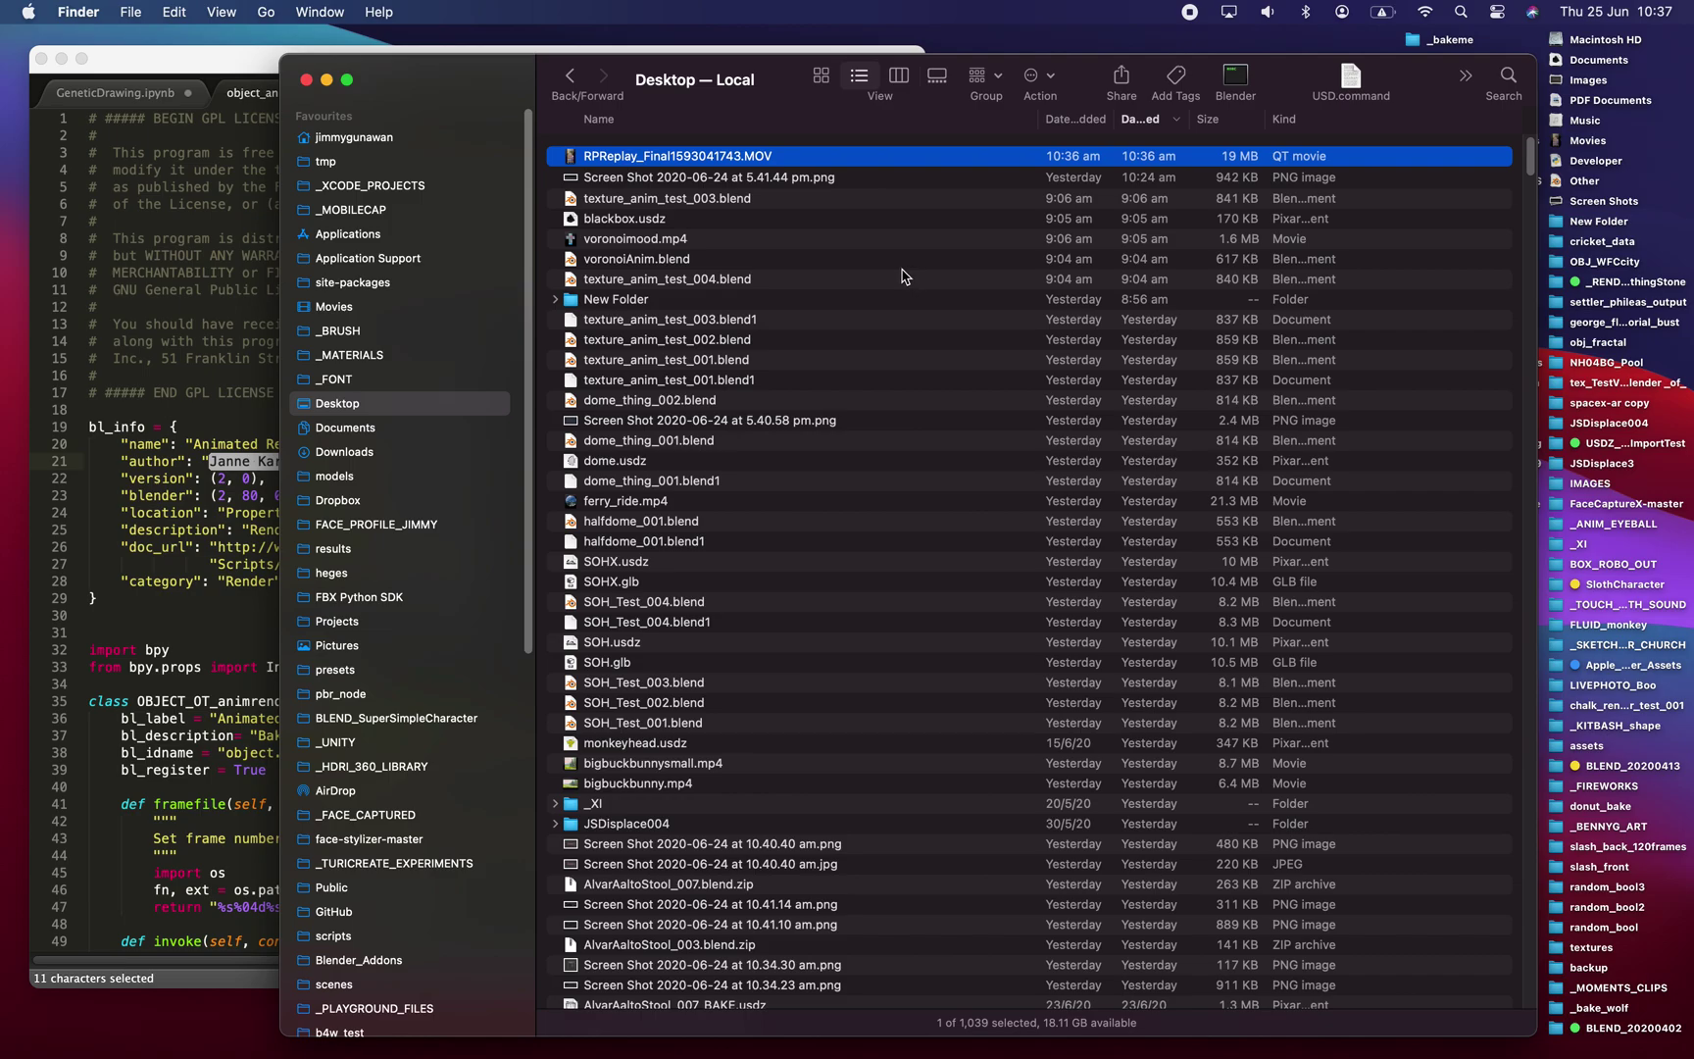
Select RPReplay_Final1593041743.MOV in Finder and preview it with Quick Look
left_click(832, 182)
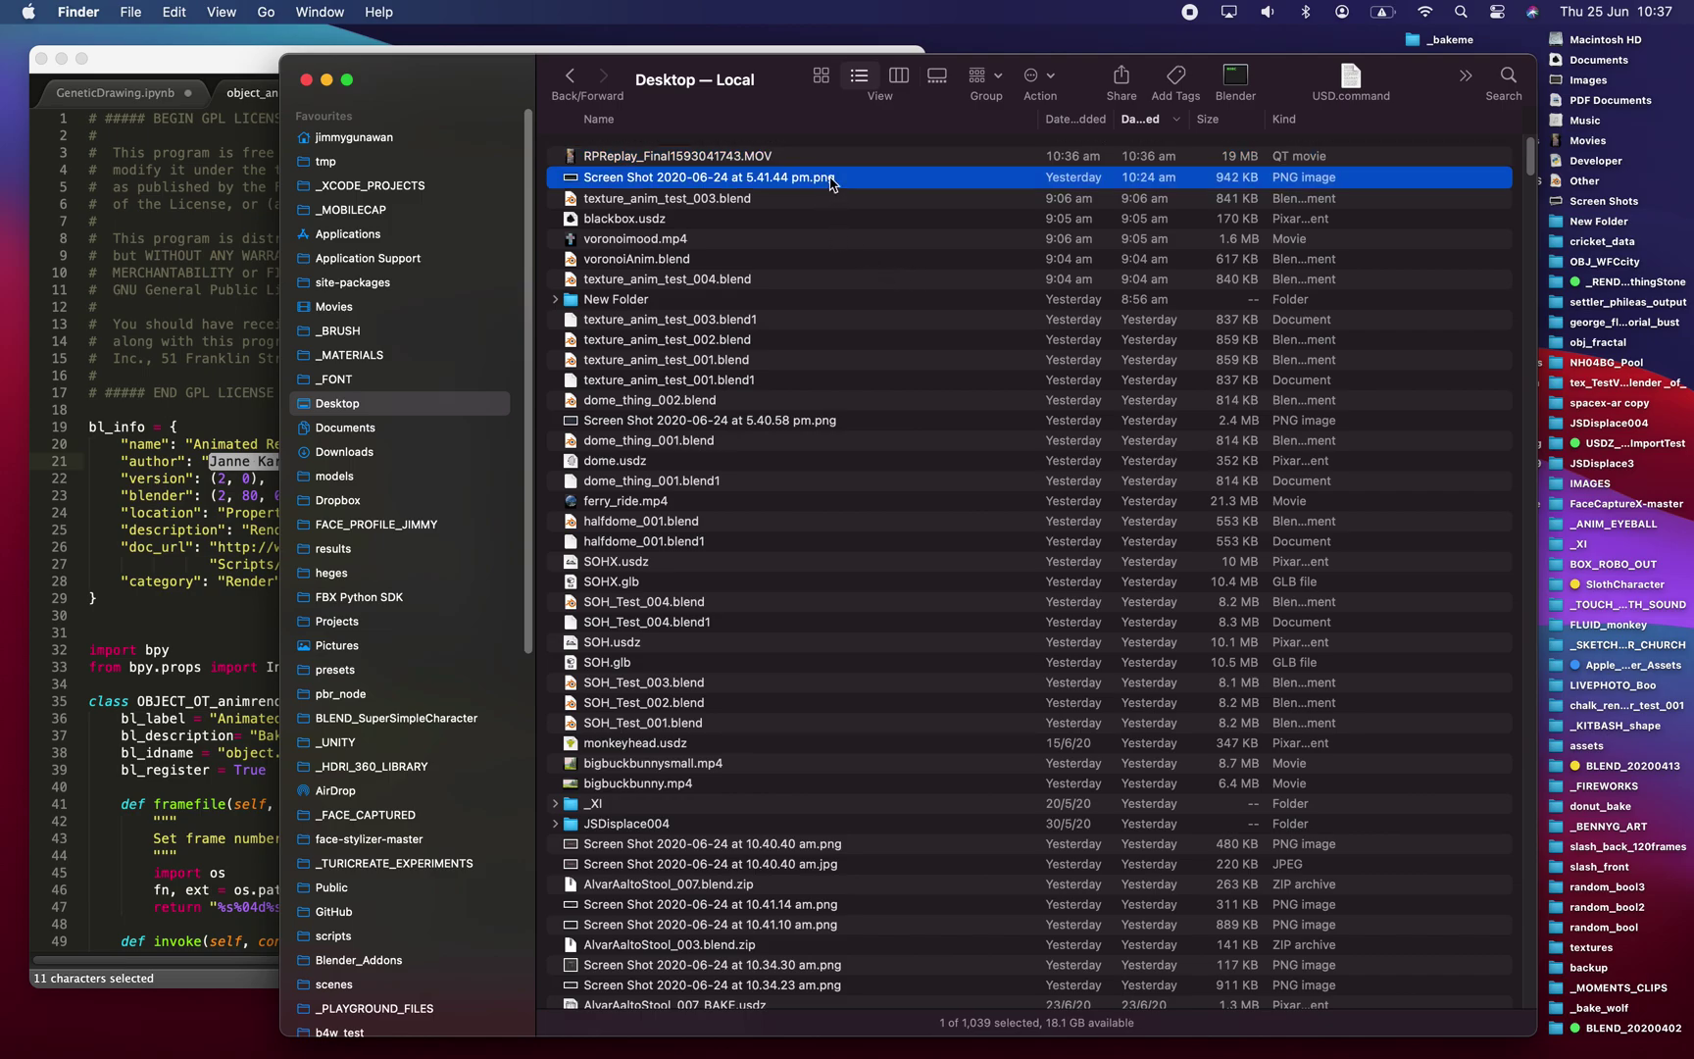
left_click(828, 160)
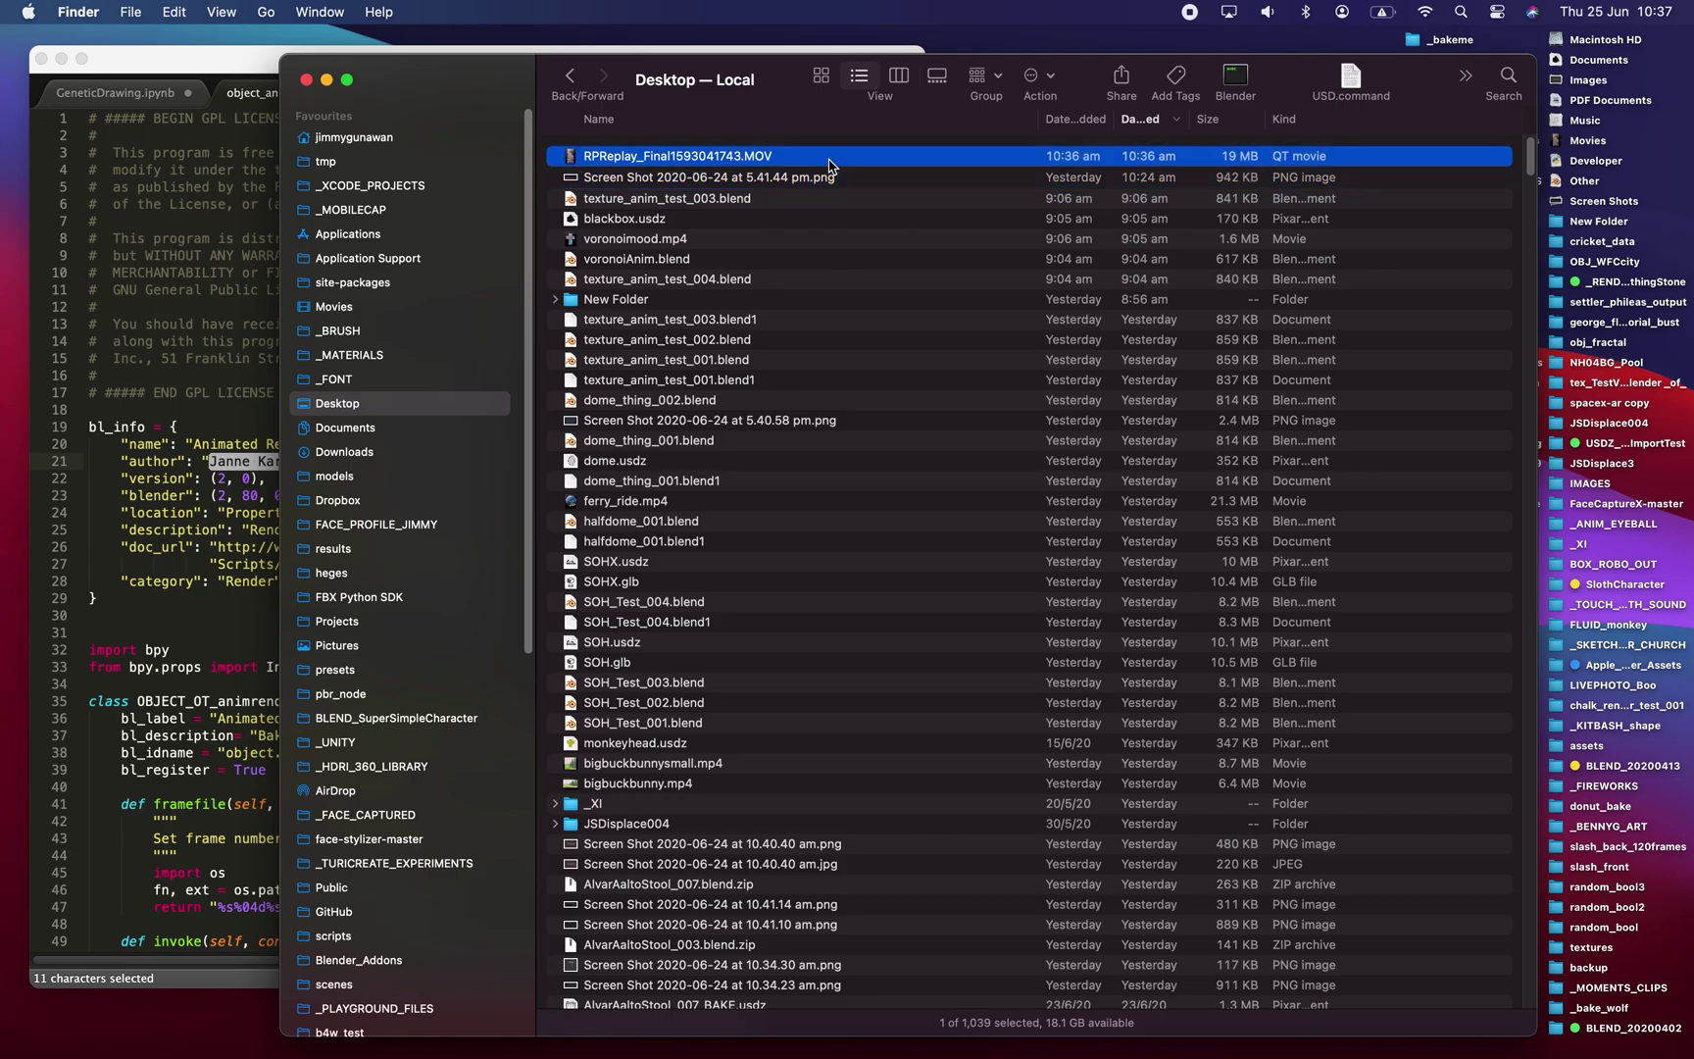
key("space")
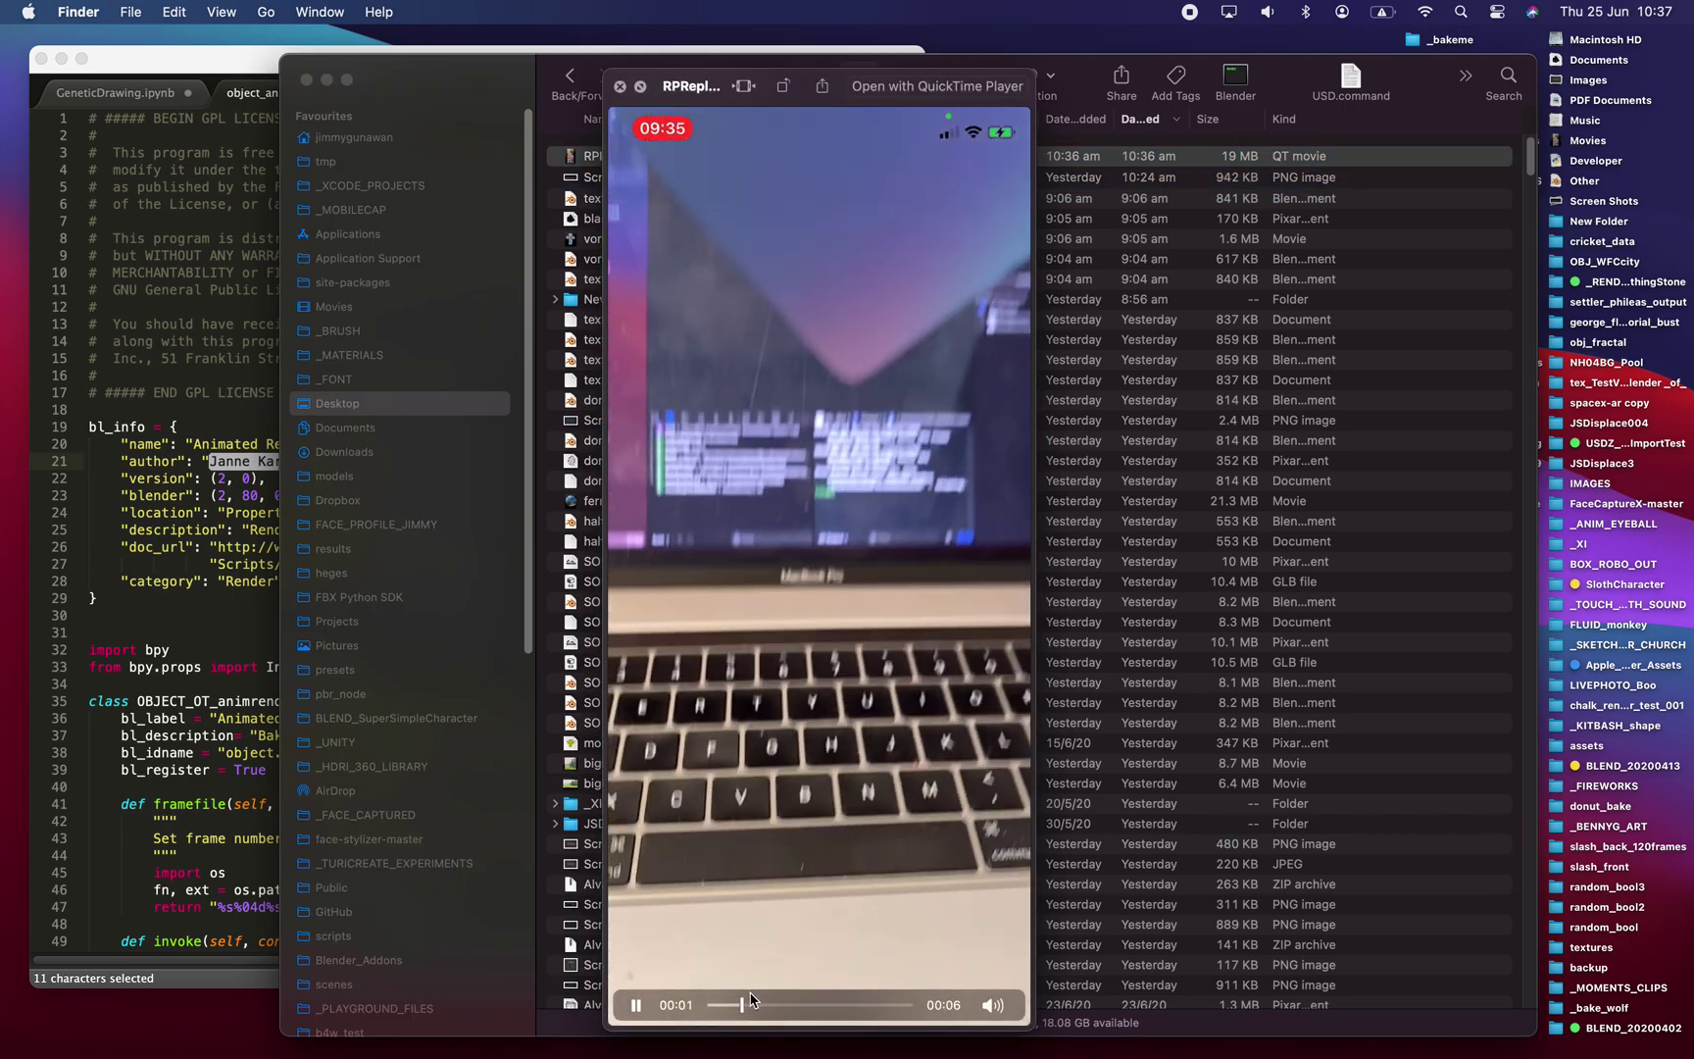
Scrub the AR cube recording around 00:03–00:04, close the preview and switch to Blender
mouse_move(755, 1005)
left_mouse_down()
mouse_move(910, 1012)
mouse_move(777, 1002)
left_mouse_up()
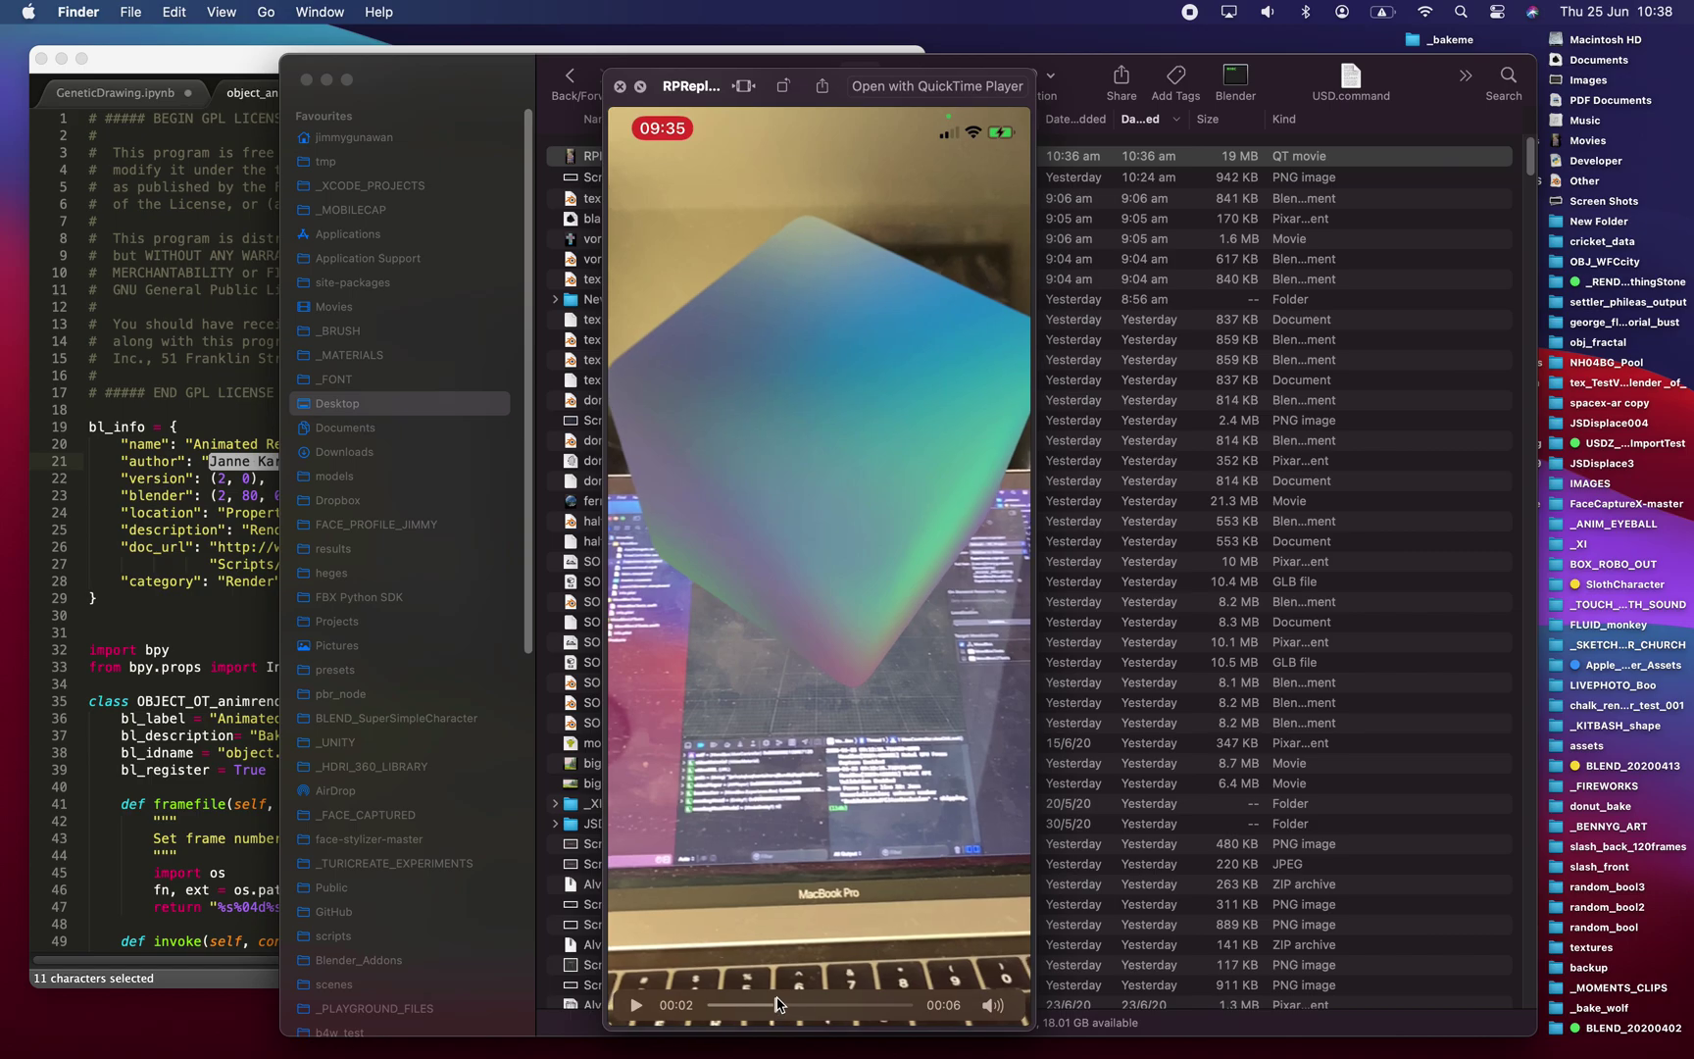
left_click_drag(777, 1002, 822, 1007)
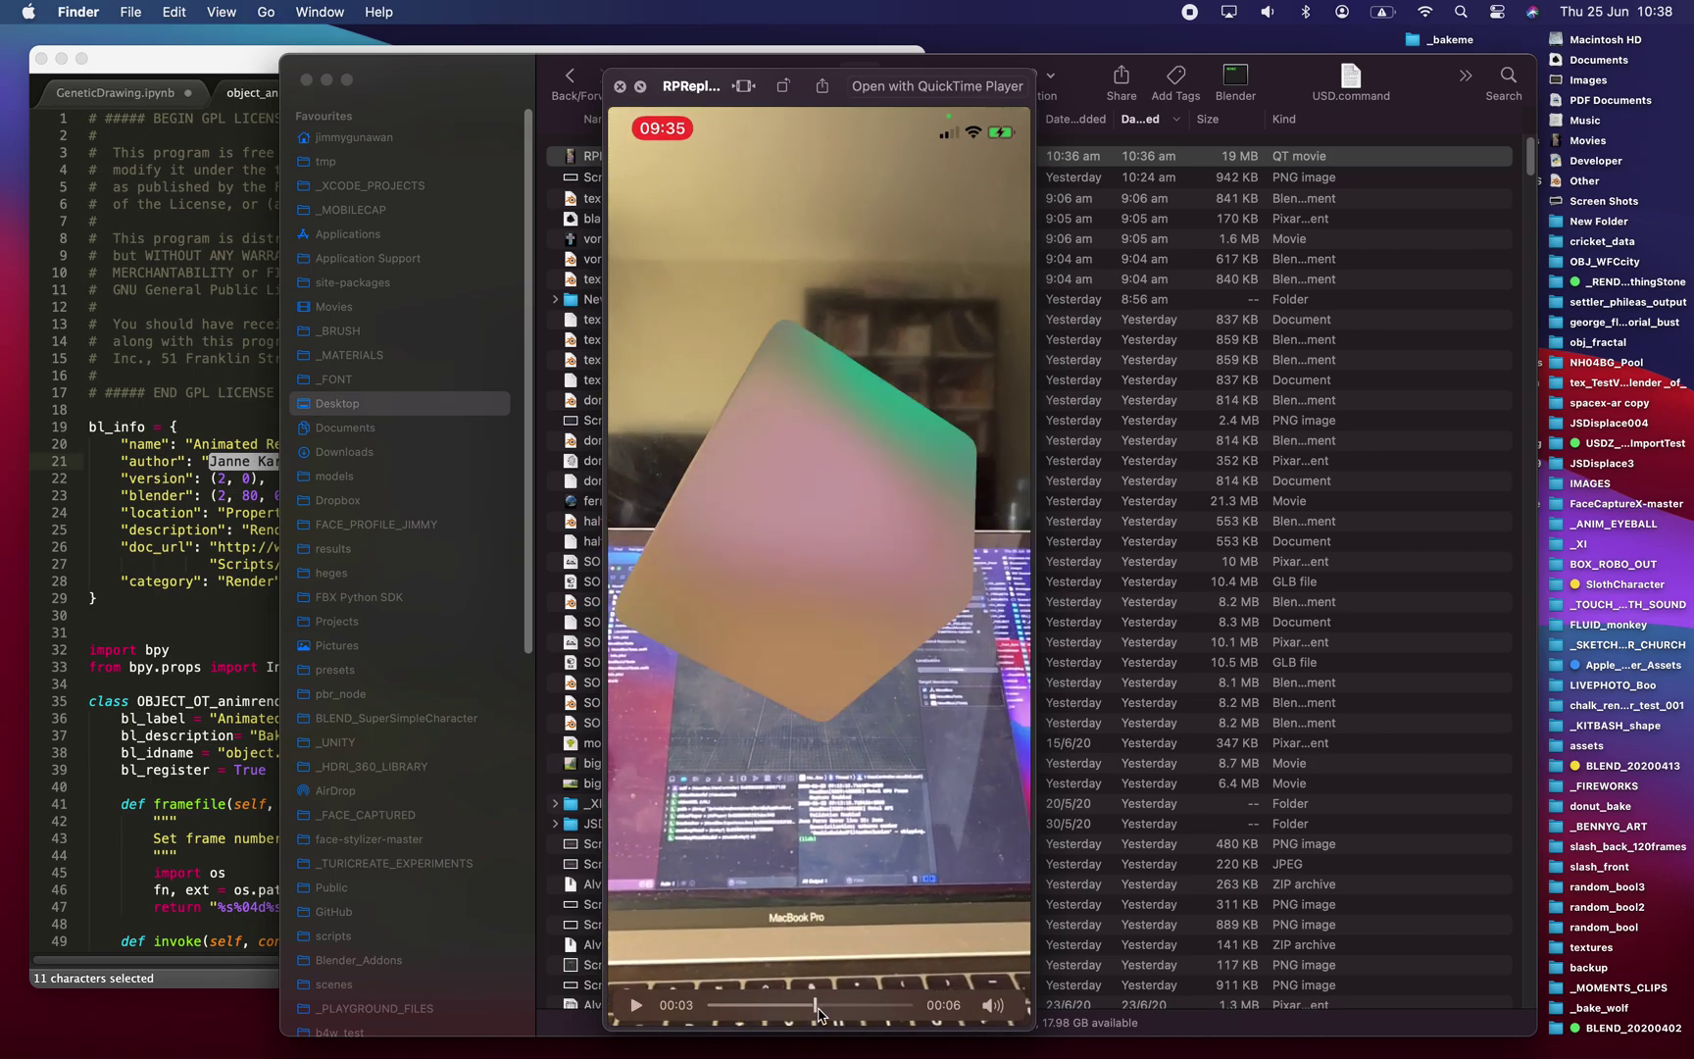
left_click_drag(850, 1010, 810, 1013)
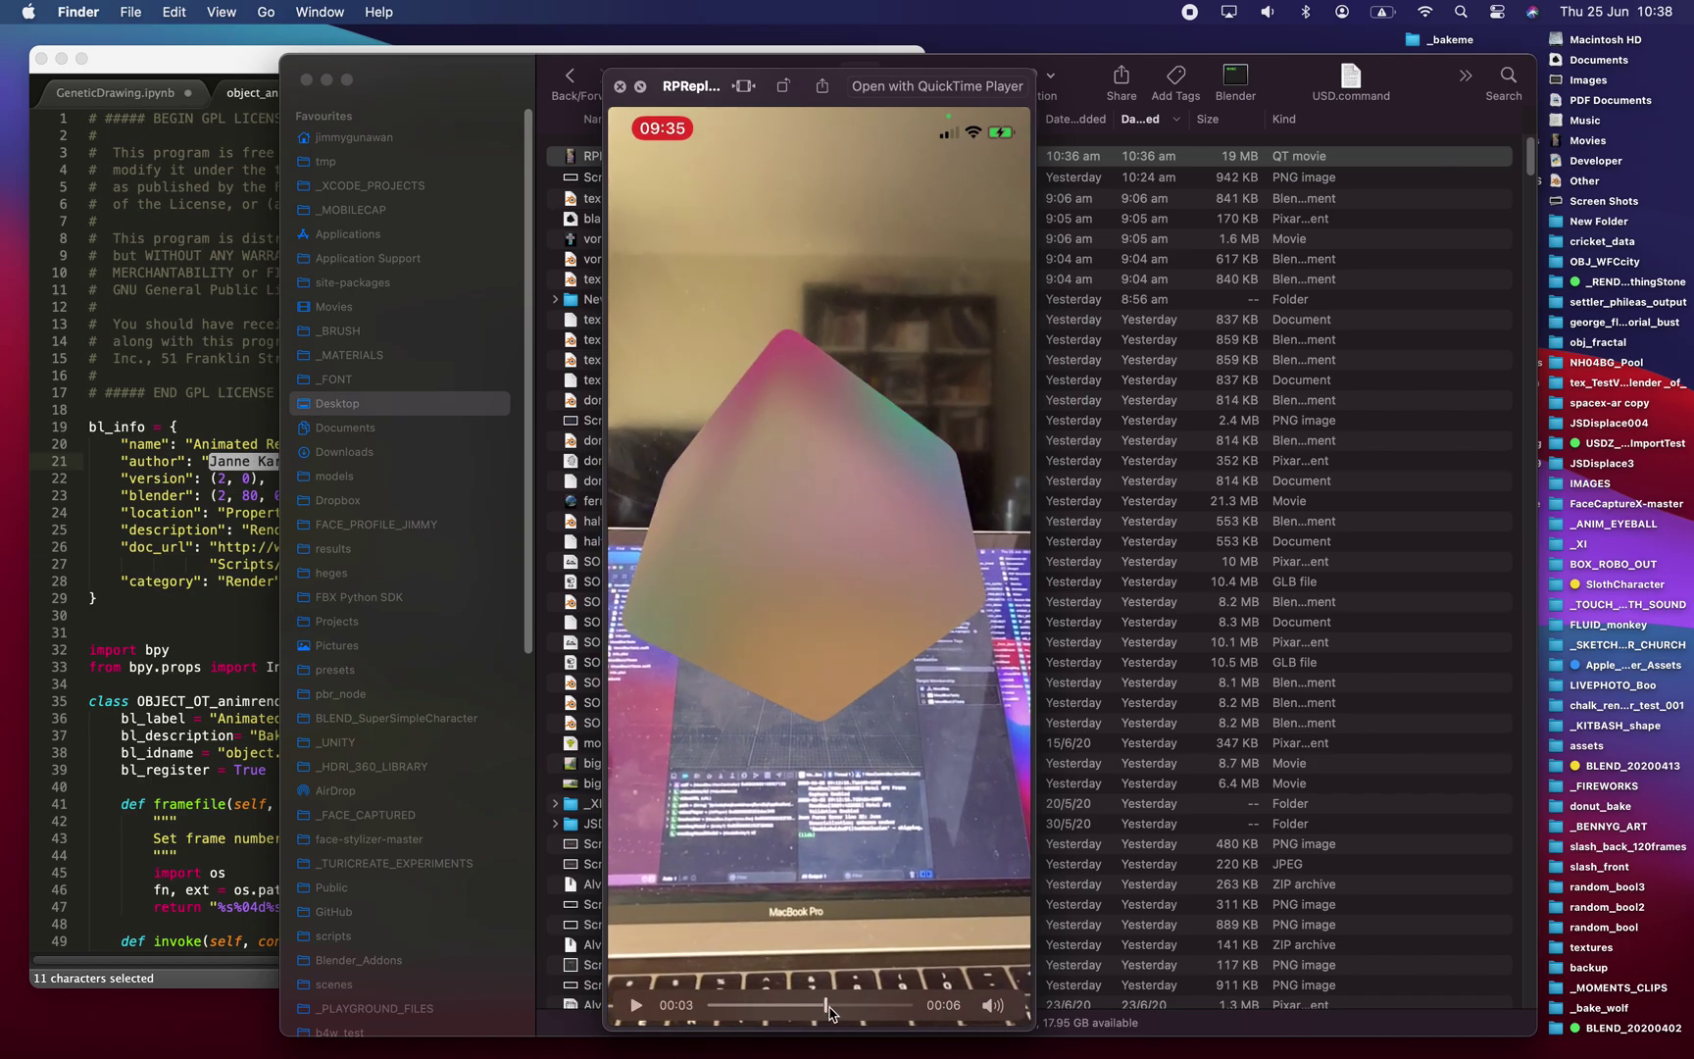
mouse_move(838, 1010)
left_mouse_down()
mouse_move(822, 1012)
mouse_move(895, 1005)
mouse_move(804, 1010)
mouse_move(869, 1010)
mouse_move(838, 1008)
left_mouse_up()
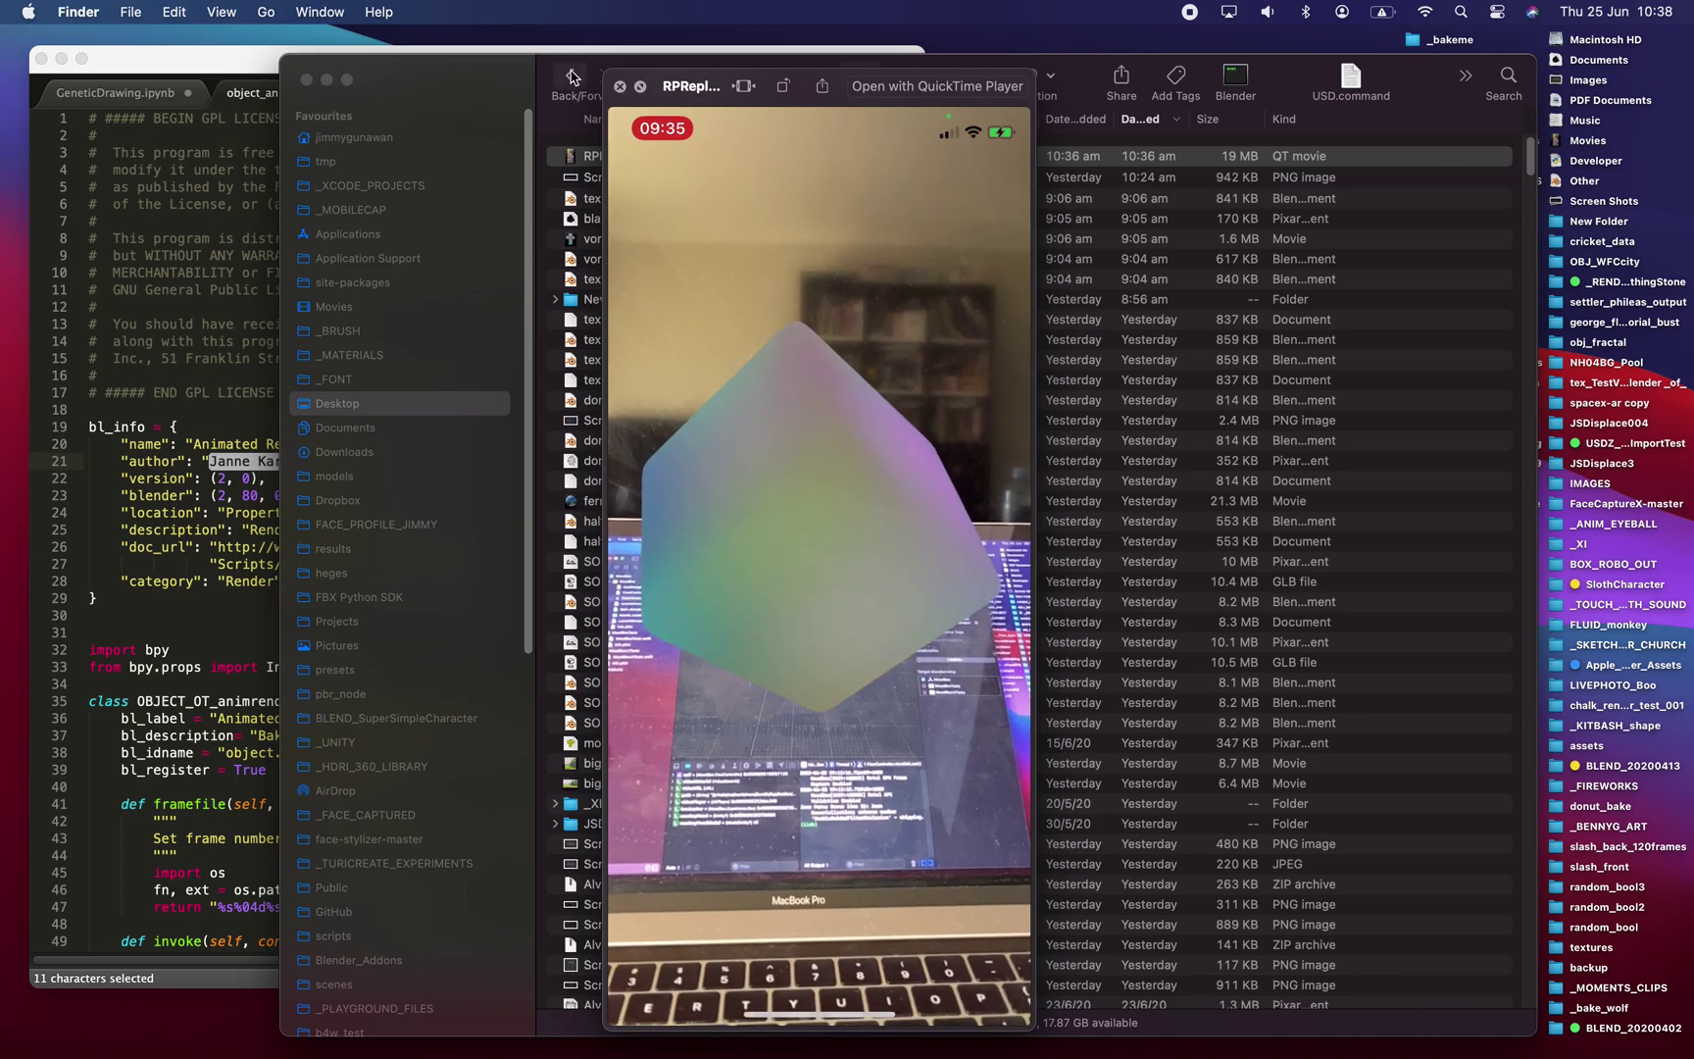
key("space")
key("ctrl+Right")
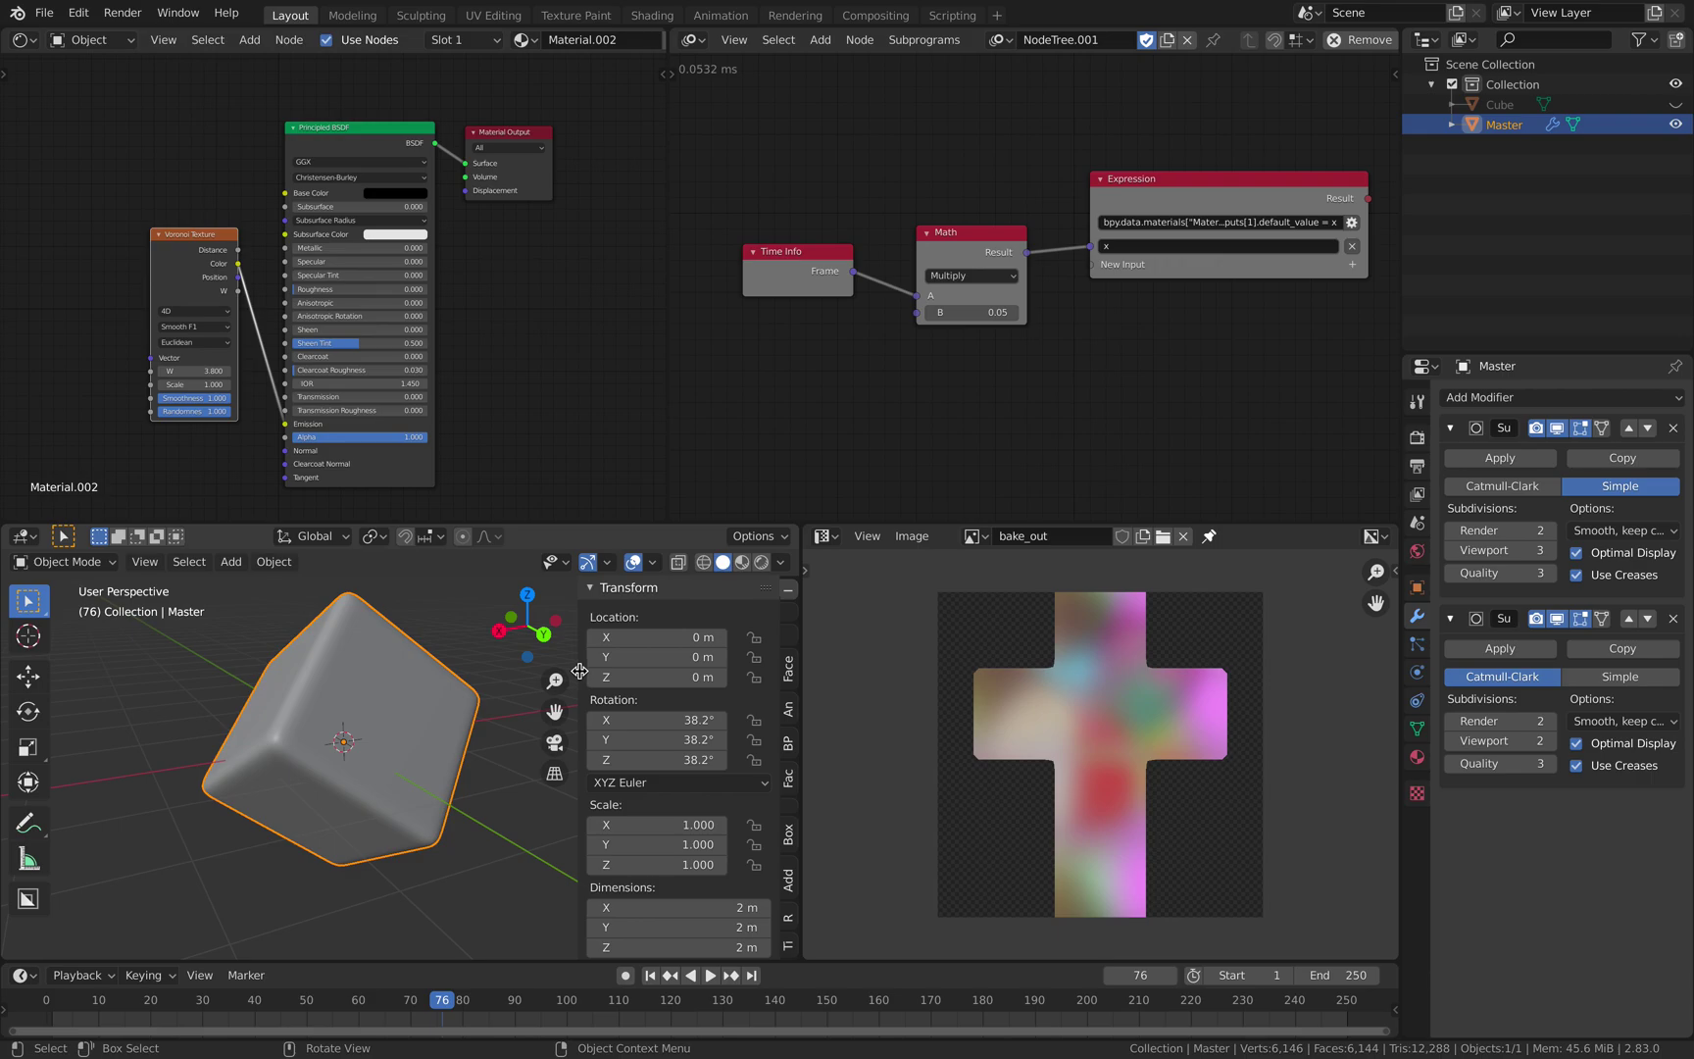
Hide the N sidebar, widen the Properties column with the two Subdivision modifiers, and orbit the cube
key("n")
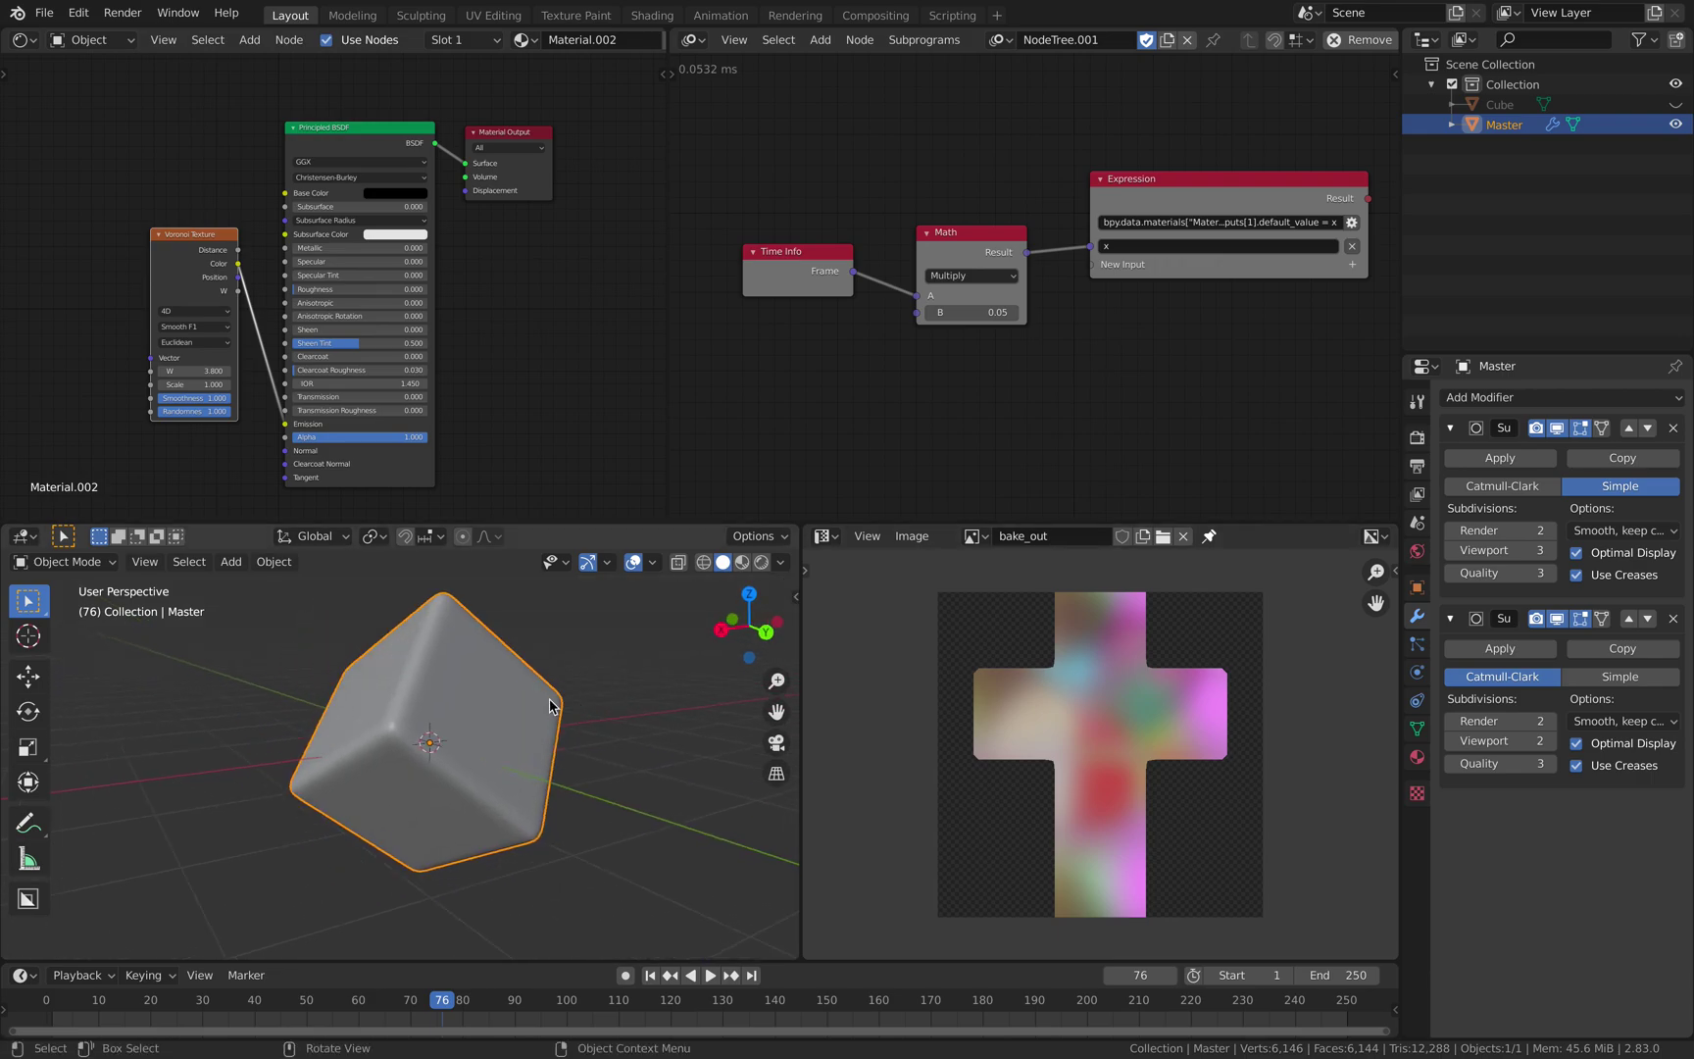
mouse_move(551, 706)
middle_mouse_down()
mouse_move(509, 675)
mouse_move(533, 703)
middle_mouse_up()
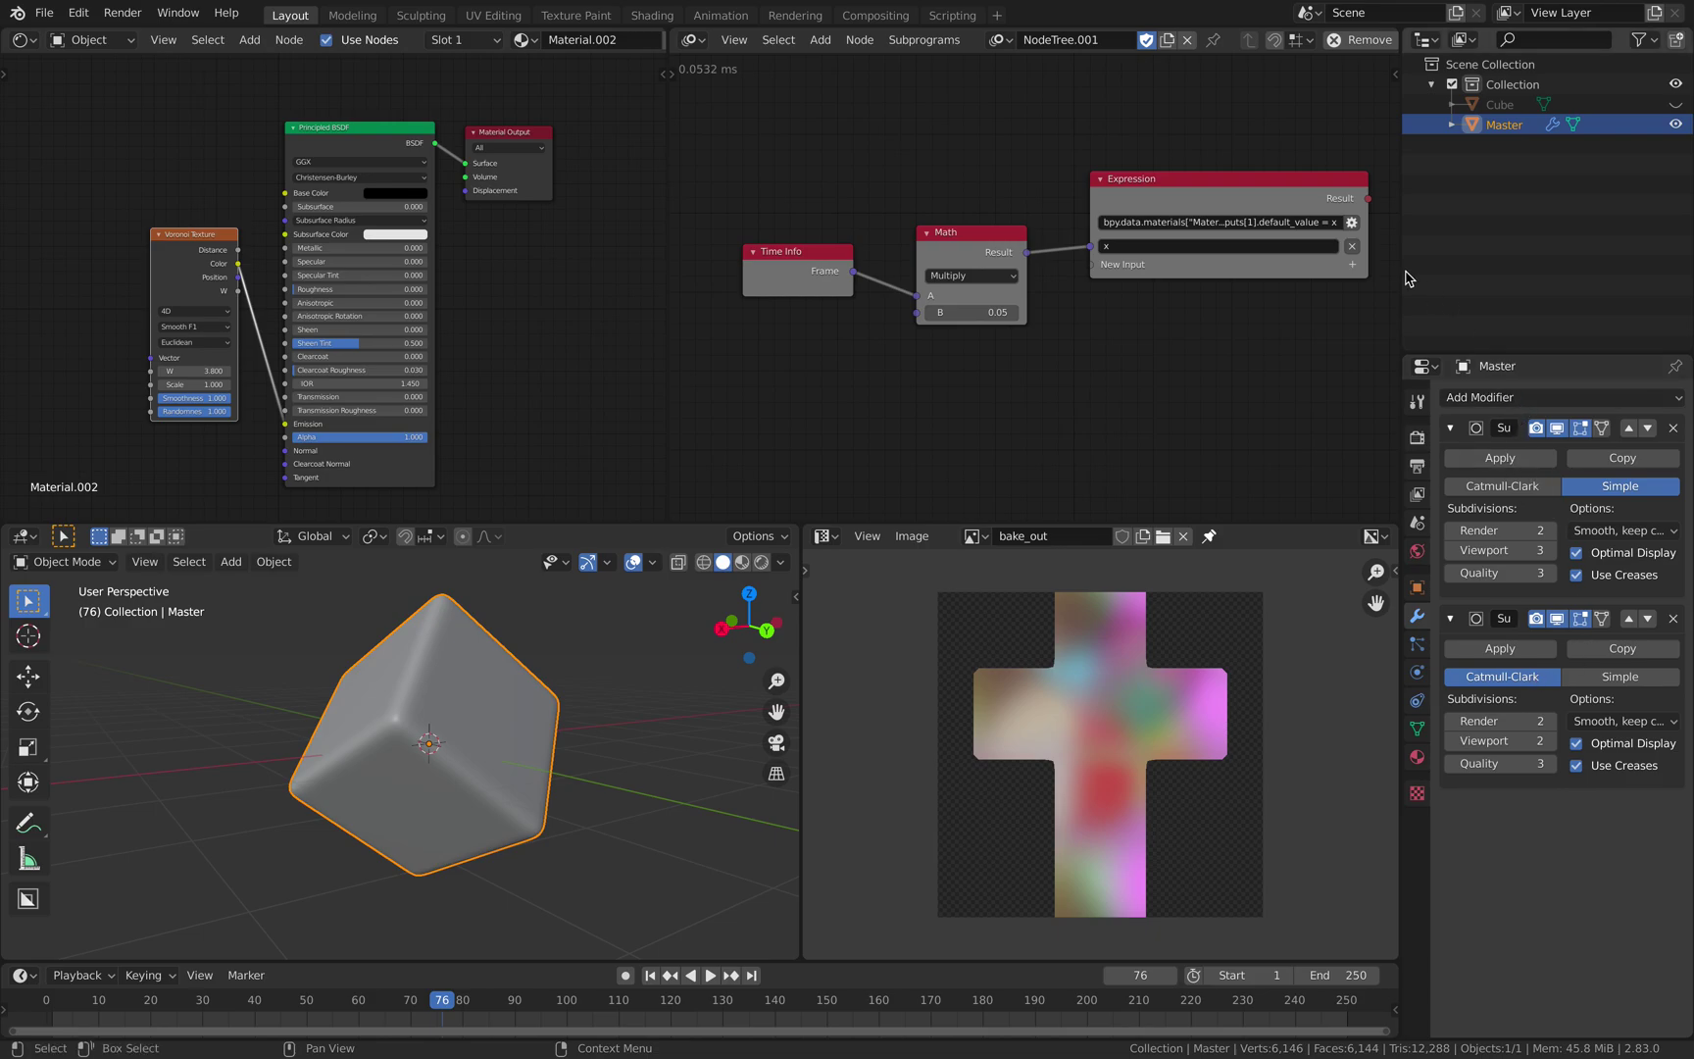
left_click_drag(1404, 277, 1308, 277)
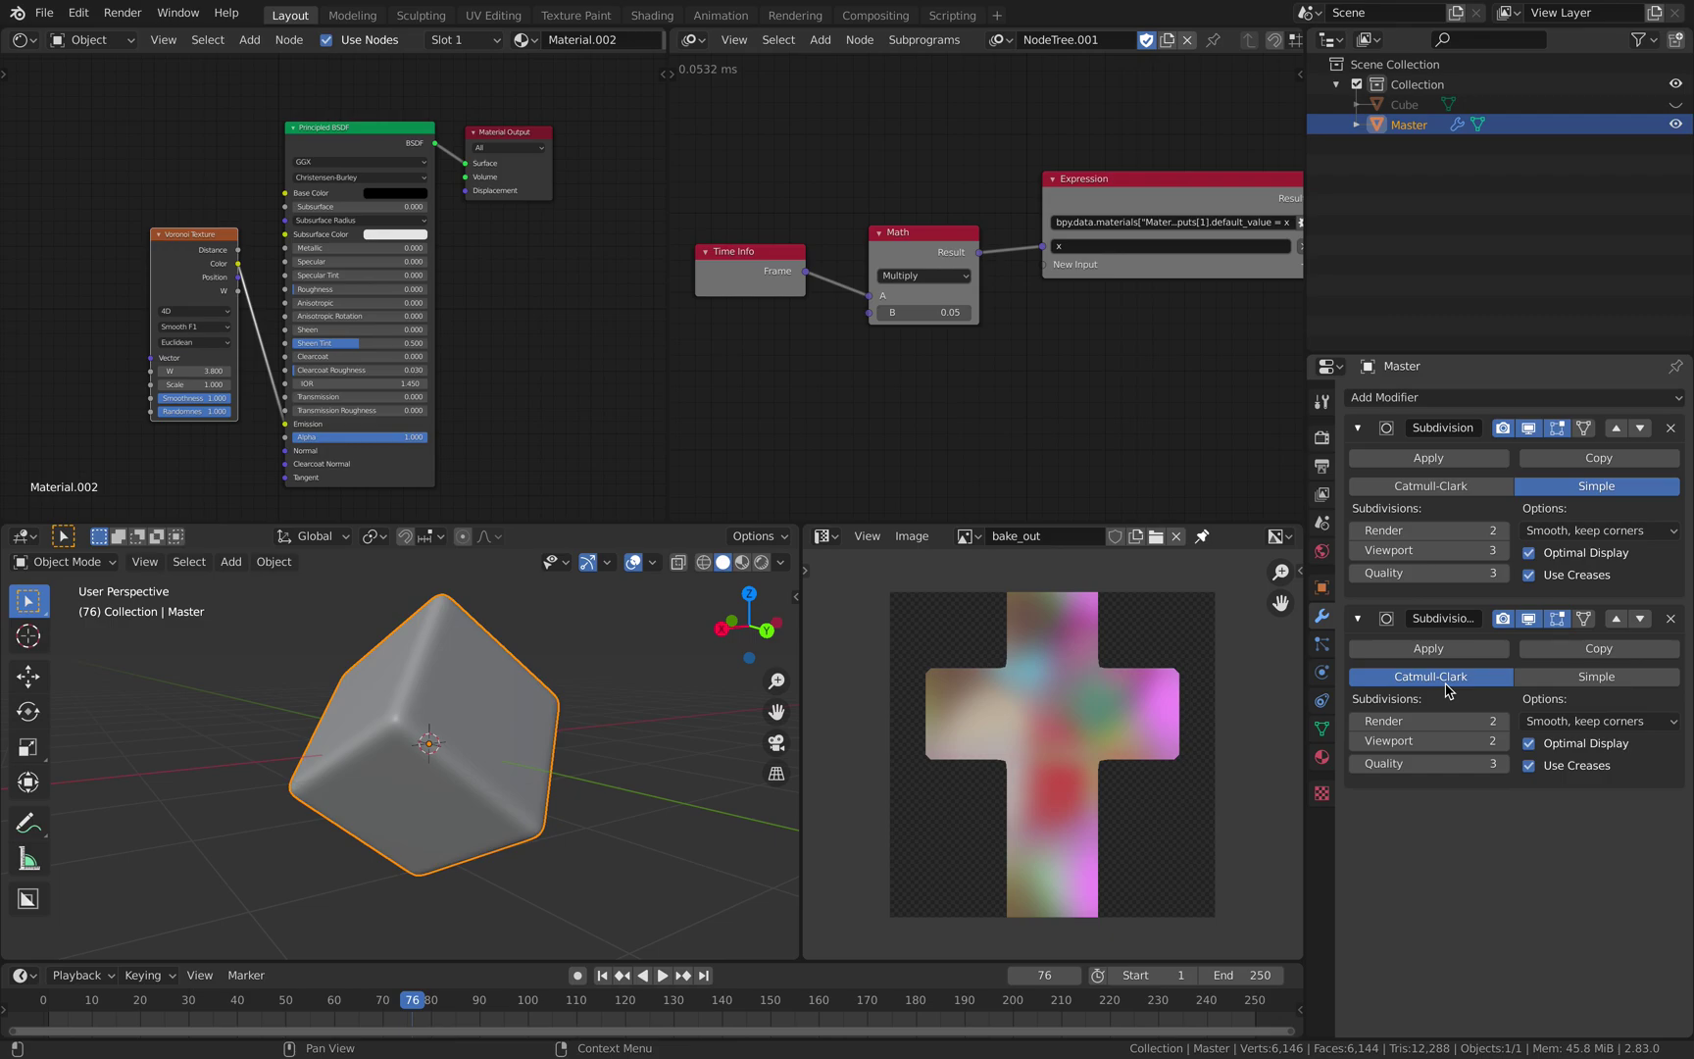
mouse_move(569, 686)
middle_mouse_down()
mouse_move(693, 702)
mouse_move(559, 681)
middle_mouse_up()
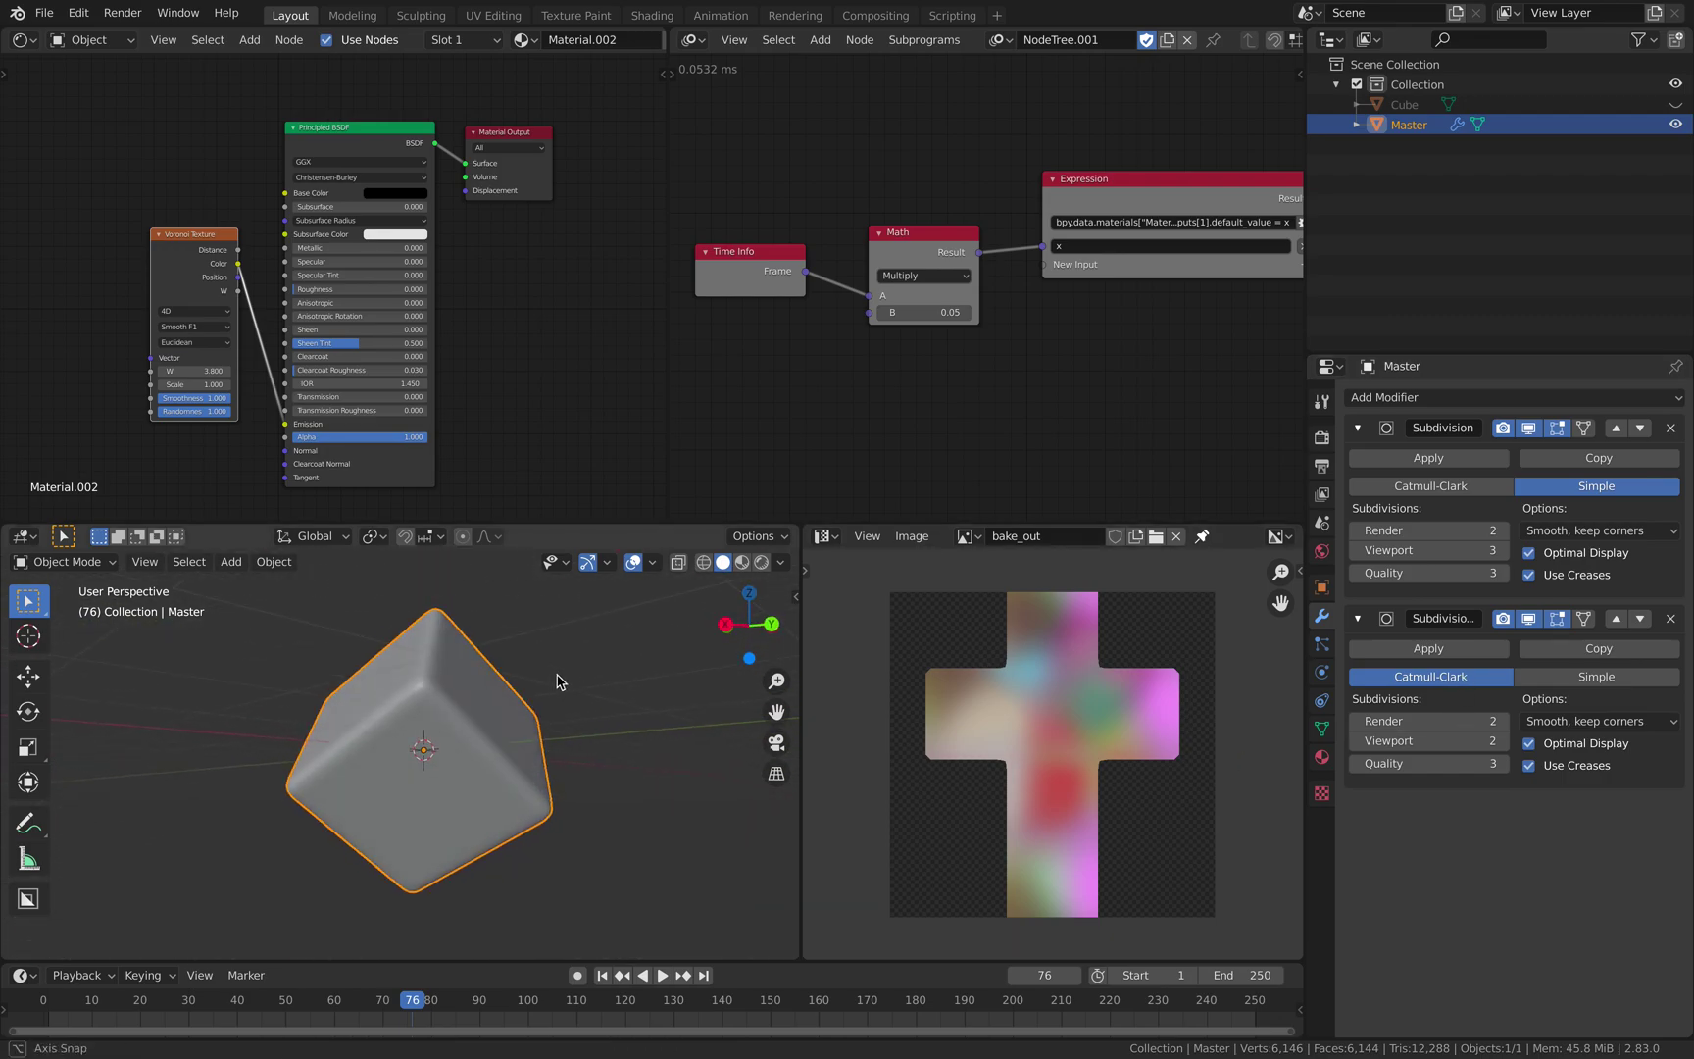
Preview the colourful Voronoi cube in Material Preview and Rendered shading, orbiting and zooming in
left_click(743, 566)
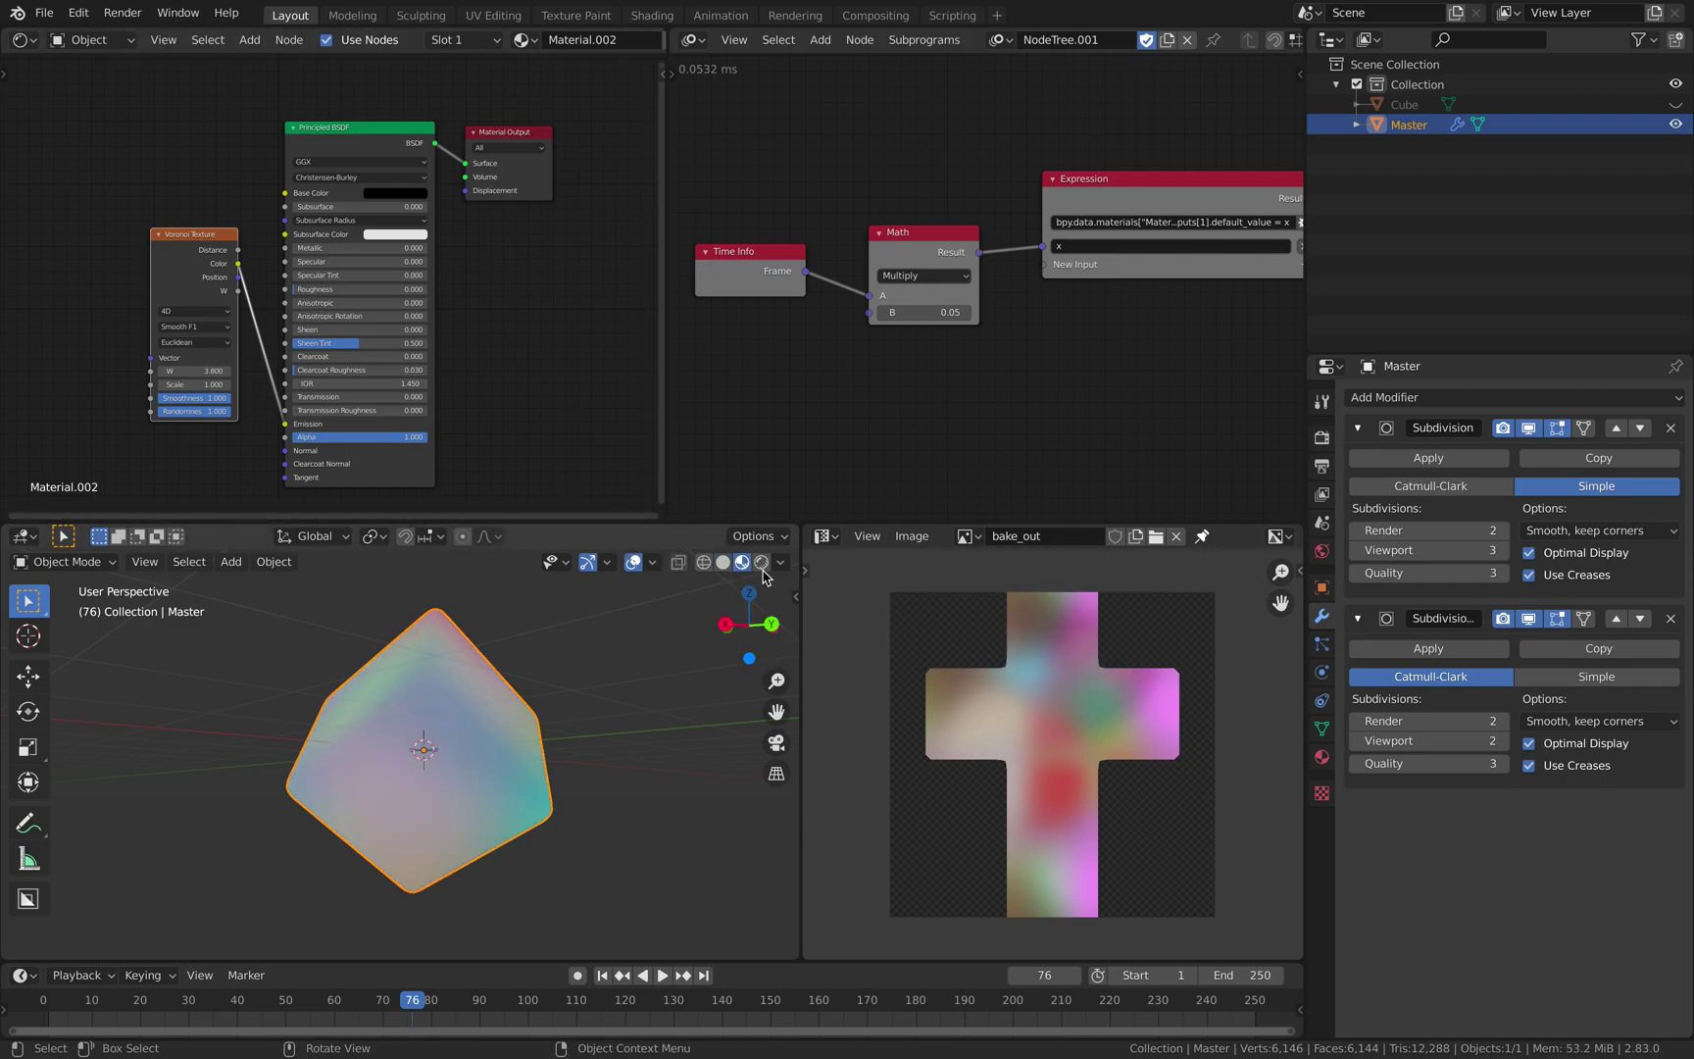
left_click(761, 567)
left_click(742, 564)
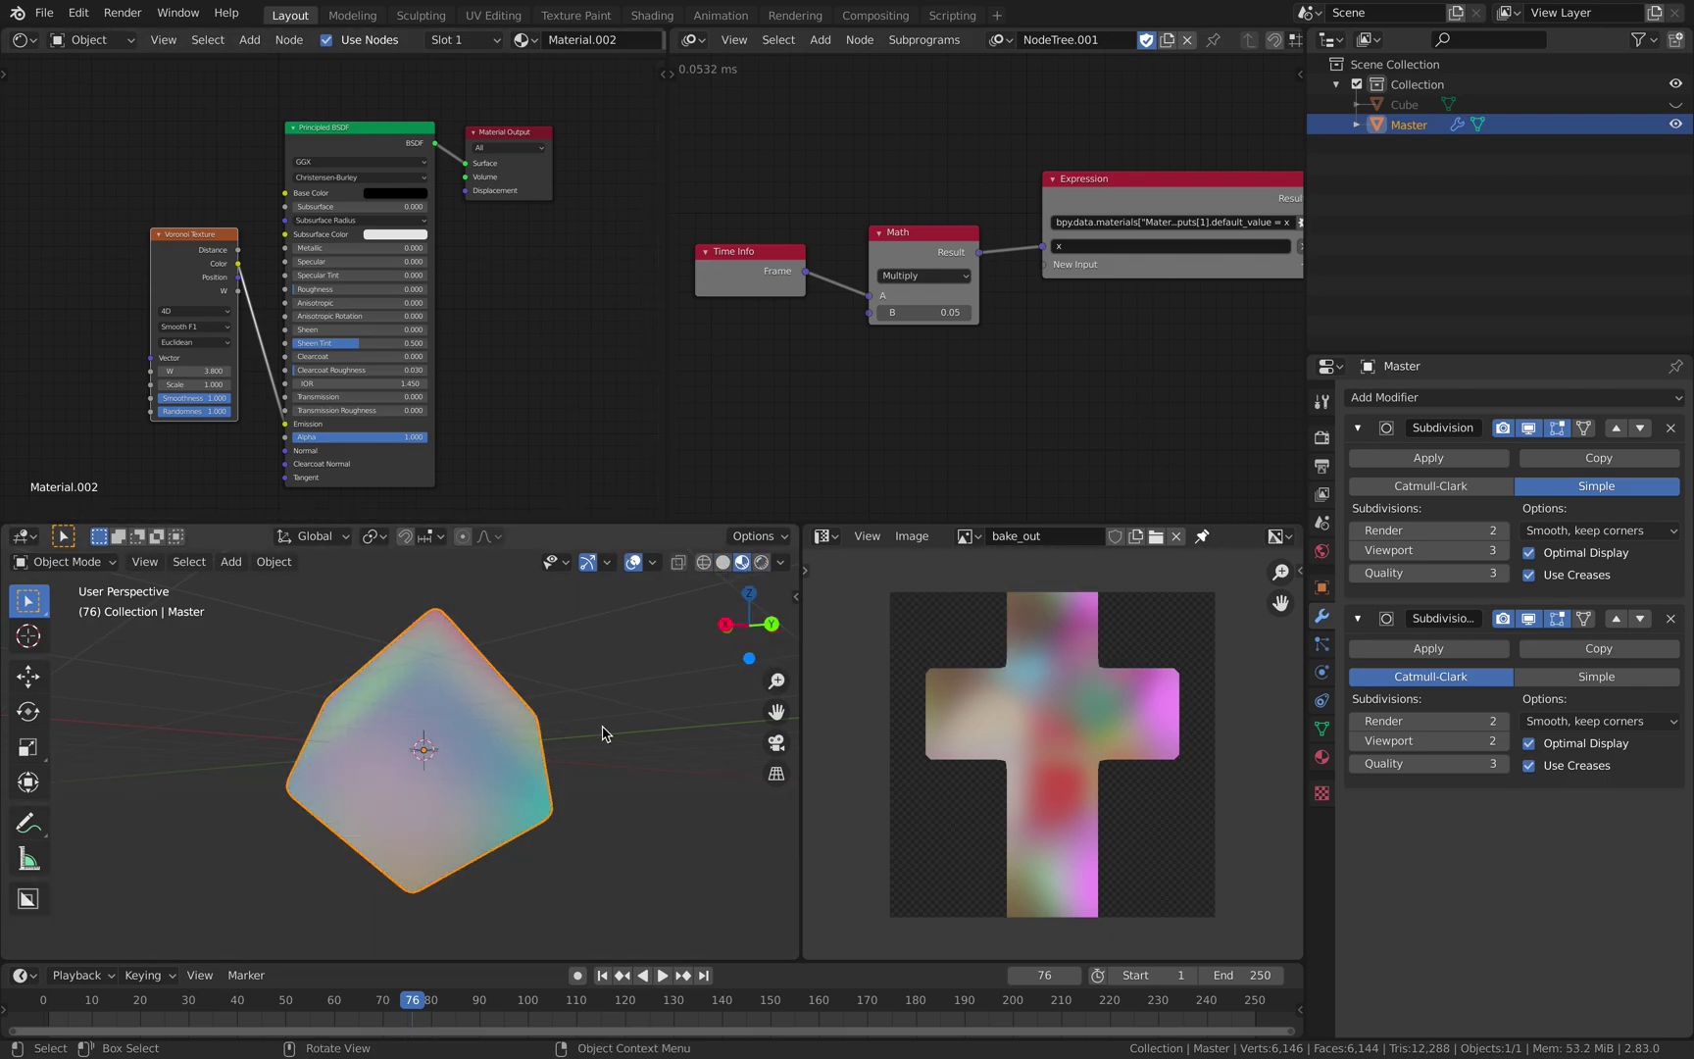
mouse_move(601, 731)
middle_mouse_down()
mouse_move(518, 729)
mouse_move(519, 652)
middle_mouse_up()
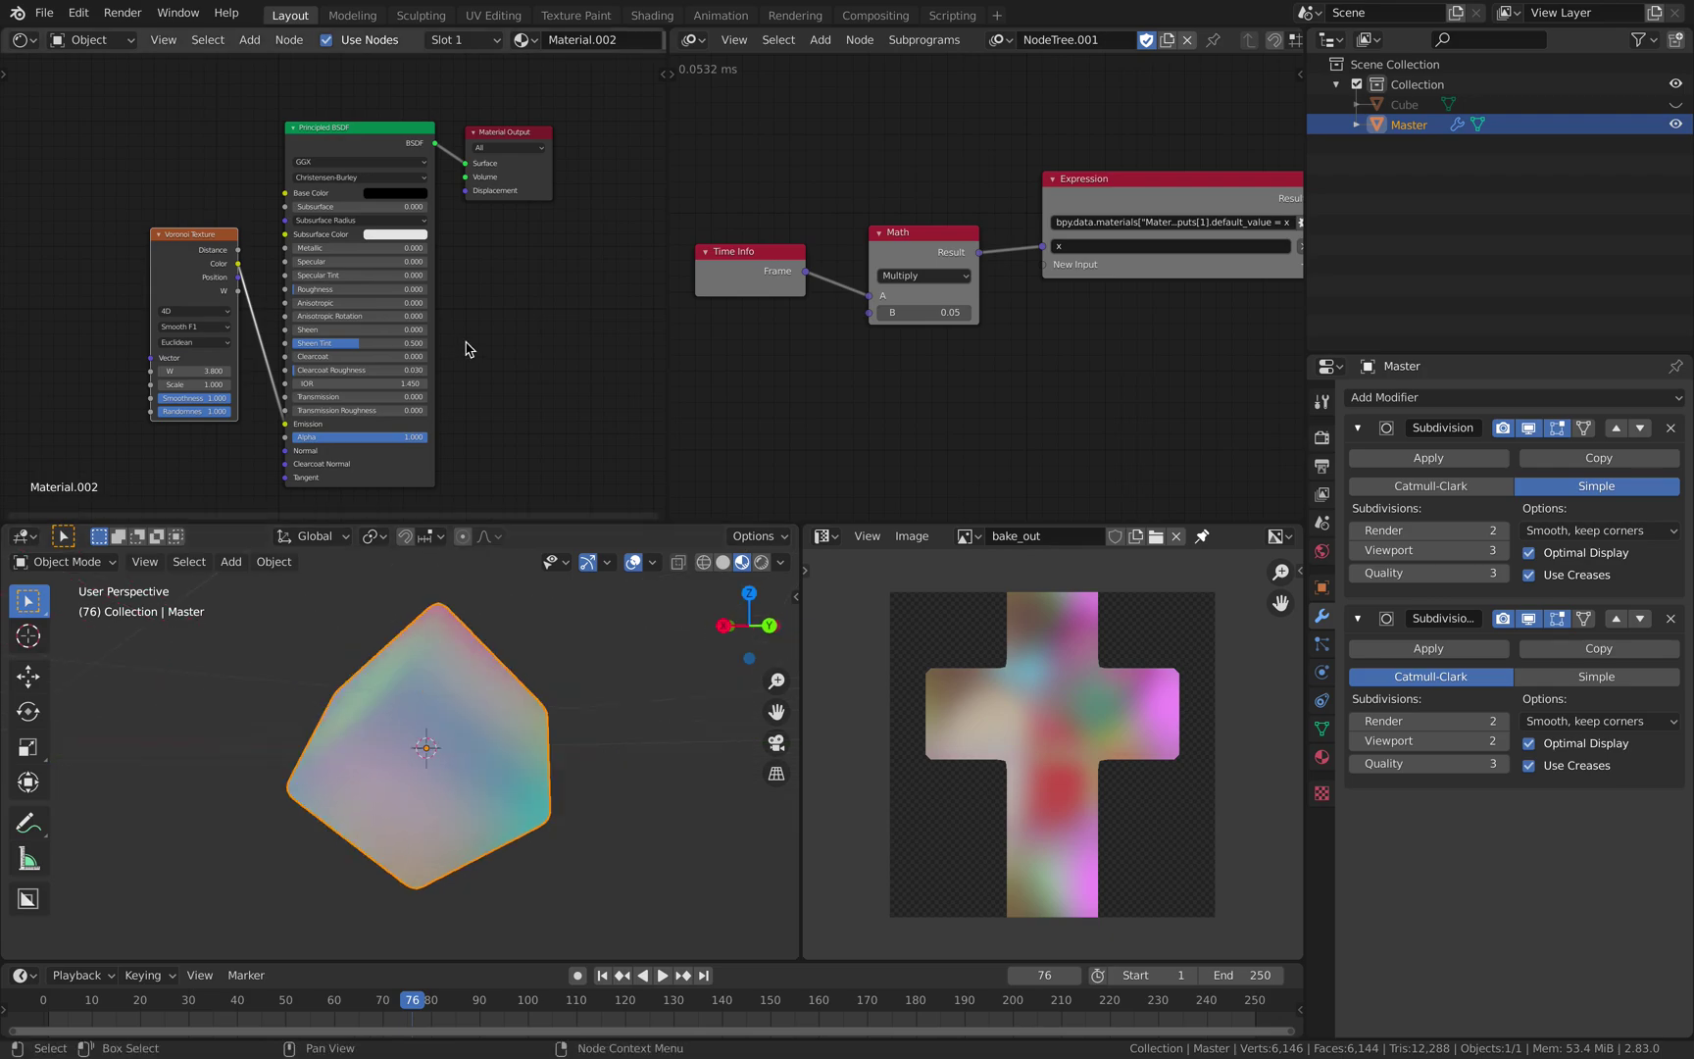
scroll(470, 348, "up", 1)
scroll(722, 579, "up", 2)
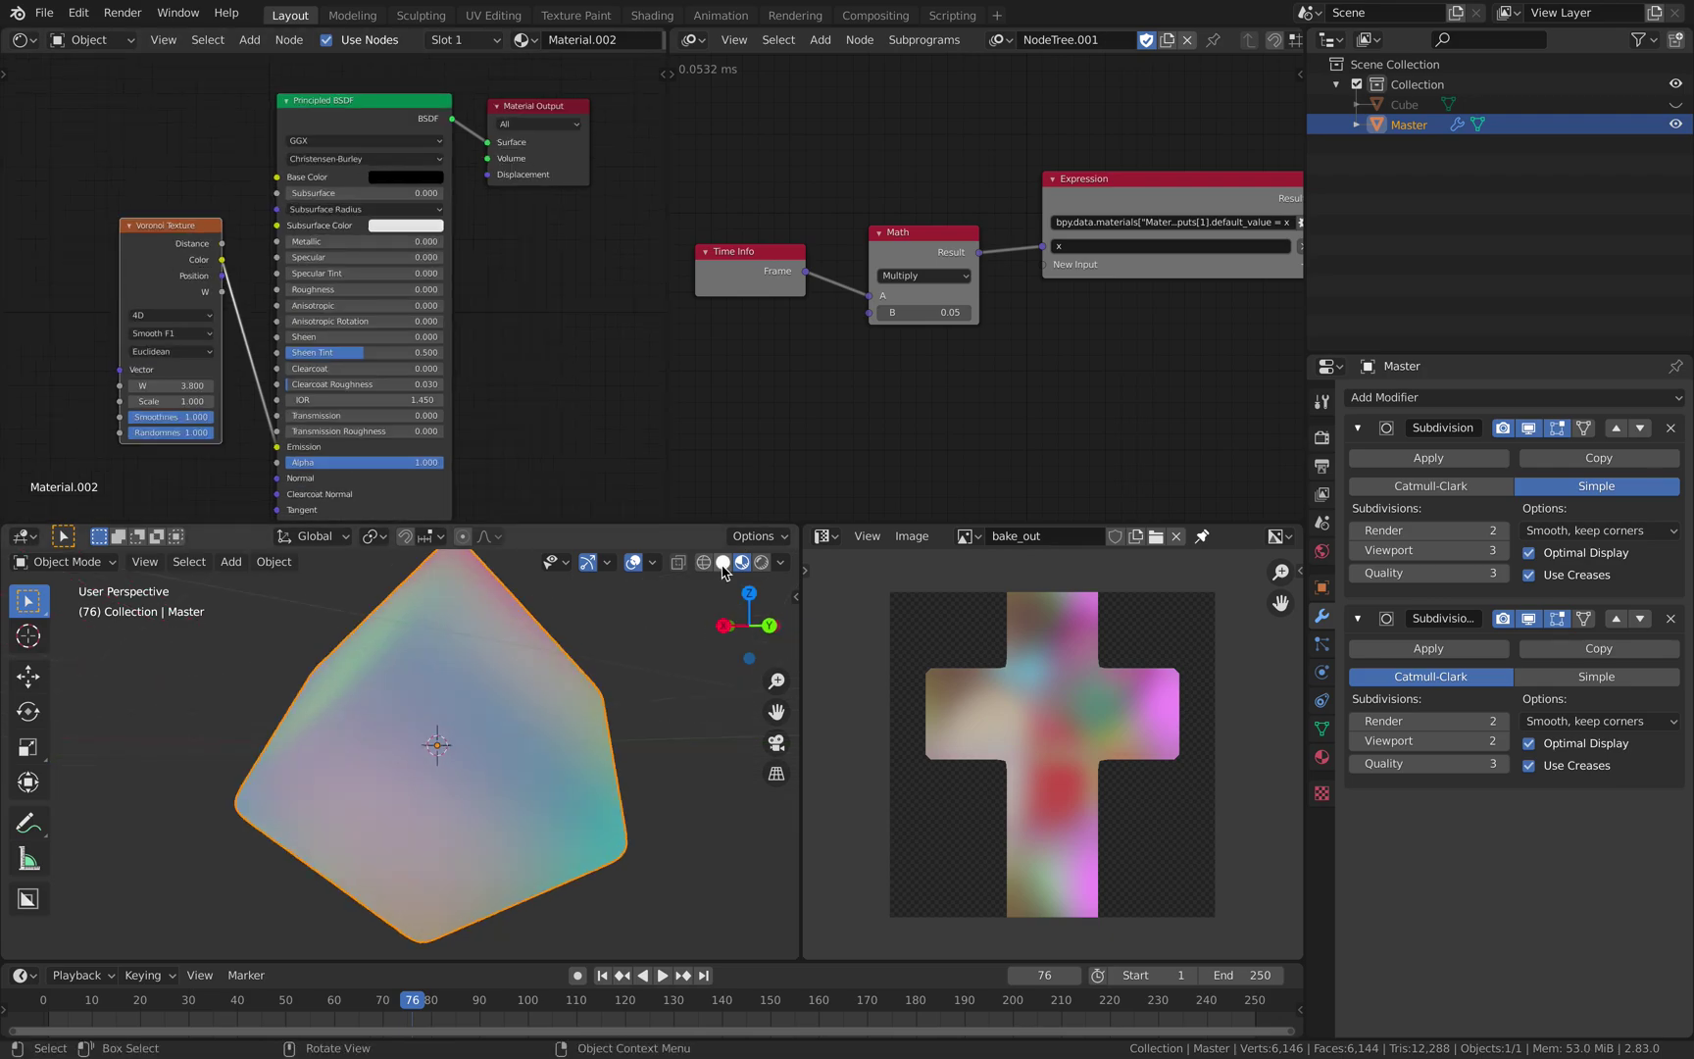
Return to Solid shading, zoom in on the Voronoi Texture node, and play the animation so W changes
left_click(722, 565)
middle_click_drag(489, 641, 502, 635)
scroll(567, 366, "up", 1)
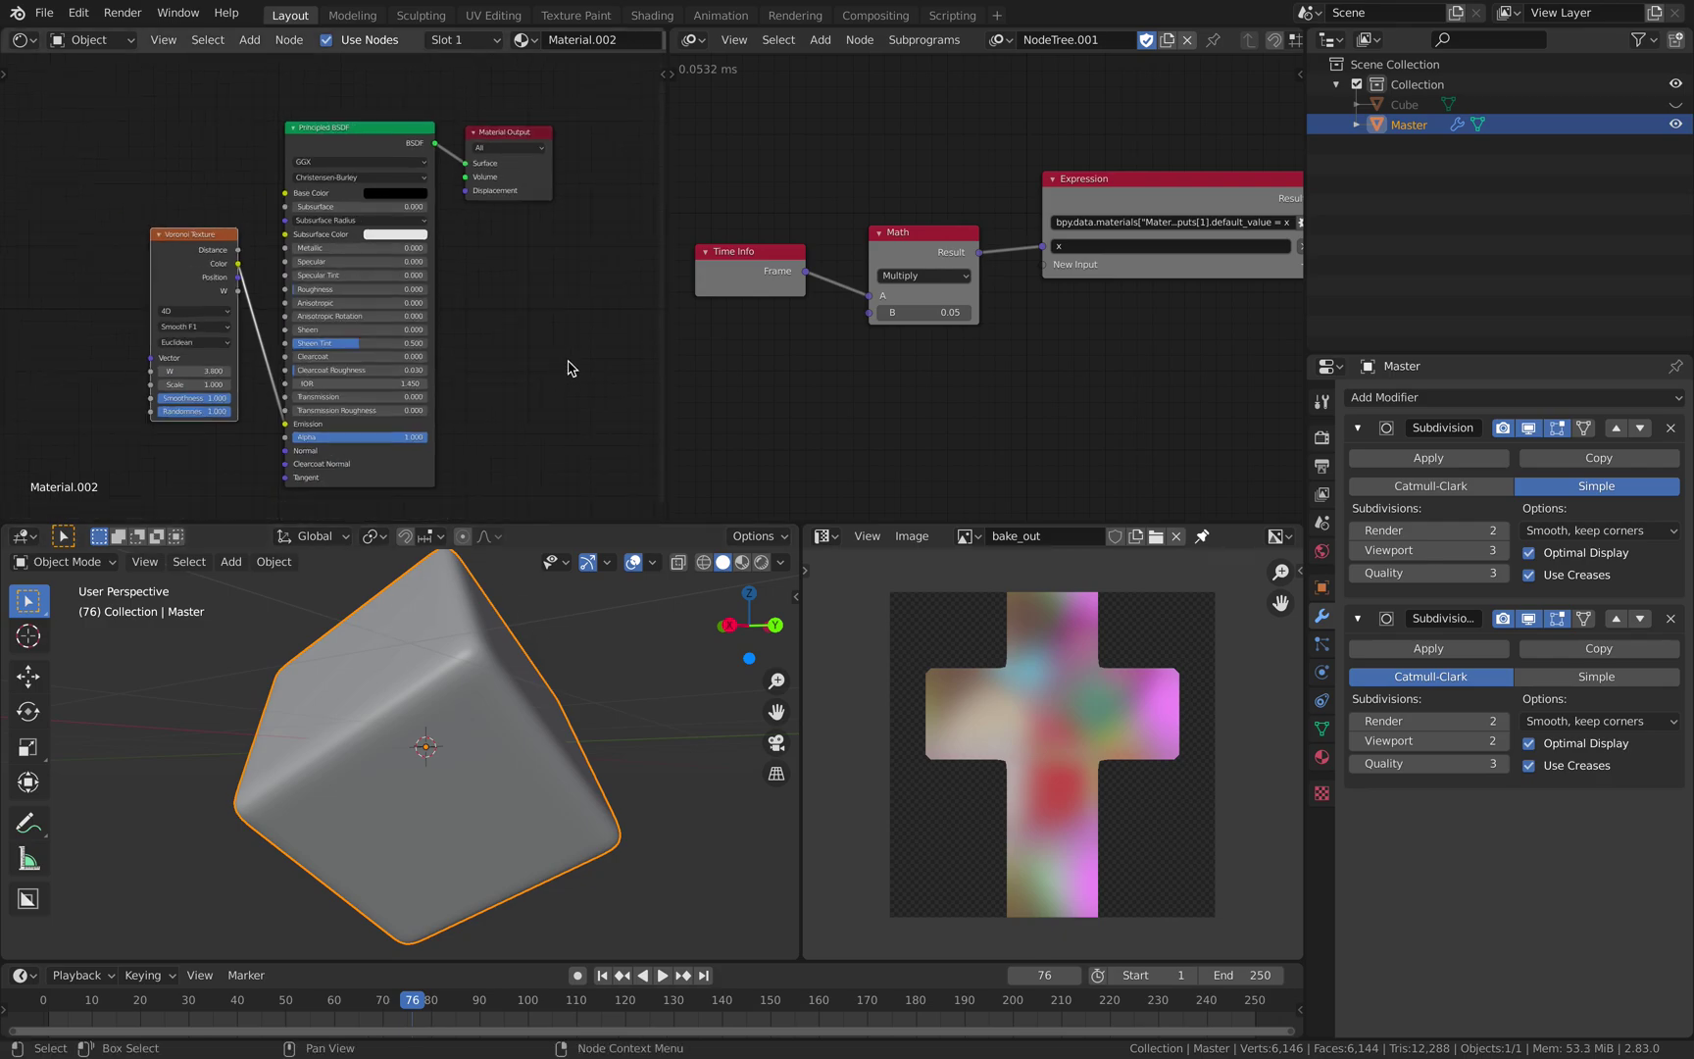
middle_click_drag(568, 367, 576, 319)
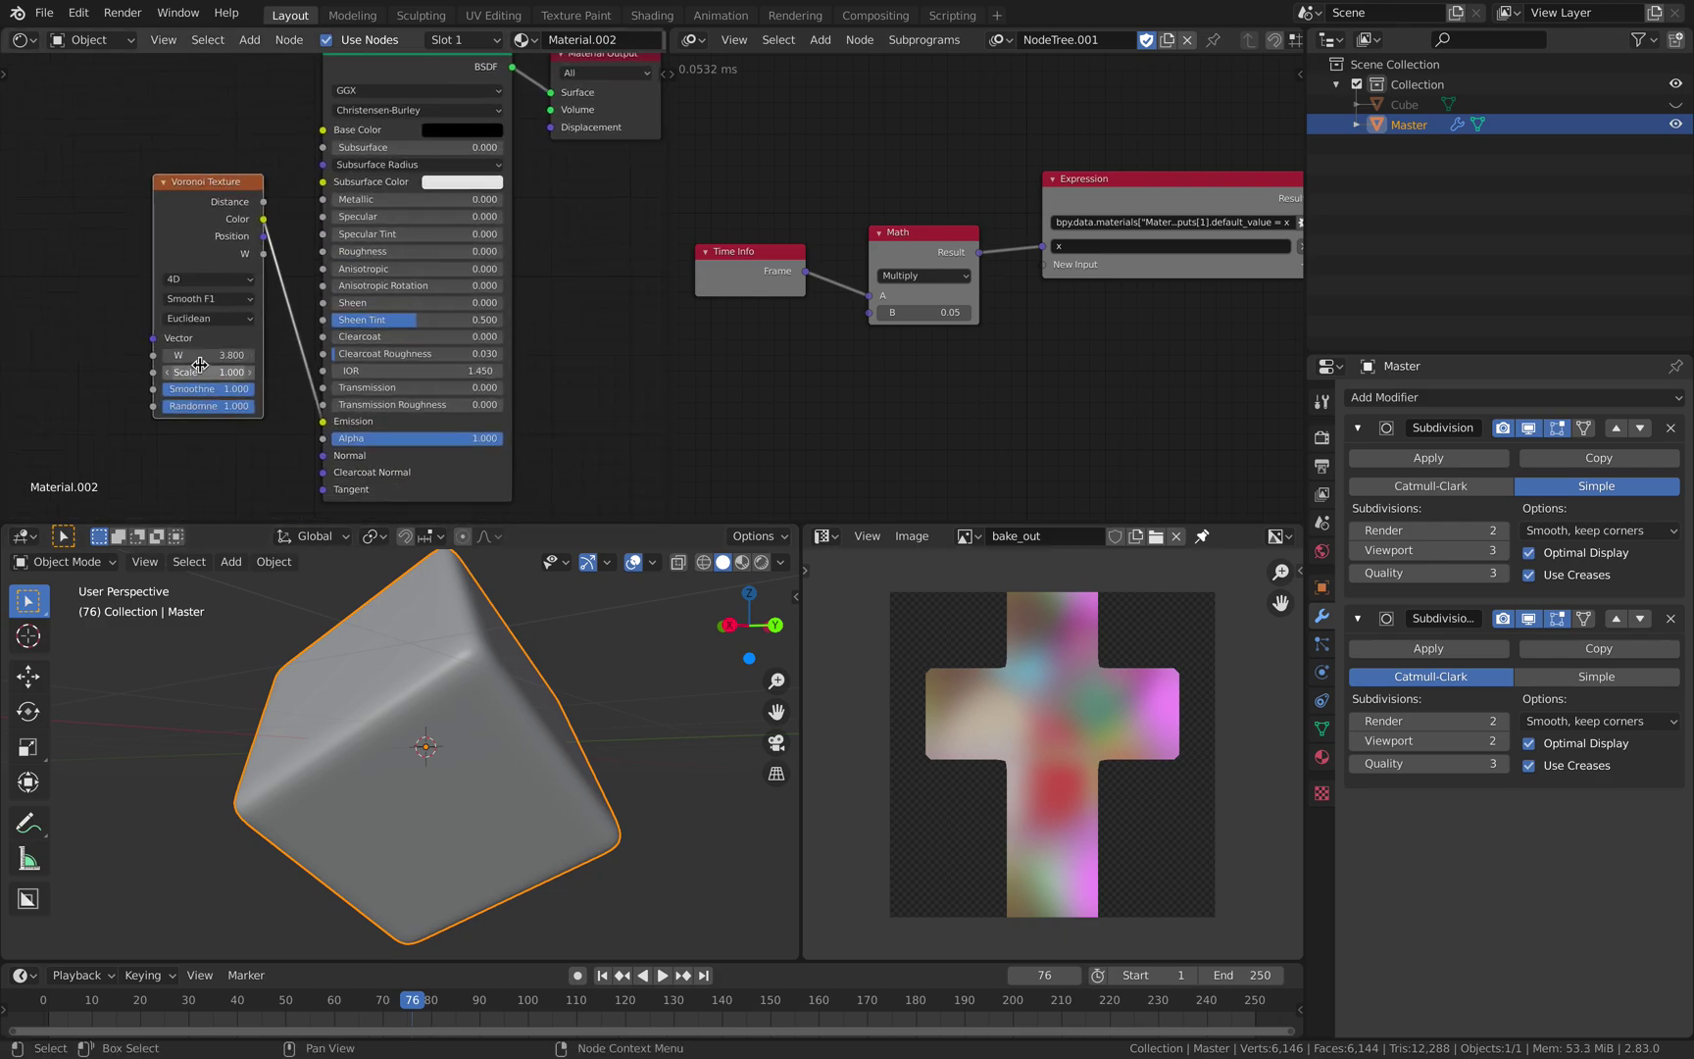
scroll(149, 377, "up", 2)
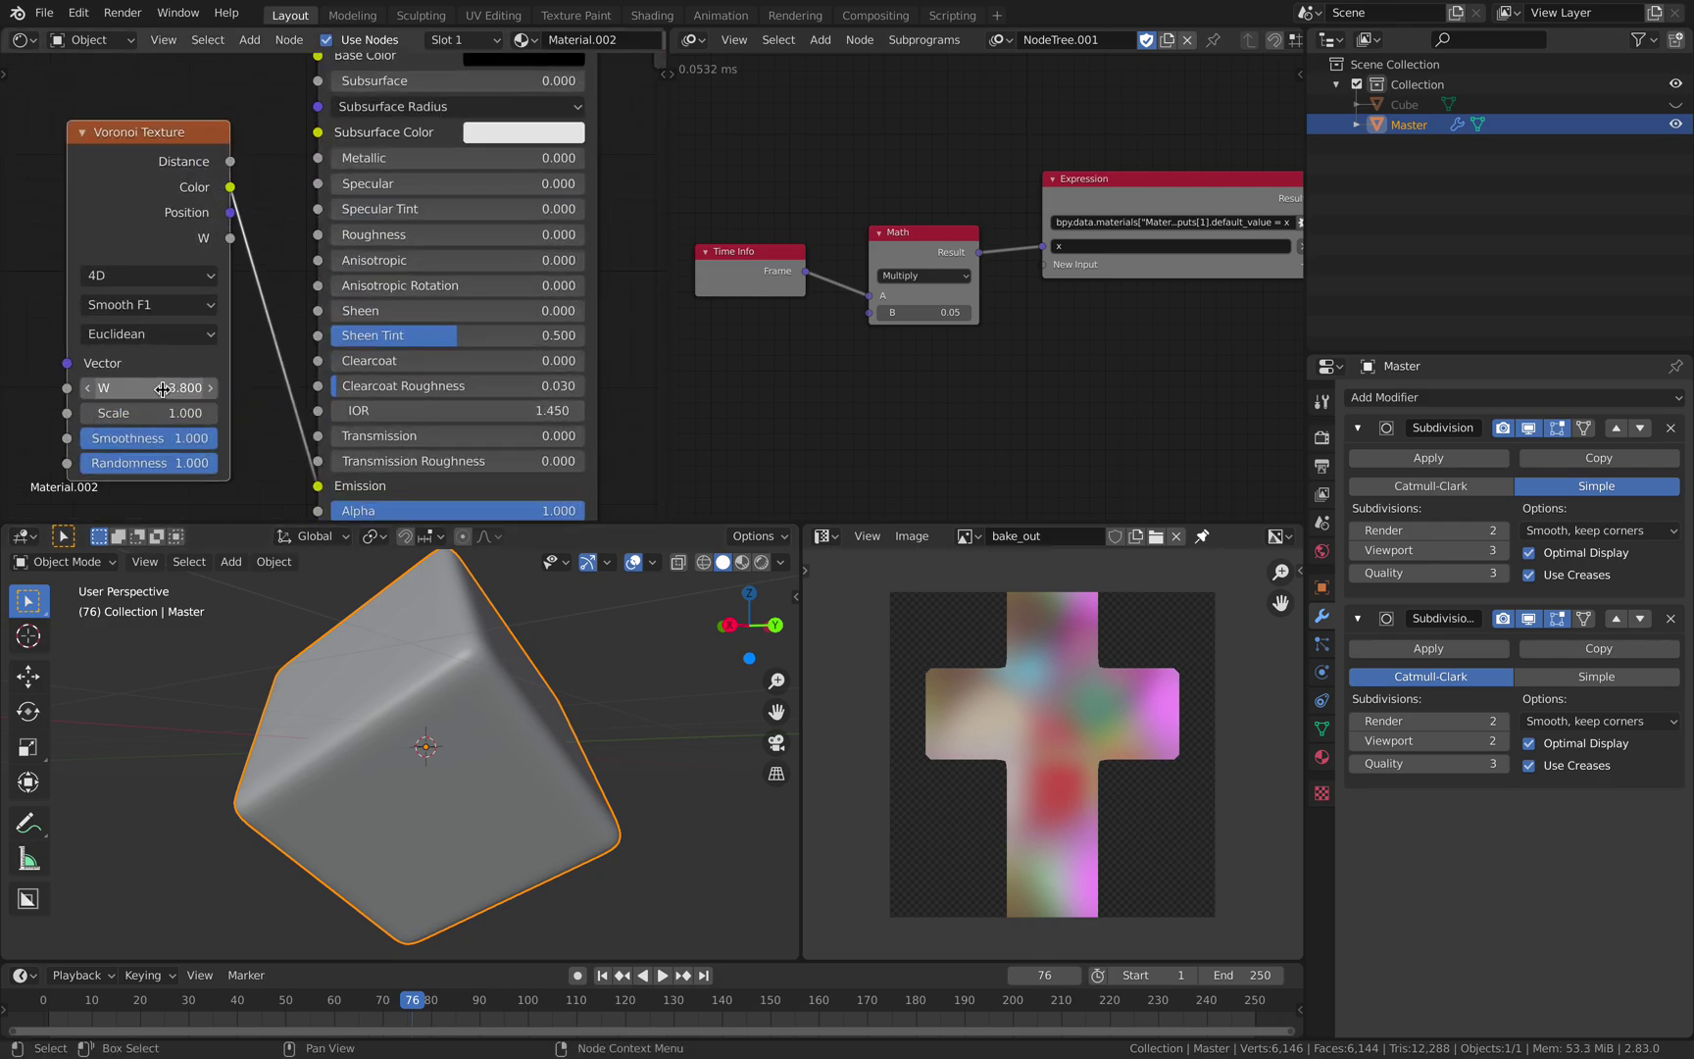
scroll(238, 401, "down", 2)
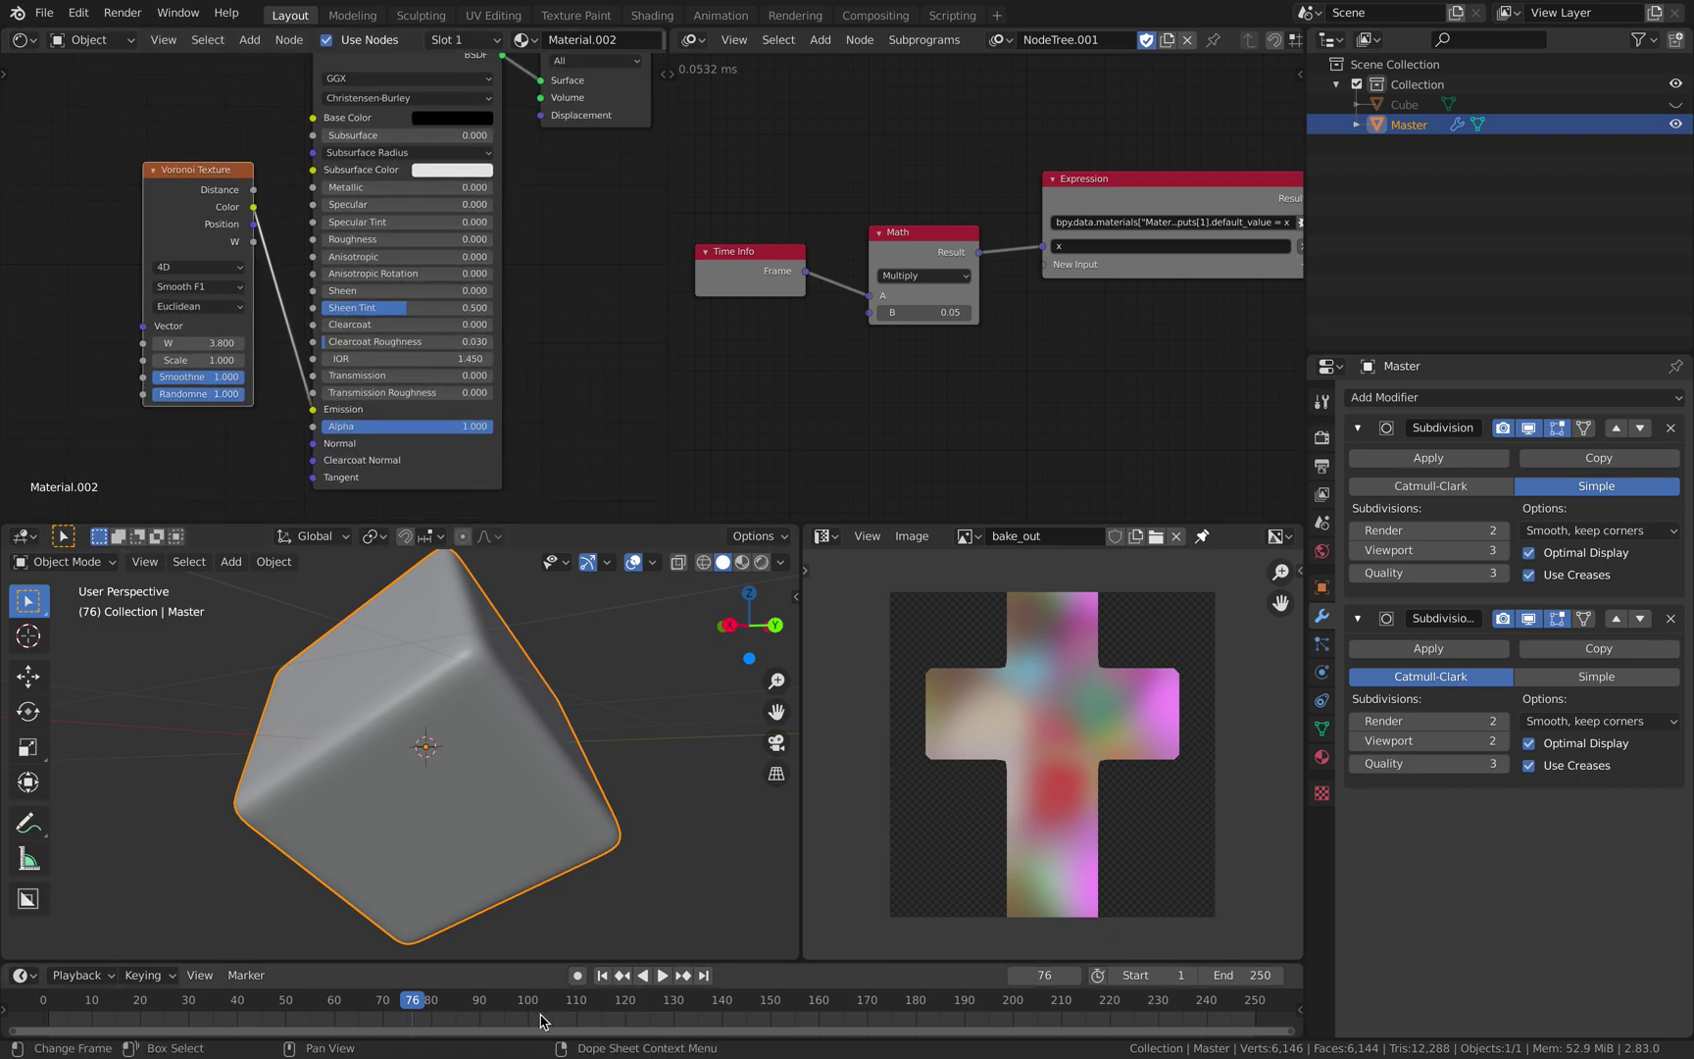
left_click_drag(470, 1010, 659, 1002)
key("space")
key("space")
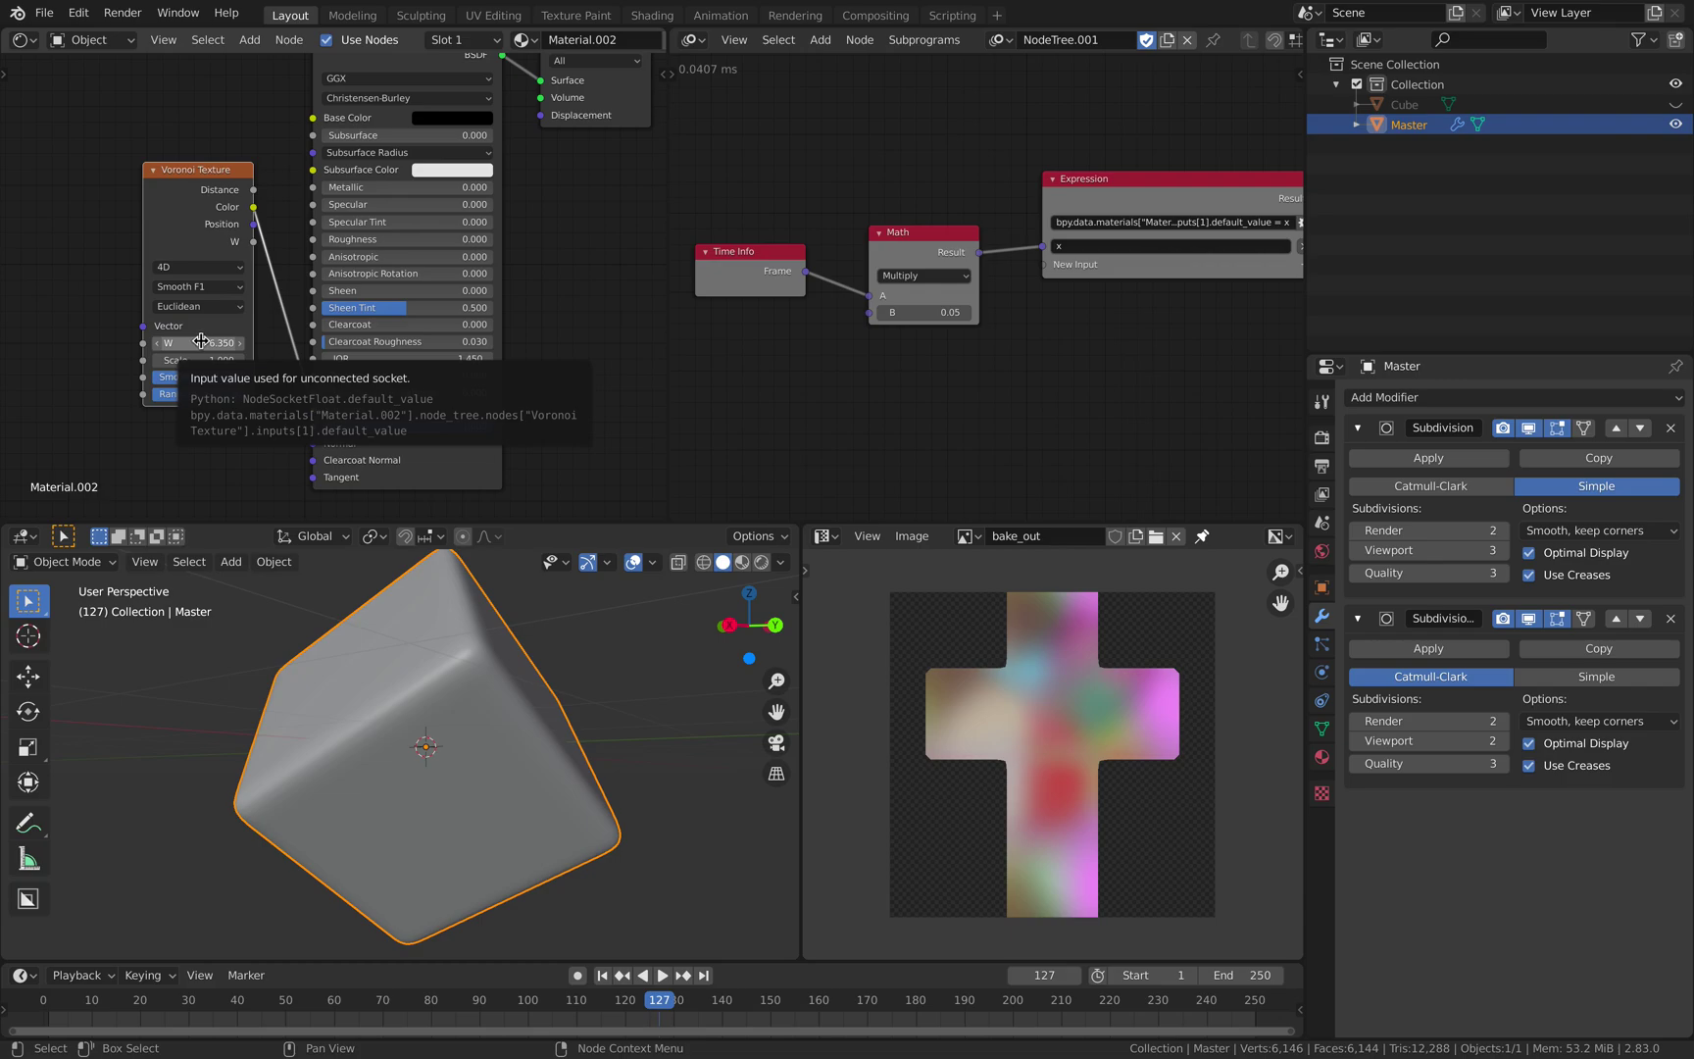
Pan the shader nodes and widen the driver node editor to show the Time Info, Math and Expression nodes
middle_click_drag(273, 330, 204, 347)
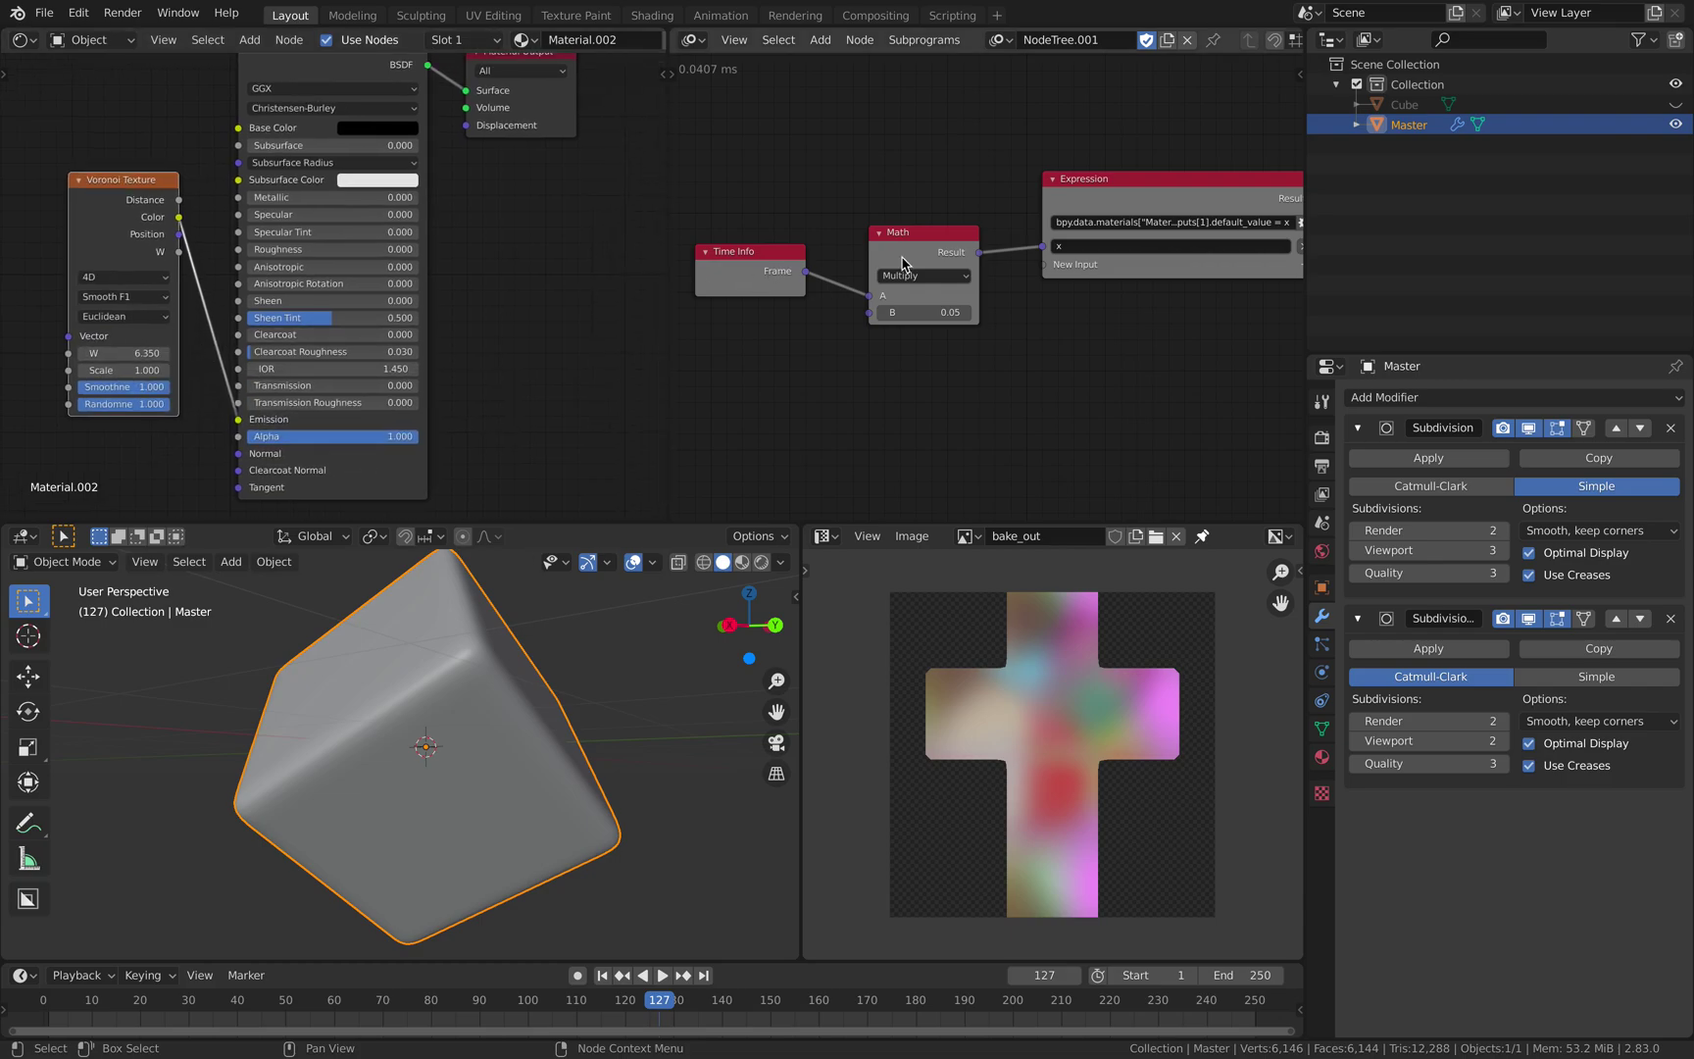
left_click_drag(668, 165, 555, 166)
scroll(980, 260, "up", 1)
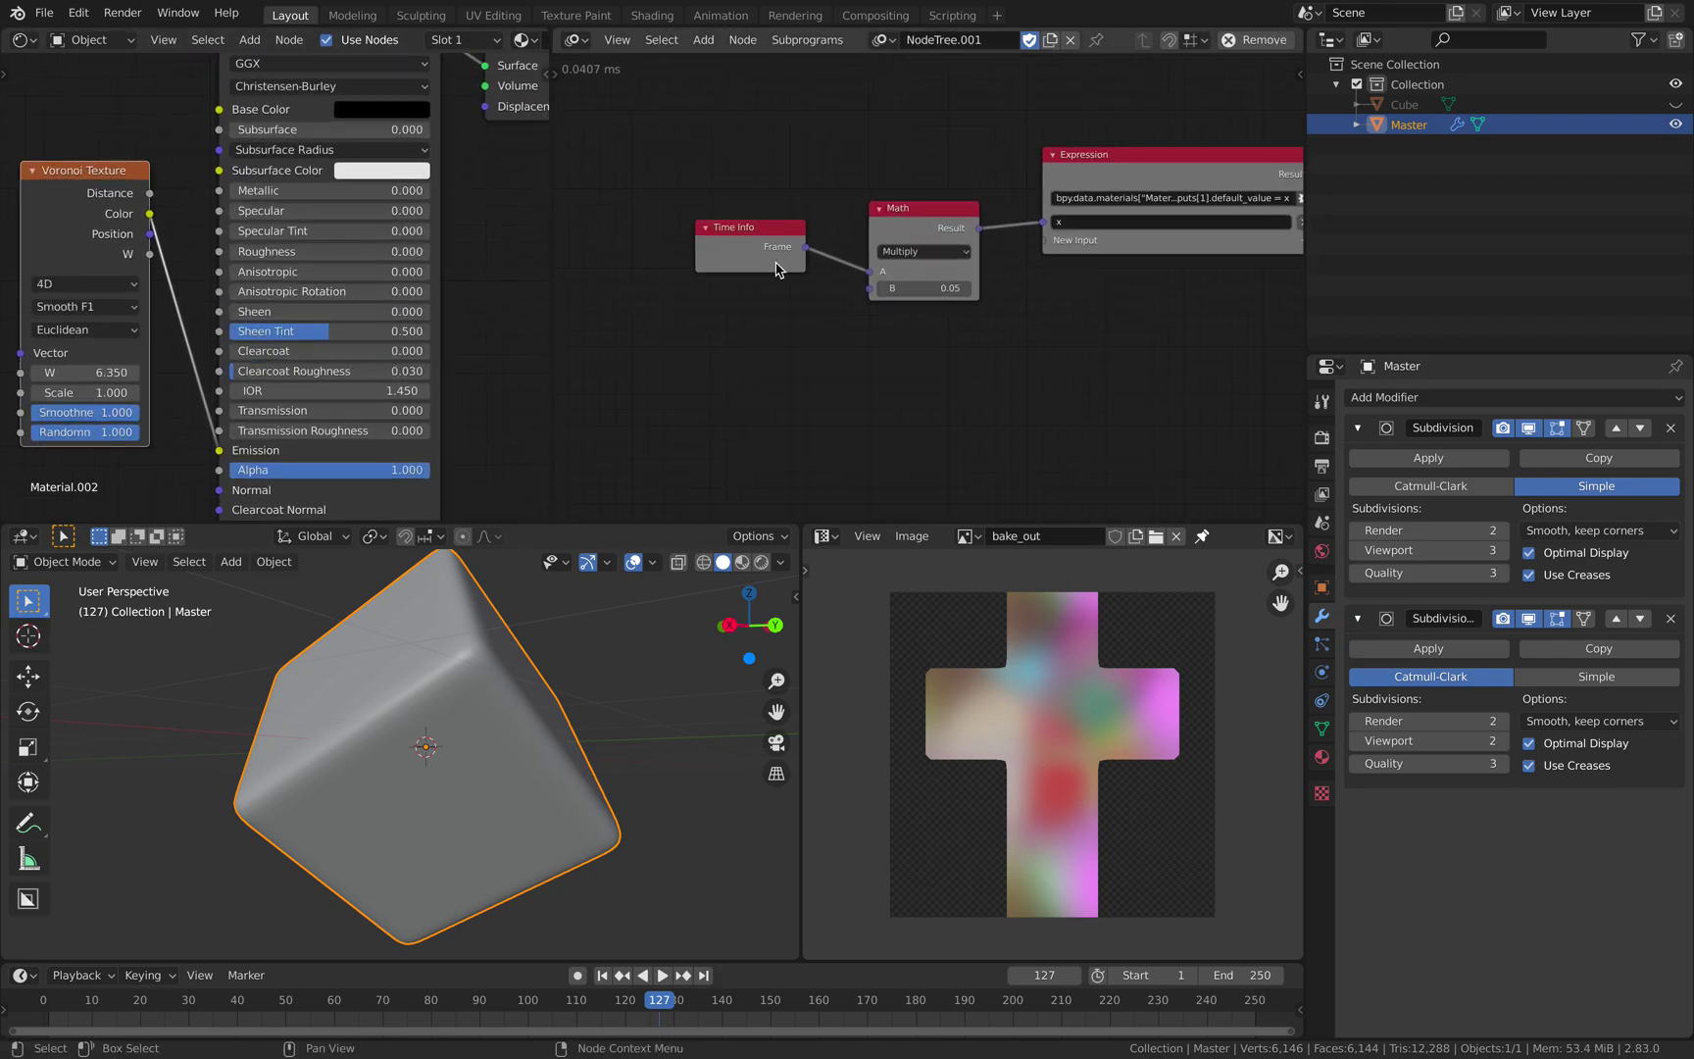
scroll(142, 353, "up", 1)
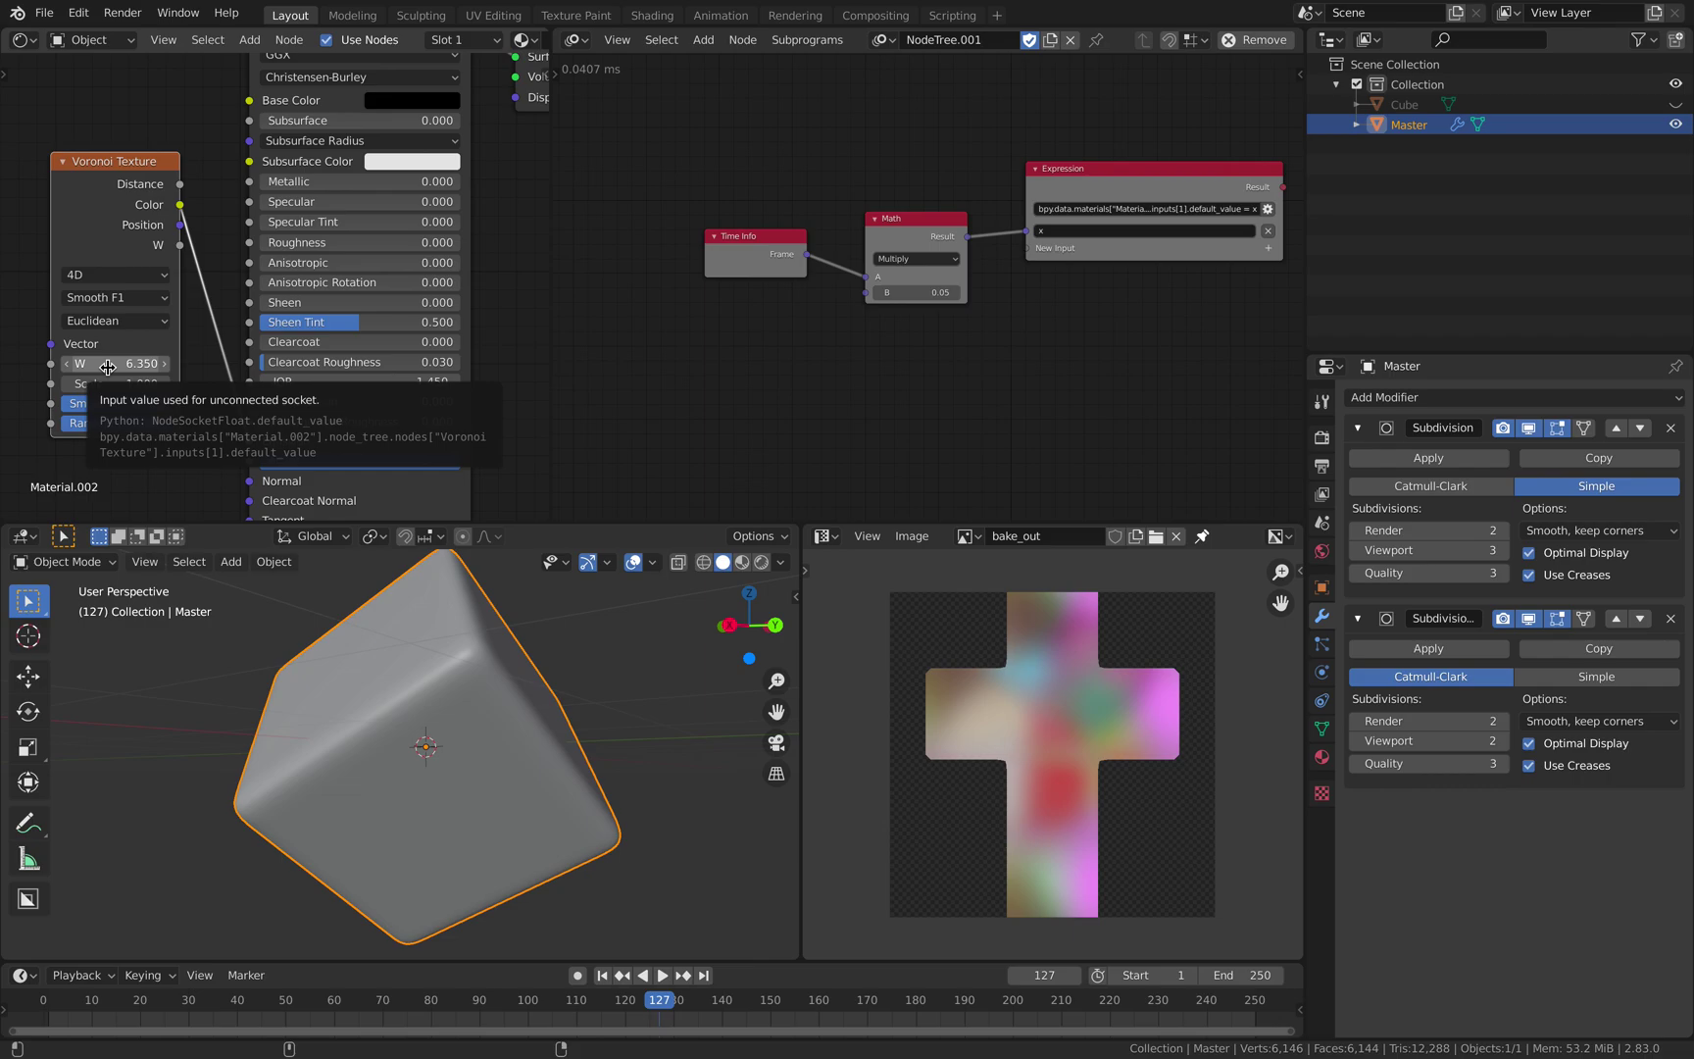
Widen the Expression node to show its full text and move it up and to the right
middle_click_drag(1137, 345, 919, 379)
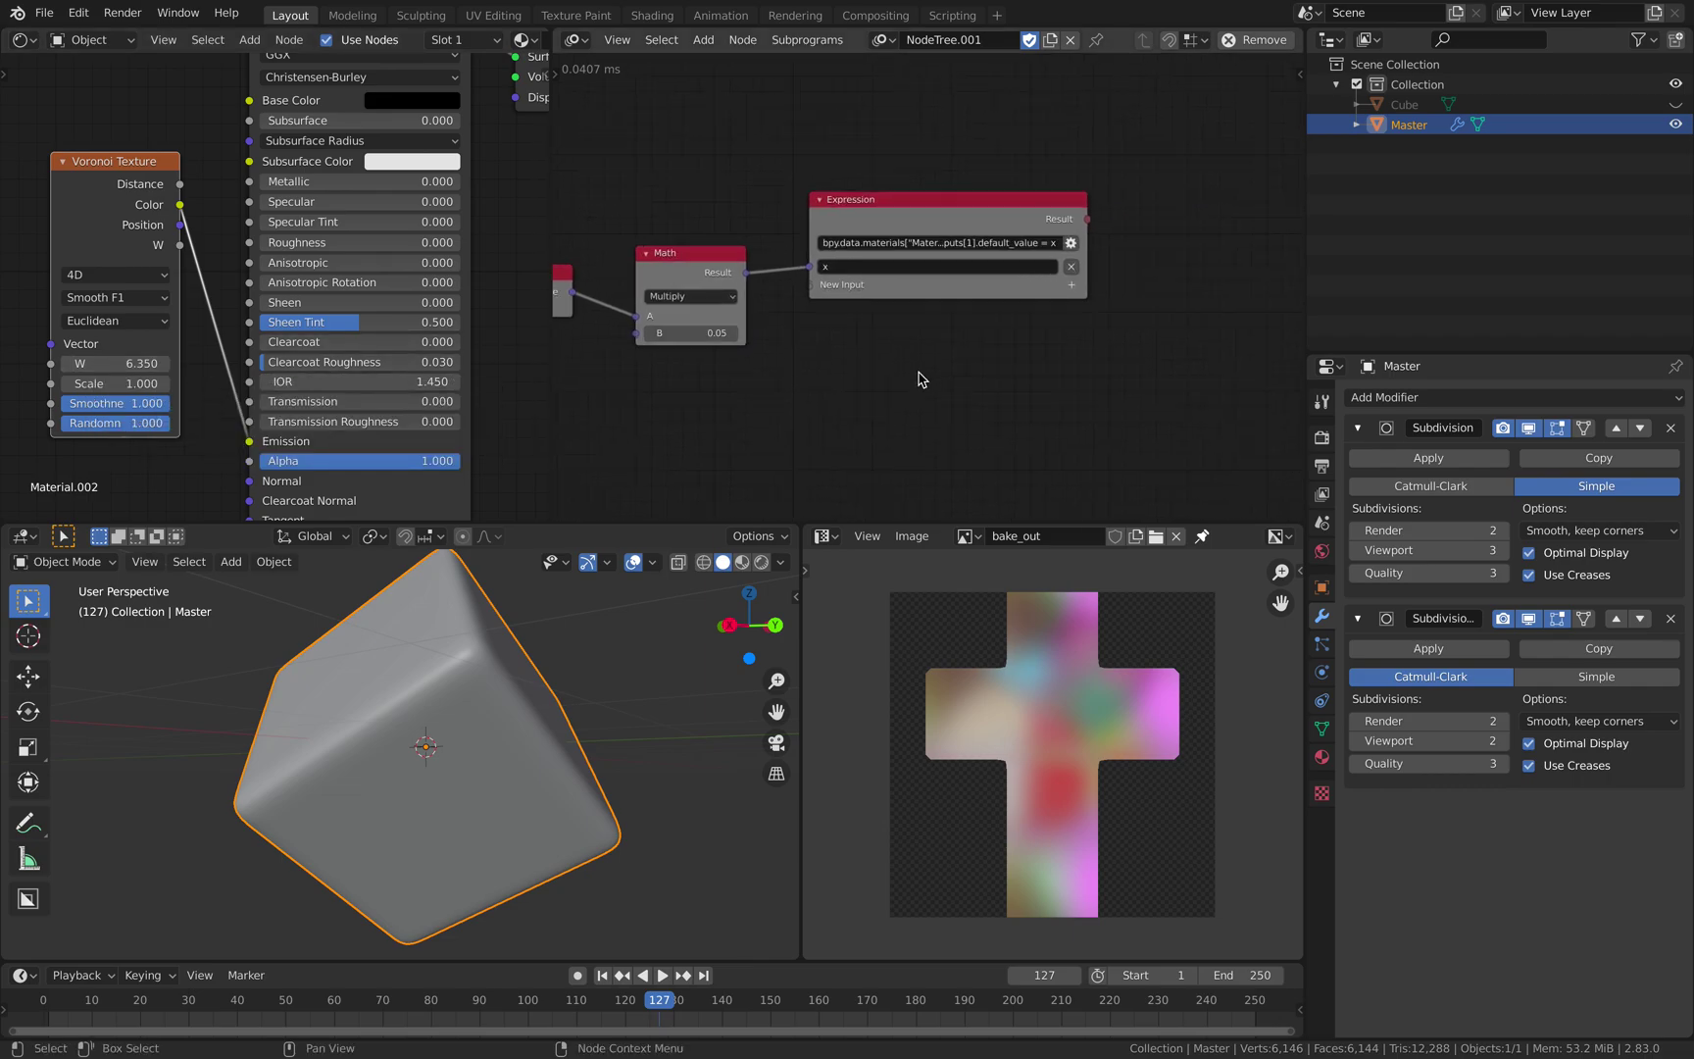
scroll(920, 379, "up", 1)
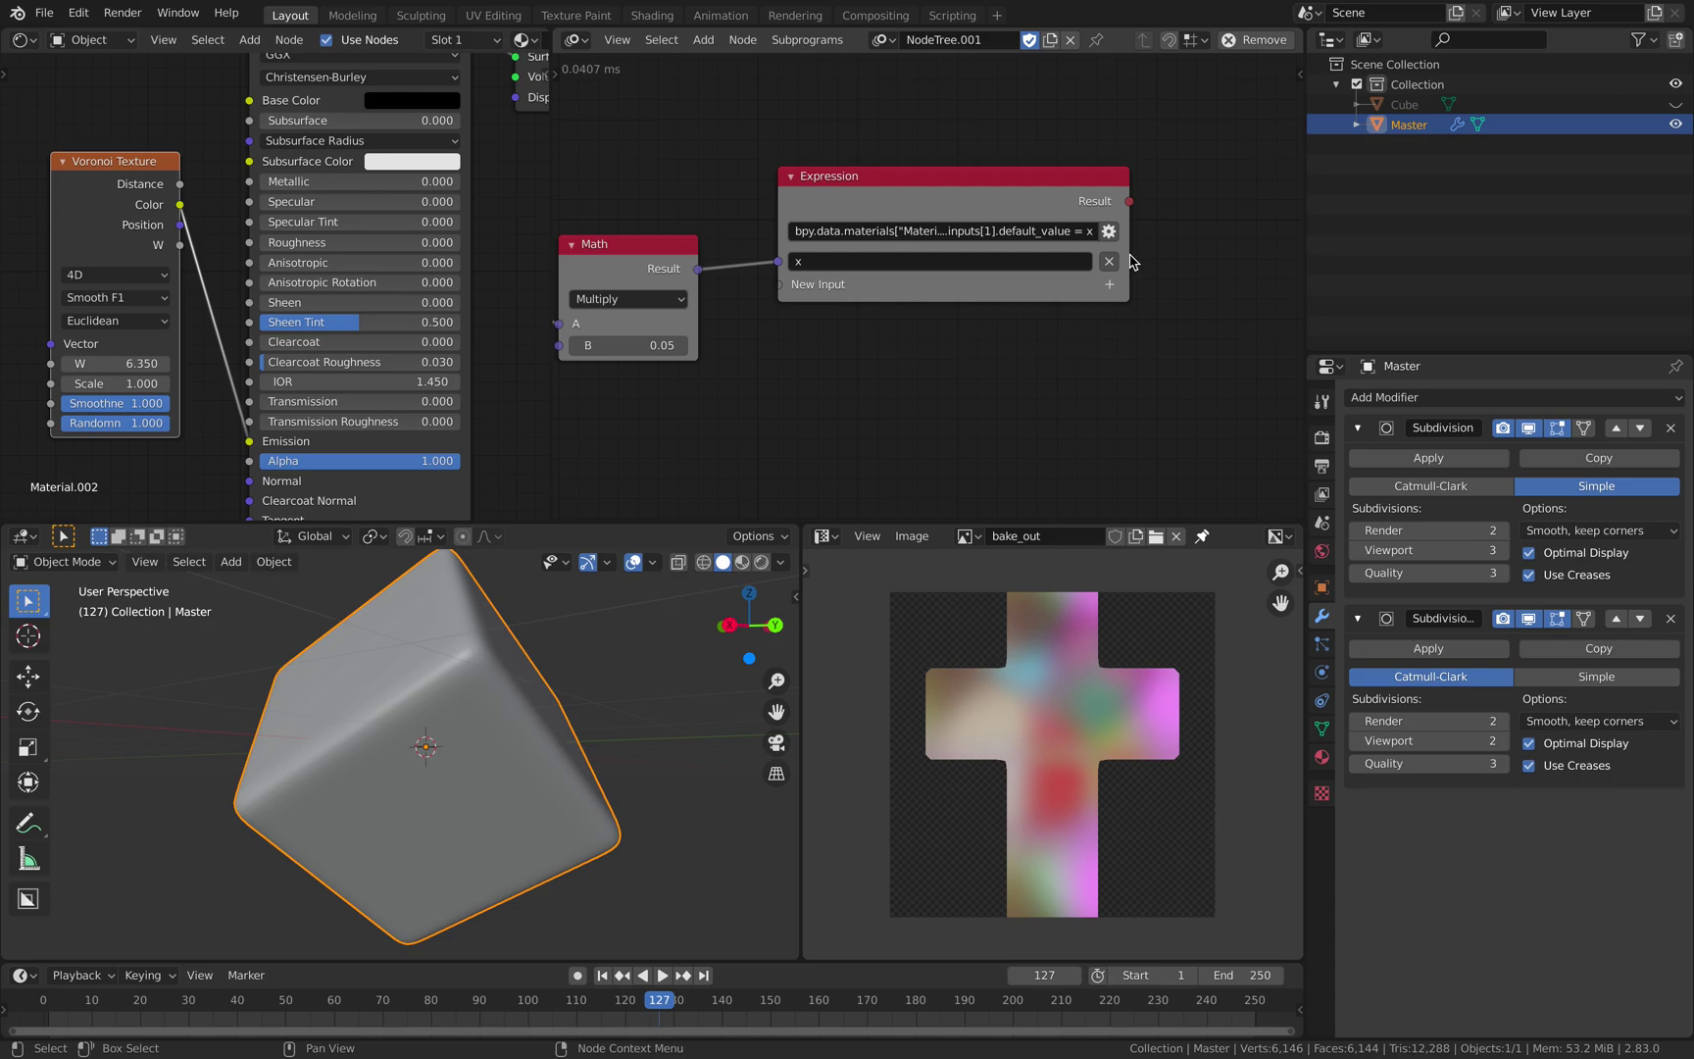
left_click_drag(1132, 261, 1314, 261)
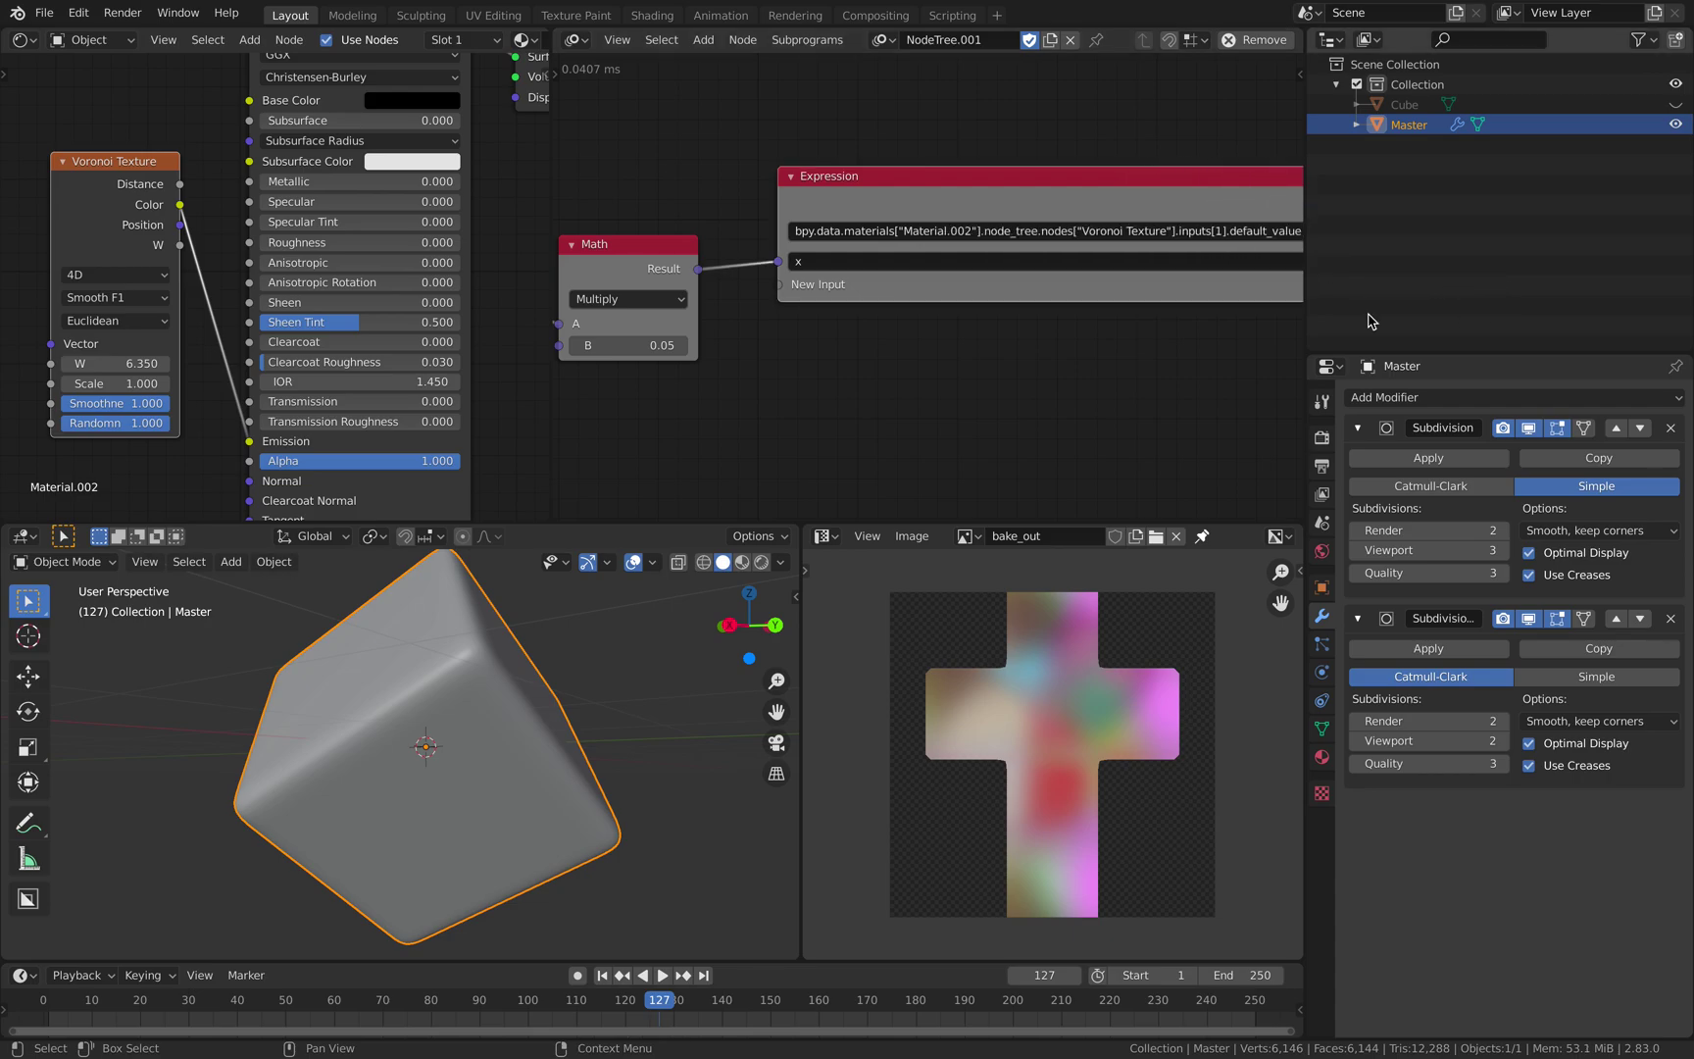
middle_click_drag(1299, 340, 1134, 348)
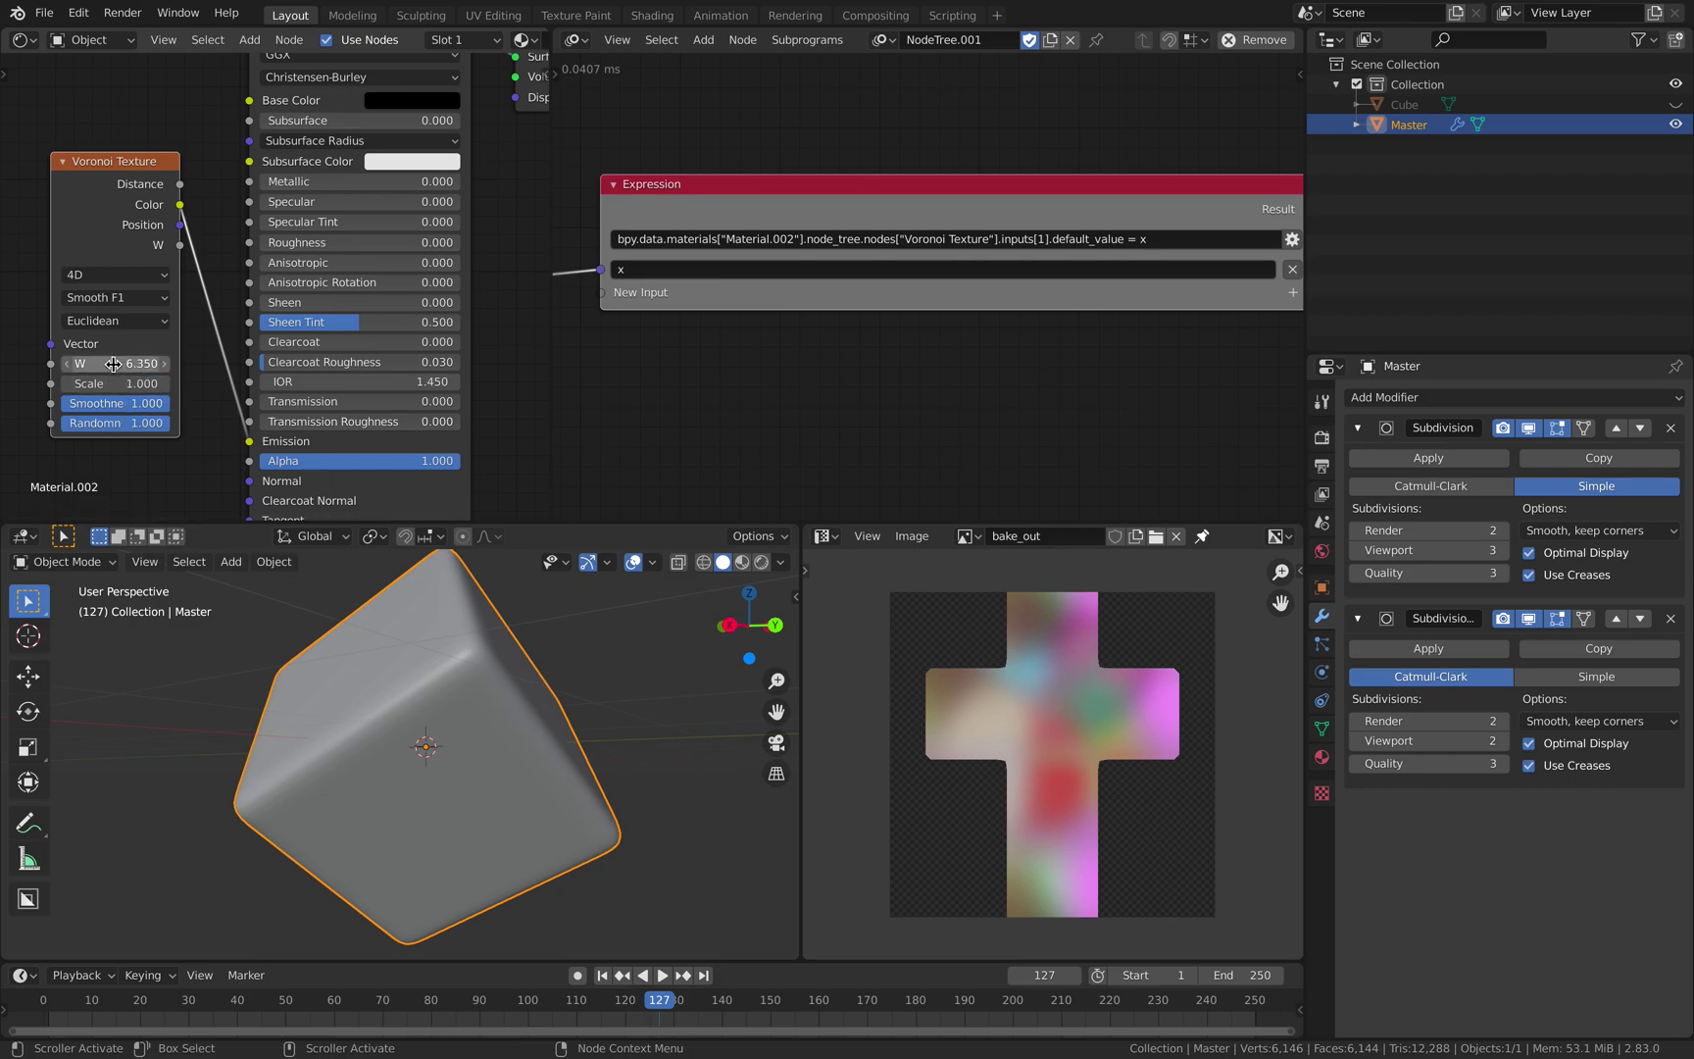
scroll(1140, 280, "up", 3)
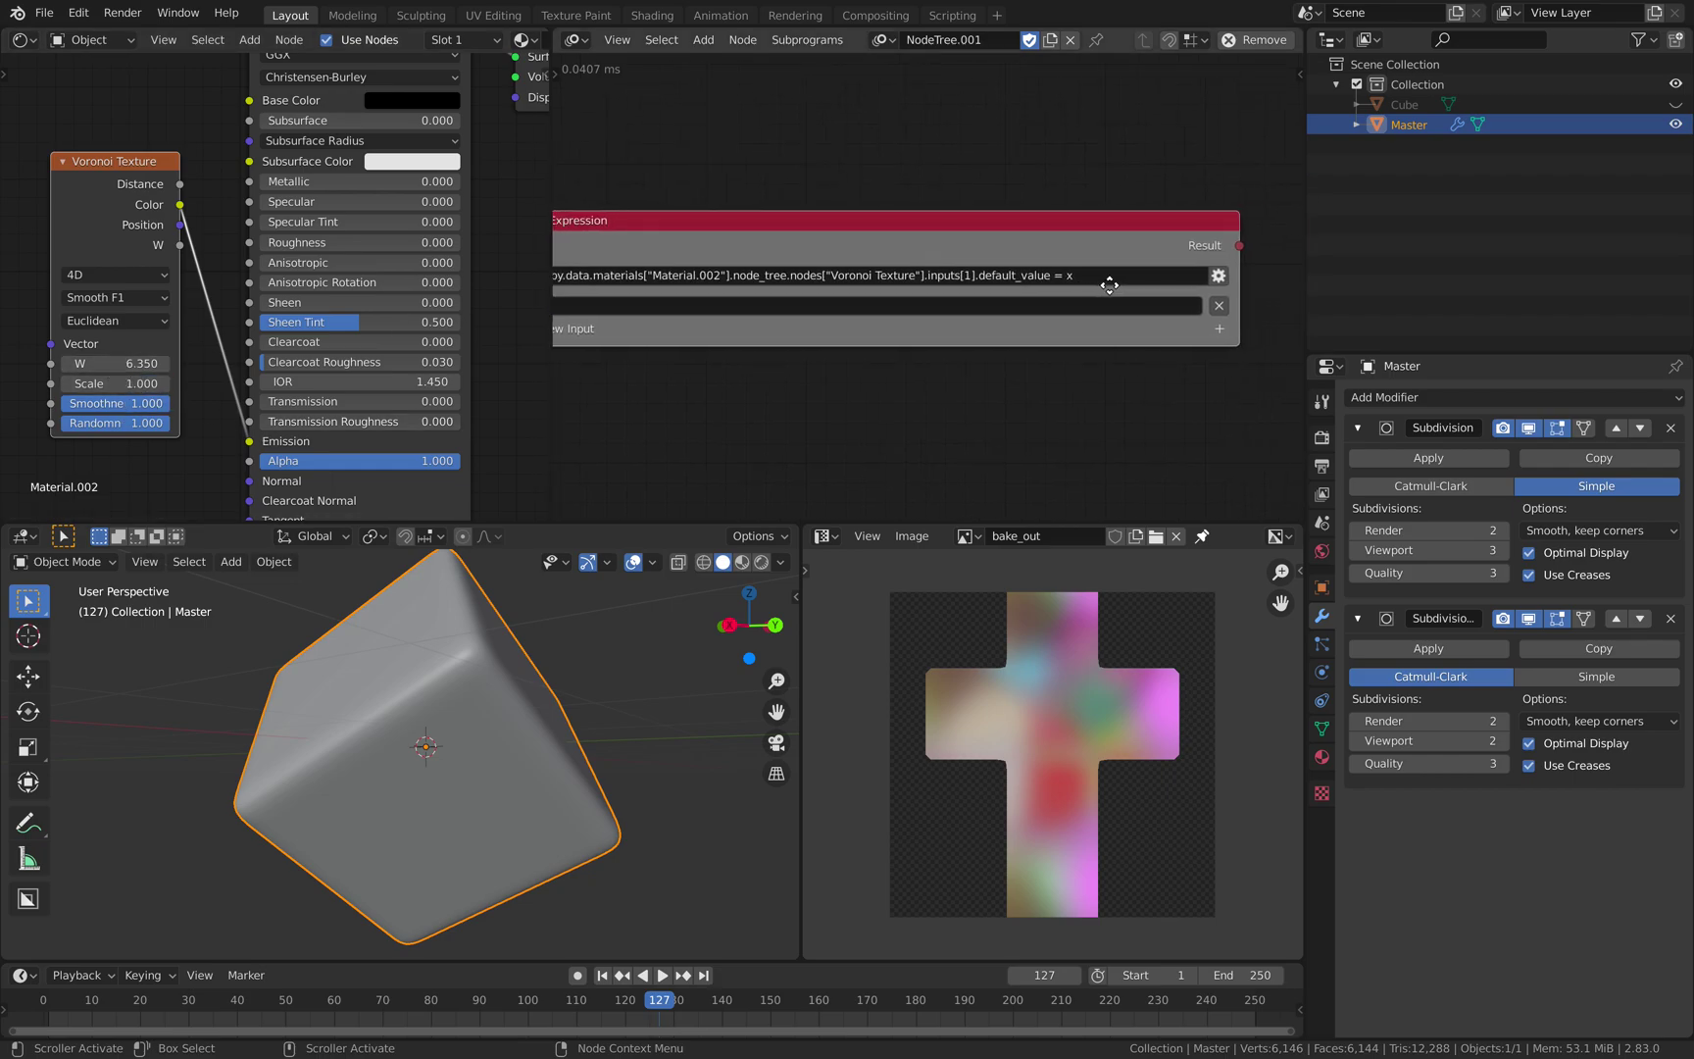
scroll(1163, 259, "down", 2)
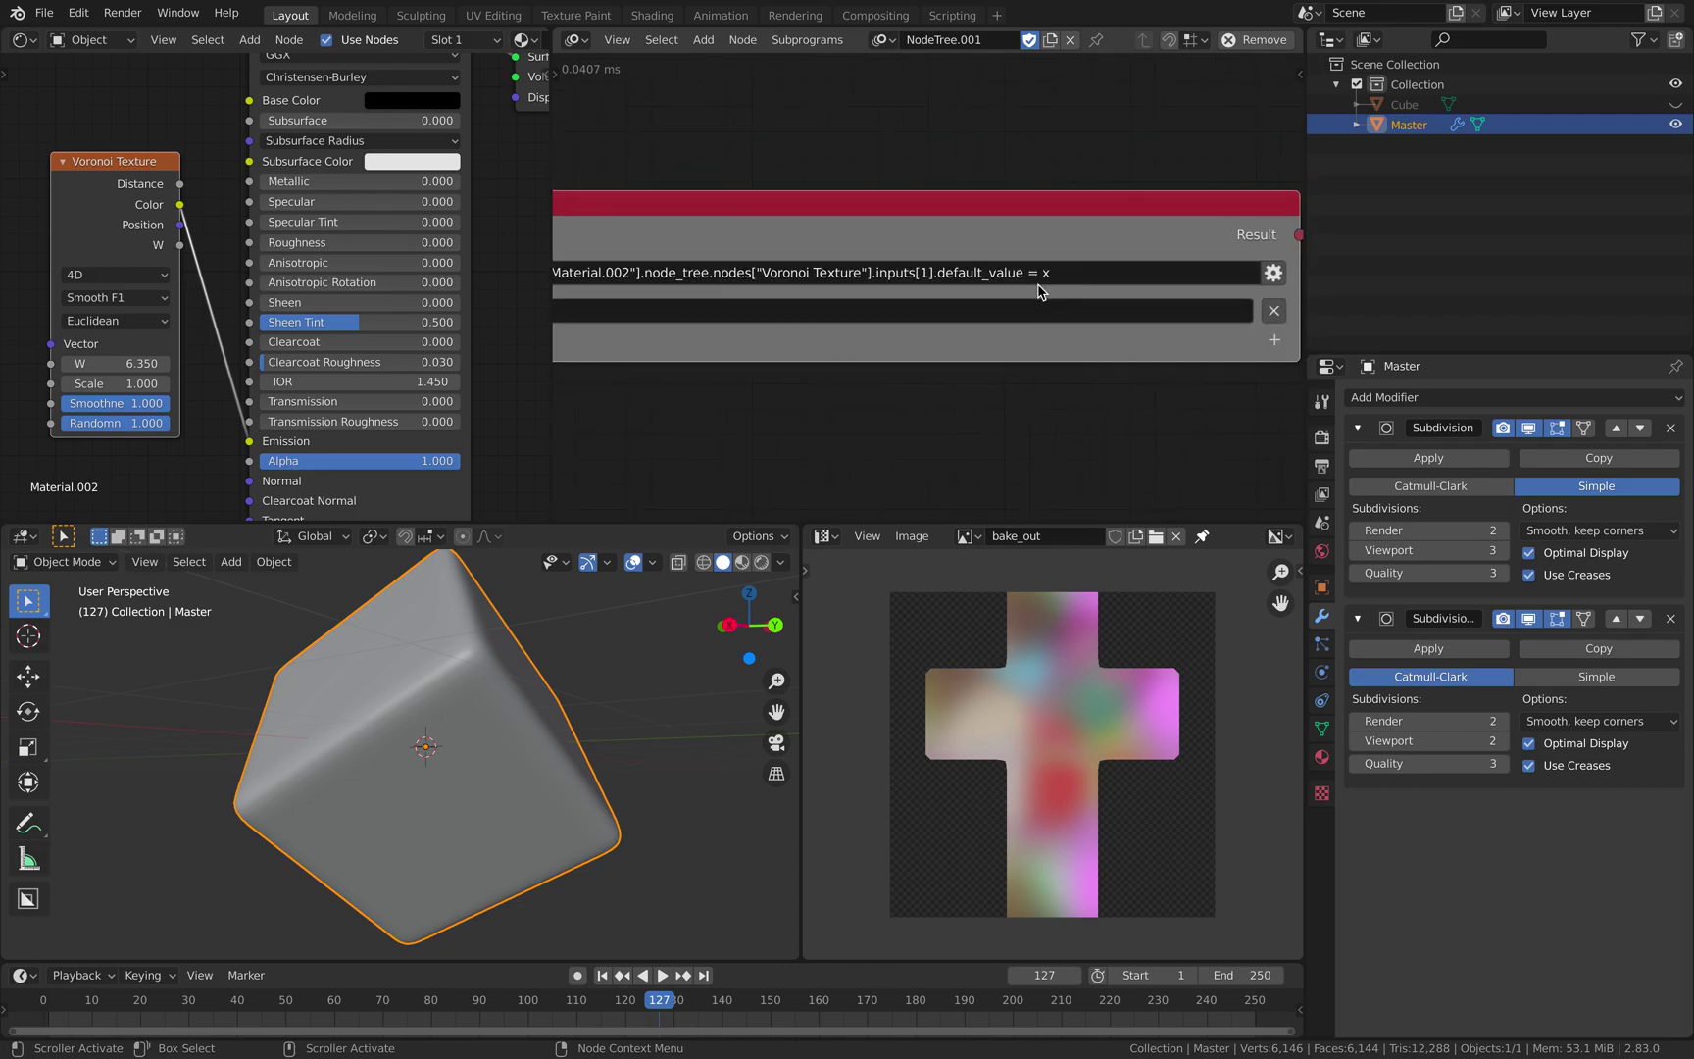
left_click_drag(1019, 177, 1144, 163)
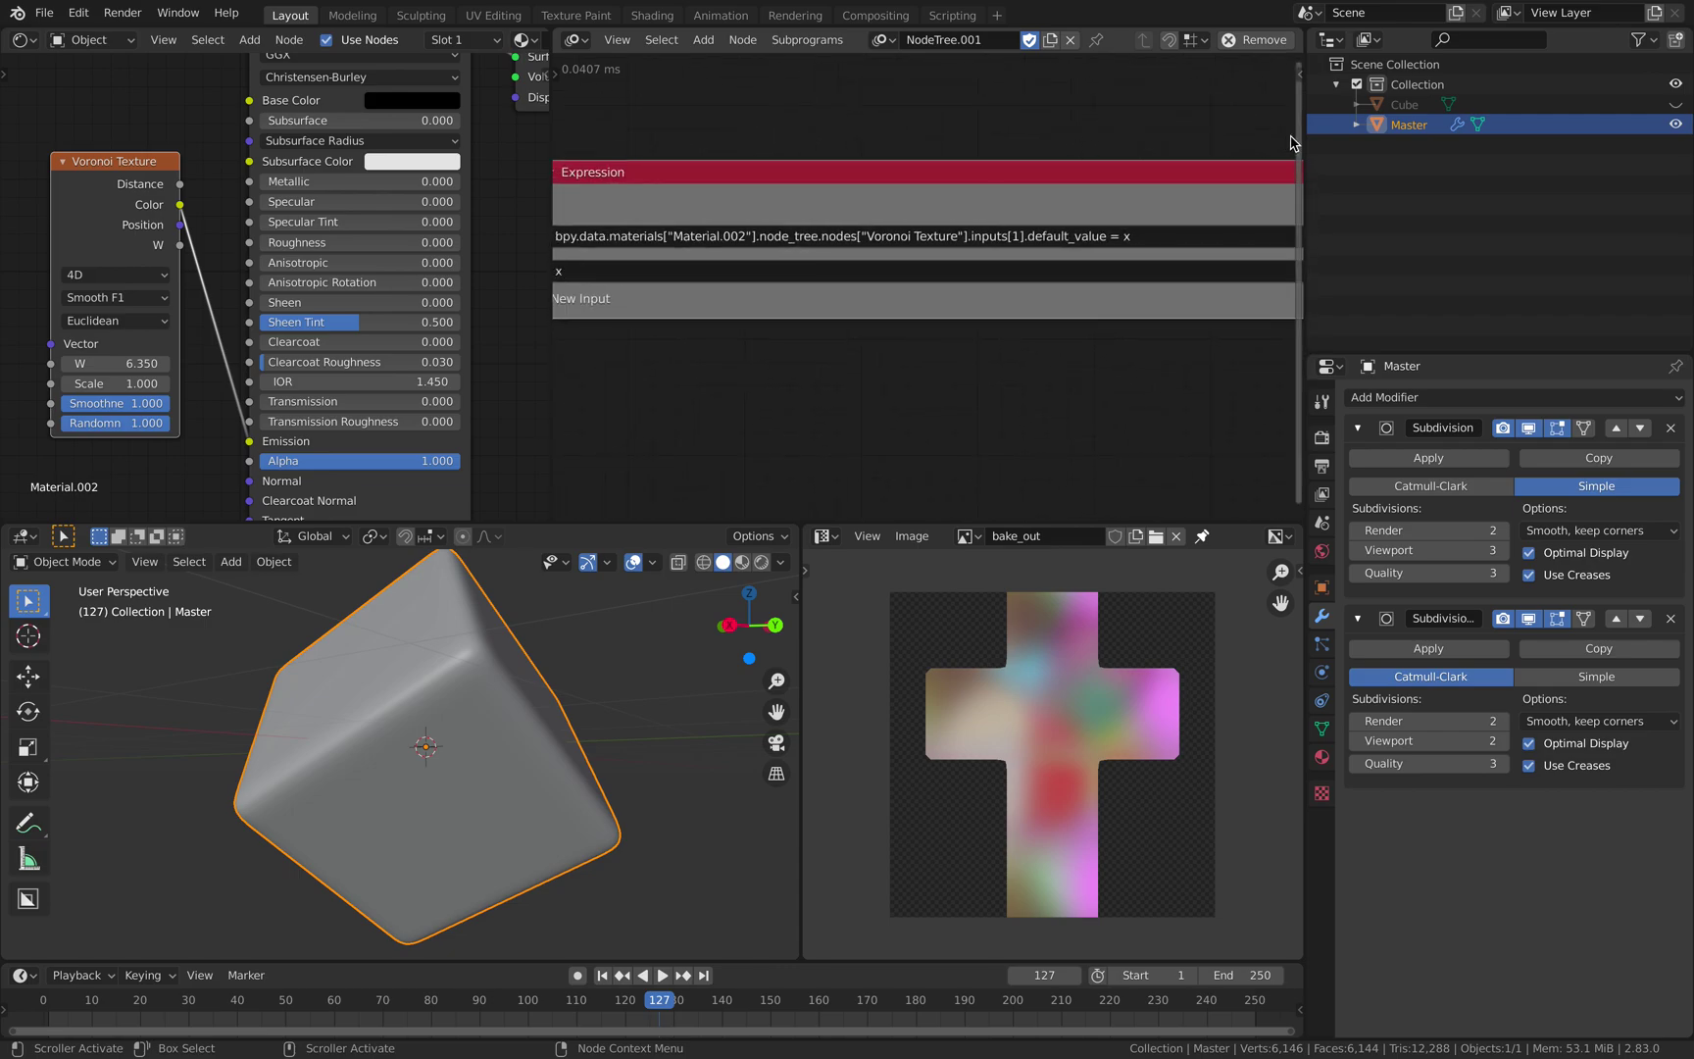
left_click_drag(1305, 138, 1451, 137)
scroll(1191, 252, "down", 2)
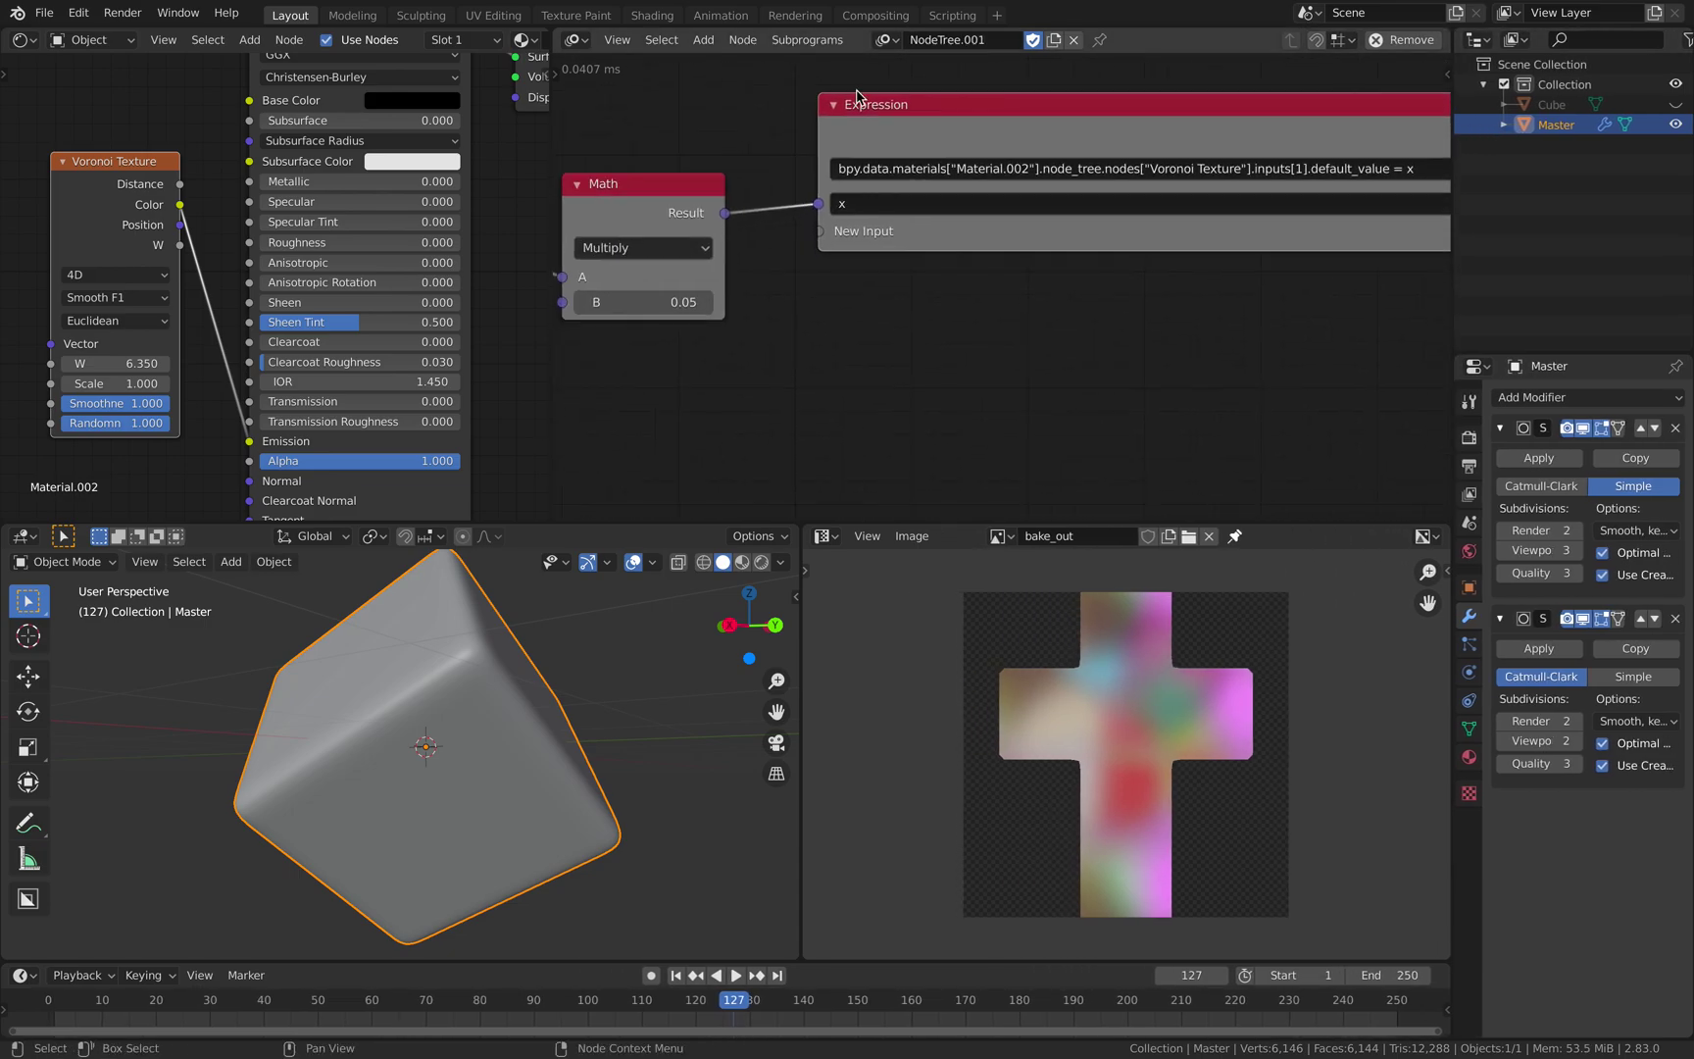
Reposition the Time Info and Multiply 0.05 Math nodes, then scrub back to frame 111
middle_click_drag(564, 240, 807, 260)
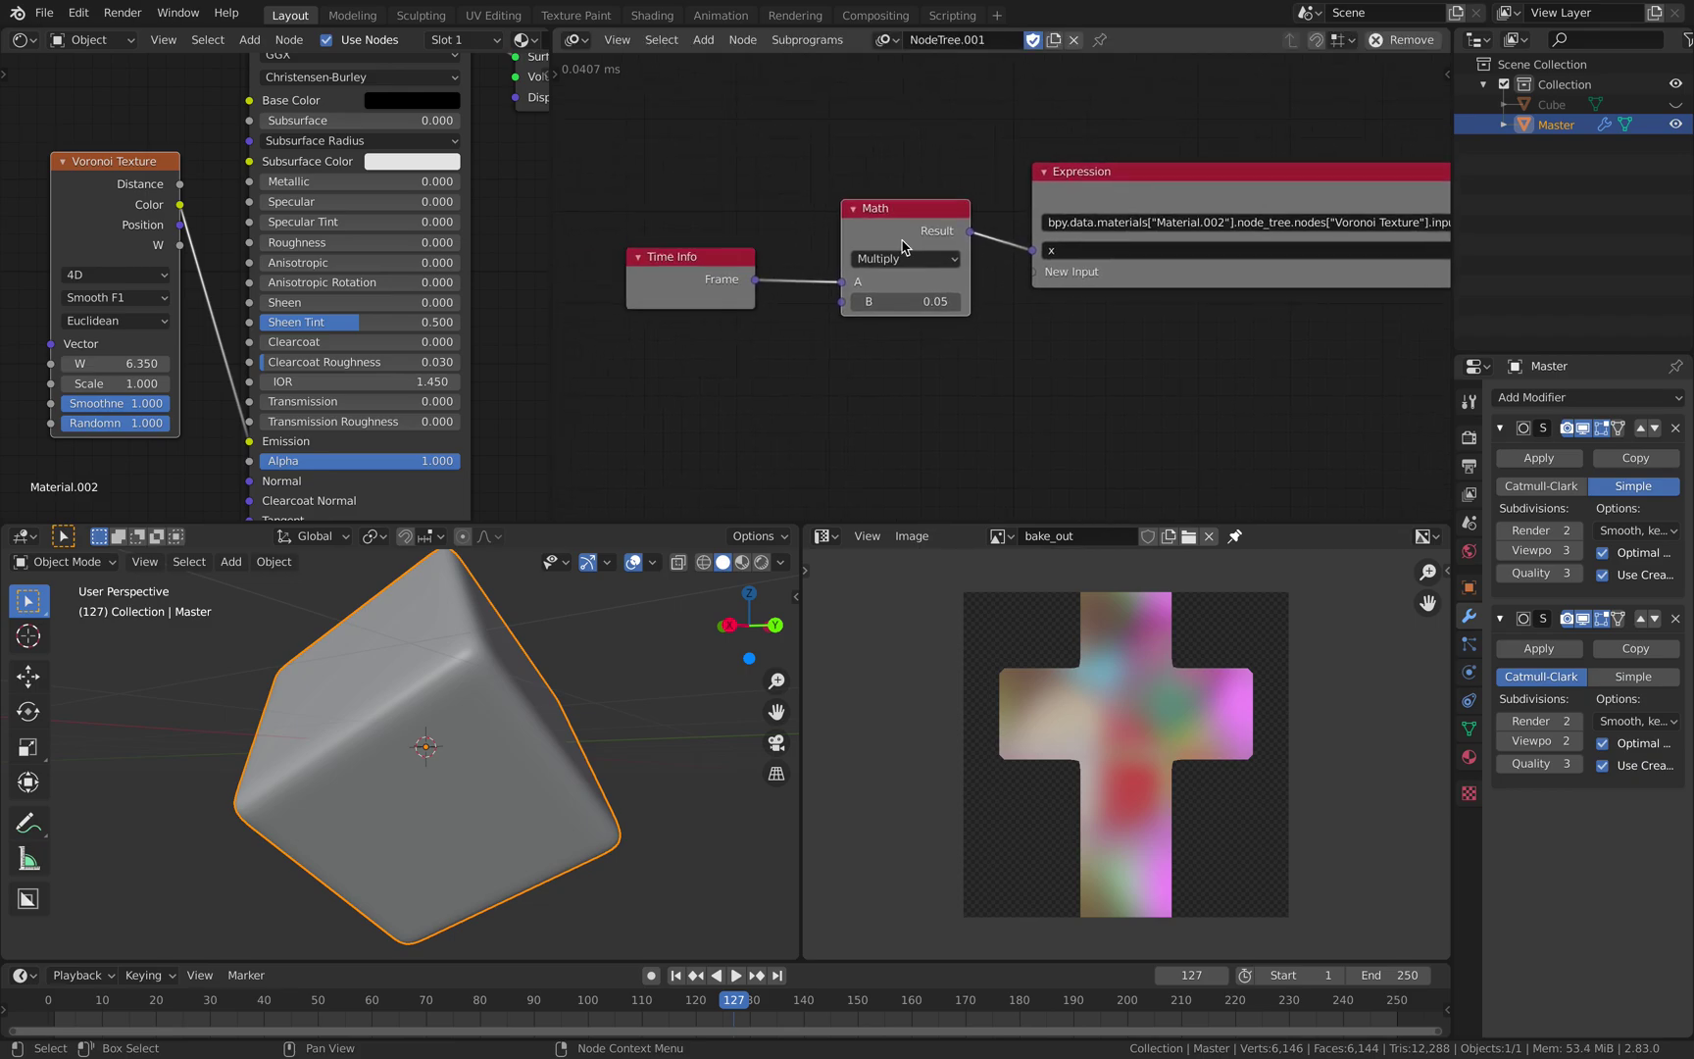
scroll(728, 256, "up", 1)
mouse_move(679, 305)
left_mouse_down()
mouse_move(694, 263)
mouse_move(698, 279)
left_mouse_up()
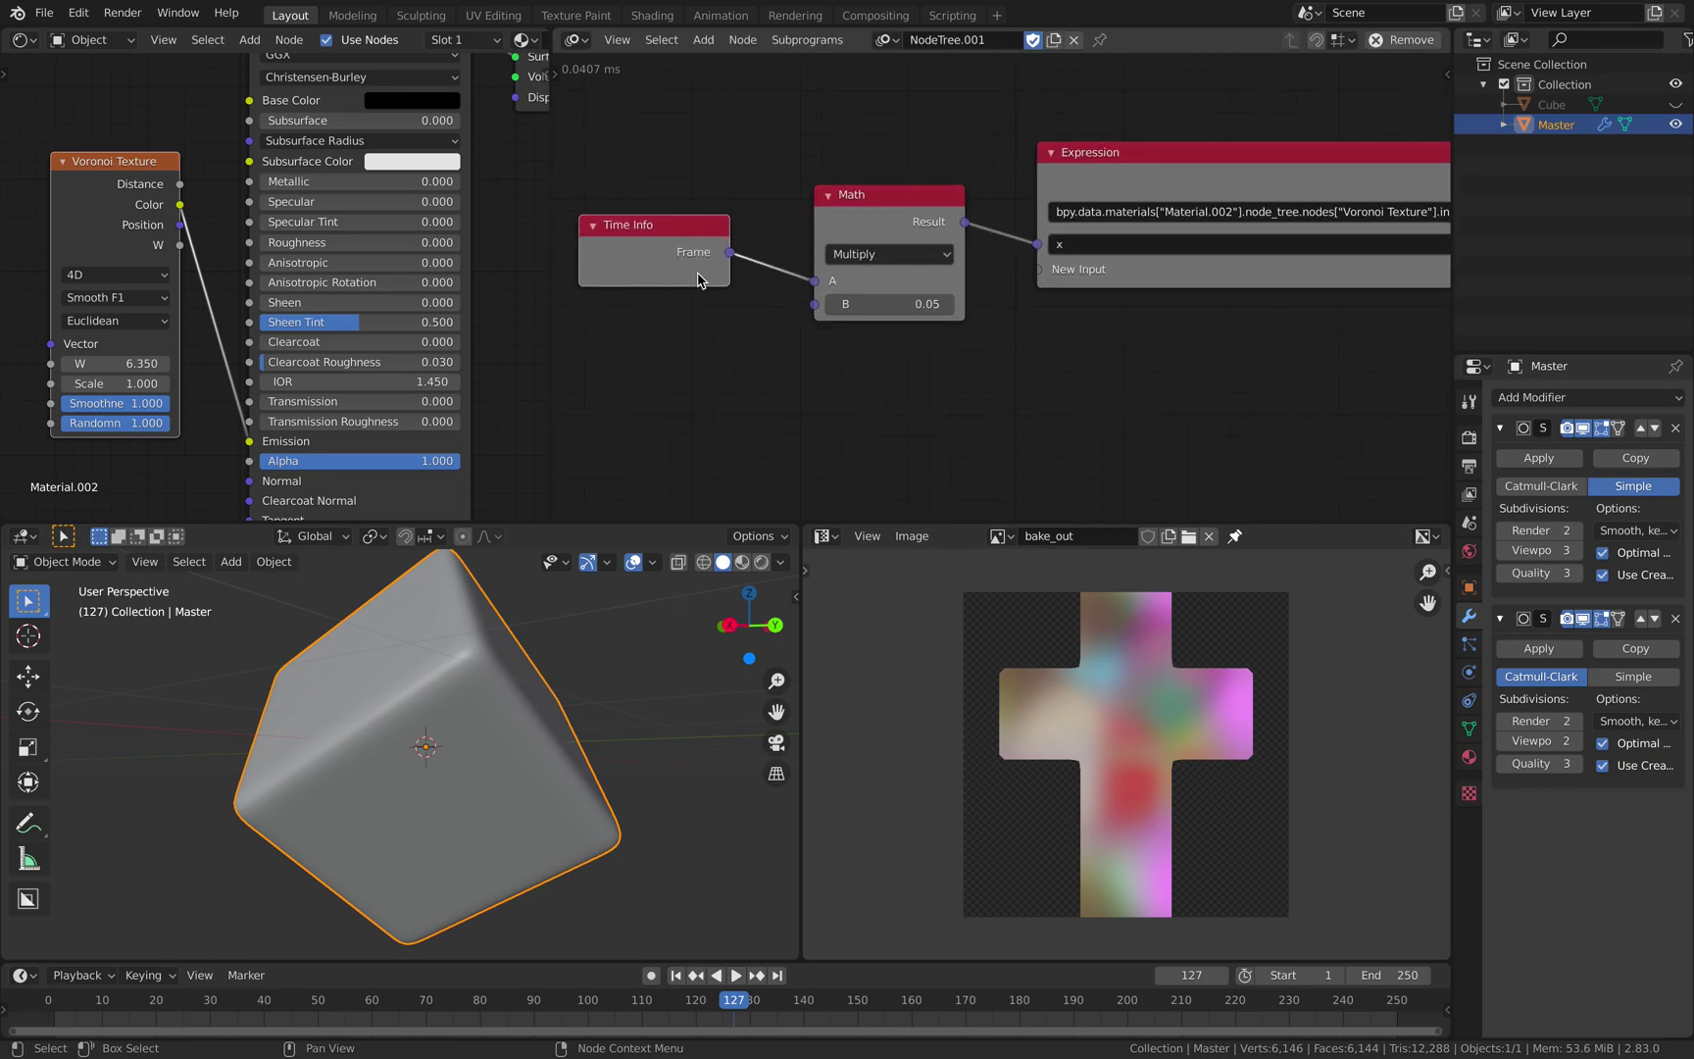
left_click_drag(871, 218, 869, 214)
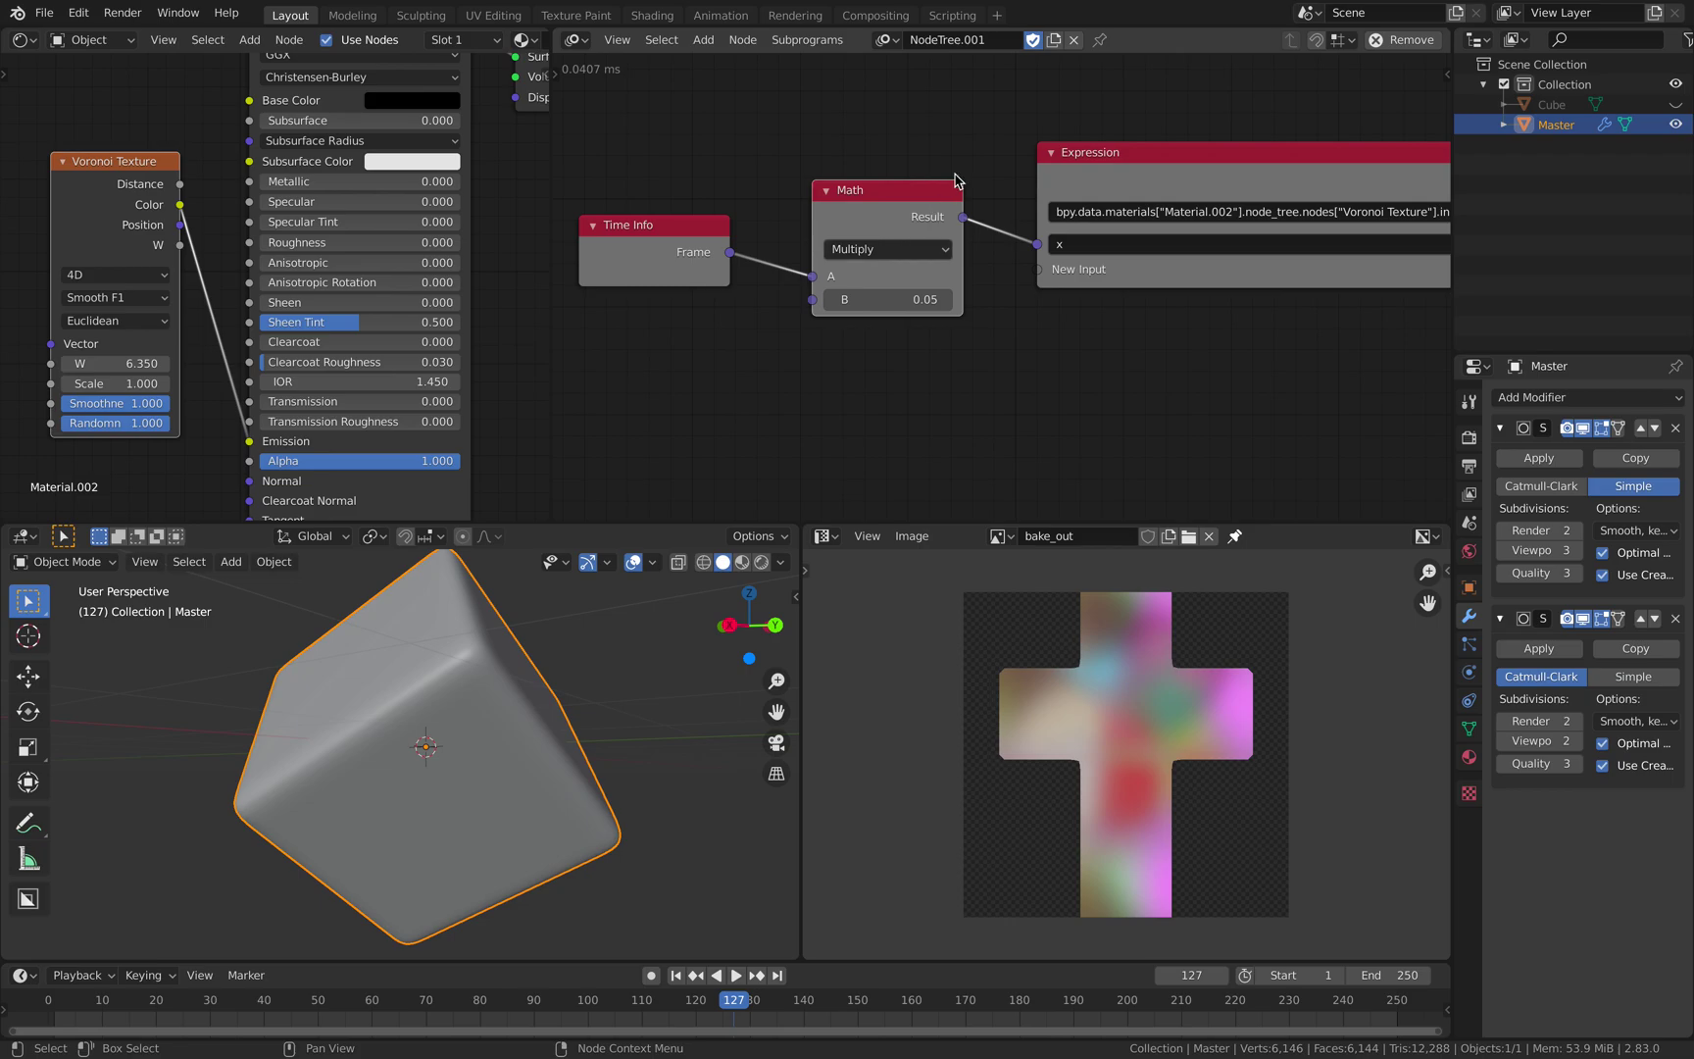
middle_click_drag(1155, 155, 1137, 160)
left_click_drag(730, 1000, 646, 1000)
Switch to Rendered shading, jump to frame 193, and set the scene End frame to 1000
left_click(761, 562)
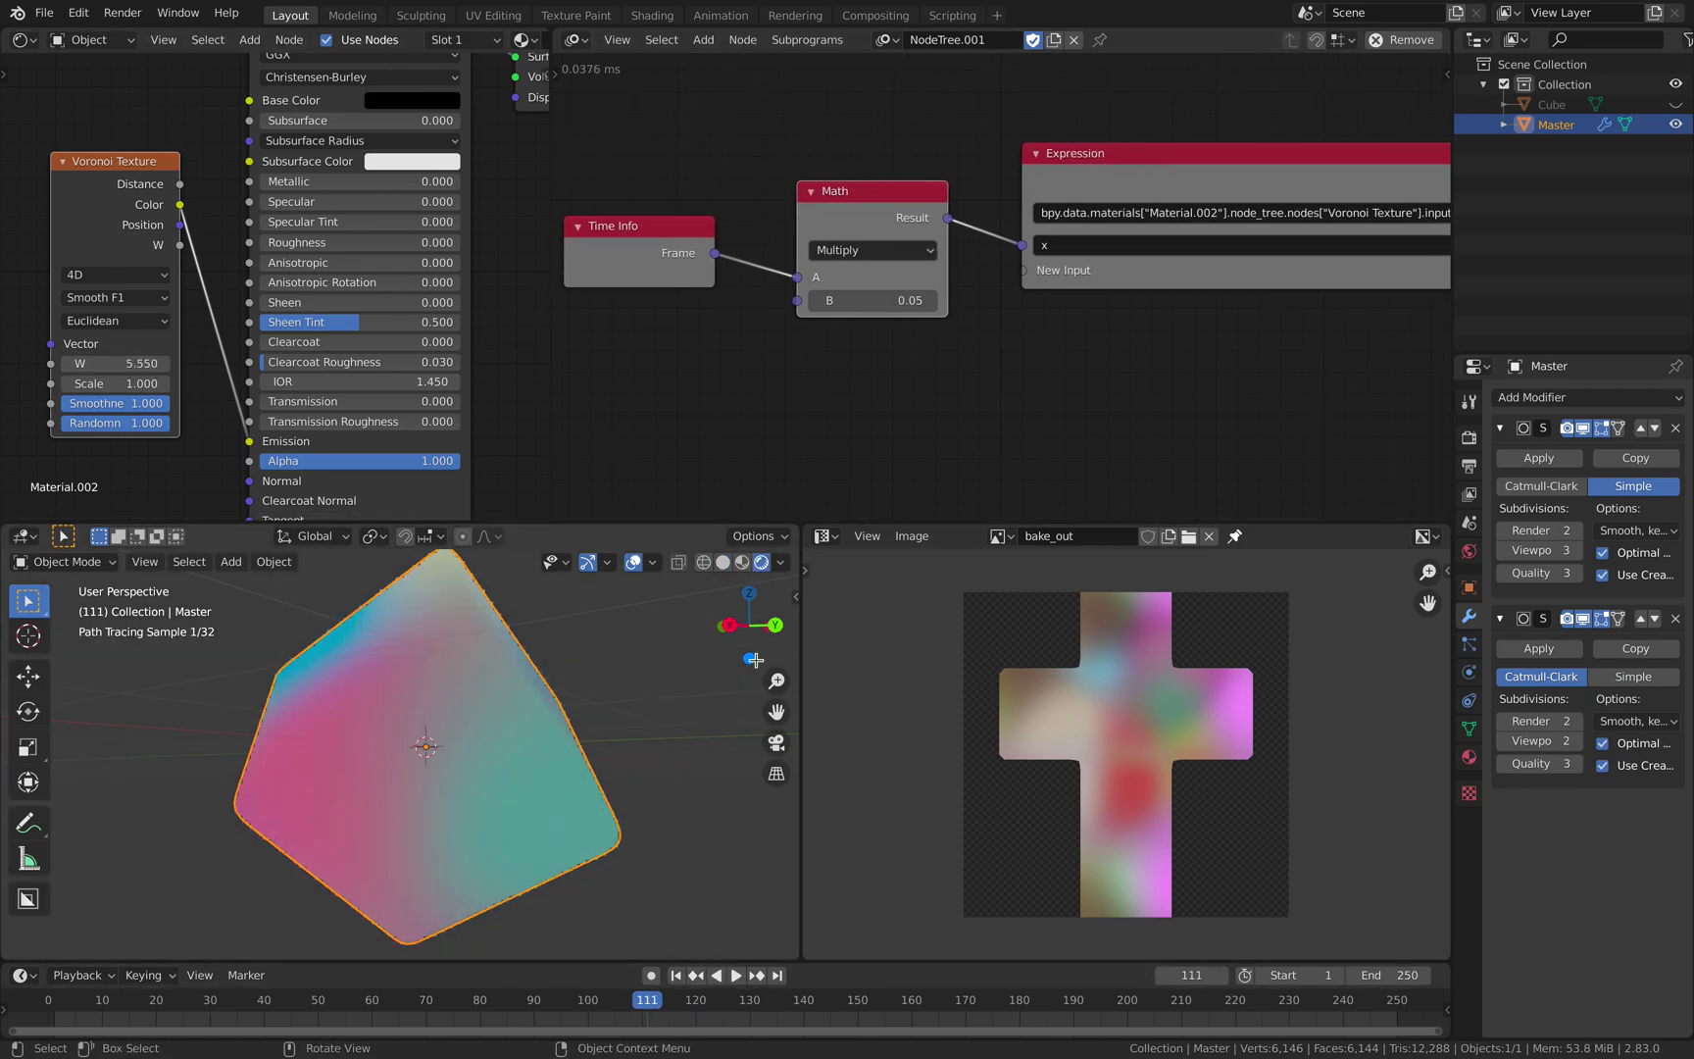
left_click_drag(878, 1000, 1089, 1000)
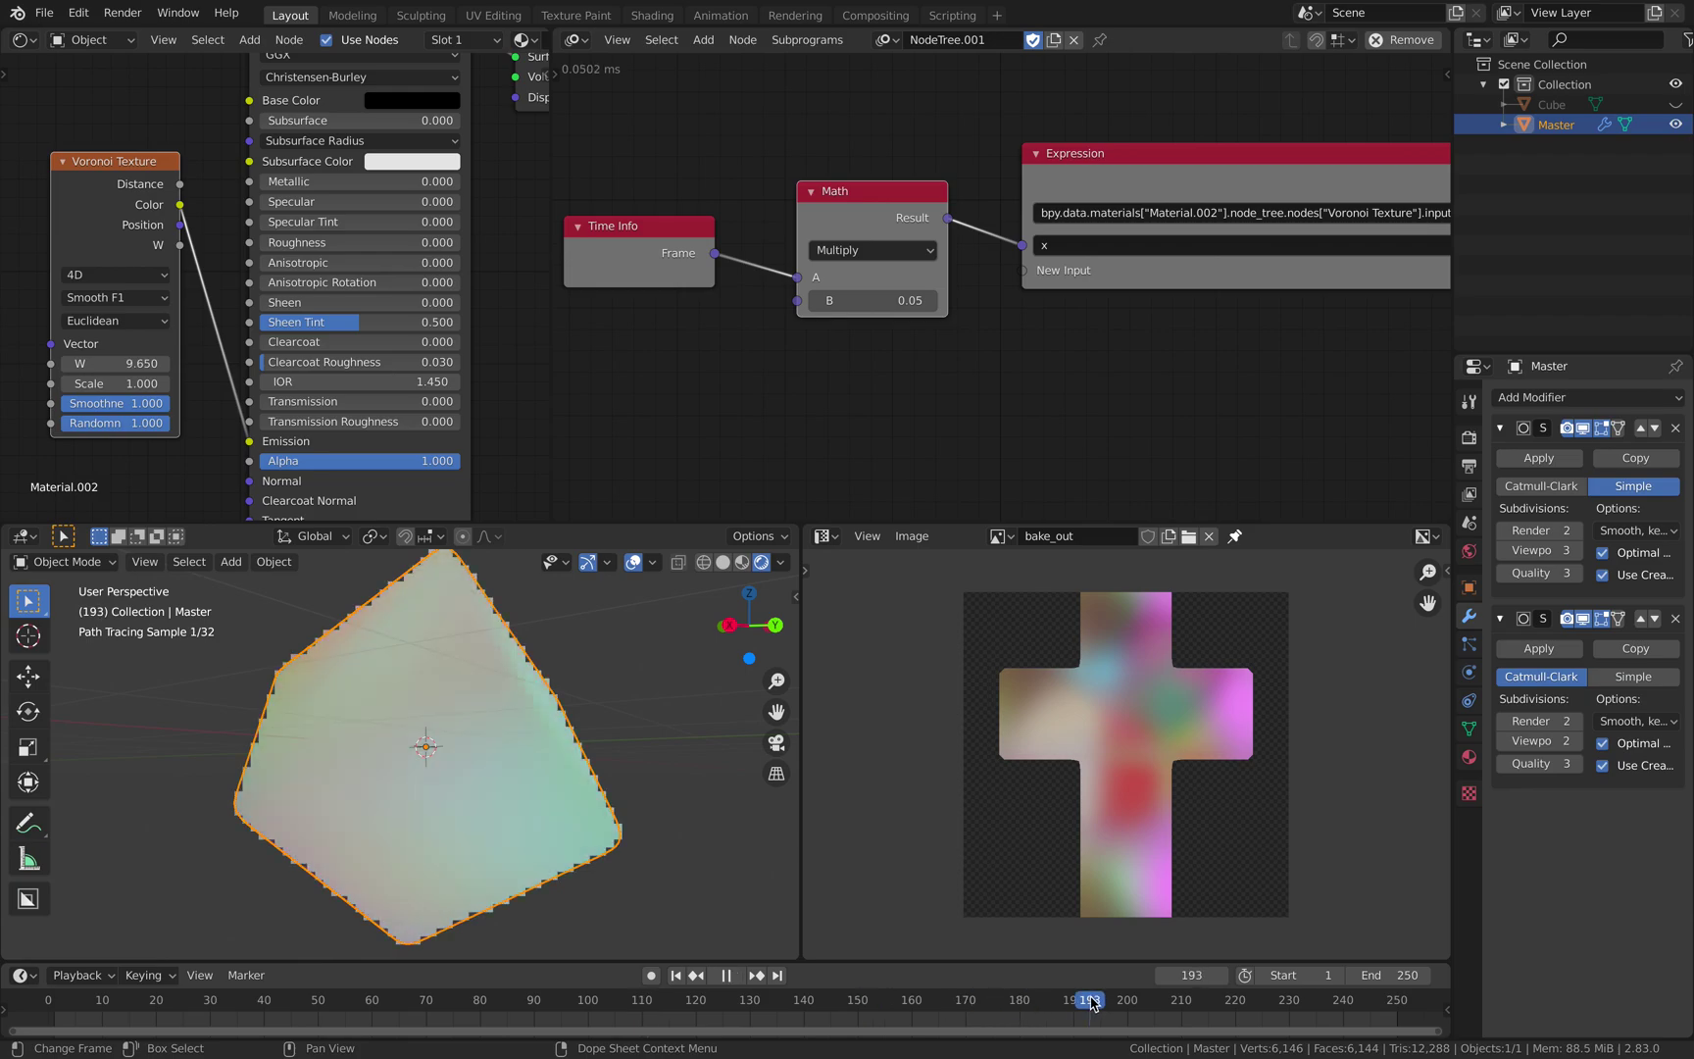
left_click(1397, 975)
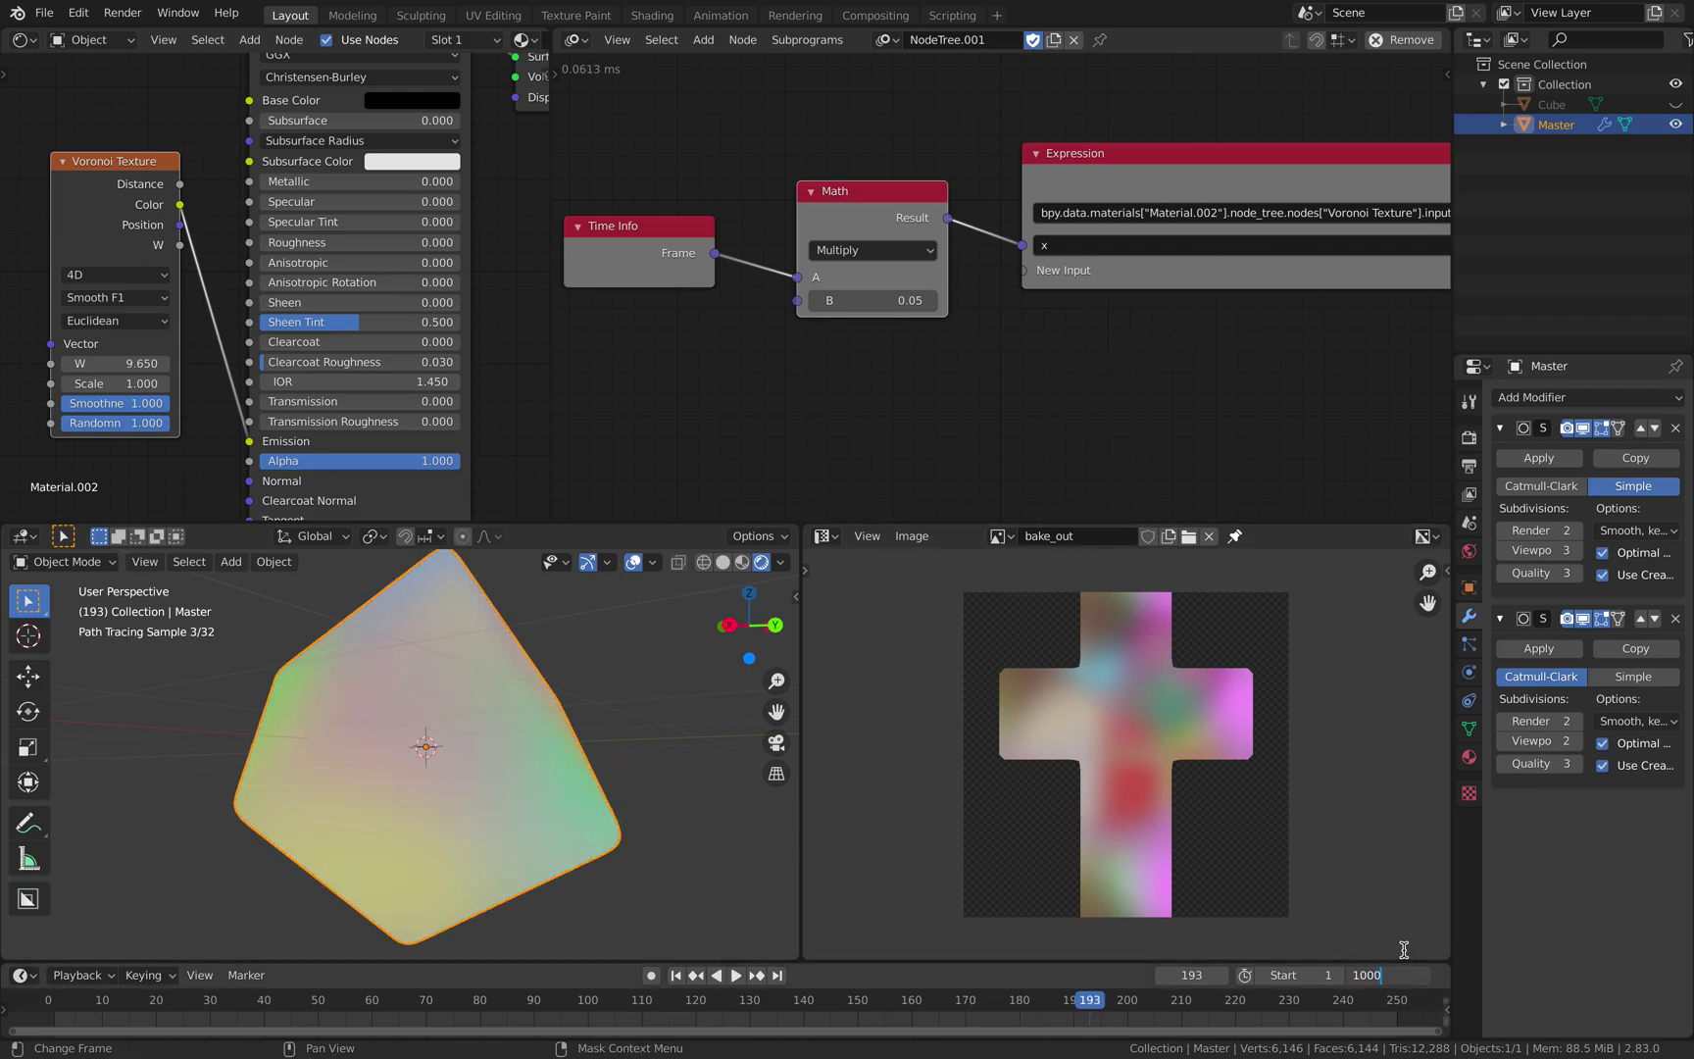
type("1000")
key("Return")
Scrub back to frame 139 to watch the Voronoi colours change, then return to Solid shading
scroll(1035, 1002, "down", 5)
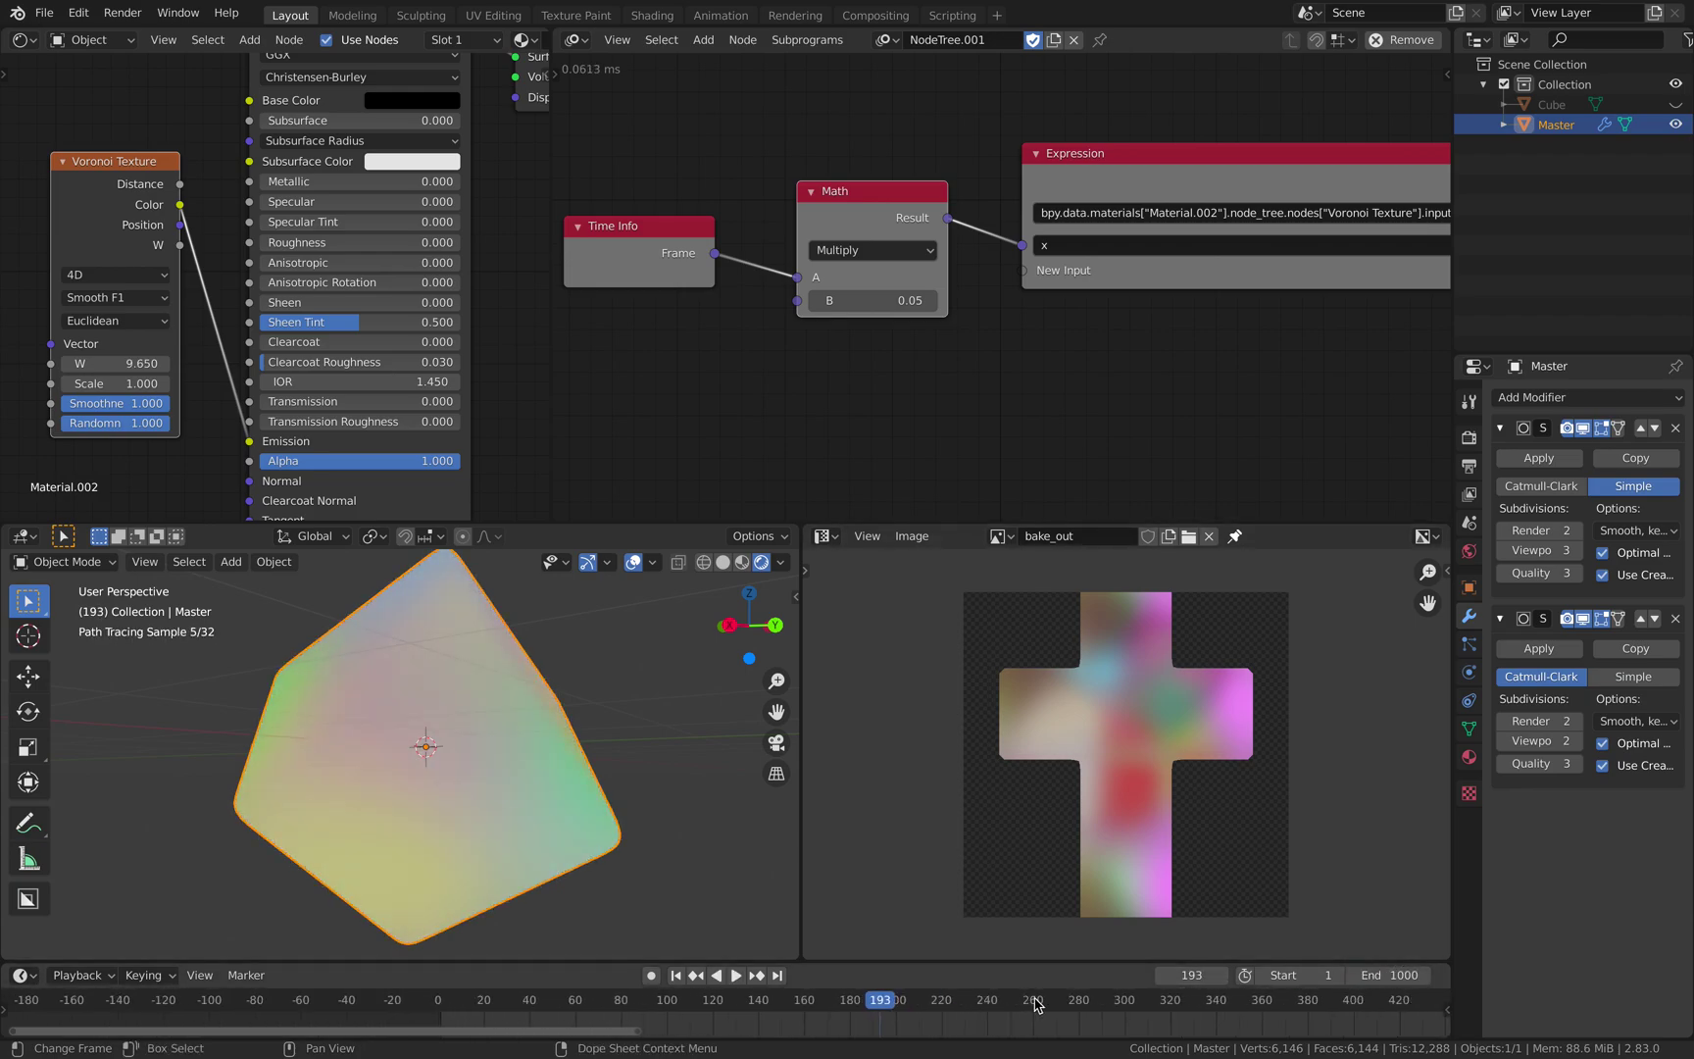
left_click_drag(1034, 1002, 756, 1010)
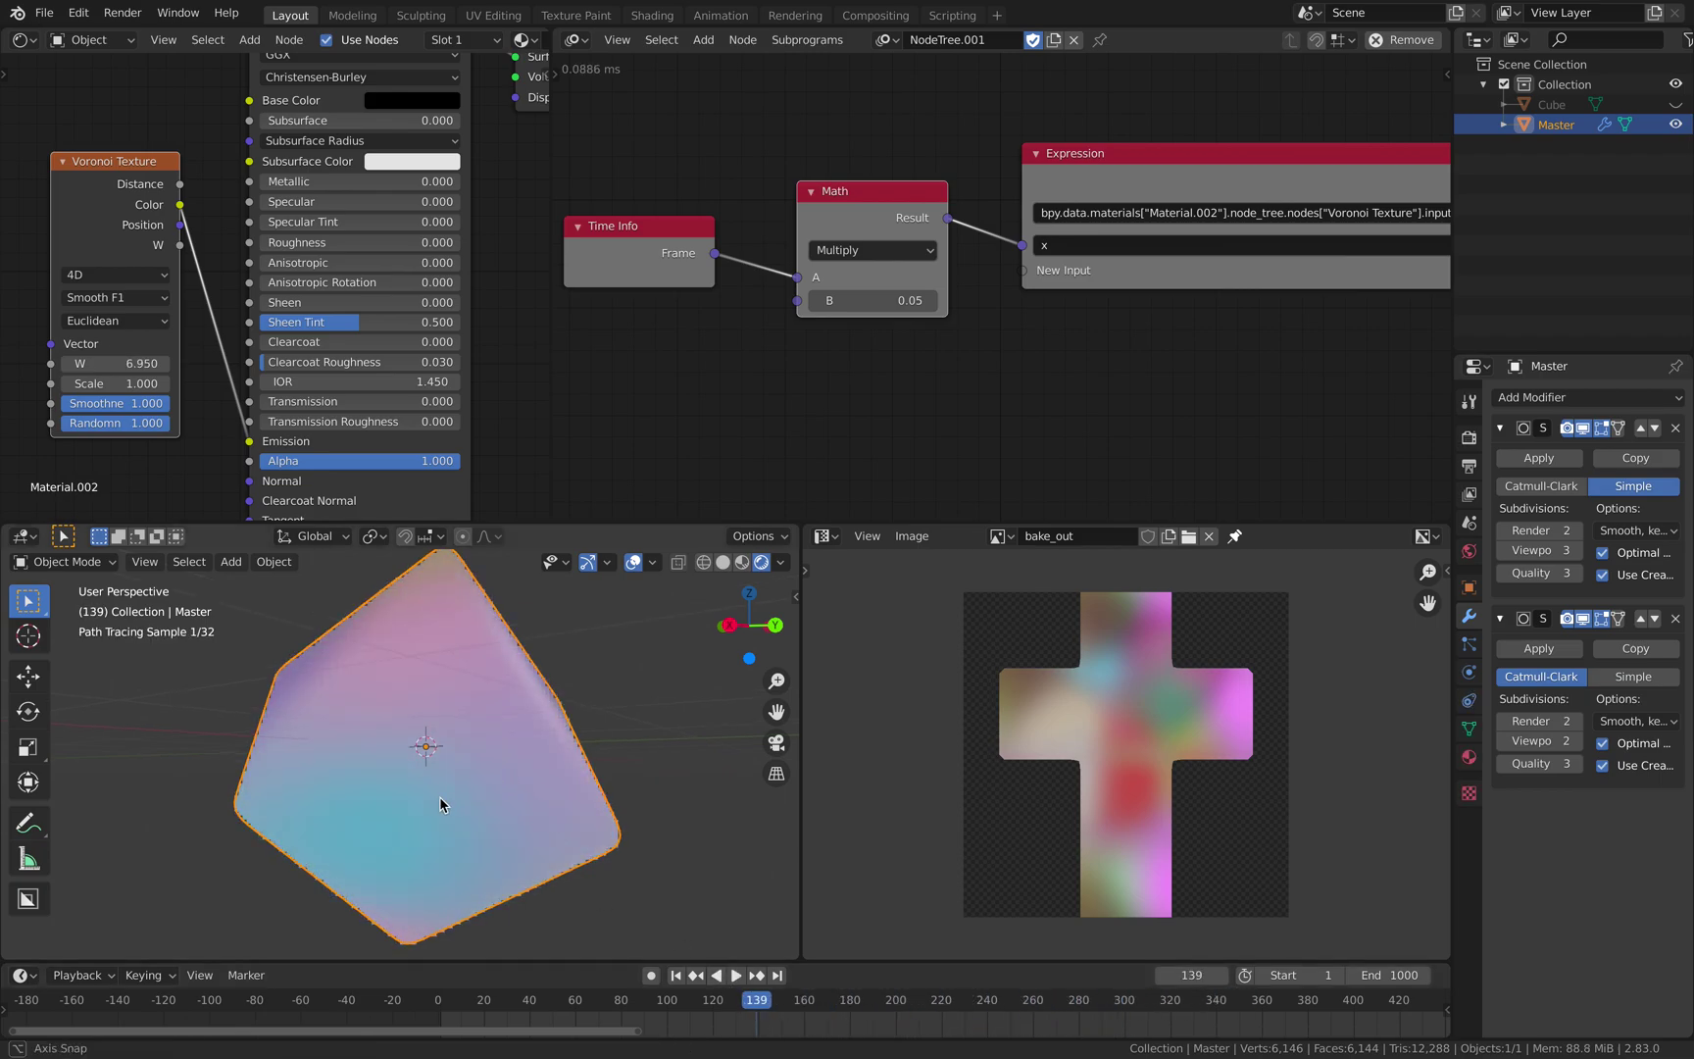
middle_click_drag(439, 804, 586, 711)
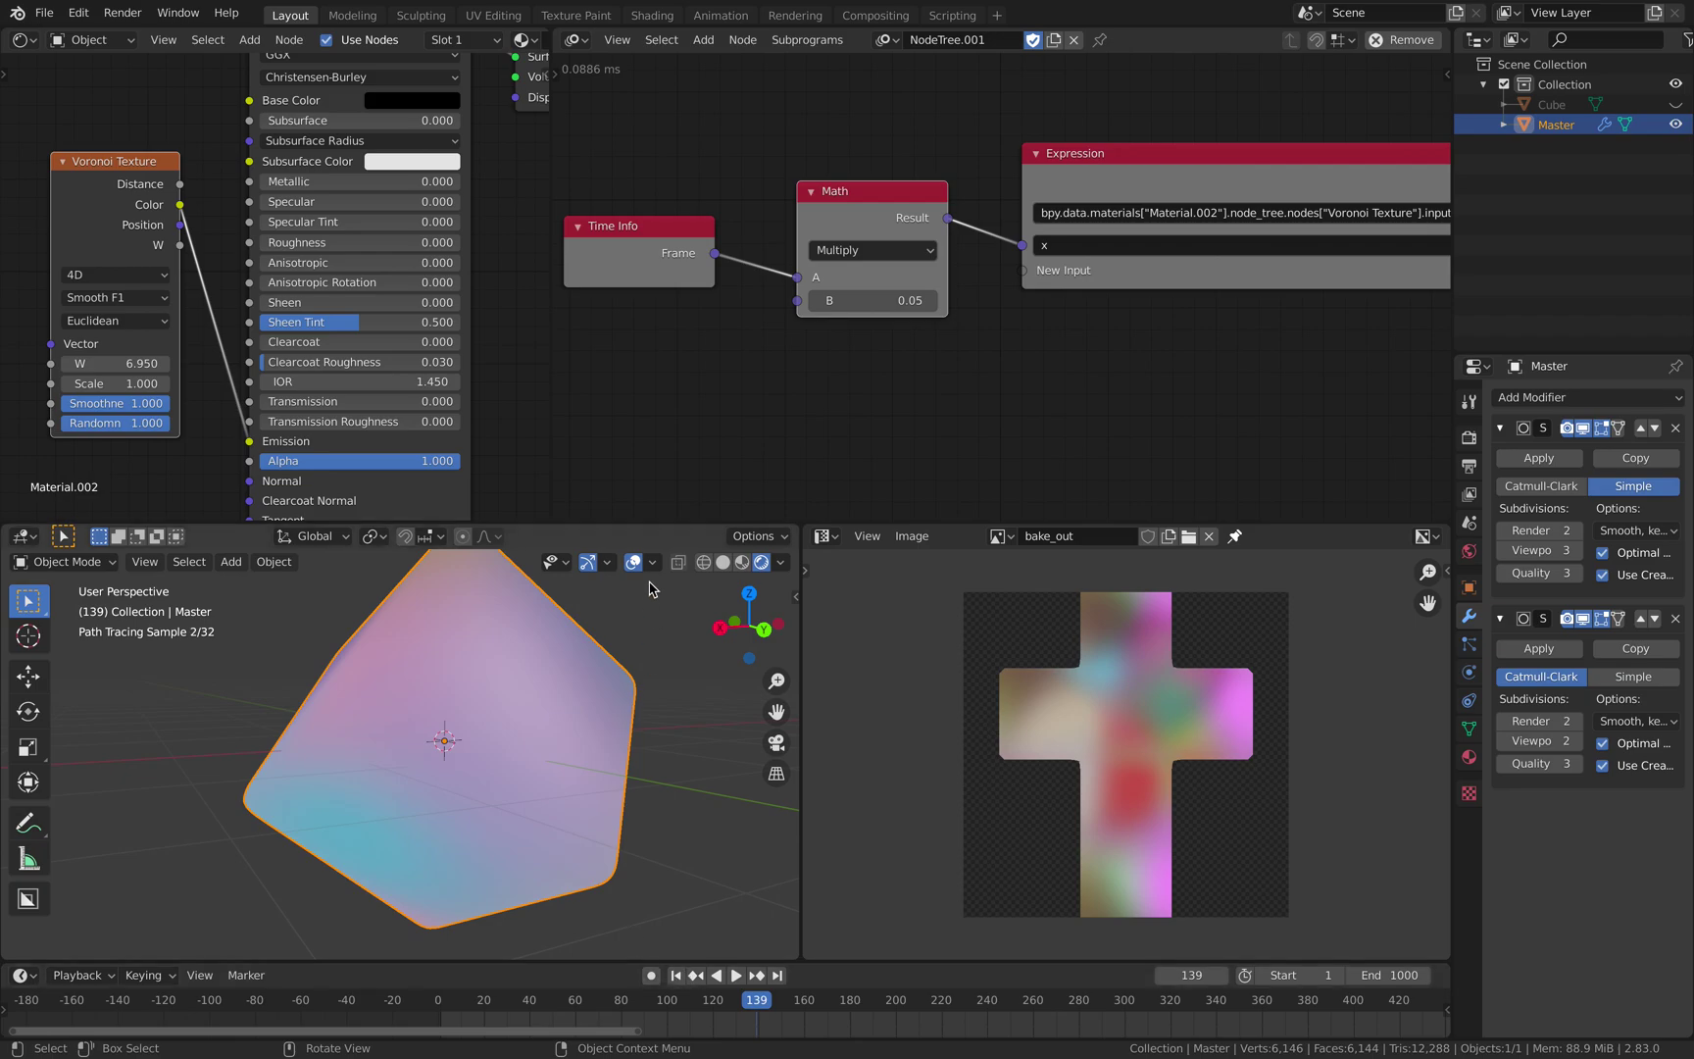
left_click(723, 562)
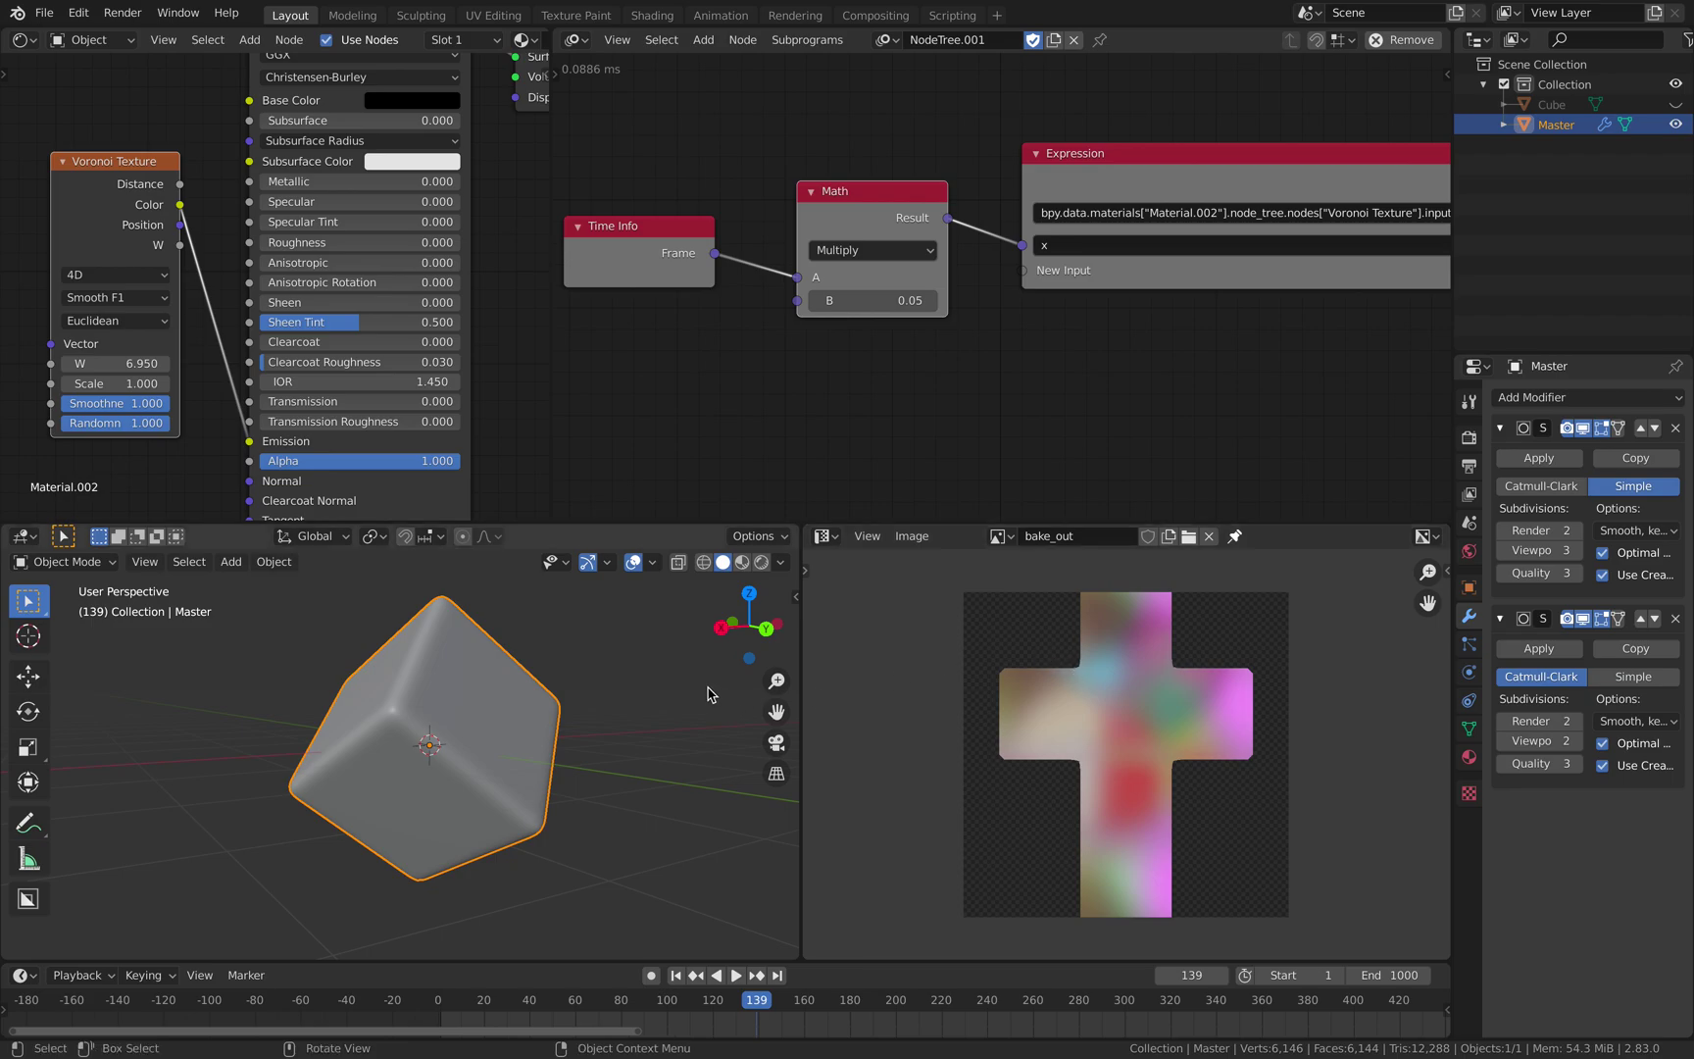
Show Render Properties with Cycles Path Tracing at 10 render and 32 viewport samples in a wider panel
middle_click_drag(585, 708, 582, 707)
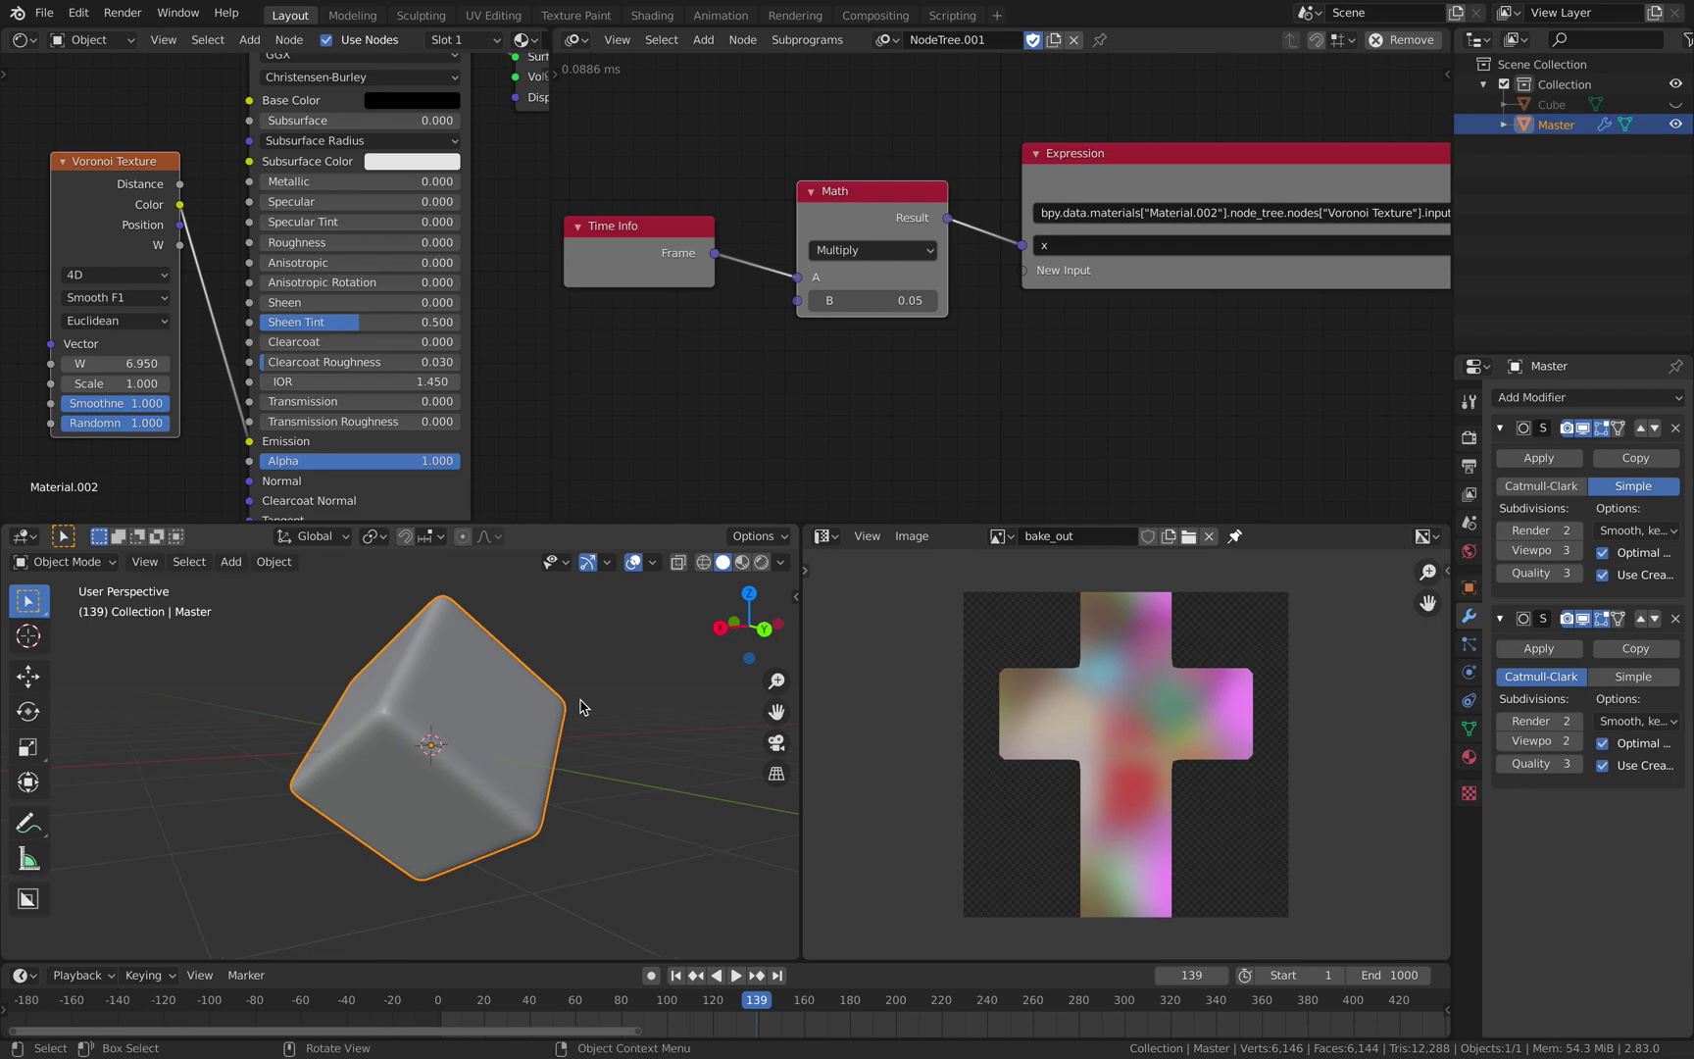
left_click(1469, 437)
left_click_drag(1454, 295, 1184, 304)
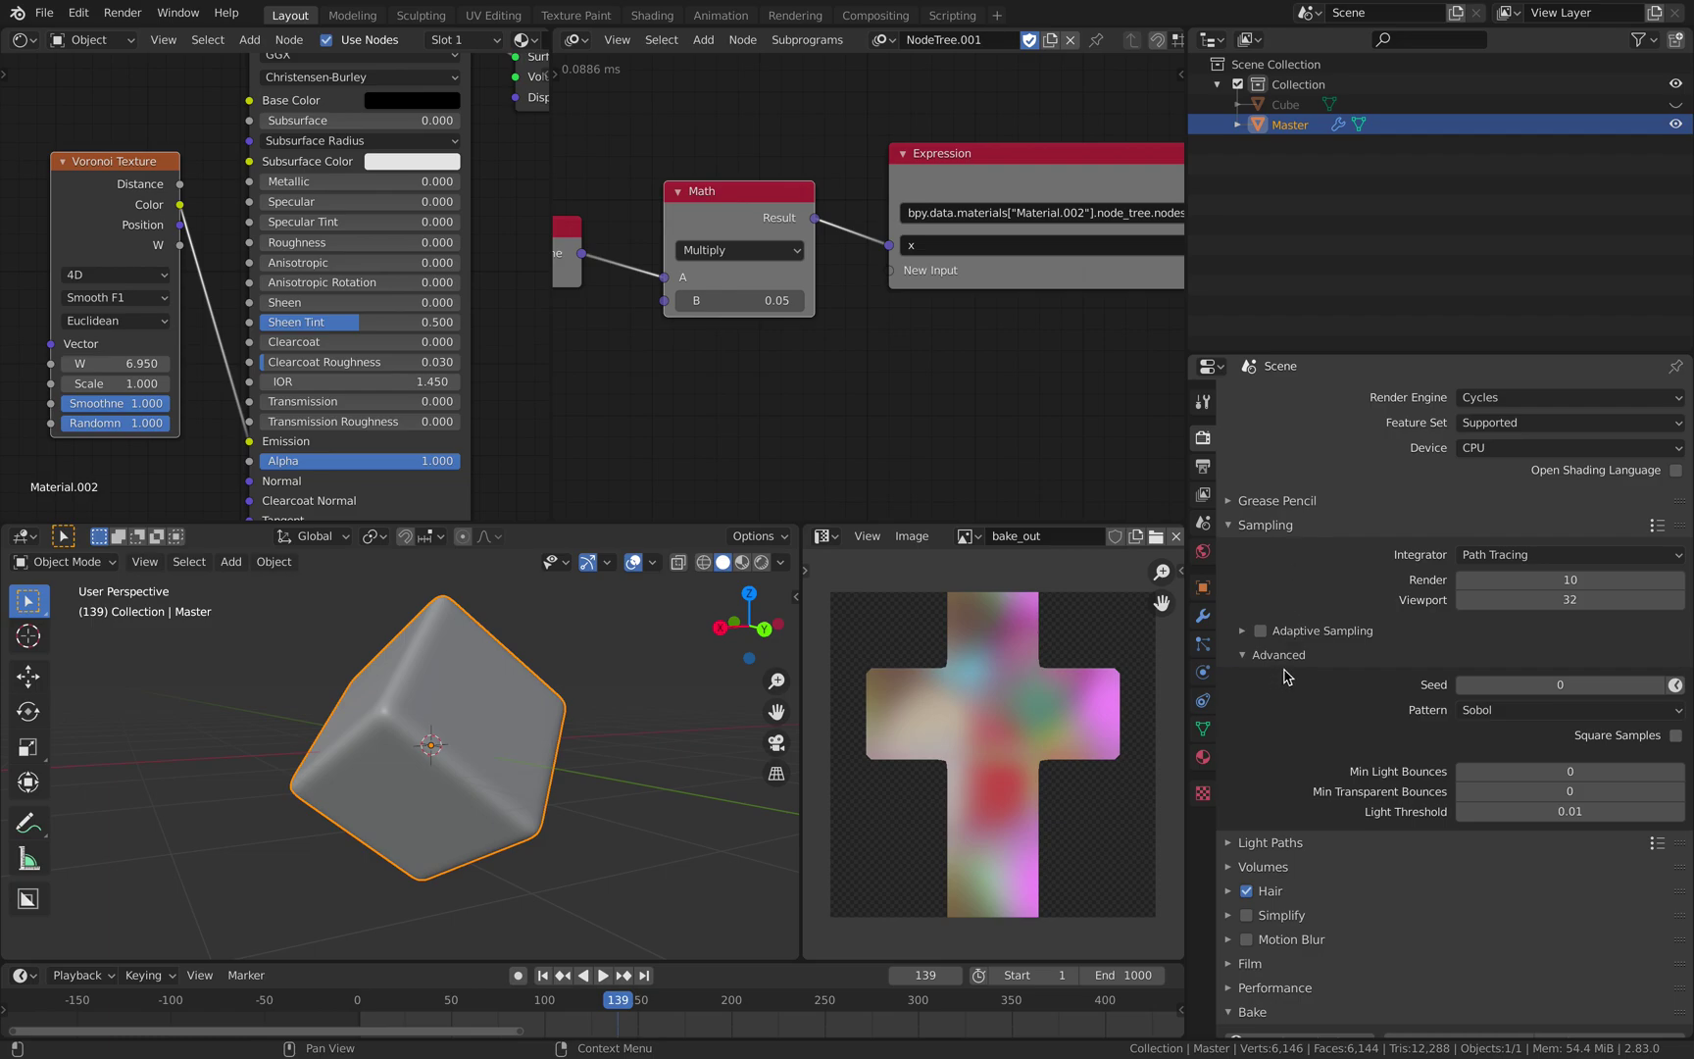
Search the Add-ons list in Edit > Preferences for 'bake'
scroll(1287, 676, "down", 2)
left_click(78, 12)
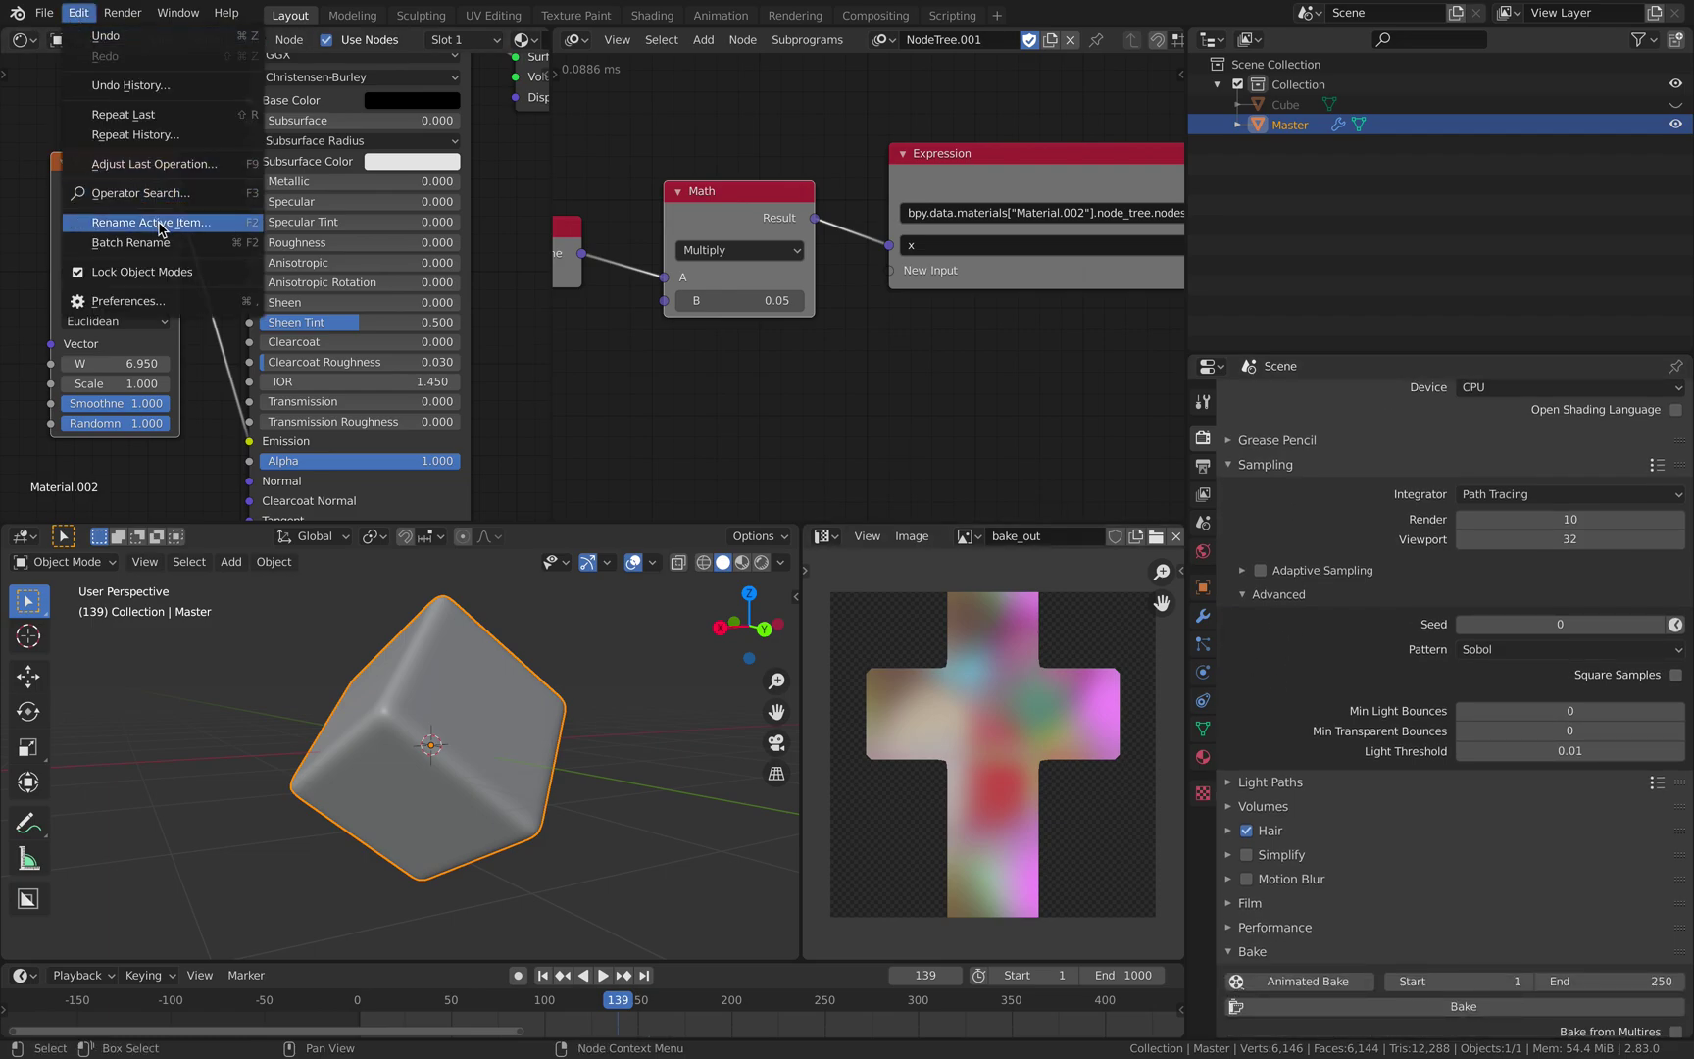
left_click(160, 302)
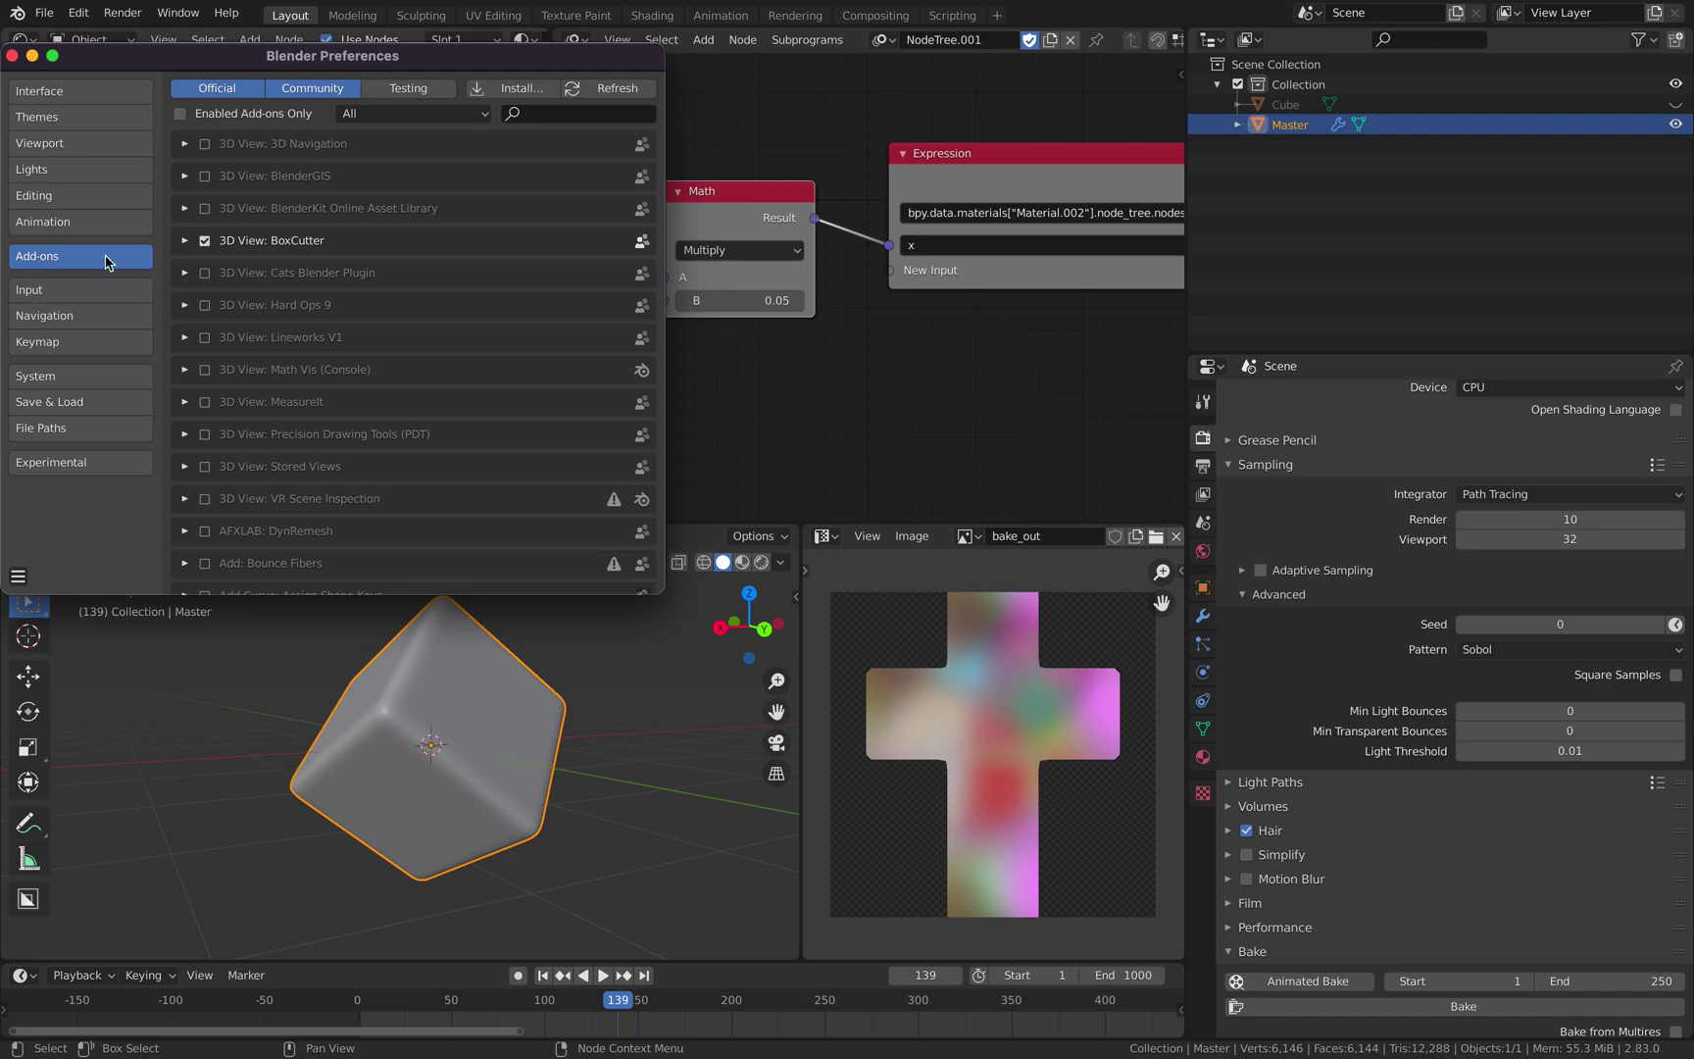
left_click(542, 115)
type("bake")
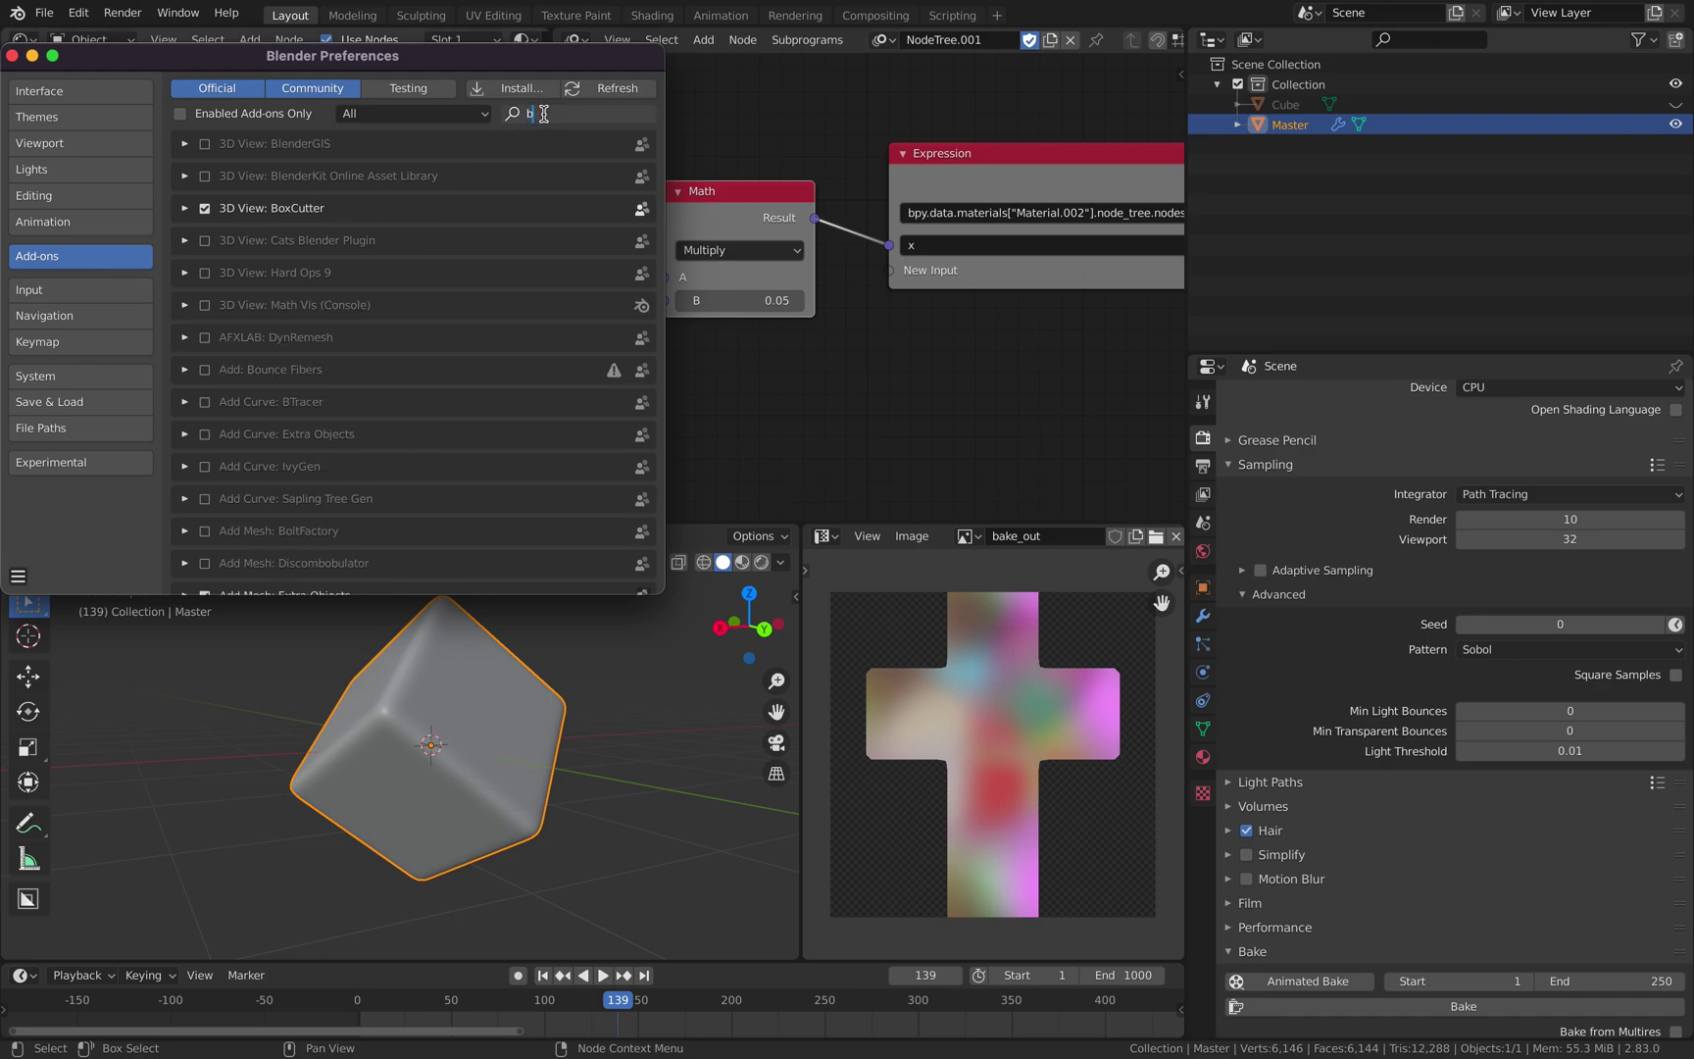
Close Preferences, scroll Render Properties down to the Bake panel, and switch to the add-on script's desktop
left_click(11, 56)
scroll(1402, 802, "down", 6)
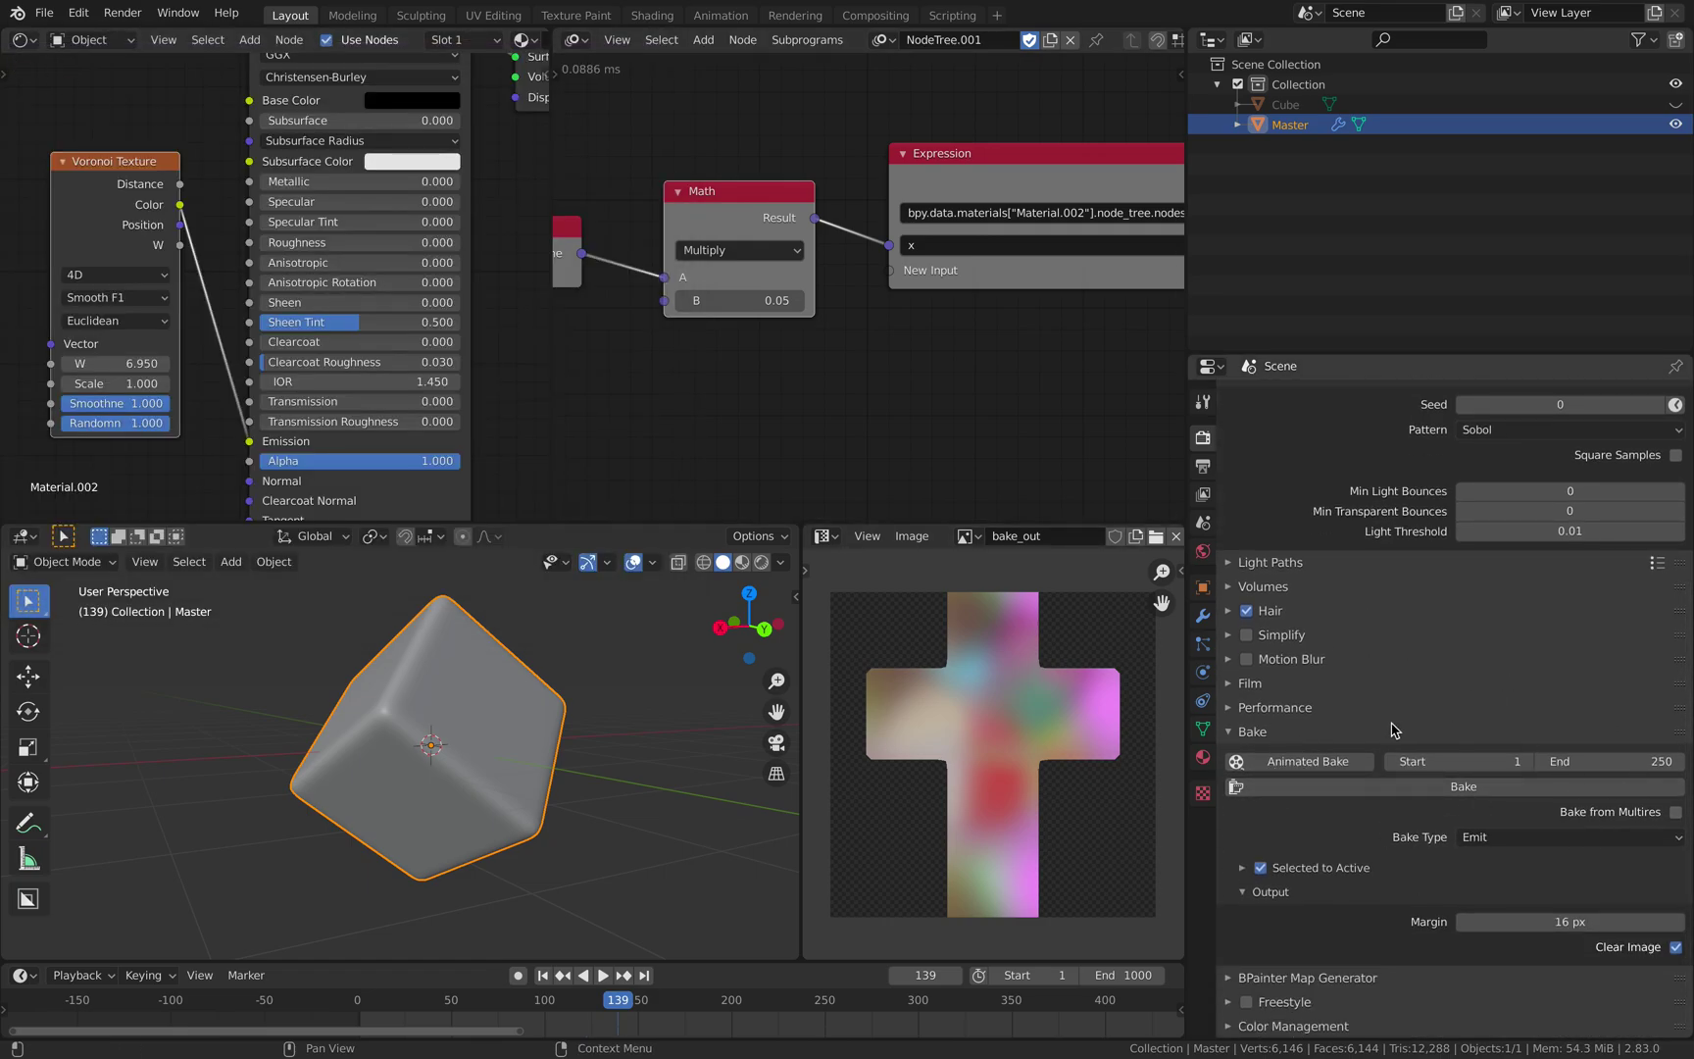
key("ctrl+Left")
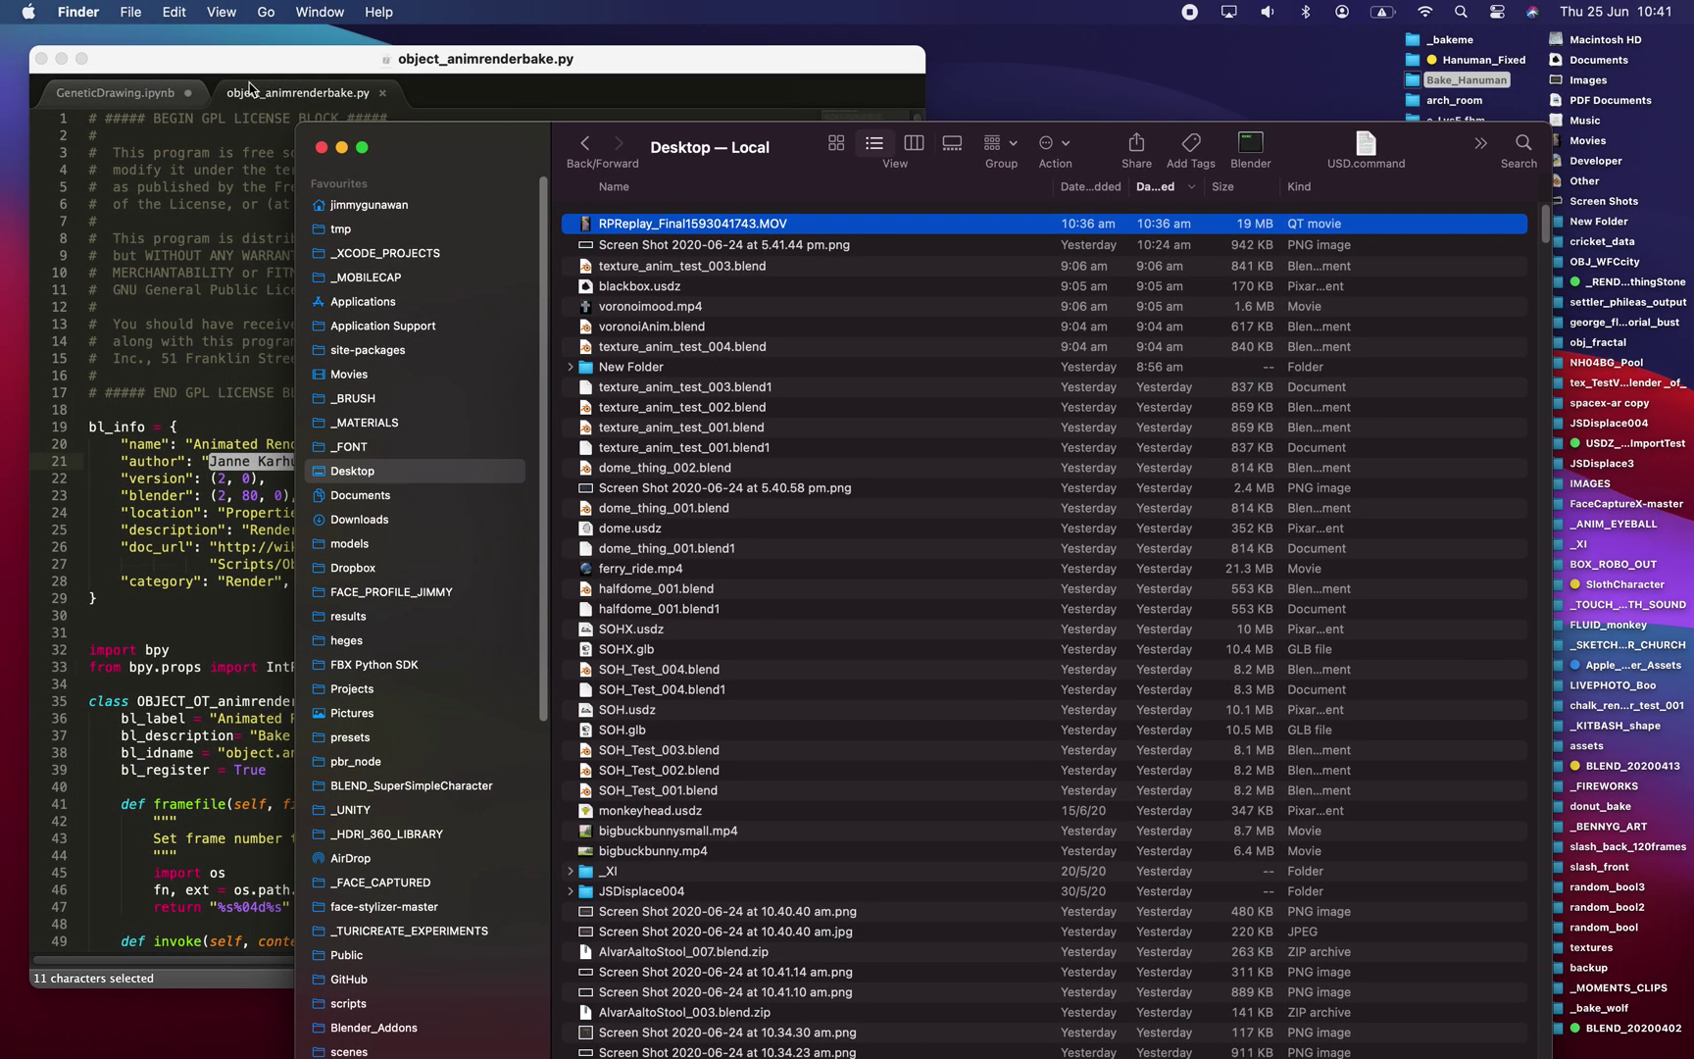
Enlarge the Sublime Text window and highlight the 'Animated Render Baker' name and author fields in bl_info
left_click(254, 86)
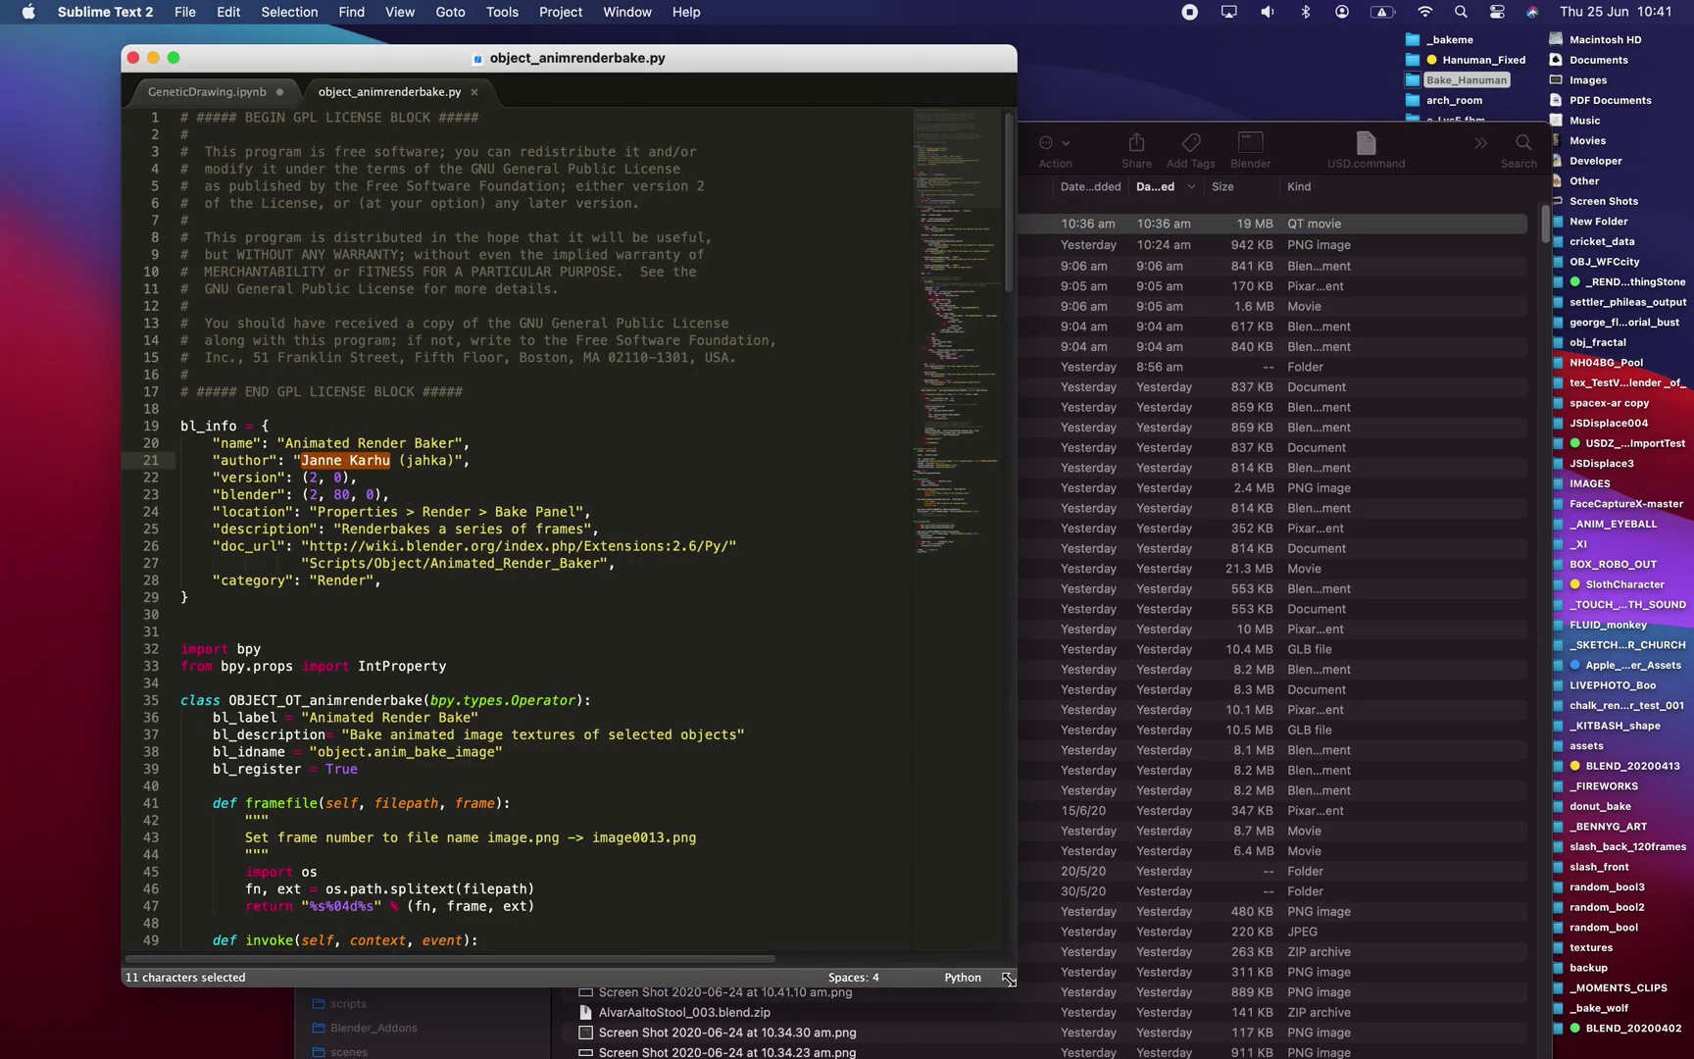
left_click_drag(1008, 977, 1383, 998)
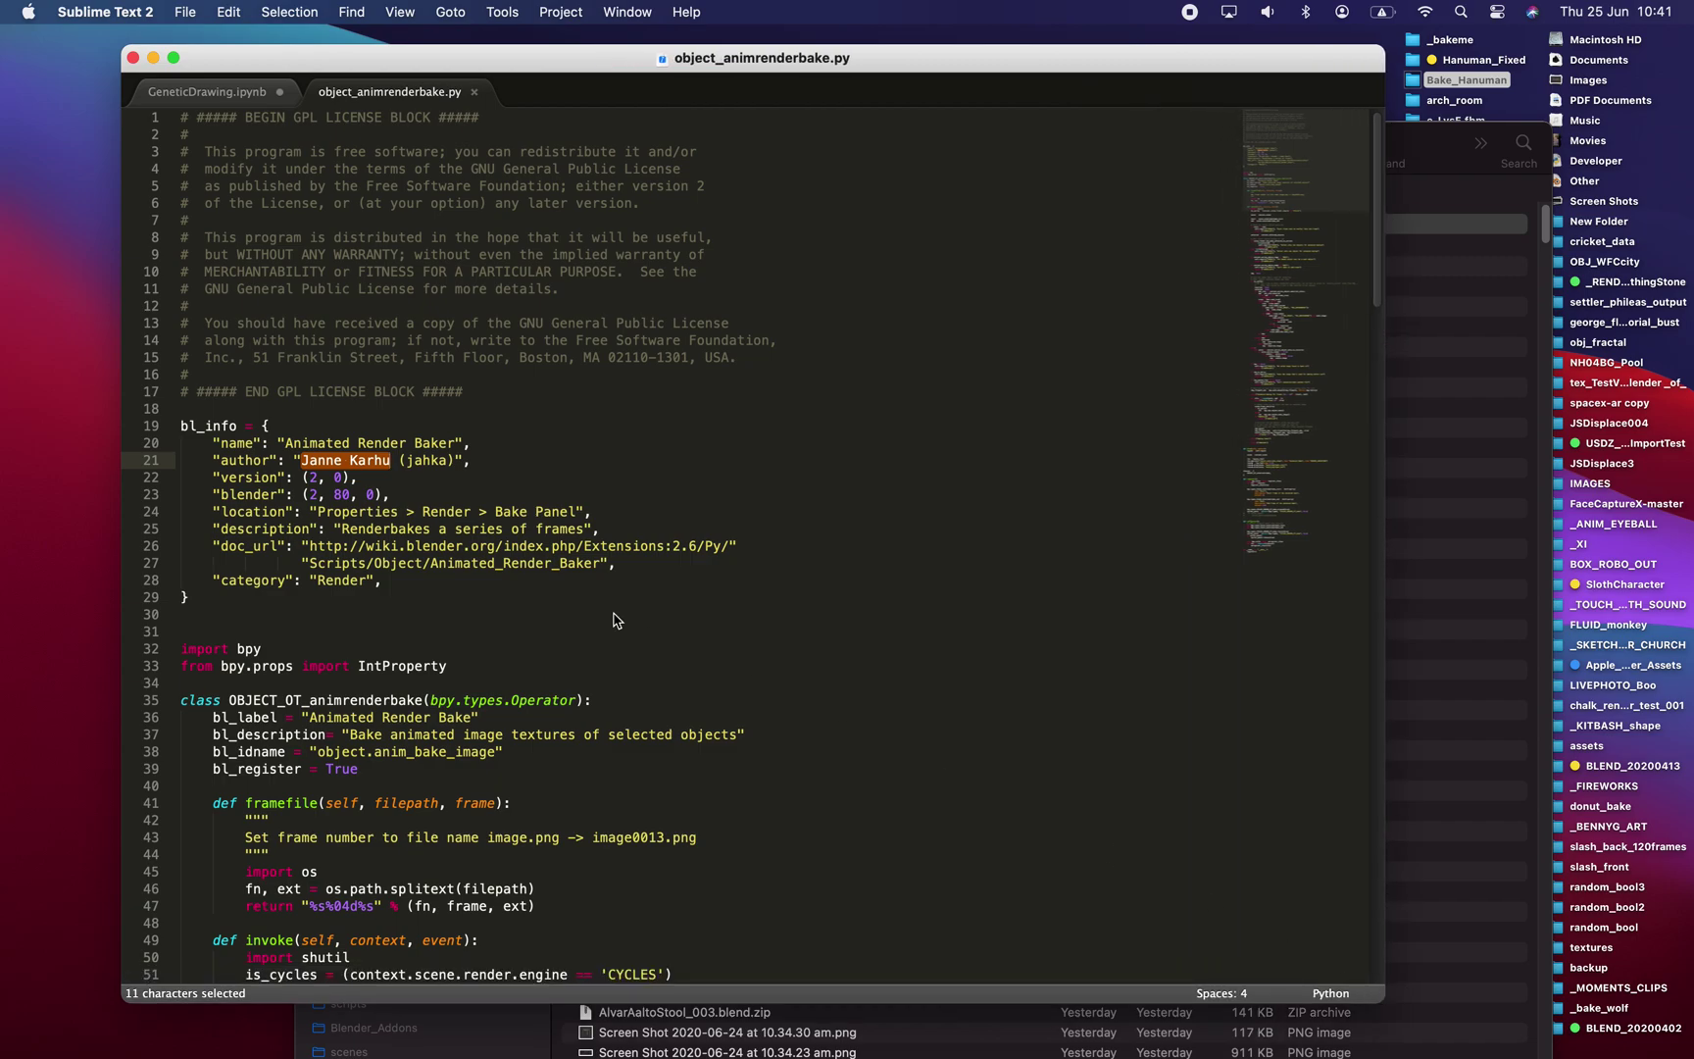
double_click(317, 443)
left_click(321, 442)
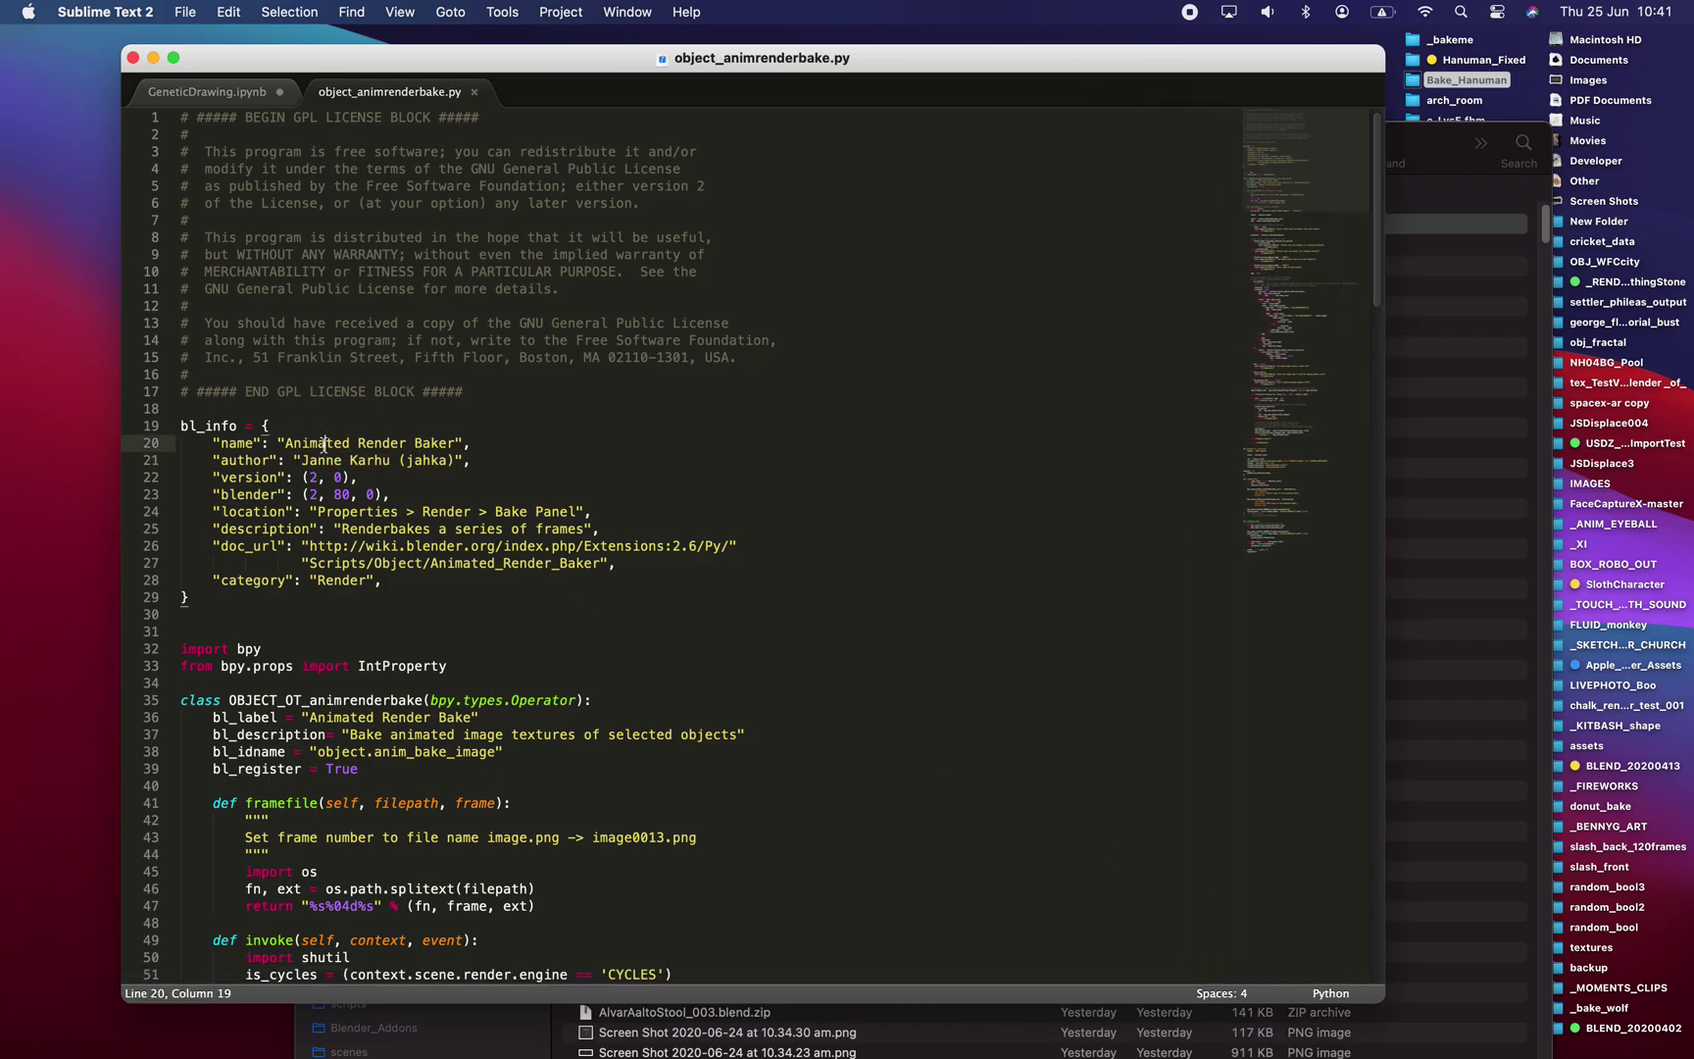
left_click_drag(322, 442, 474, 443)
left_click(389, 495)
left_click_drag(314, 461, 375, 459)
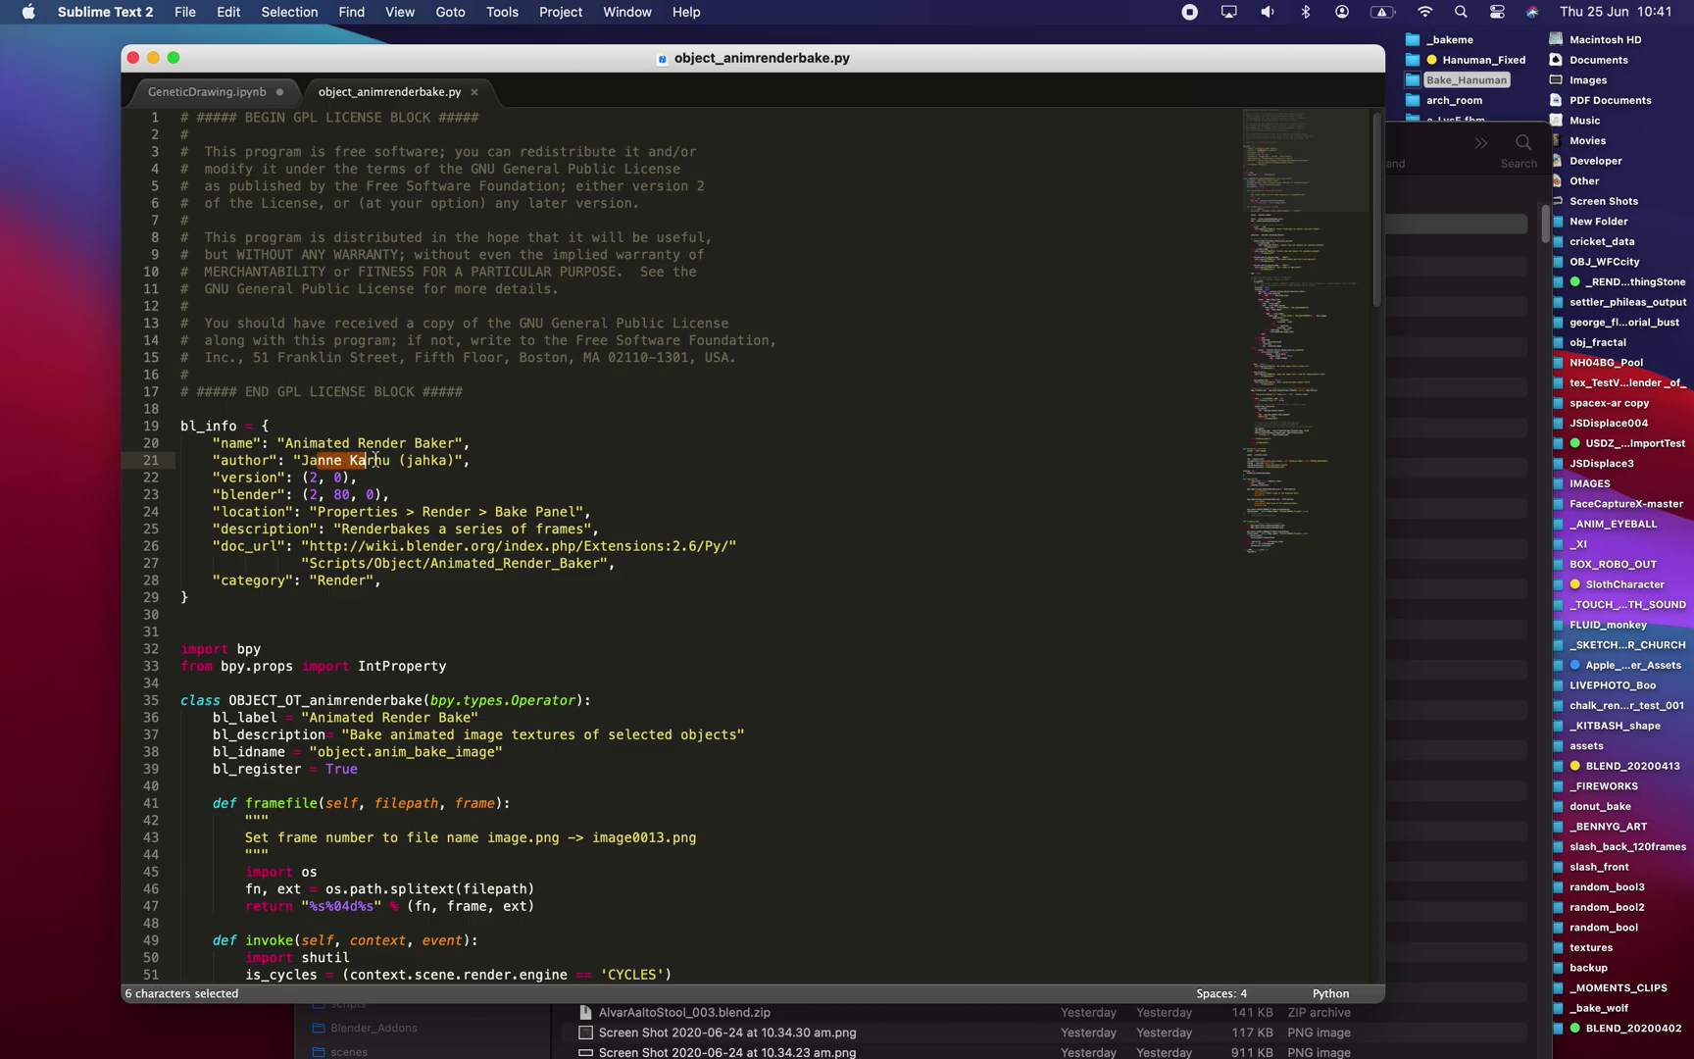
left_click(546, 434)
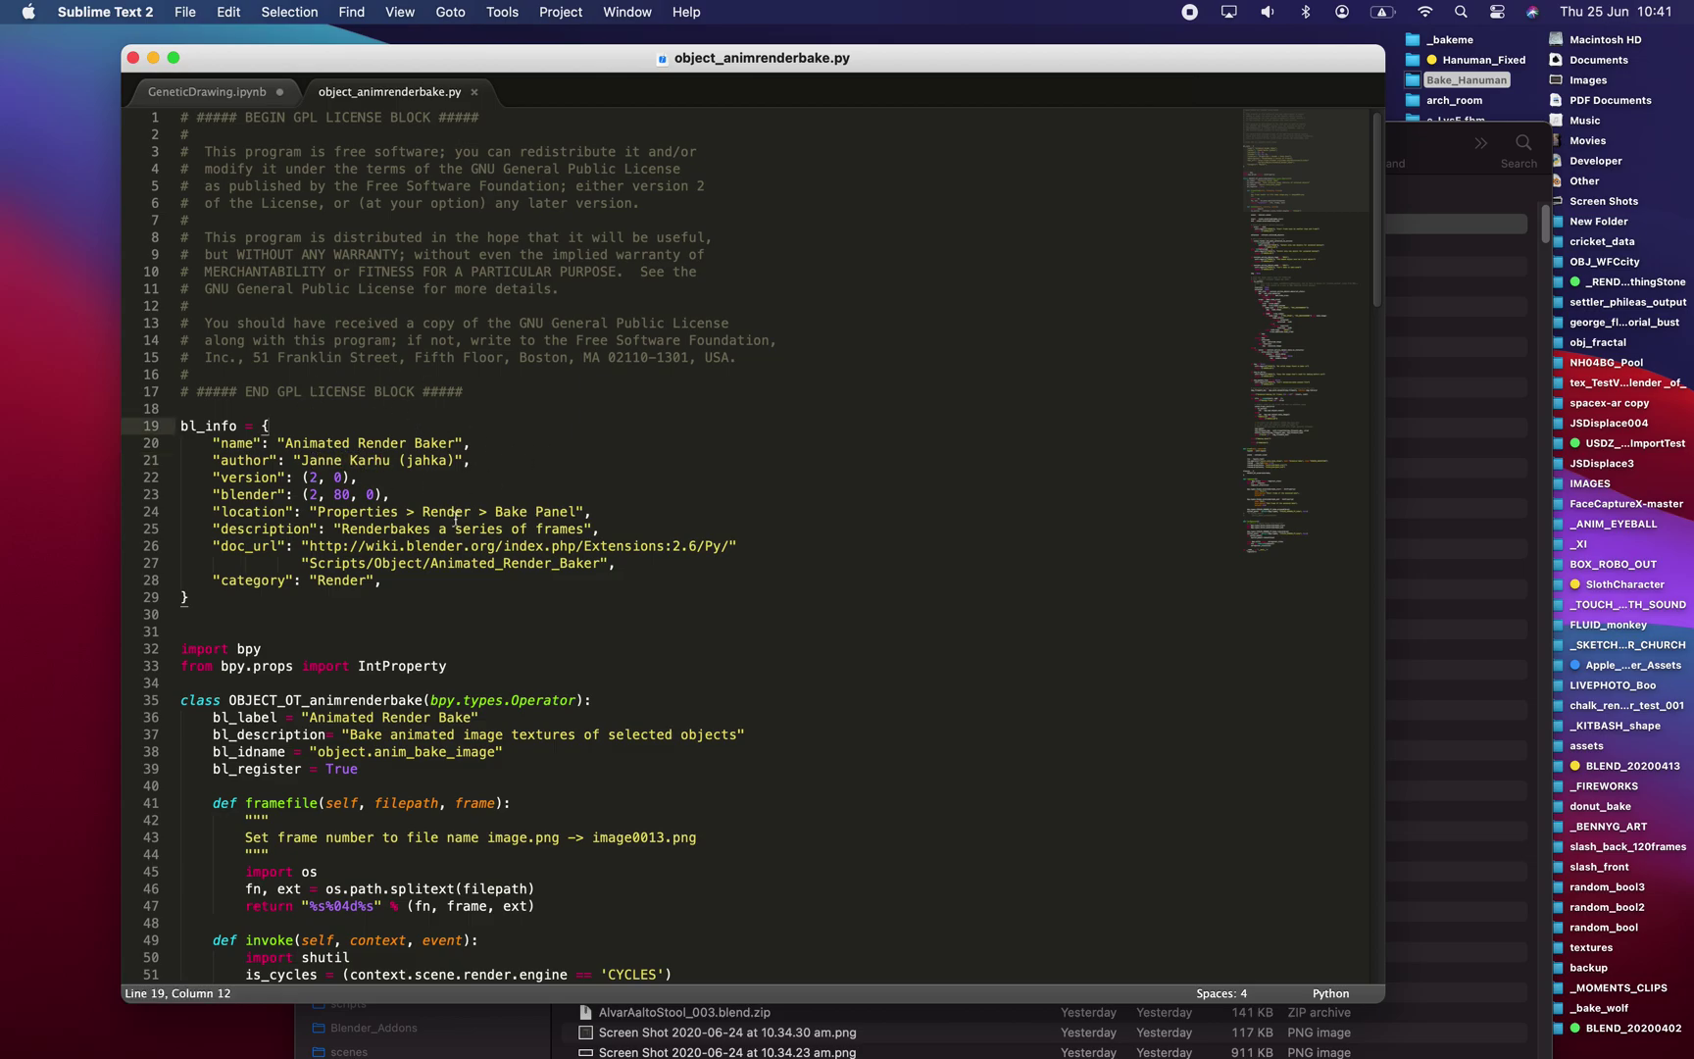
scroll(455, 519, "down", 4)
scroll(500, 550, "up", 4)
key("ctrl+Right")
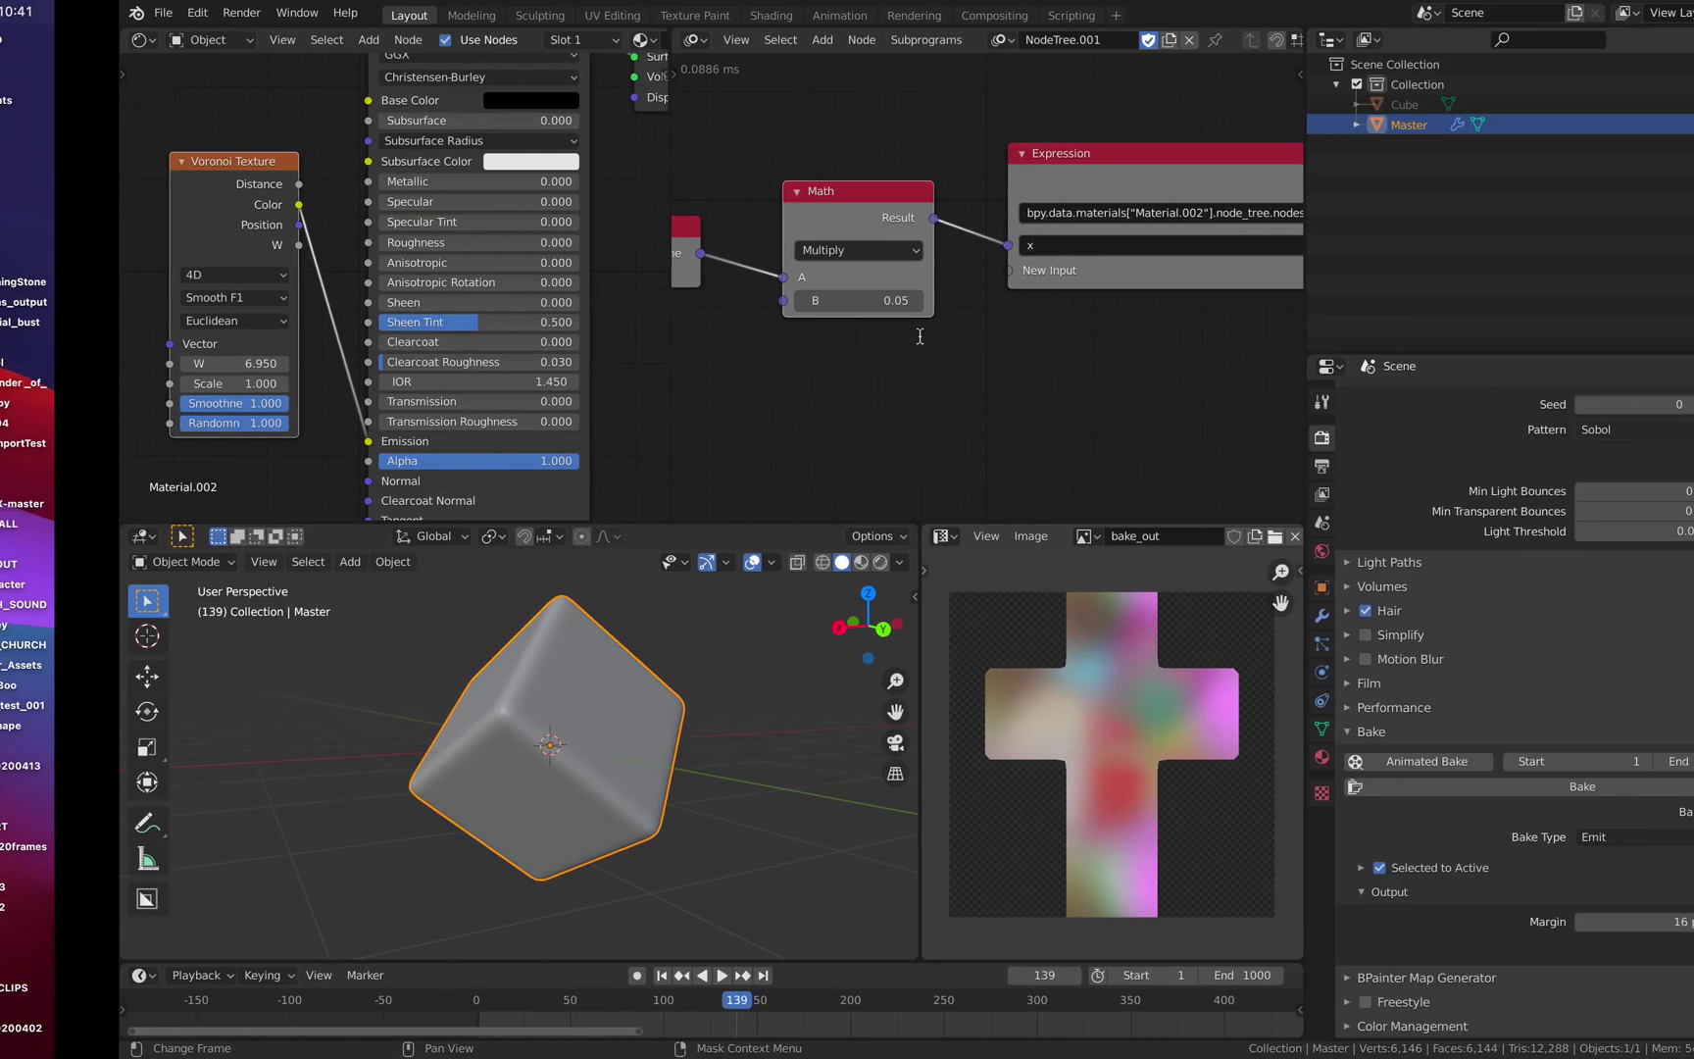
key("ctrl+Right")
key("ctrl+Left")
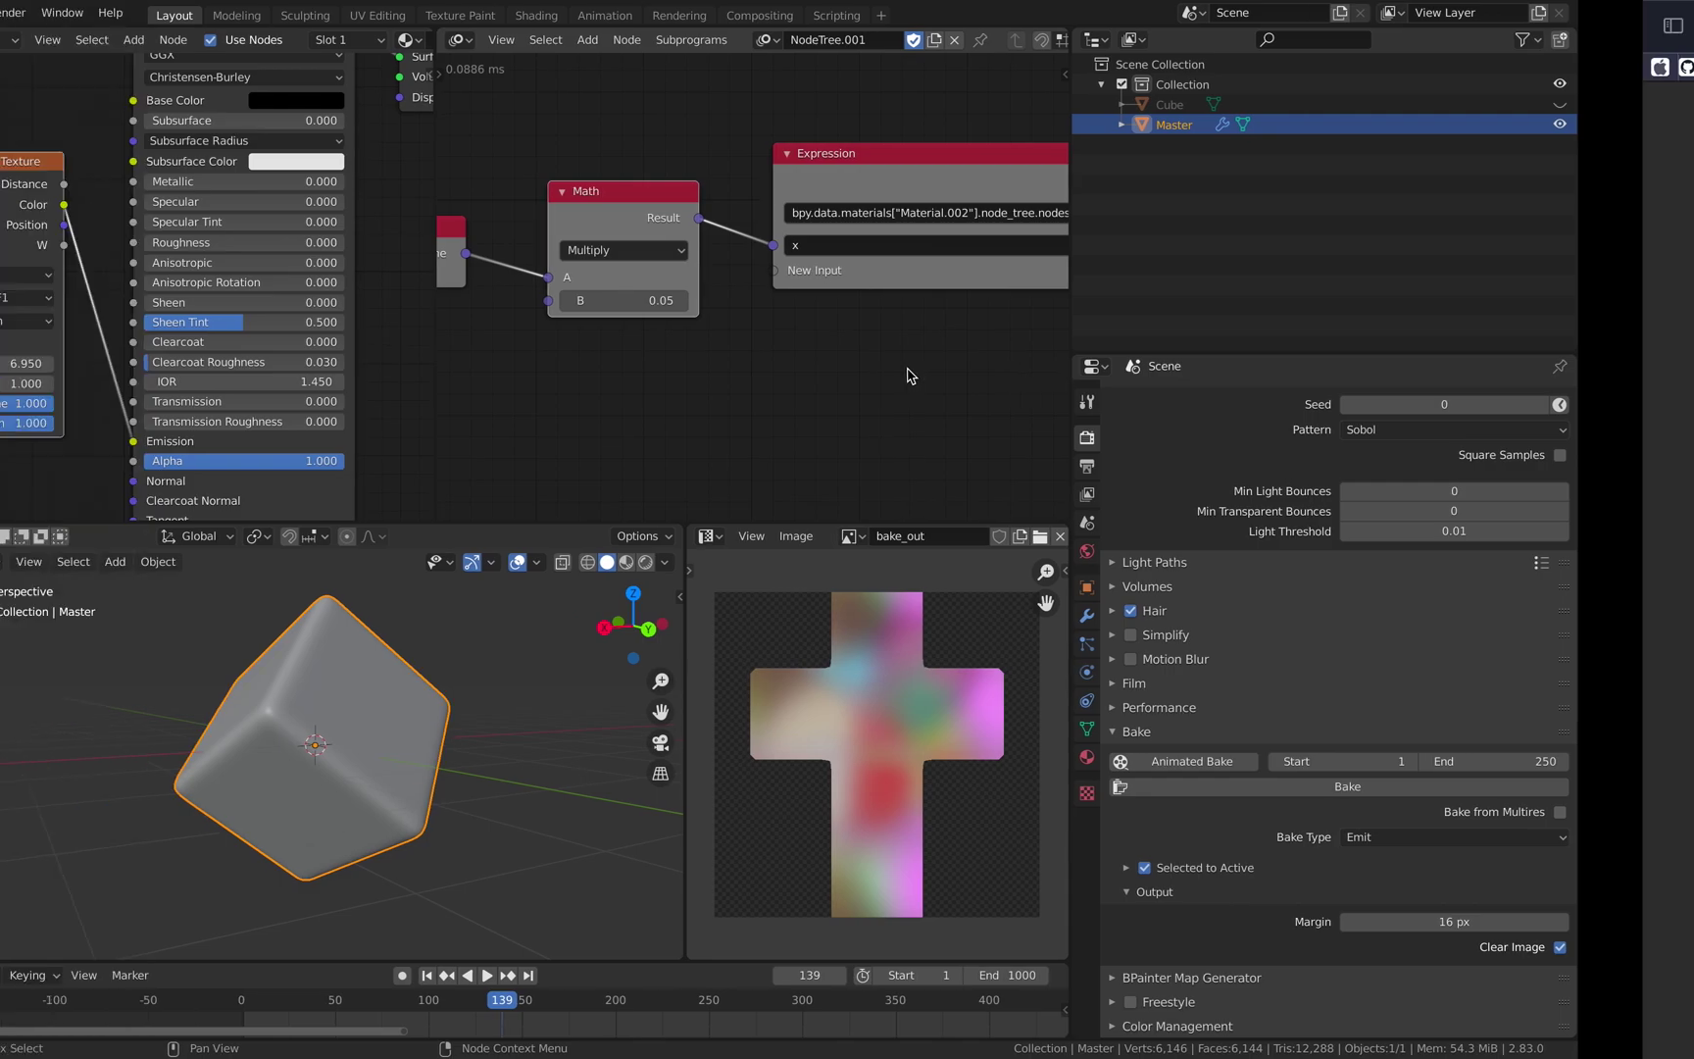
left_click(78, 12)
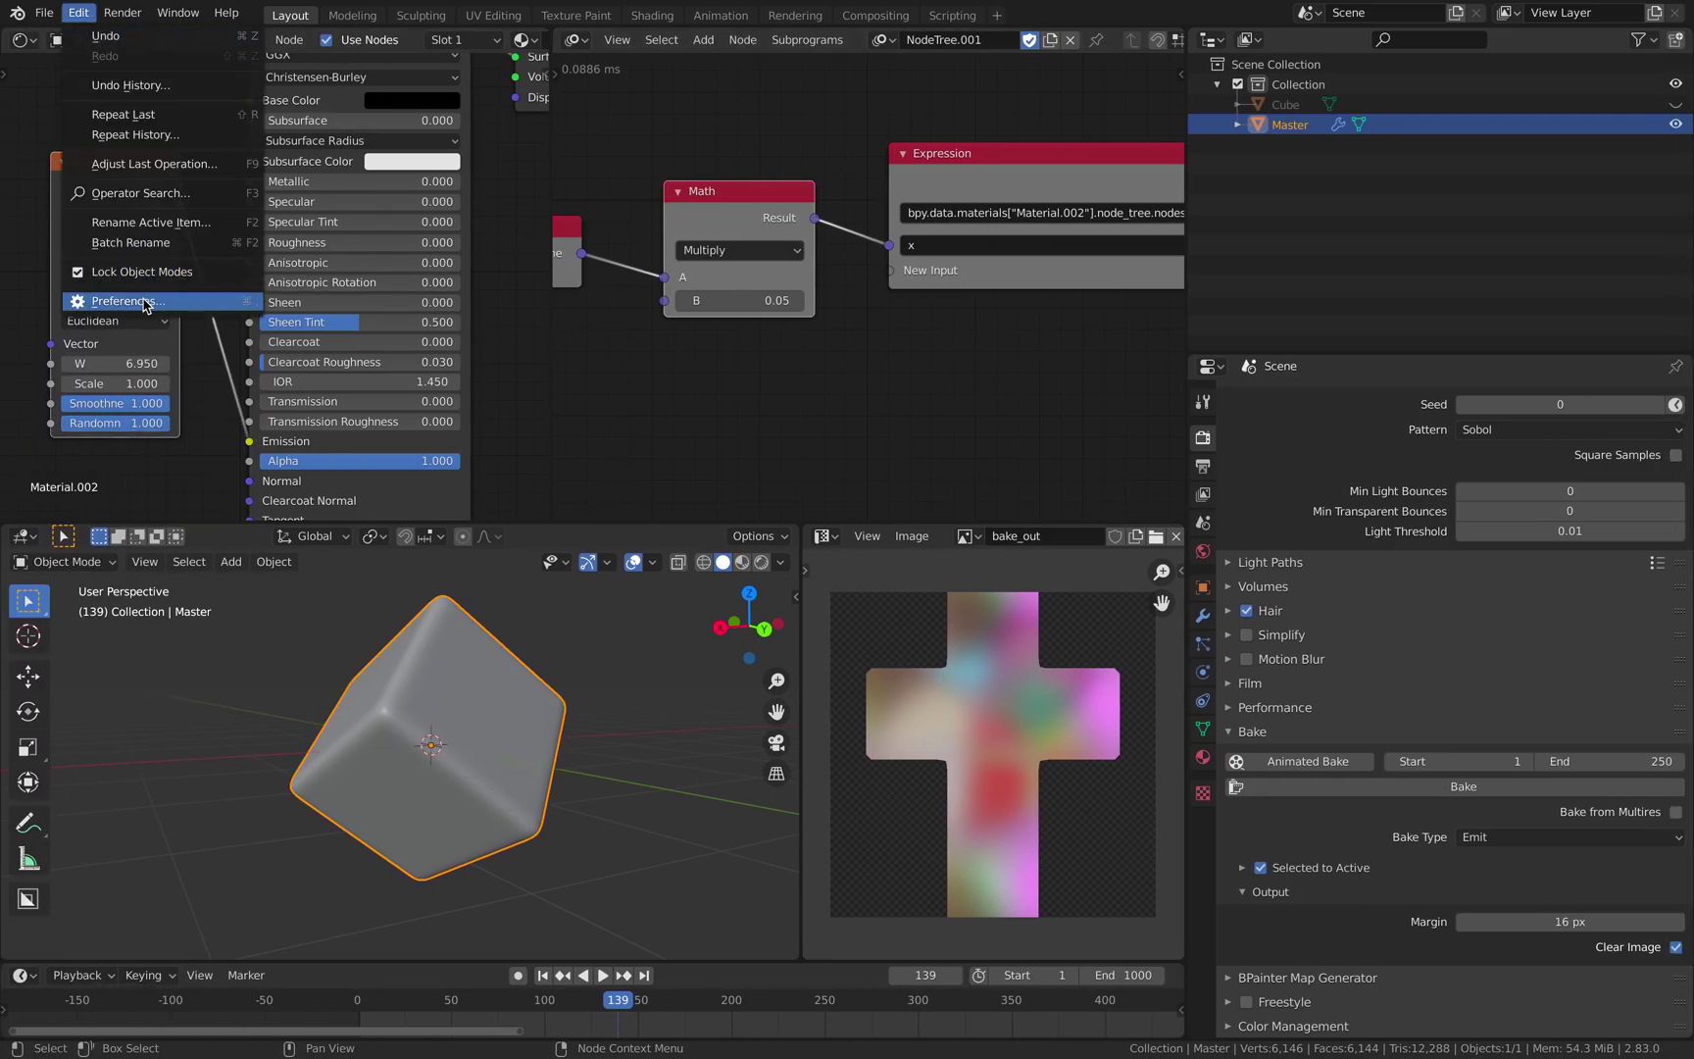
left_click(137, 301)
left_click(561, 115)
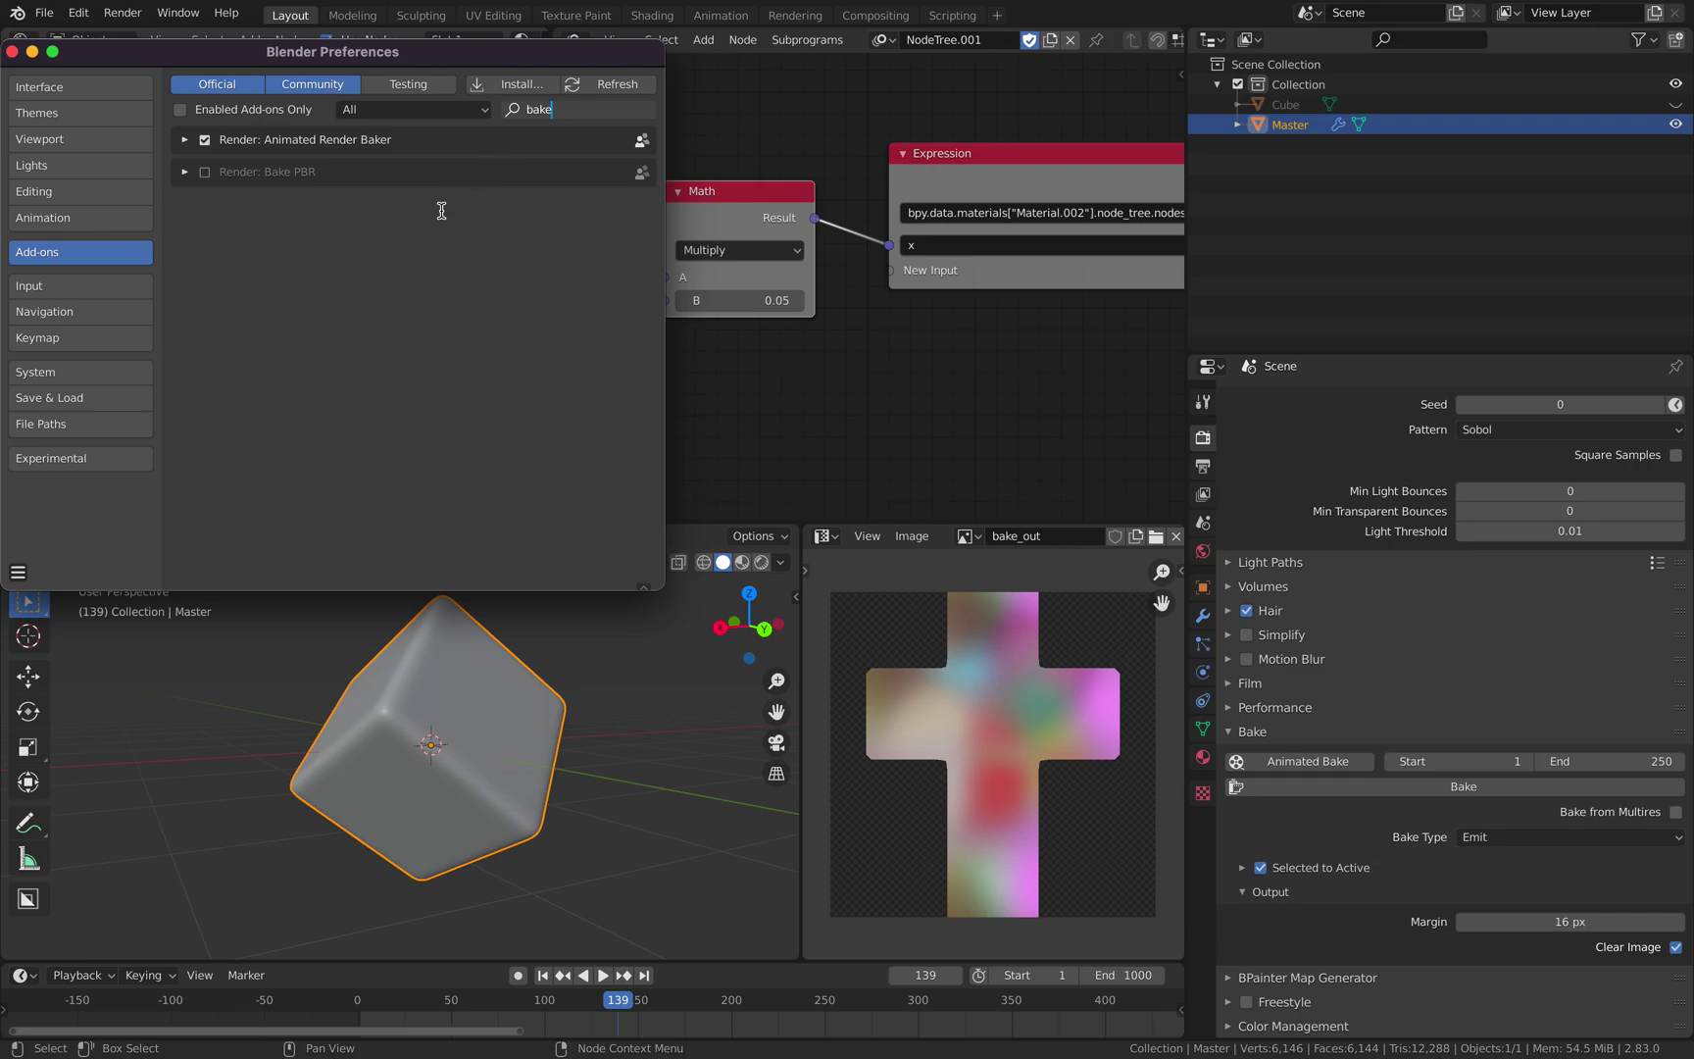
left_click(187, 140)
left_click(184, 139)
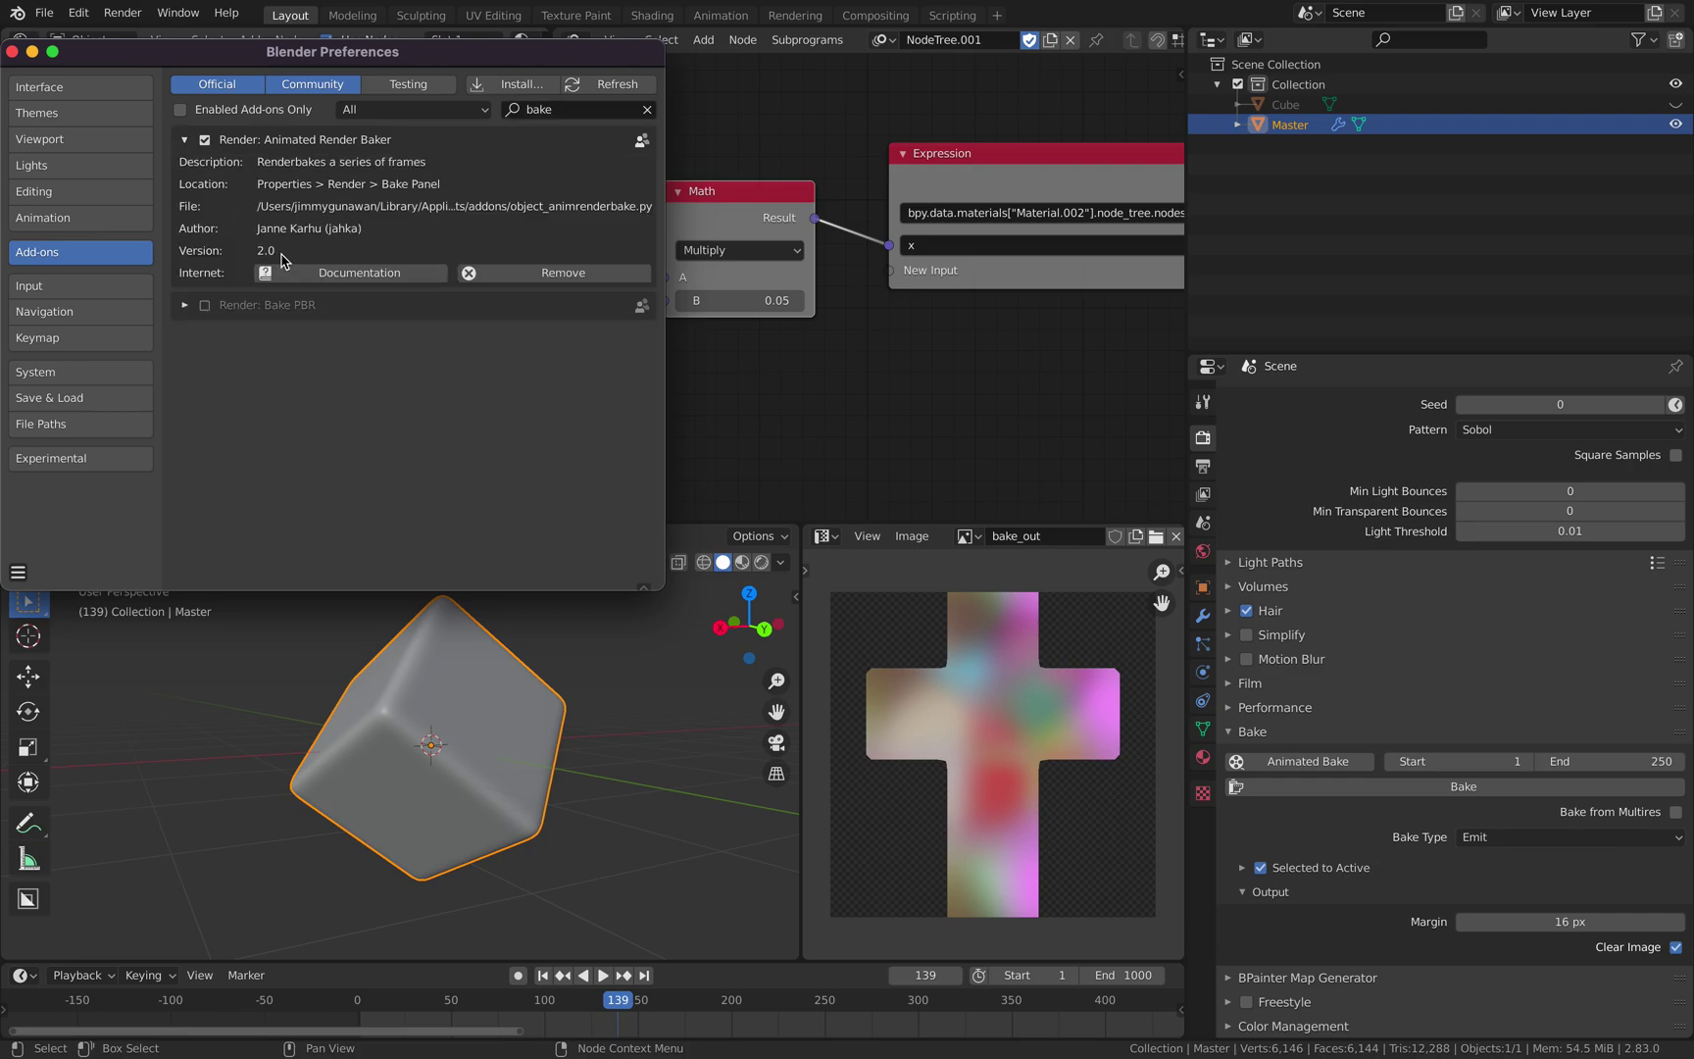
left_click_drag(657, 589, 1123, 689)
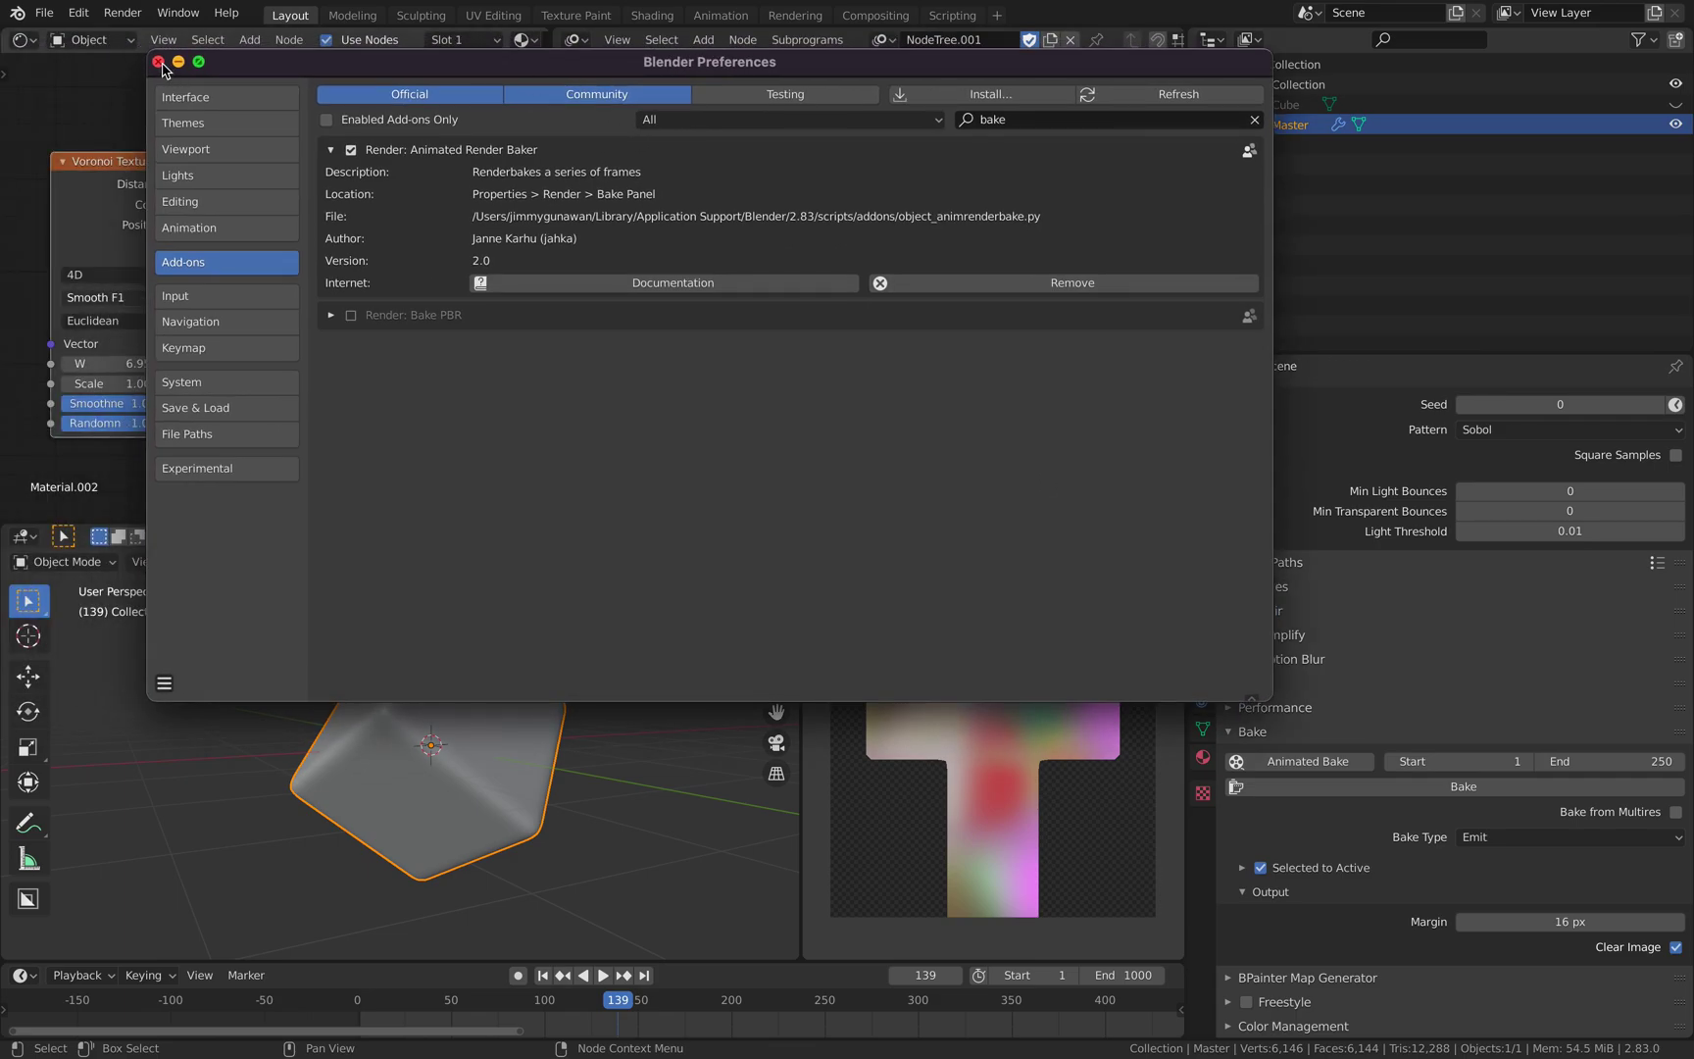
left_click(158, 61)
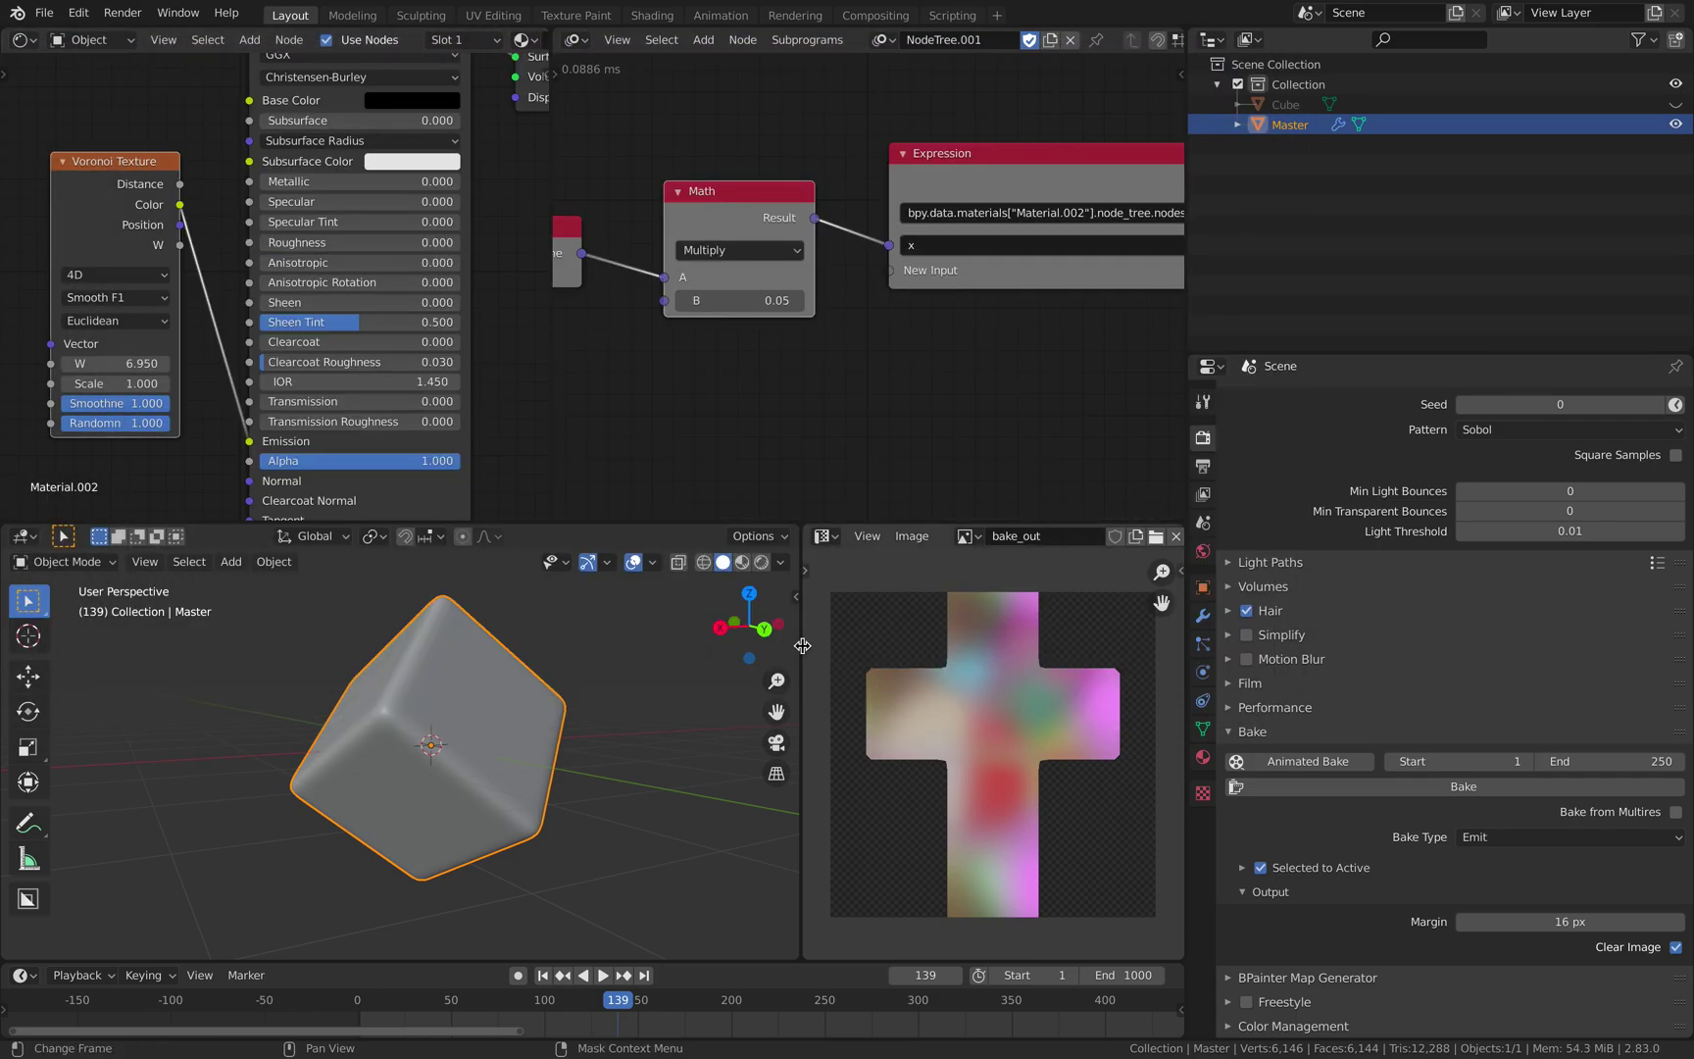
left_click_drag(803, 645, 622, 647)
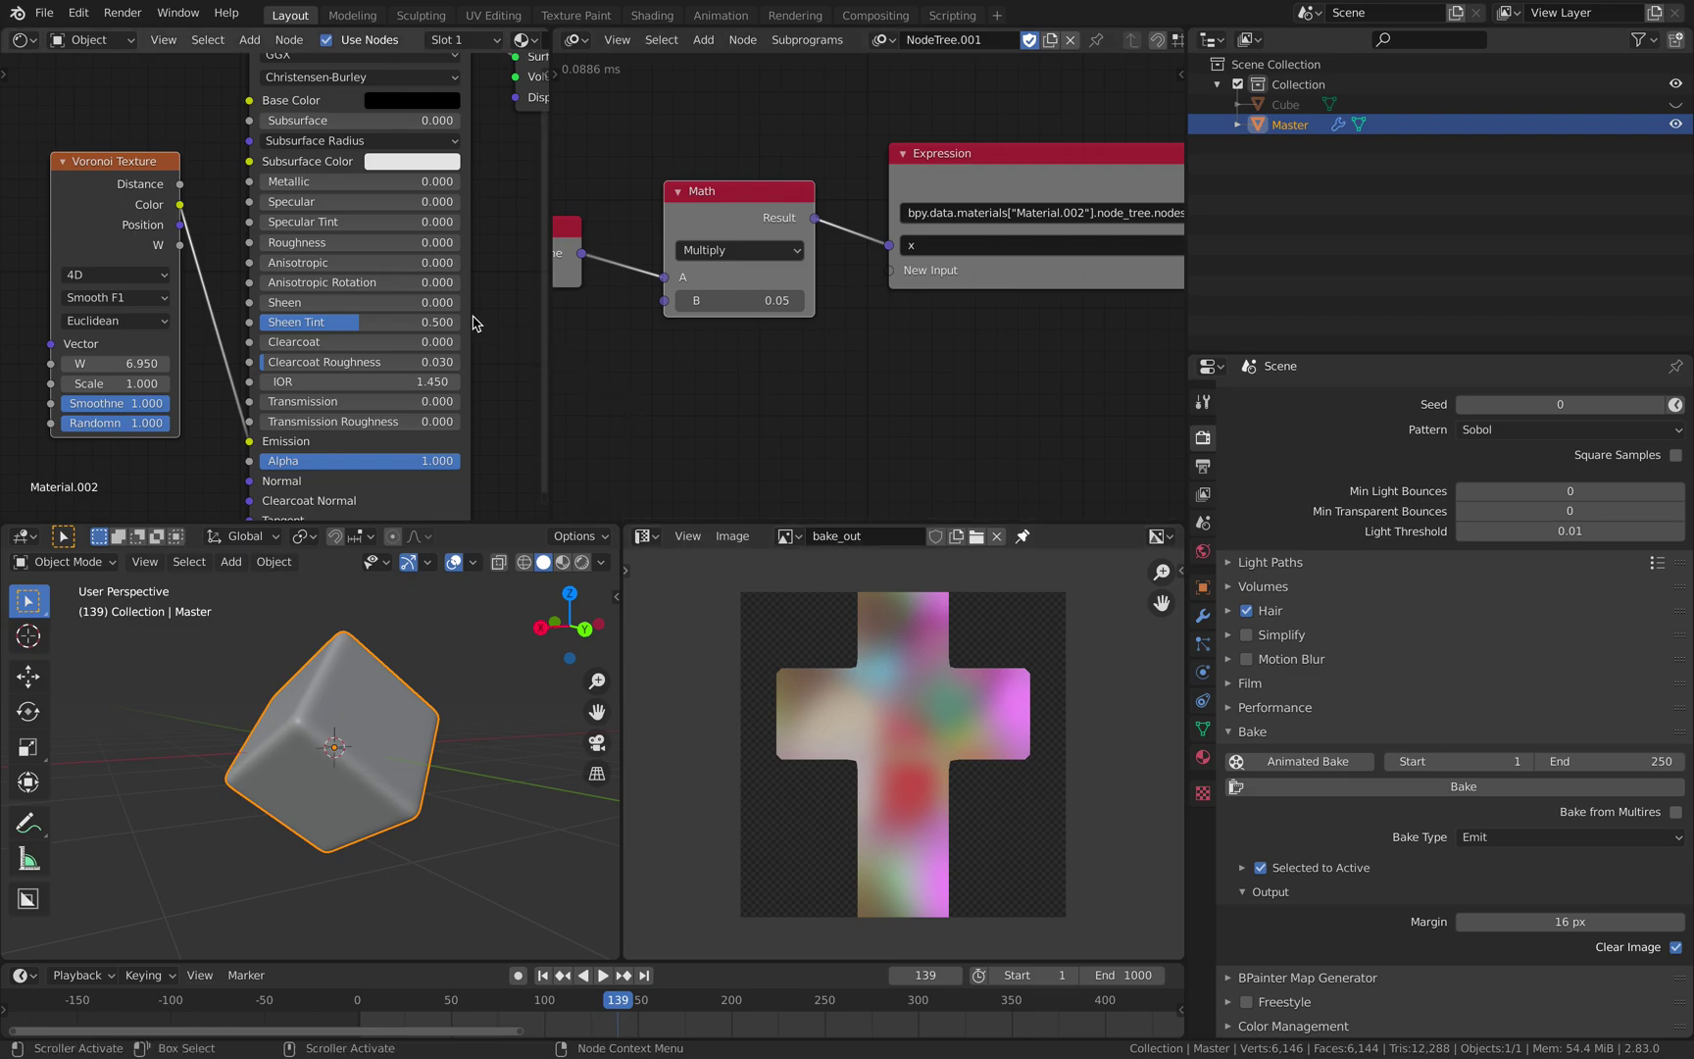
left_click_drag(546, 324, 828, 343)
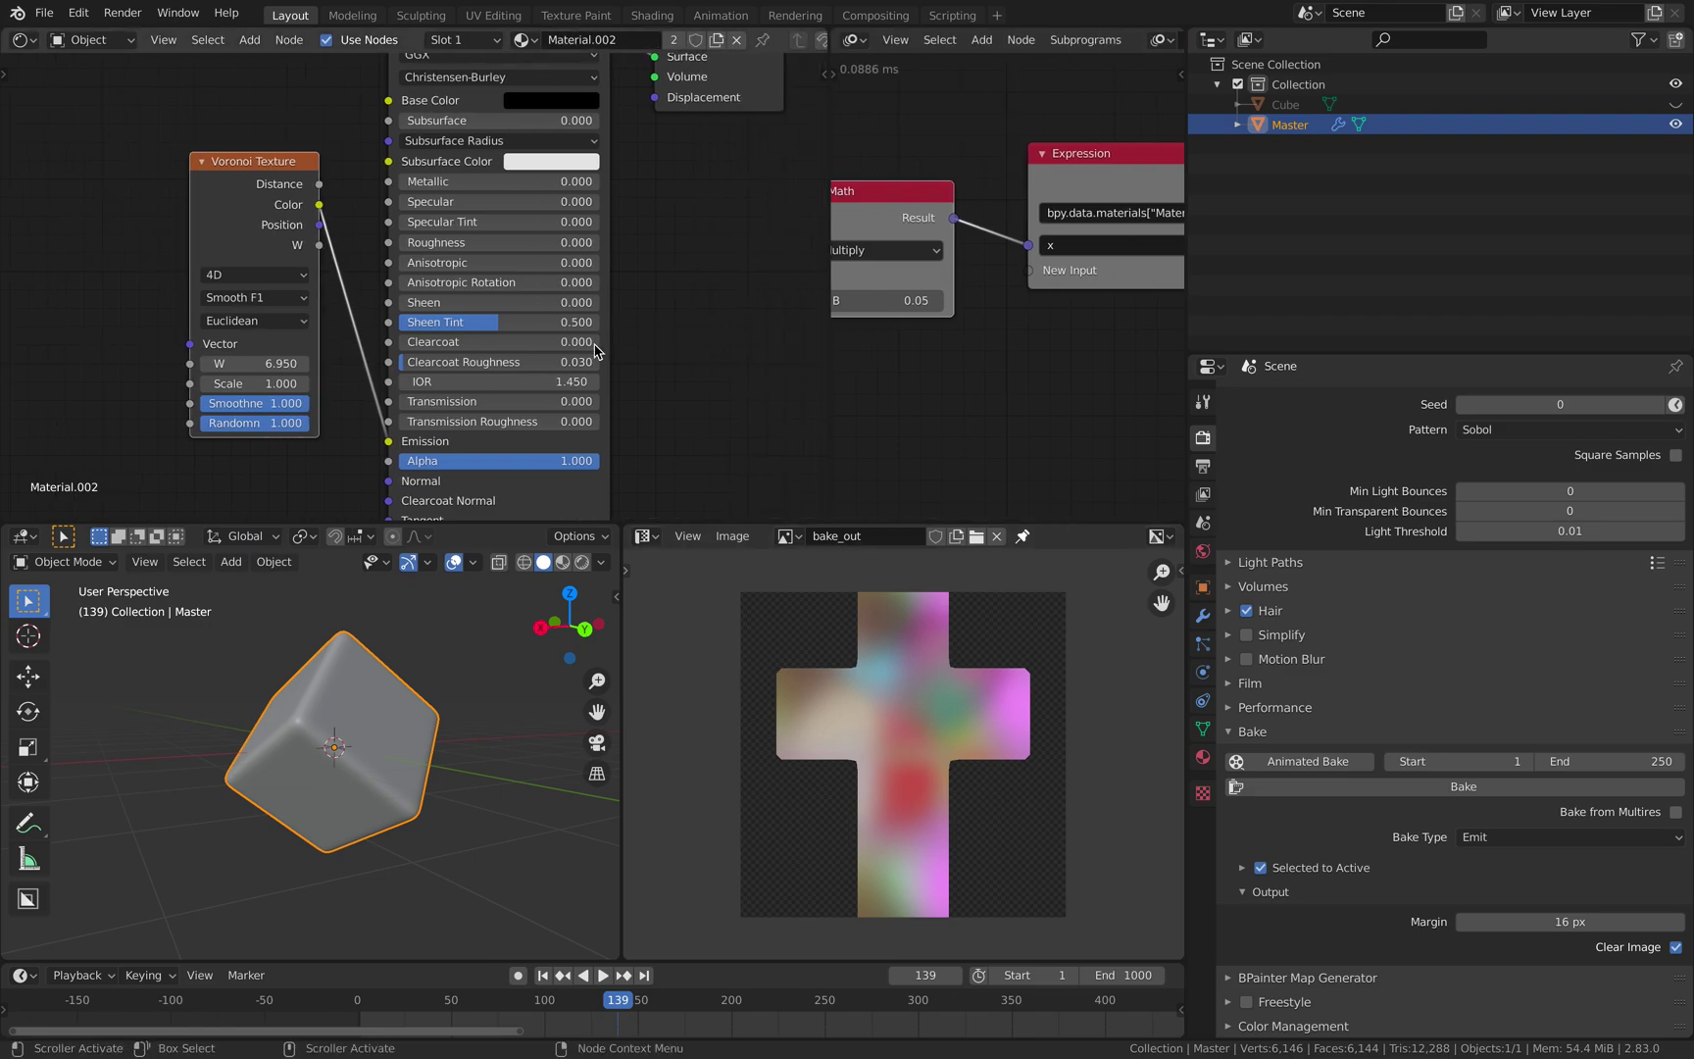
scroll(595, 350, "down", 3)
middle_click_drag(423, 721, 513, 724)
scroll(586, 443, "up", 1)
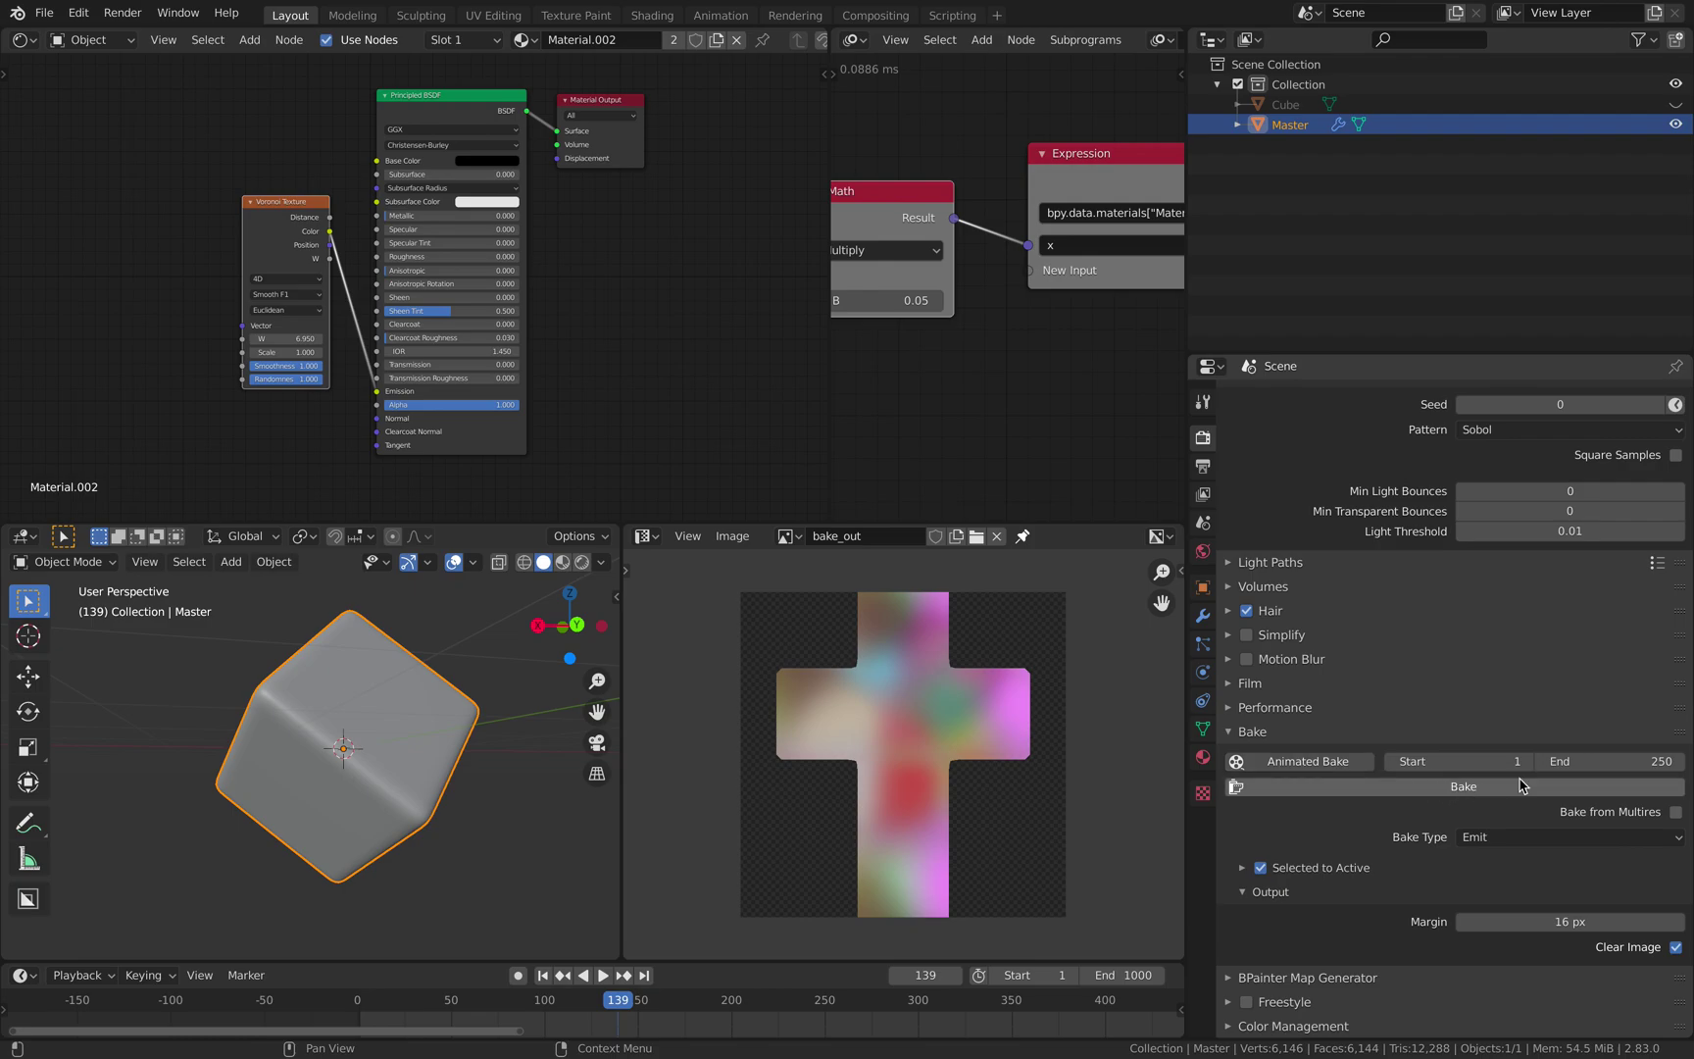
middle_click_drag(365, 750, 382, 664)
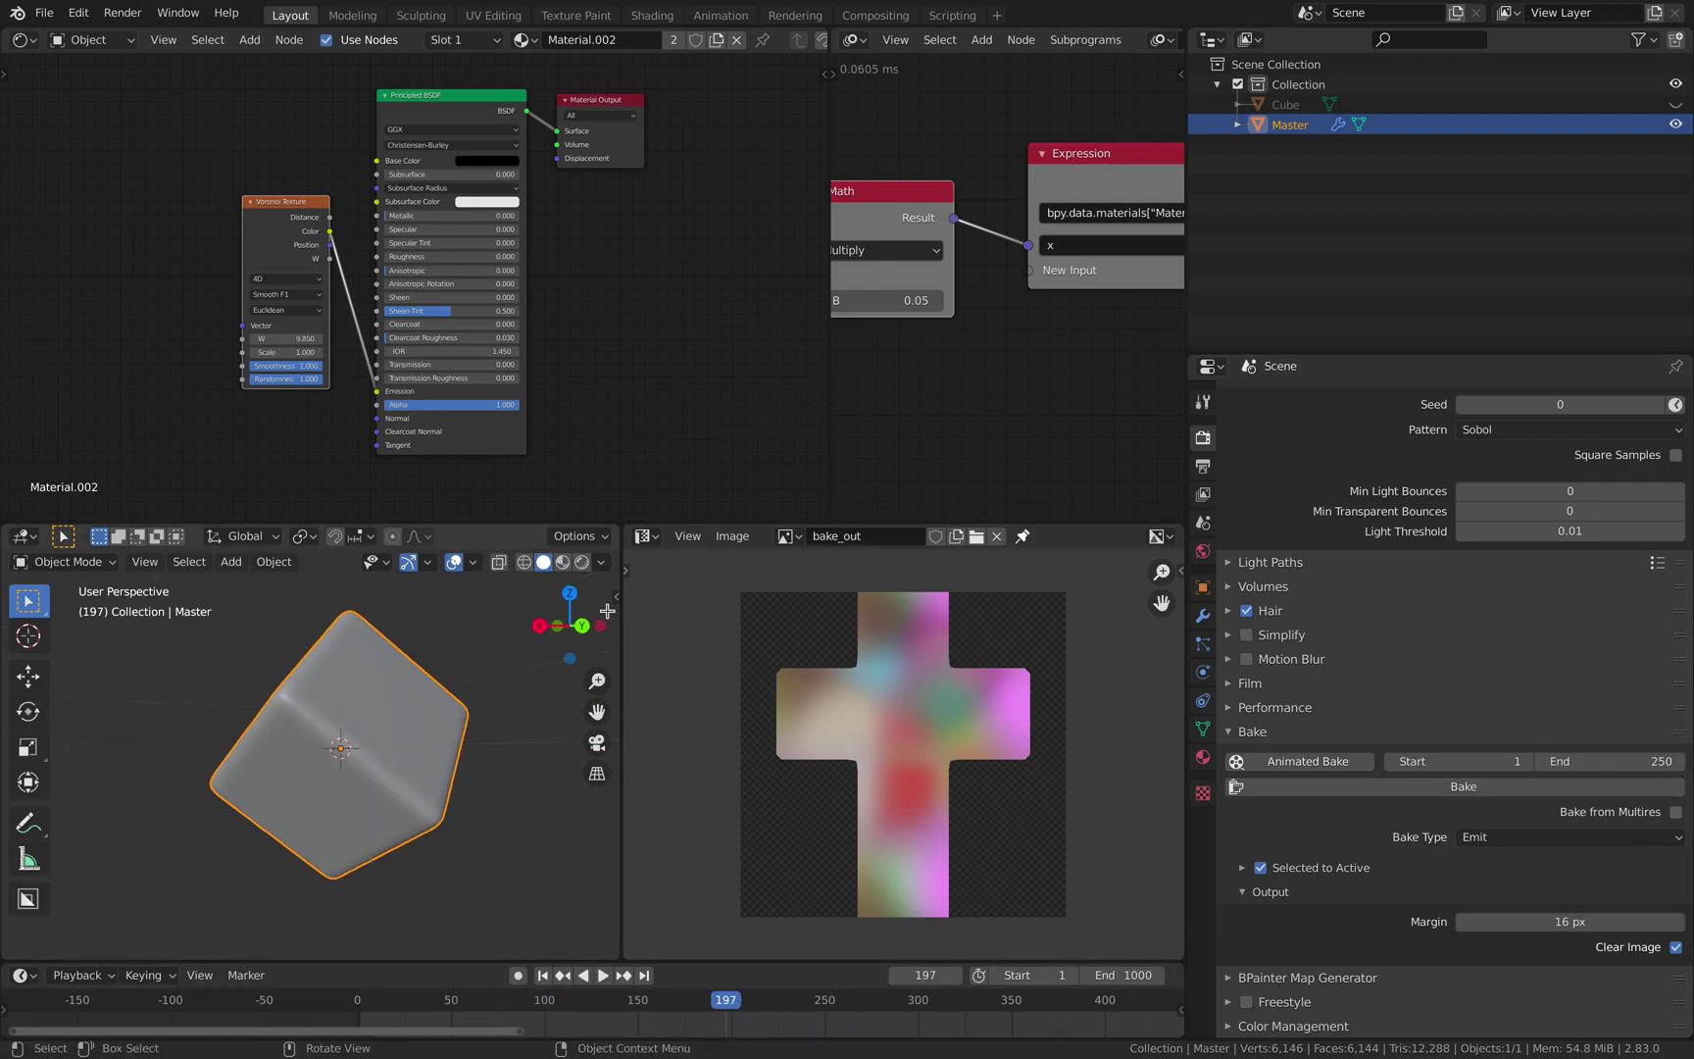
left_click(582, 561)
key("Escape")
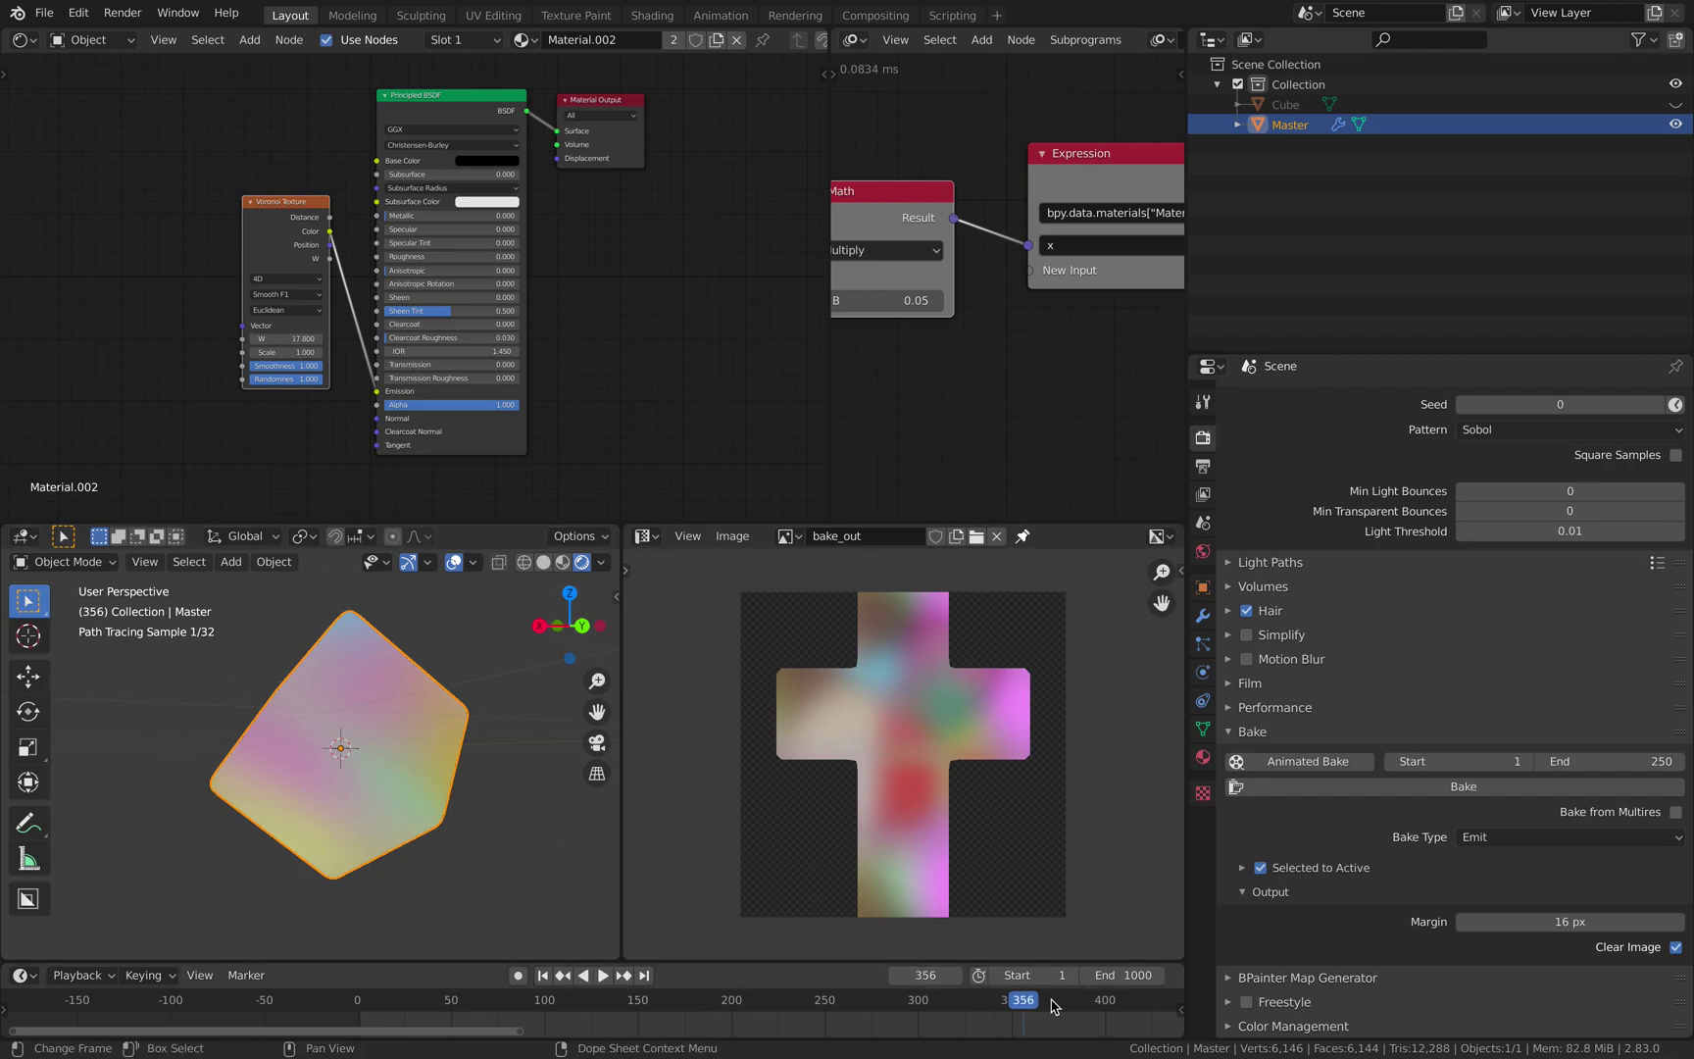
scroll(912, 779, "down", 4)
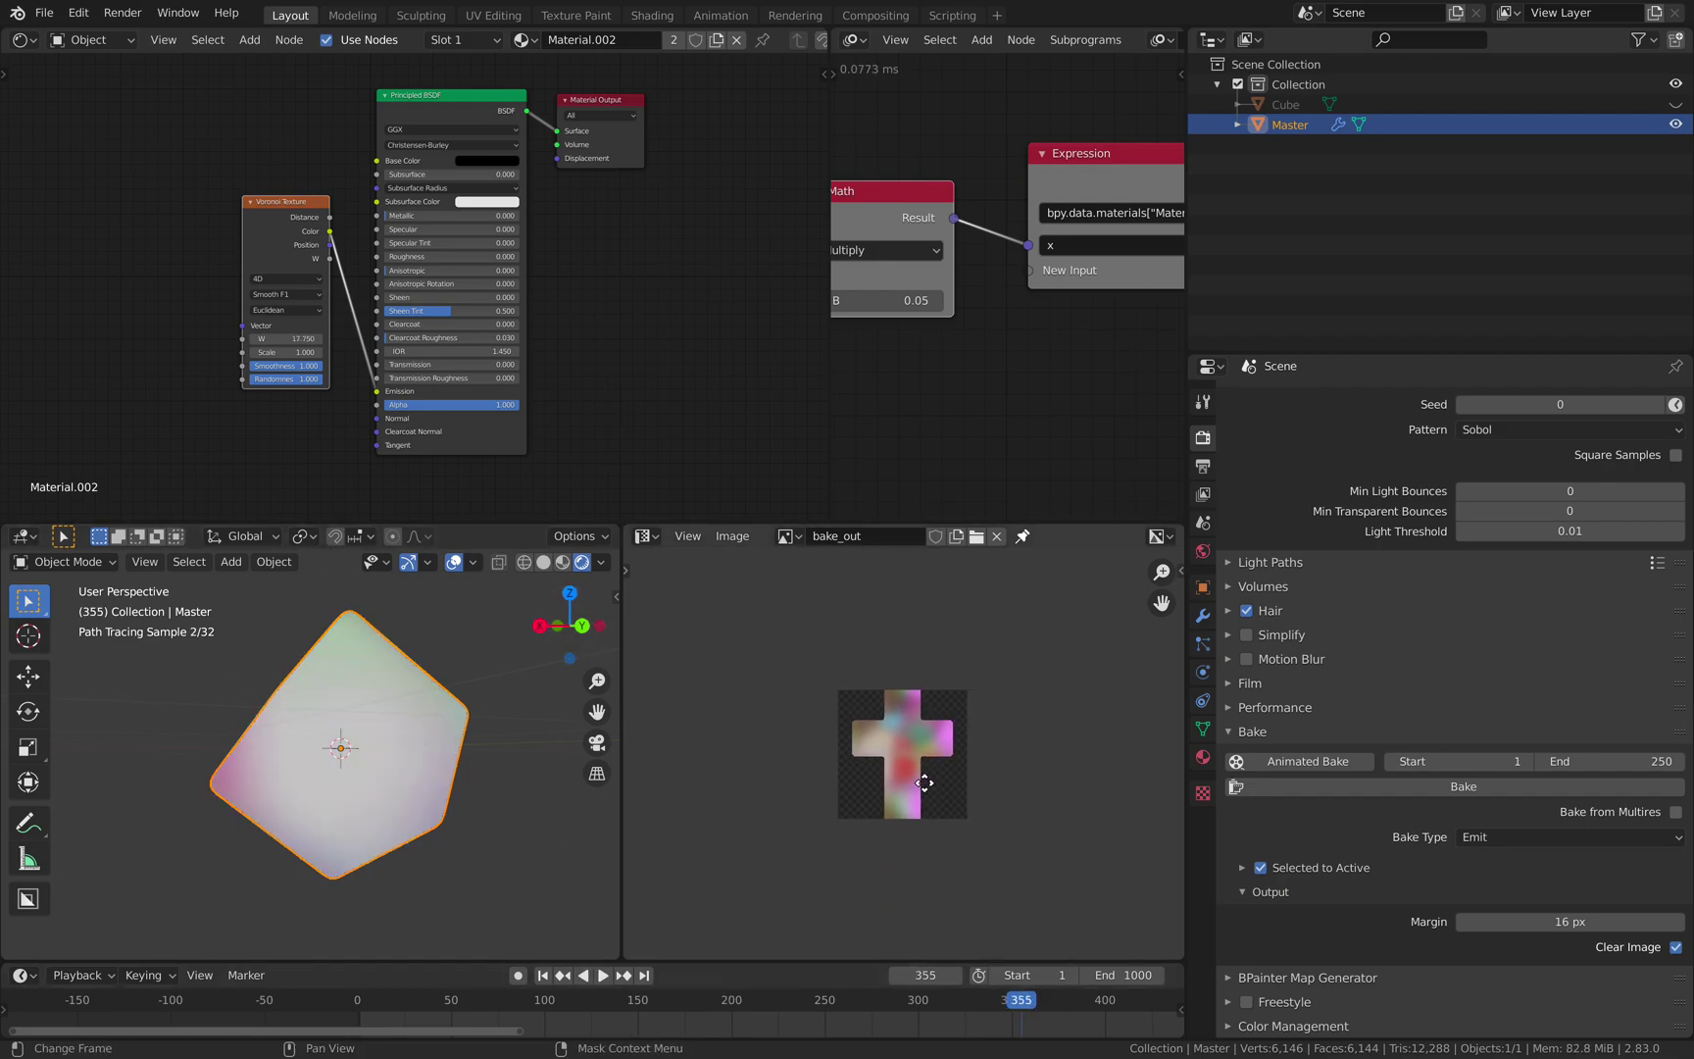
scroll(922, 814, "up", 4)
left_click(545, 564)
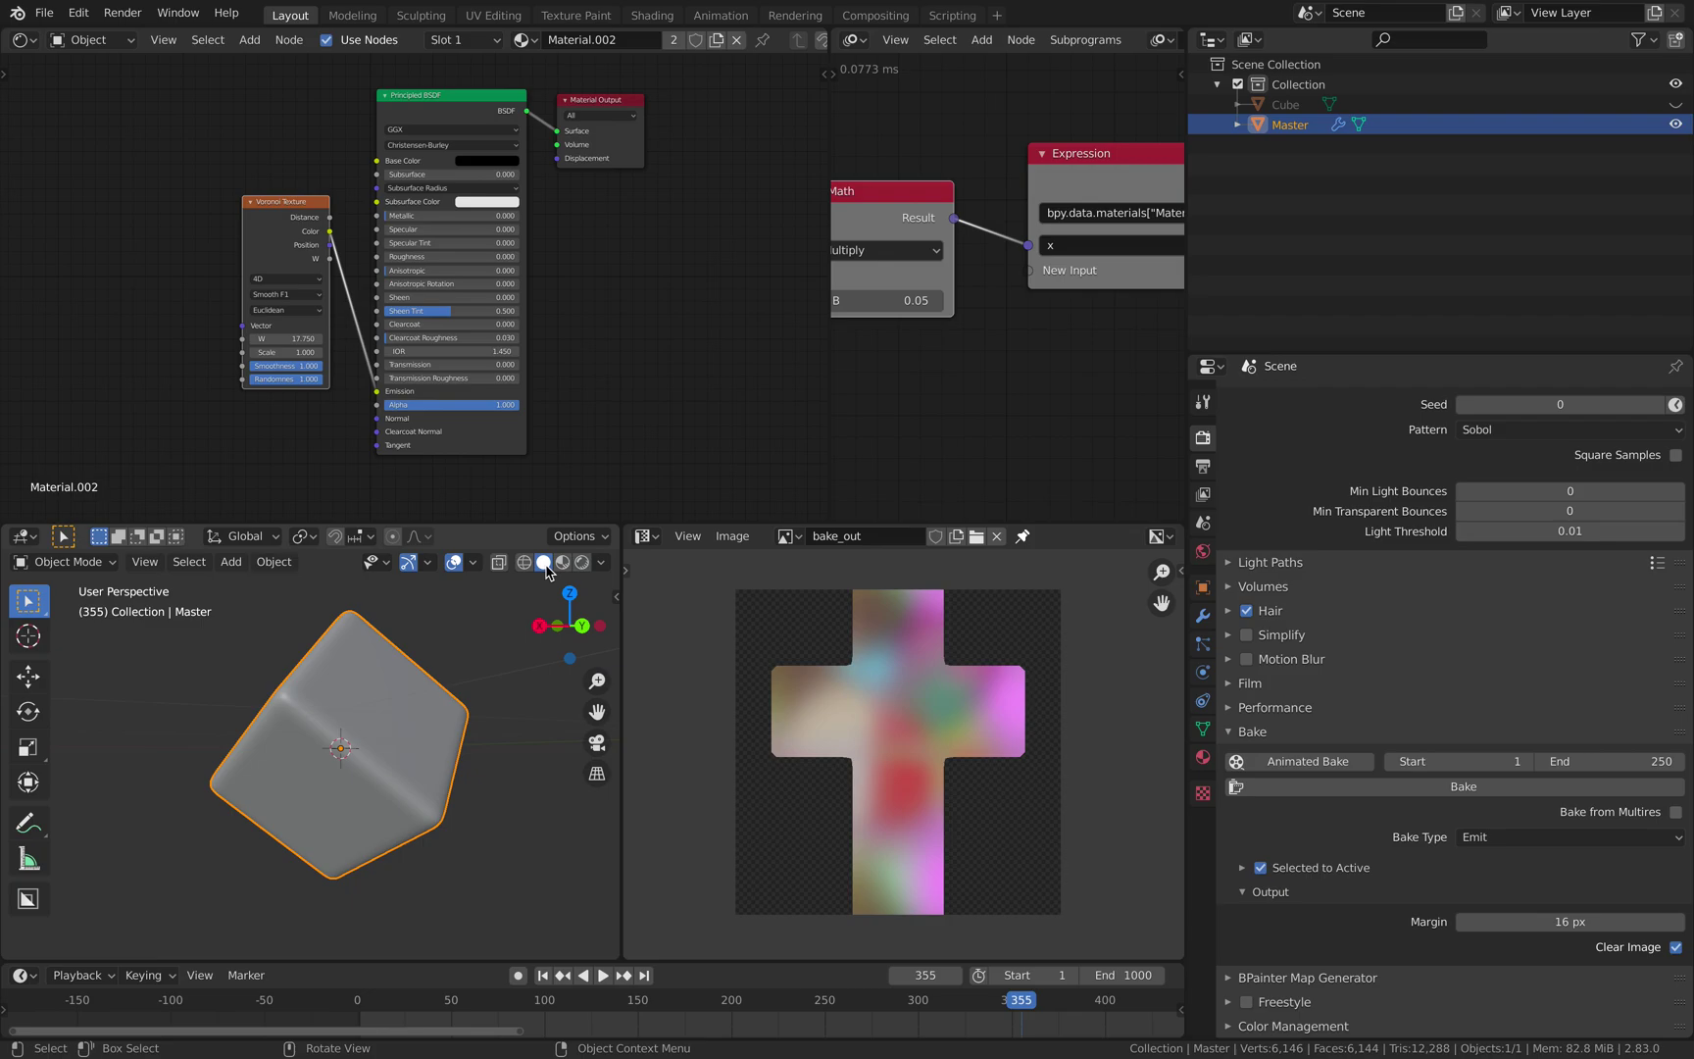
key("ctrl+Left")
Expand New Folder in Finder and open its RENDER folder of baked frames
left_click_drag(1417, 138, 1371, 122)
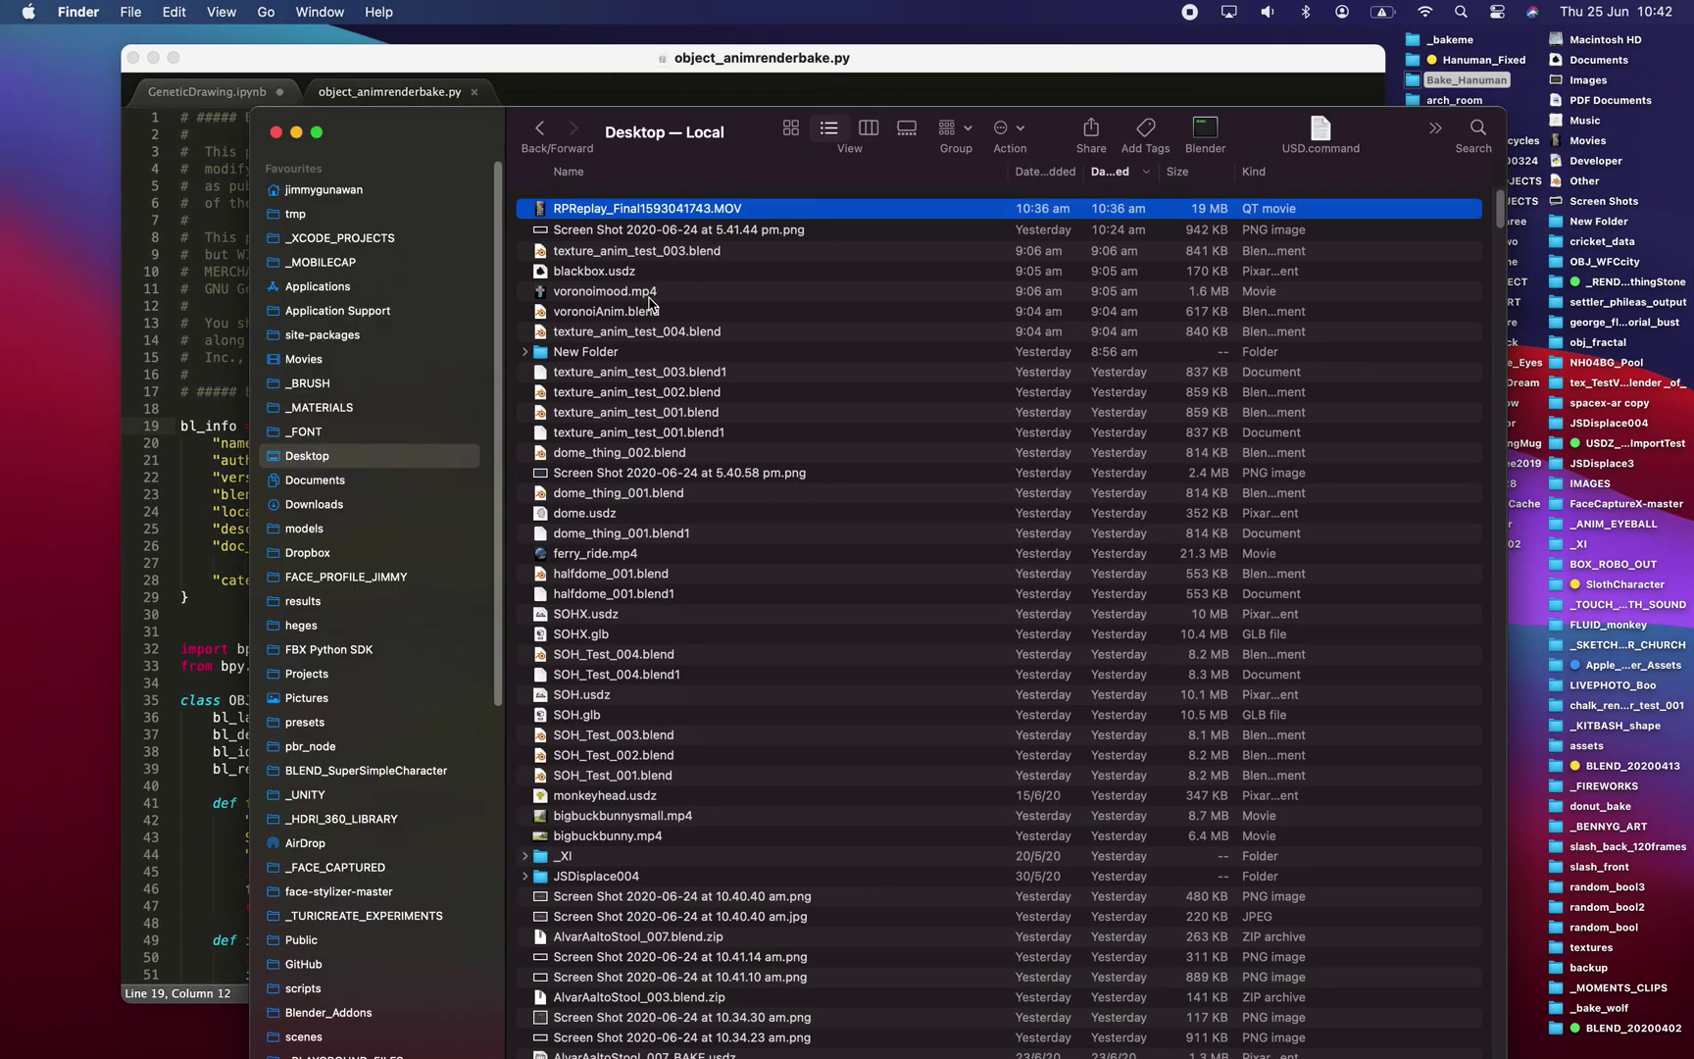
left_click(525, 354)
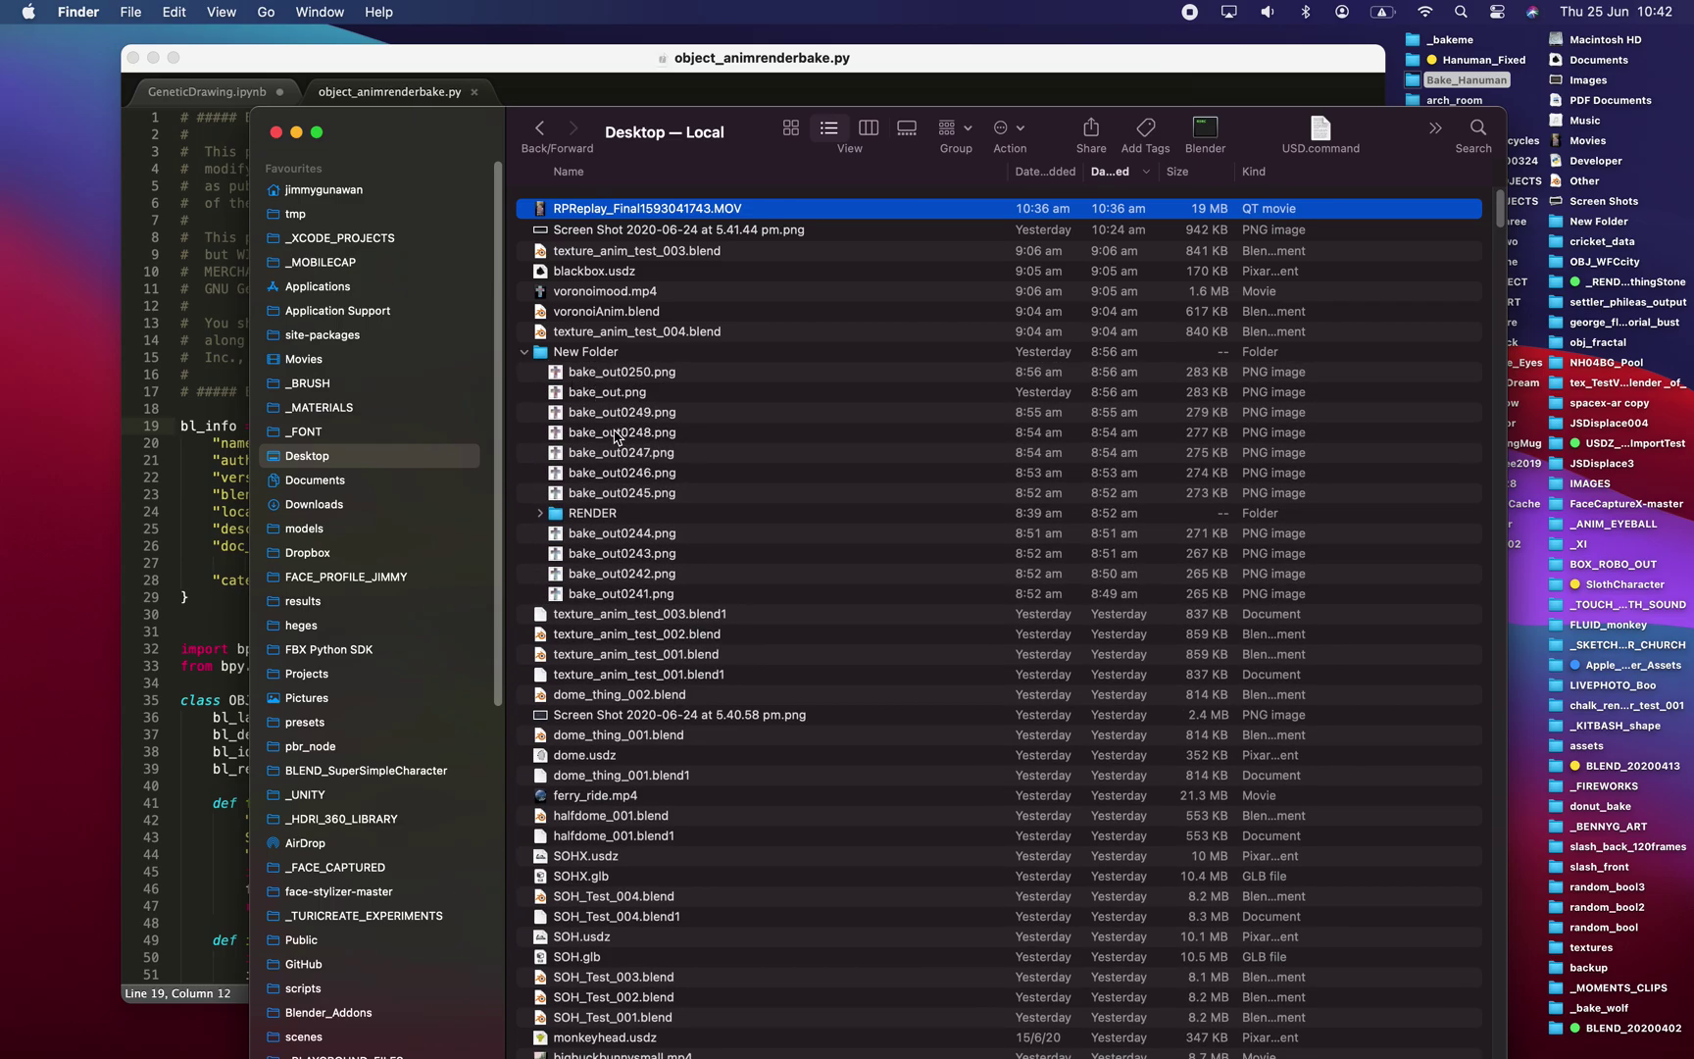
double_click(608, 514)
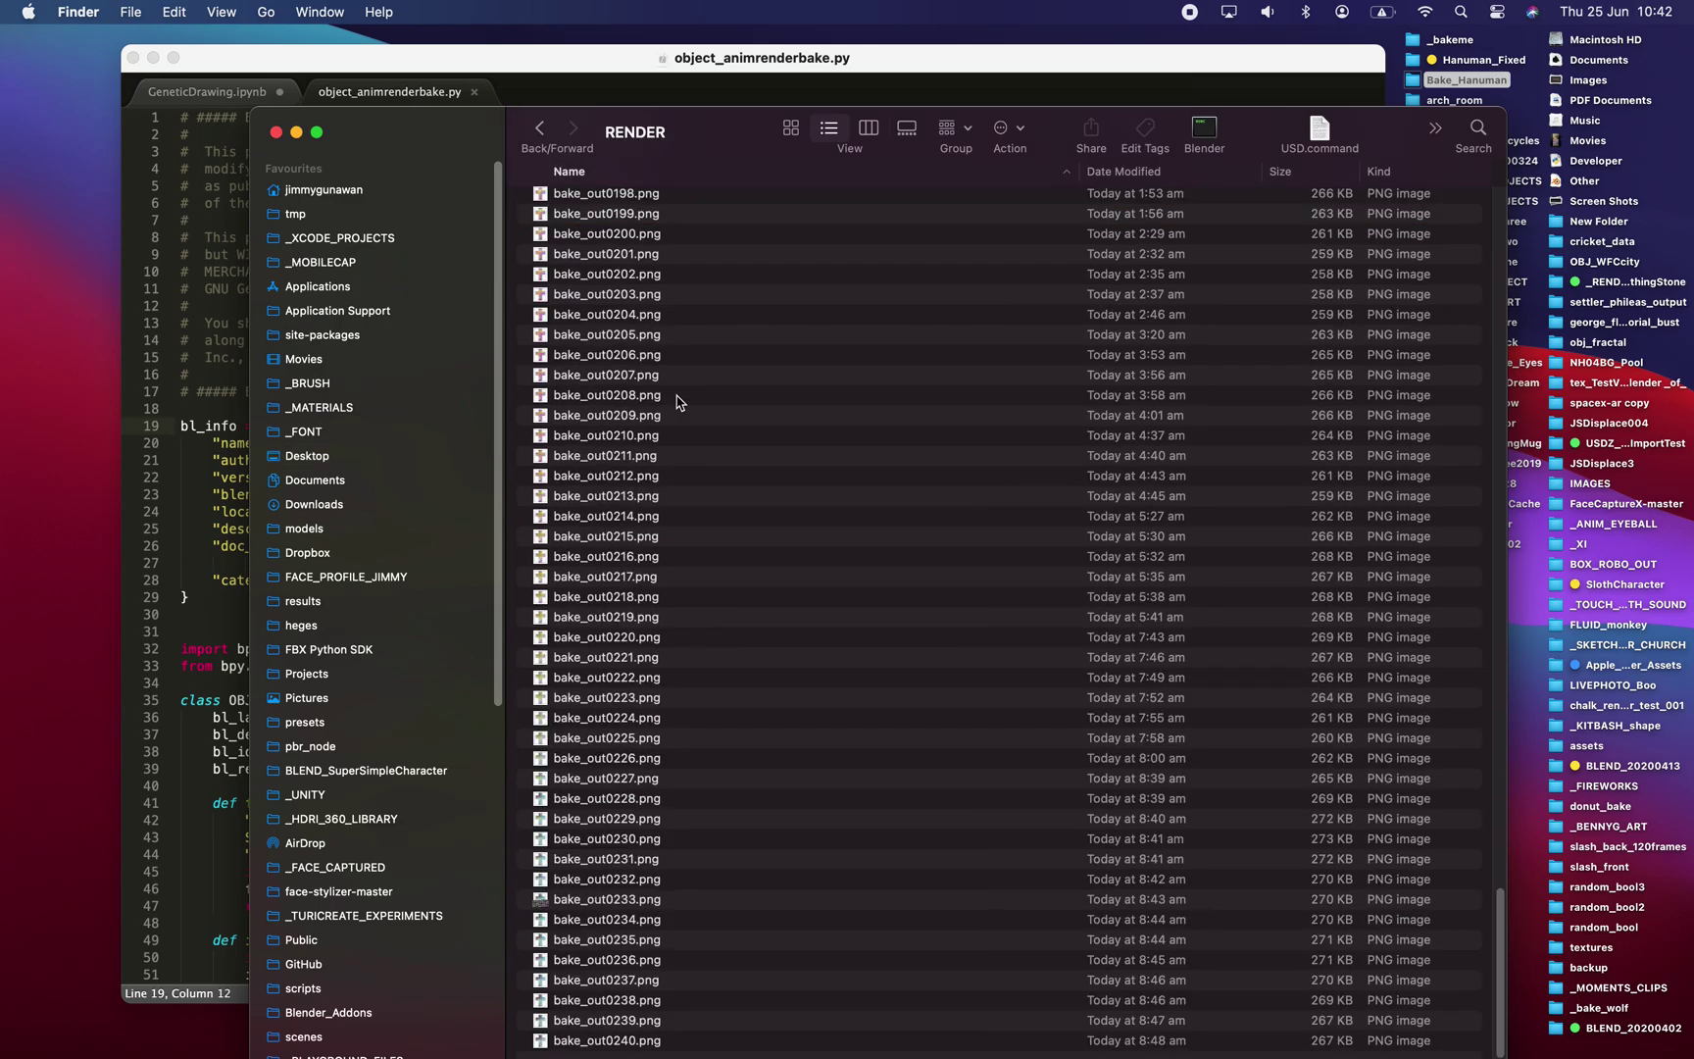
Quick Look the bake_out PNG frames through bake_out0240, go back to Desktop and return to Blender
left_click(677, 395)
key("space")
key("Down")
key("Down")
key("Down")
key("Down")
key("Down")
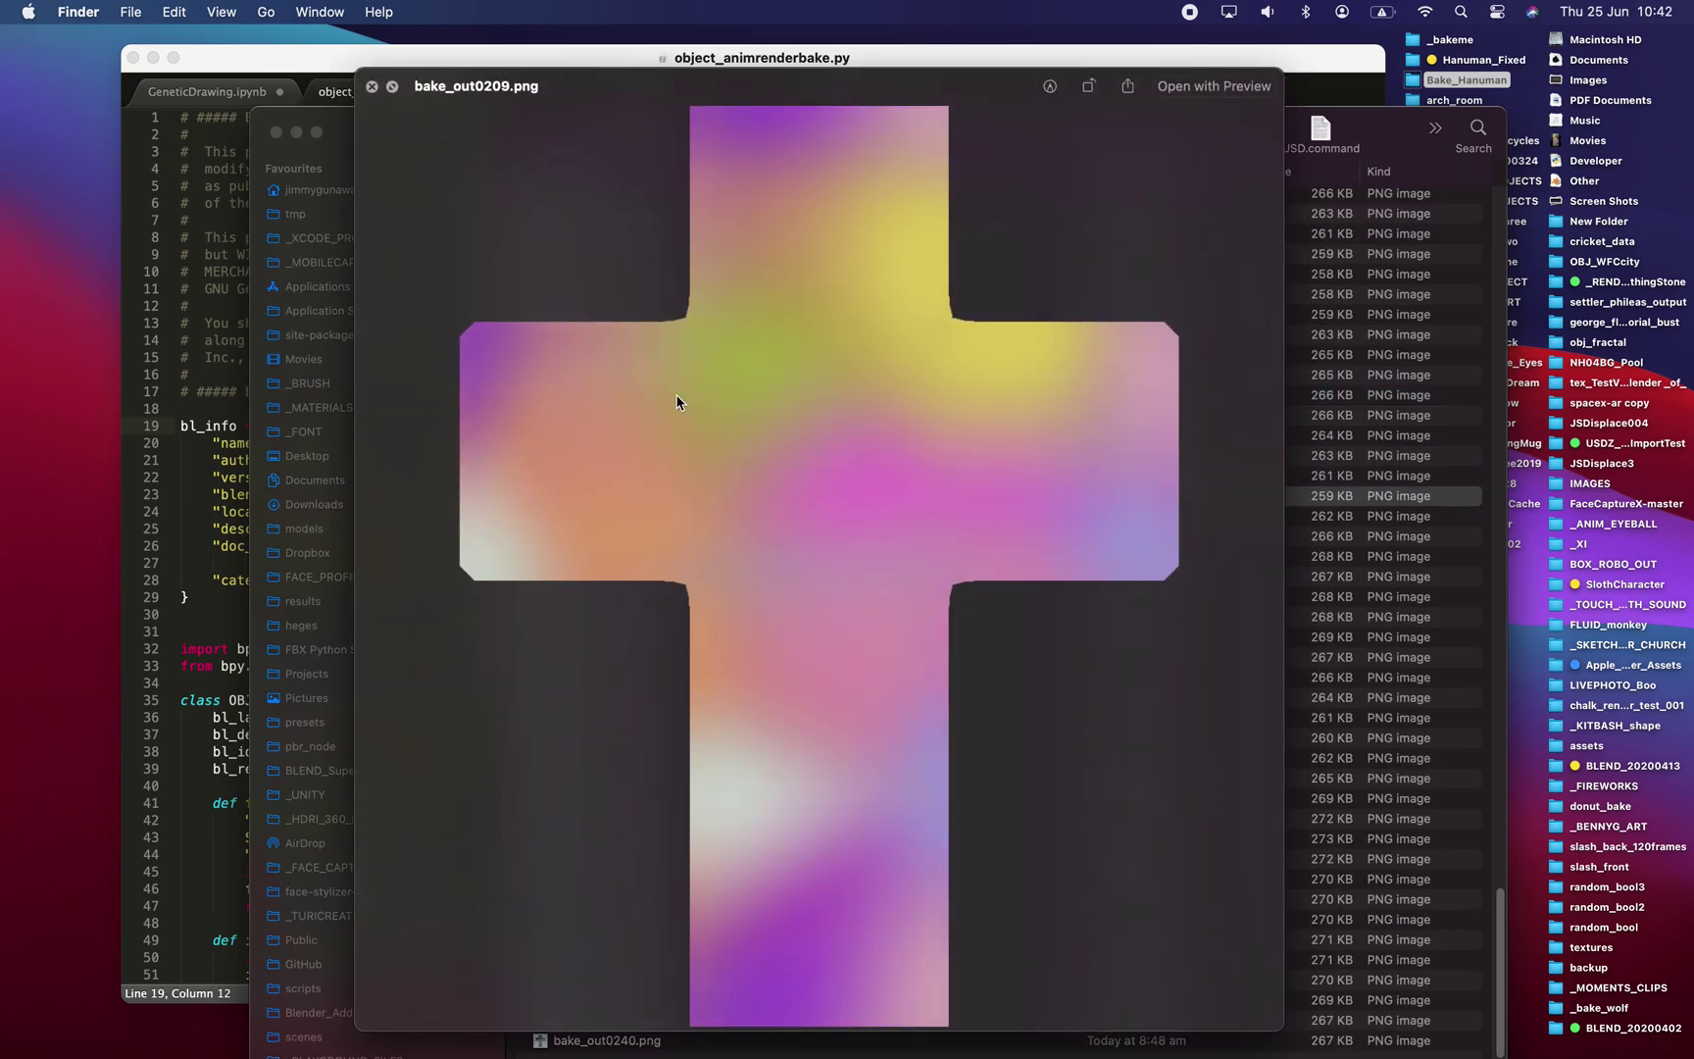
key("Down")
key("Down")
key("Down")
key("Down")
key("Down")
key("Down")
key("Down")
key("Down")
key("Down")
key("Down")
key("Down")
key("Down")
key("Down")
key("Down")
key("Down")
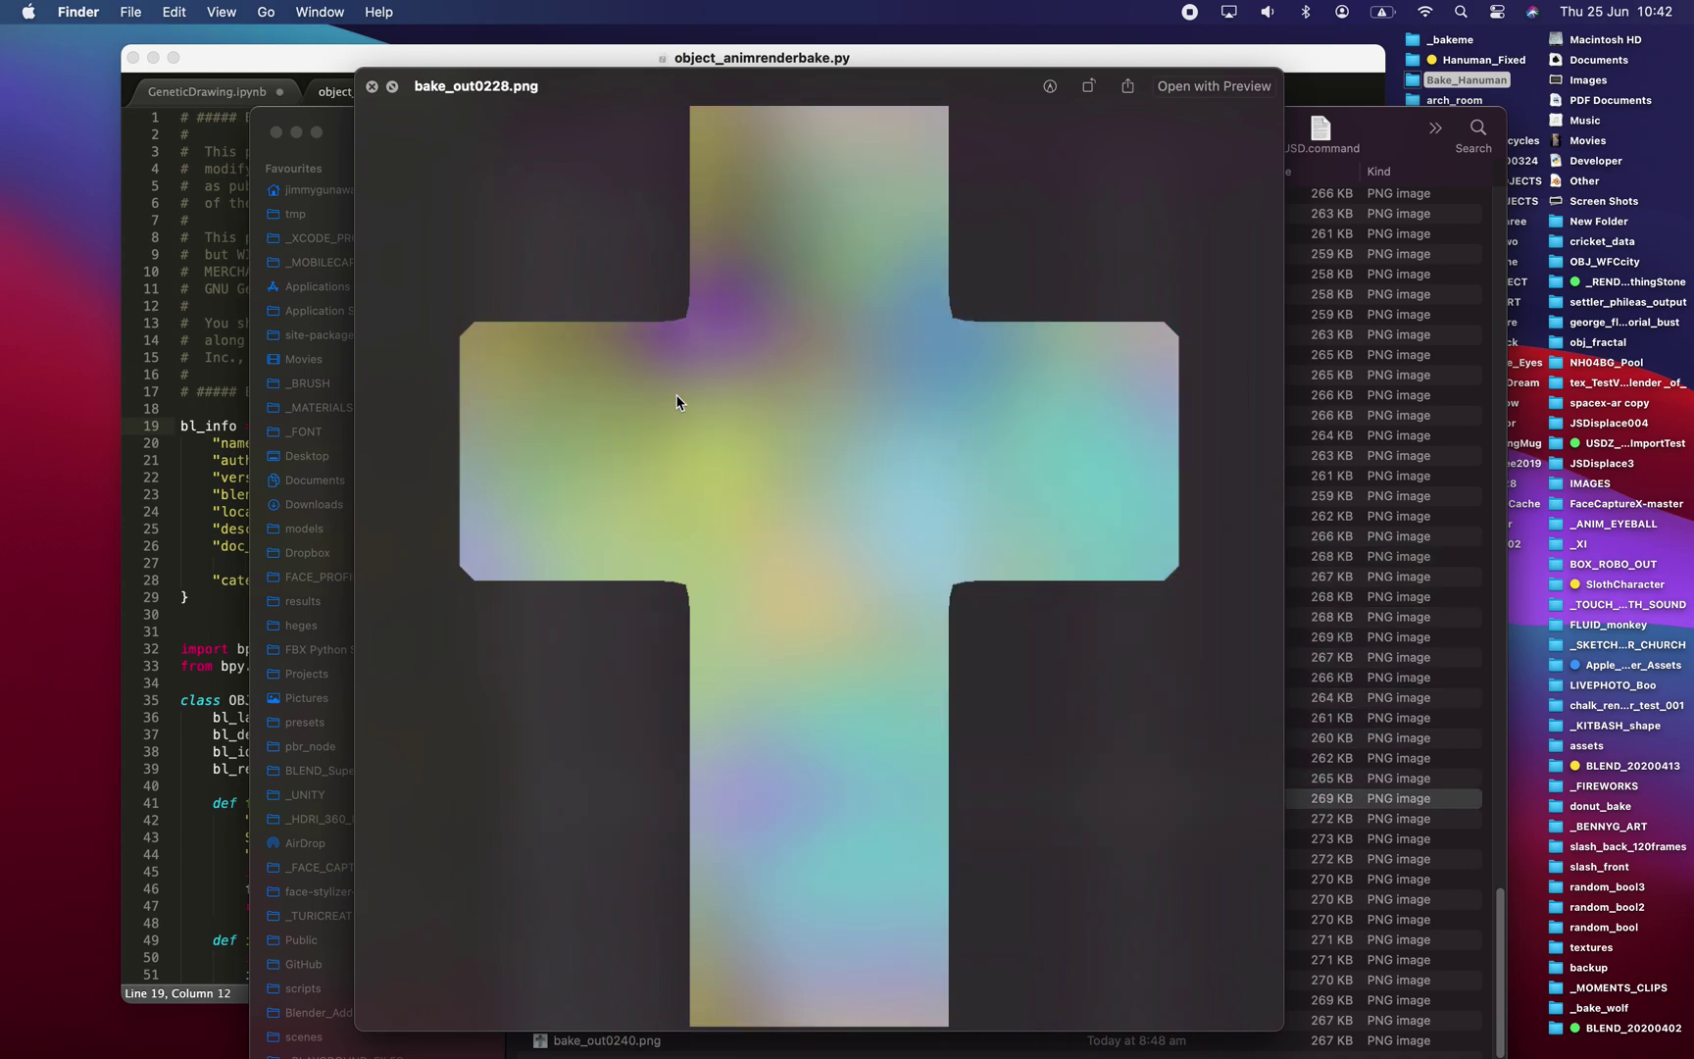
key("Down")
key("Down")
key("Down")
key("Down")
key("Down")
key("Down")
key("Down")
key("Down")
key("Down")
key("Down")
key("Down")
key("Down")
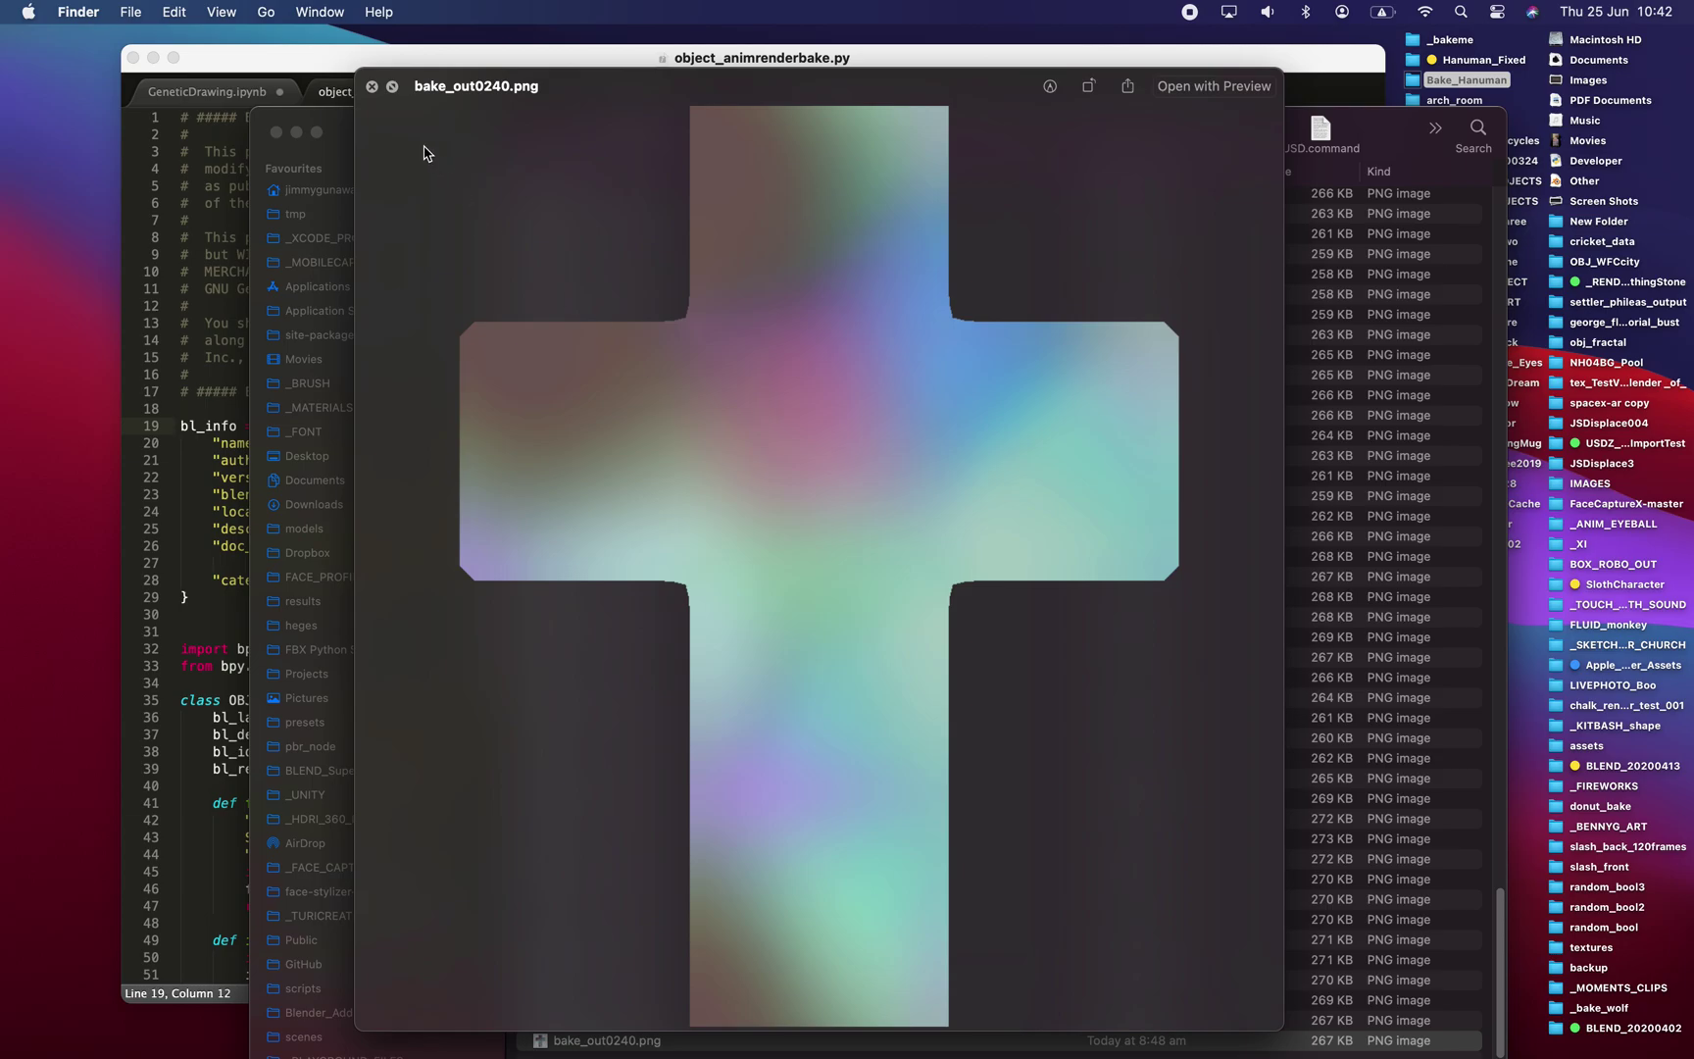
left_click(372, 87)
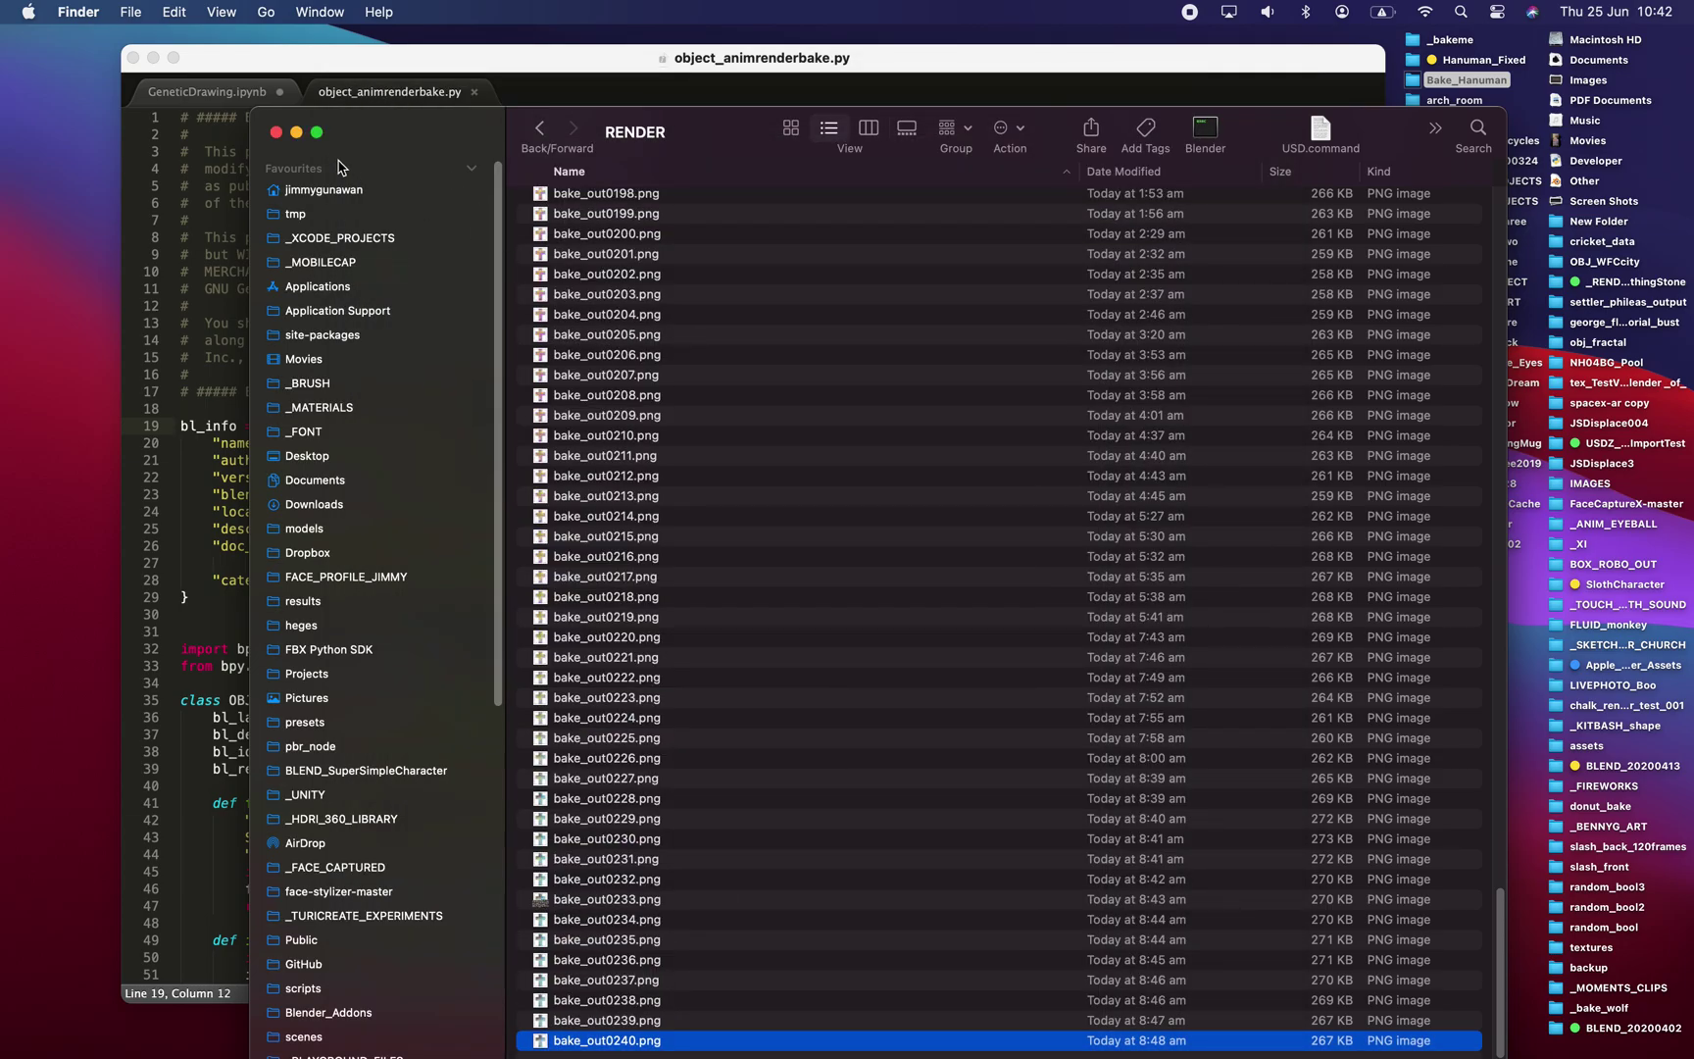
left_click(543, 132)
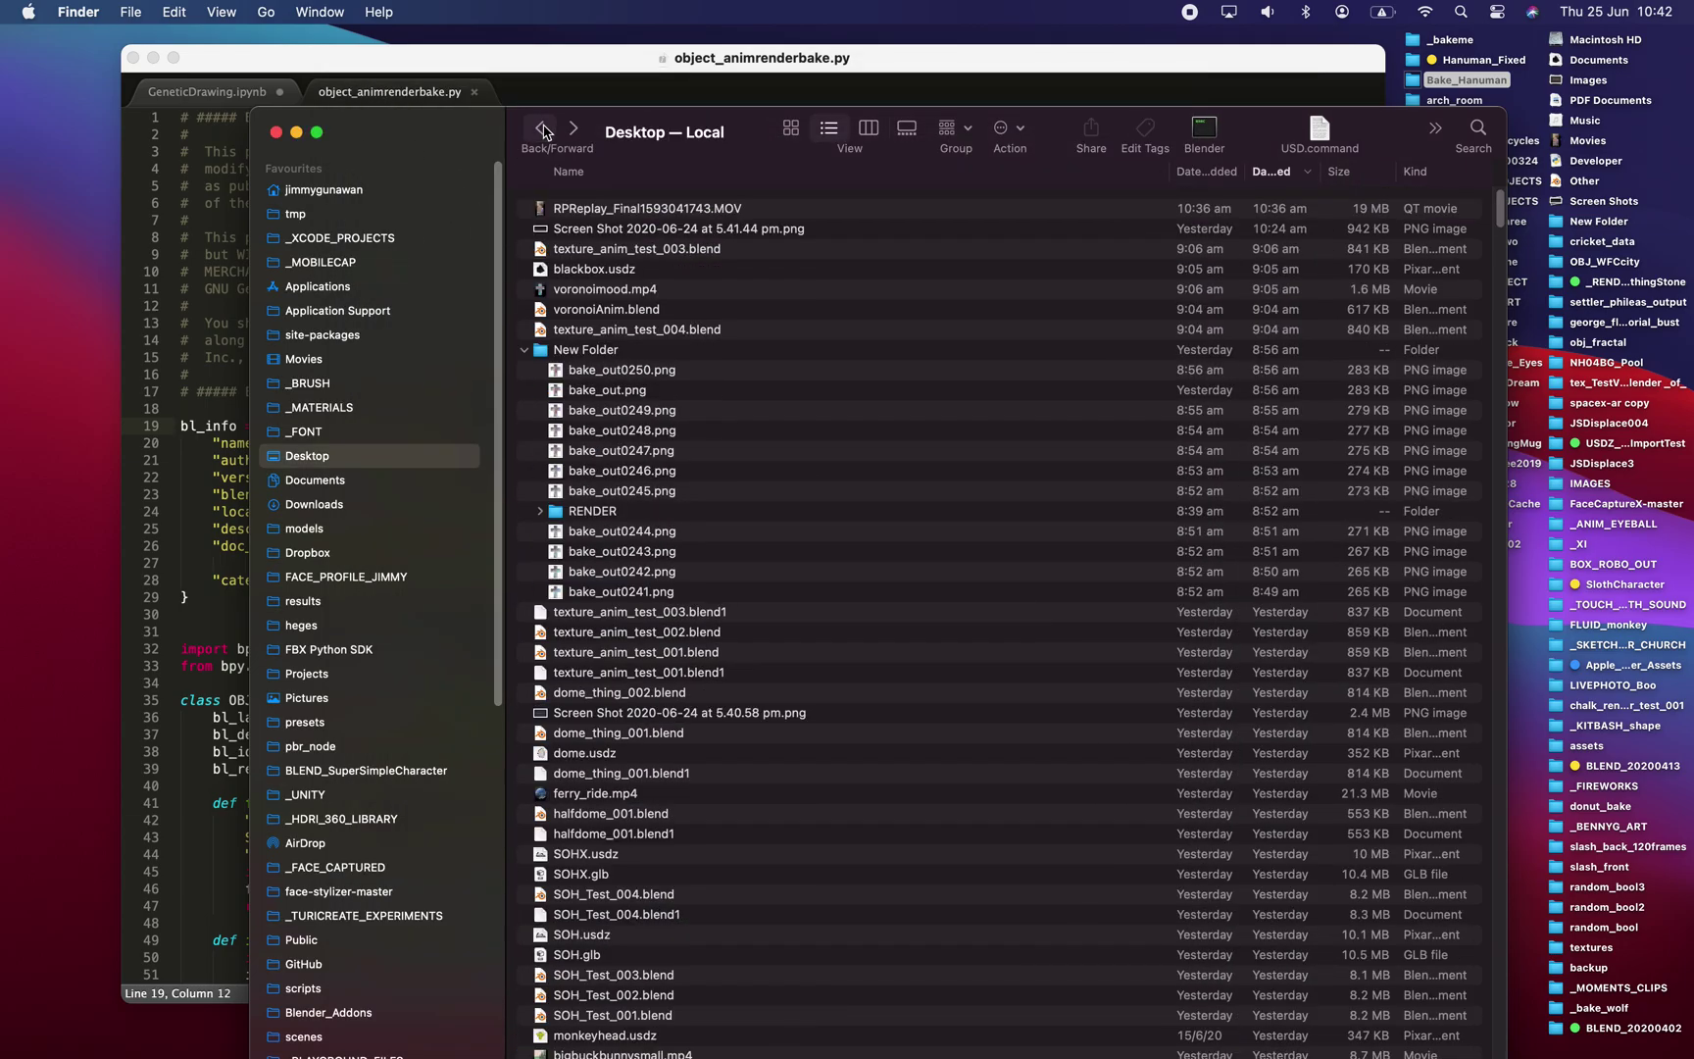
key("ctrl+Right")
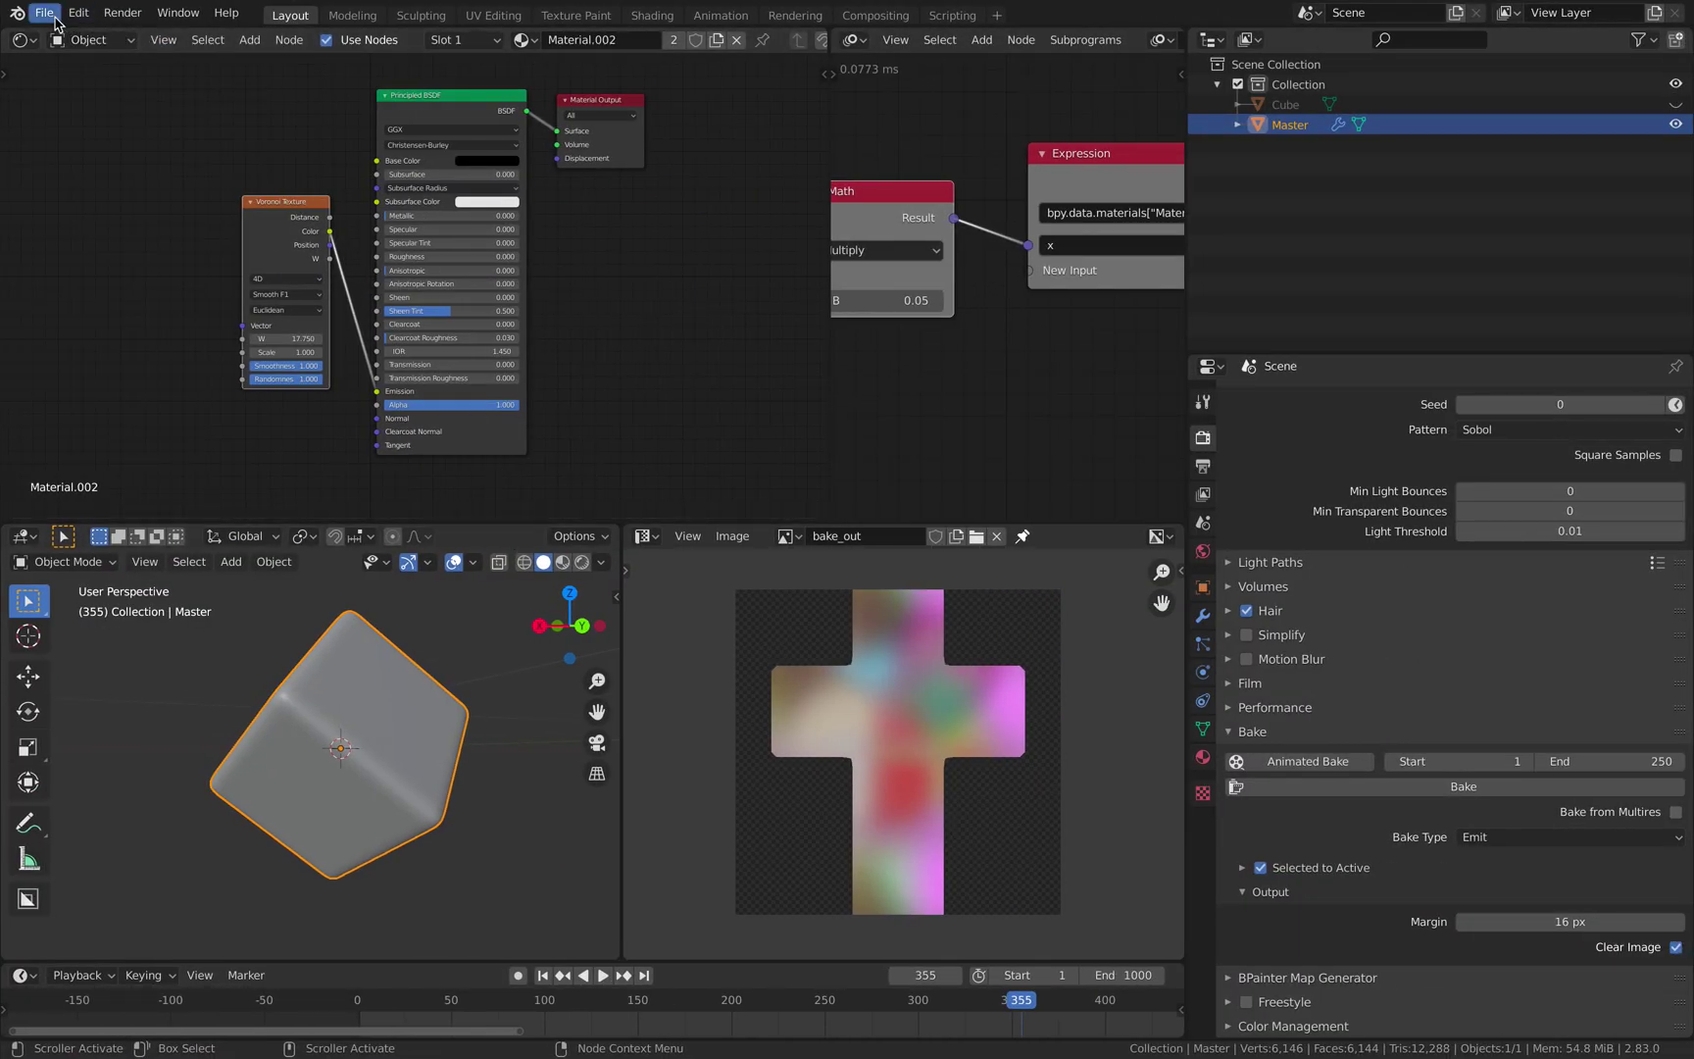
Start a new Video Editing file without saving the current one, and fit the timeline into view
left_click(44, 12)
mouse_move(118, 76)
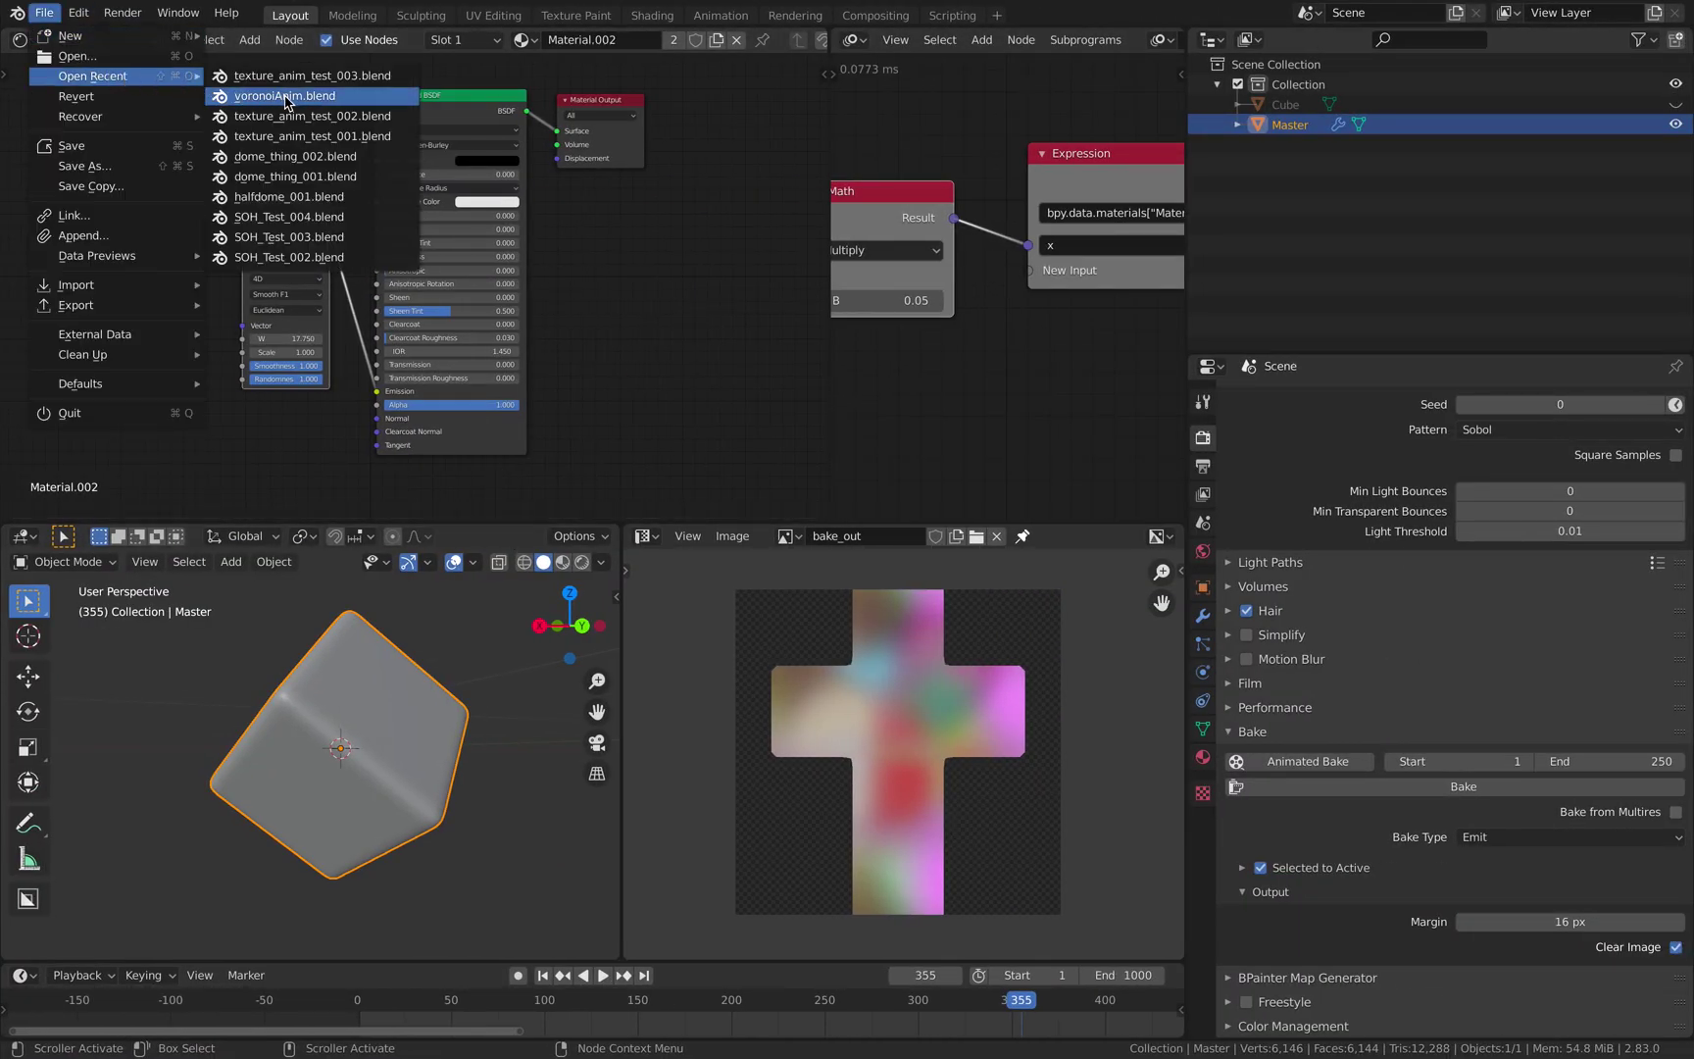
mouse_move(182, 38)
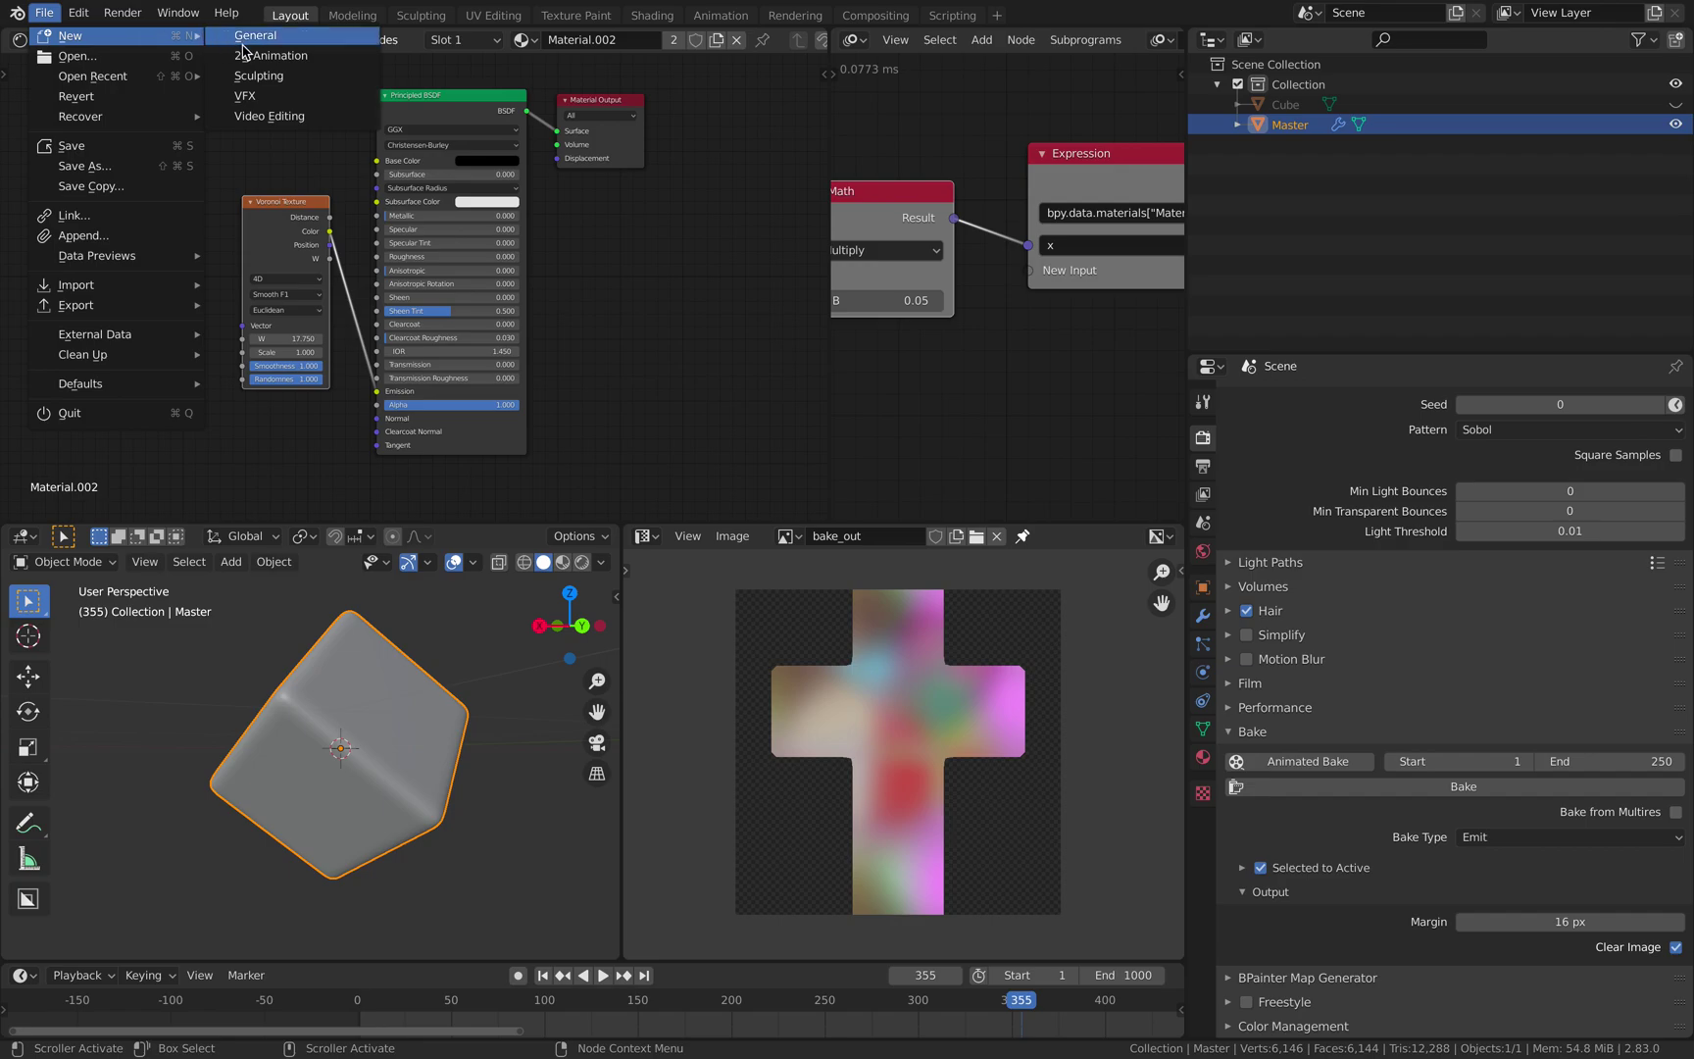
left_click(280, 116)
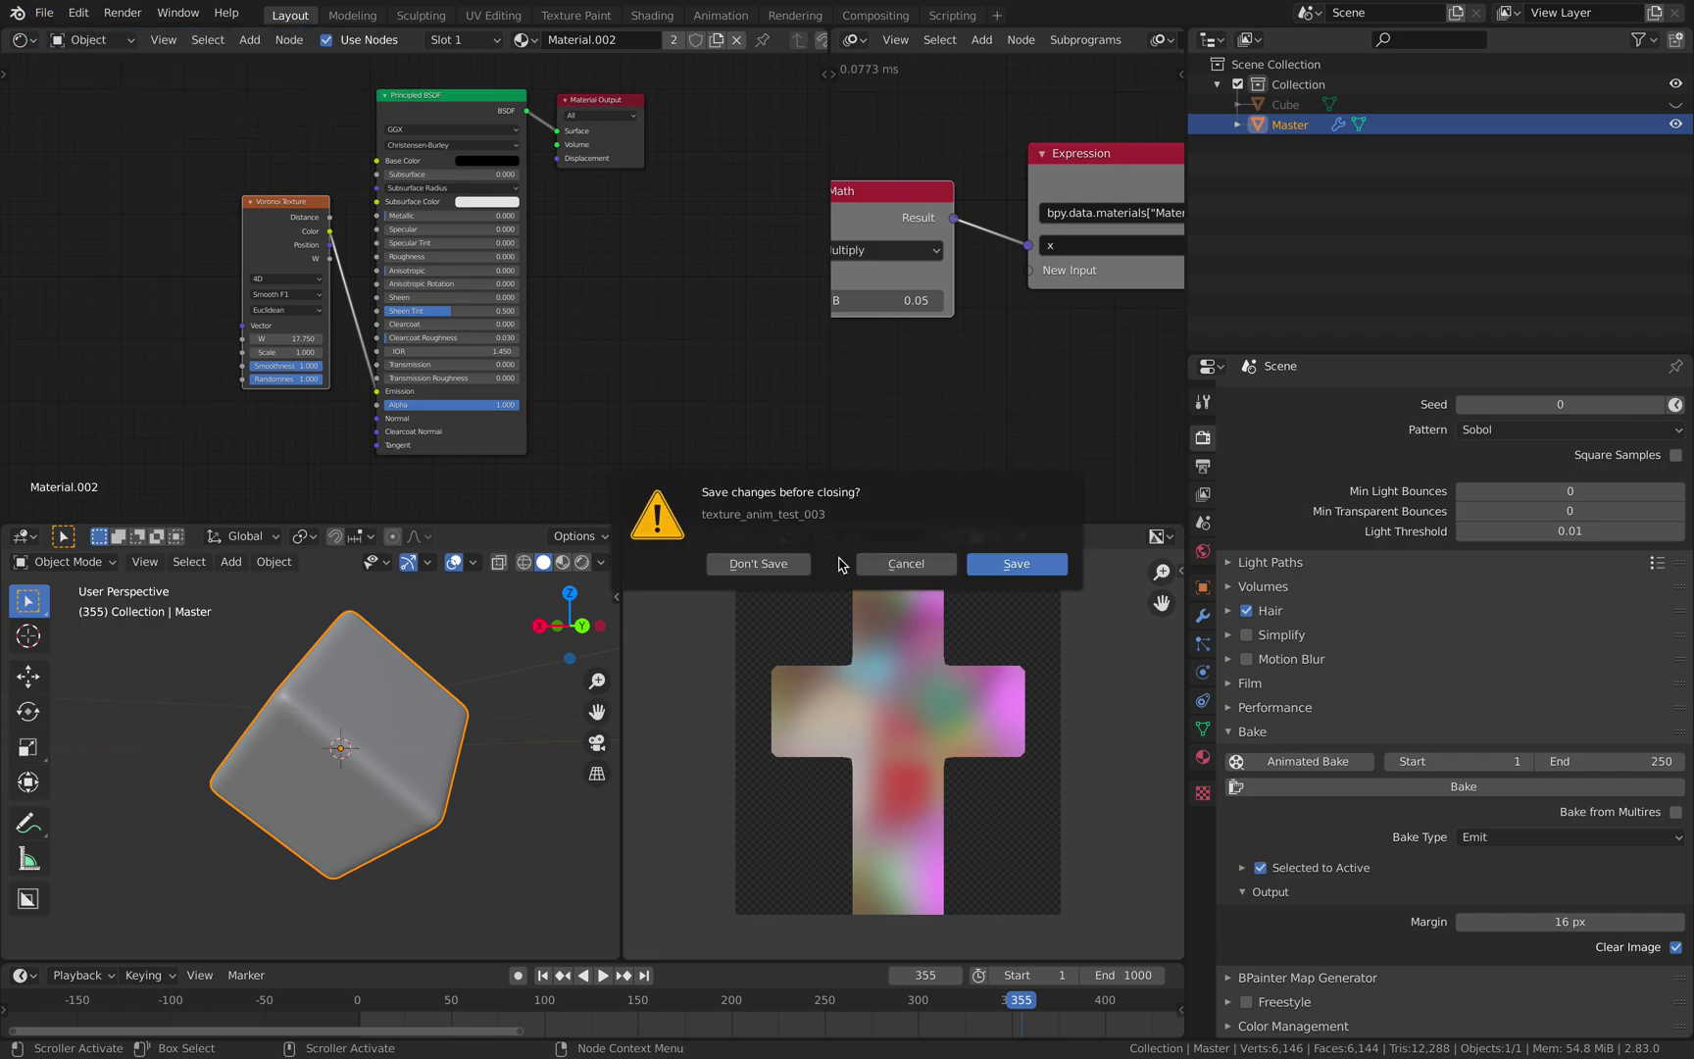
left_click(786, 565)
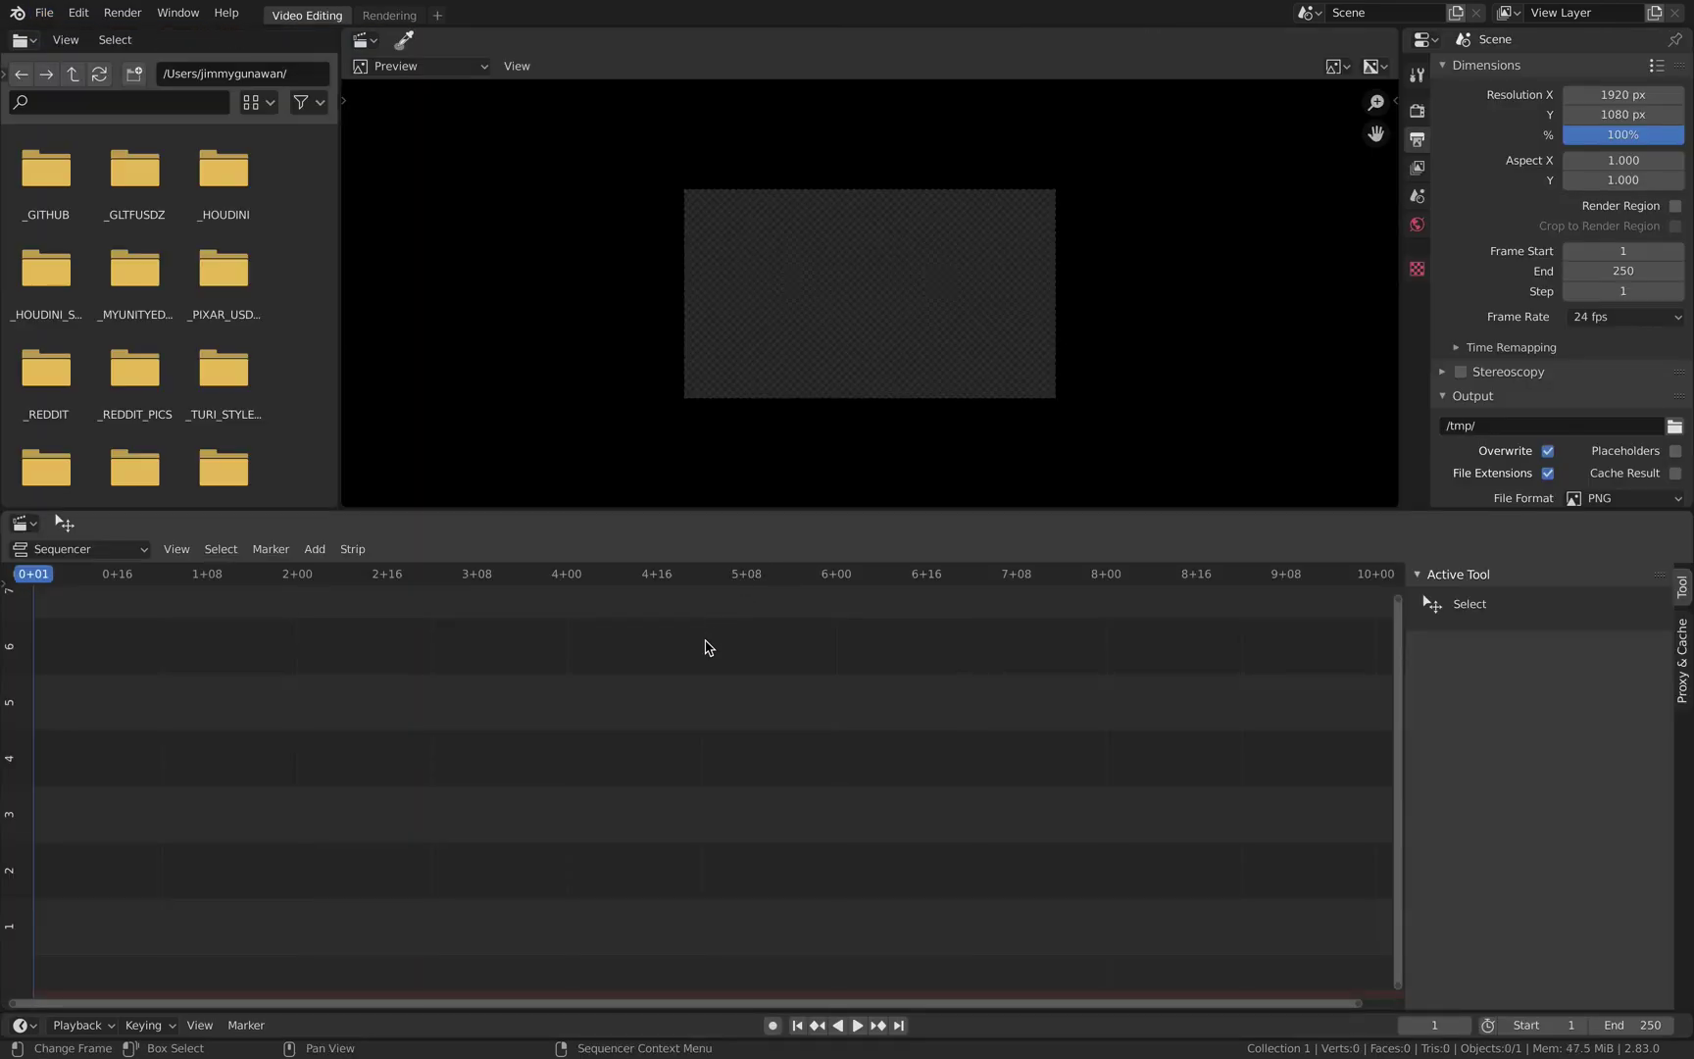
key("Home")
Try adding a movie strip from Desktop/New Folder/RENDER, then cancel it
key("shift+a")
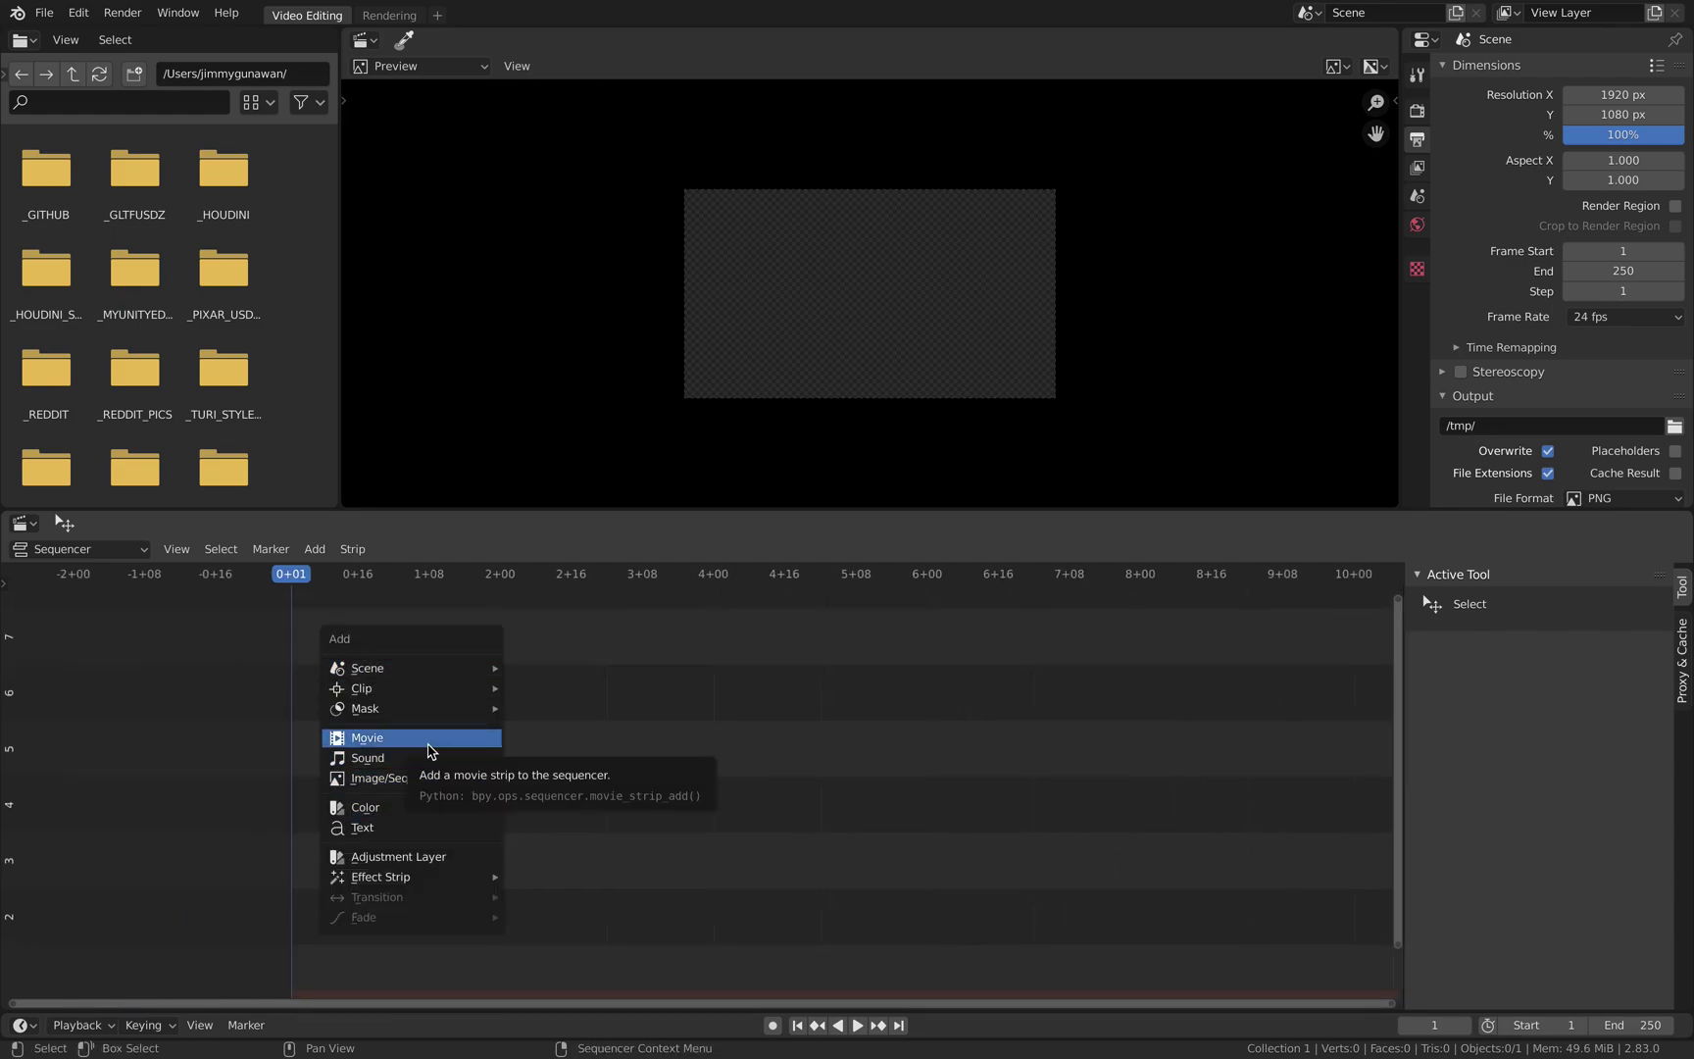
left_click(428, 738)
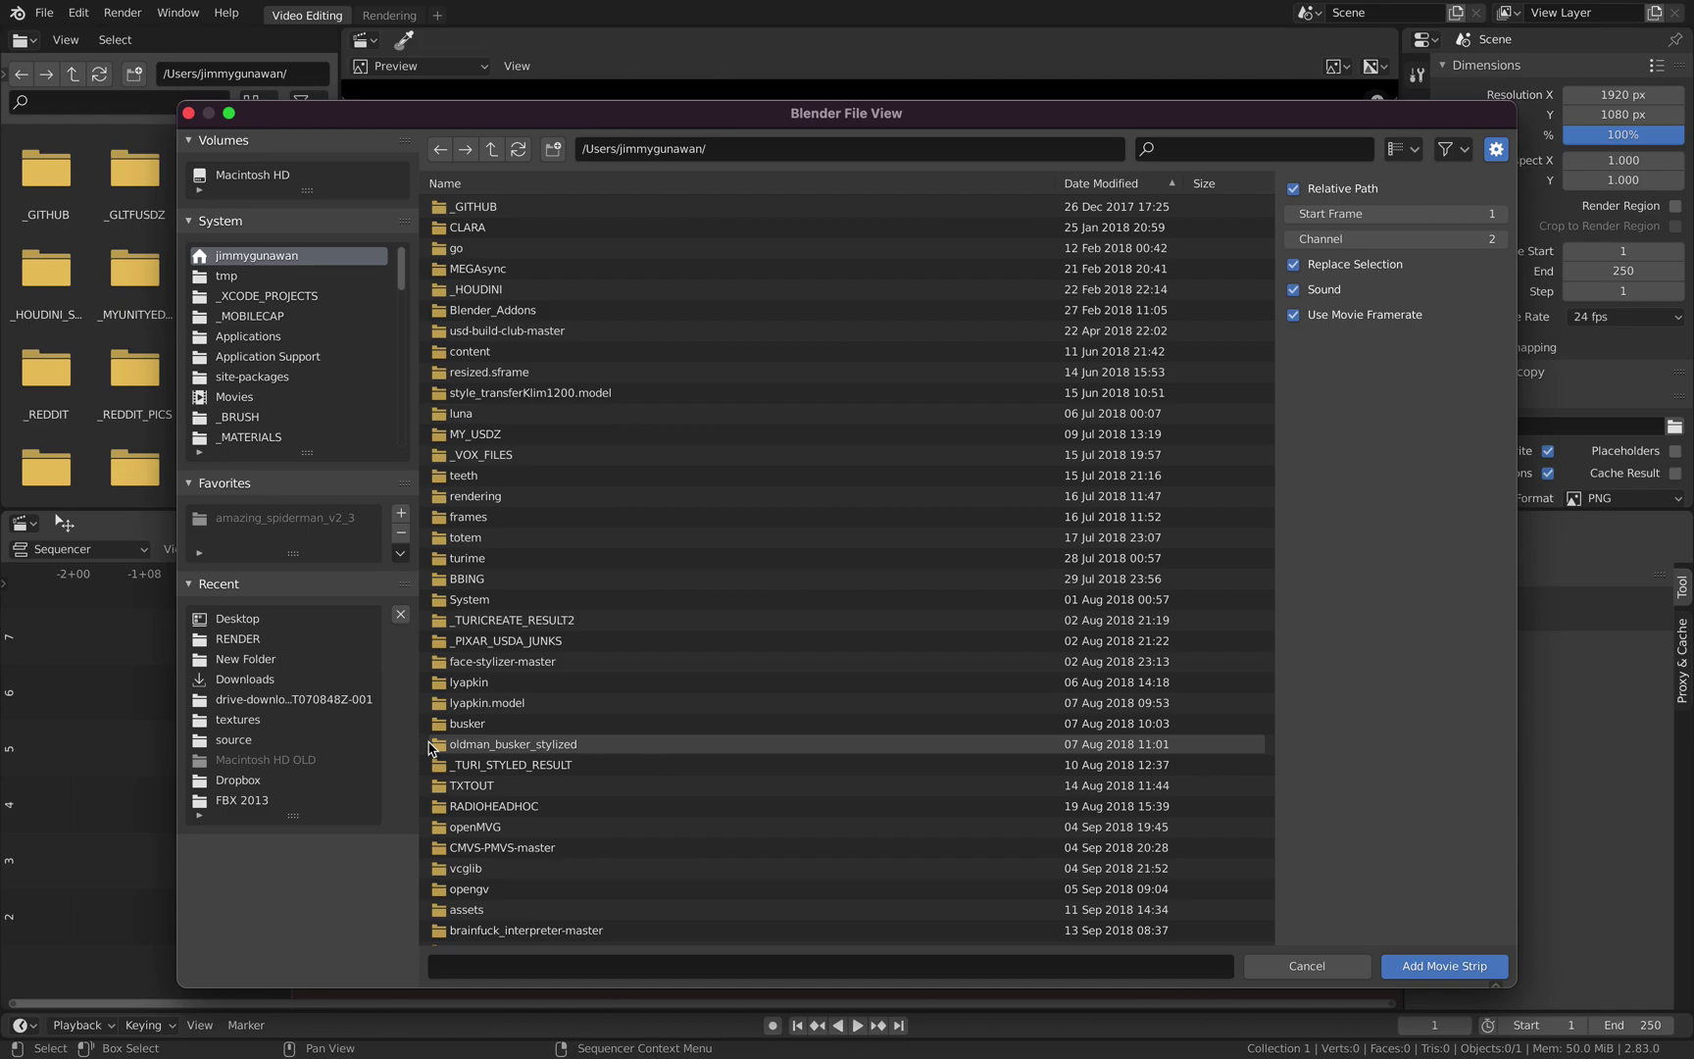
scroll(315, 410, "down", 2)
left_click(311, 399)
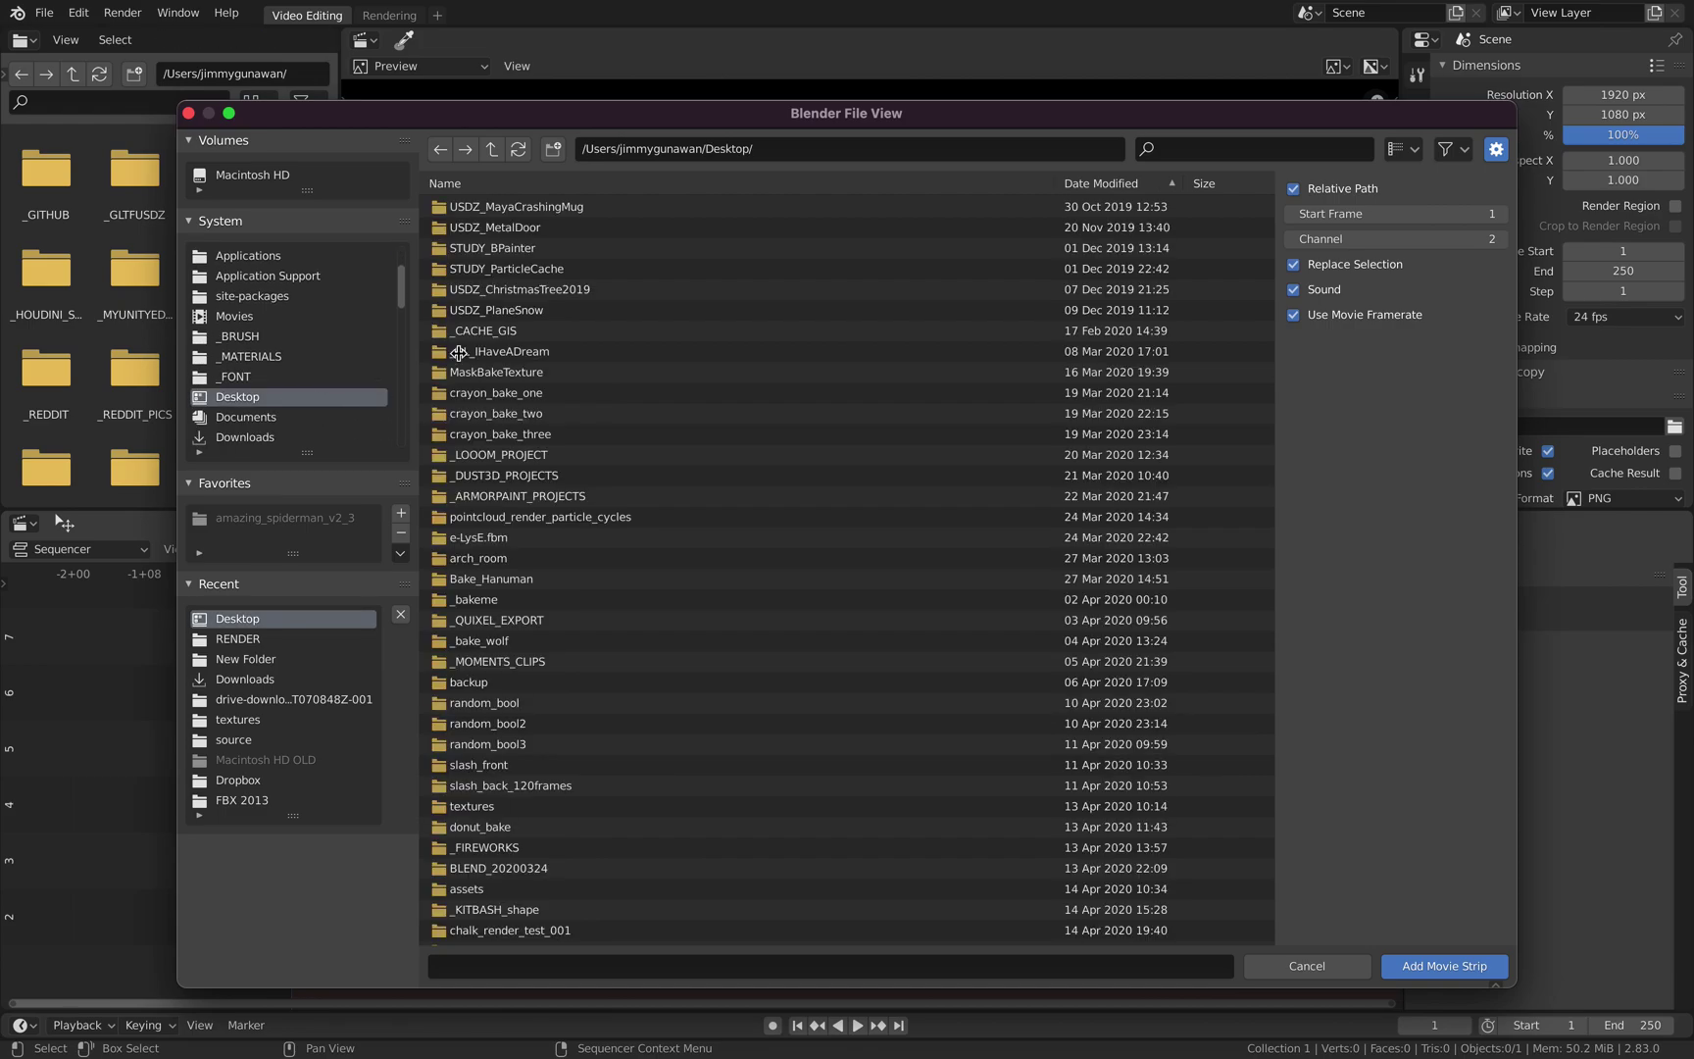
left_click(1069, 186)
double_click(530, 206)
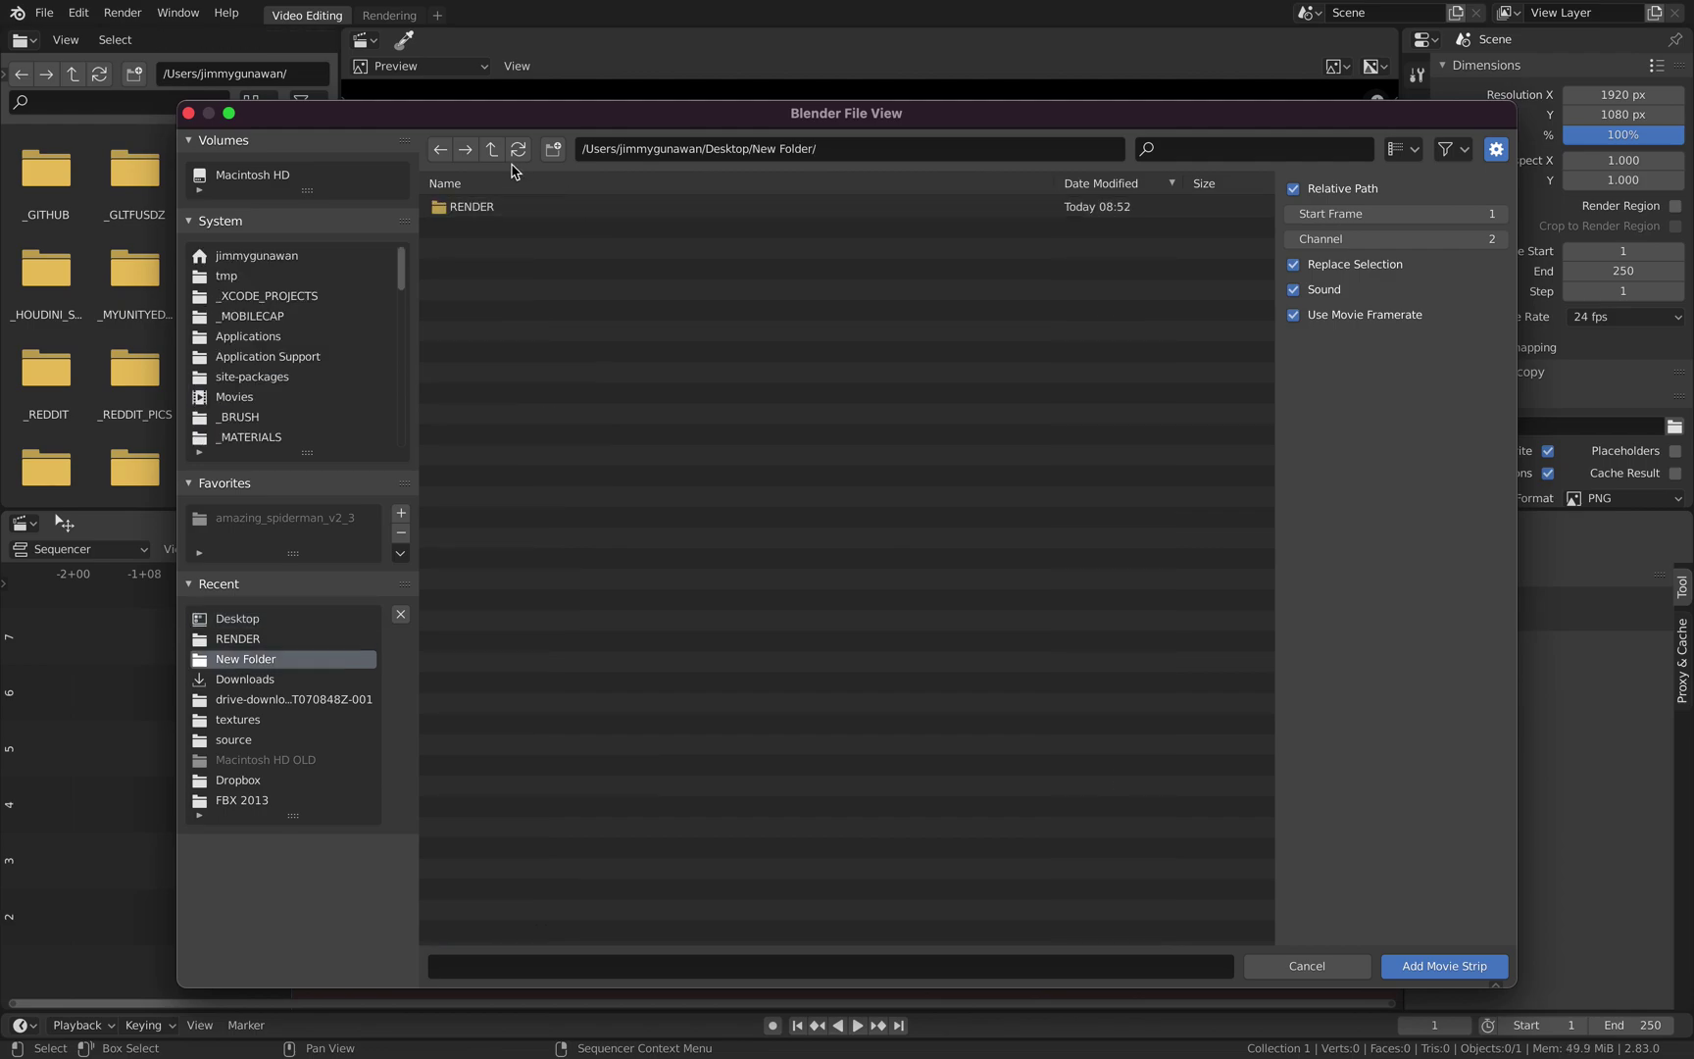
double_click(536, 208)
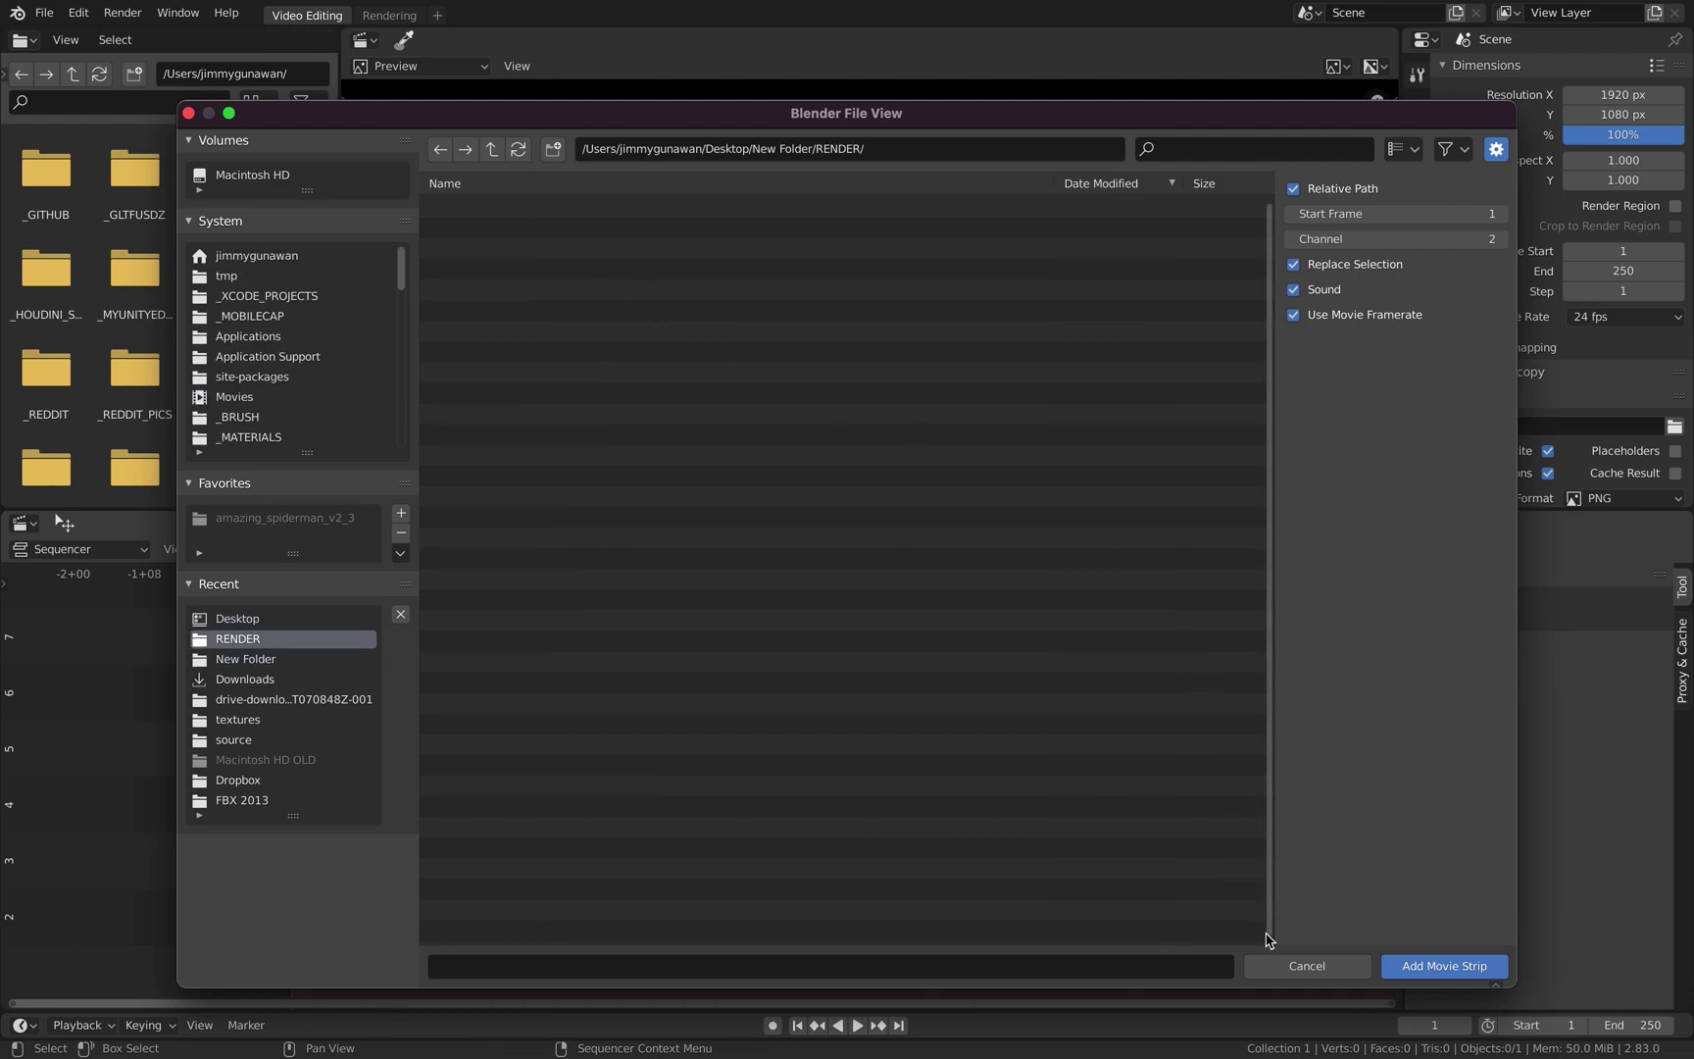
left_click(1285, 966)
Add all baked PNG frames in Desktop/New Folder/RENDER as an image strip and scrub through them
key("shift+a")
left_click(383, 799)
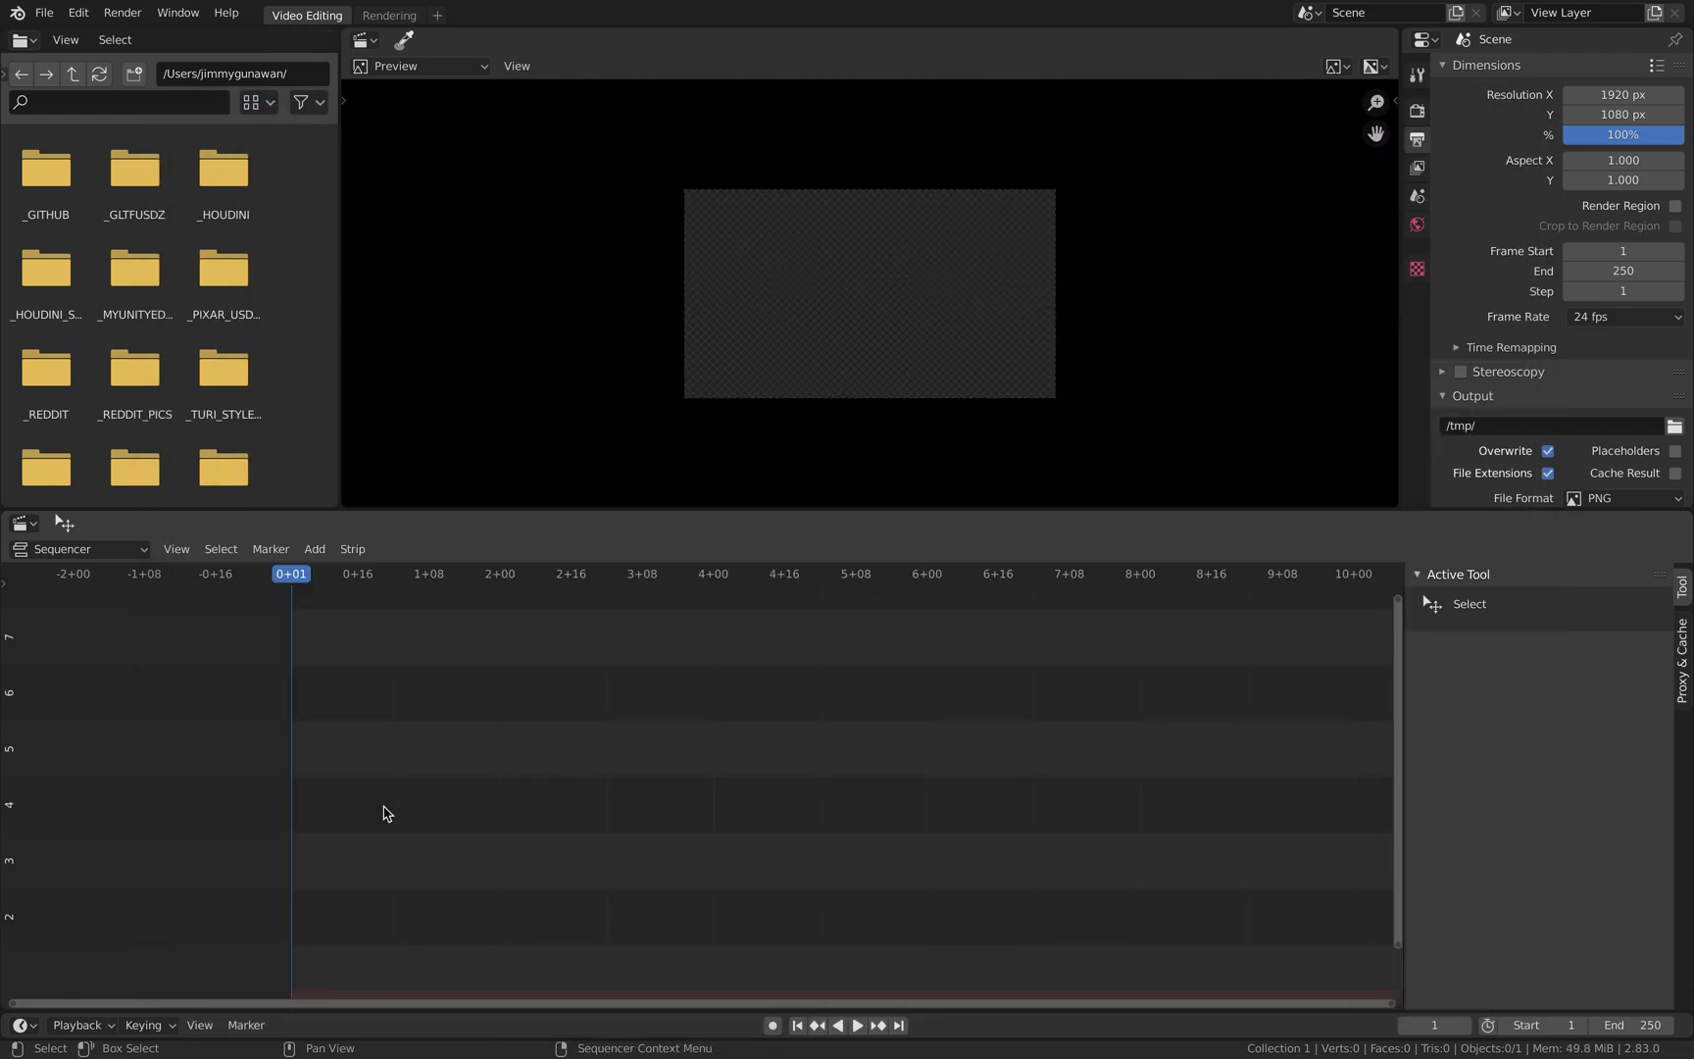
double_click(547, 209)
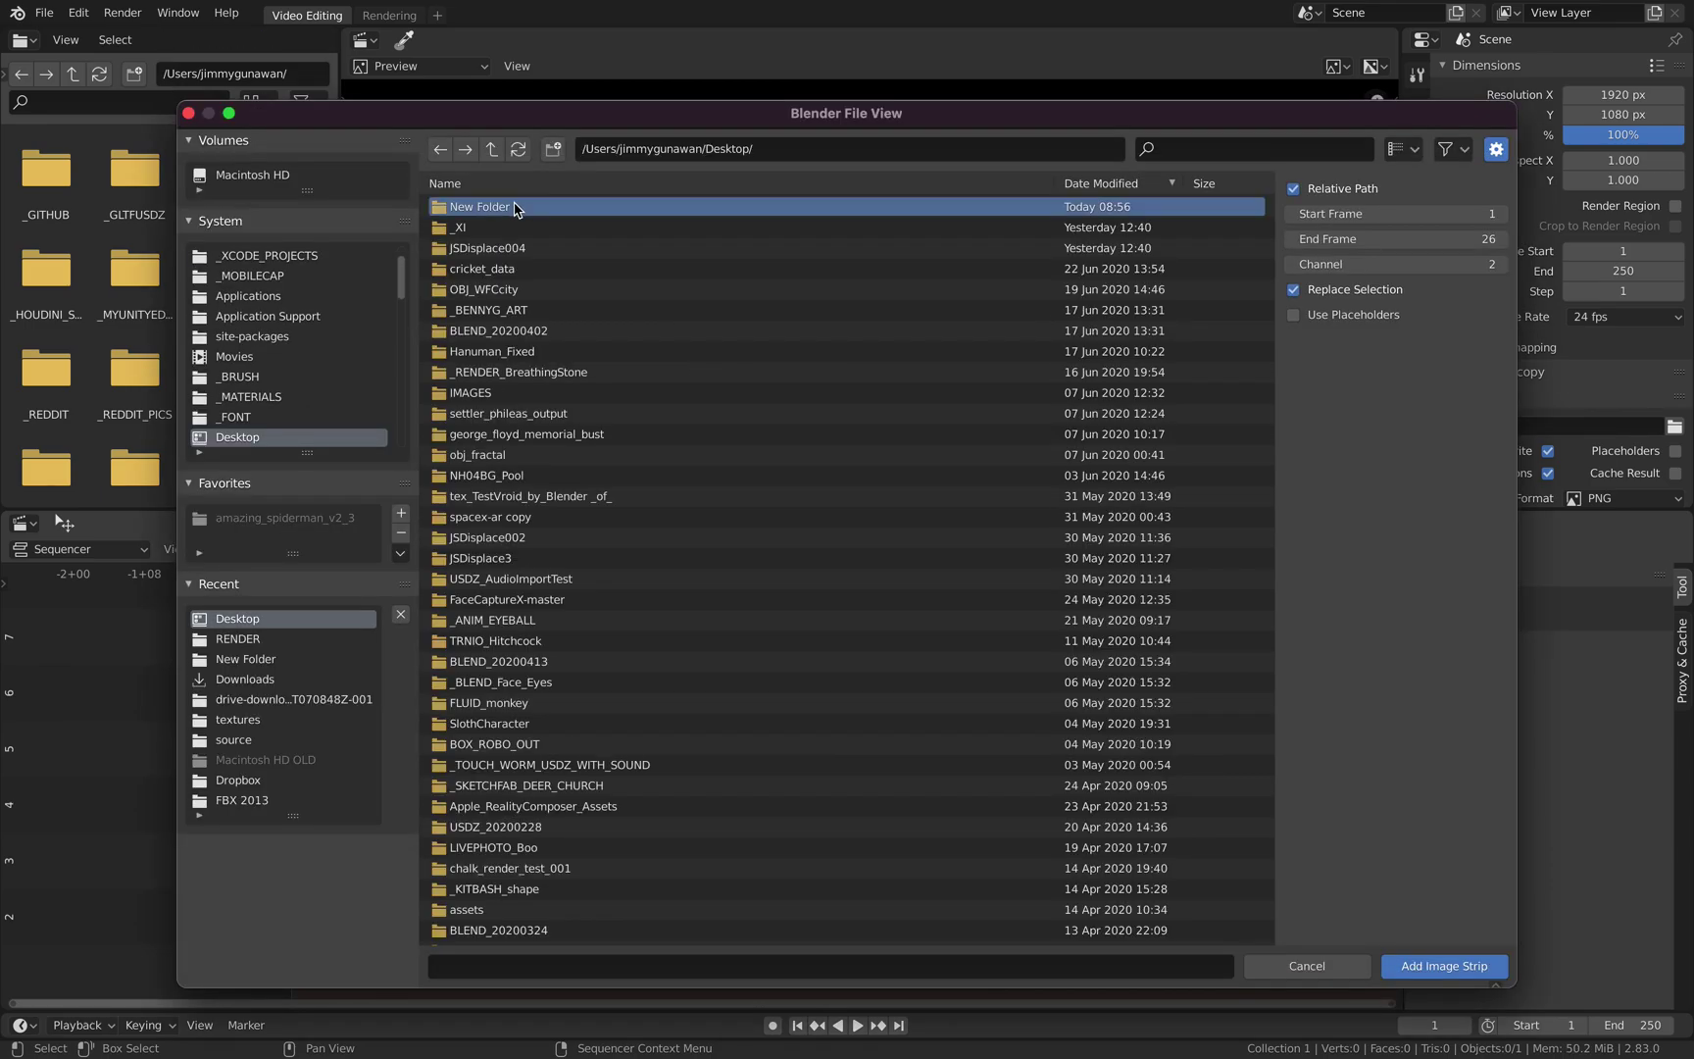
double_click(509, 207)
double_click(461, 207)
key("a")
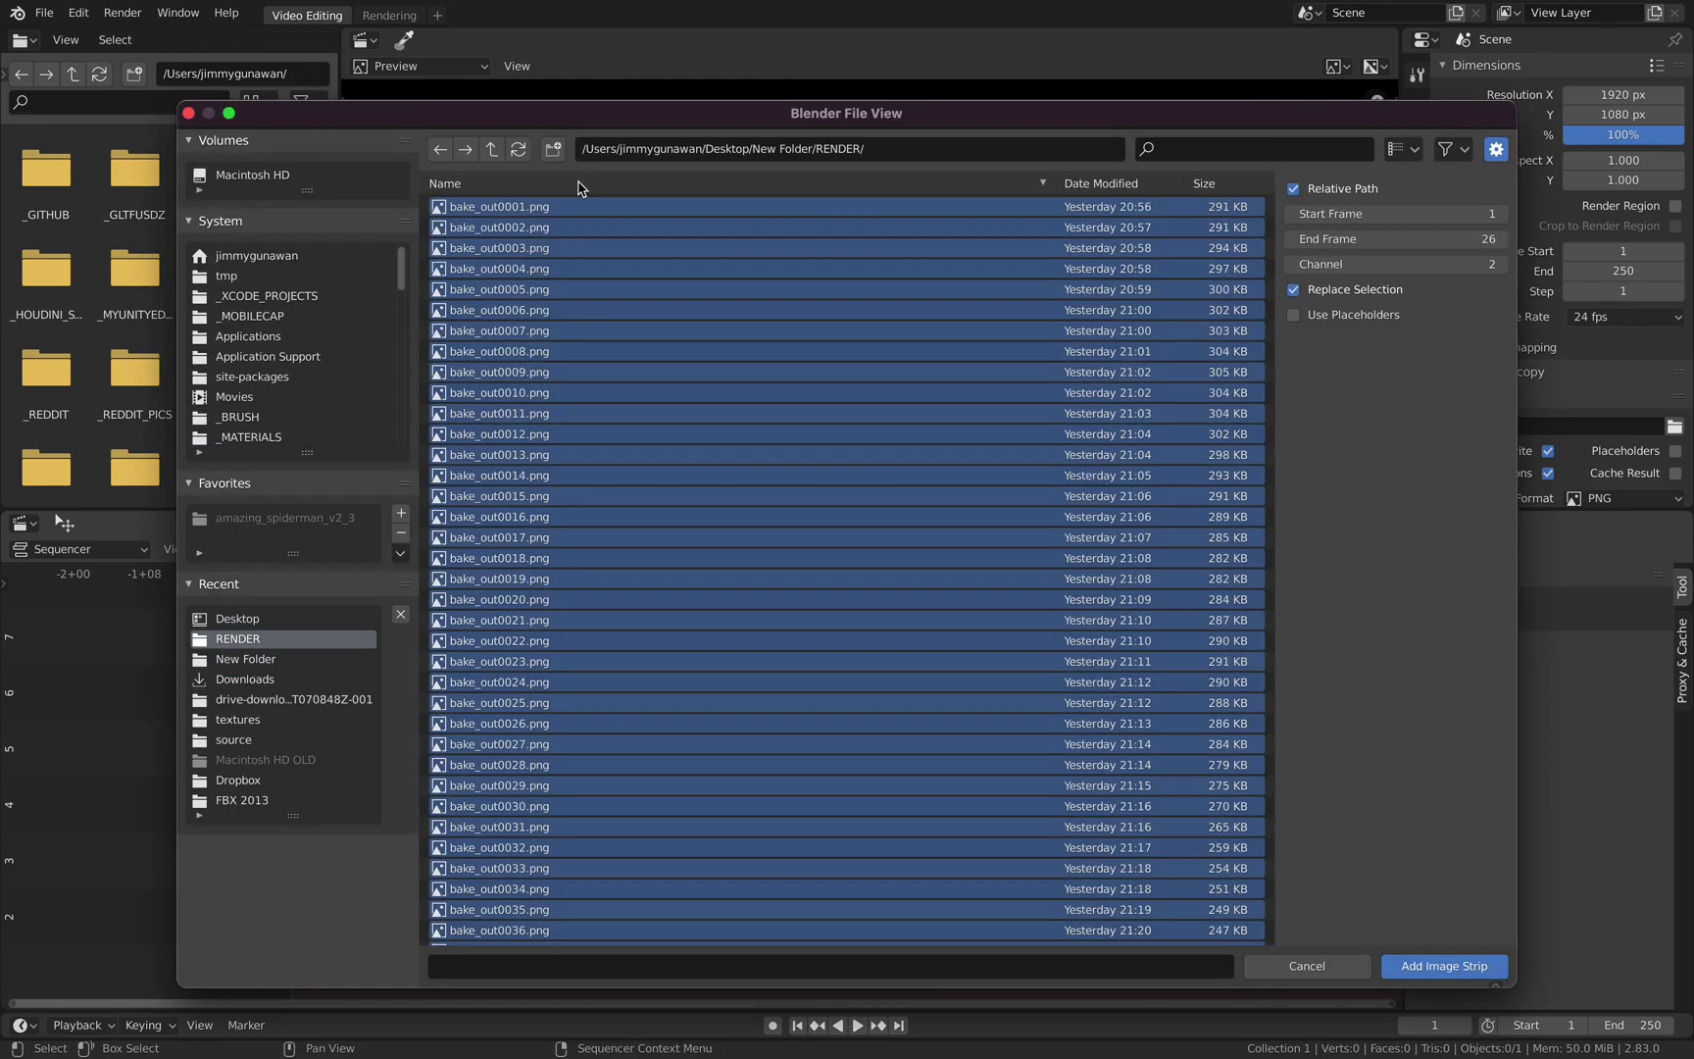
key("Return")
left_click_drag(372, 574, 624, 574)
Set the output resolution to 1024 × 1024 using a resolution preset
scroll(755, 402, "up", 2)
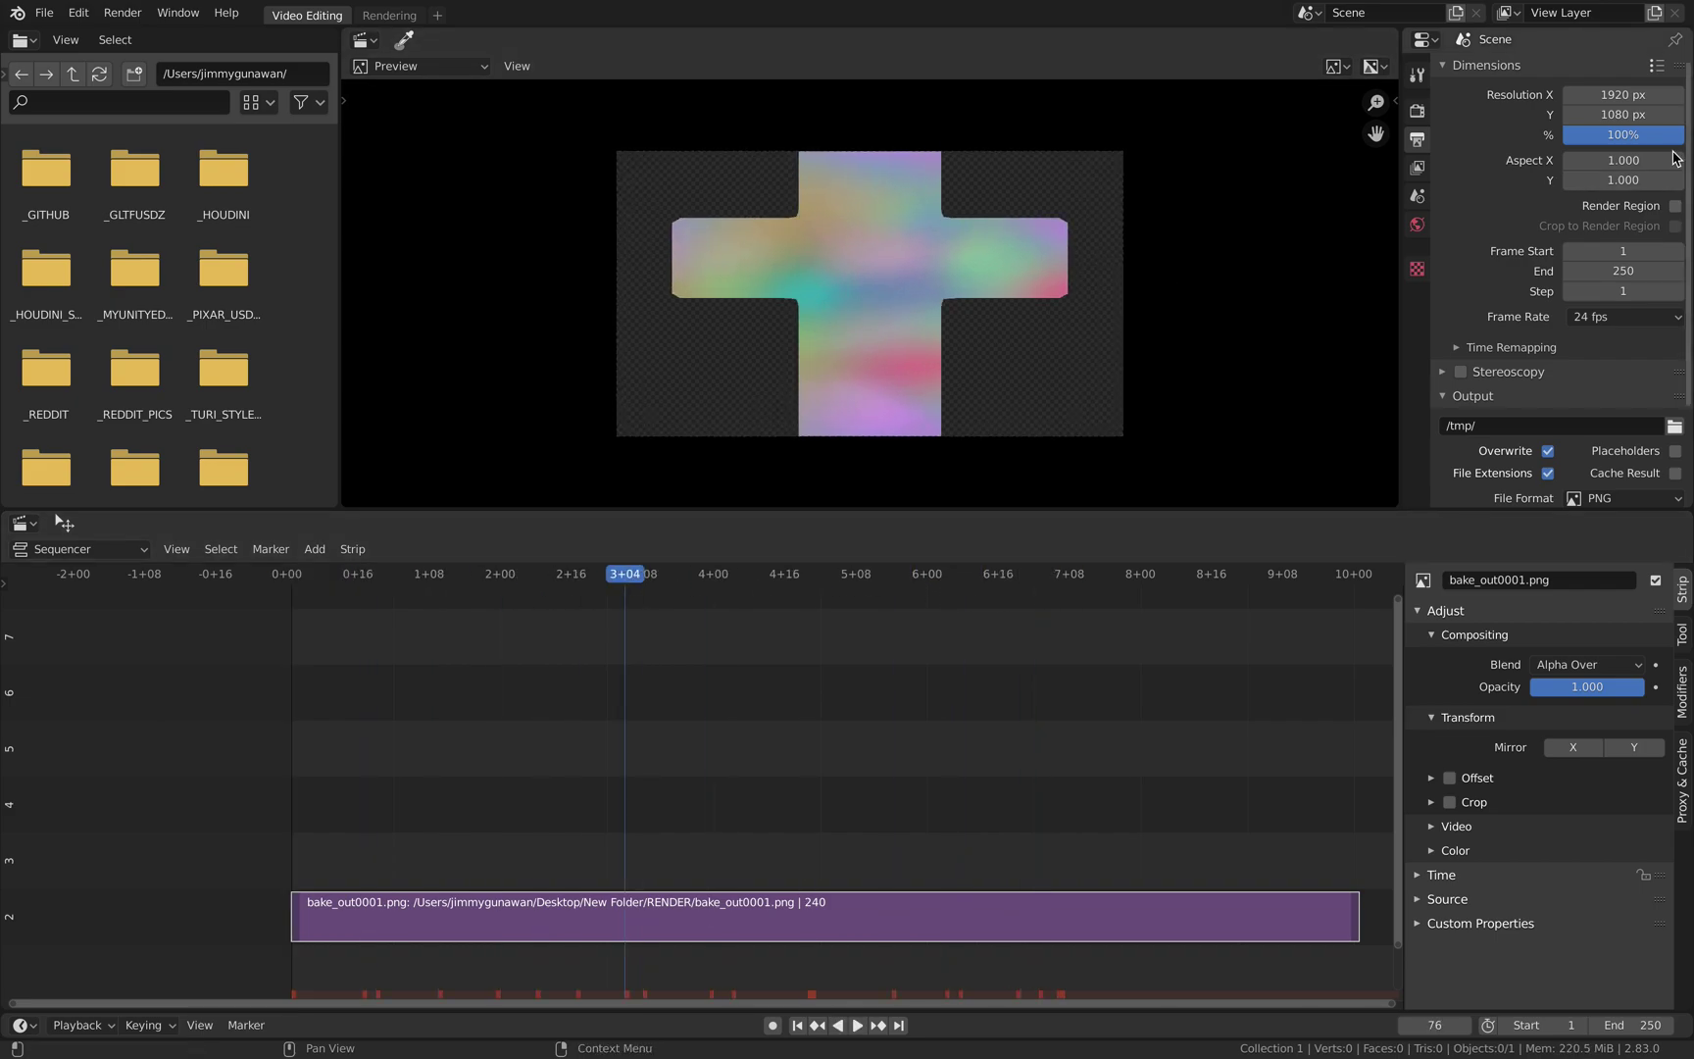
left_click_drag(1620, 94, 1620, 112)
type("1080")
key("Return")
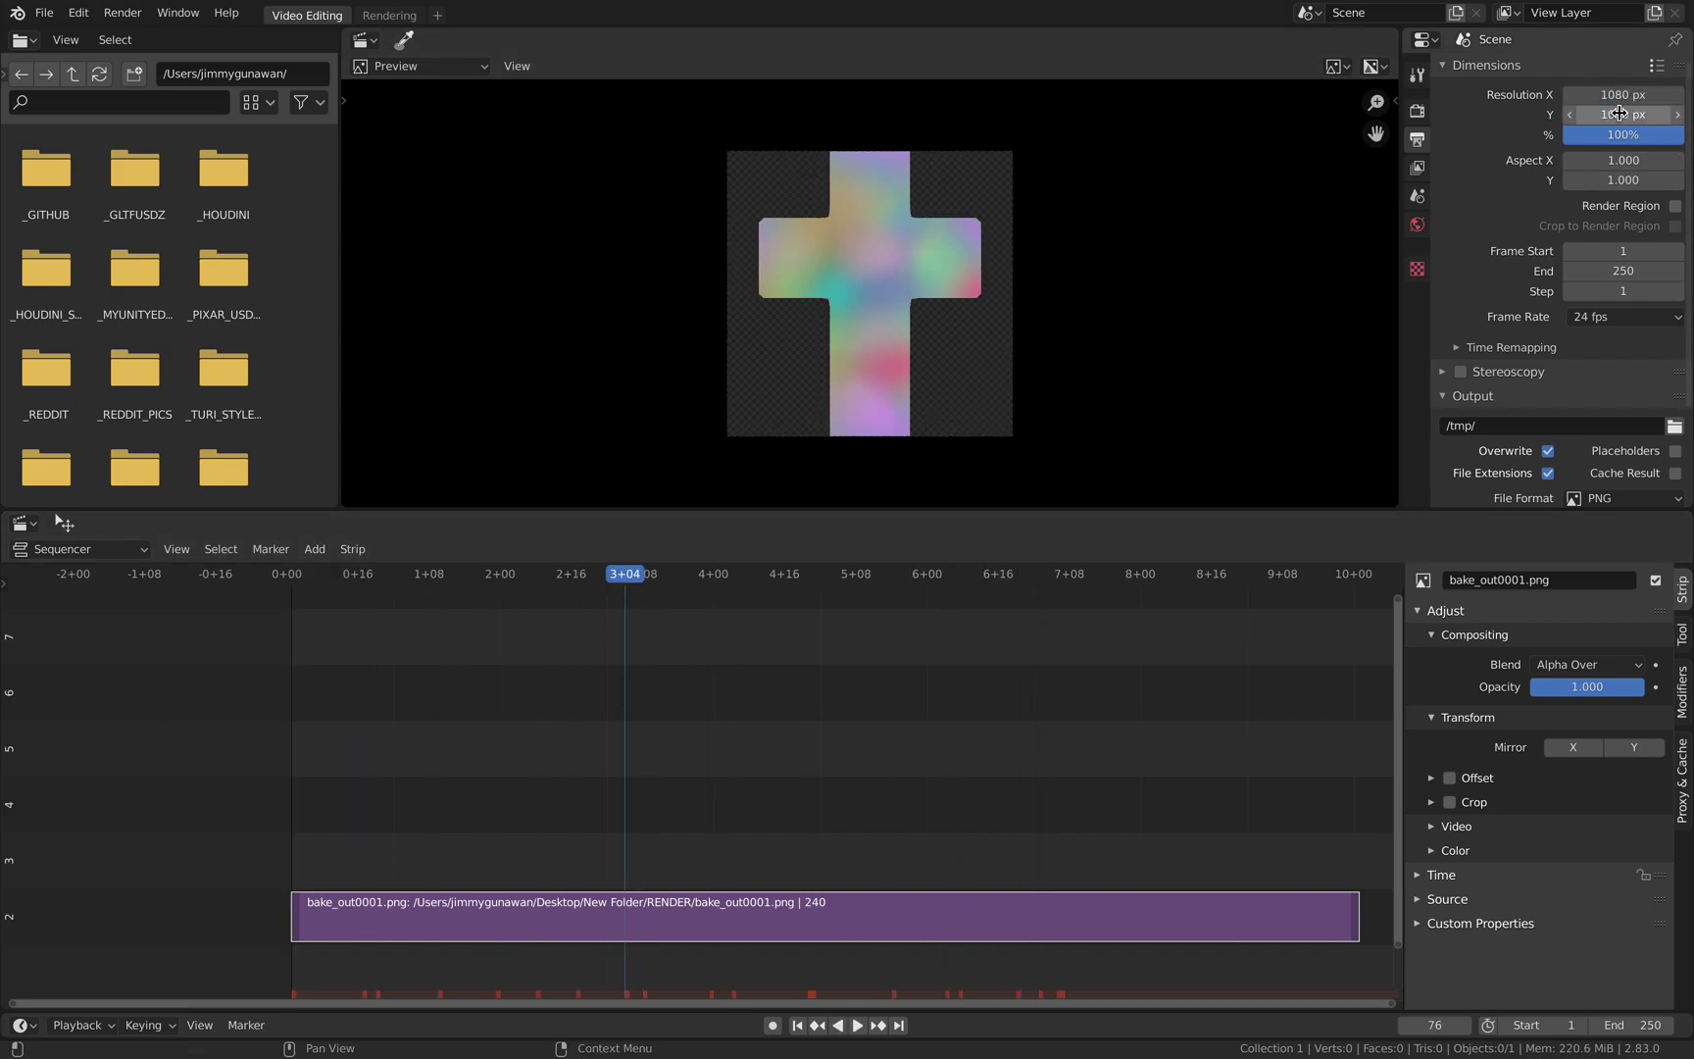
left_click(1657, 65)
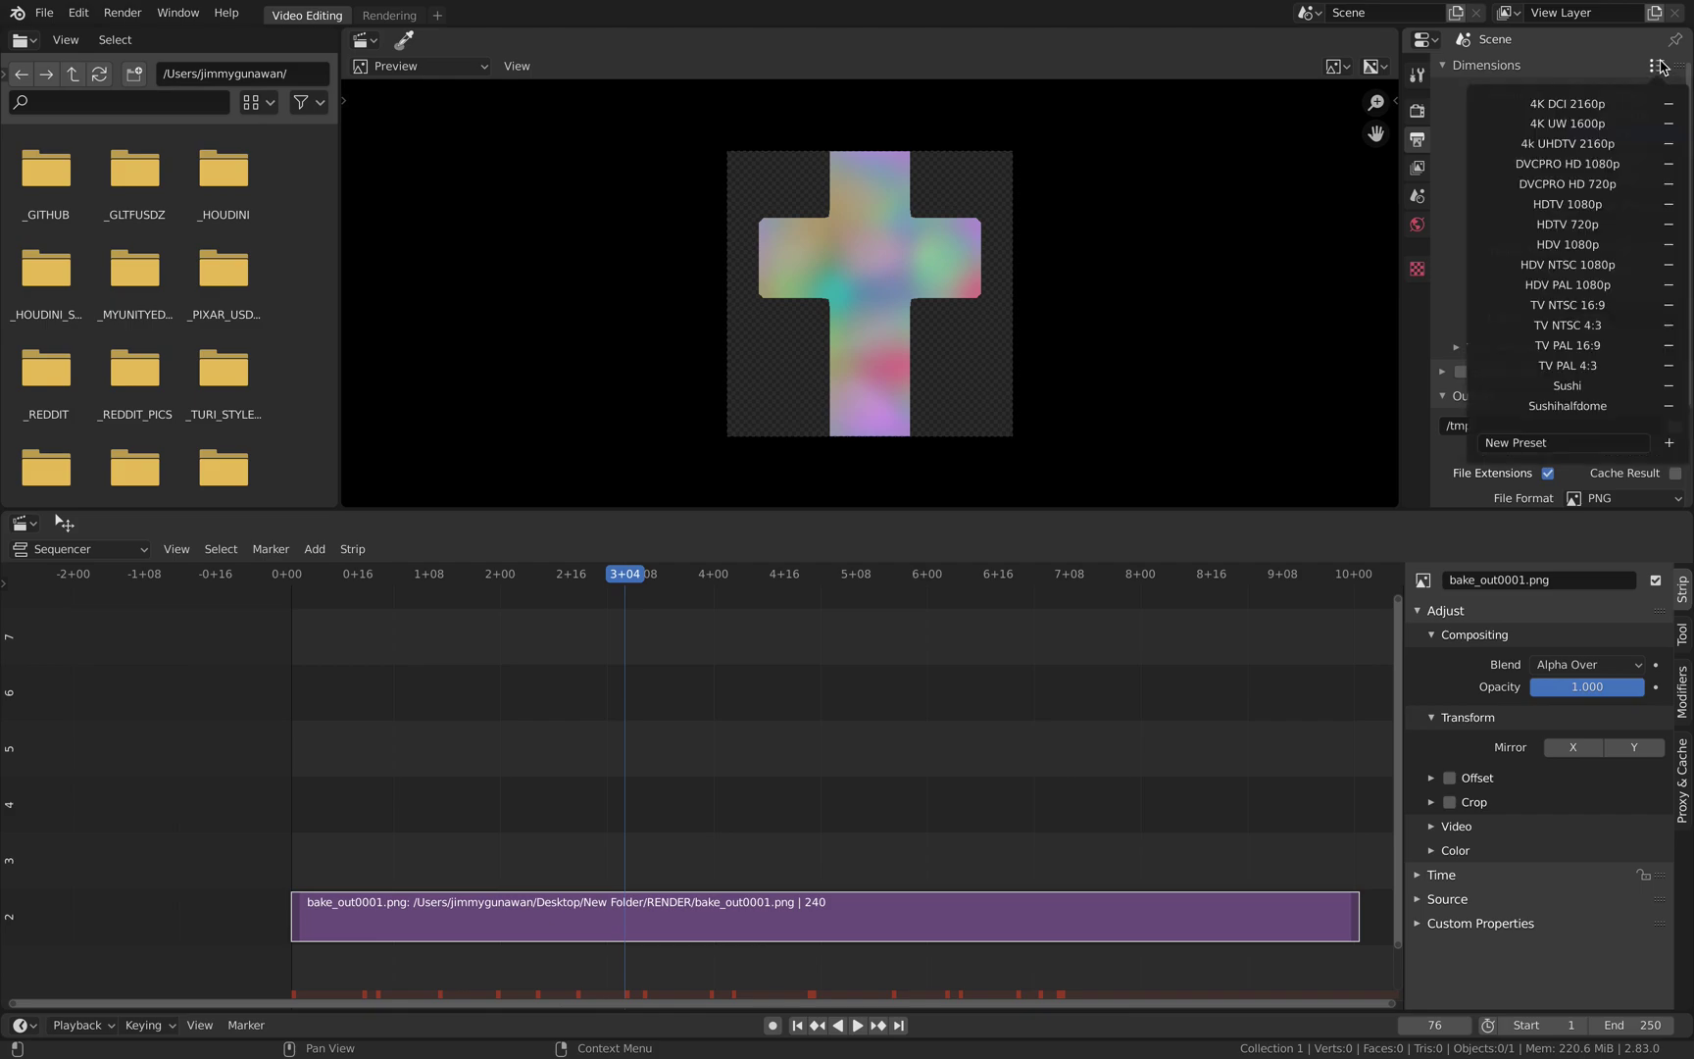
left_click(1567, 386)
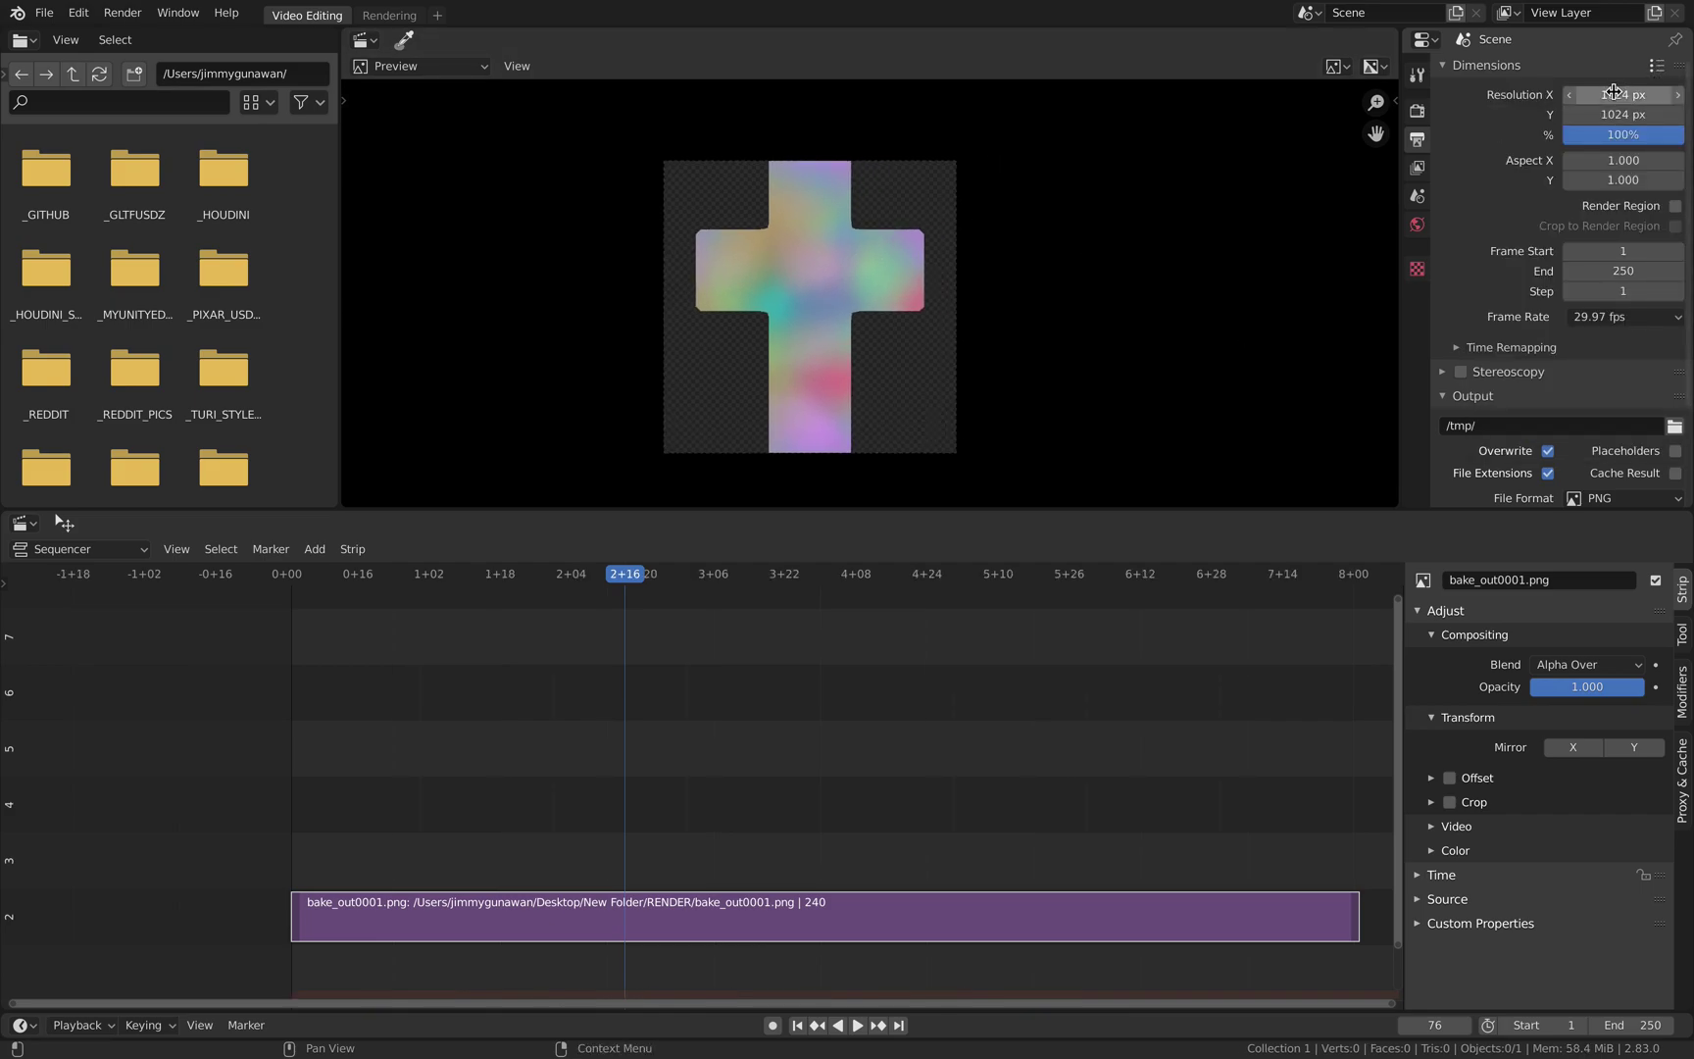
Set the scene's end frame to 240 and its frame rate to 24 fps
left_click_drag(1691, 208, 1691, 242)
left_click(1613, 221)
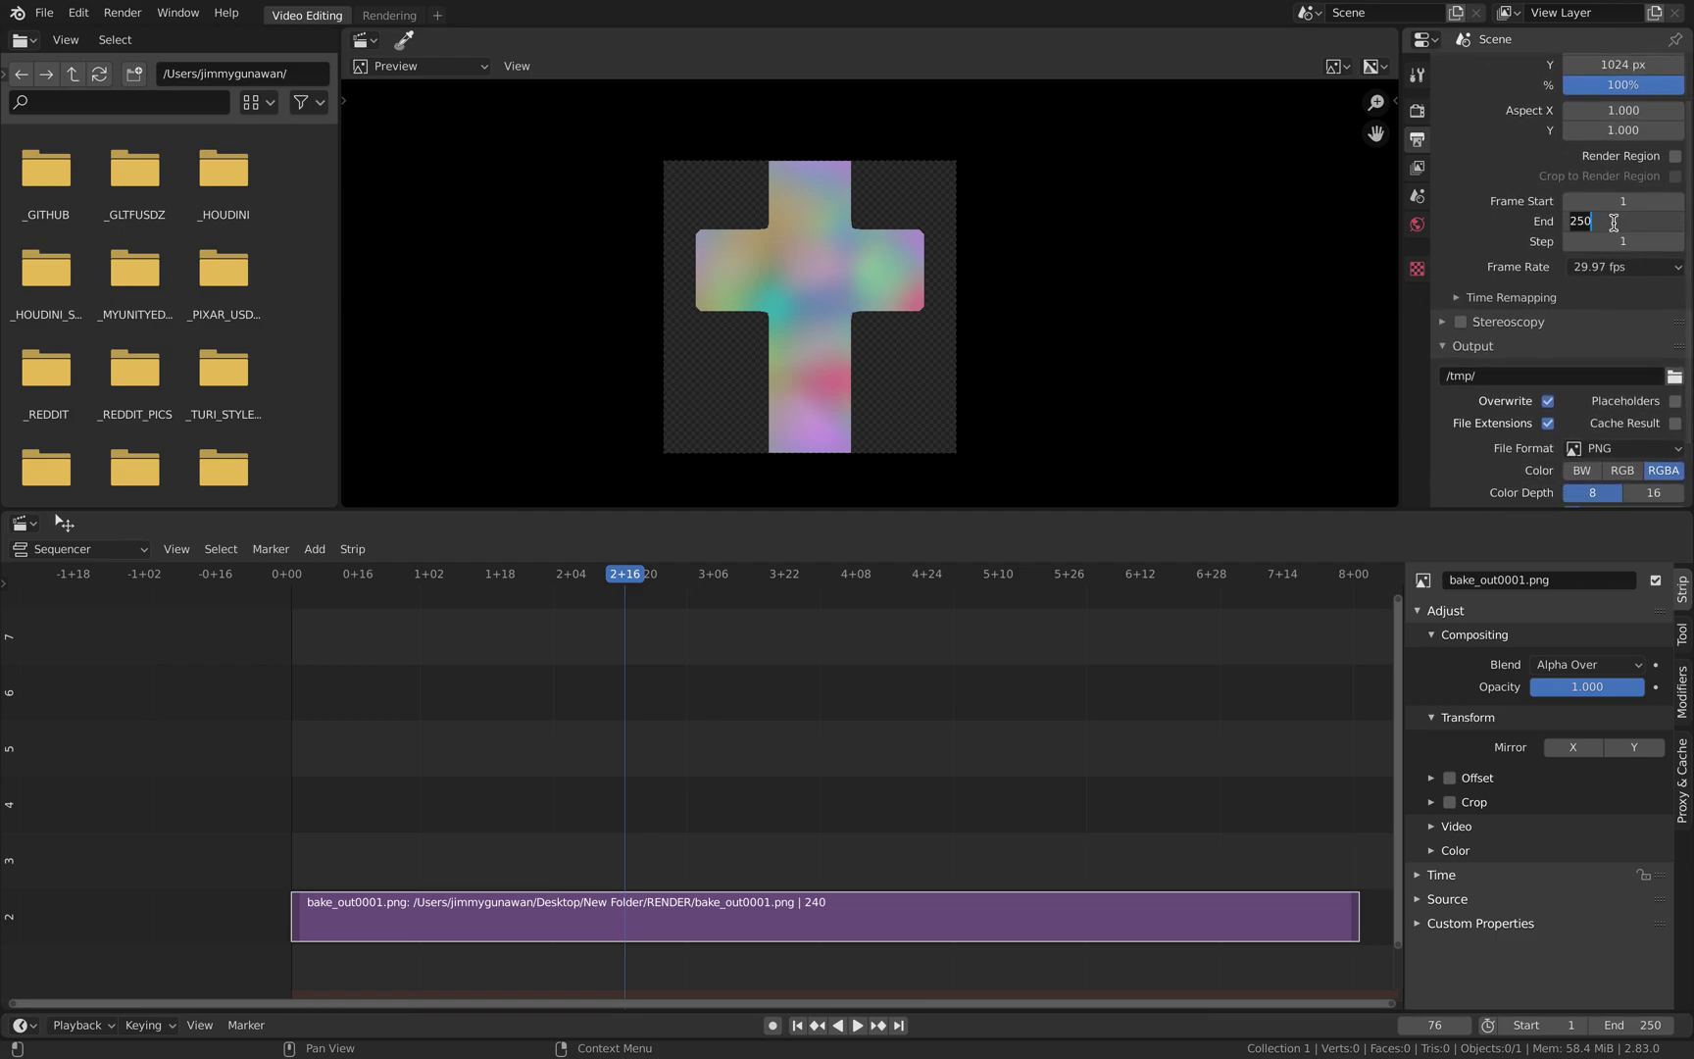
type("240")
key("Return")
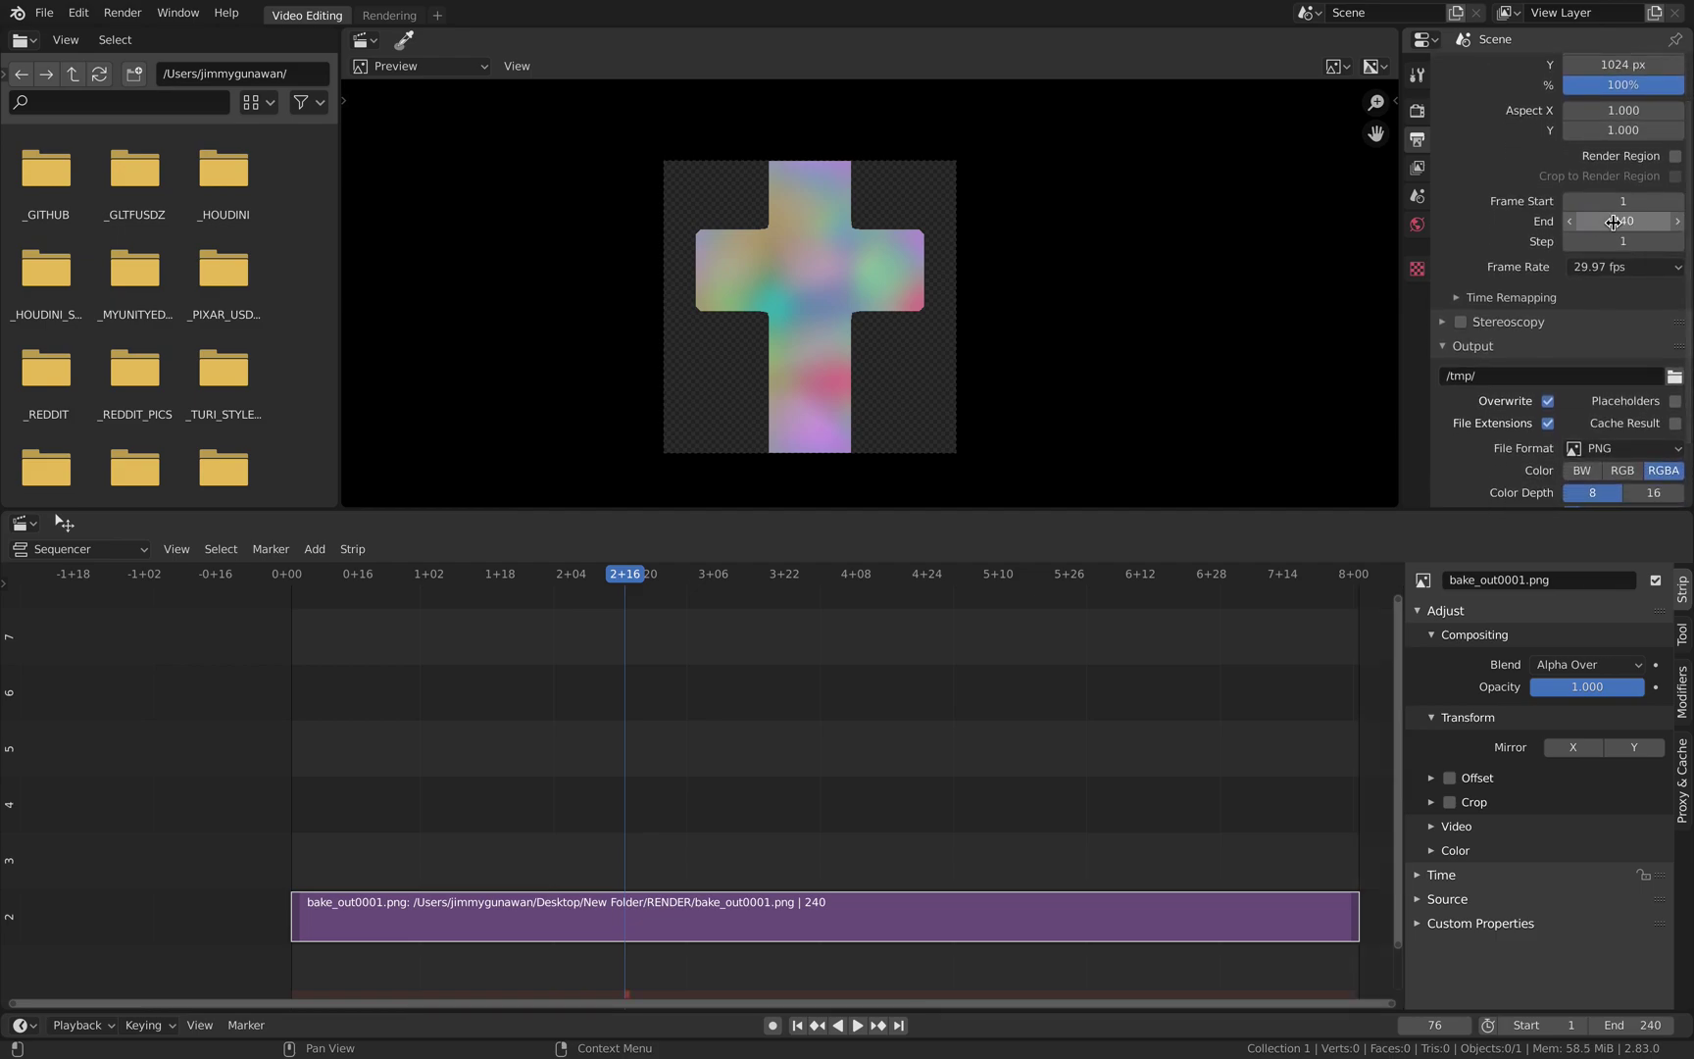
left_click(1625, 267)
left_click(1618, 310)
scroll(1690, 370, "down", 2)
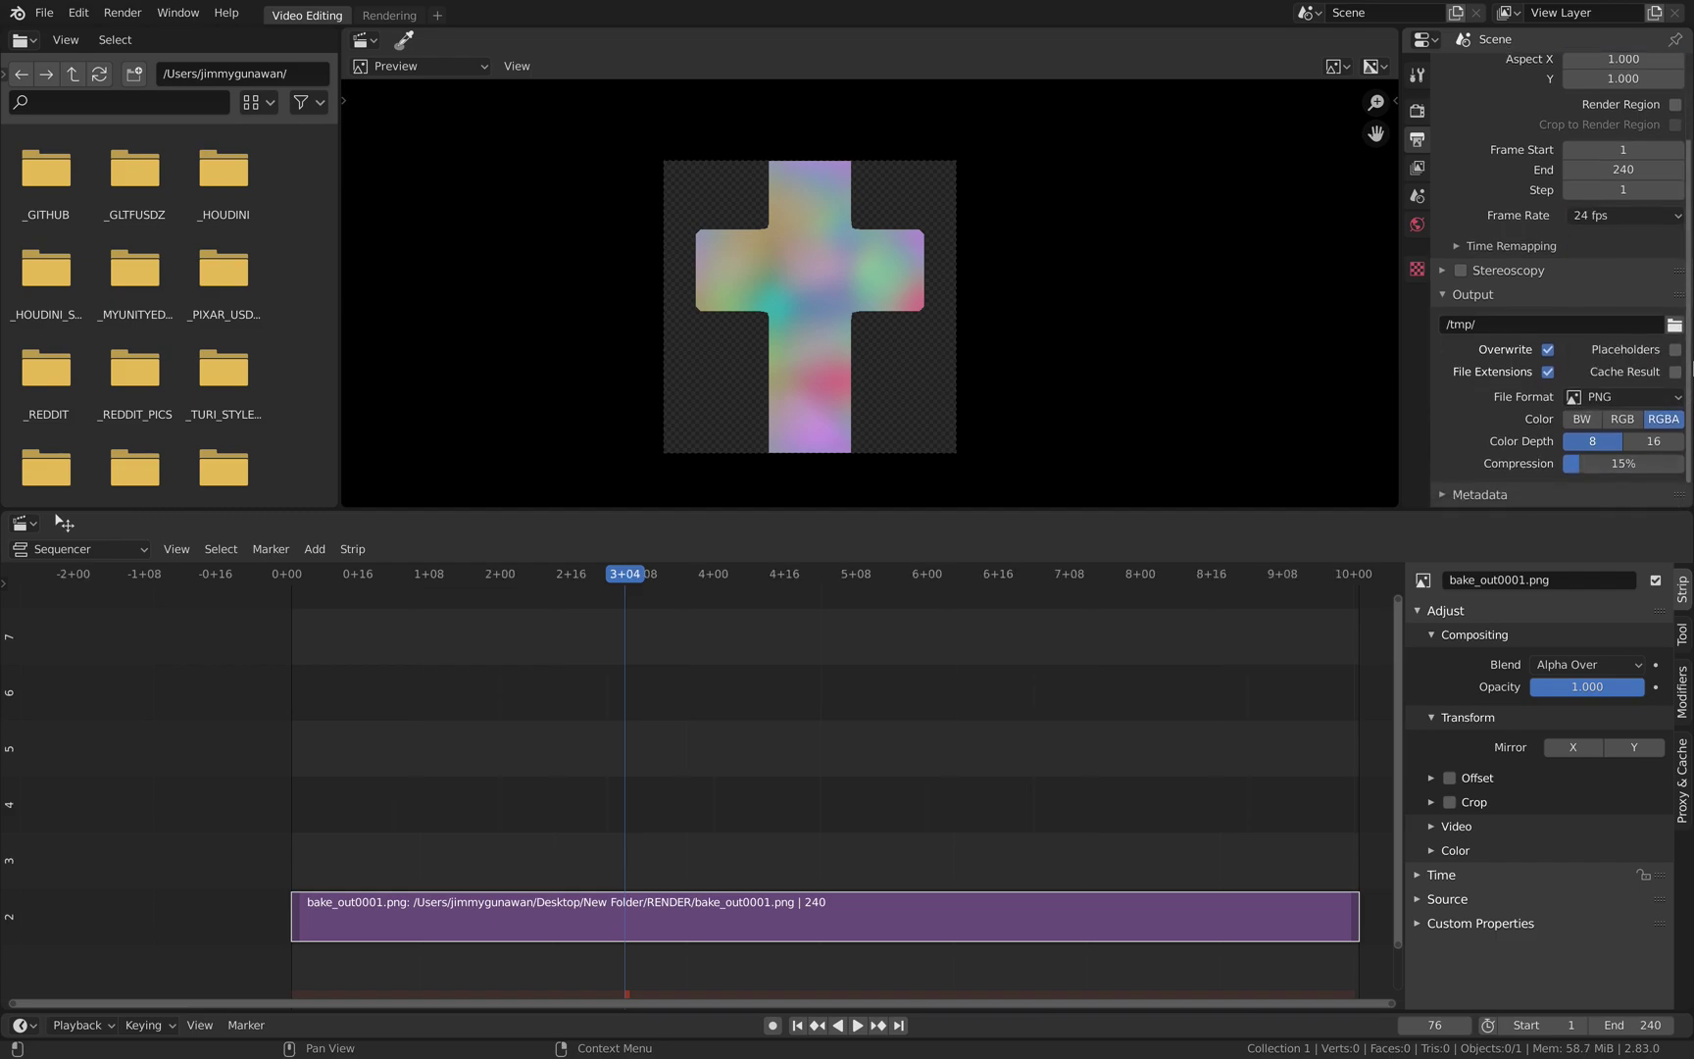
scroll(1690, 371, "down", 1)
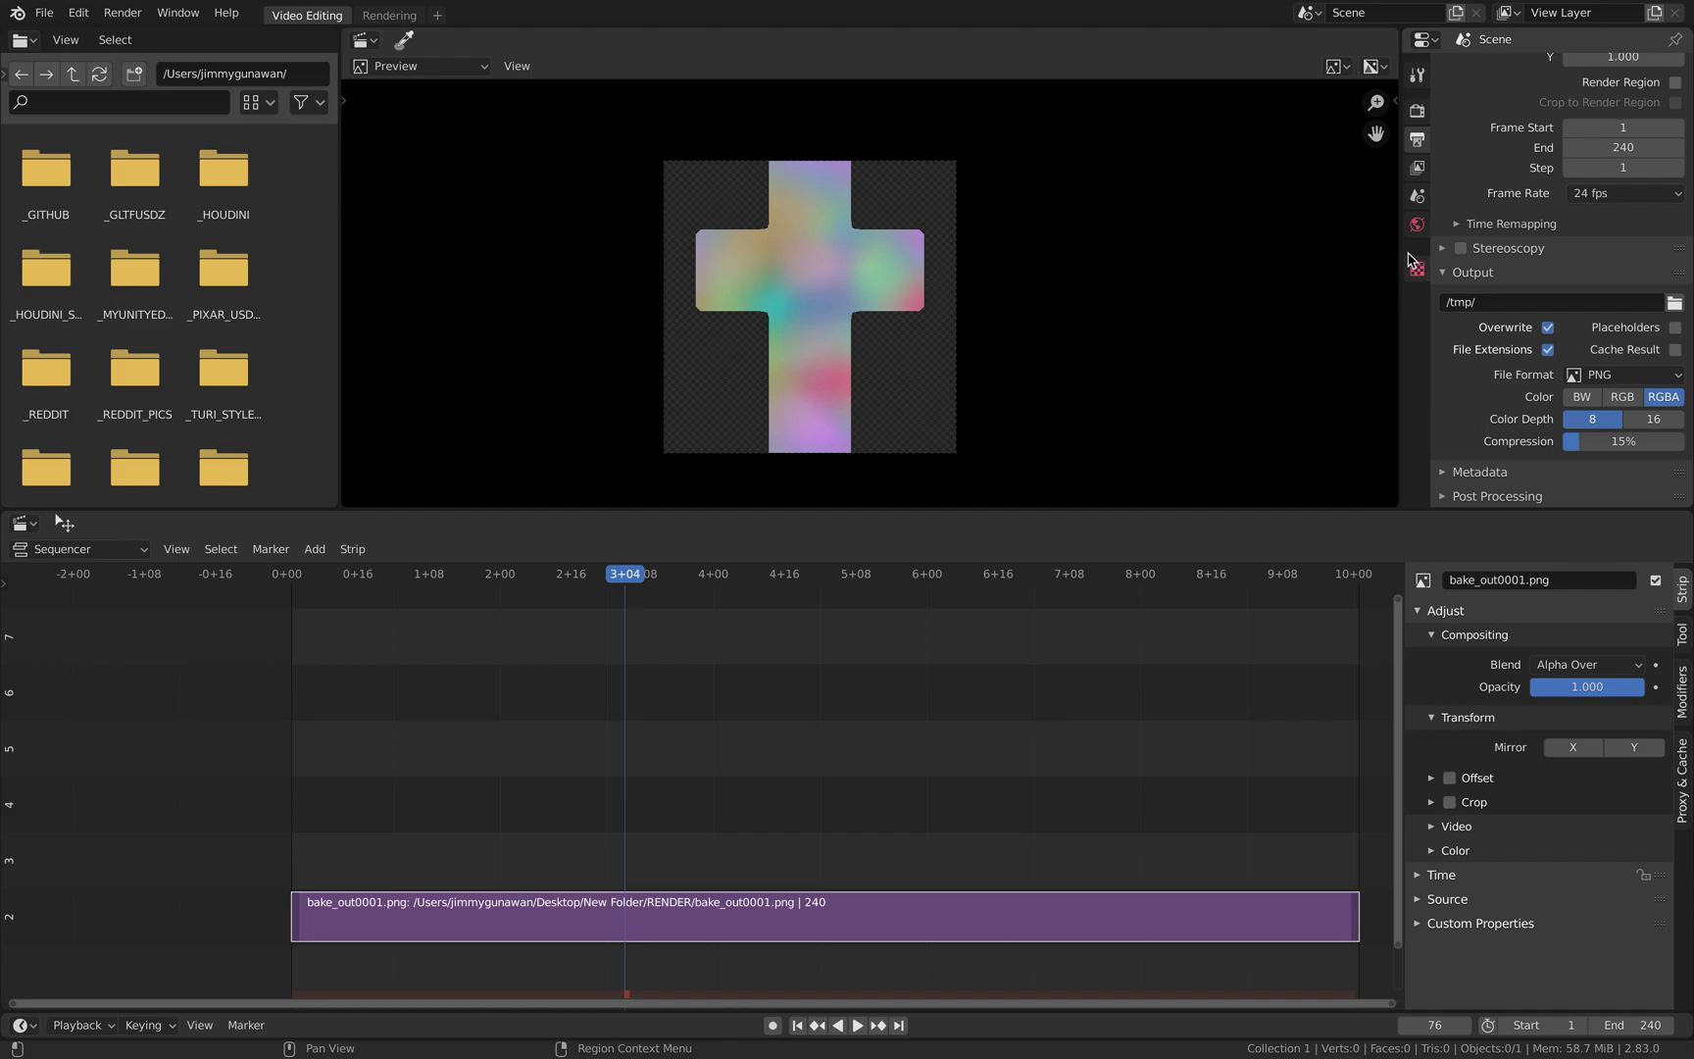
Switch the output file format to FFmpeg video
left_click_drag(1409, 260, 1288, 270)
scroll(1444, 291, "up", 5)
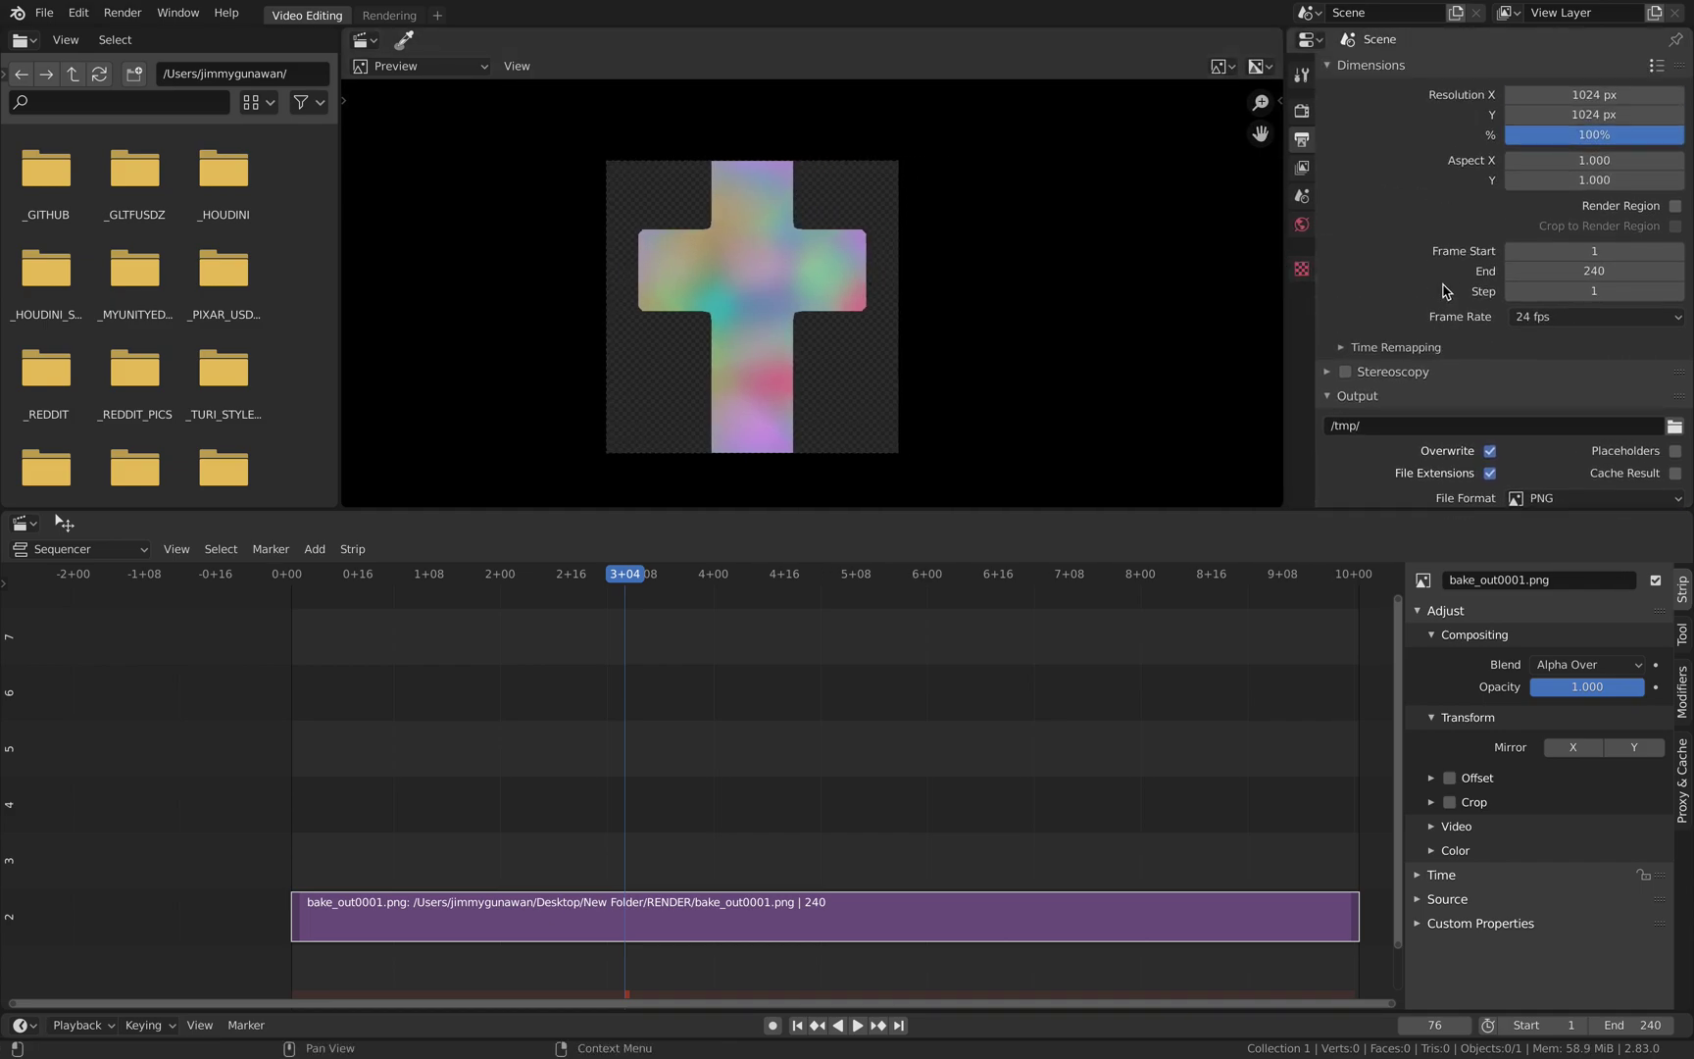
scroll(1361, 77, "down", 5)
left_click(1302, 111)
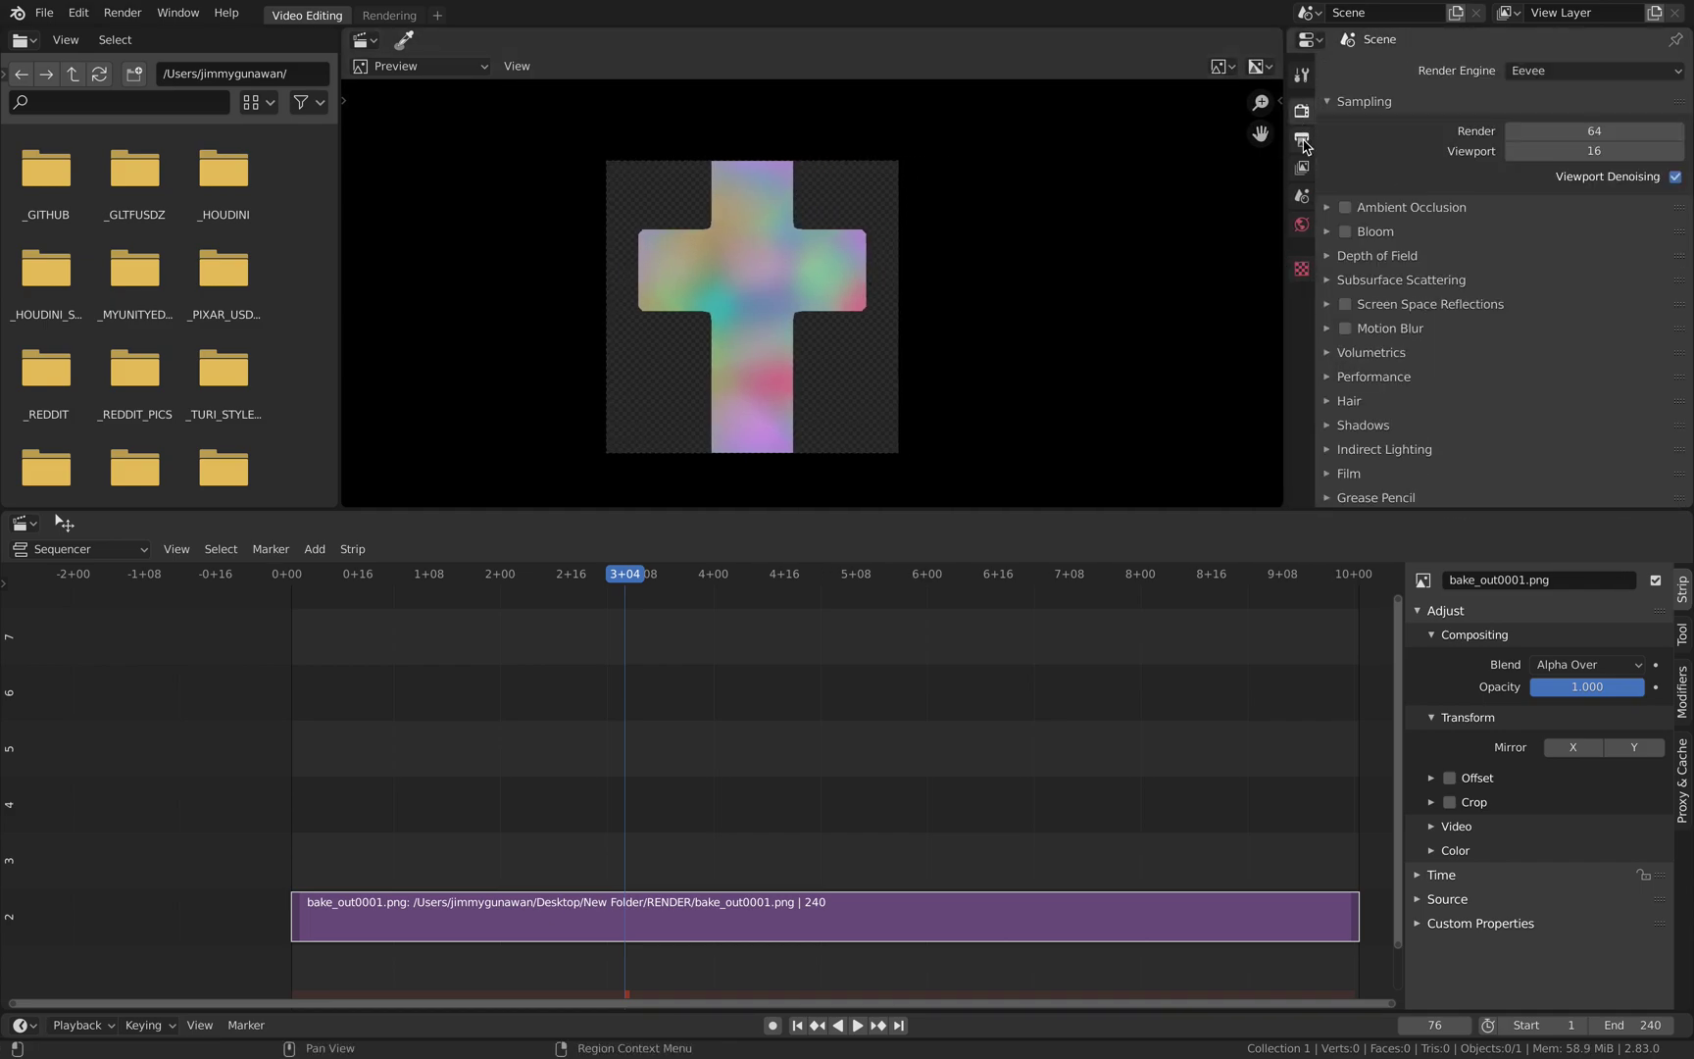
left_click(1304, 143)
left_click(1370, 116)
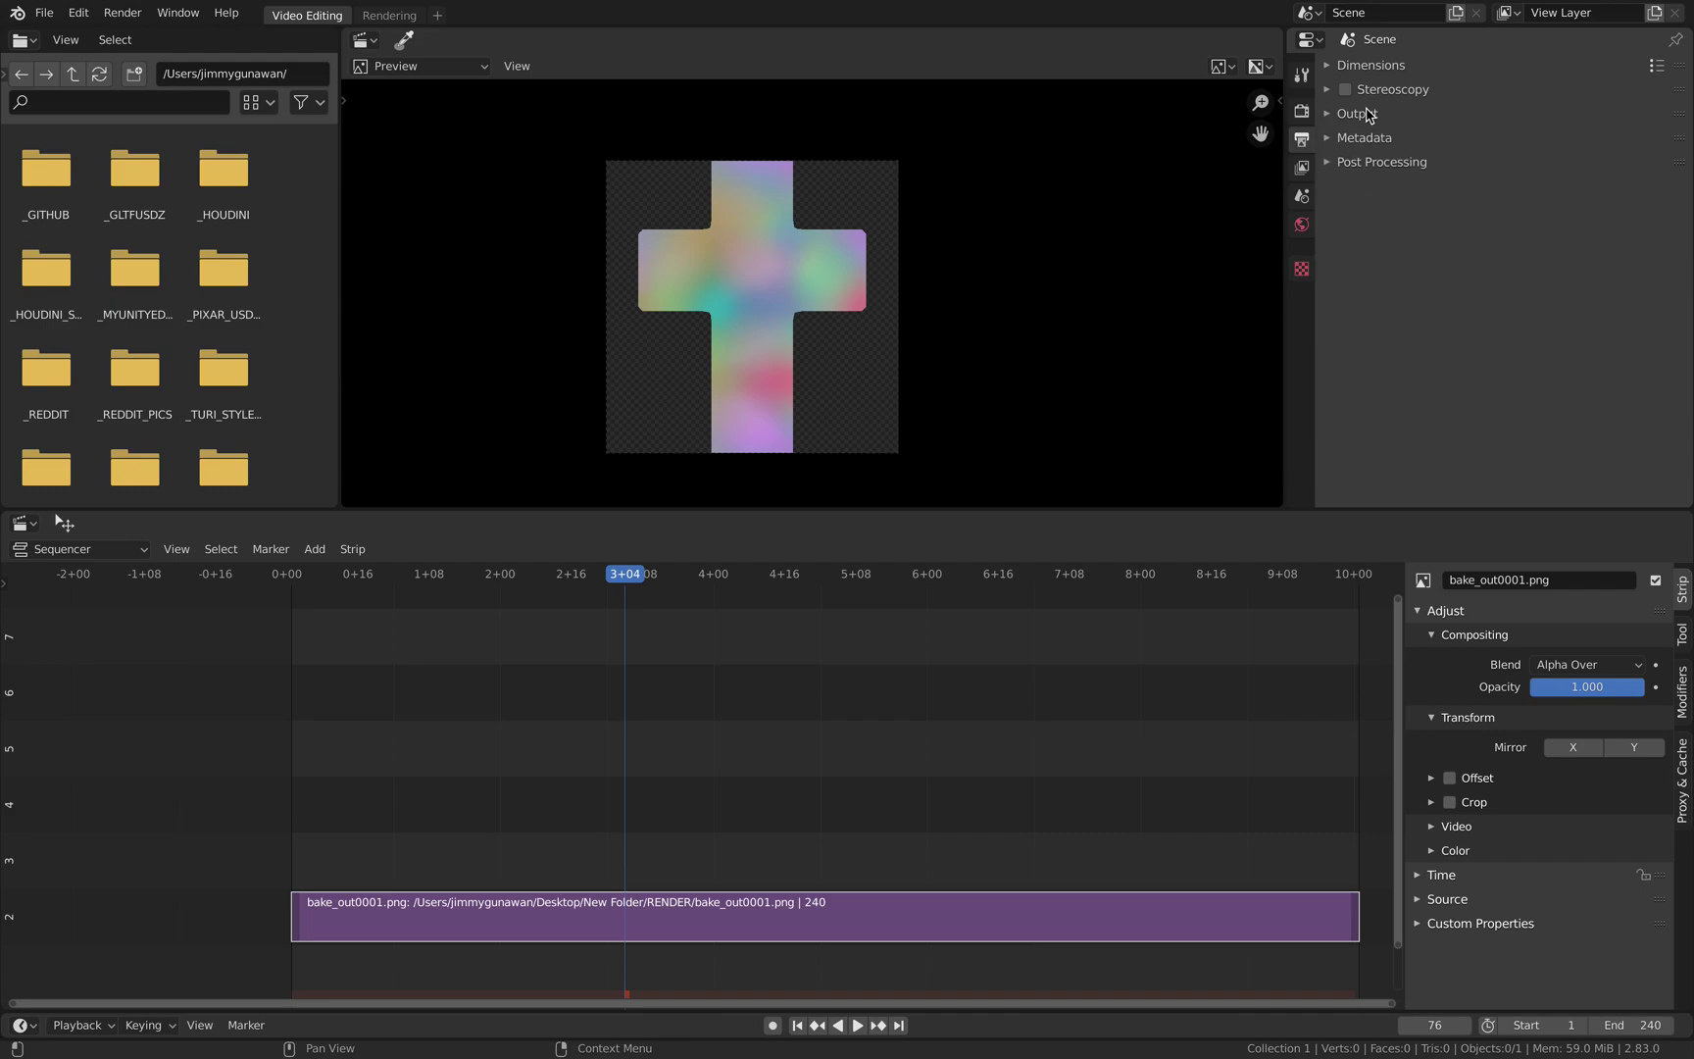
left_click(1373, 116)
left_click(1562, 218)
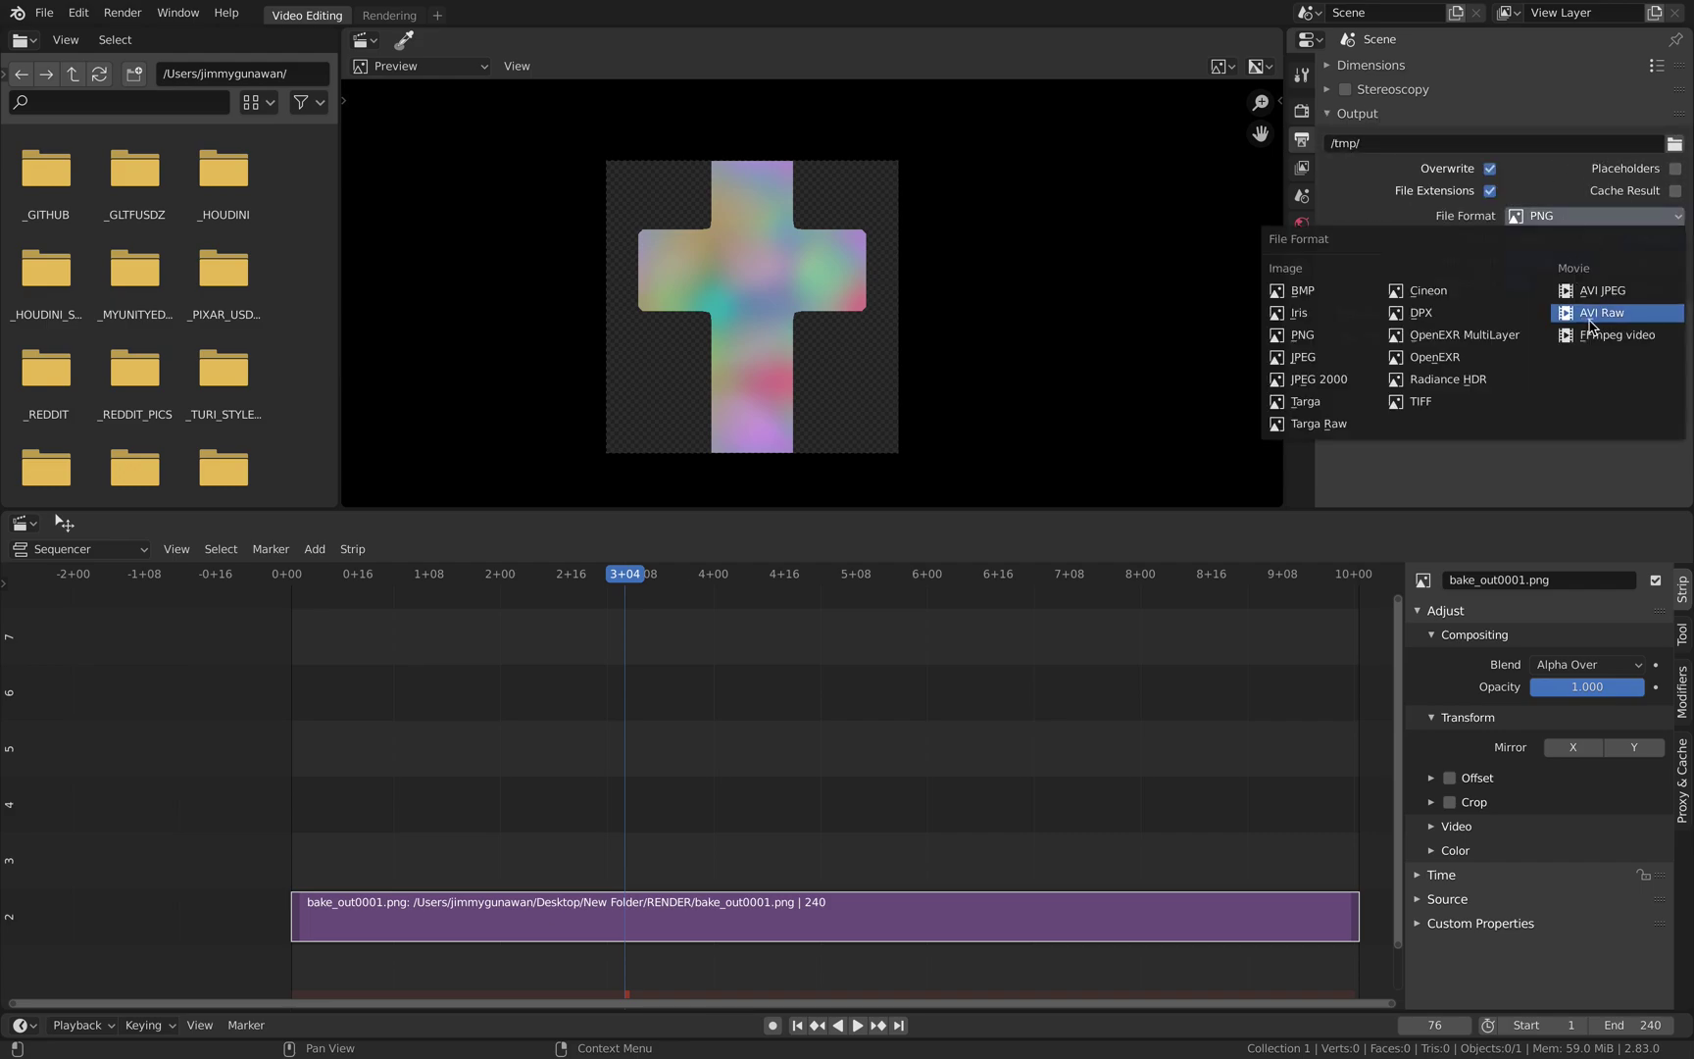
left_click(1625, 338)
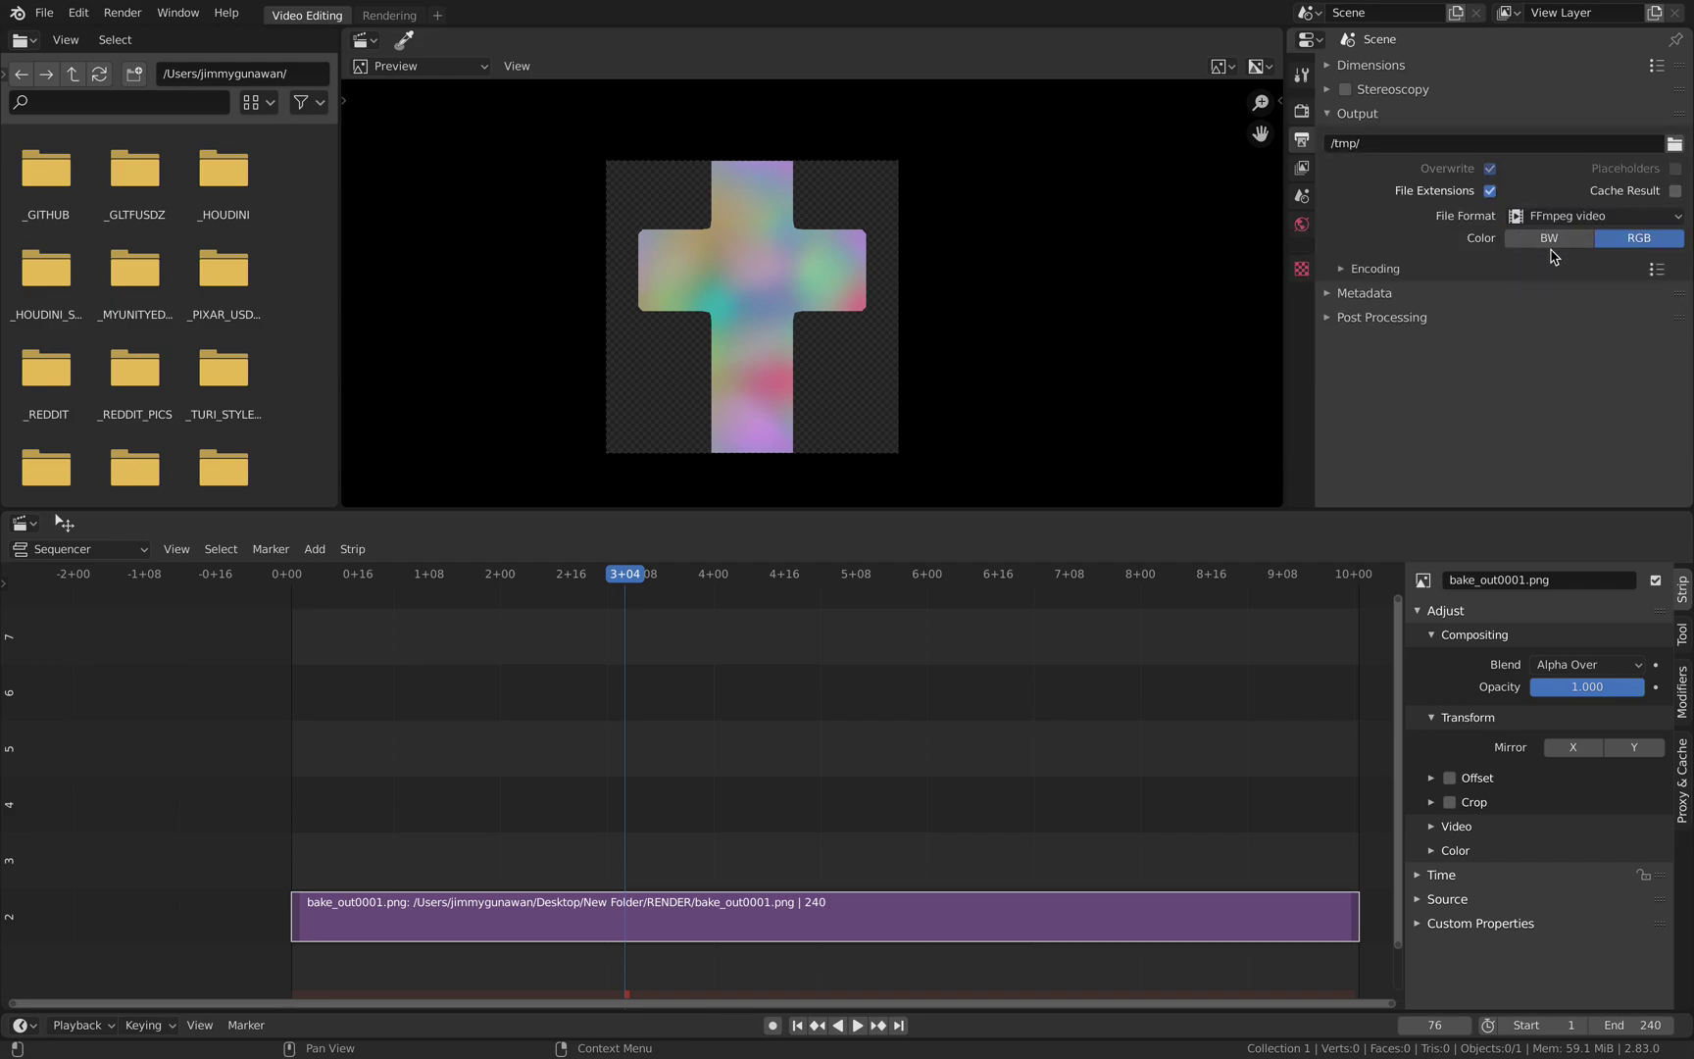
Set encoding to MPEG-4 container with H.264, High quality output and AAC audio
left_click(1604, 270)
scroll(1487, 325, "down", 3)
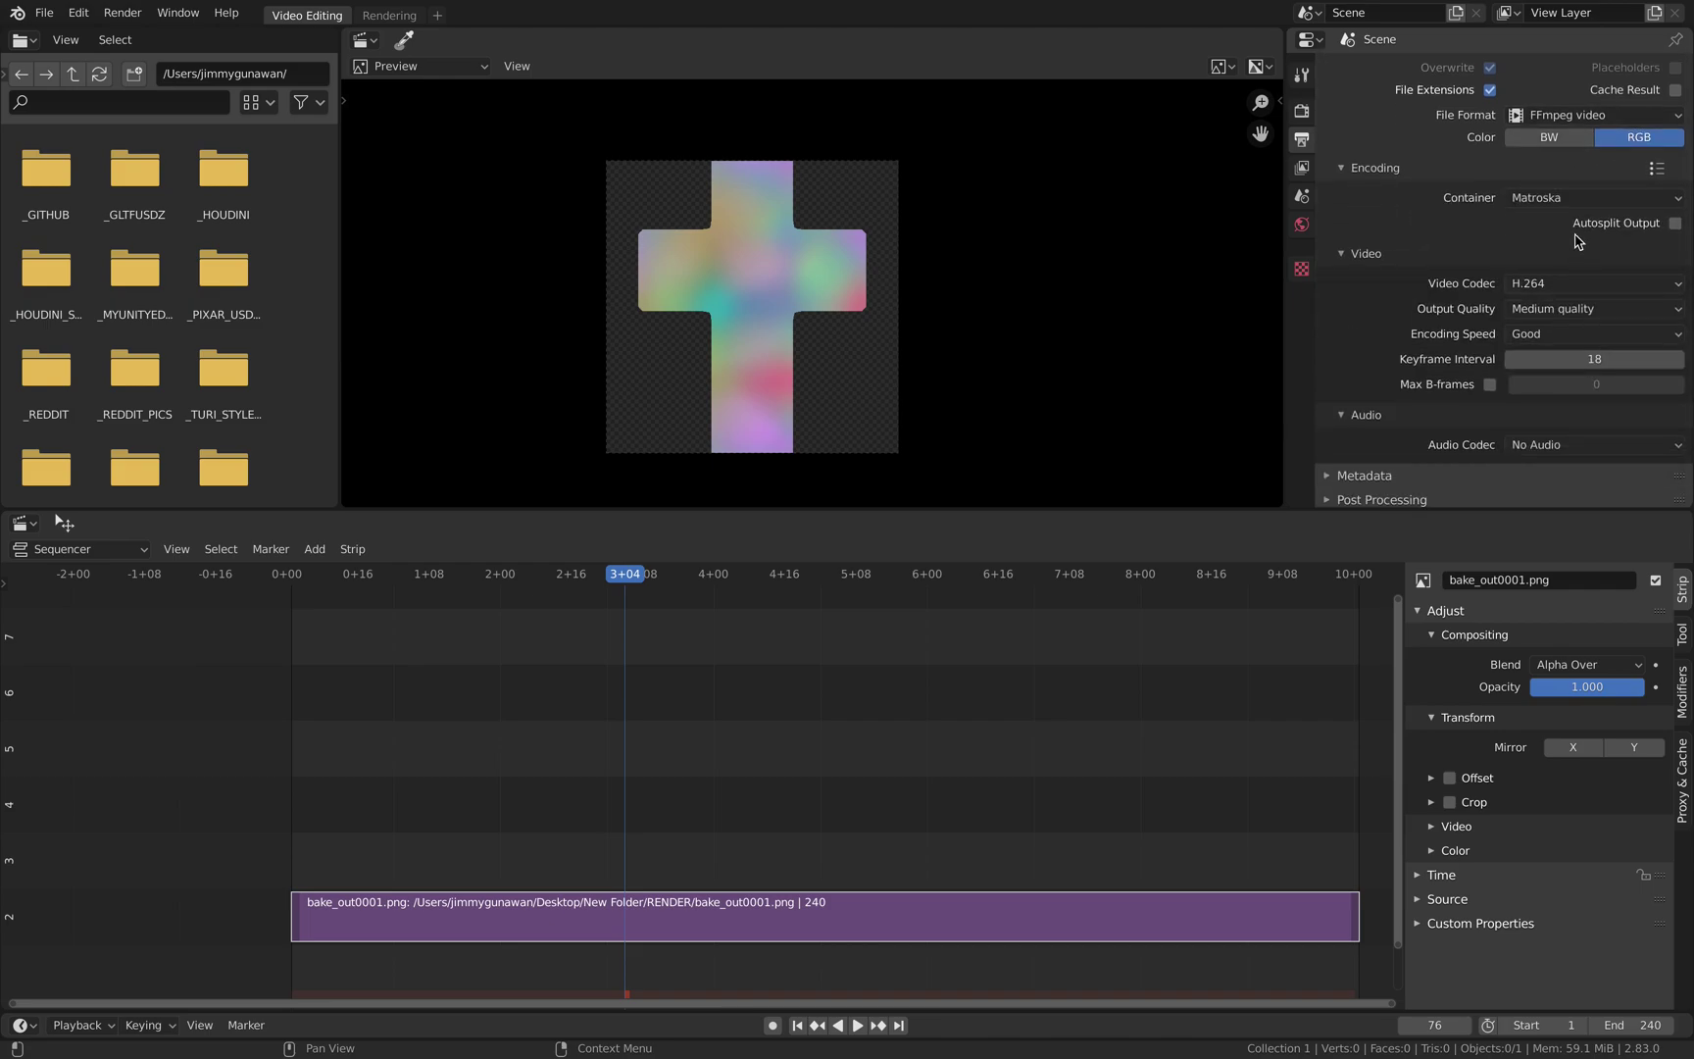
left_click(1567, 201)
left_click(1569, 257)
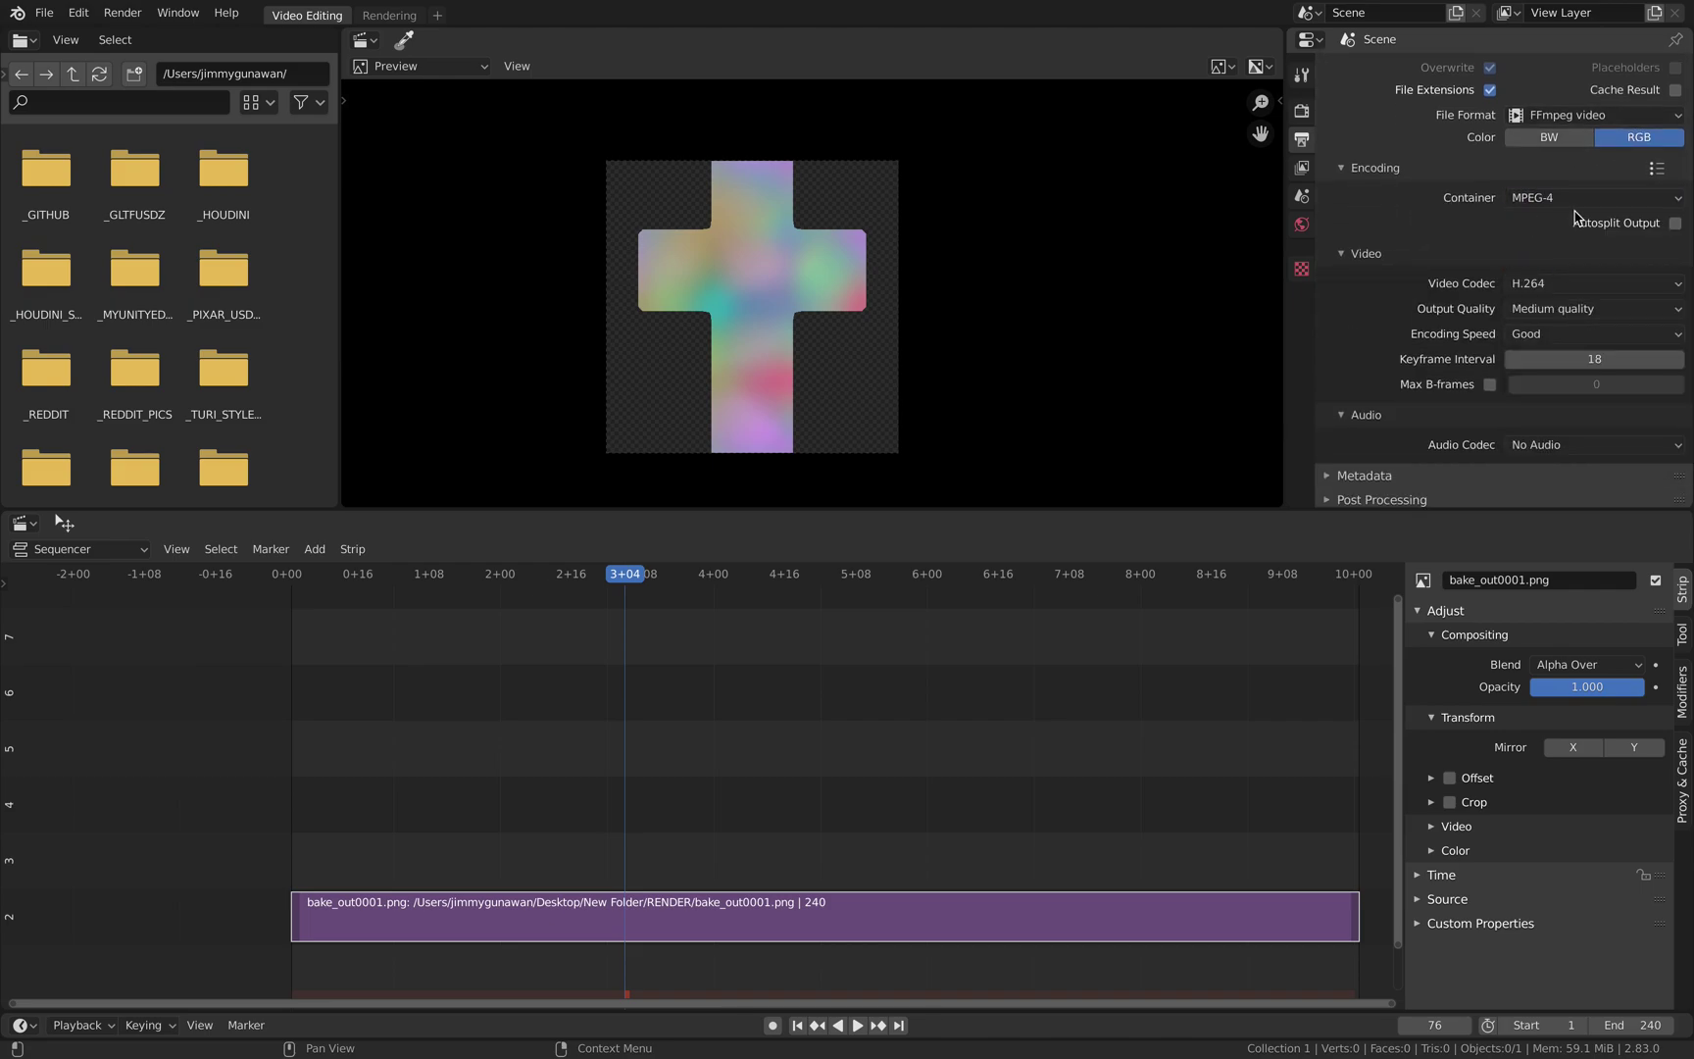
left_click(1566, 295)
left_click(1559, 310)
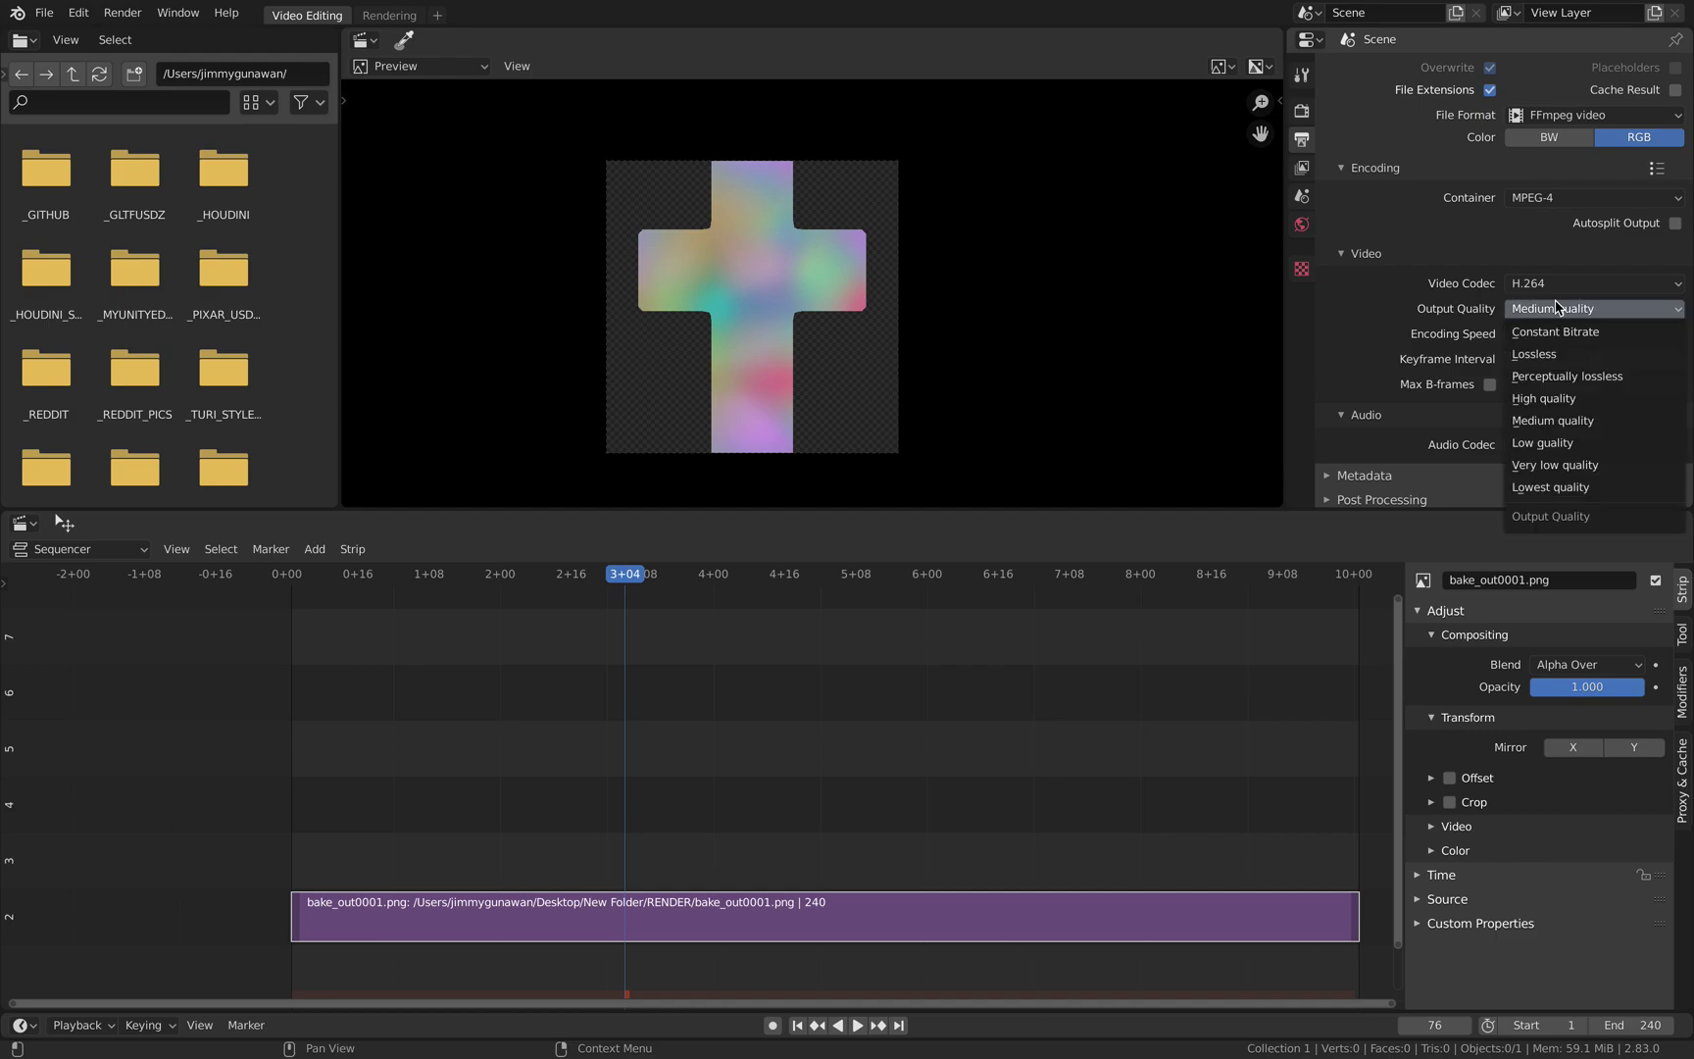
left_click(1559, 398)
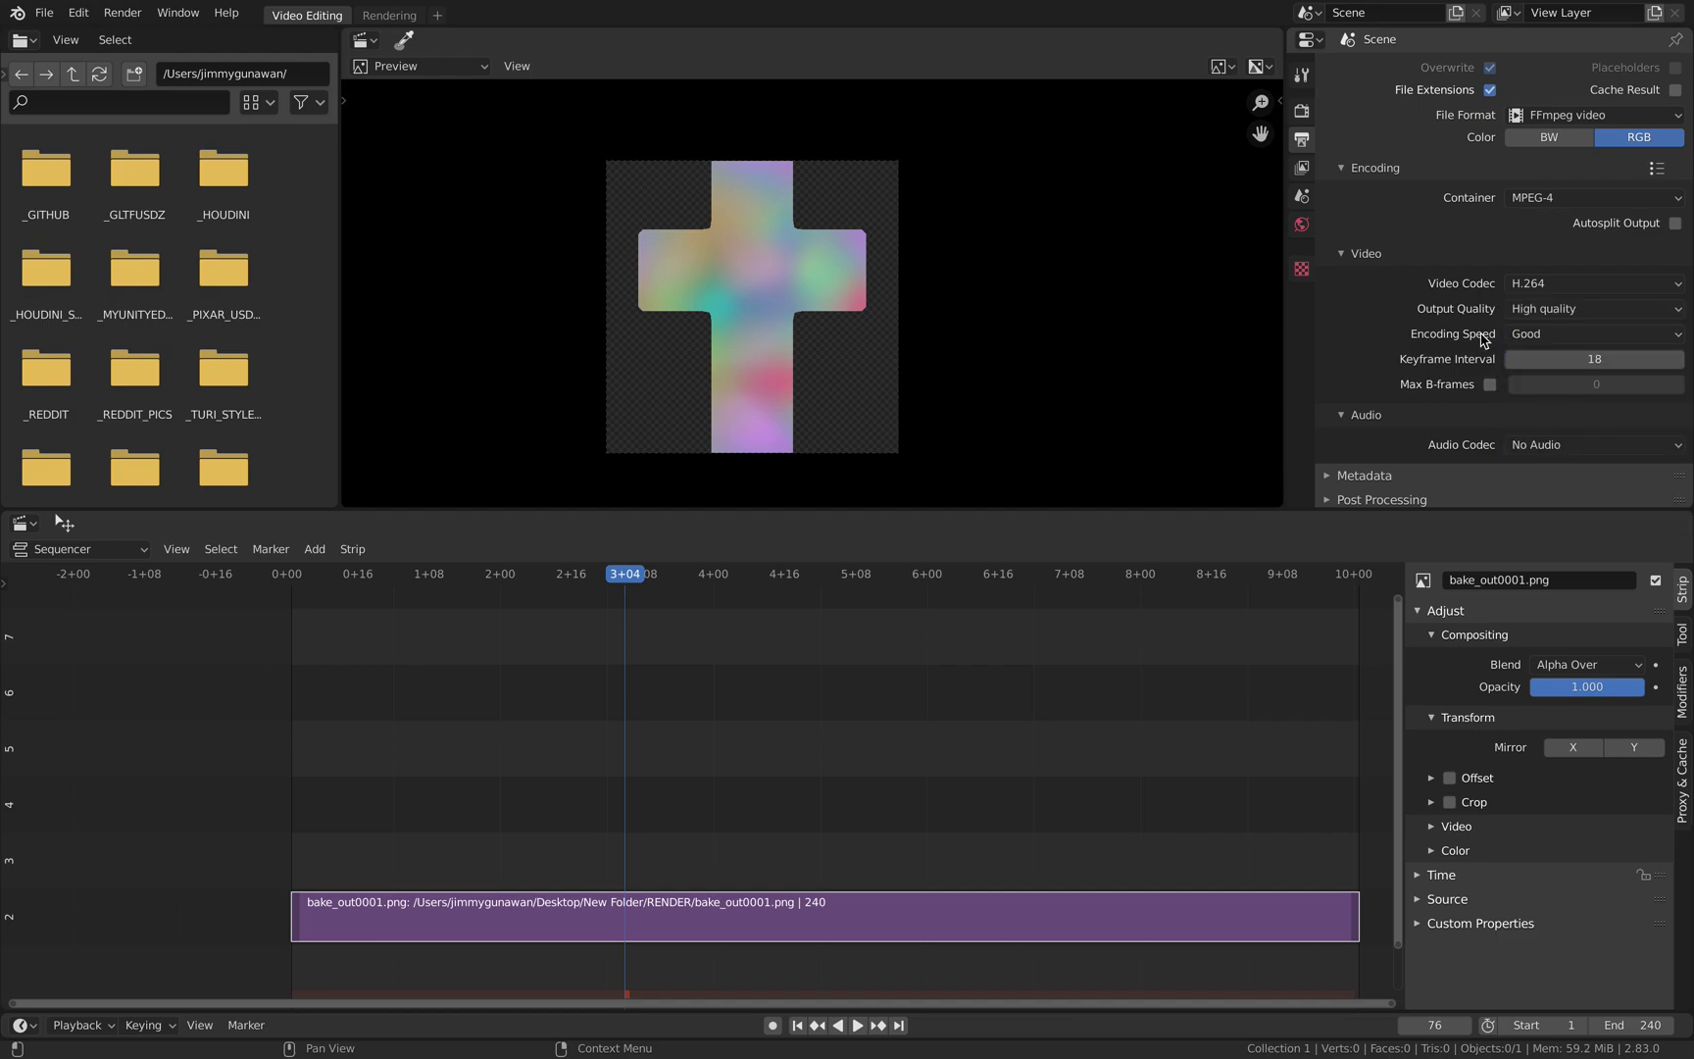
left_click(1546, 448)
left_click(1548, 492)
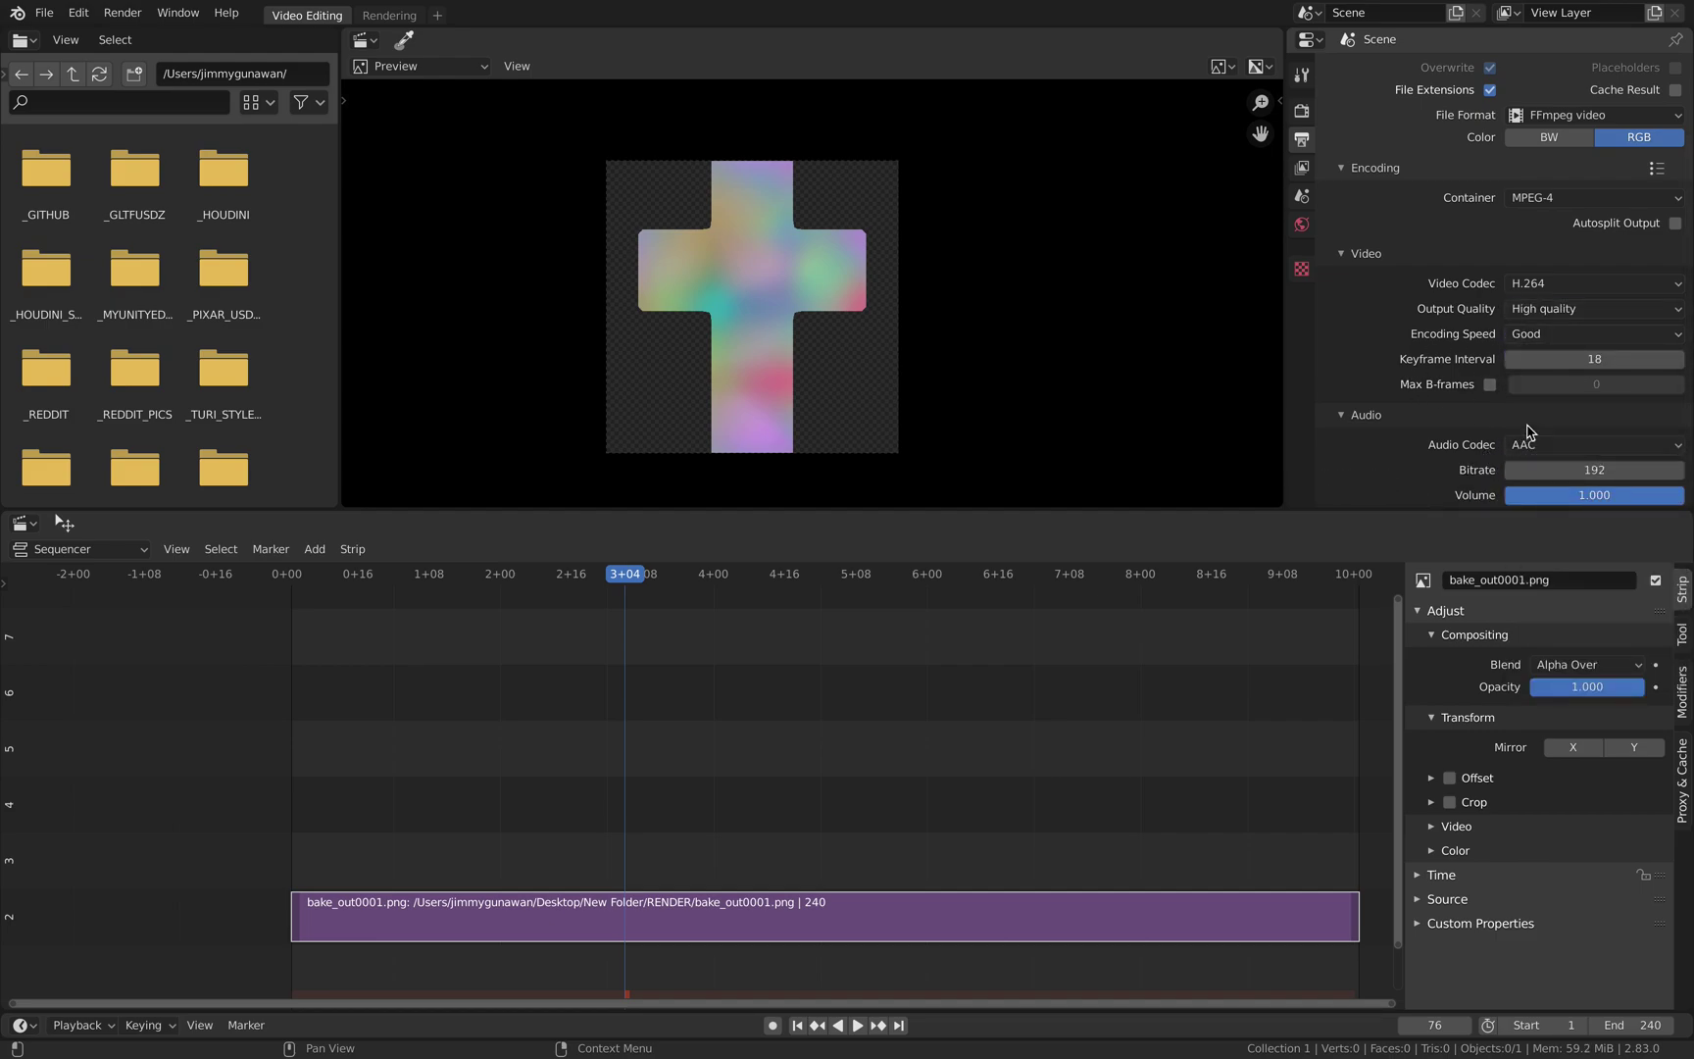
scroll(1527, 431, "down", 2)
scroll(1437, 390, "up", 3)
Open the Render menu and deselect the bake_out0001.png strip
left_click(122, 13)
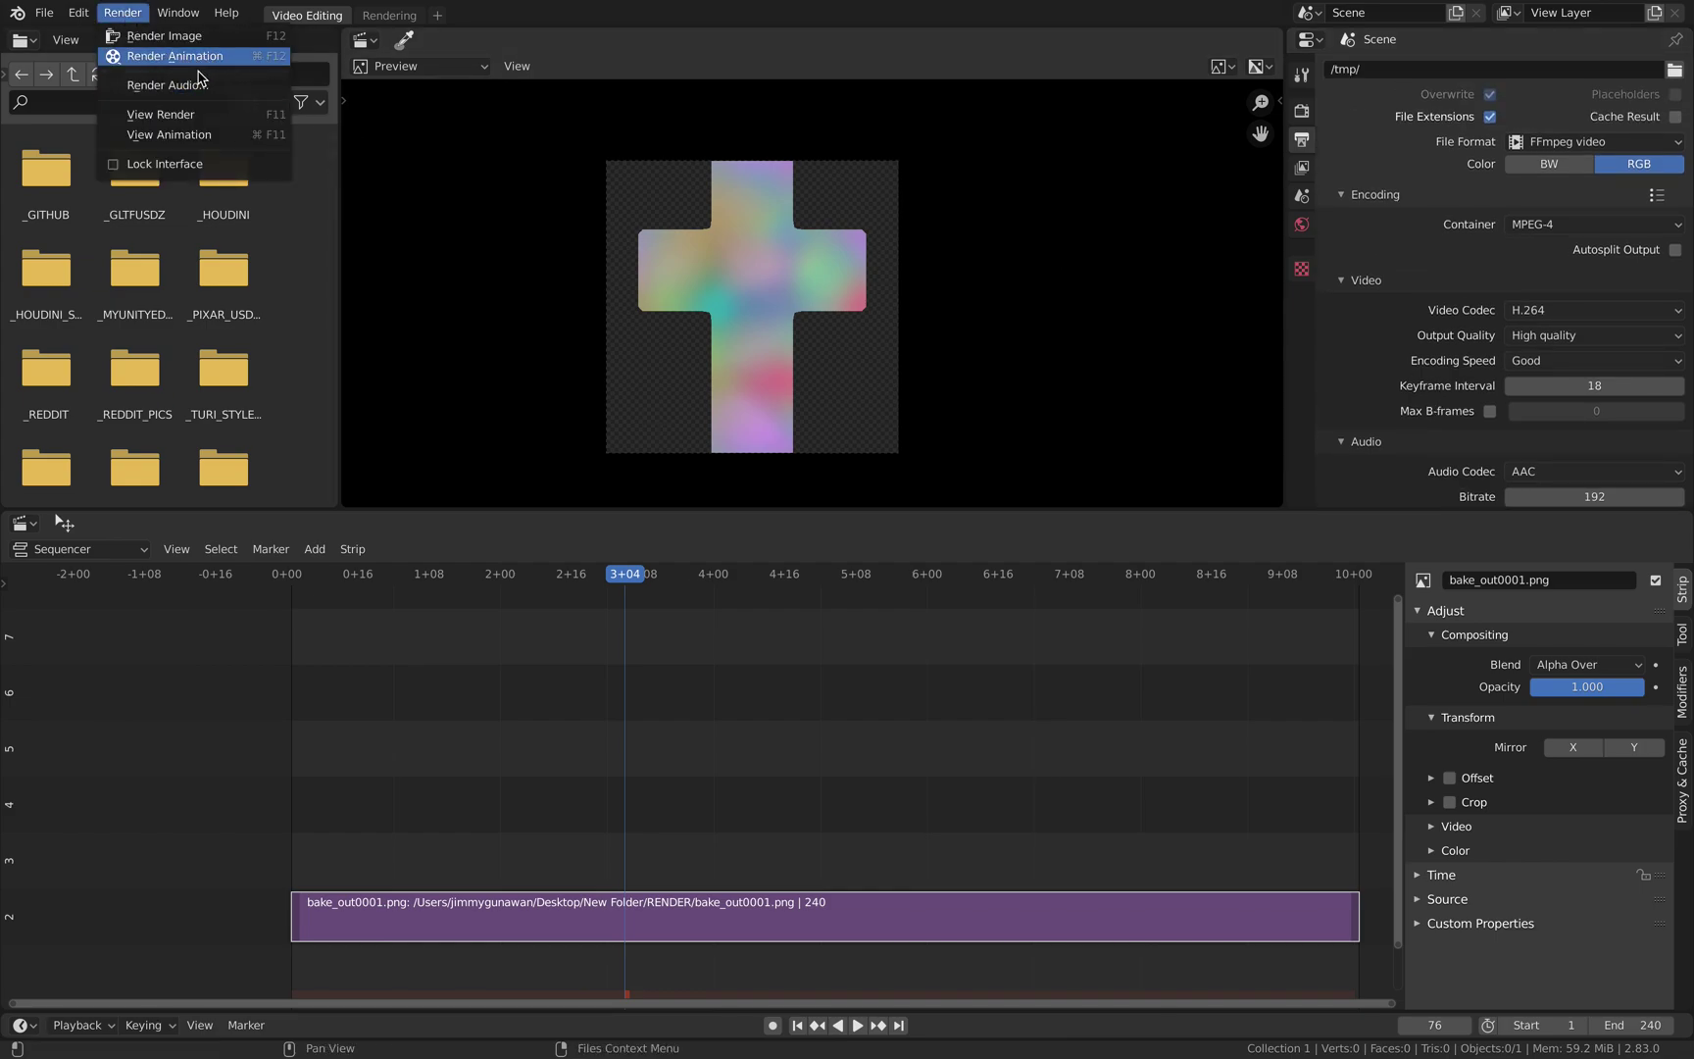
left_click(490, 765)
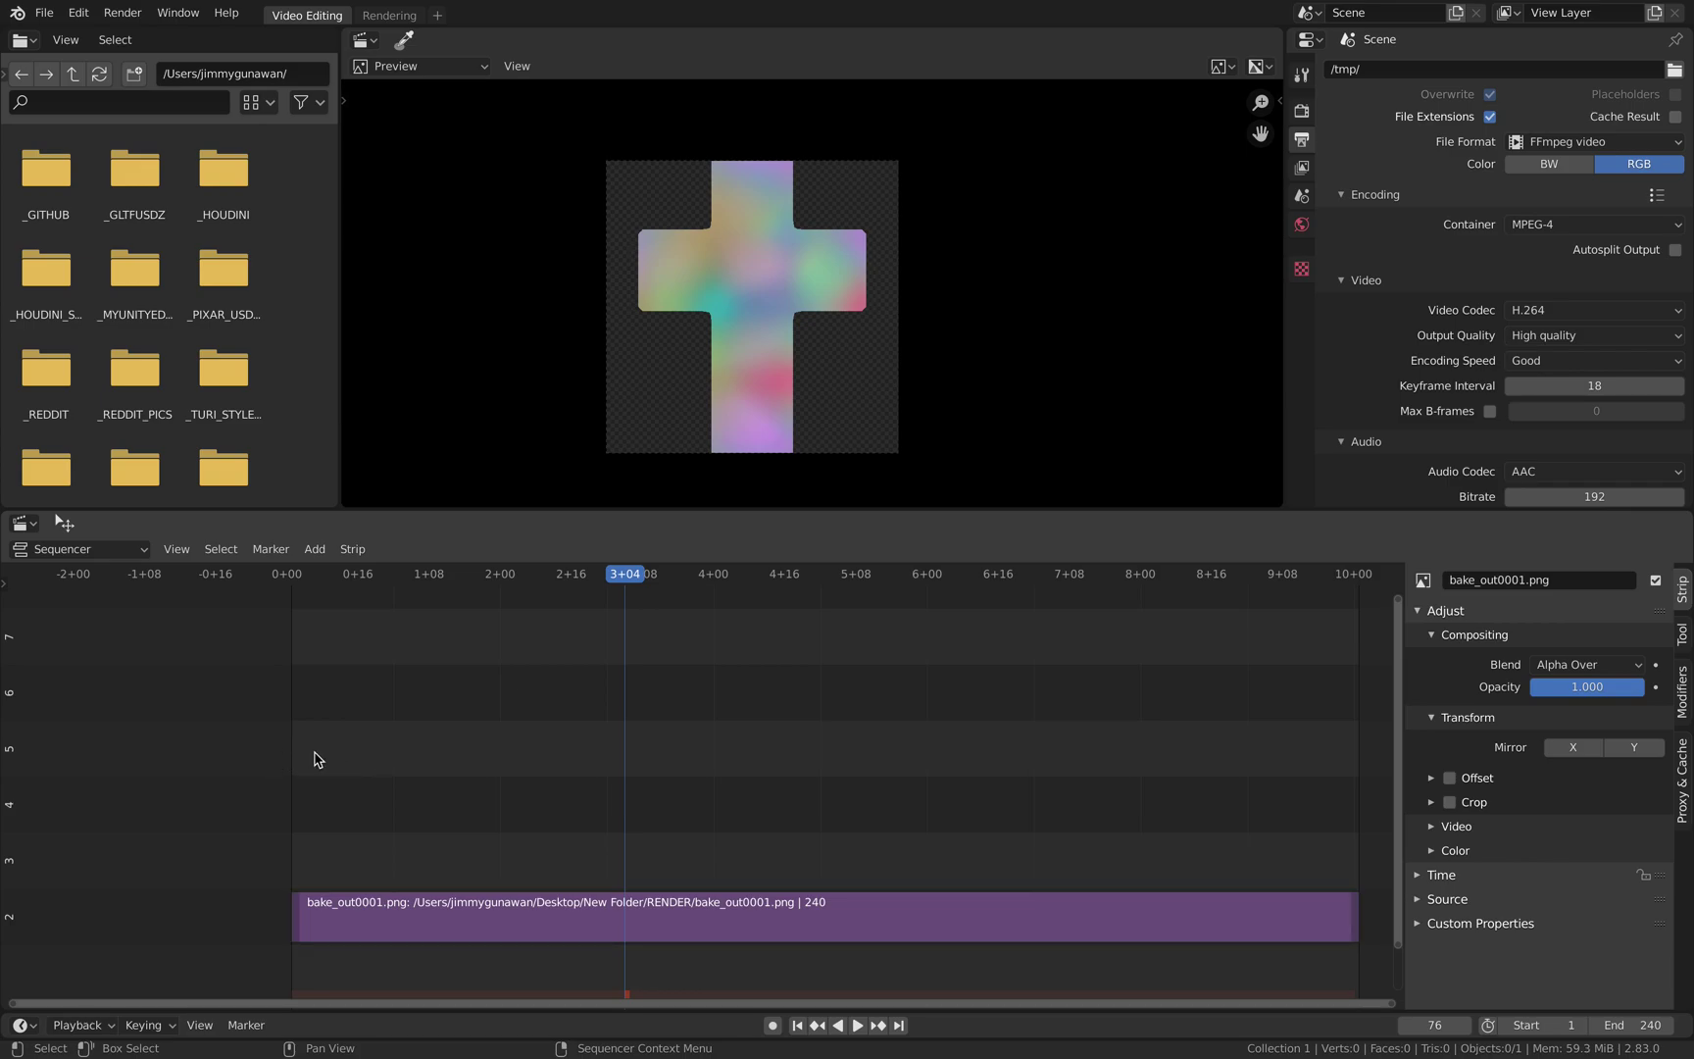
scroll(683, 761, "down", 3)
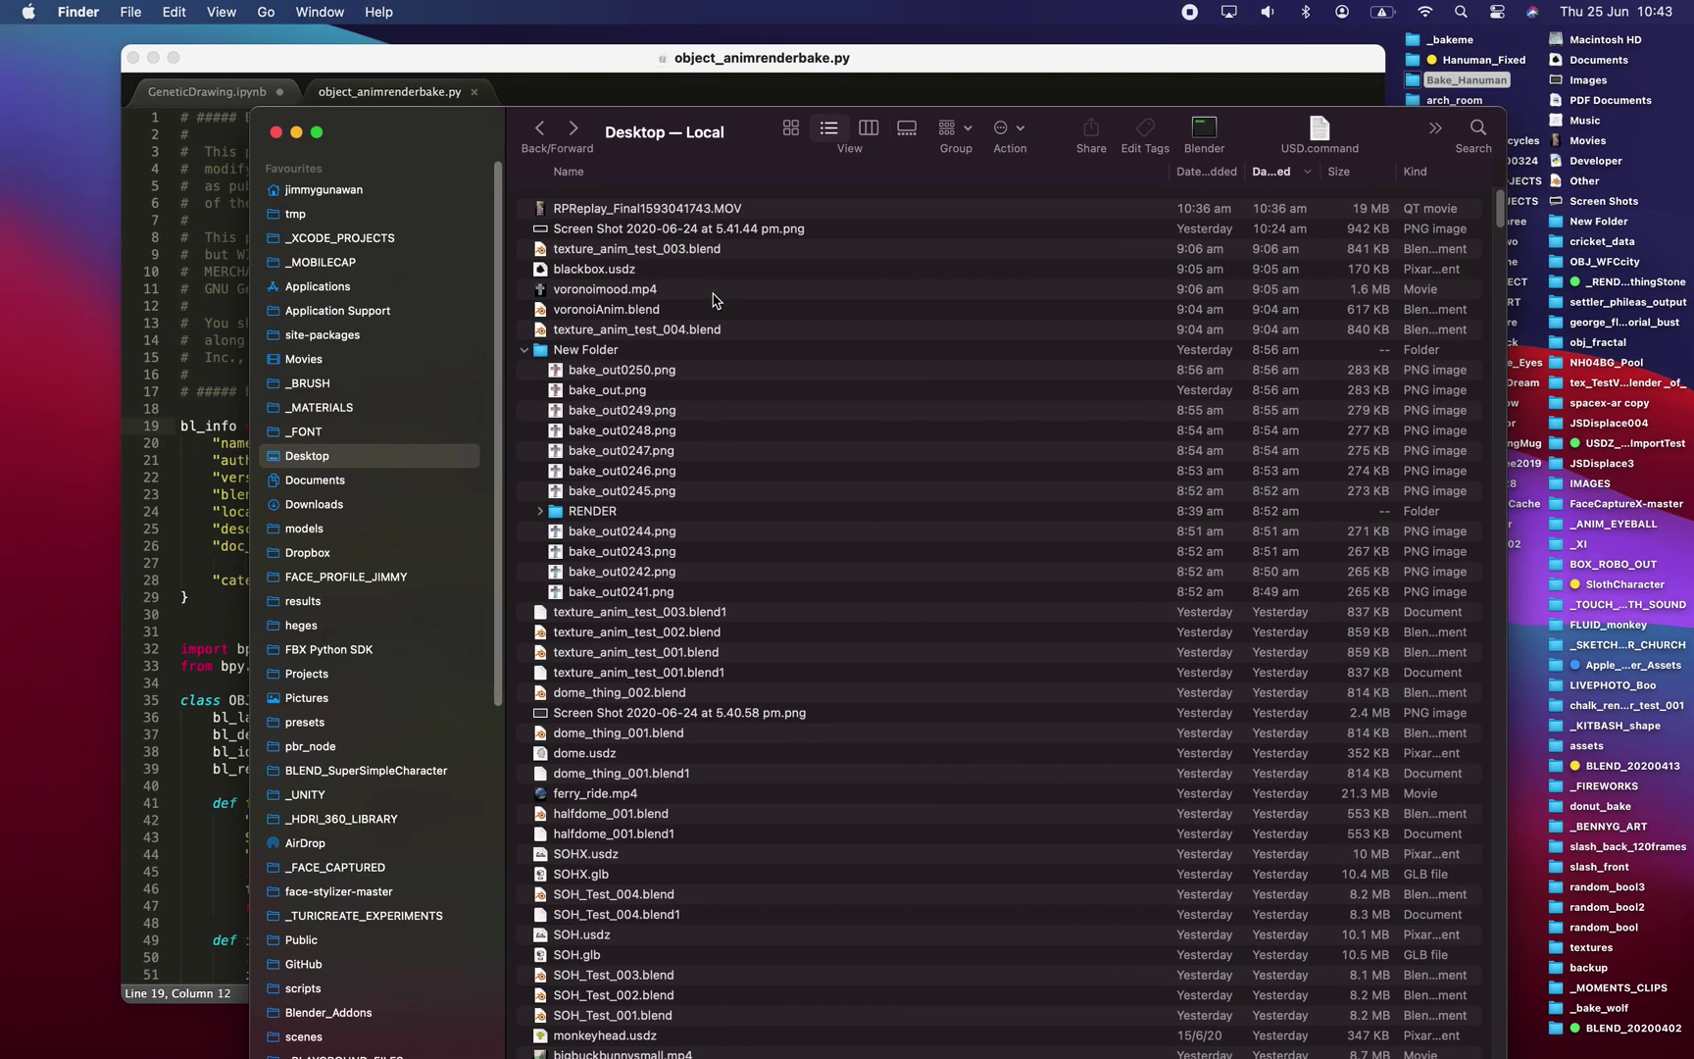
left_click(712, 292)
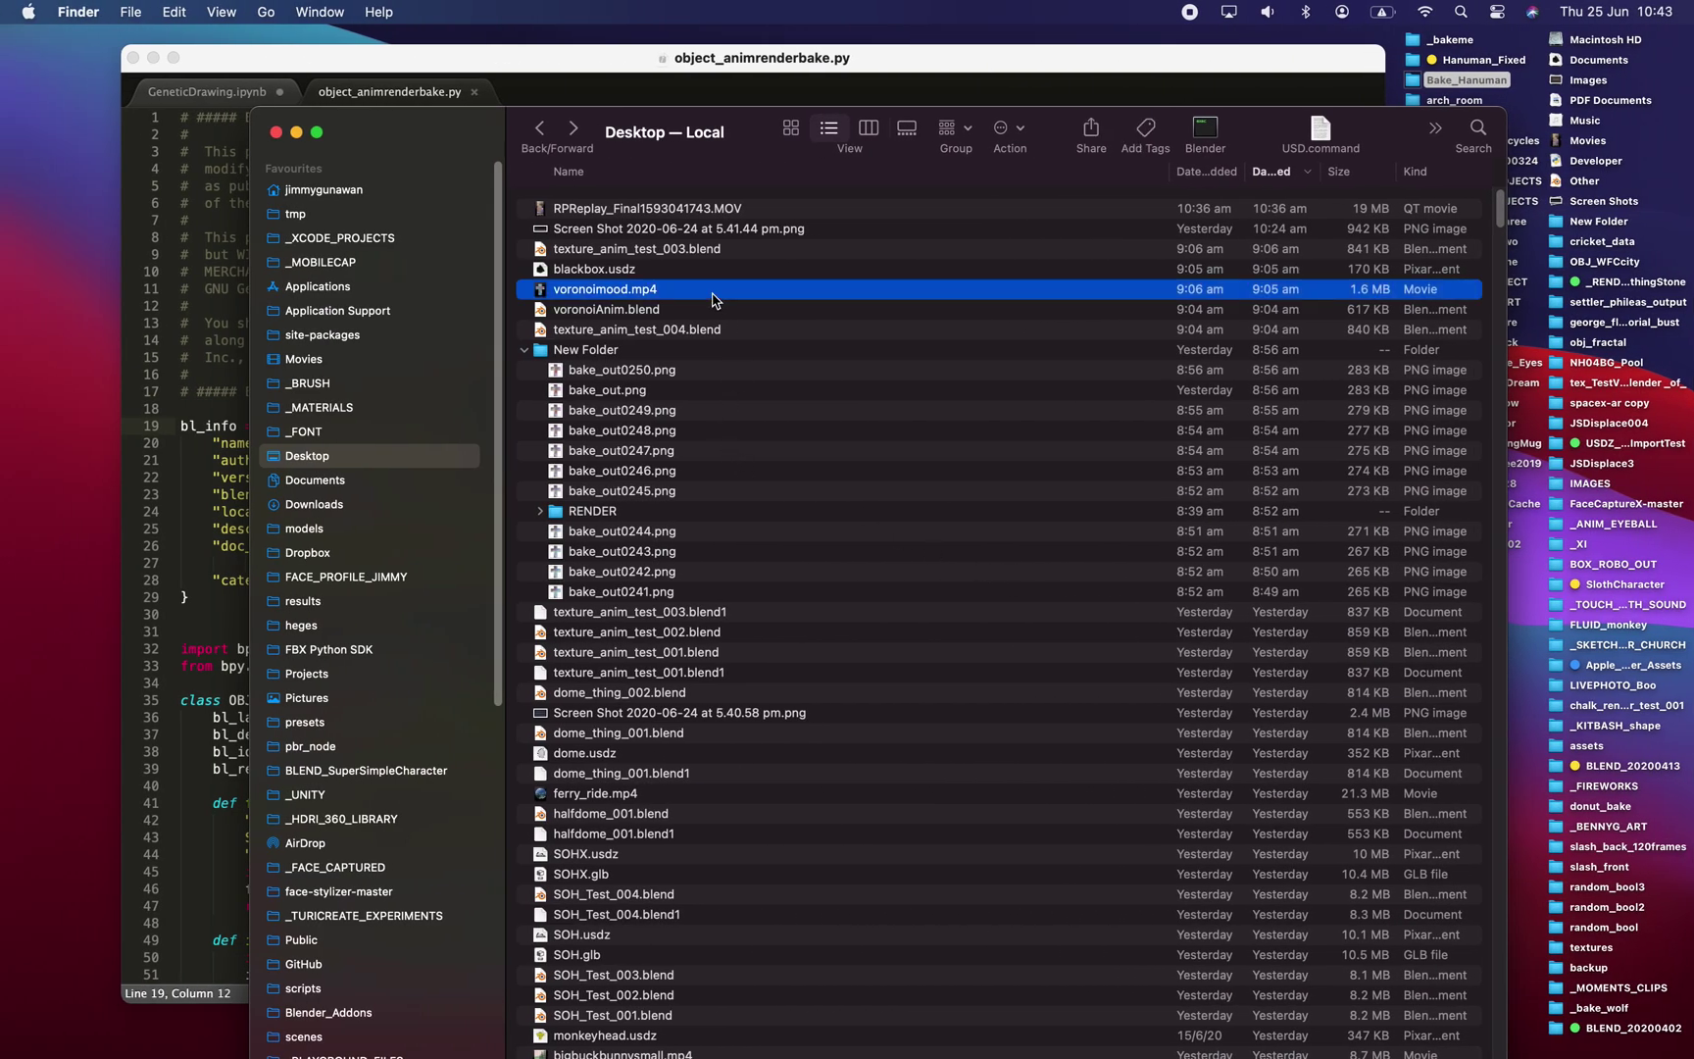
key("space")
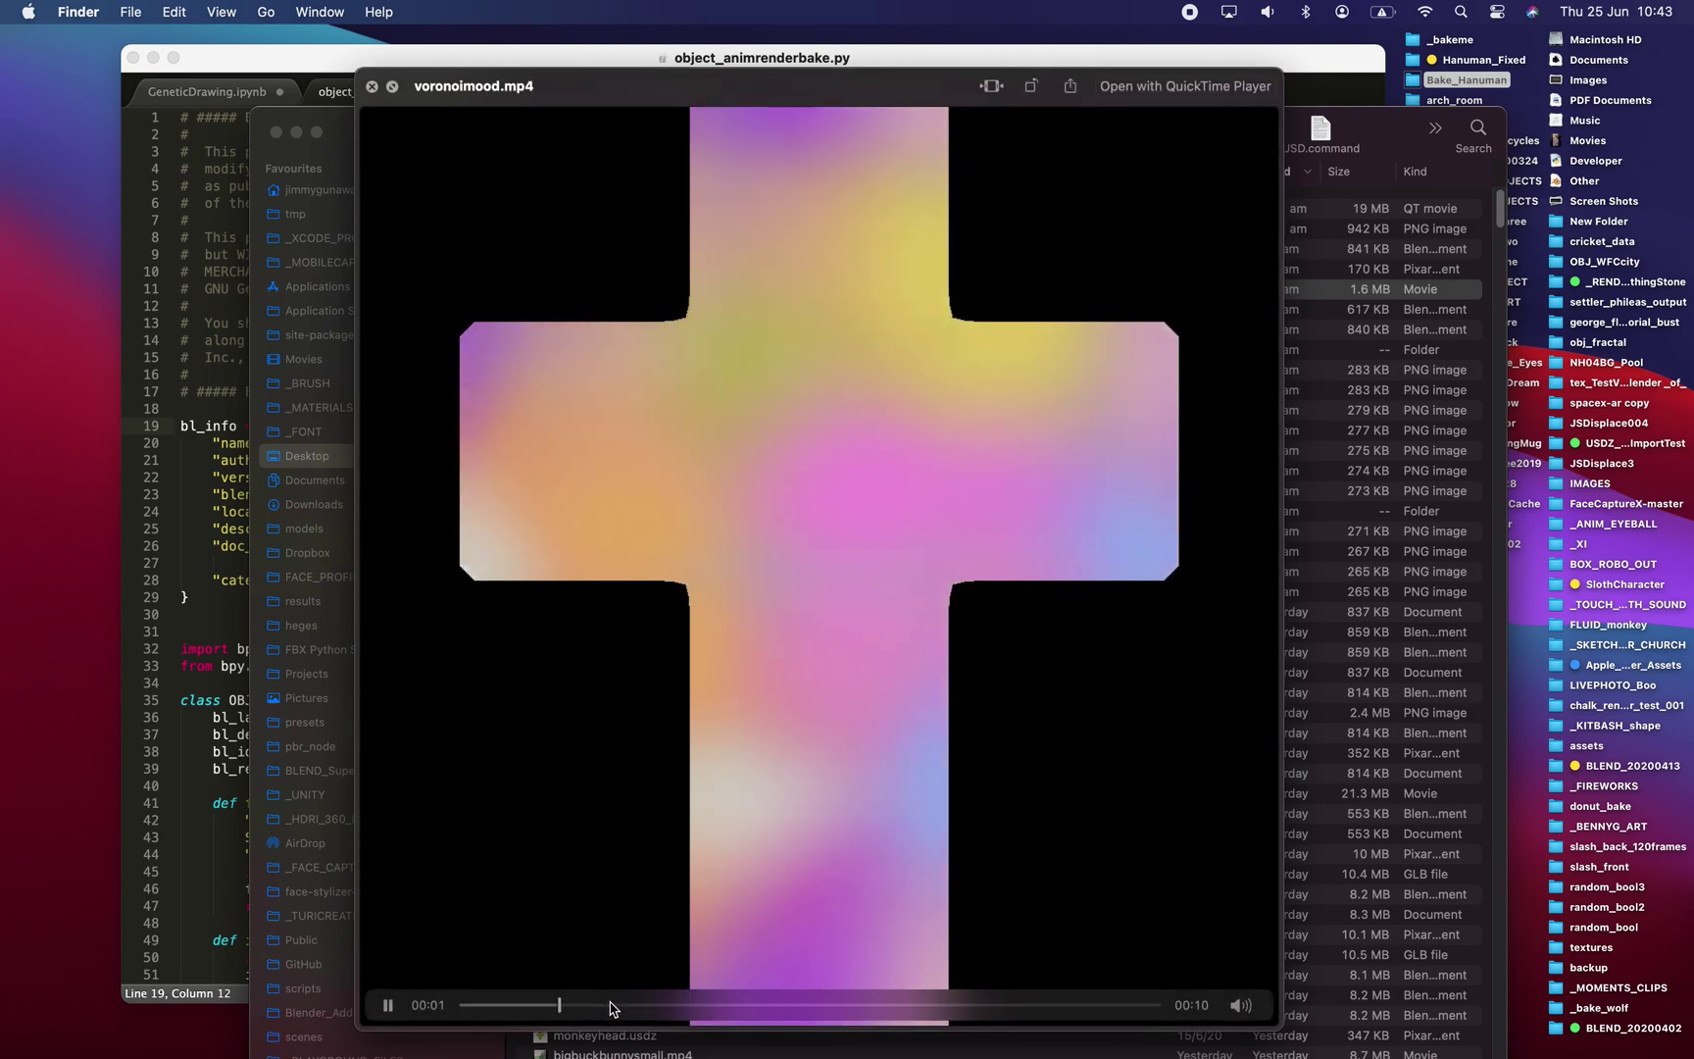
left_click(615, 980)
left_click(615, 980)
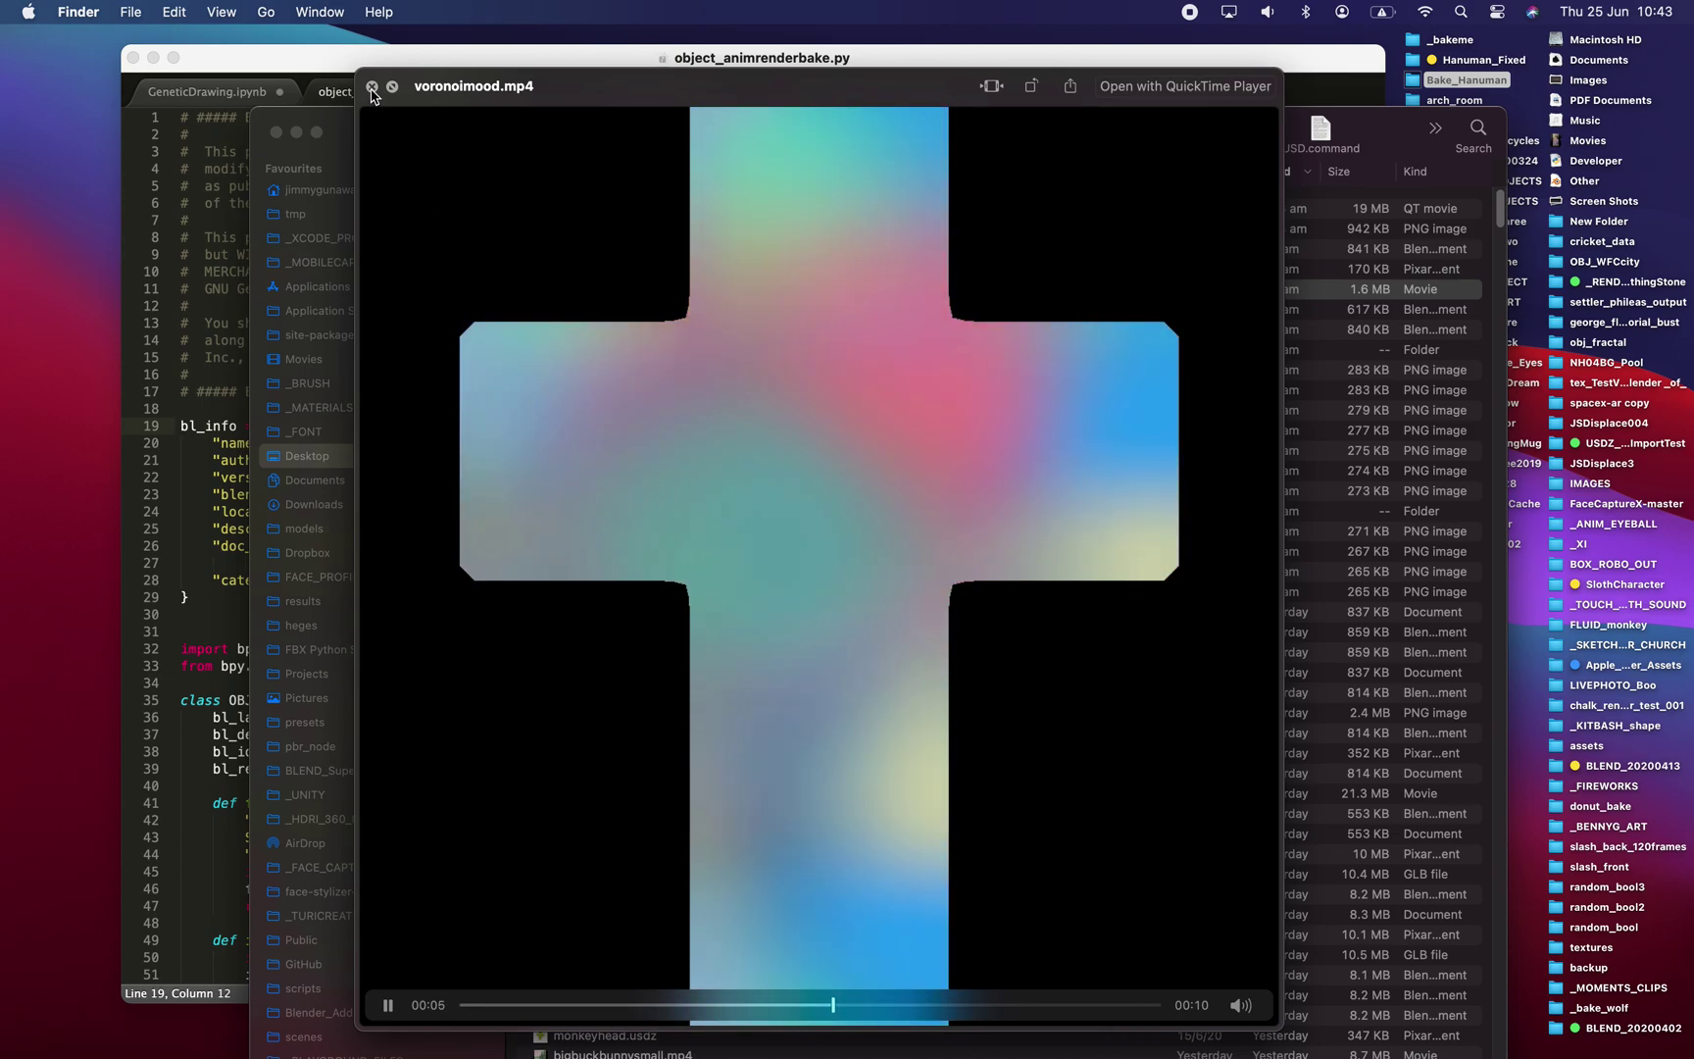
left_click(372, 89)
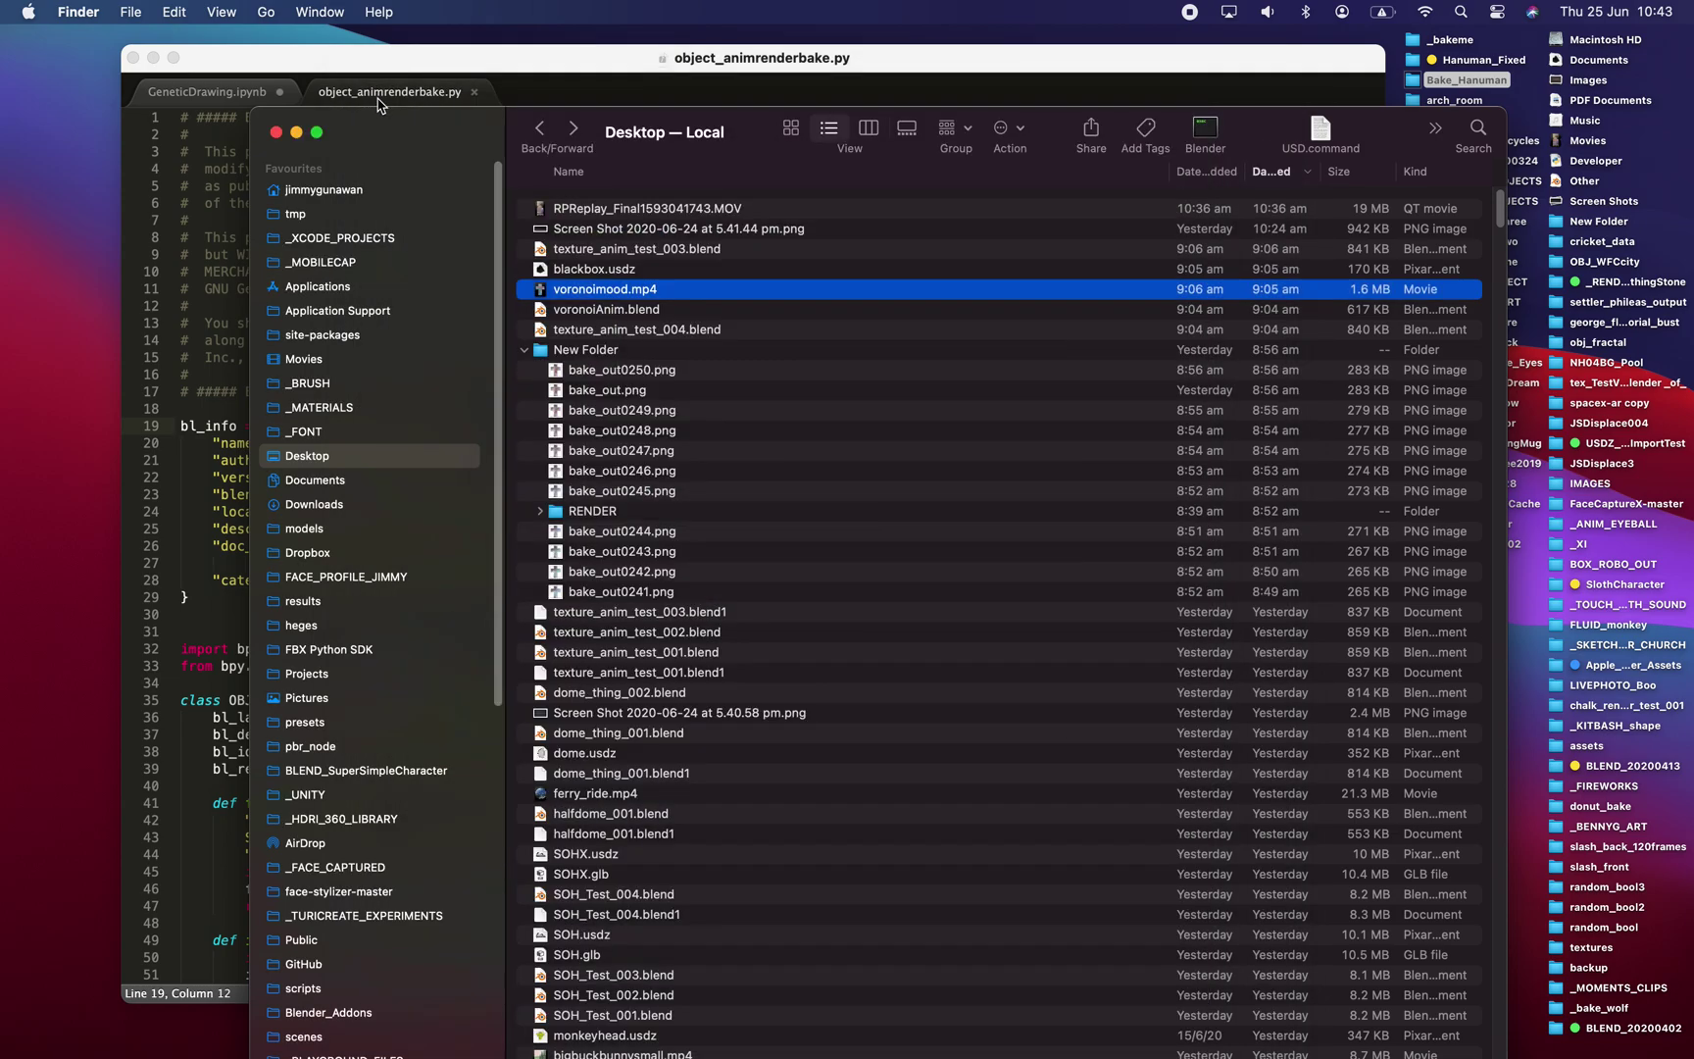
mouse_move(3, 627)
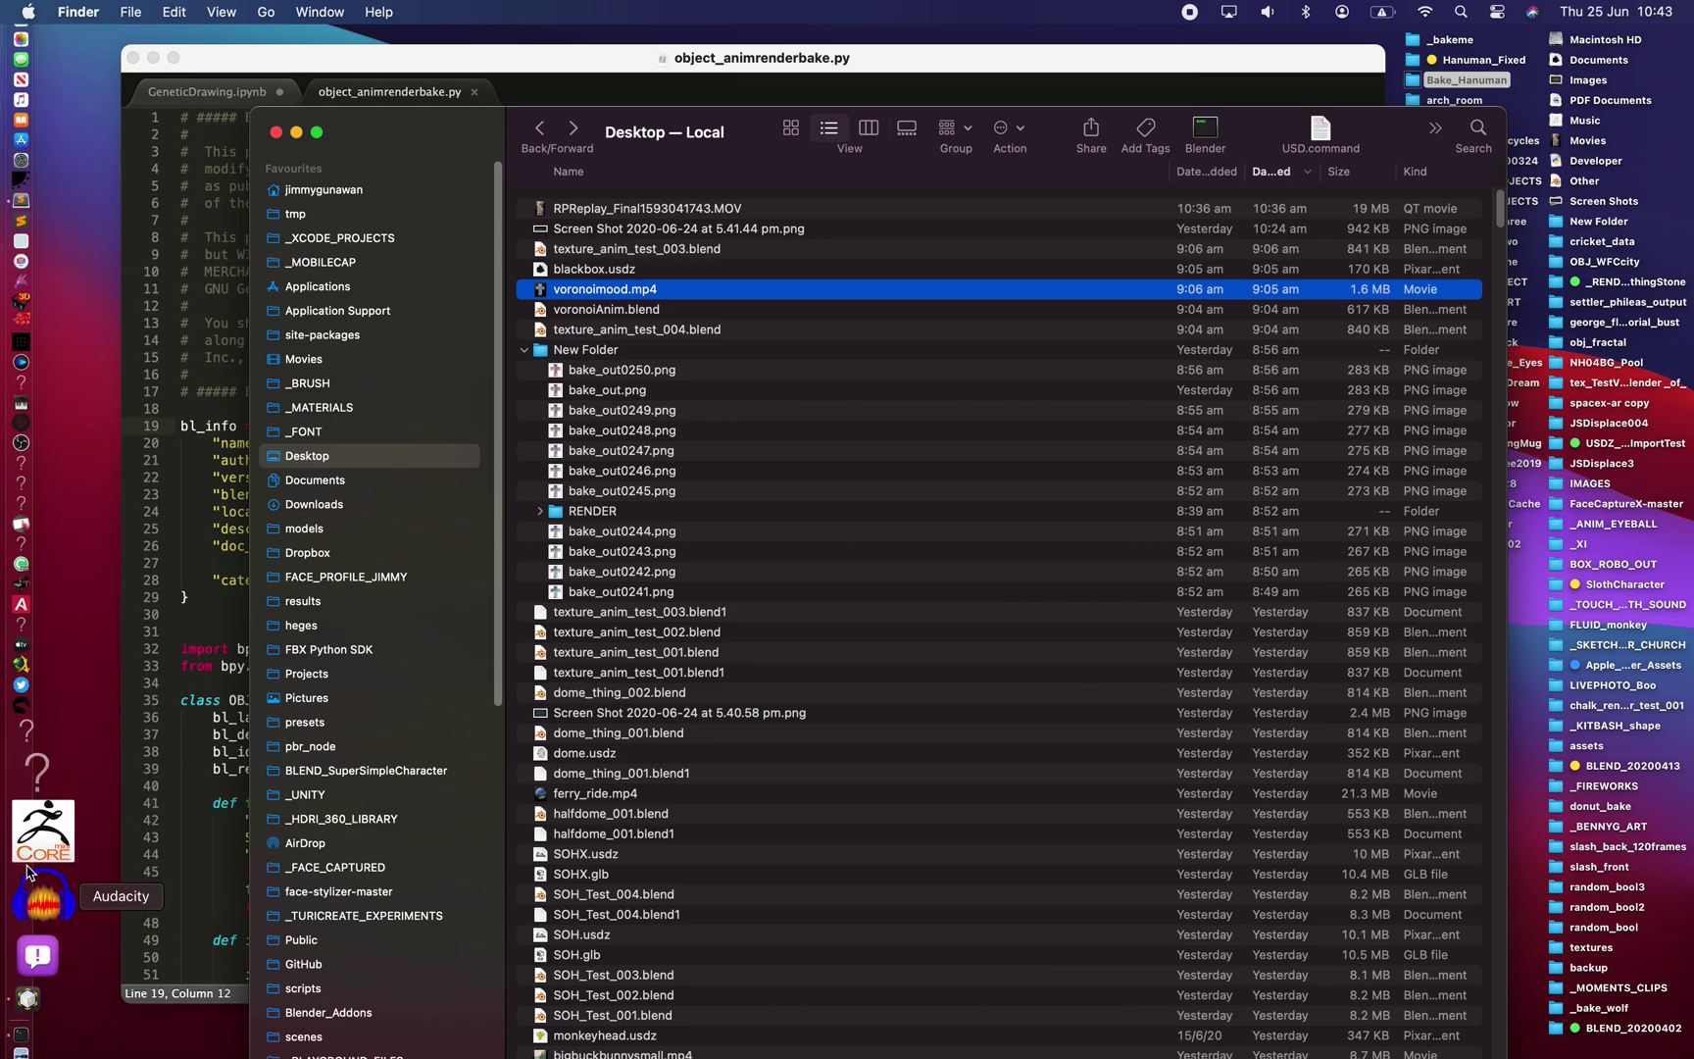
Launch Xcode through Spotlight, open the recent MoodBox project, and scroll through ViewController.swift
left_click(1461, 13)
type("xcode")
key("Return")
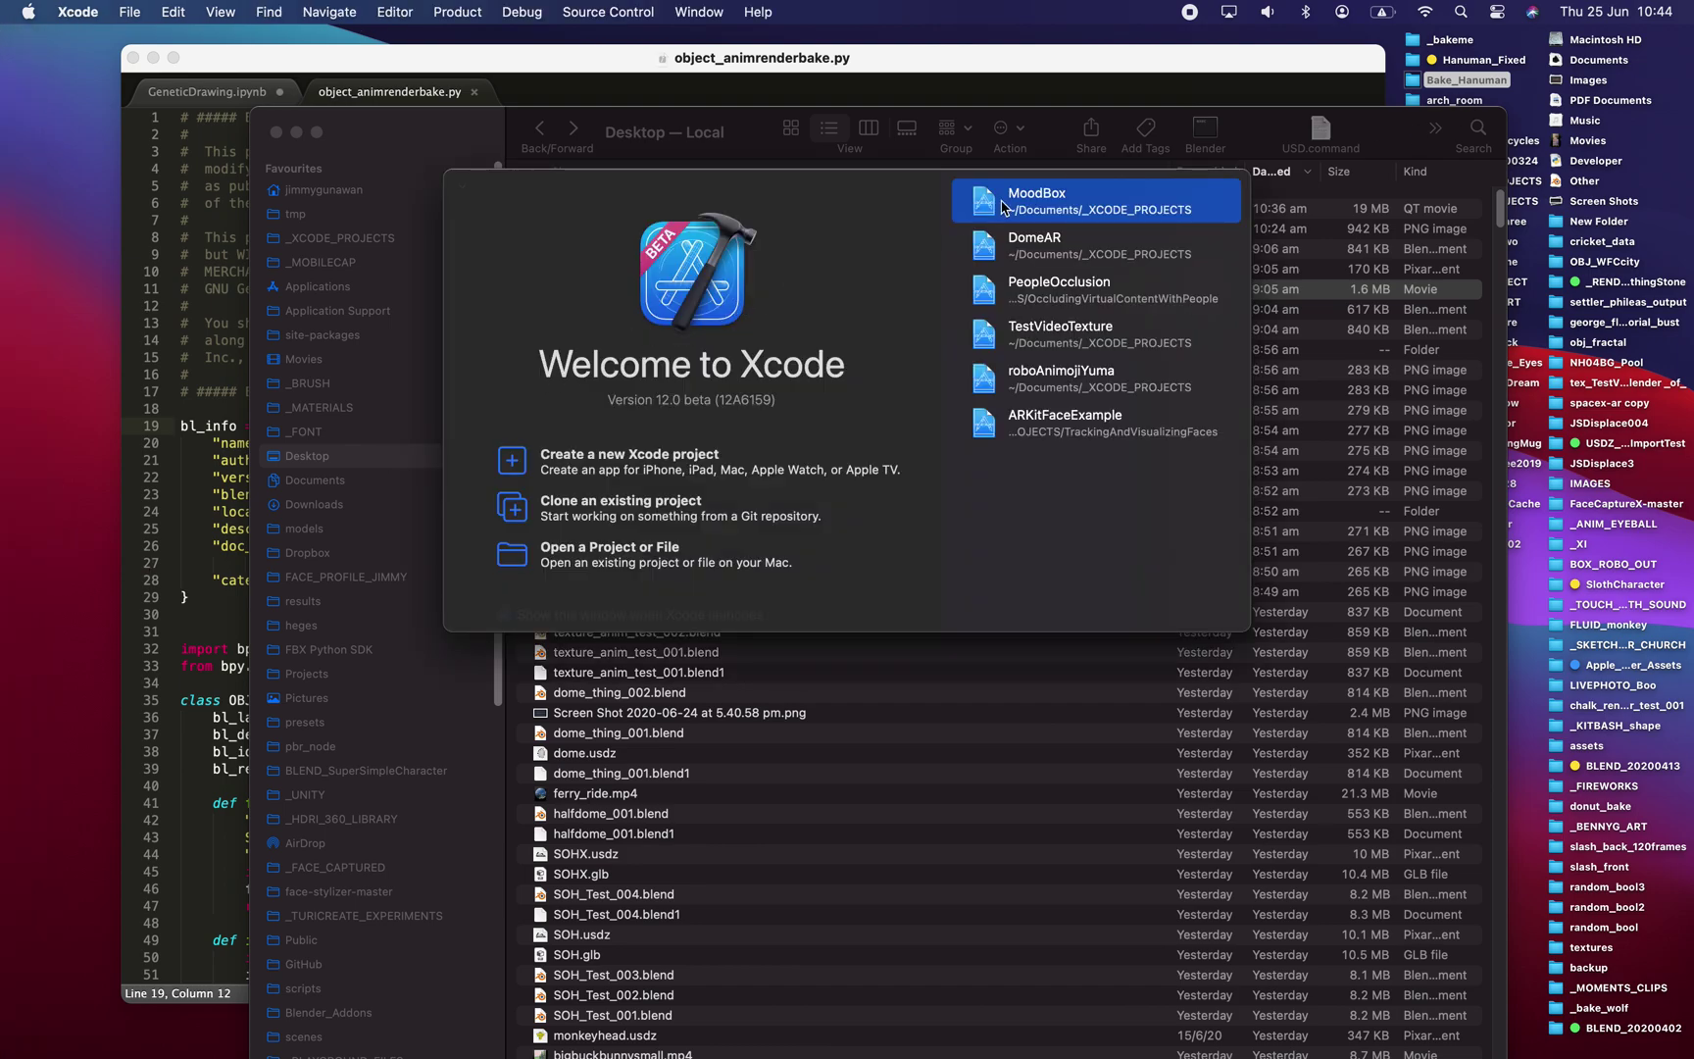
double_click(1041, 202)
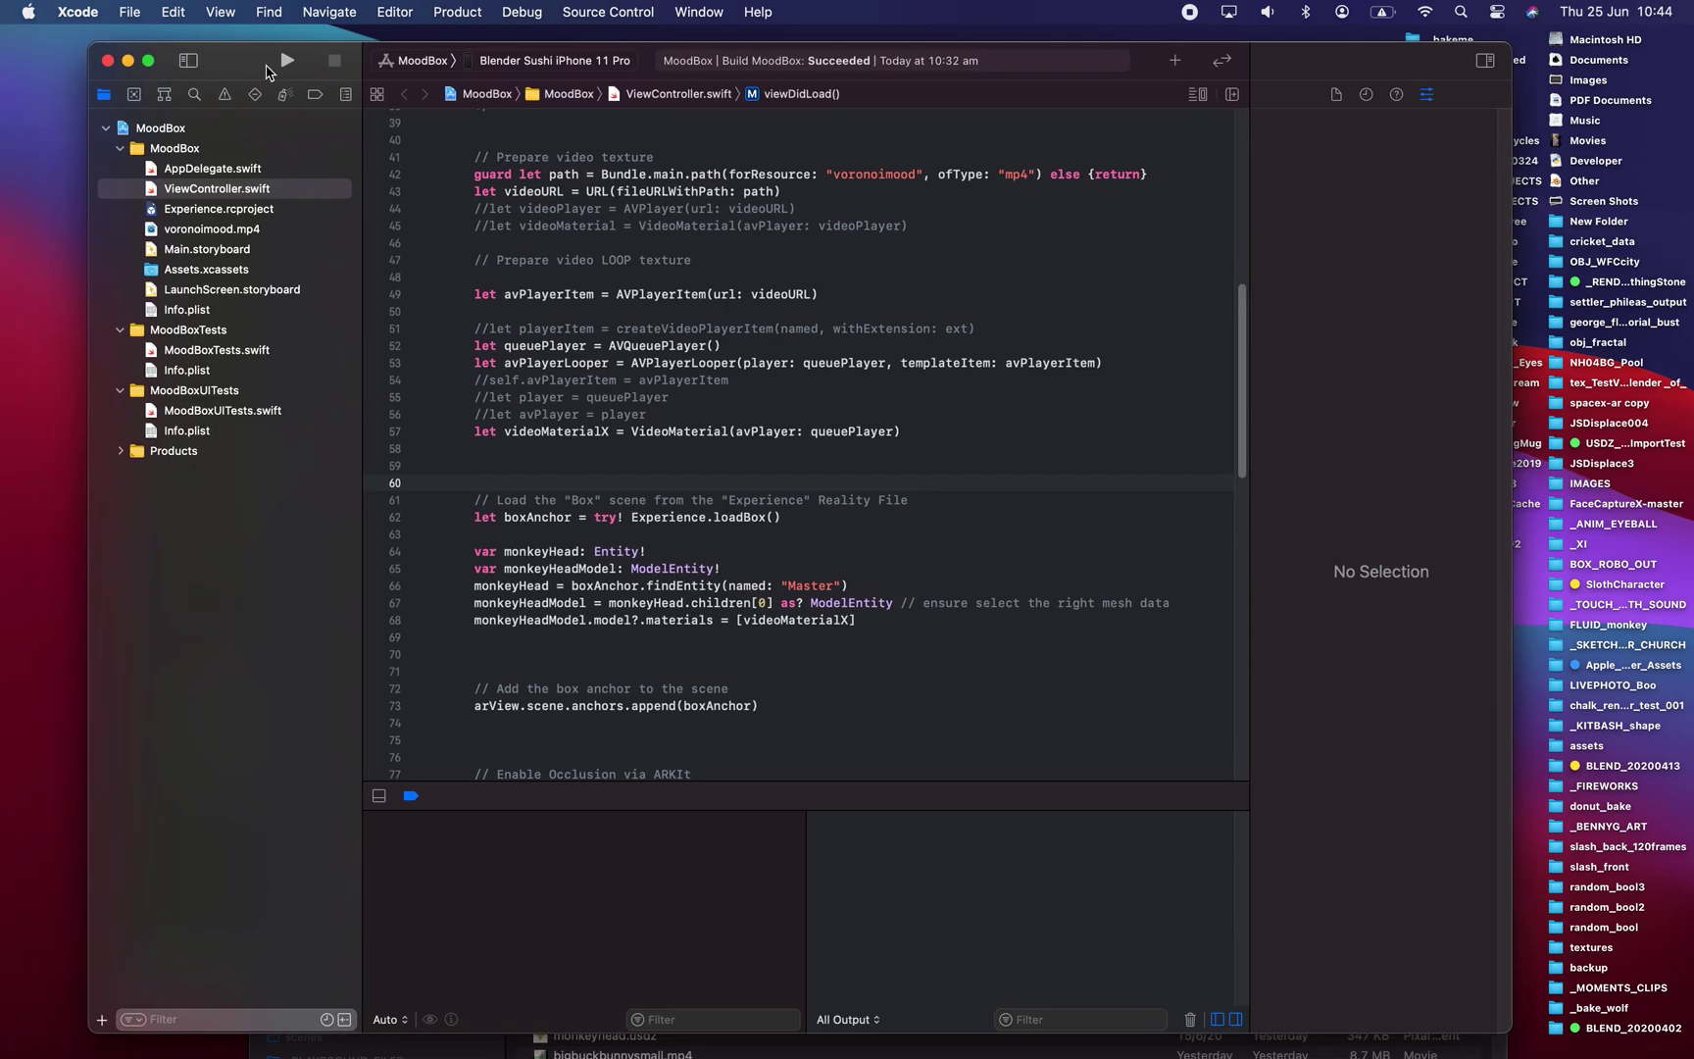
scroll(874, 343, "up", 8)
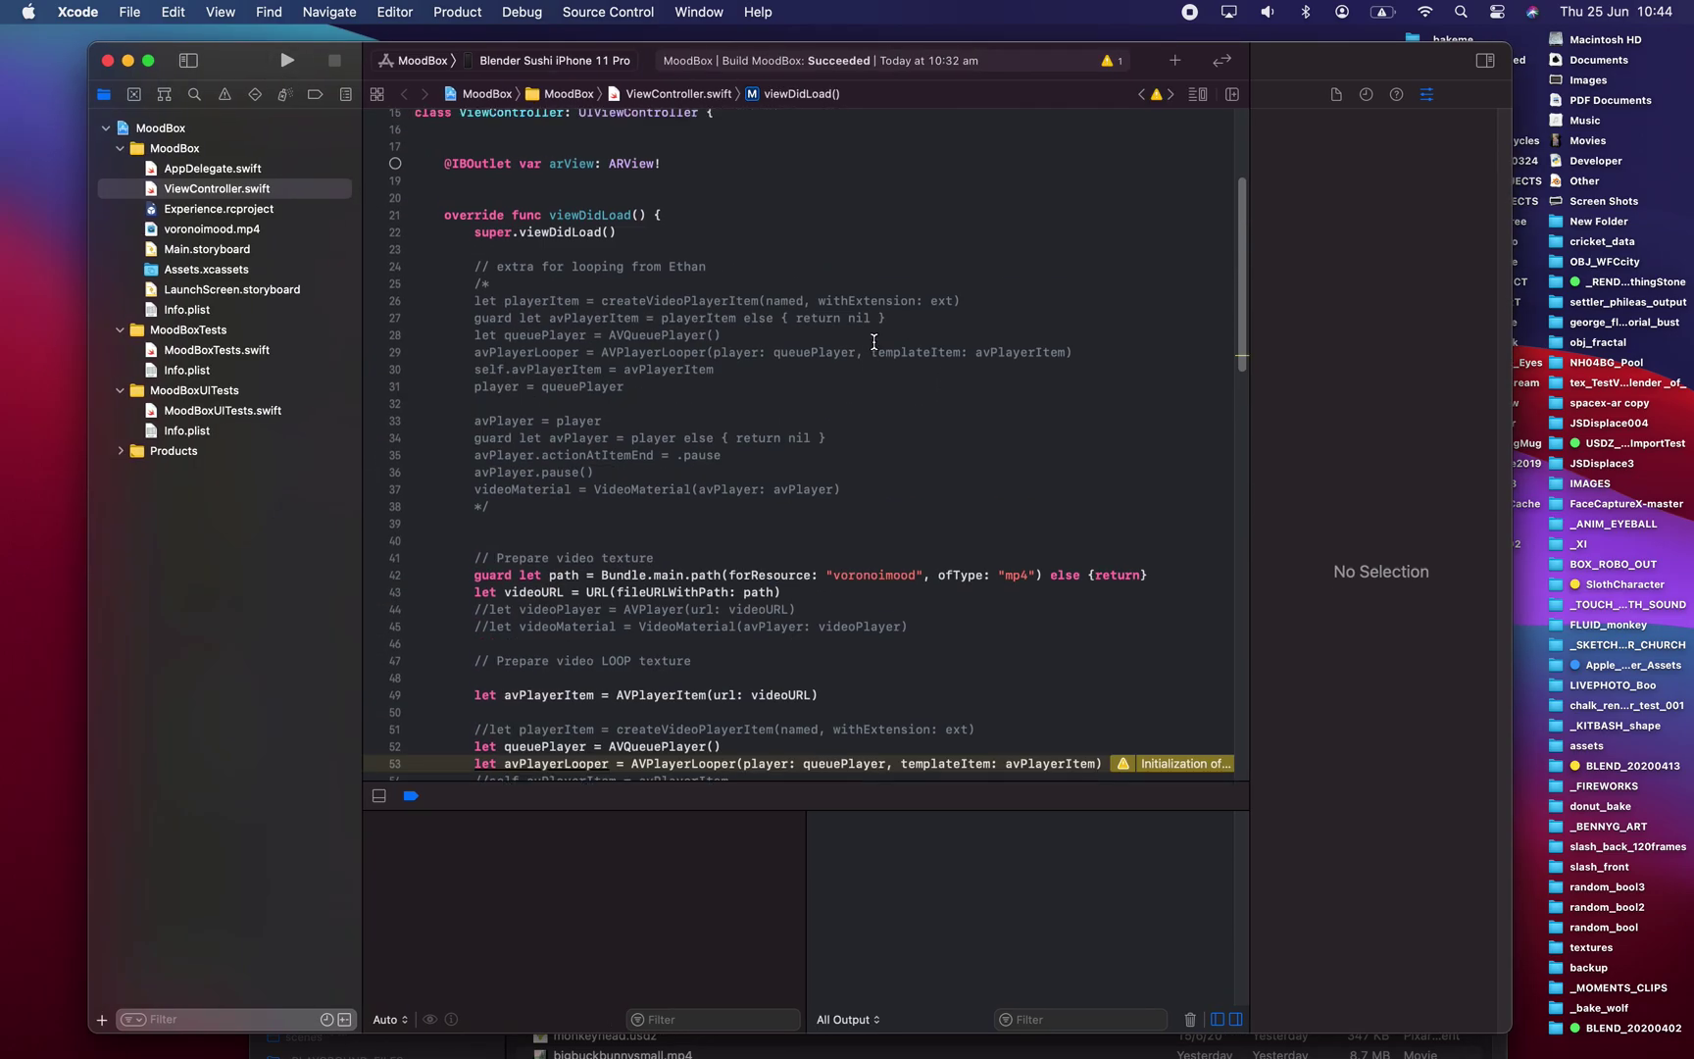
scroll(870, 331, "up", 4)
key("ctrl+Right")
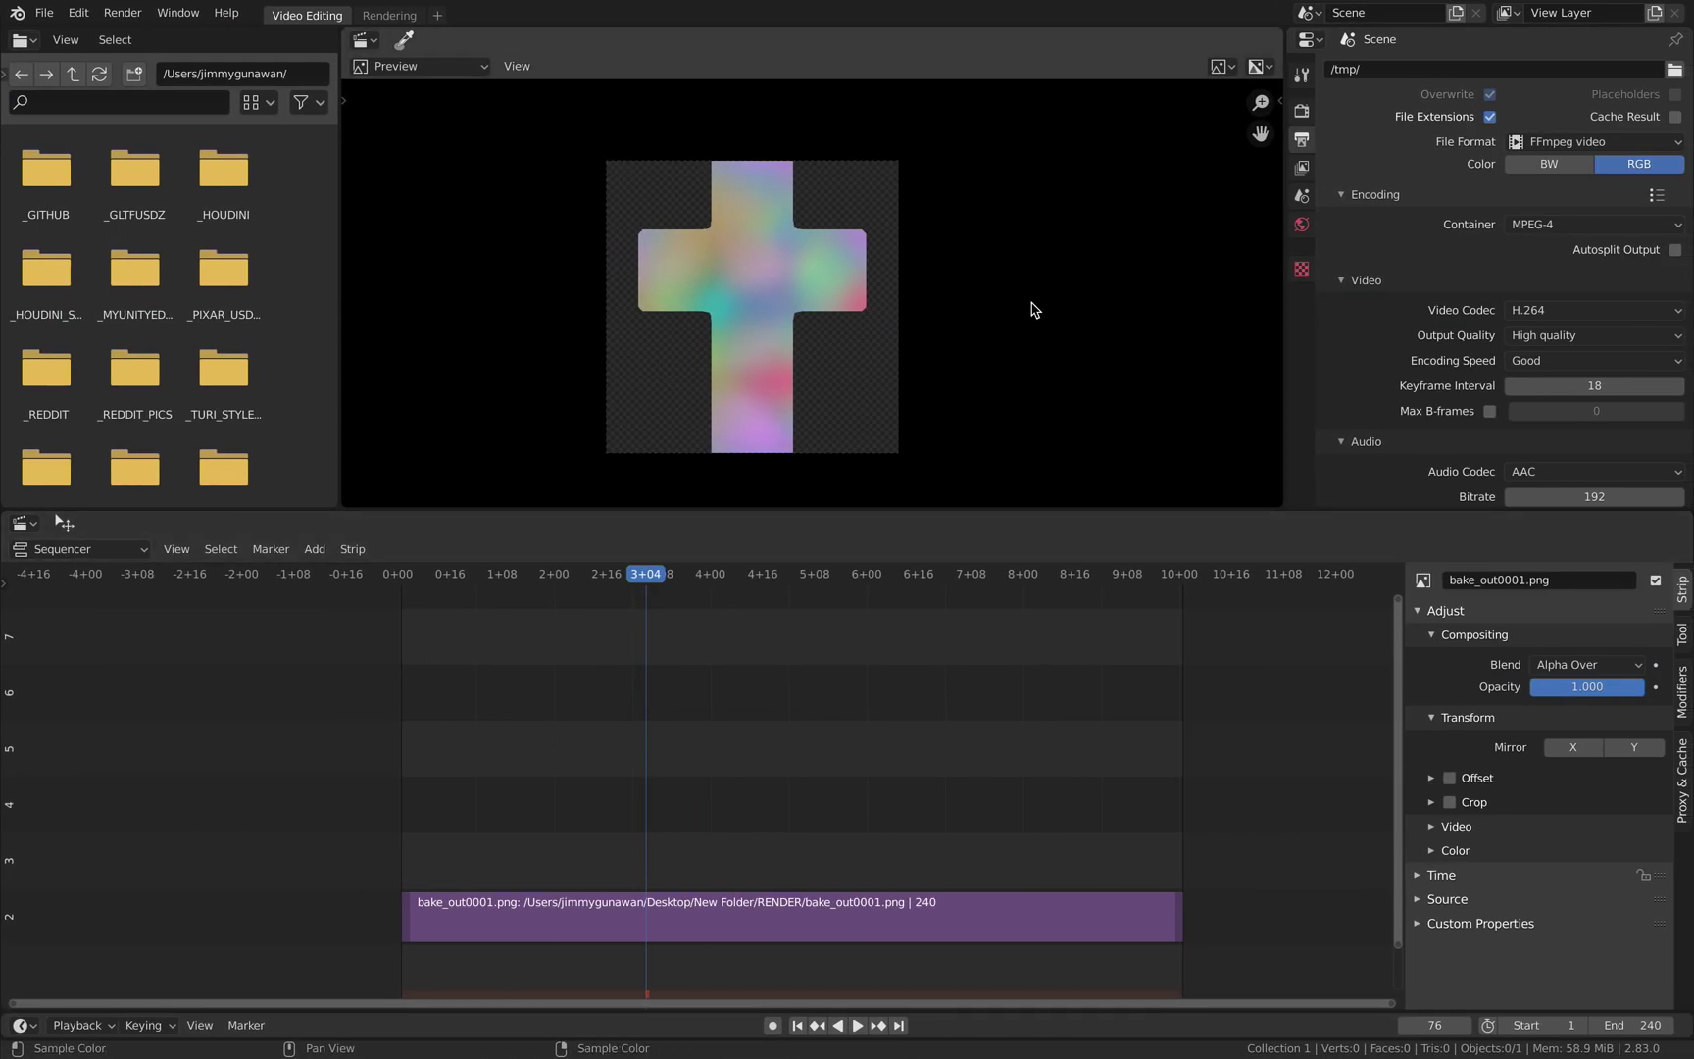
Move to the Medium article on RealityKit video materials and scroll through it
key("ctrl+Right")
scroll(1158, 333, "up", 15)
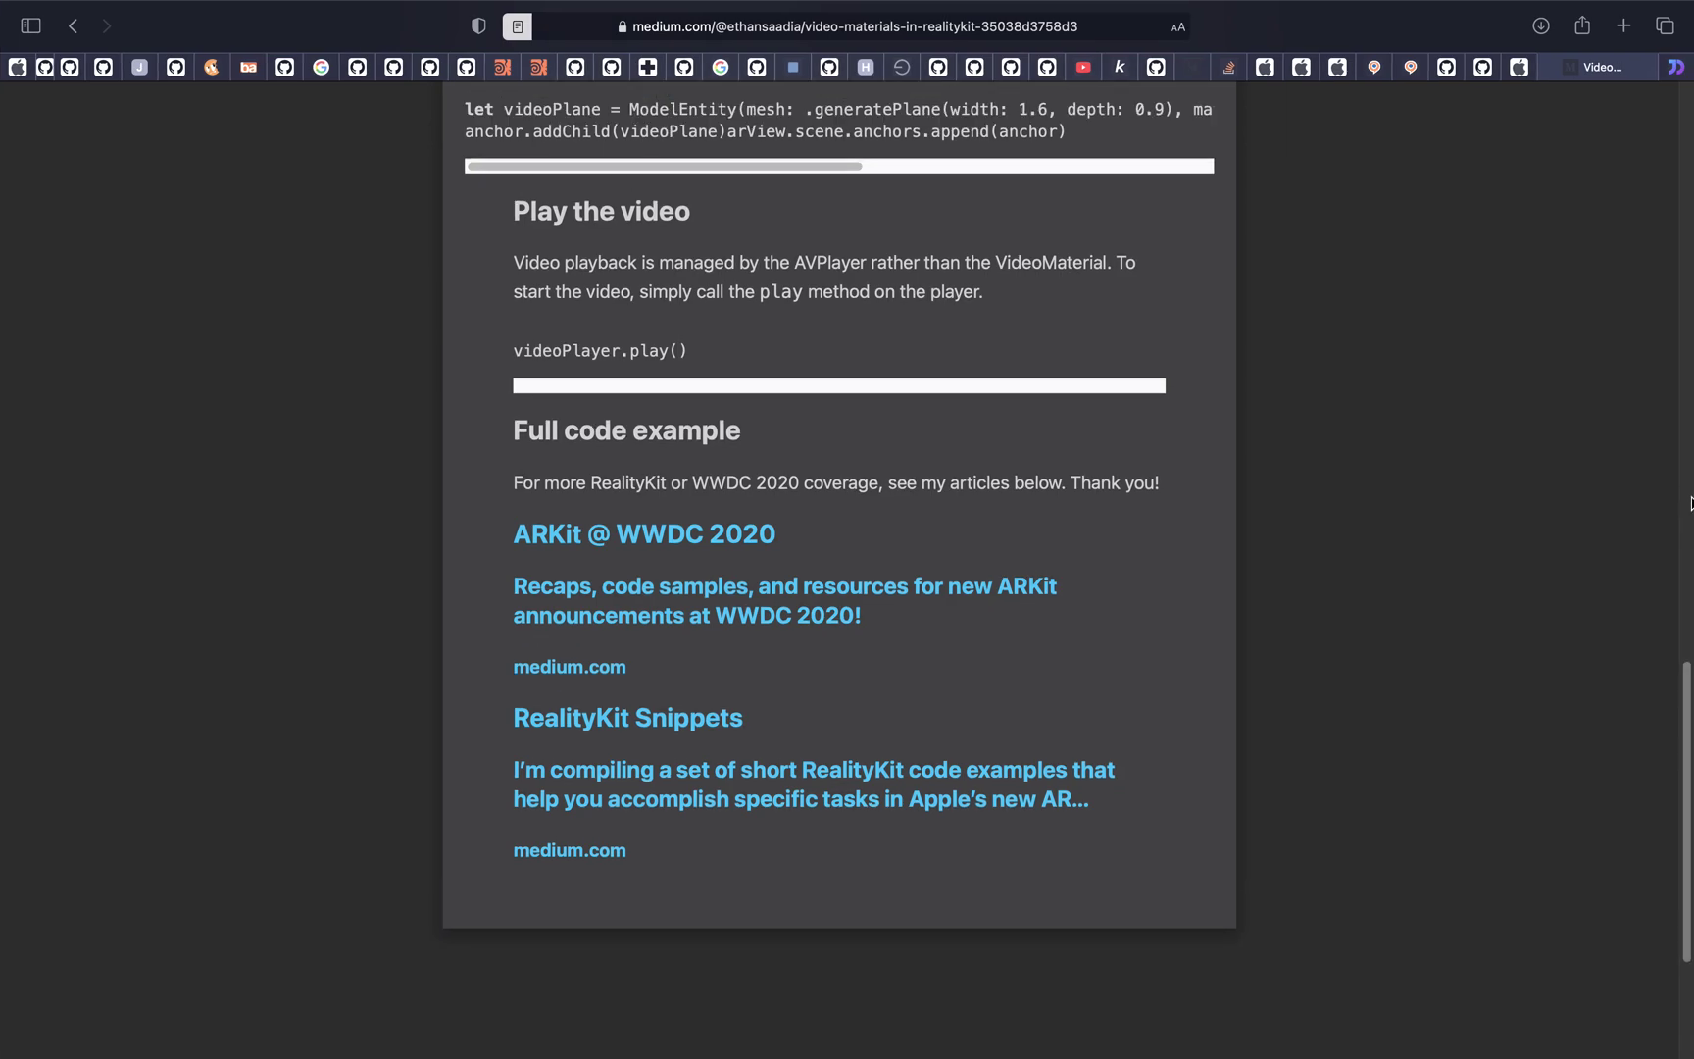
scroll(617, 307, "up", 4)
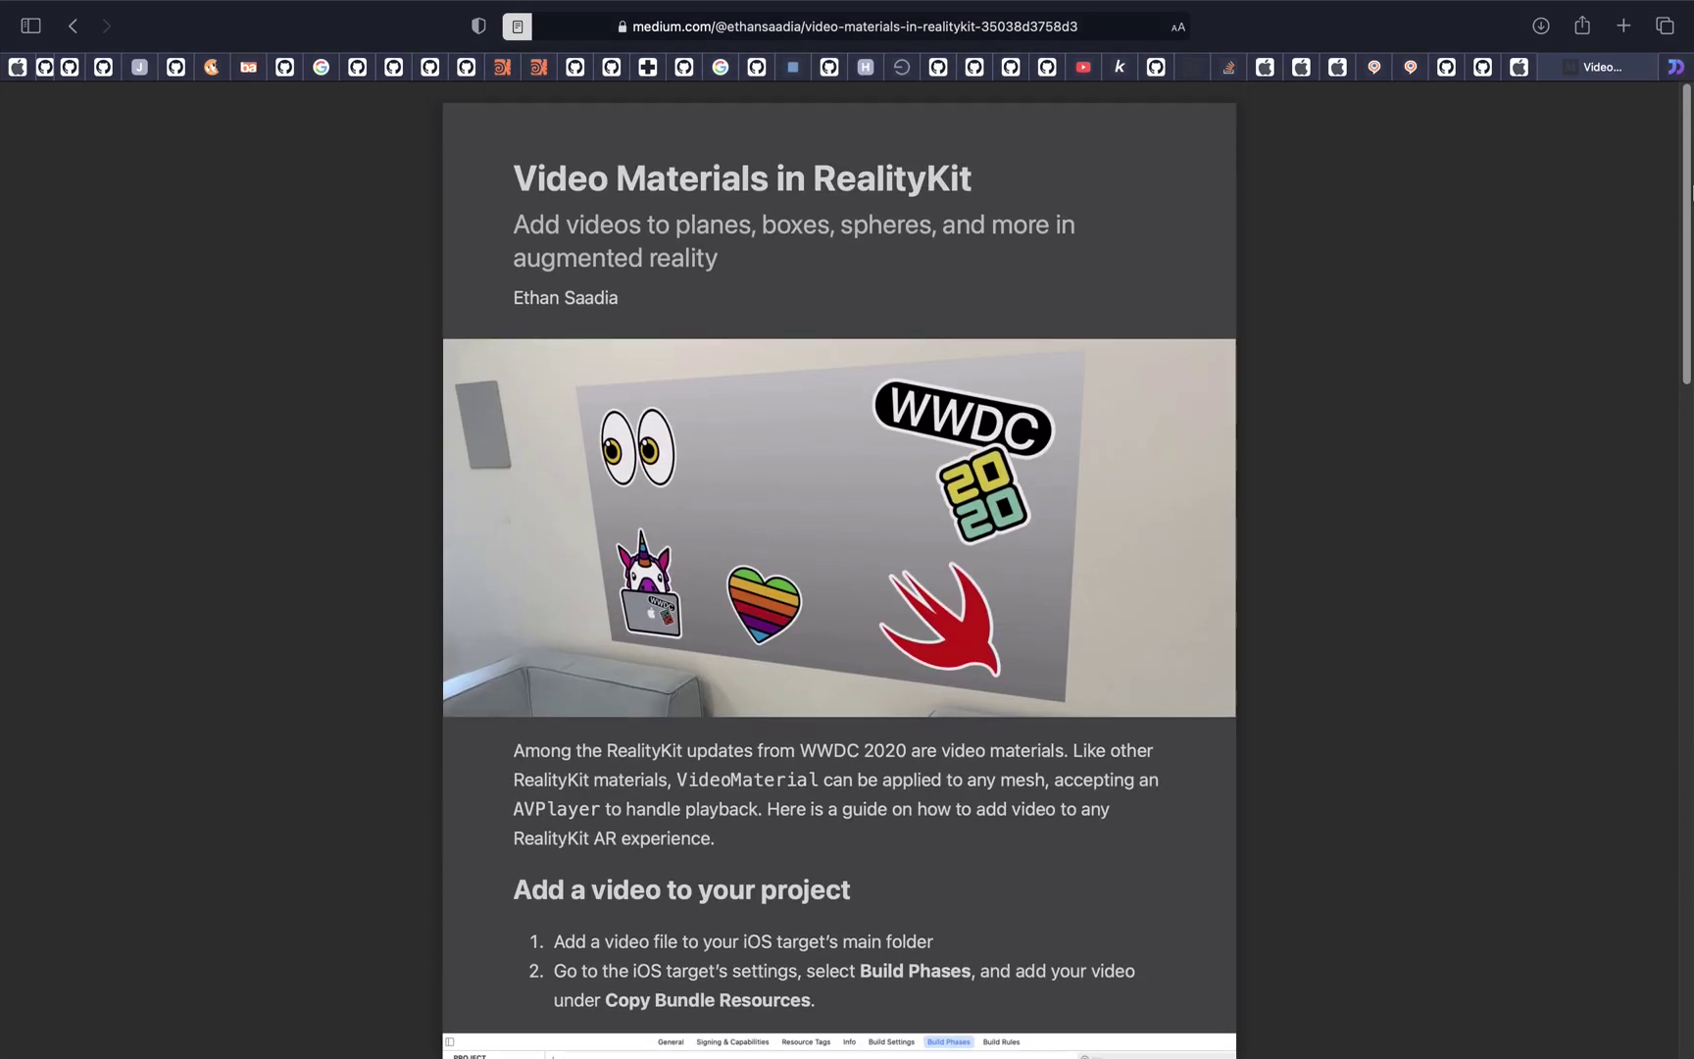
left_click_drag(1689, 268, 1688, 493)
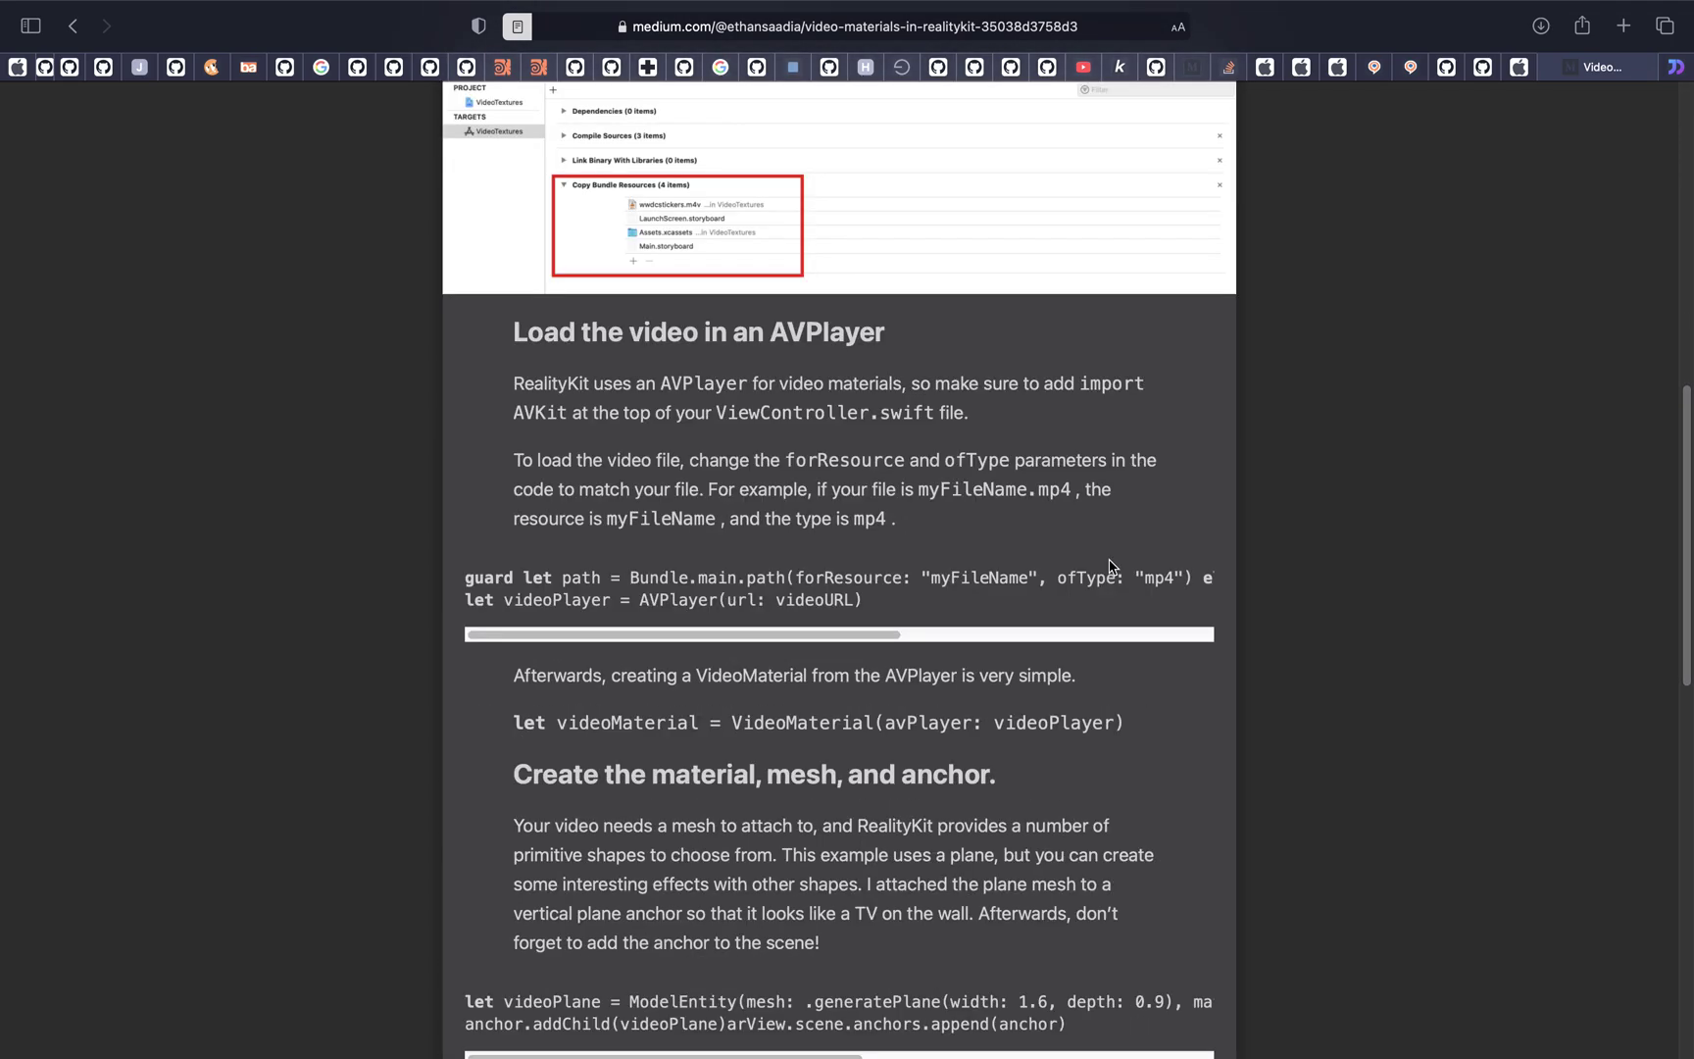
scroll(987, 613, "down", 10)
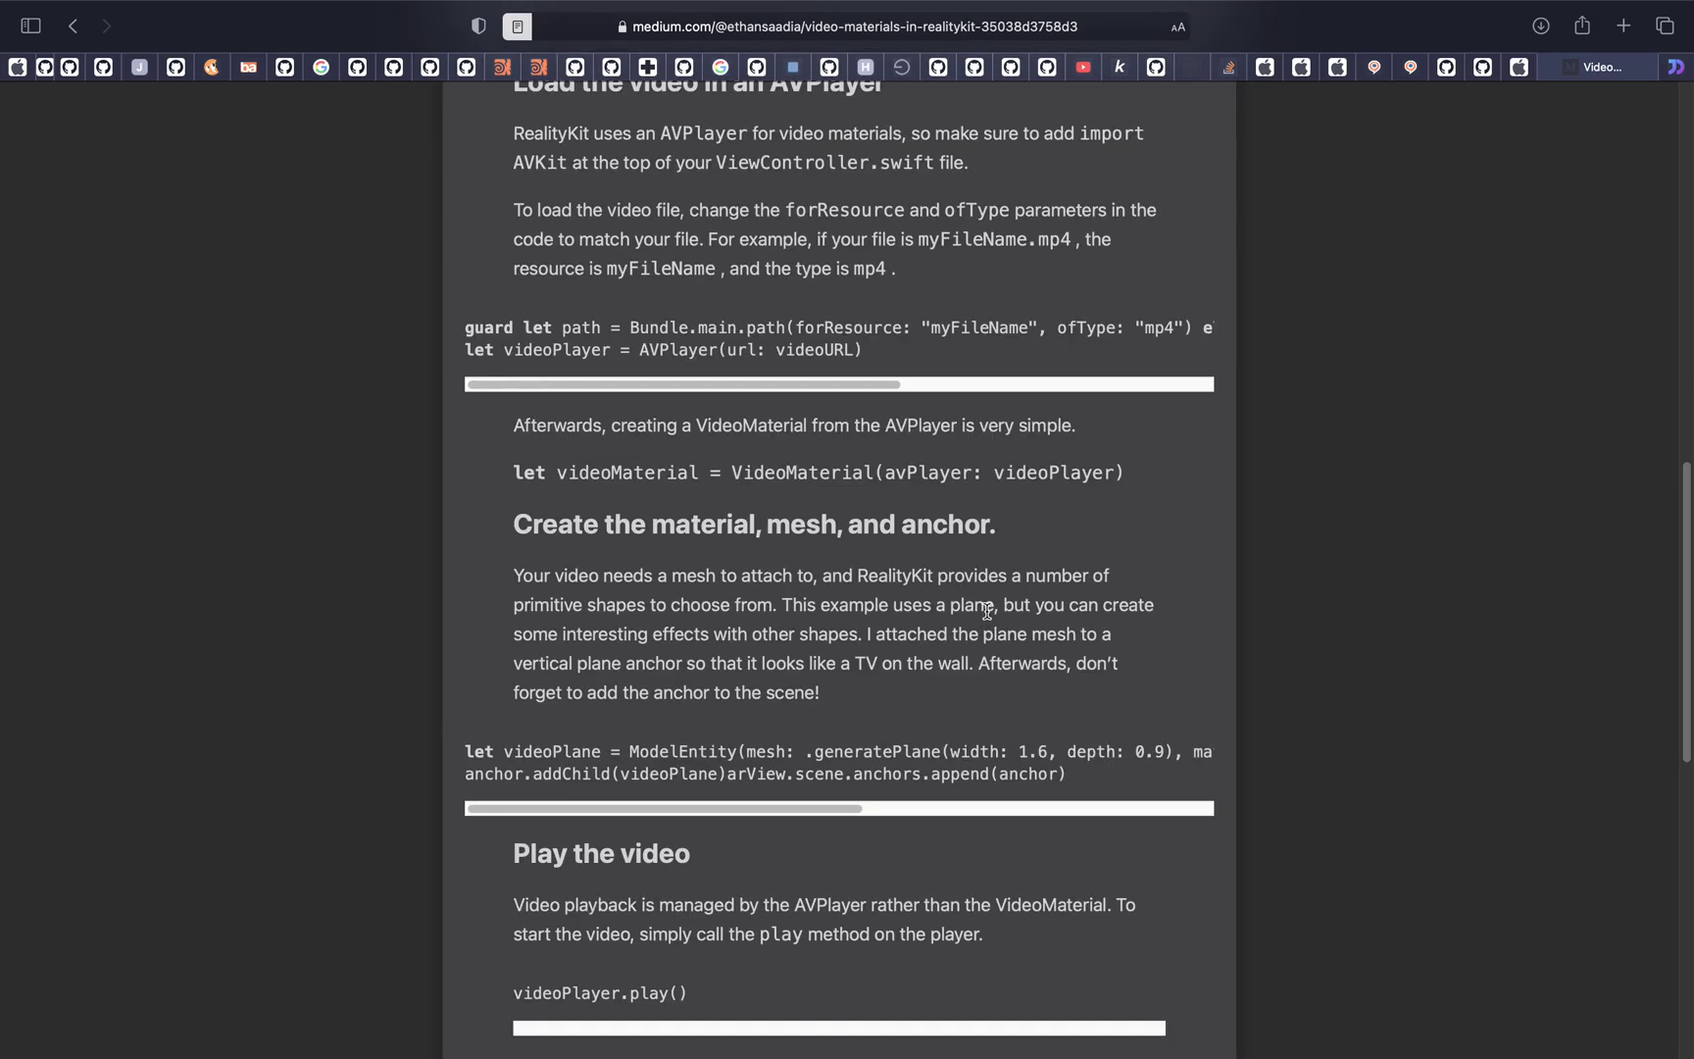
scroll(987, 613, "up", 13)
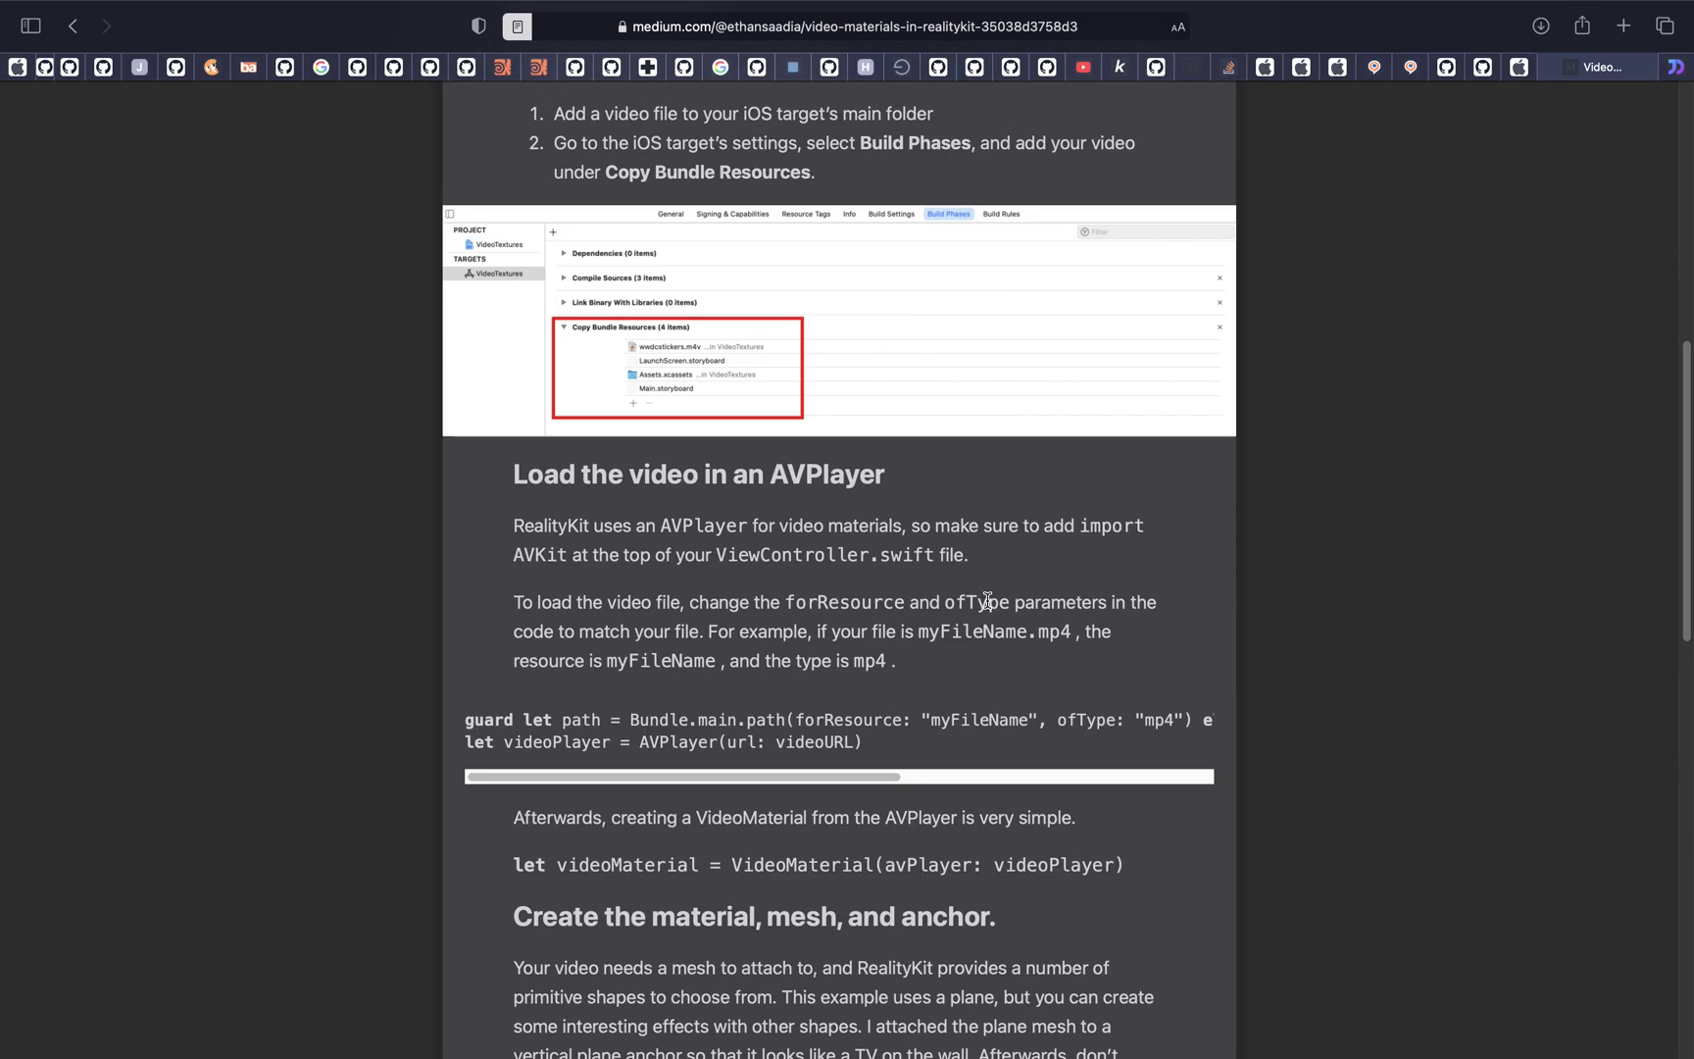
scroll(986, 598, "up", 14)
scroll(987, 598, "down", 20)
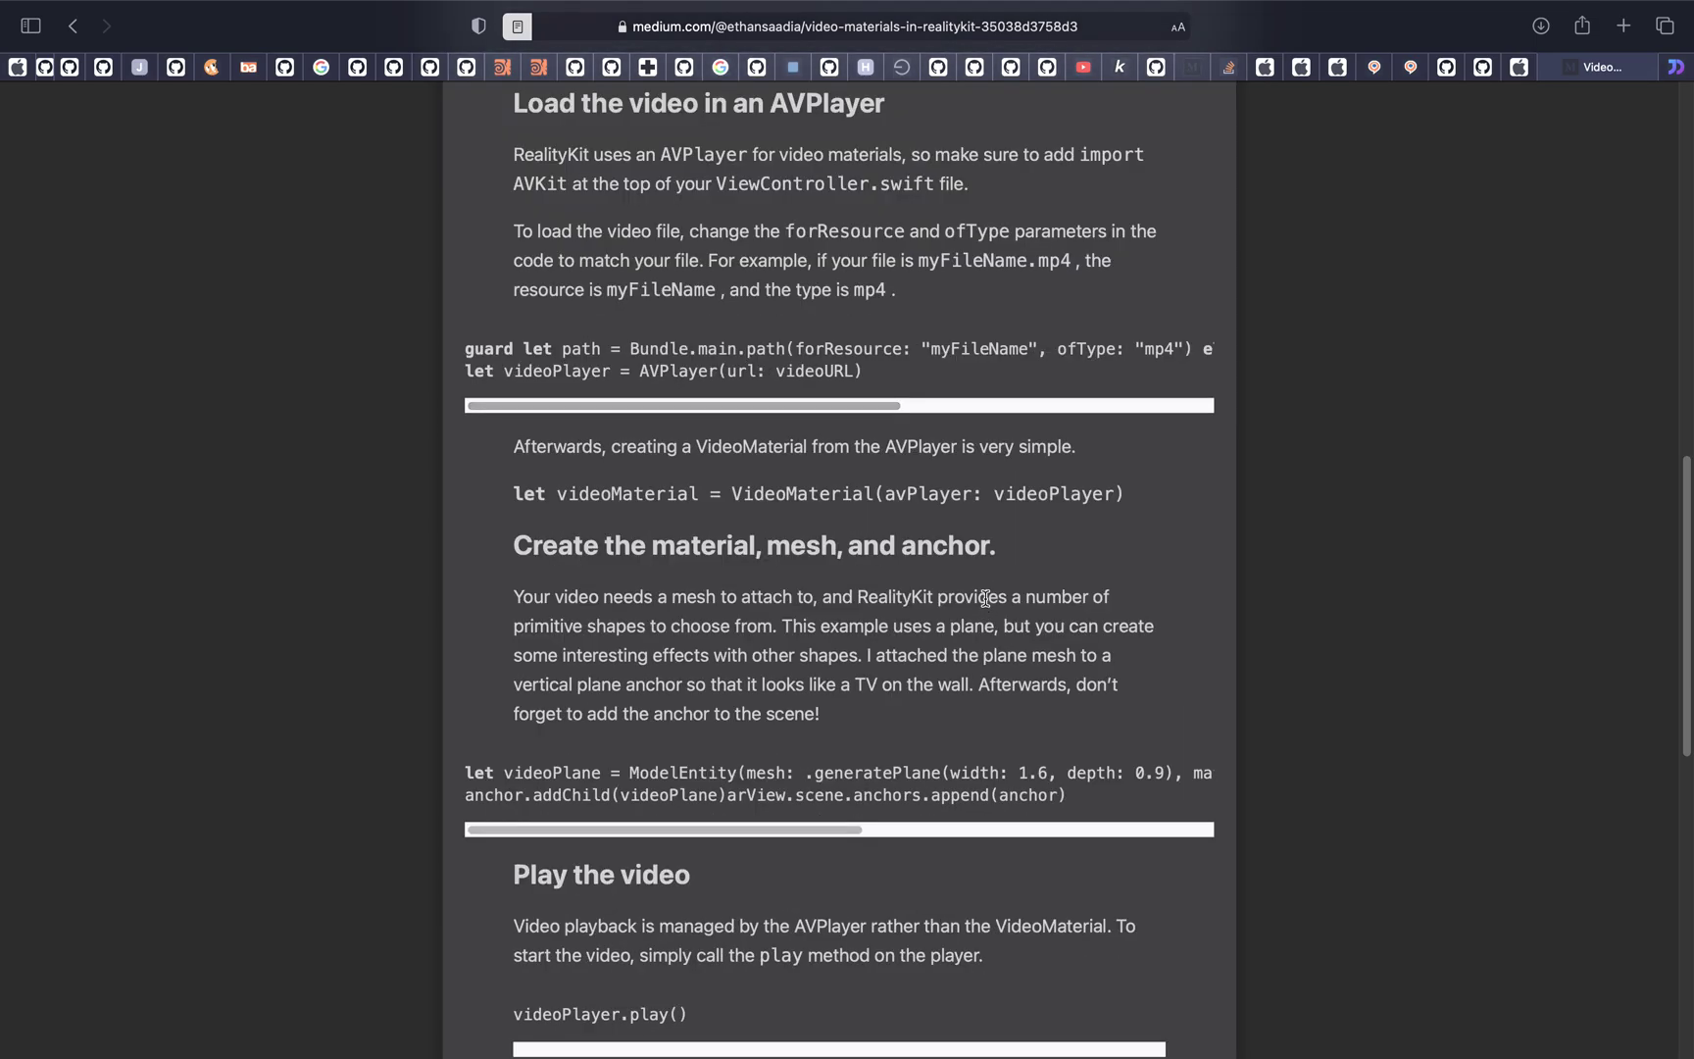
scroll(981, 588, "down", 6)
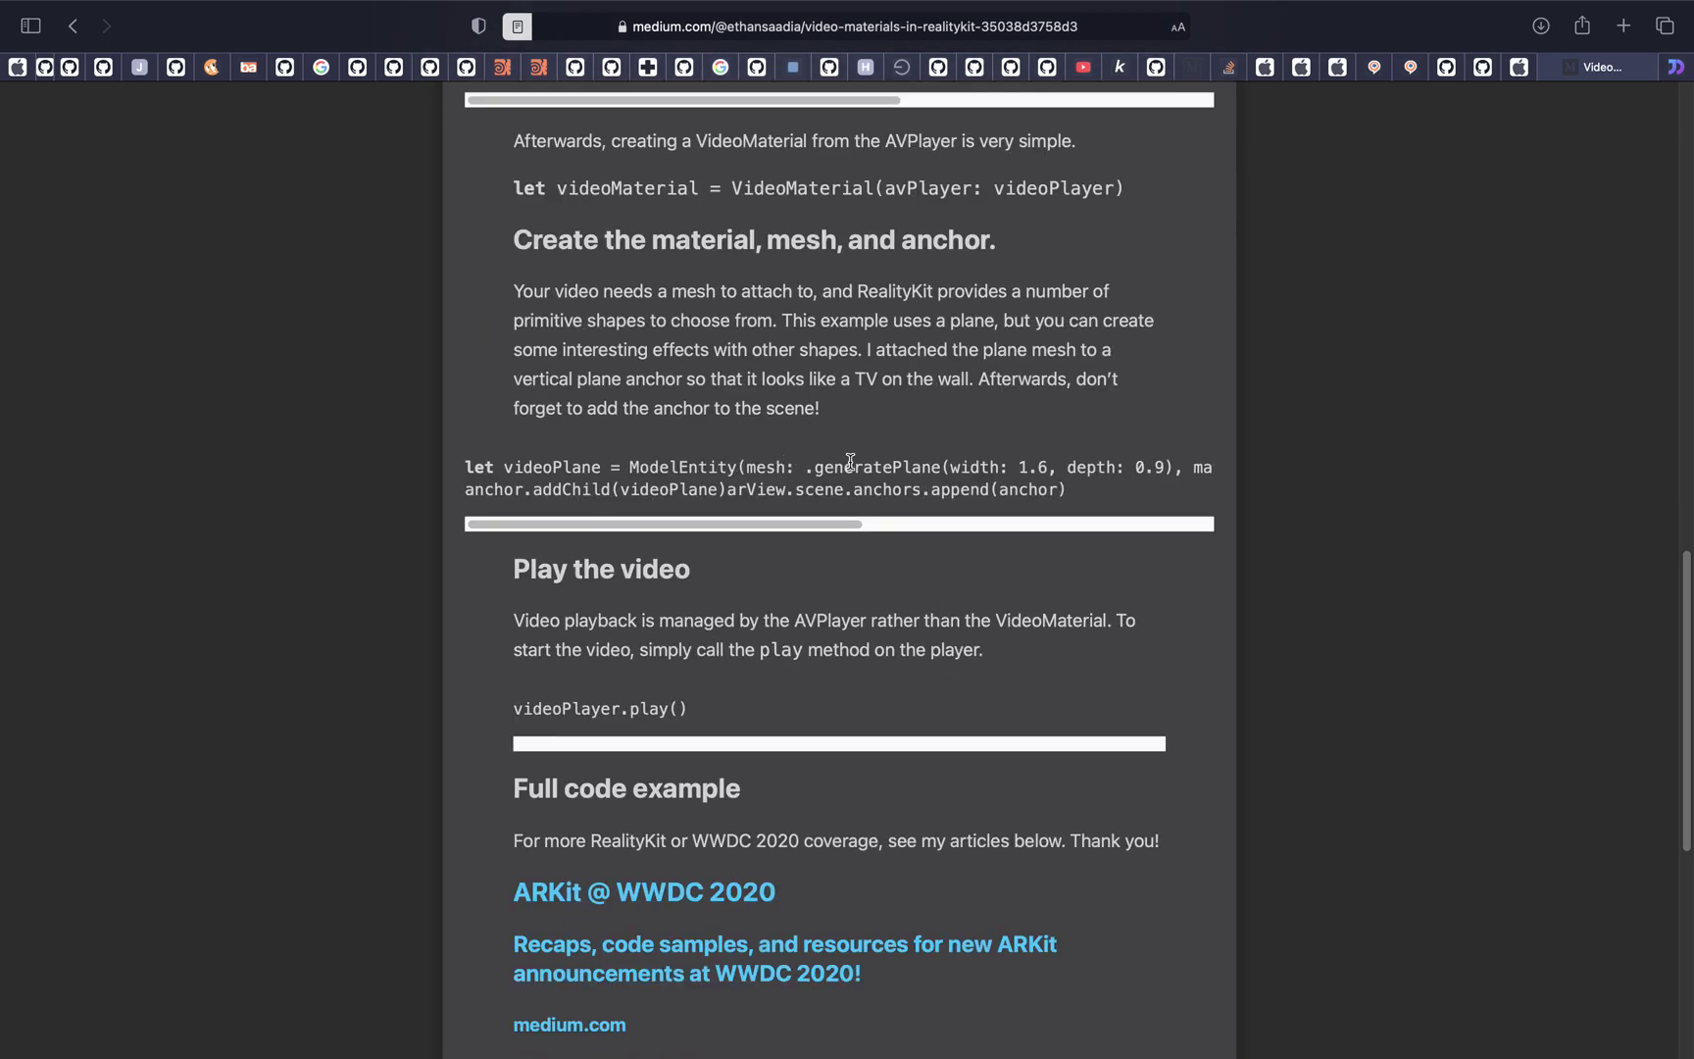
Highlight the videoPlane and videoMaterial code lines, then clear the selection
left_click_drag(825, 467, 950, 467)
double_click(556, 467)
scroll(578, 471, "up", 5)
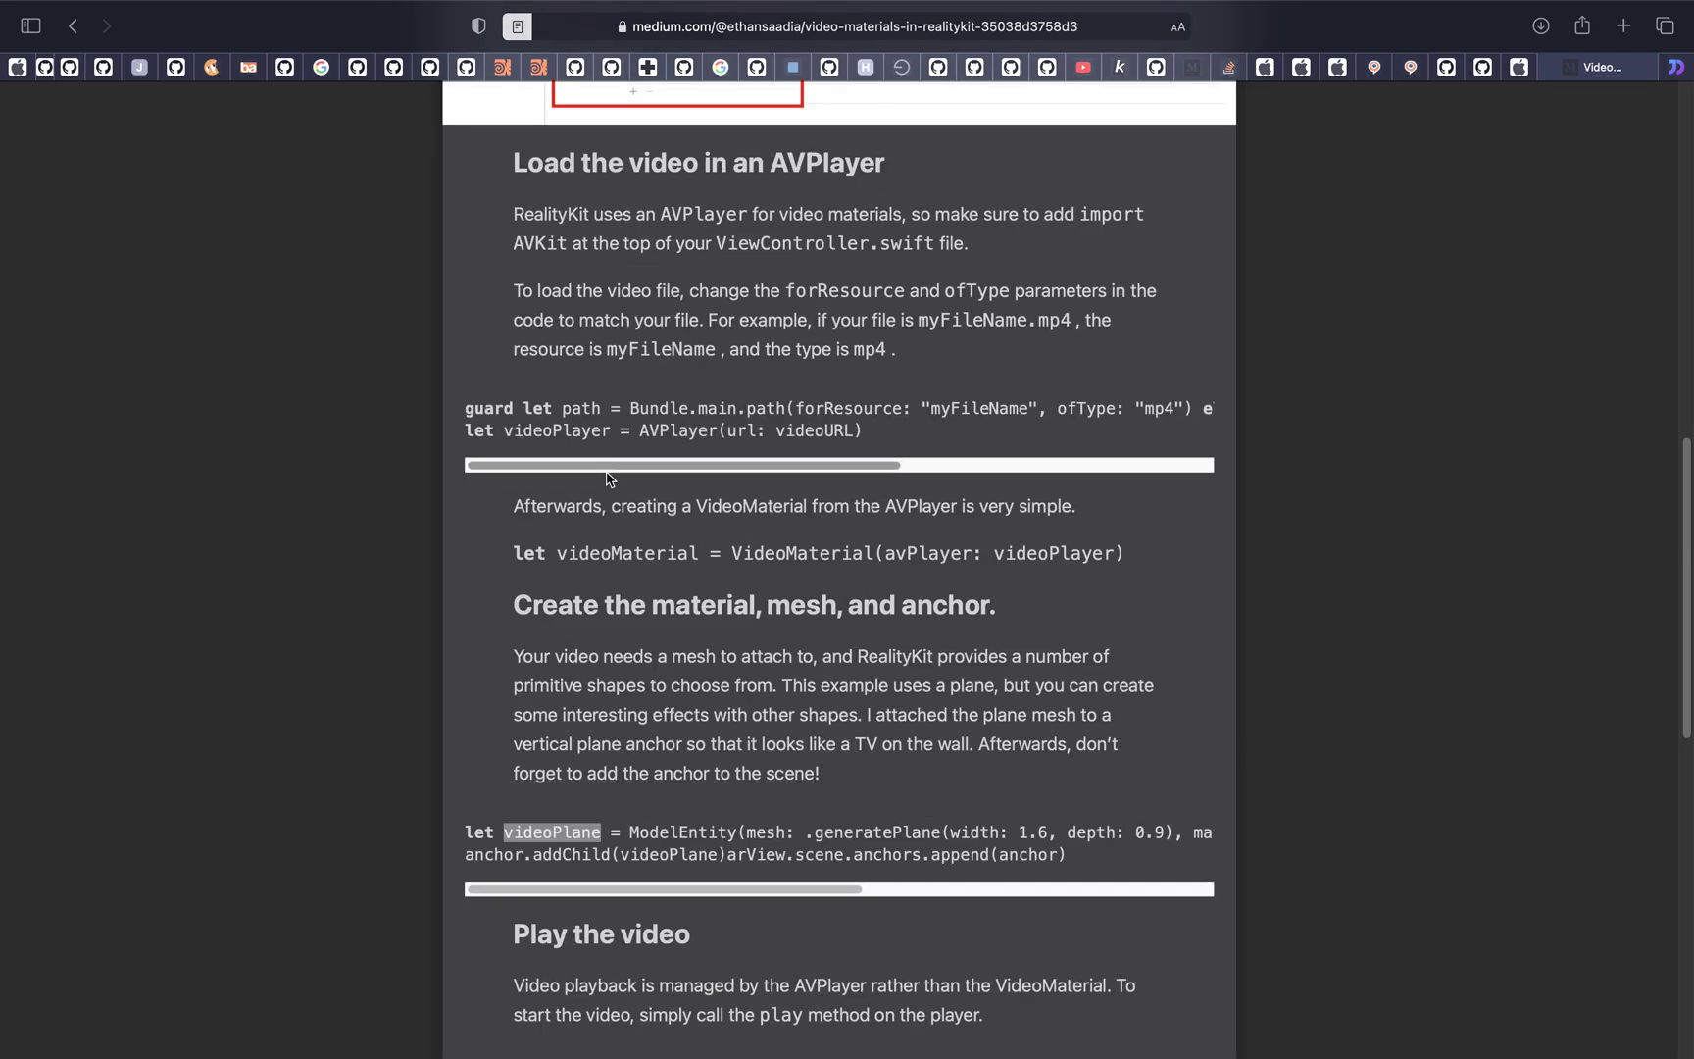
double_click(596, 516)
left_click_drag(595, 511, 1071, 504)
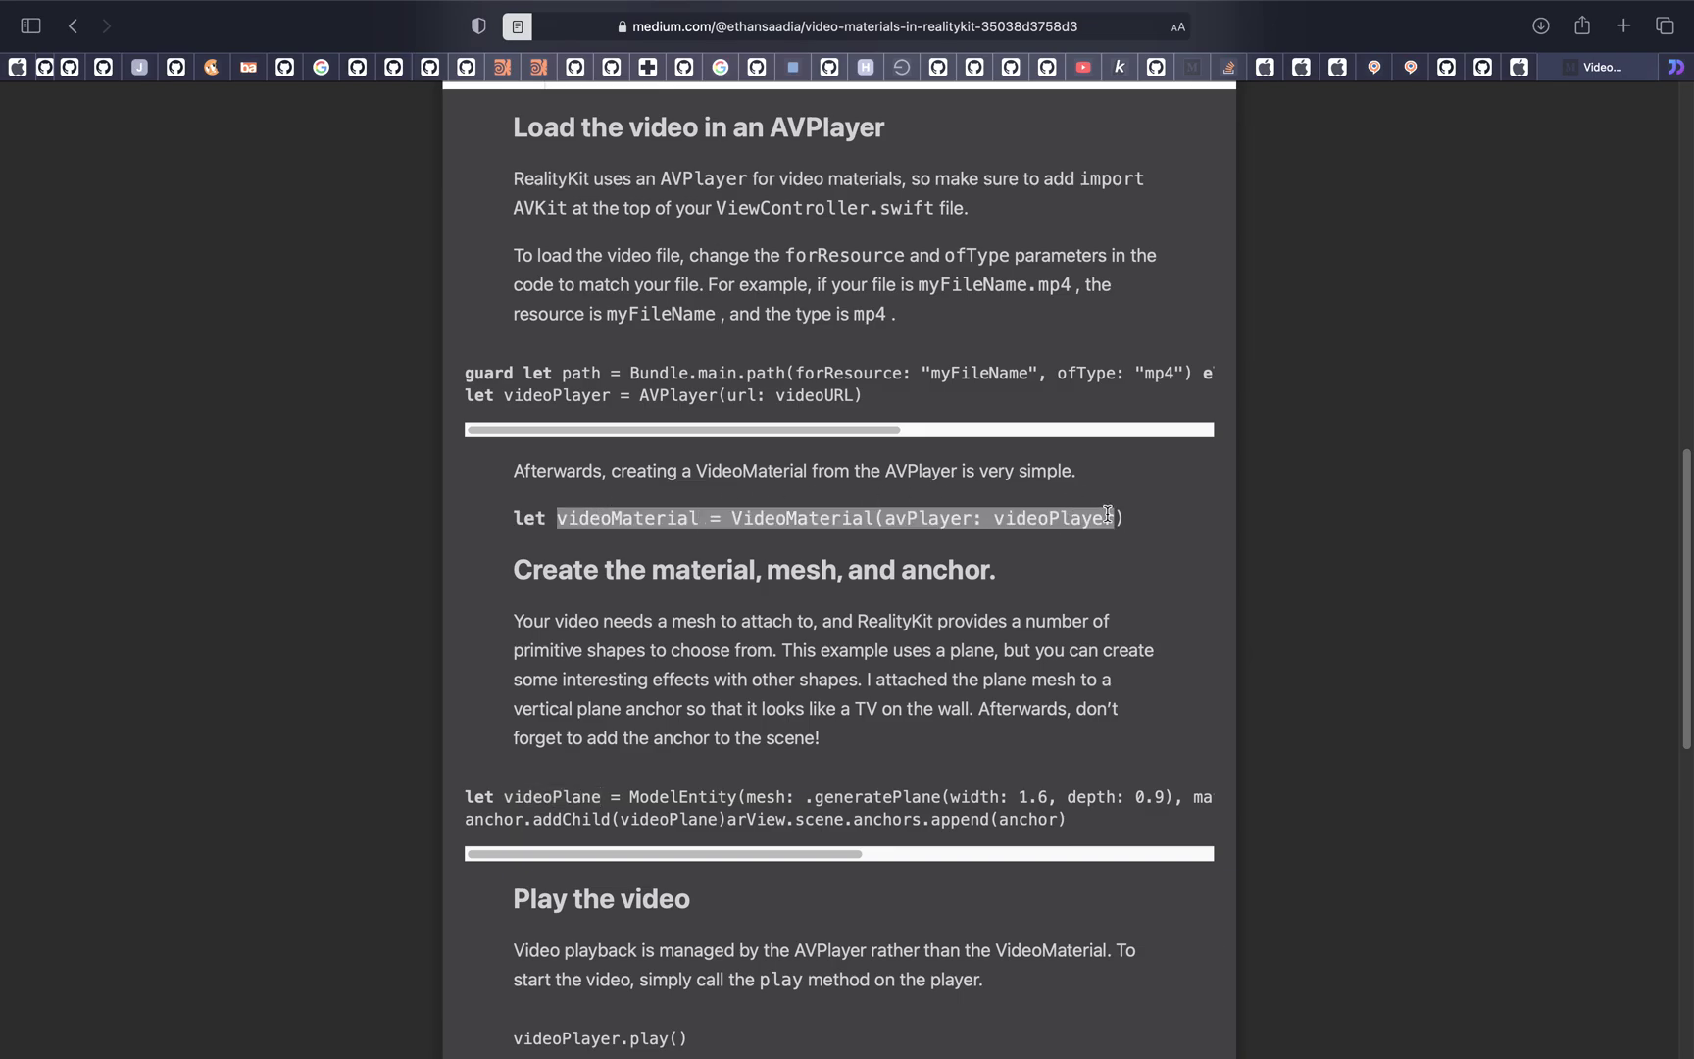
left_click(1108, 513)
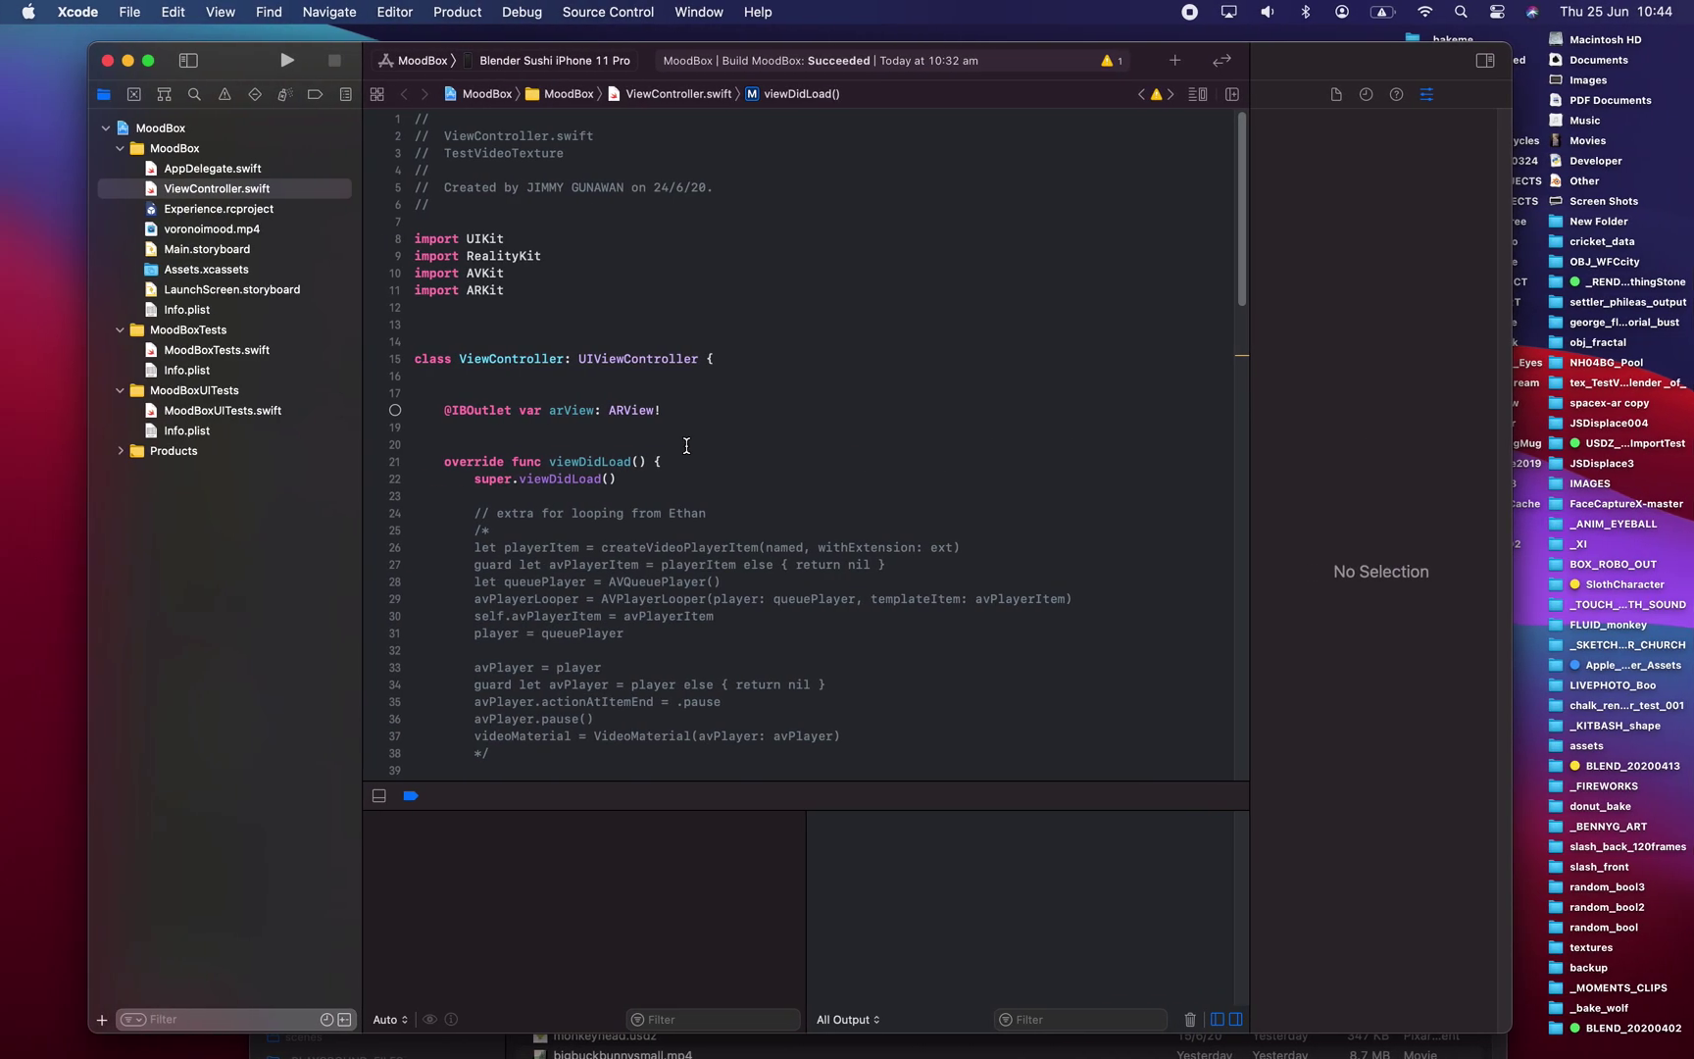
Place the caret on line 20, then choose File > New > Project to reach the templates
left_click(686, 445)
left_click_drag(265, 61, 268, 57)
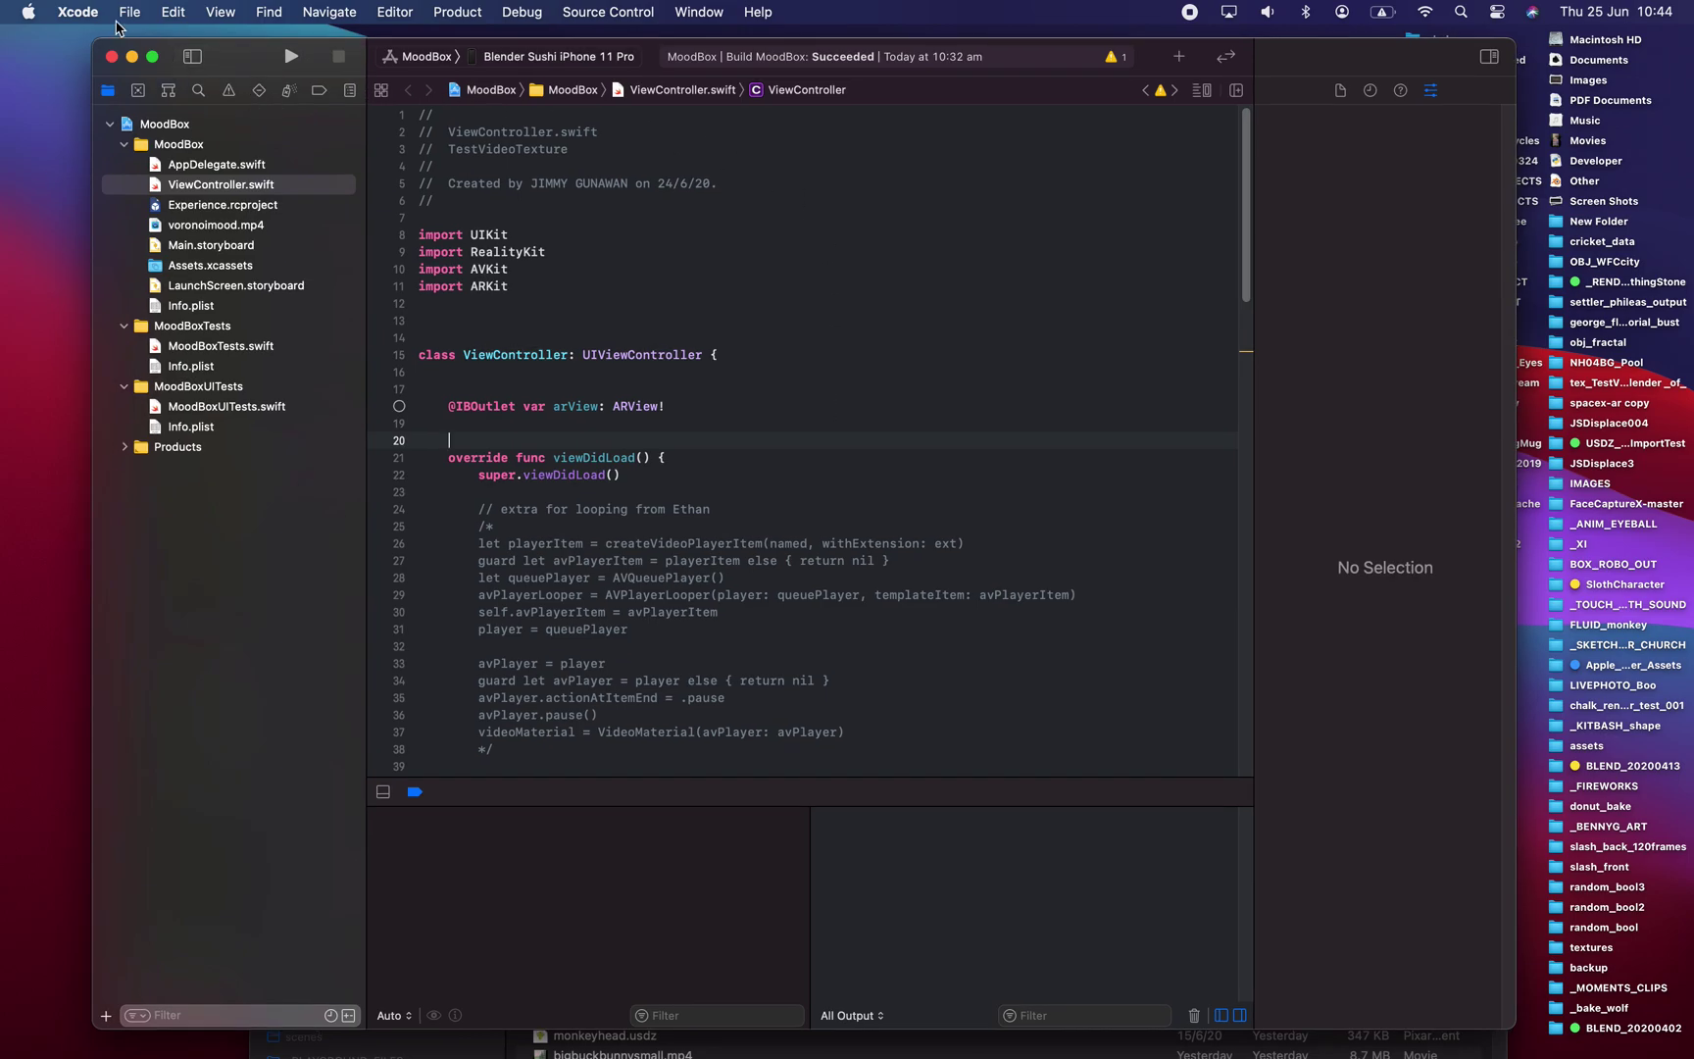
left_click(124, 14)
mouse_move(140, 41)
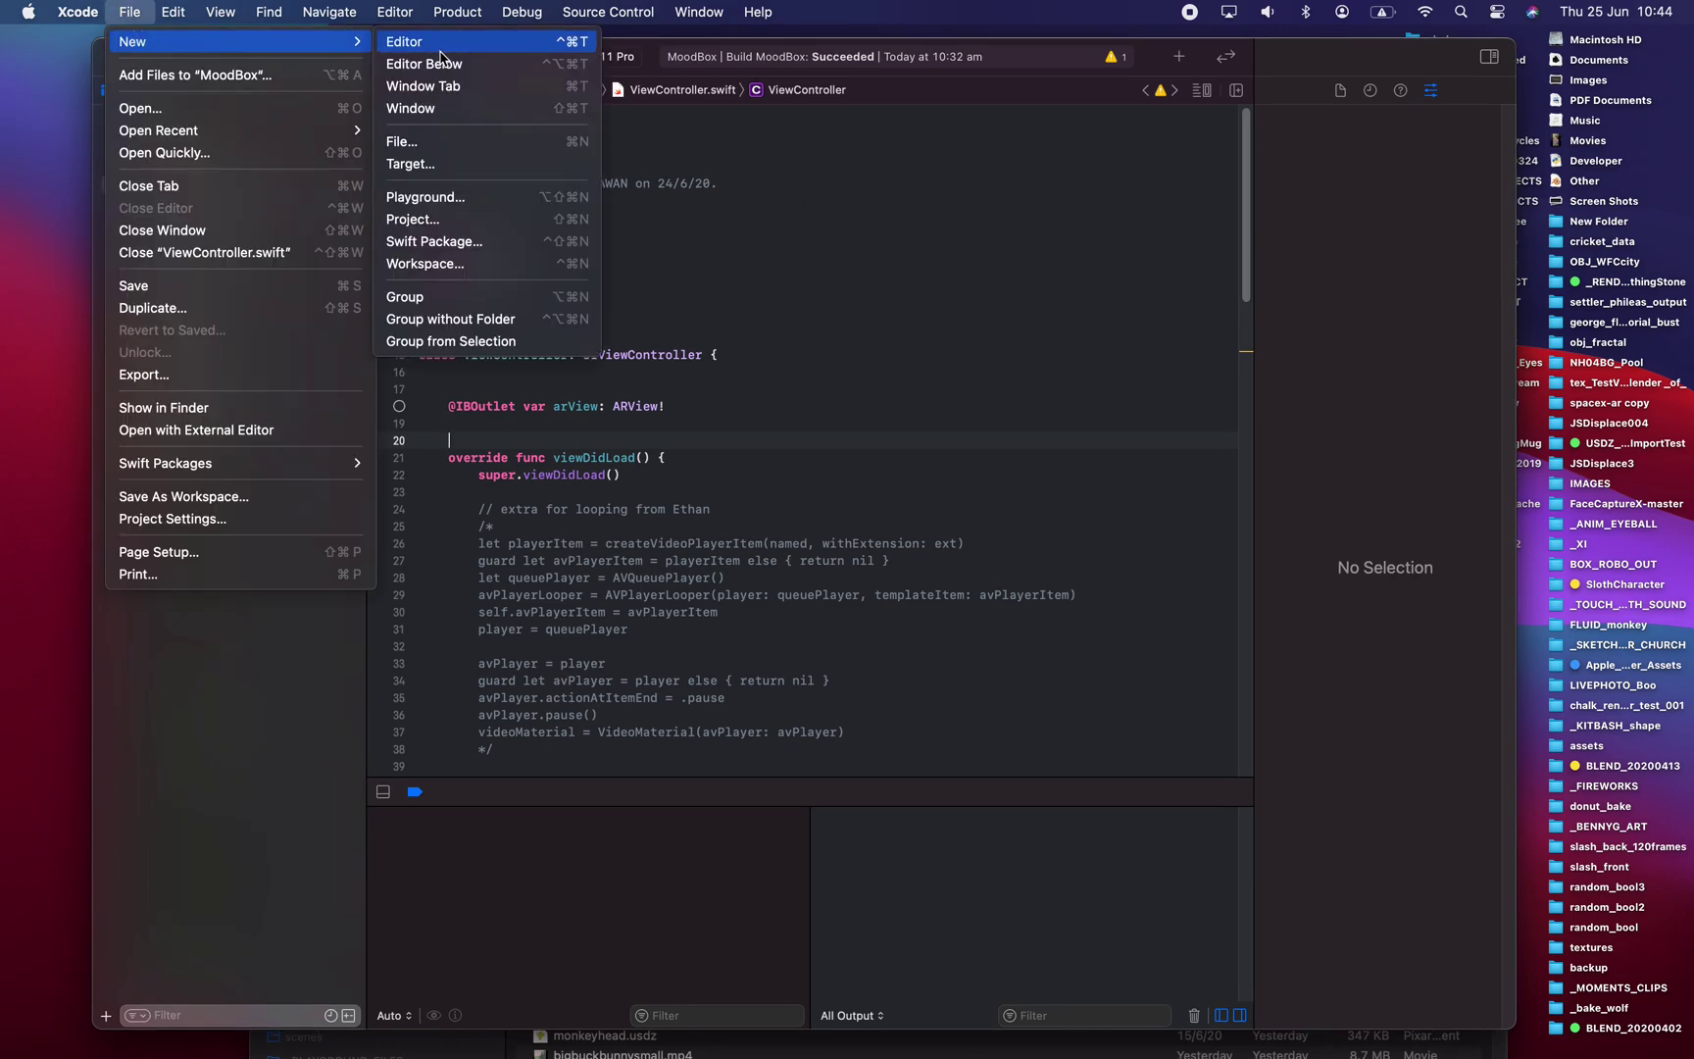
left_click(441, 218)
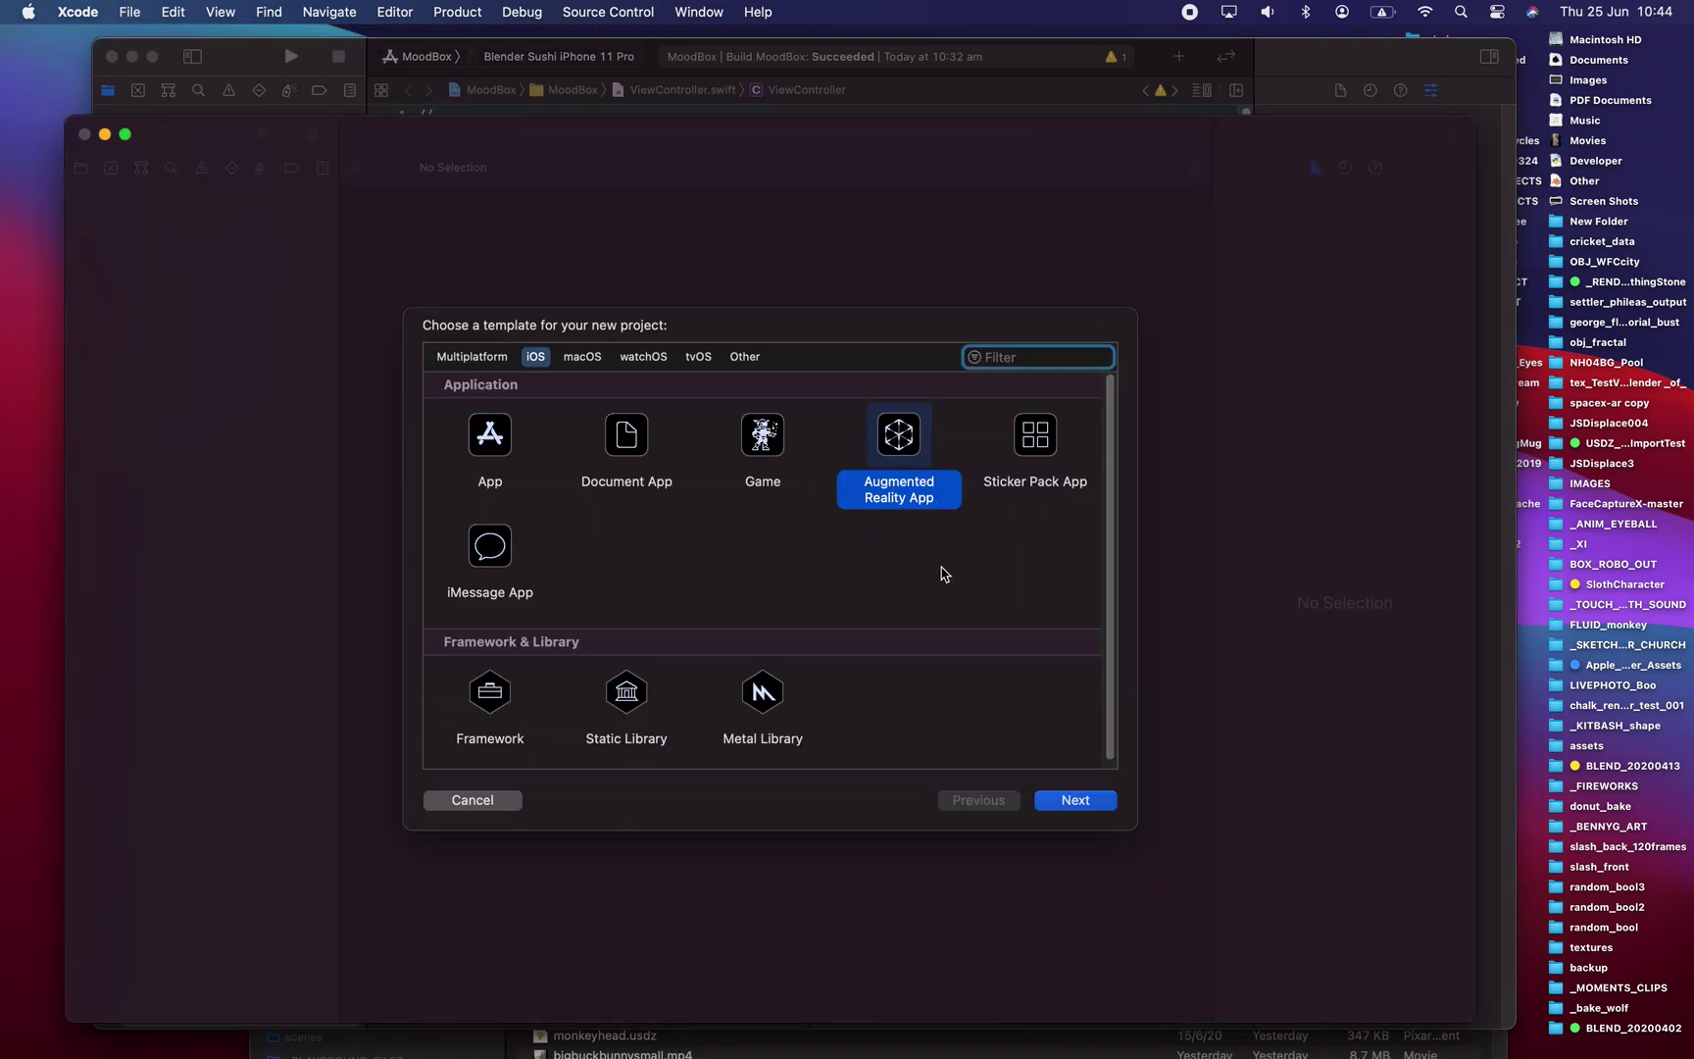
Cancel the new project, close its empty window, and review the Box-scene loading code
left_click(489, 800)
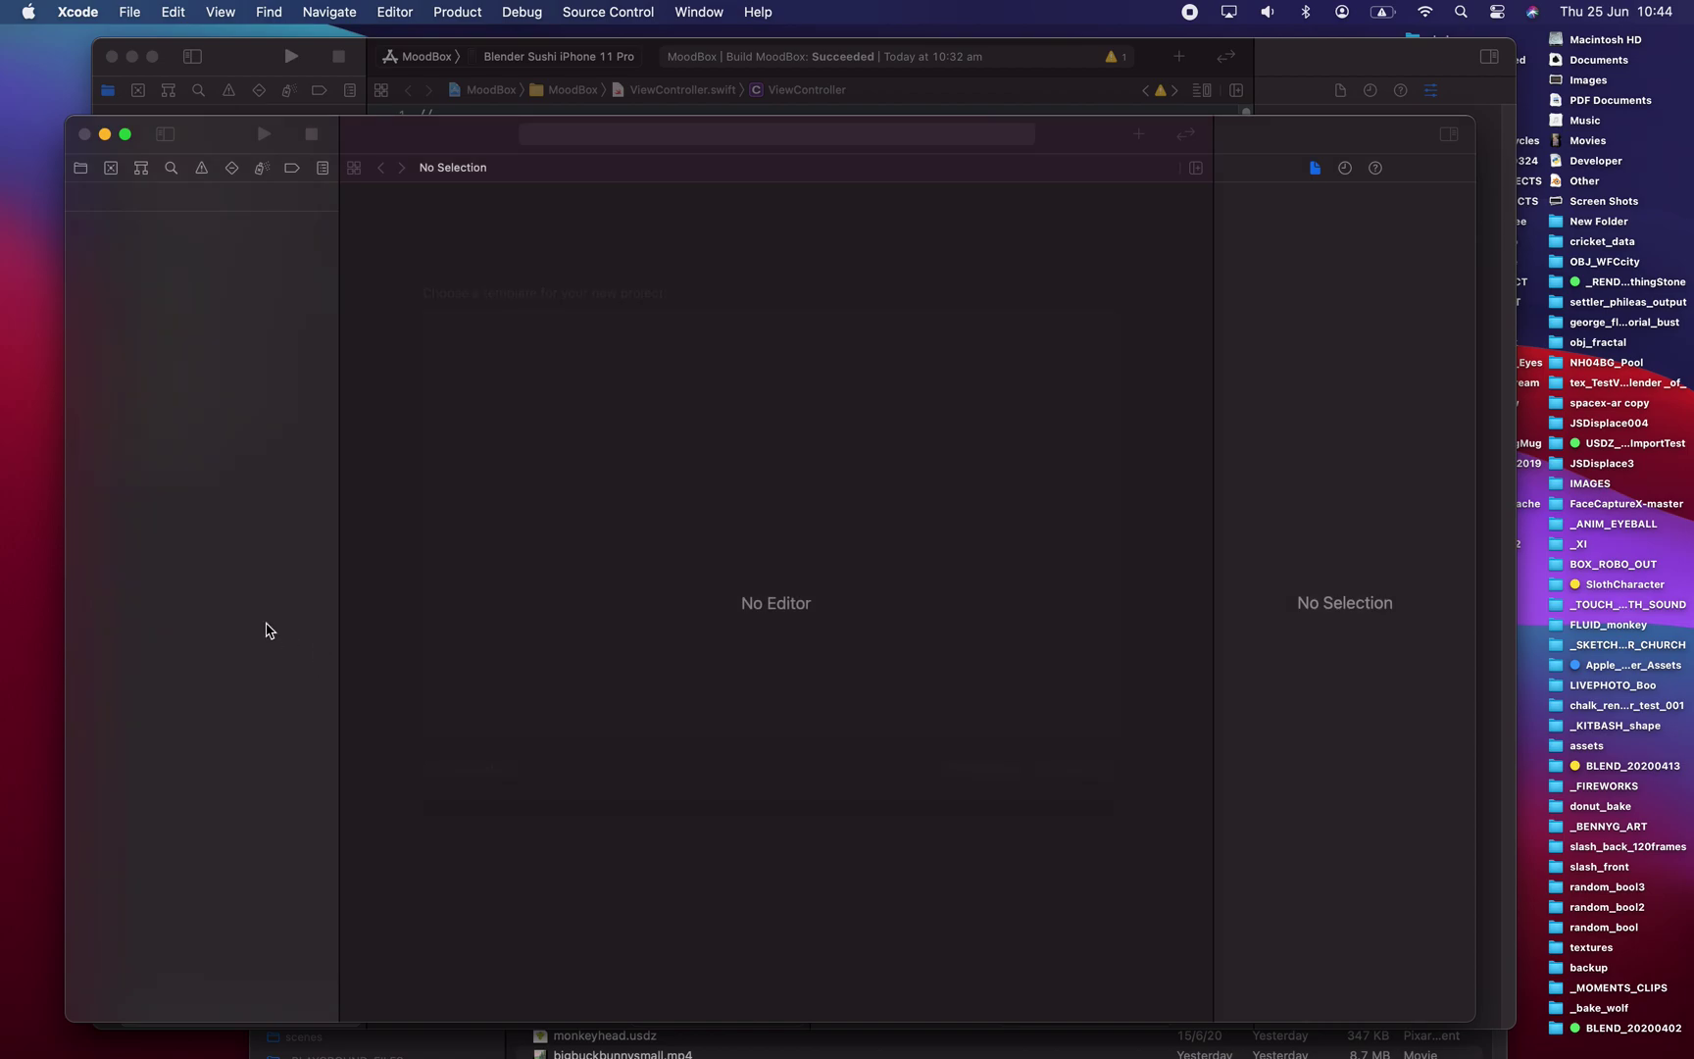
left_click(500, 268)
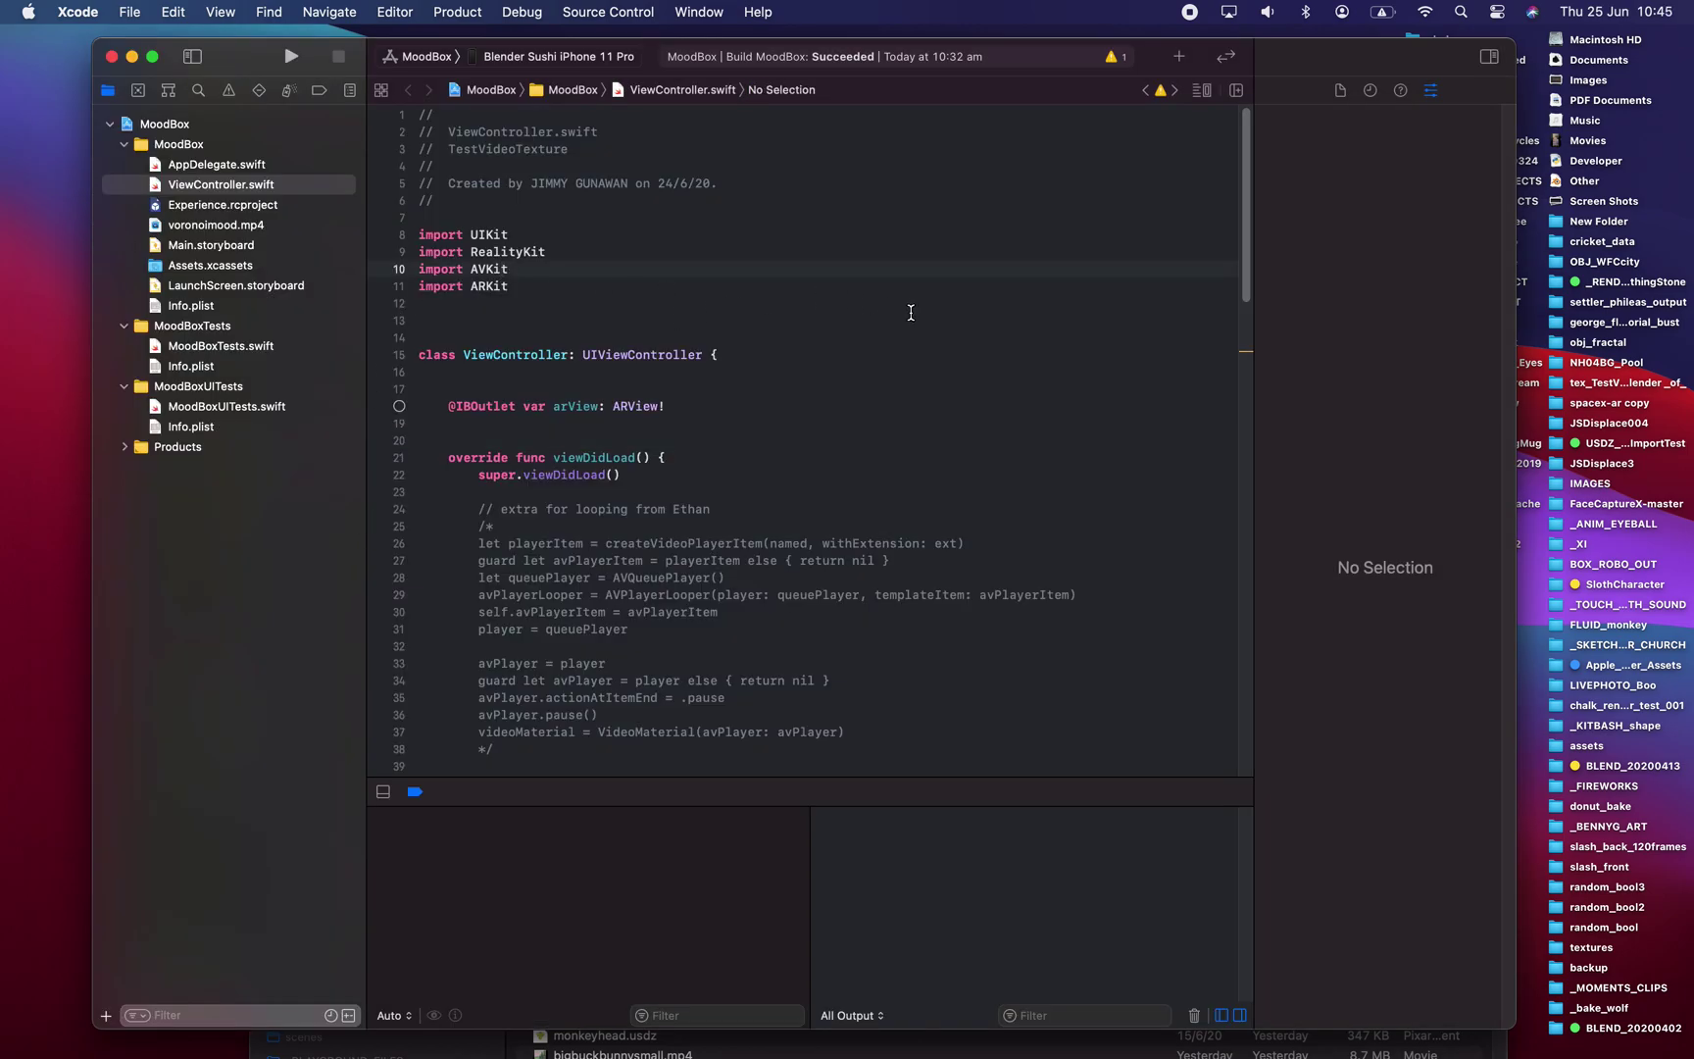
scroll(951, 330, "down", 10)
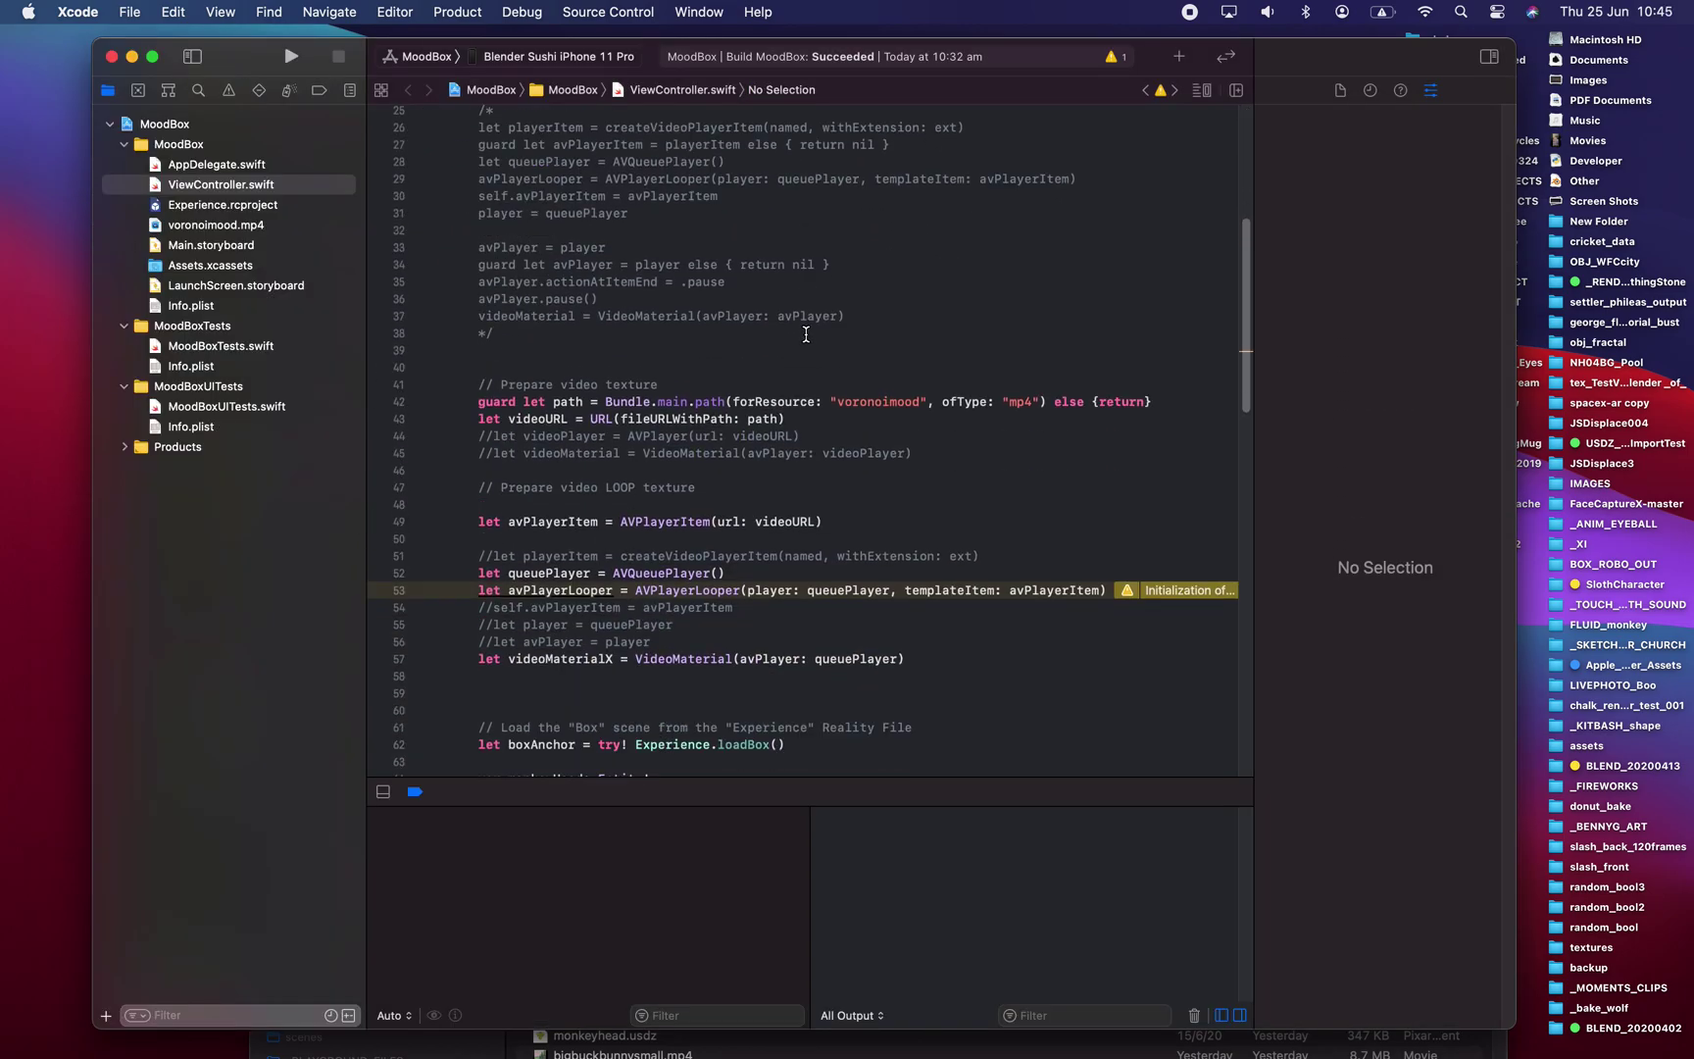
scroll(807, 336, "down", 3)
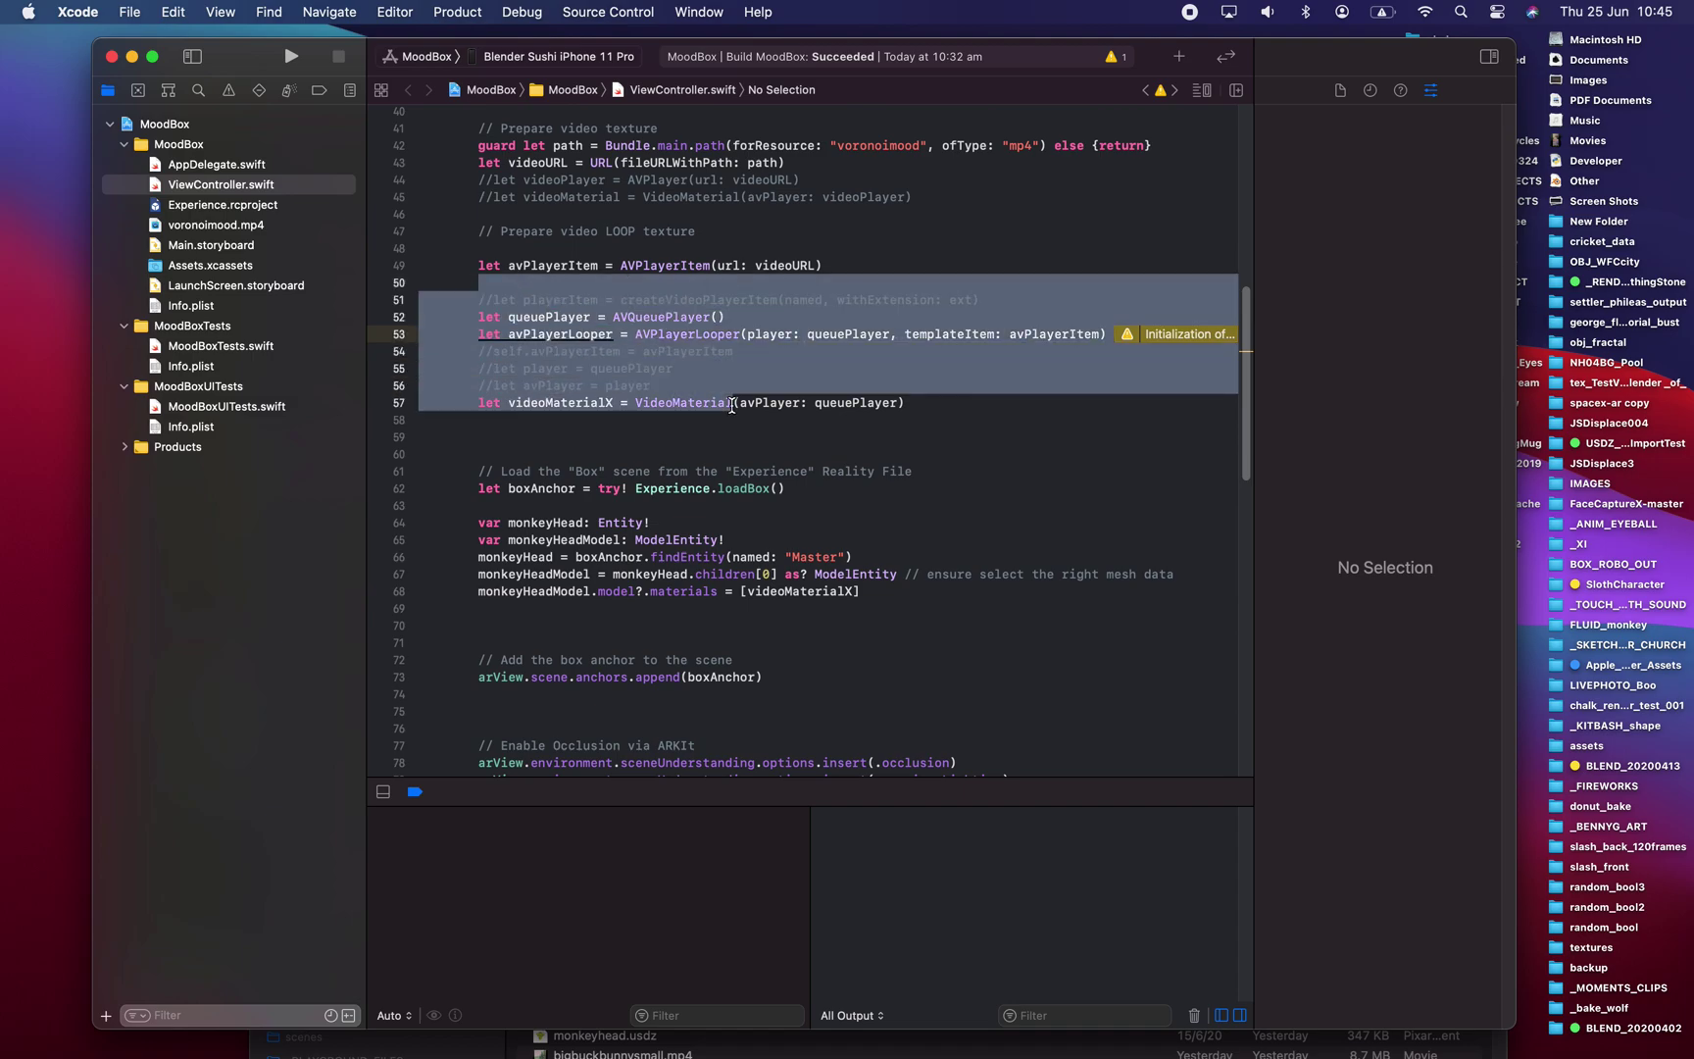
left_click_drag(702, 351, 613, 317)
scroll(797, 421, "down", 1)
scroll(725, 392, "down", 2)
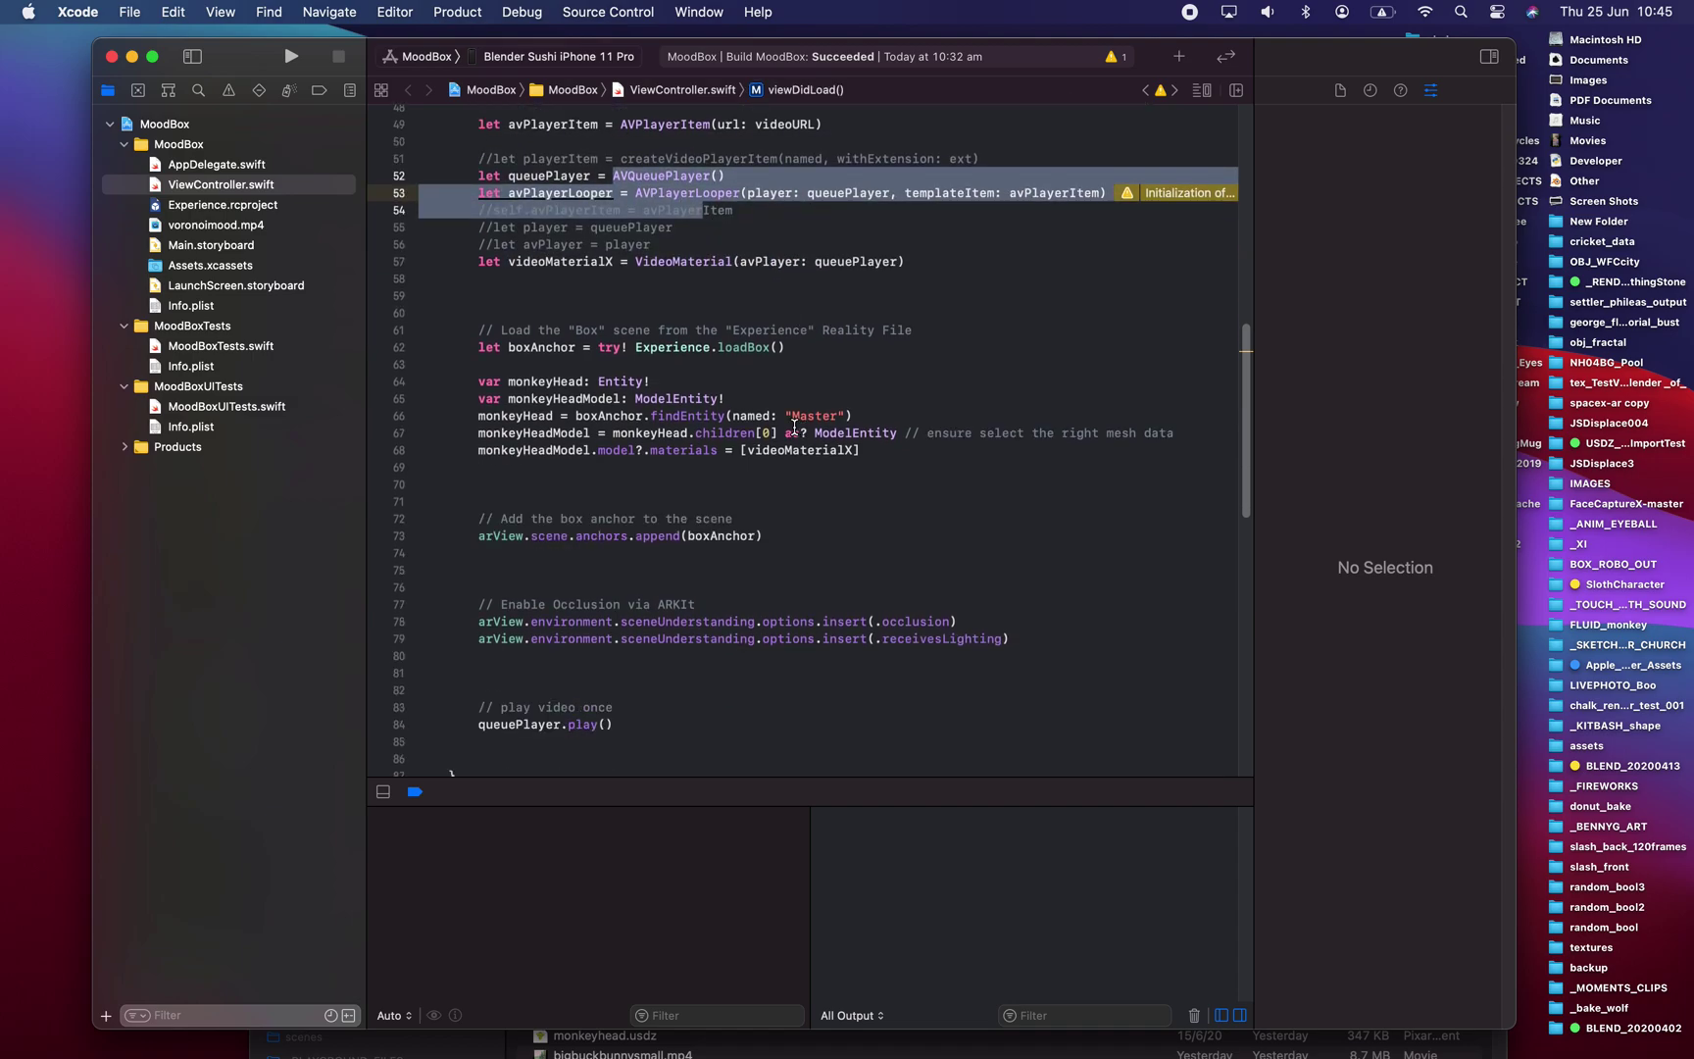
scroll(578, 353, "down", 2)
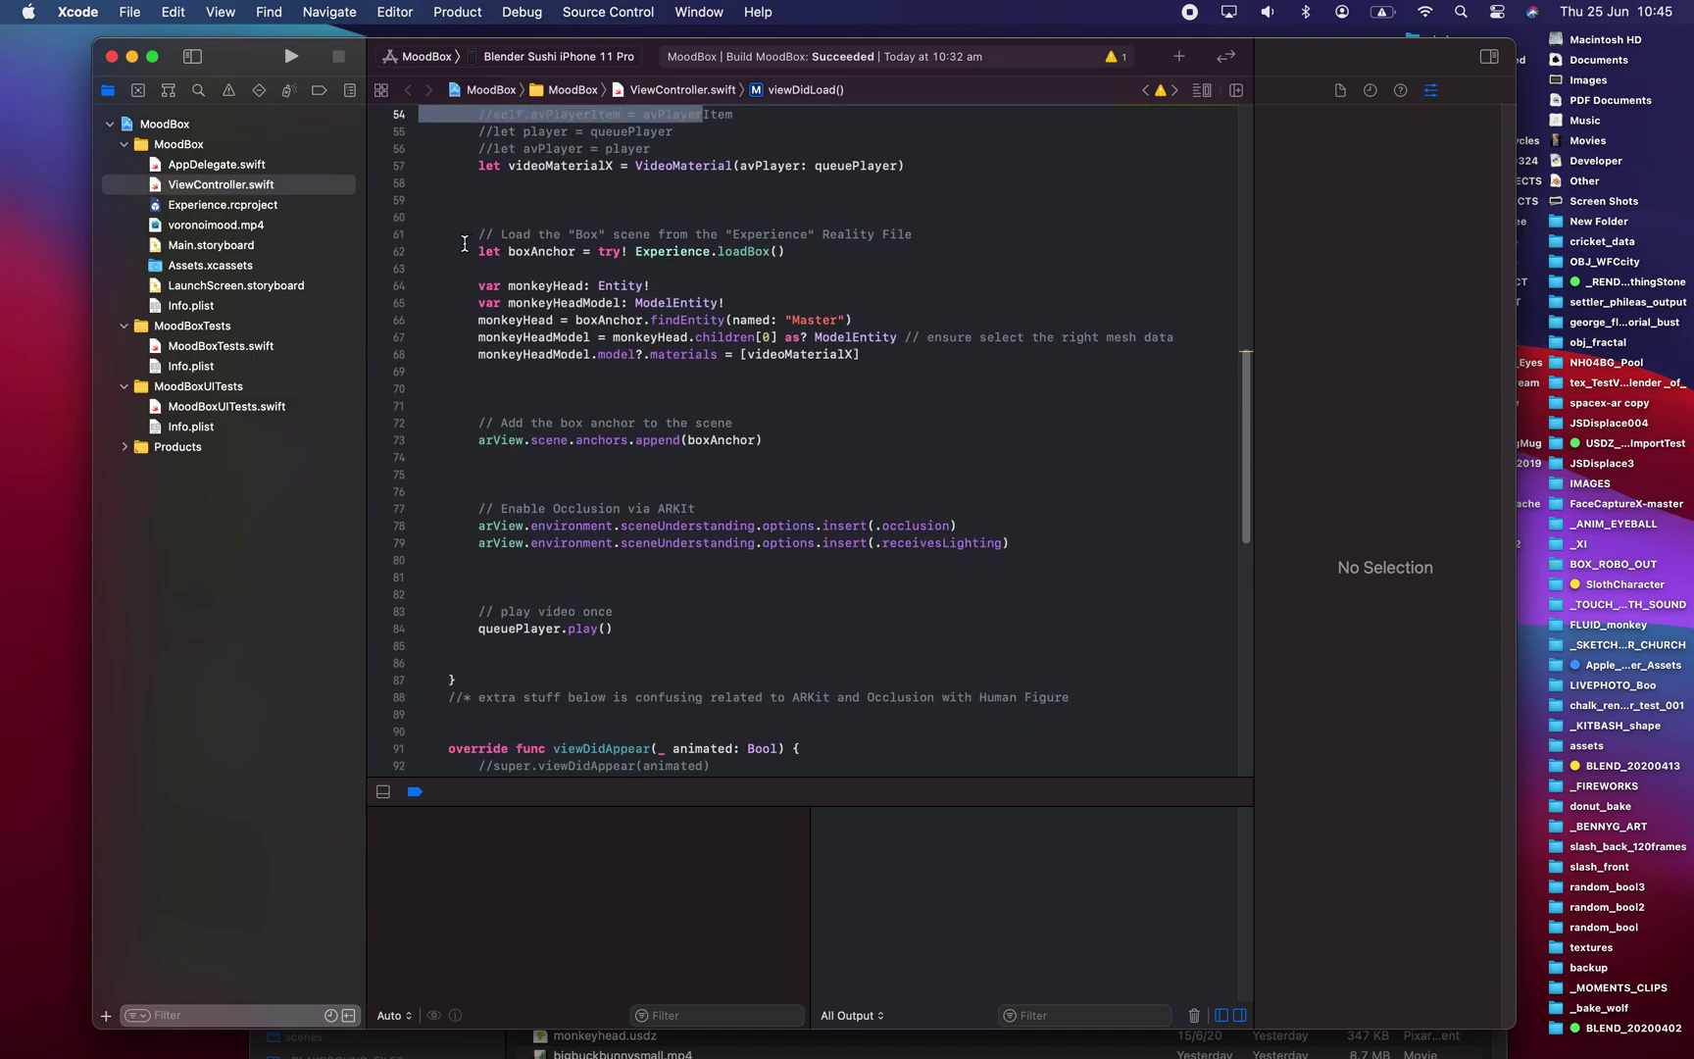
left_click_drag(465, 243, 799, 354)
left_click(939, 382)
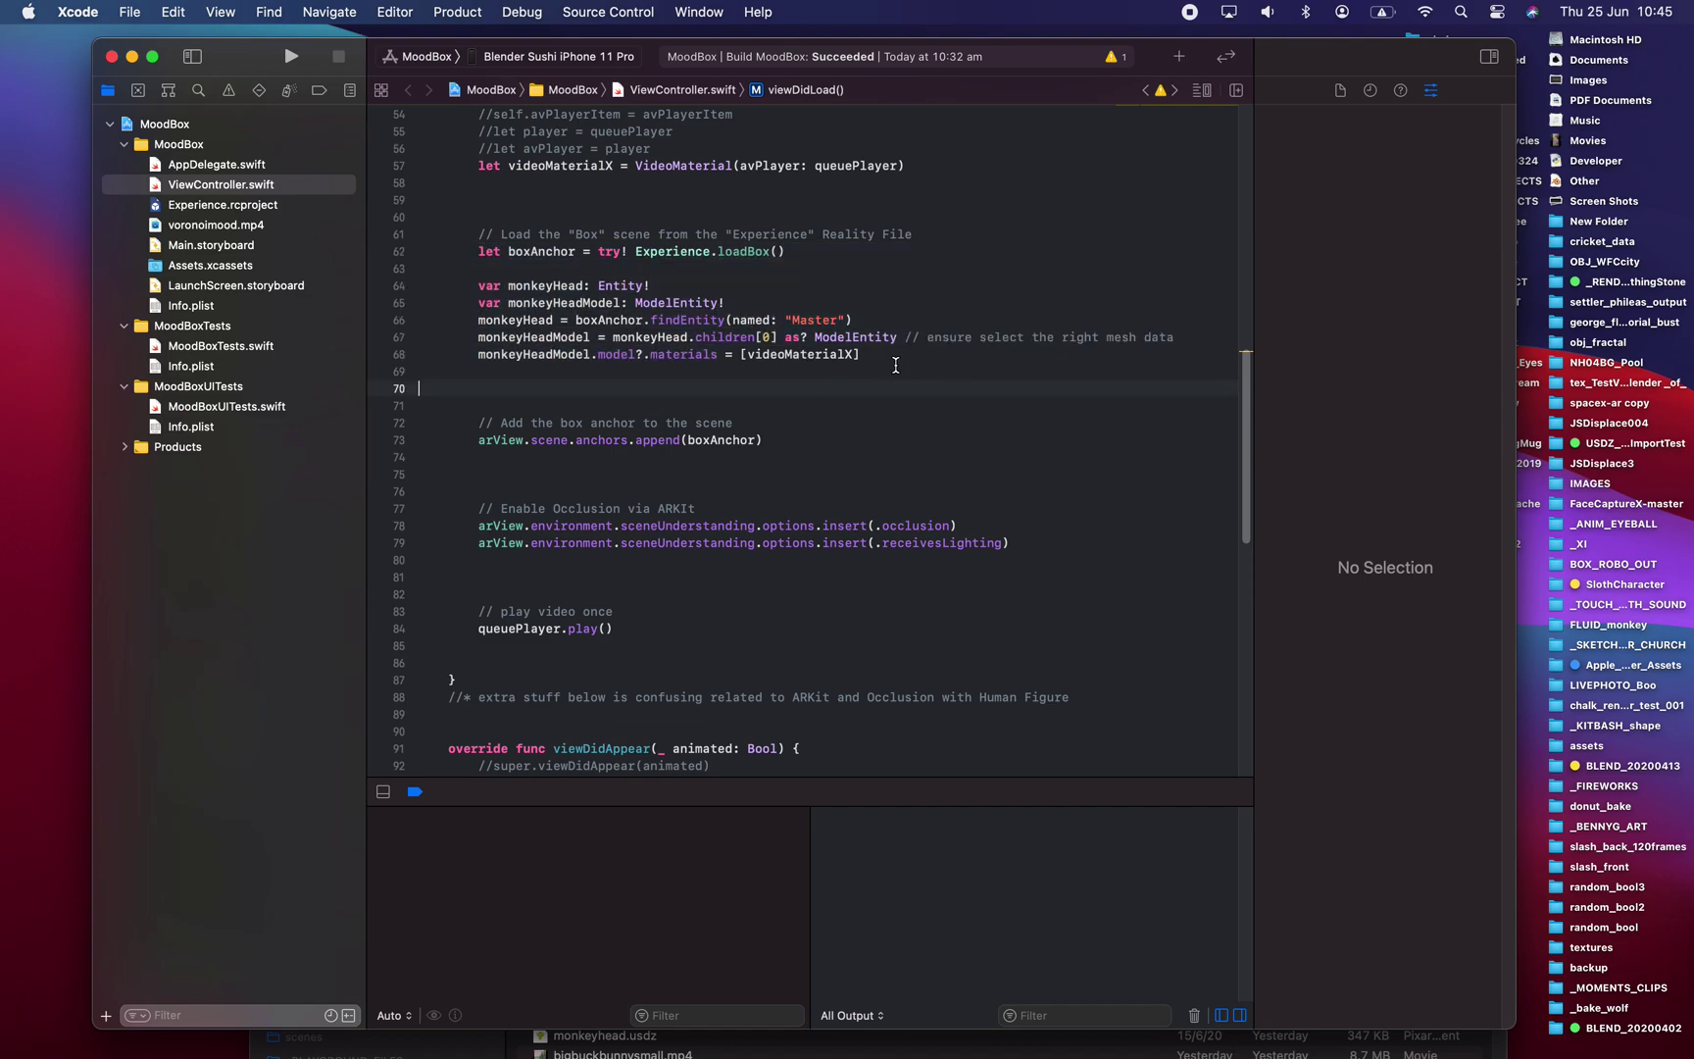
Open Experience.rcproject from the navigator and return to the Xcode space
left_click(278, 208)
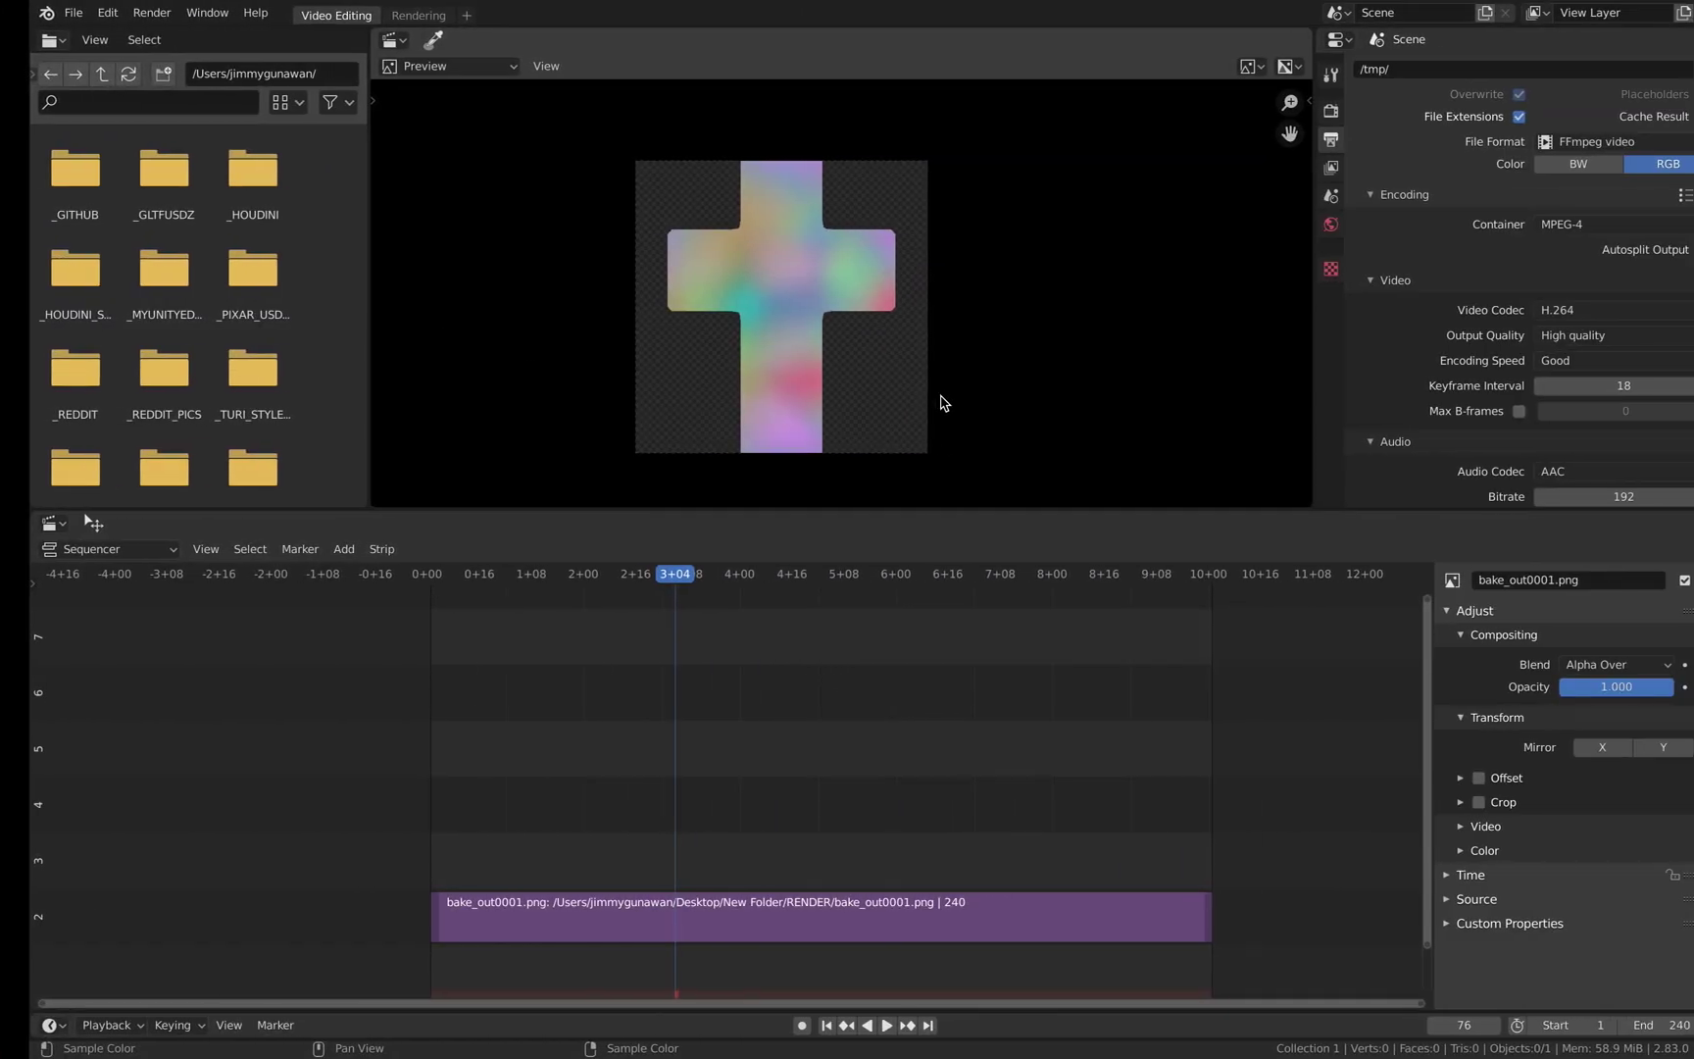
key("ctrl+Right")
key("ctrl+Left")
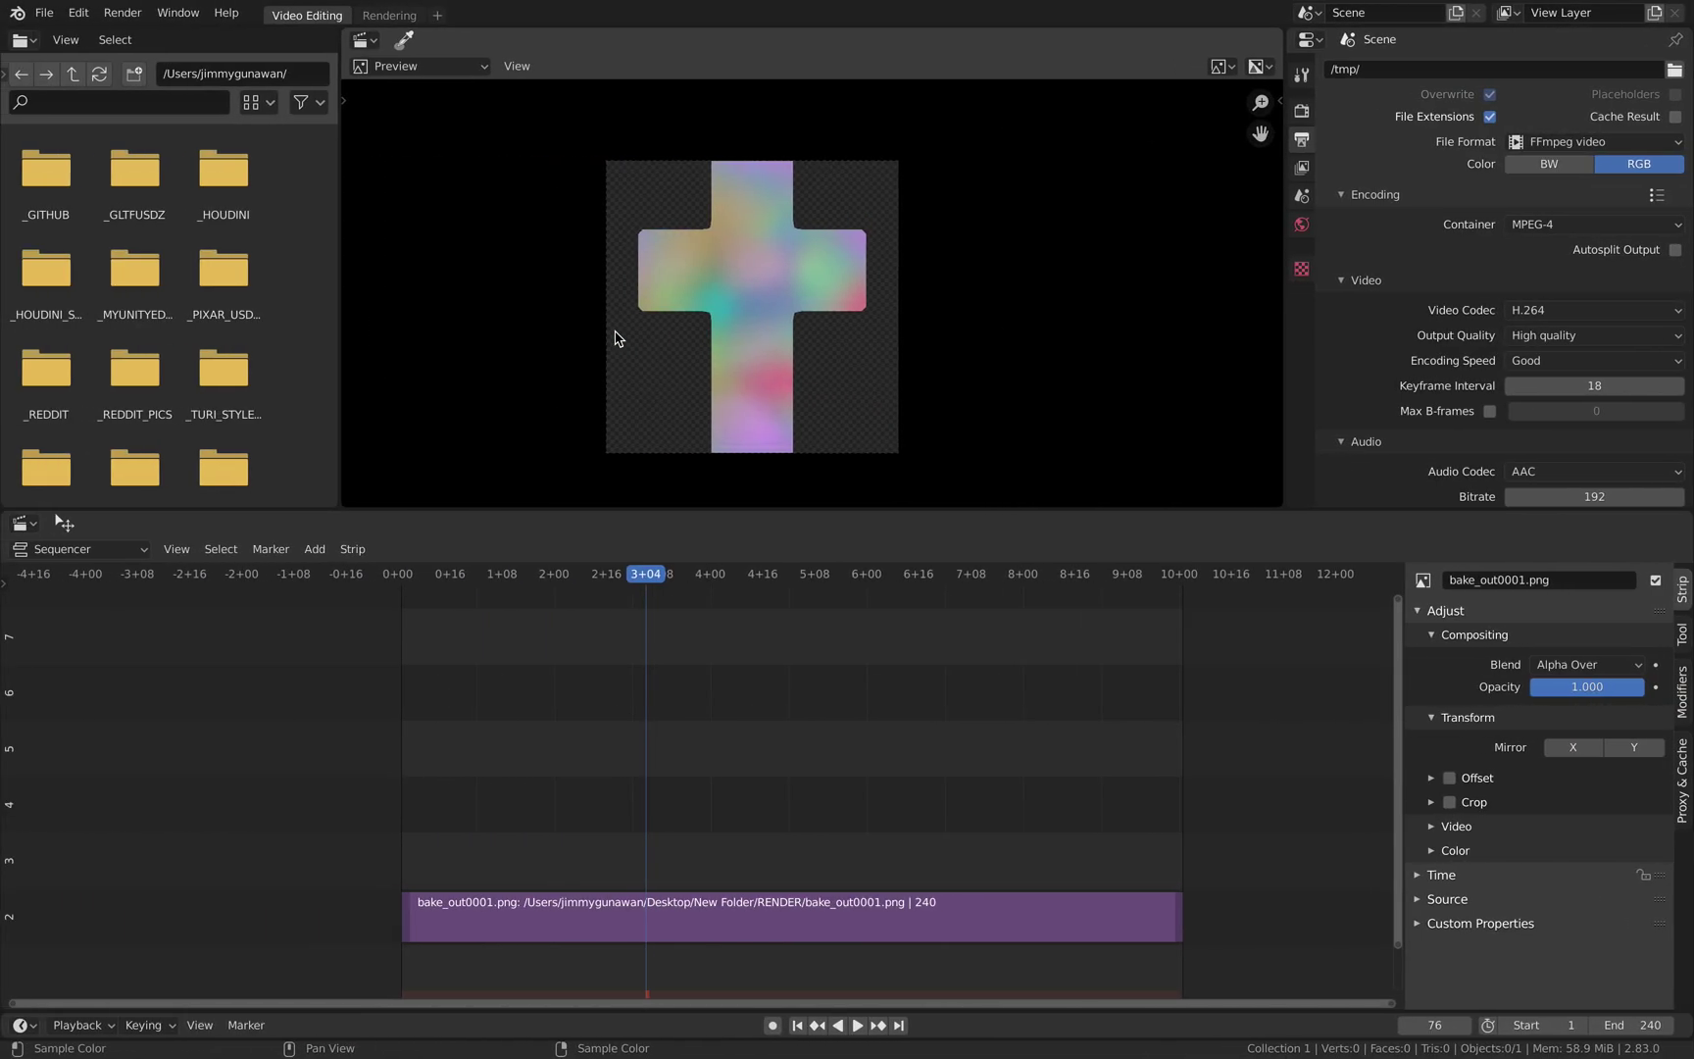
key("ctrl+Left")
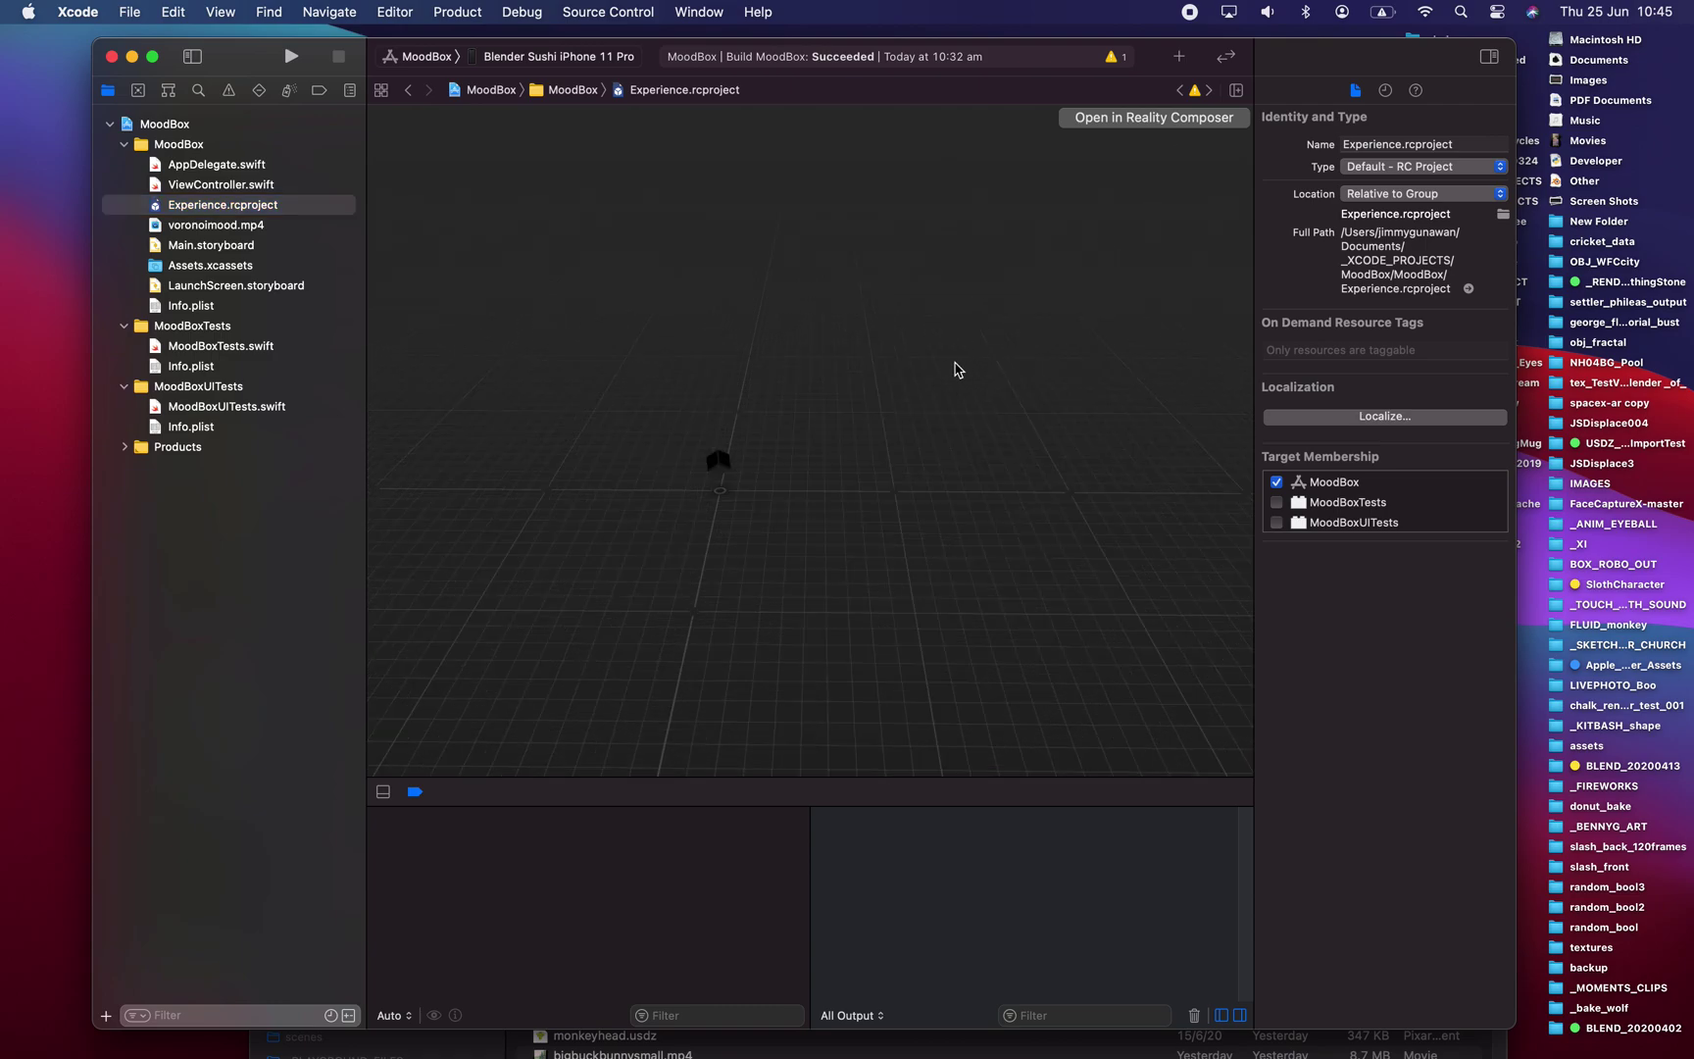
Open the Experience scene in Reality Composer, then narrow Xcode to reveal Finder's Desktop with voronoimood.mp4
left_click(1129, 131)
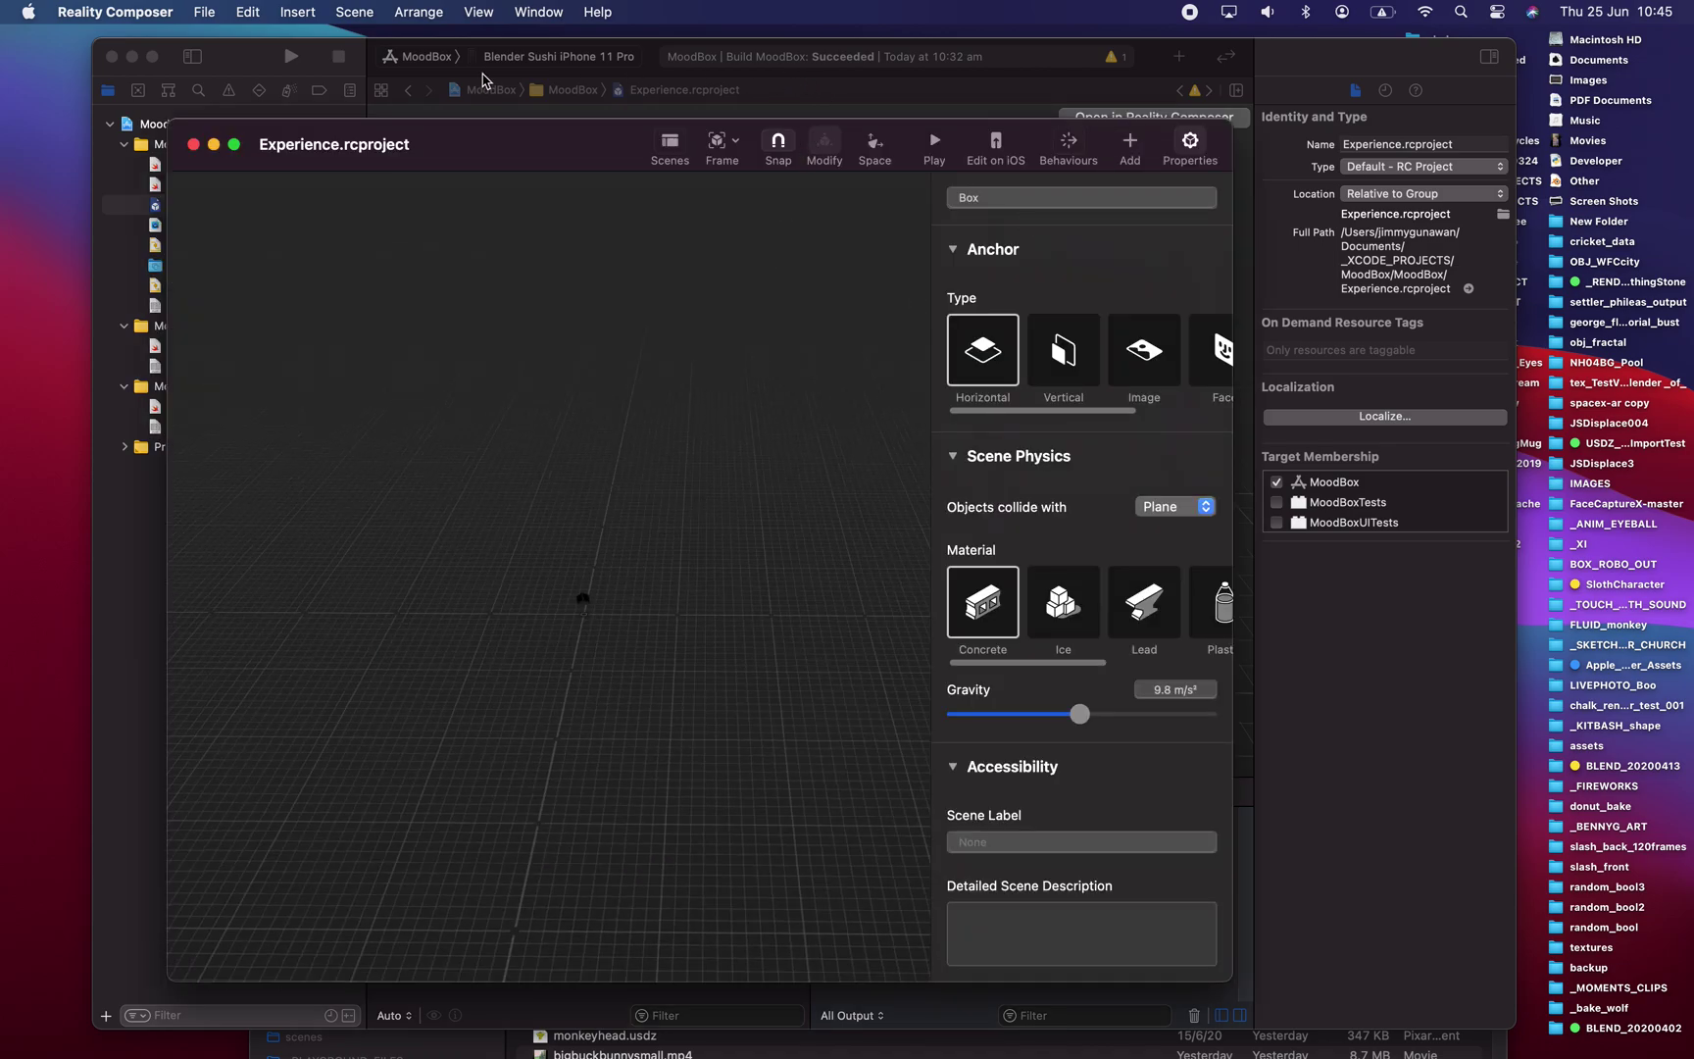
left_click_drag(263, 61, 227, 76)
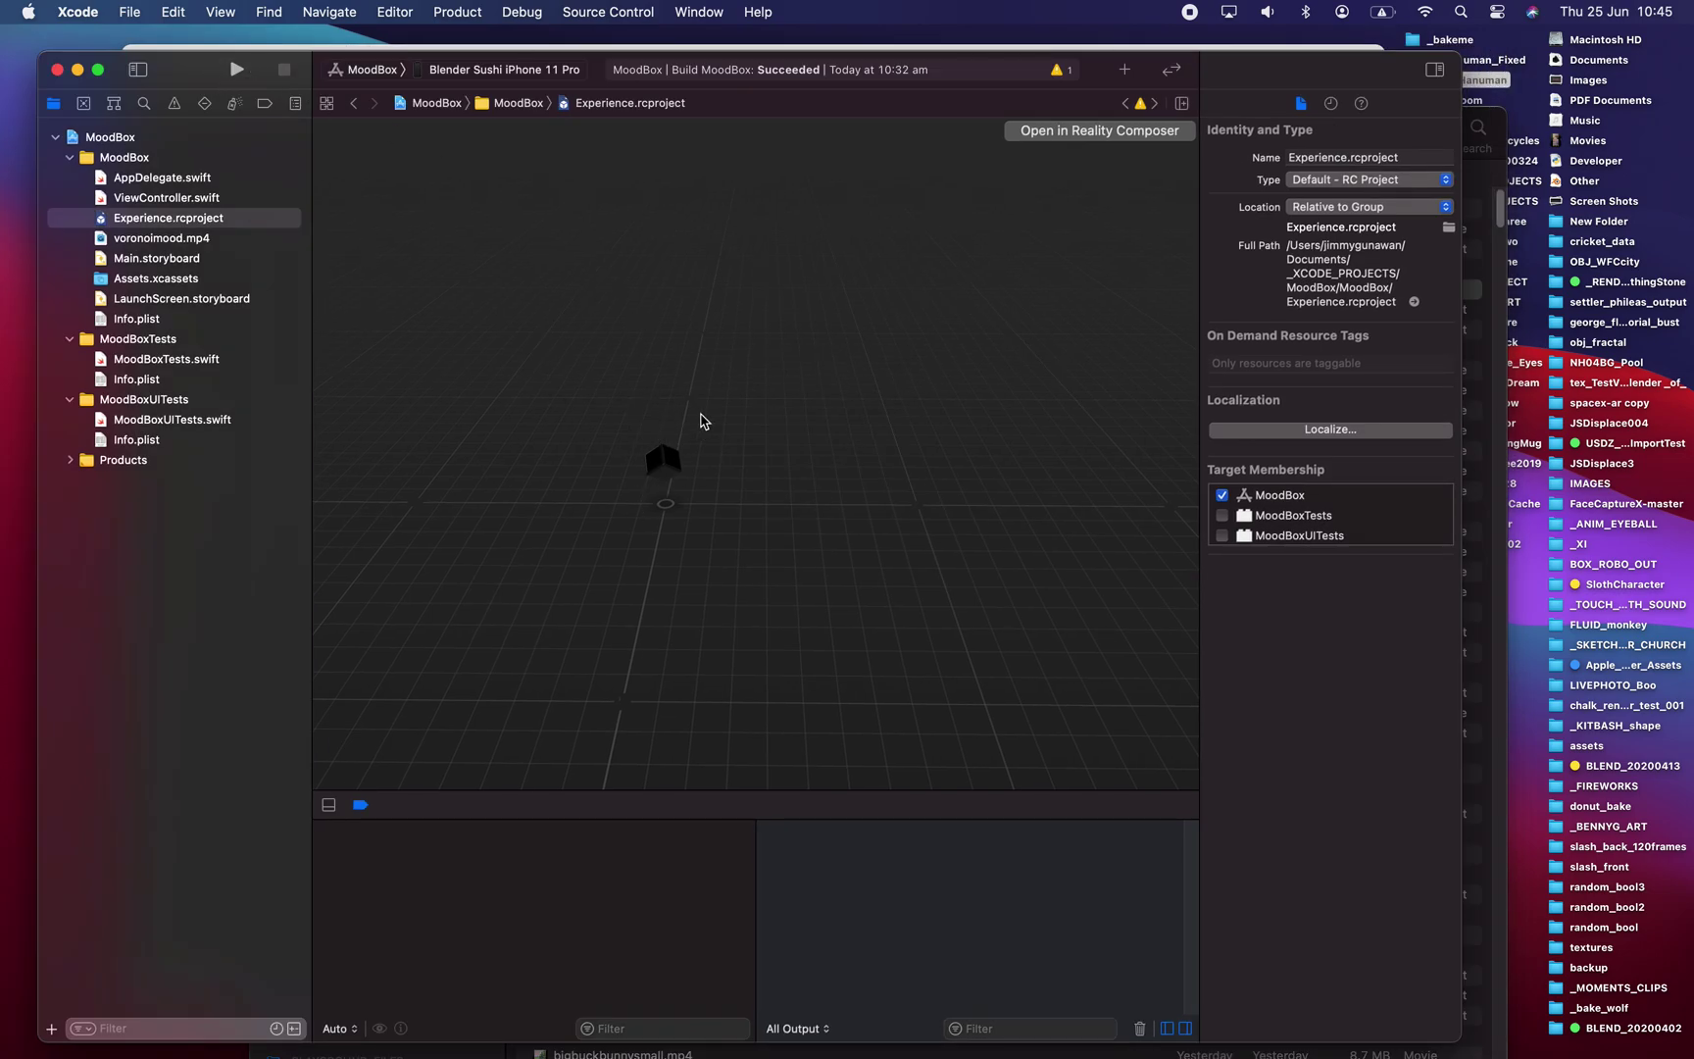
left_click_drag(1460, 58, 1290, 59)
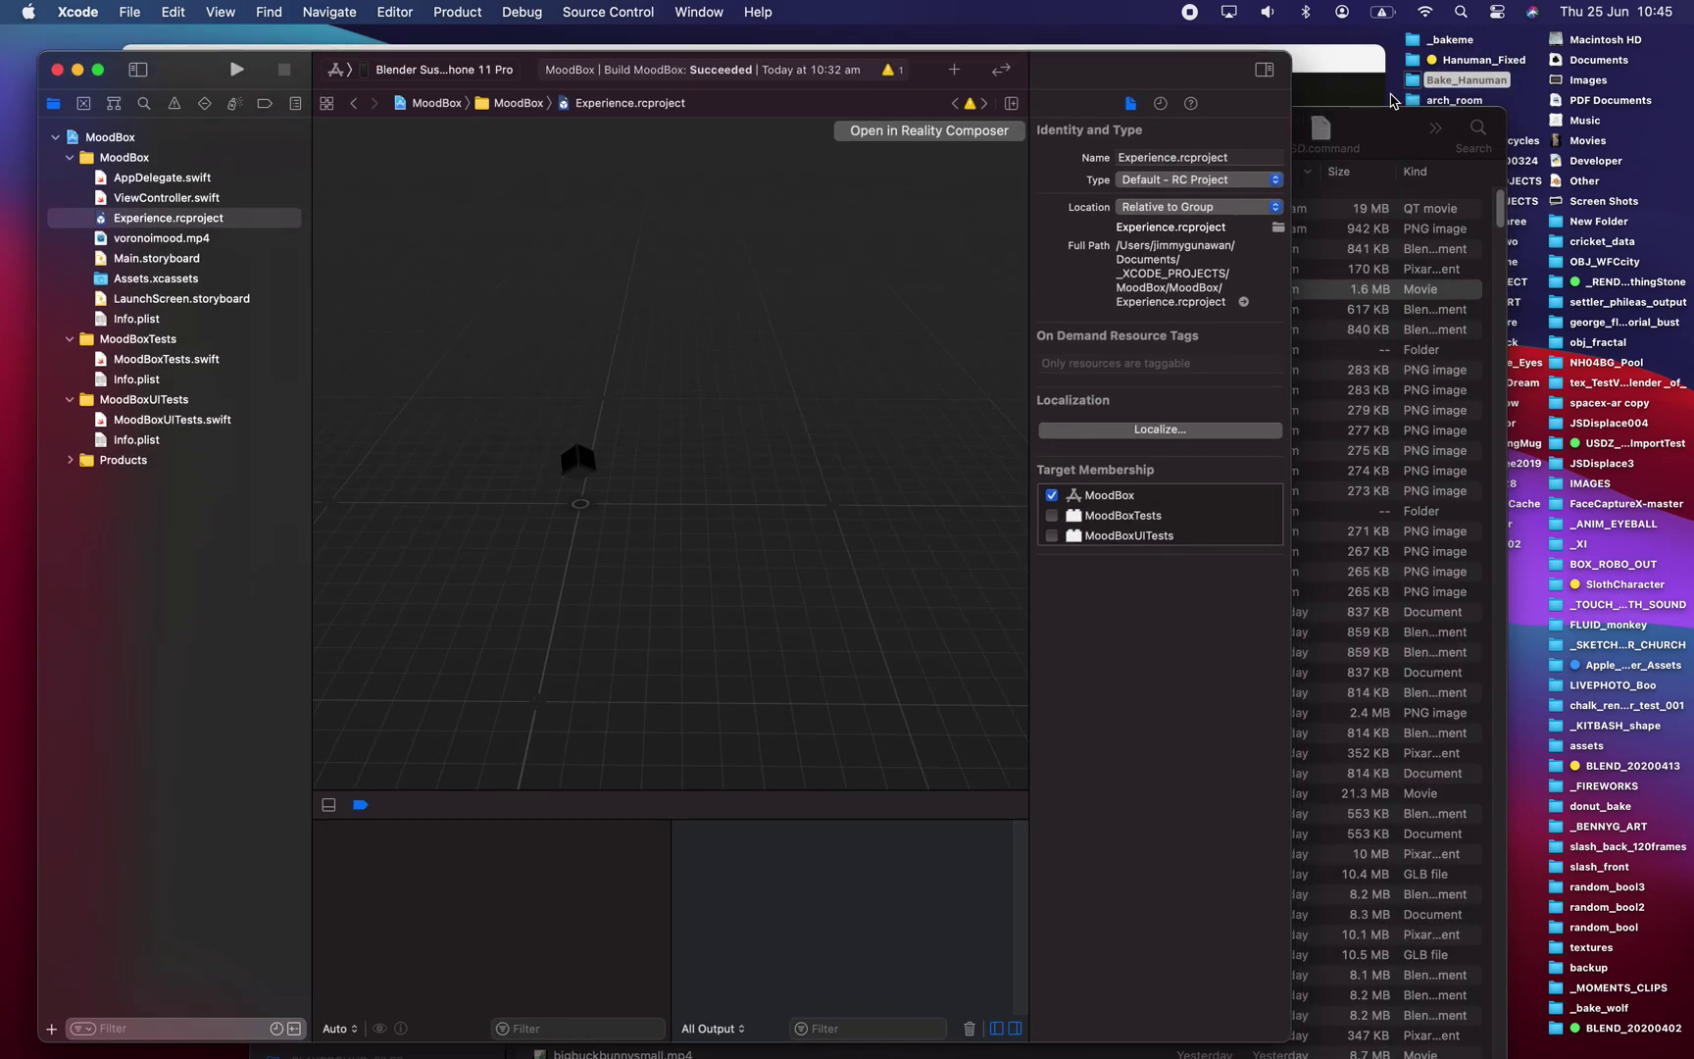
left_click(1400, 128)
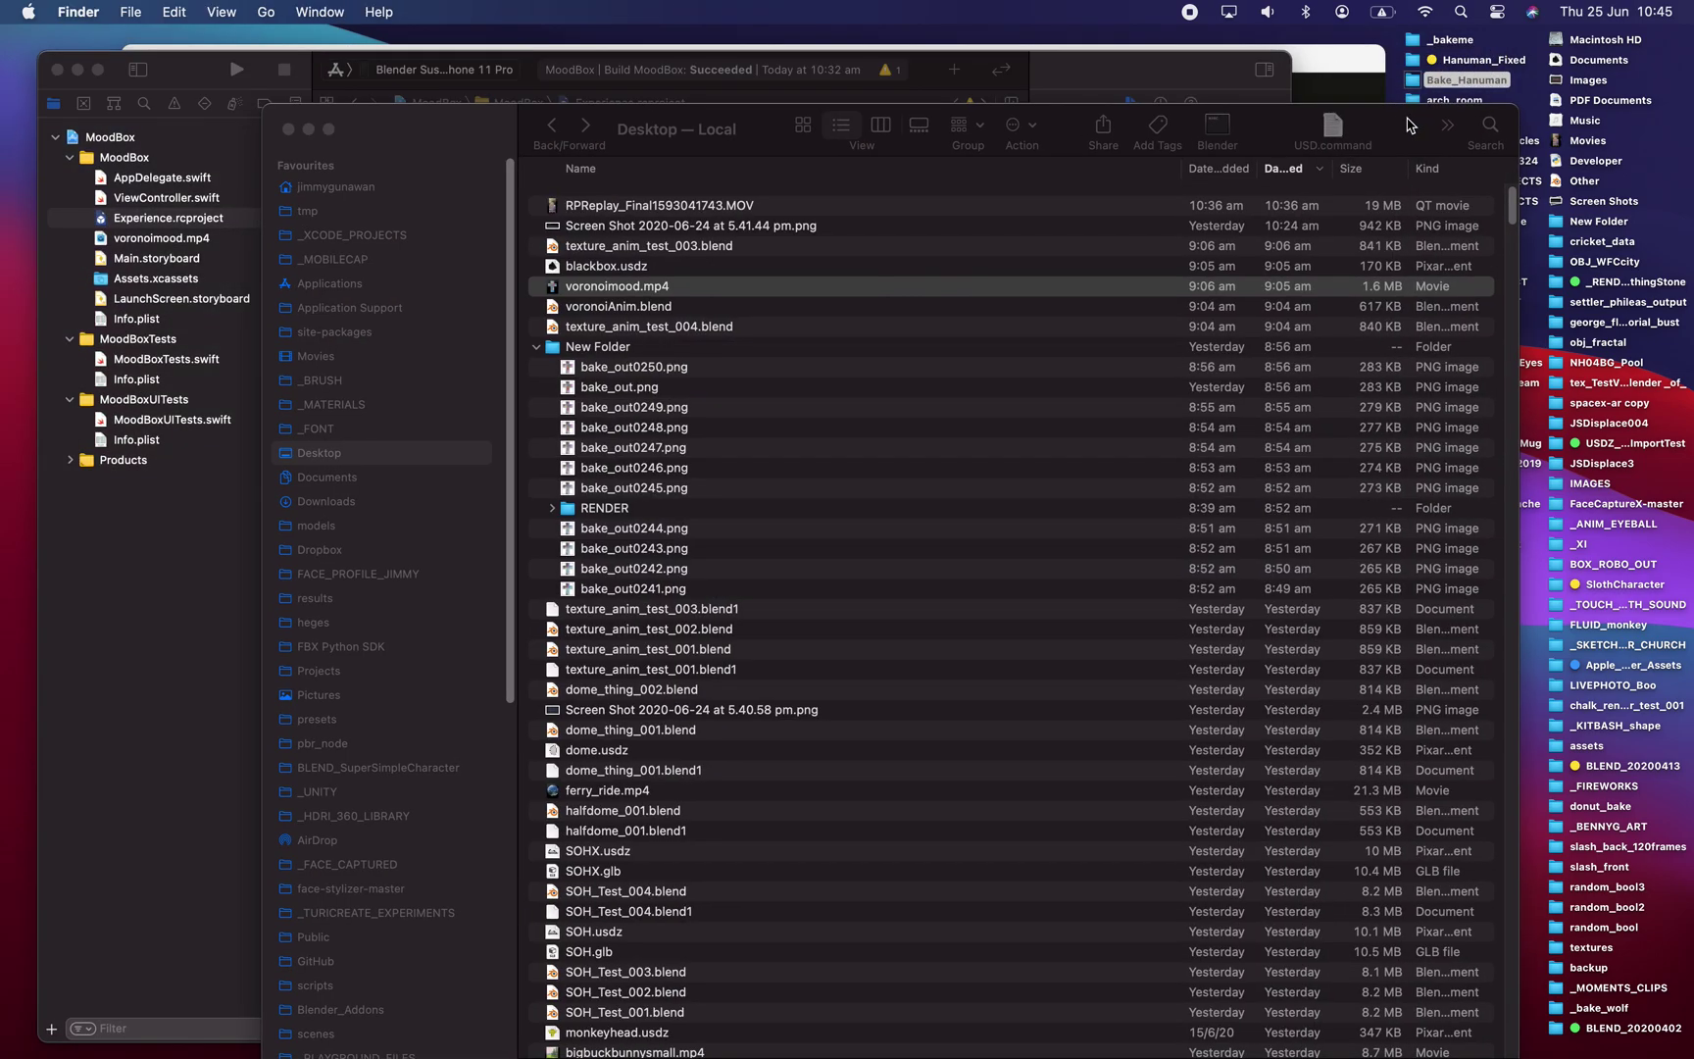
Quick Look blackbox.usdz, rotate the black cube, close the preview, and bring Xcode forward
left_click(699, 275)
key("space")
left_click_drag(696, 272, 900, 428)
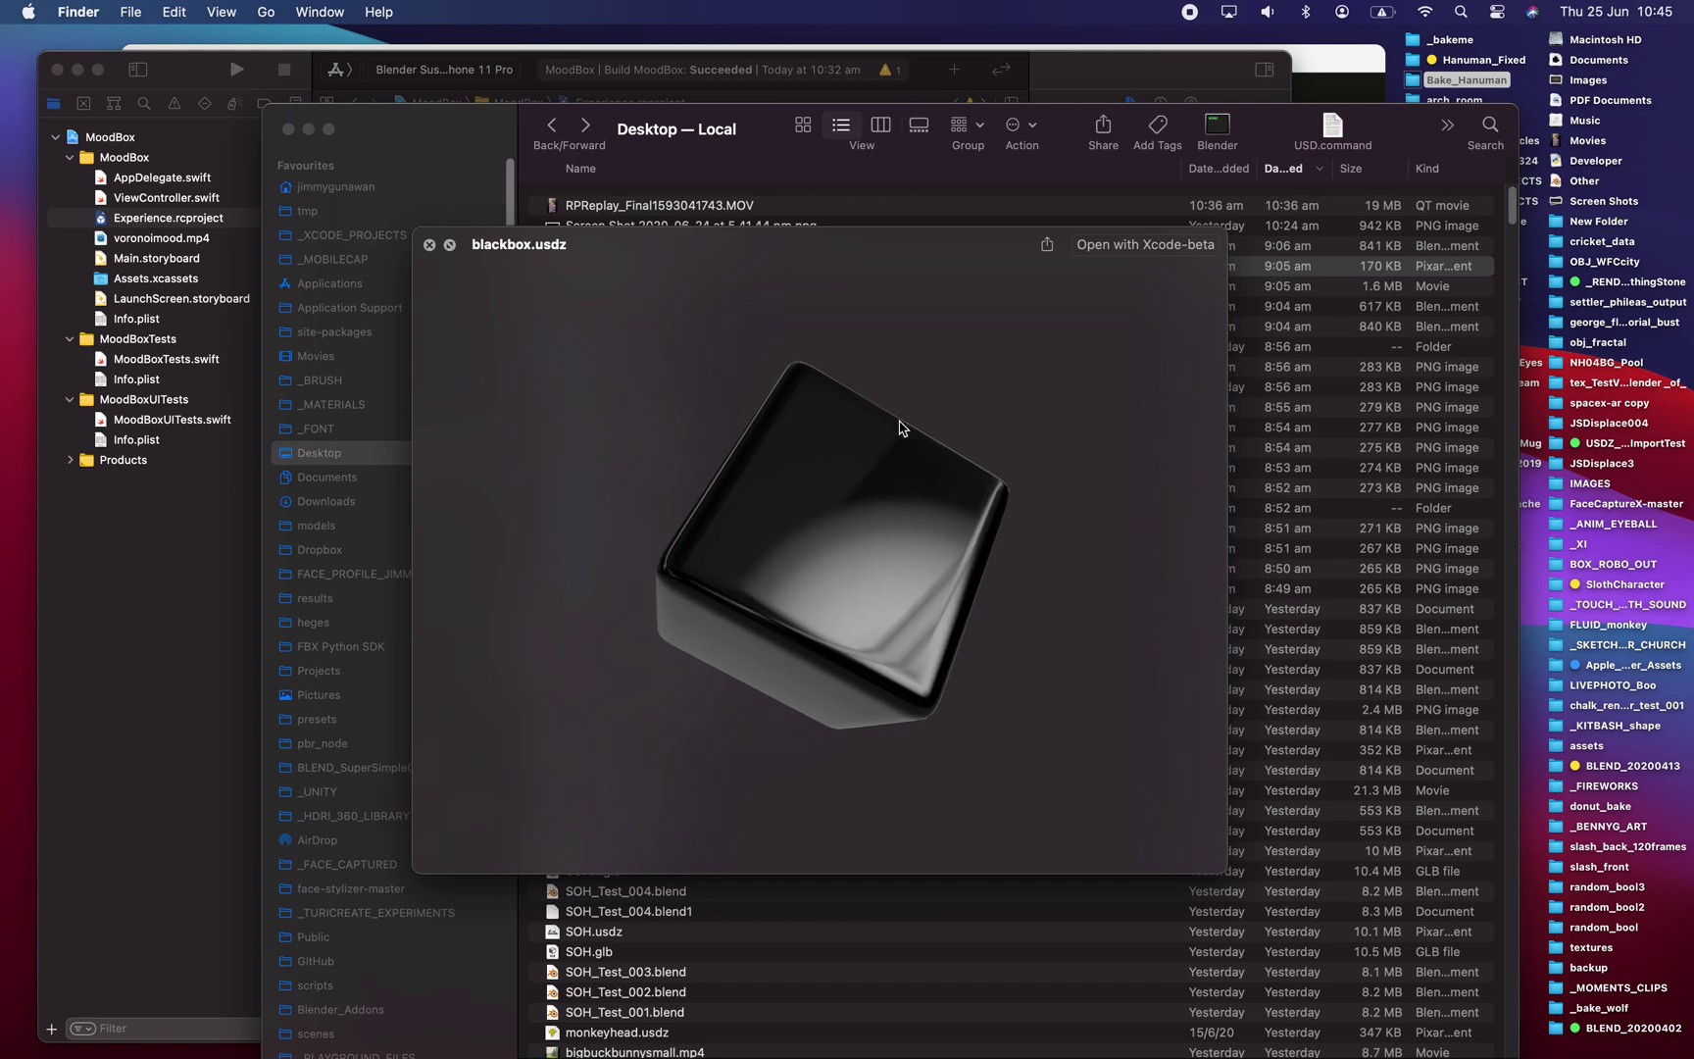
left_click(431, 245)
left_click_drag(209, 71, 273, 63)
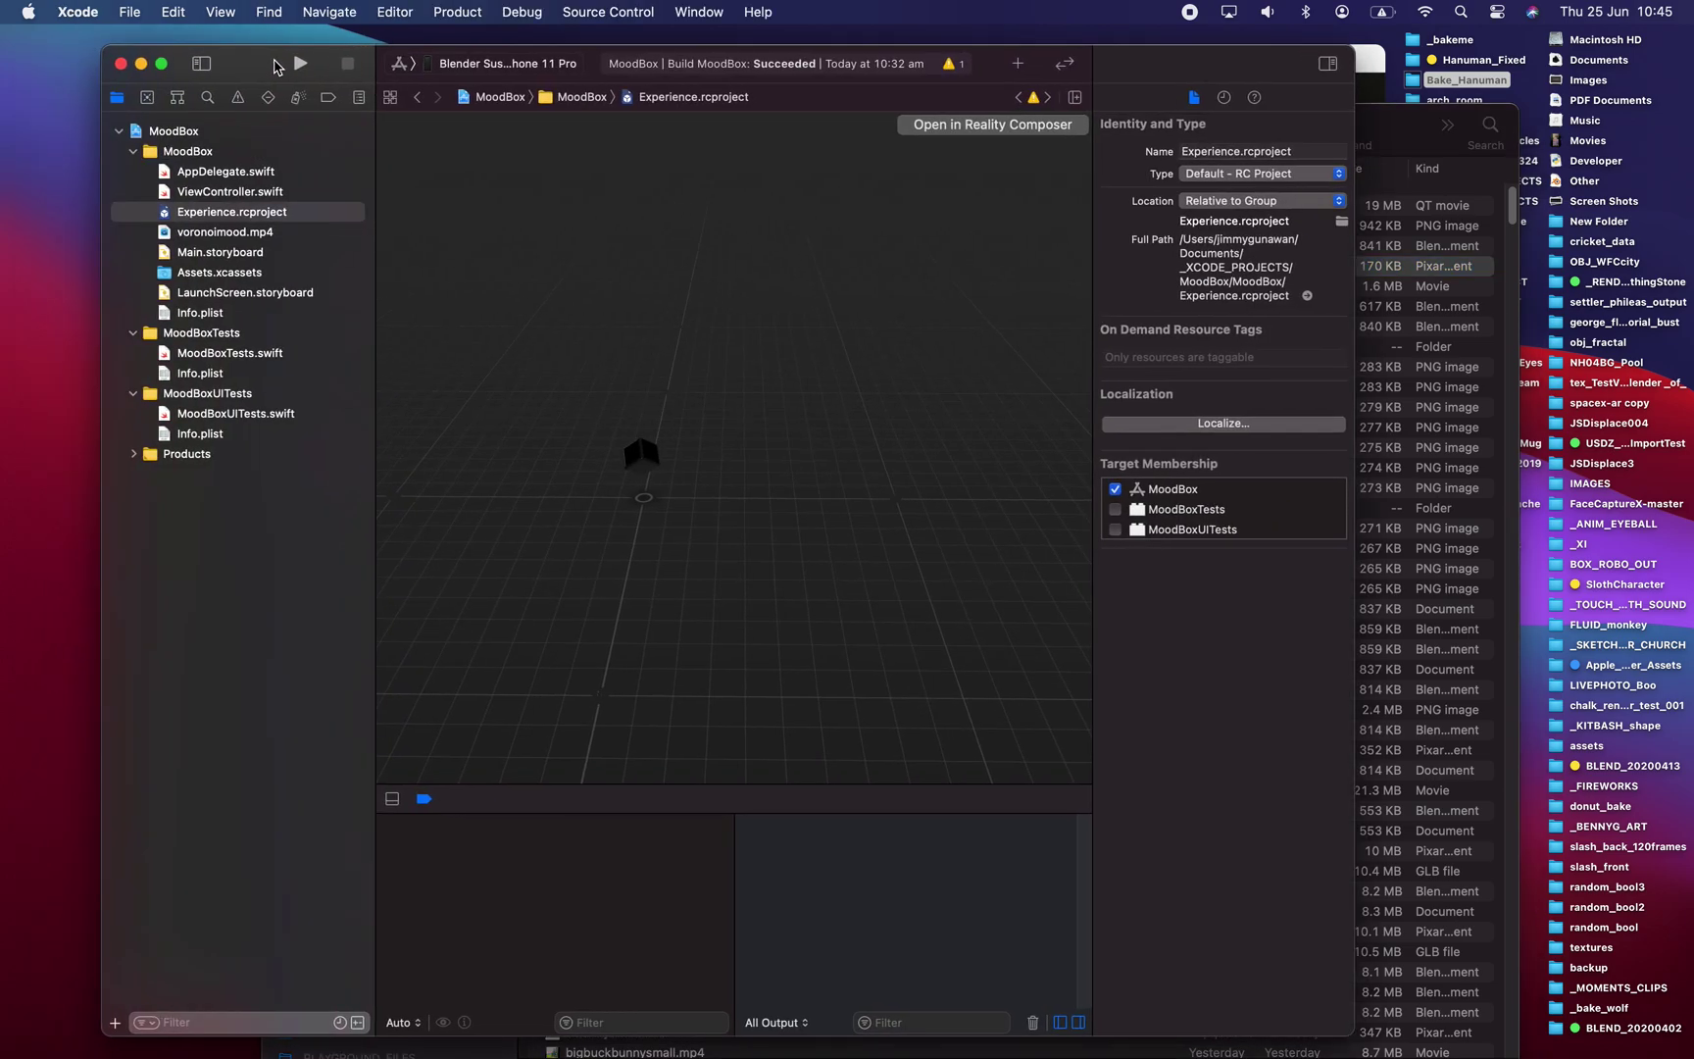
In Reality Composer, select the cube's children, pick Master in the hierarchy, then return to Xcode
left_click(1002, 130)
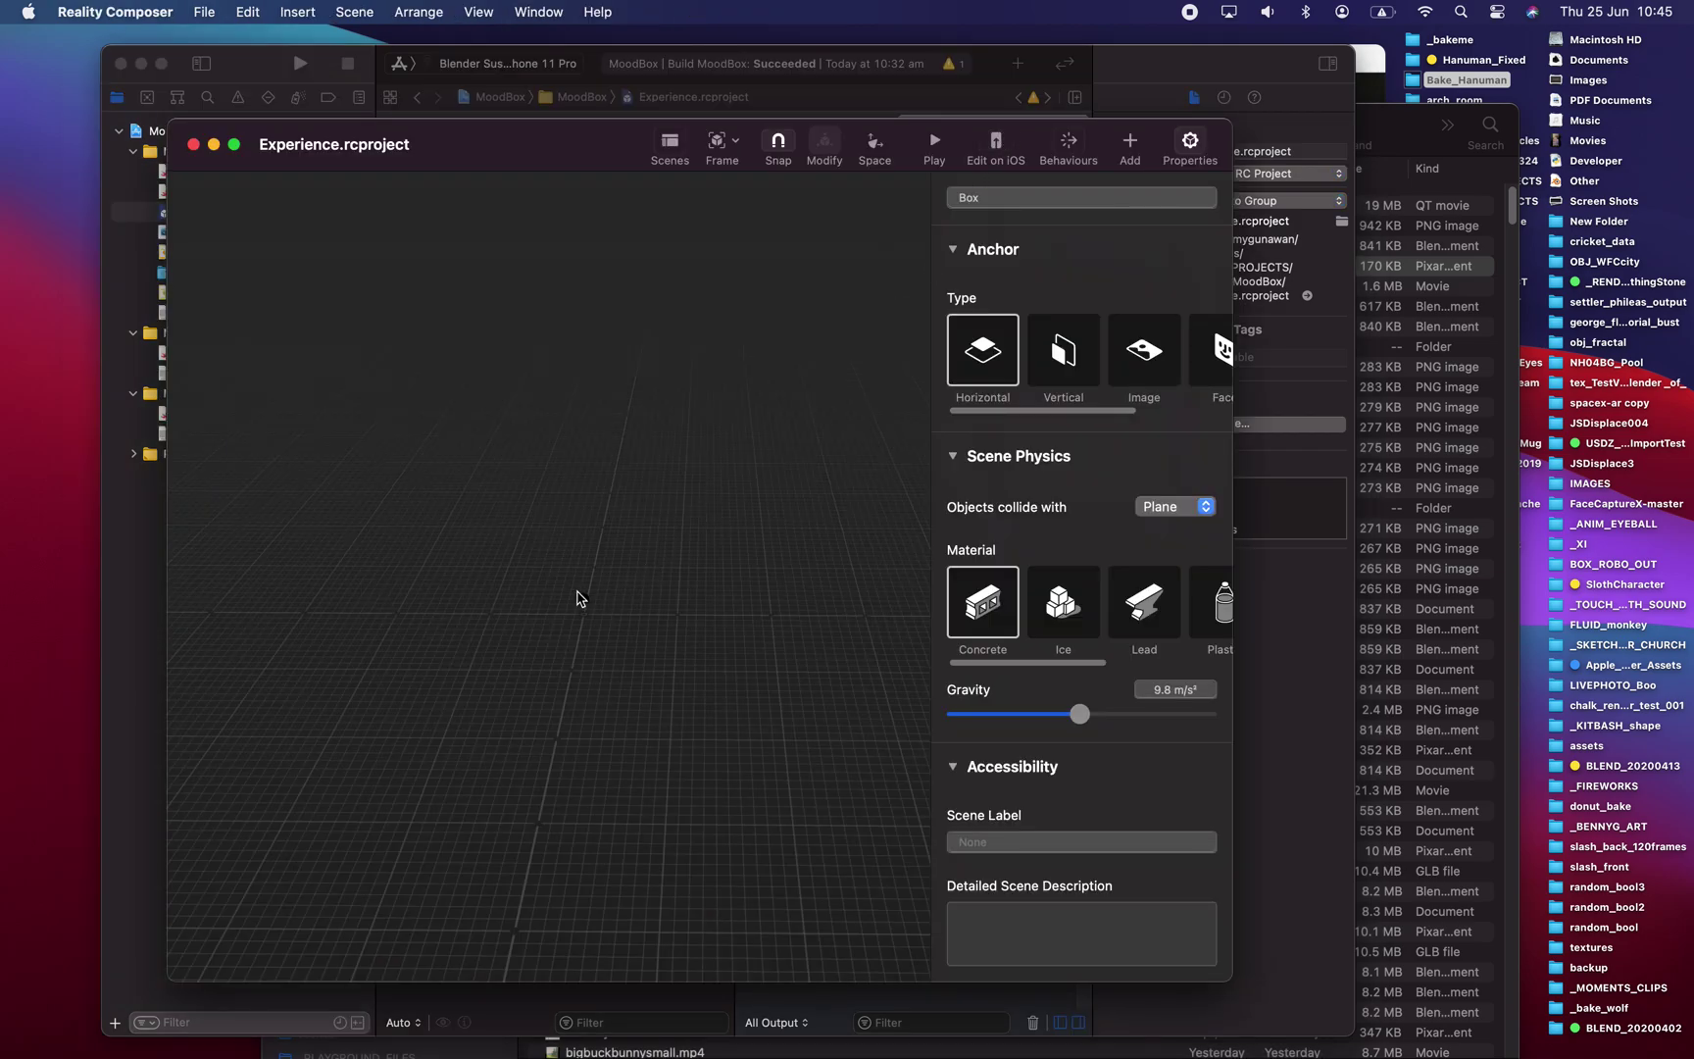
left_click(581, 596)
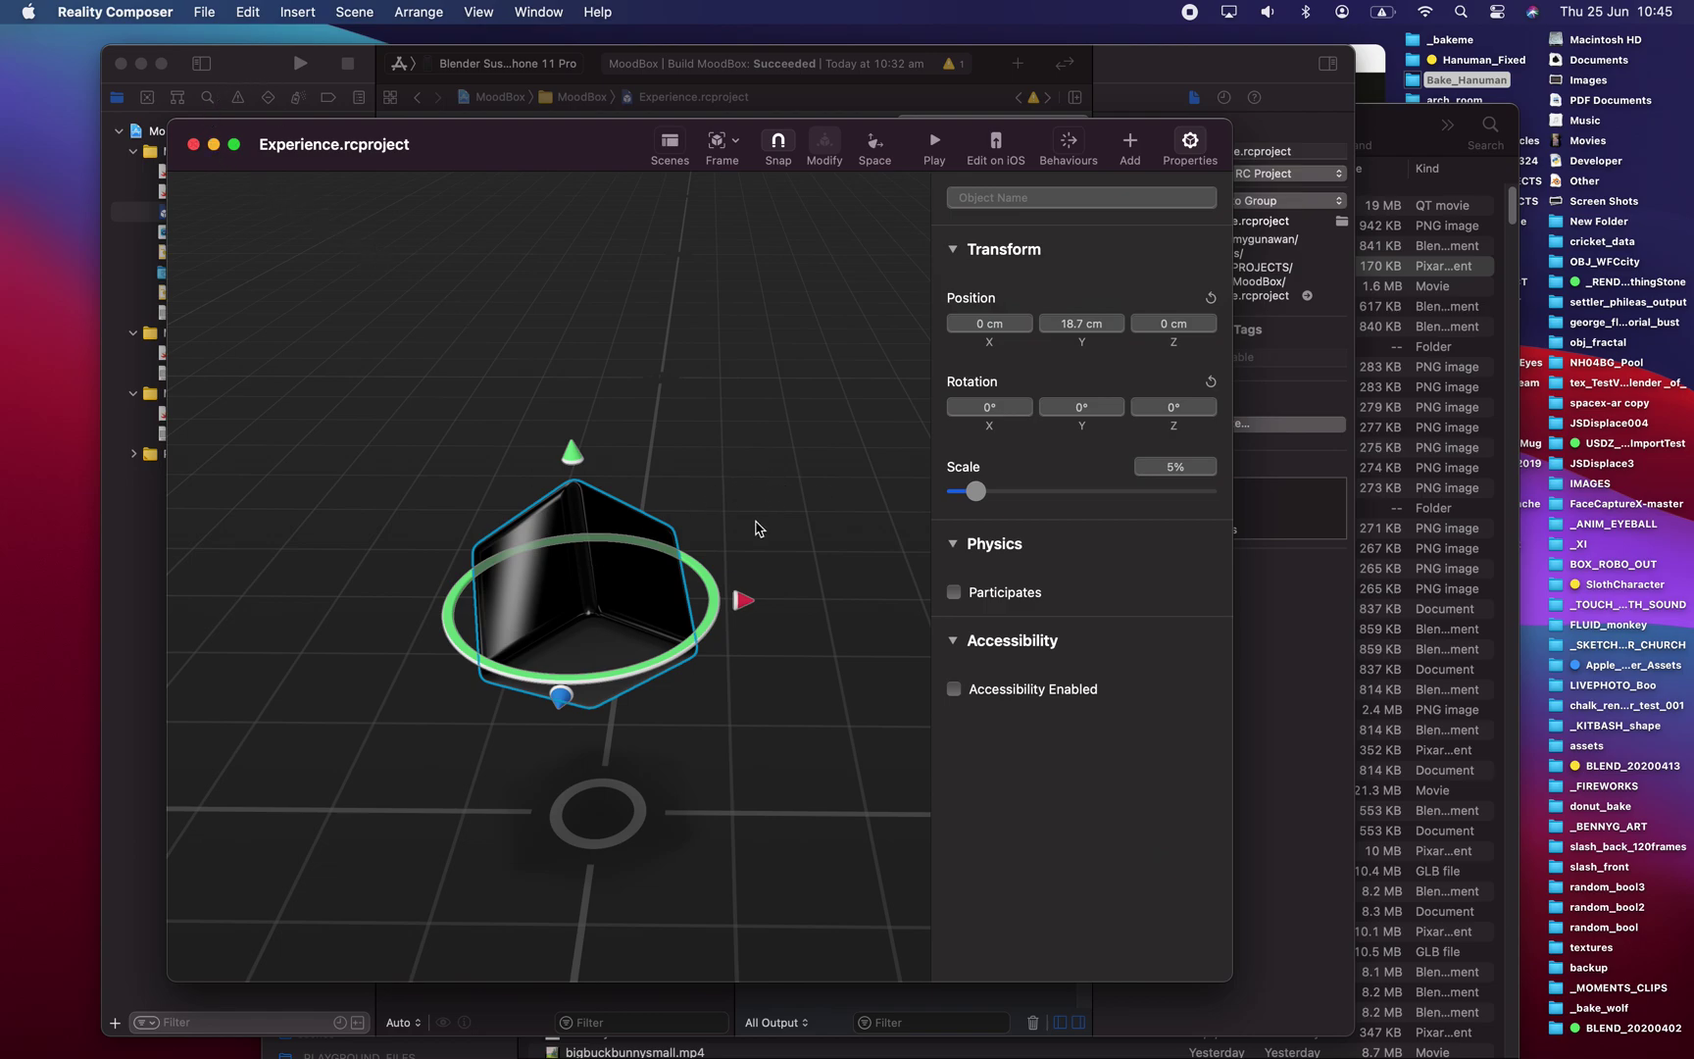
left_click_drag(743, 492, 592, 519)
right_click(591, 519)
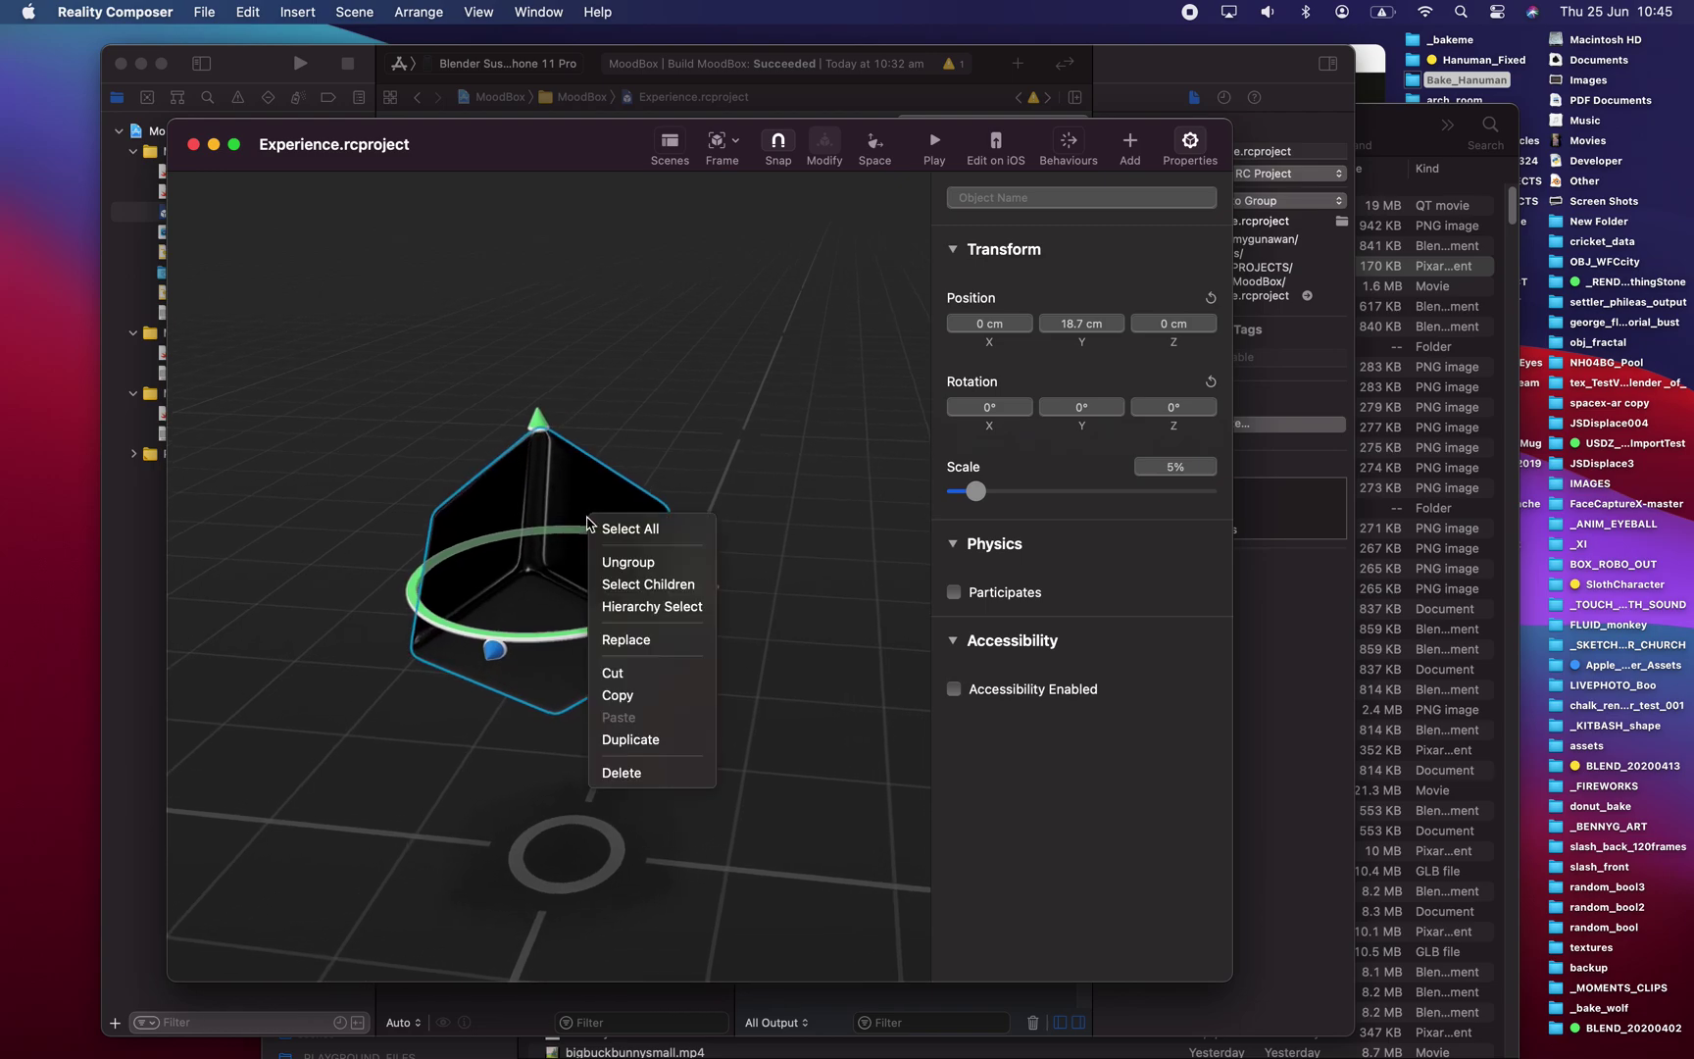
left_click(644, 588)
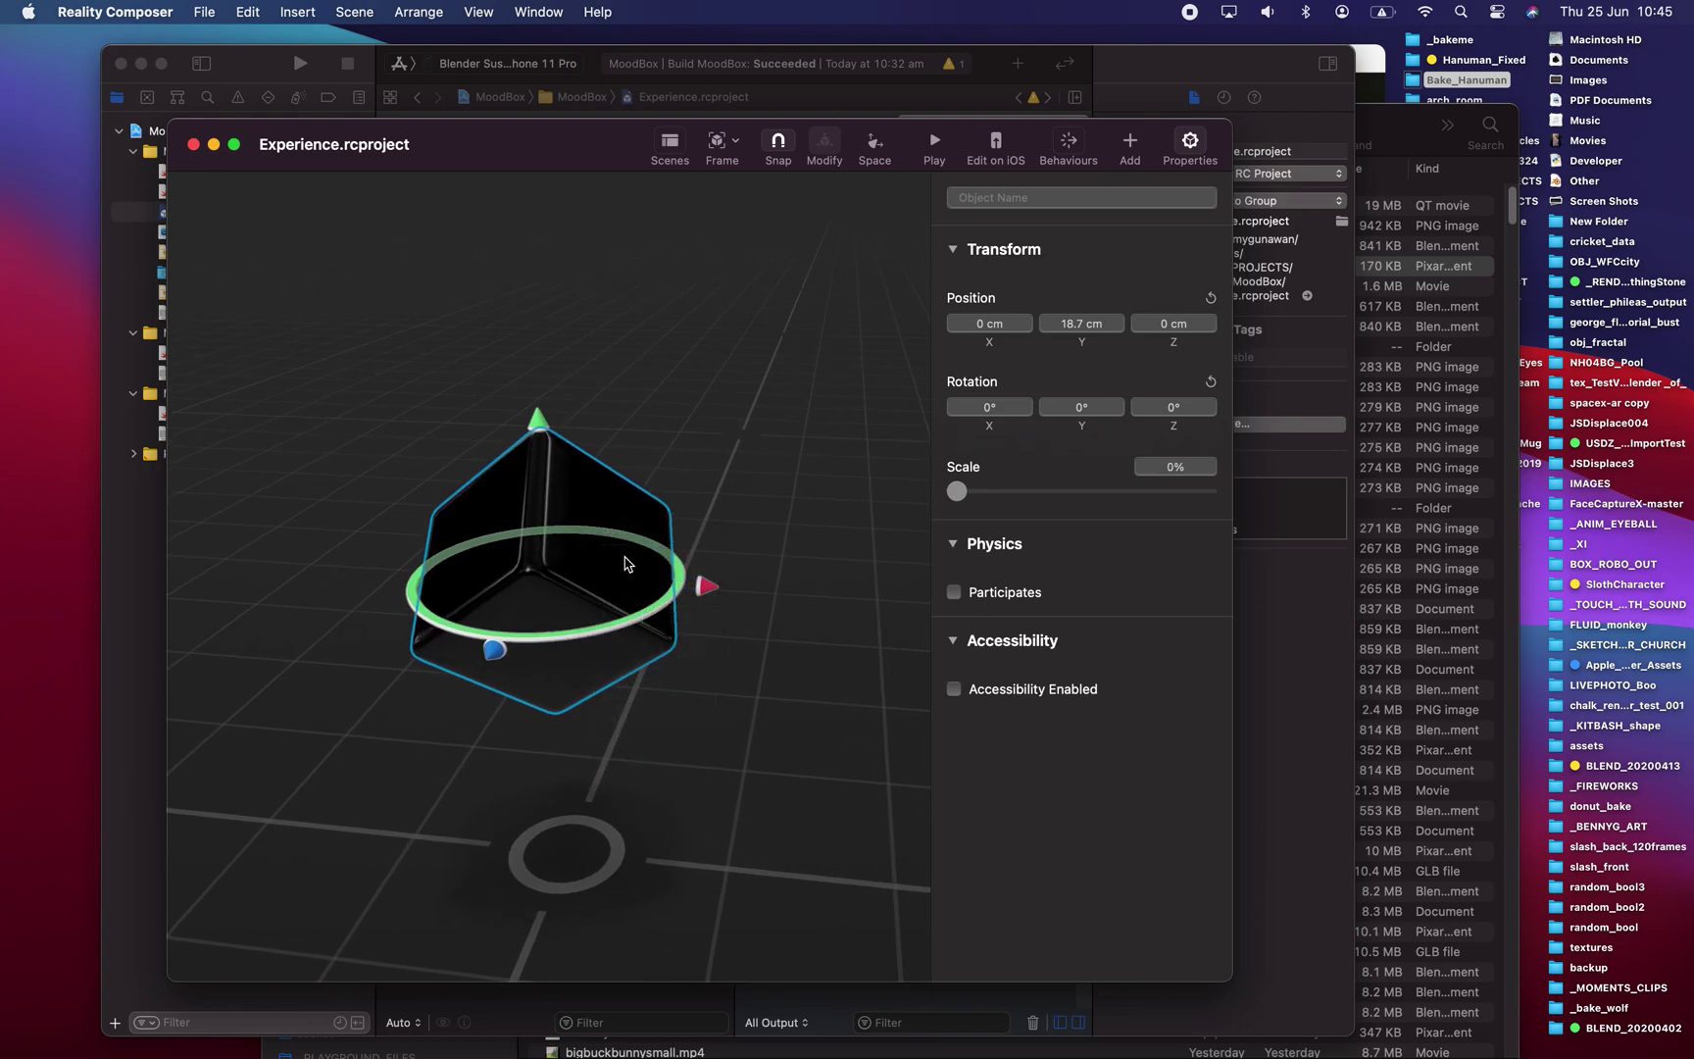
right_click(615, 529)
left_click(650, 588)
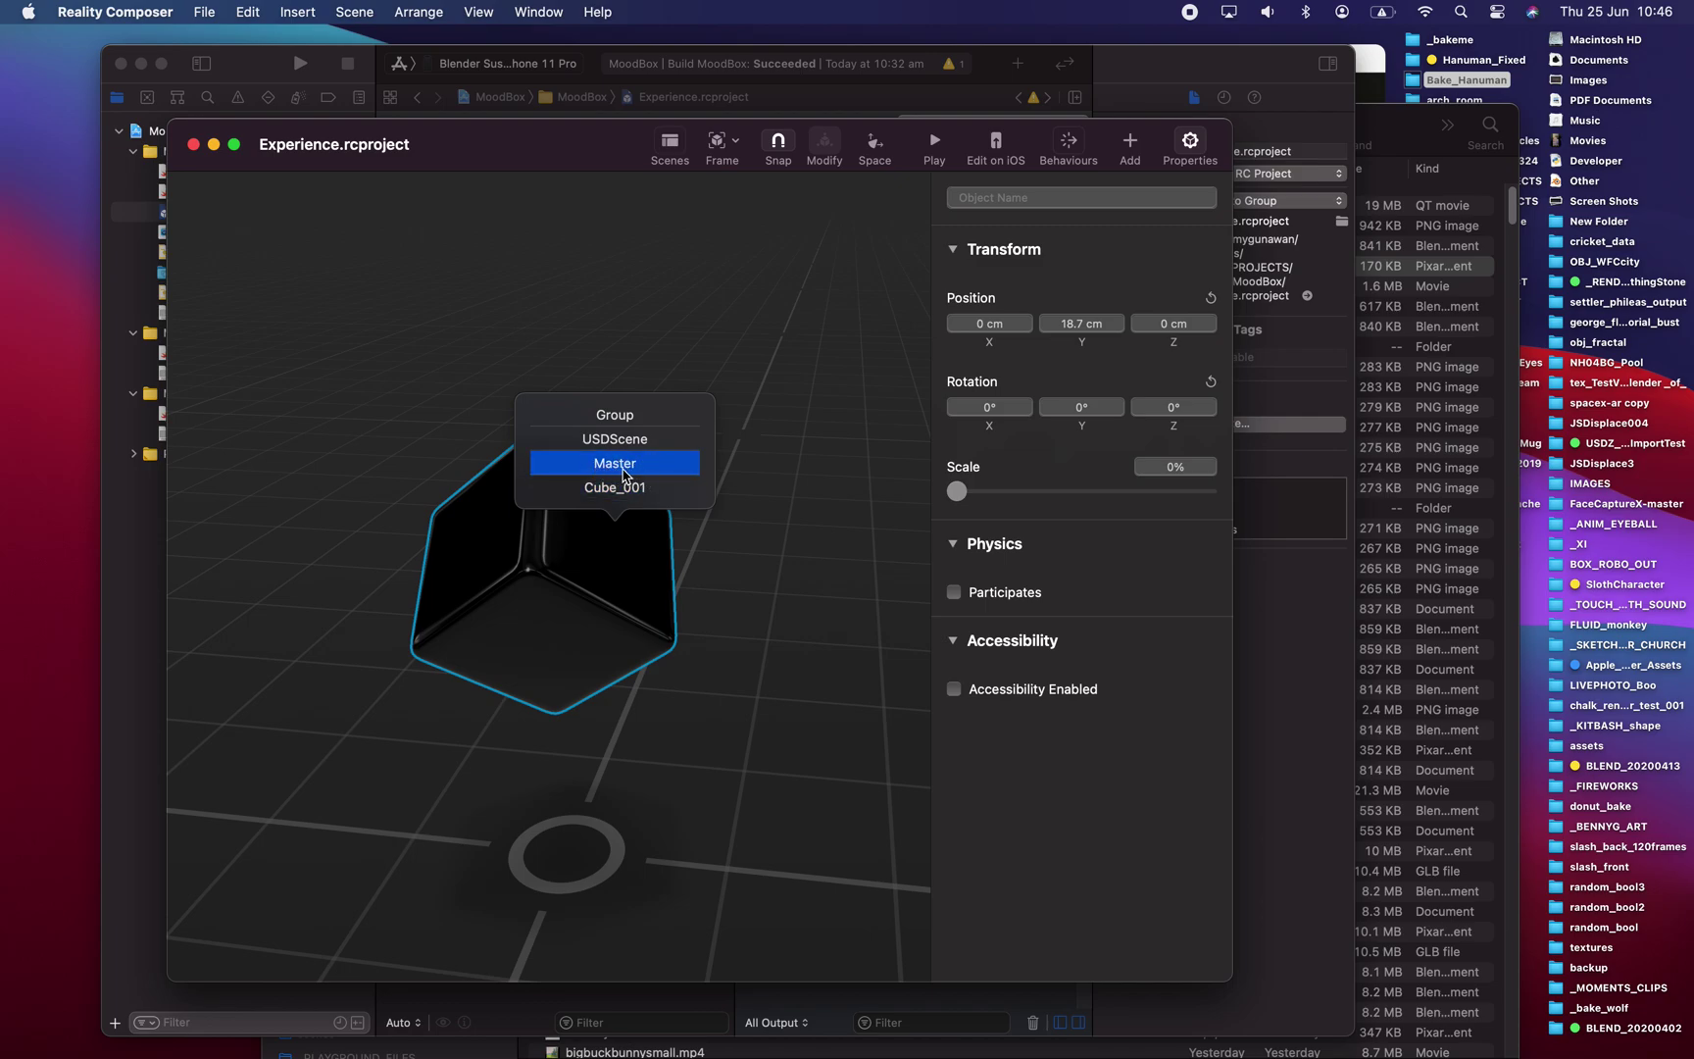
left_click(626, 466)
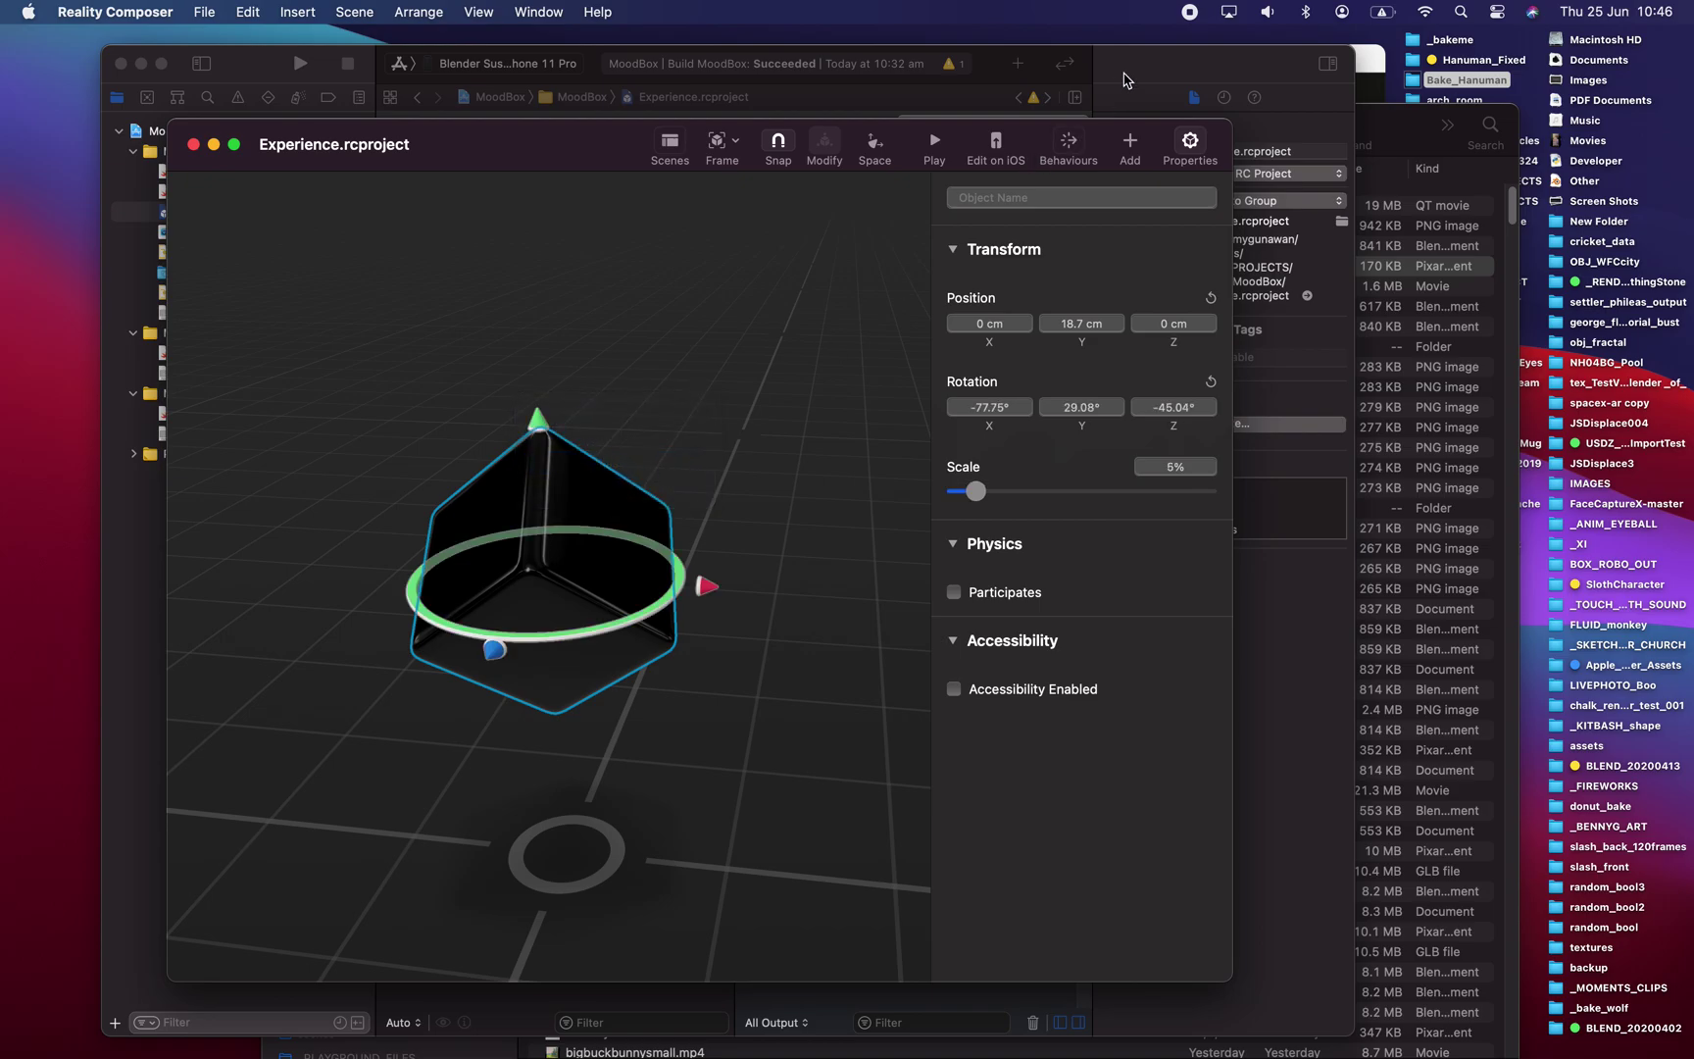
left_click(1127, 78)
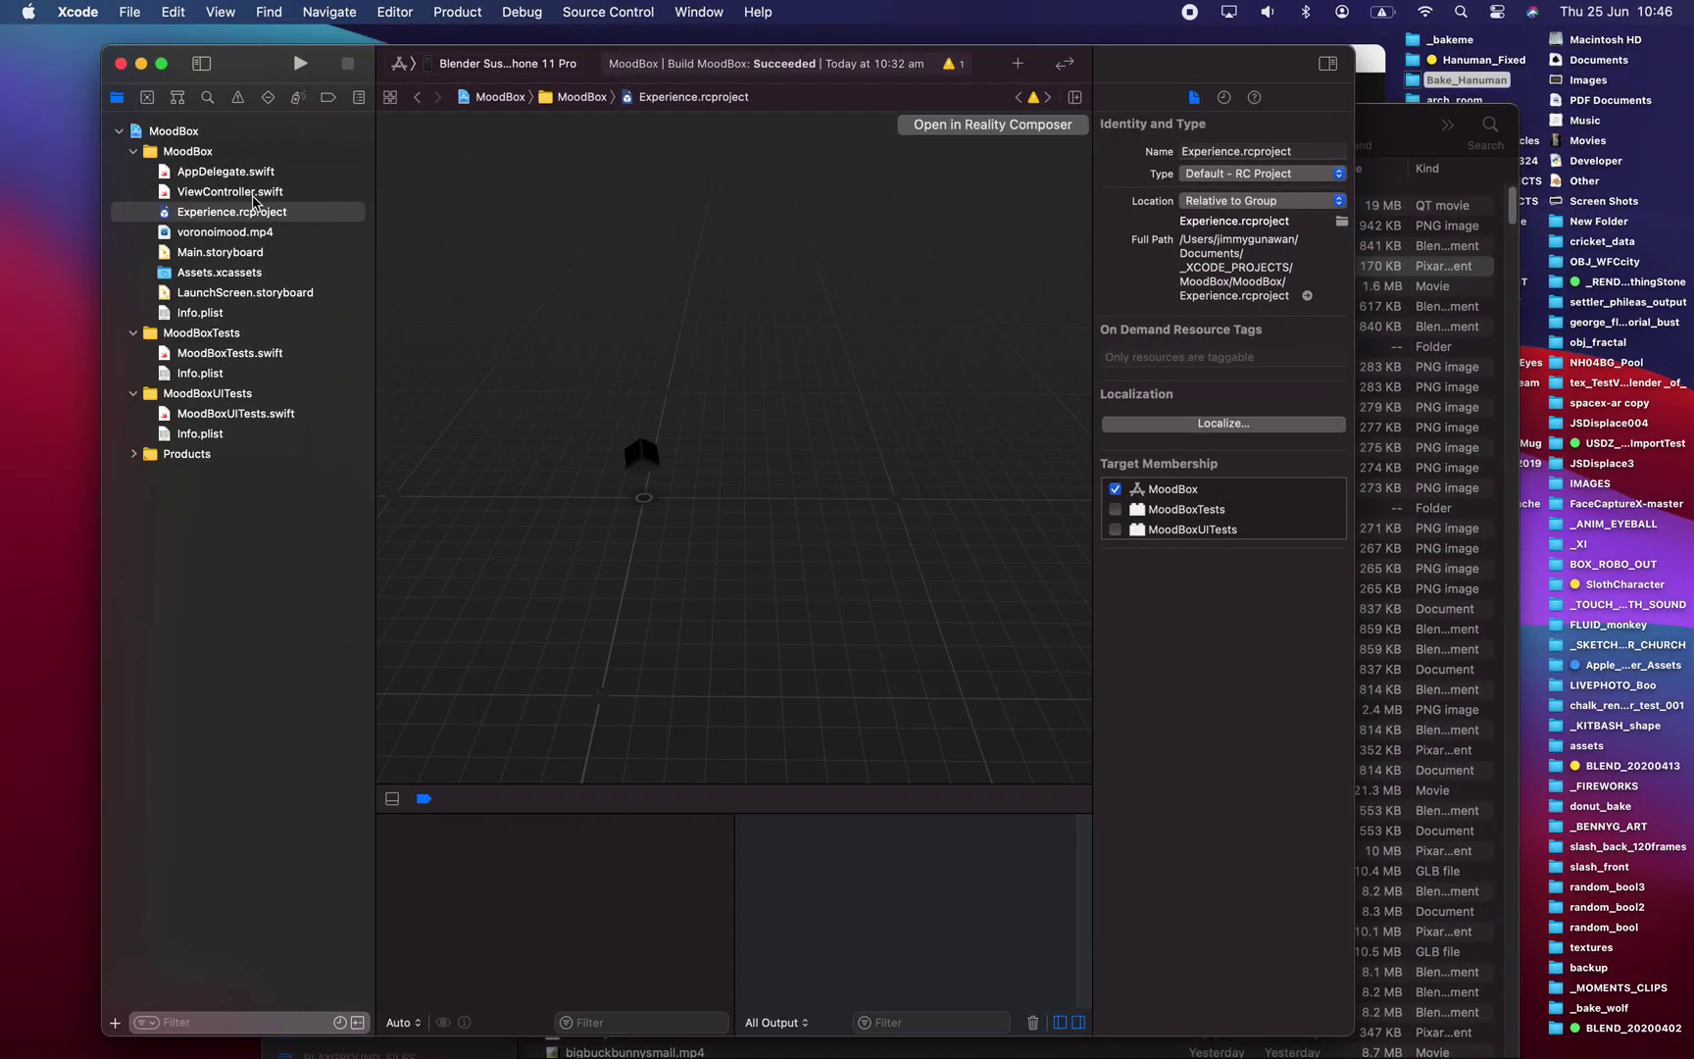
left_click(252, 194)
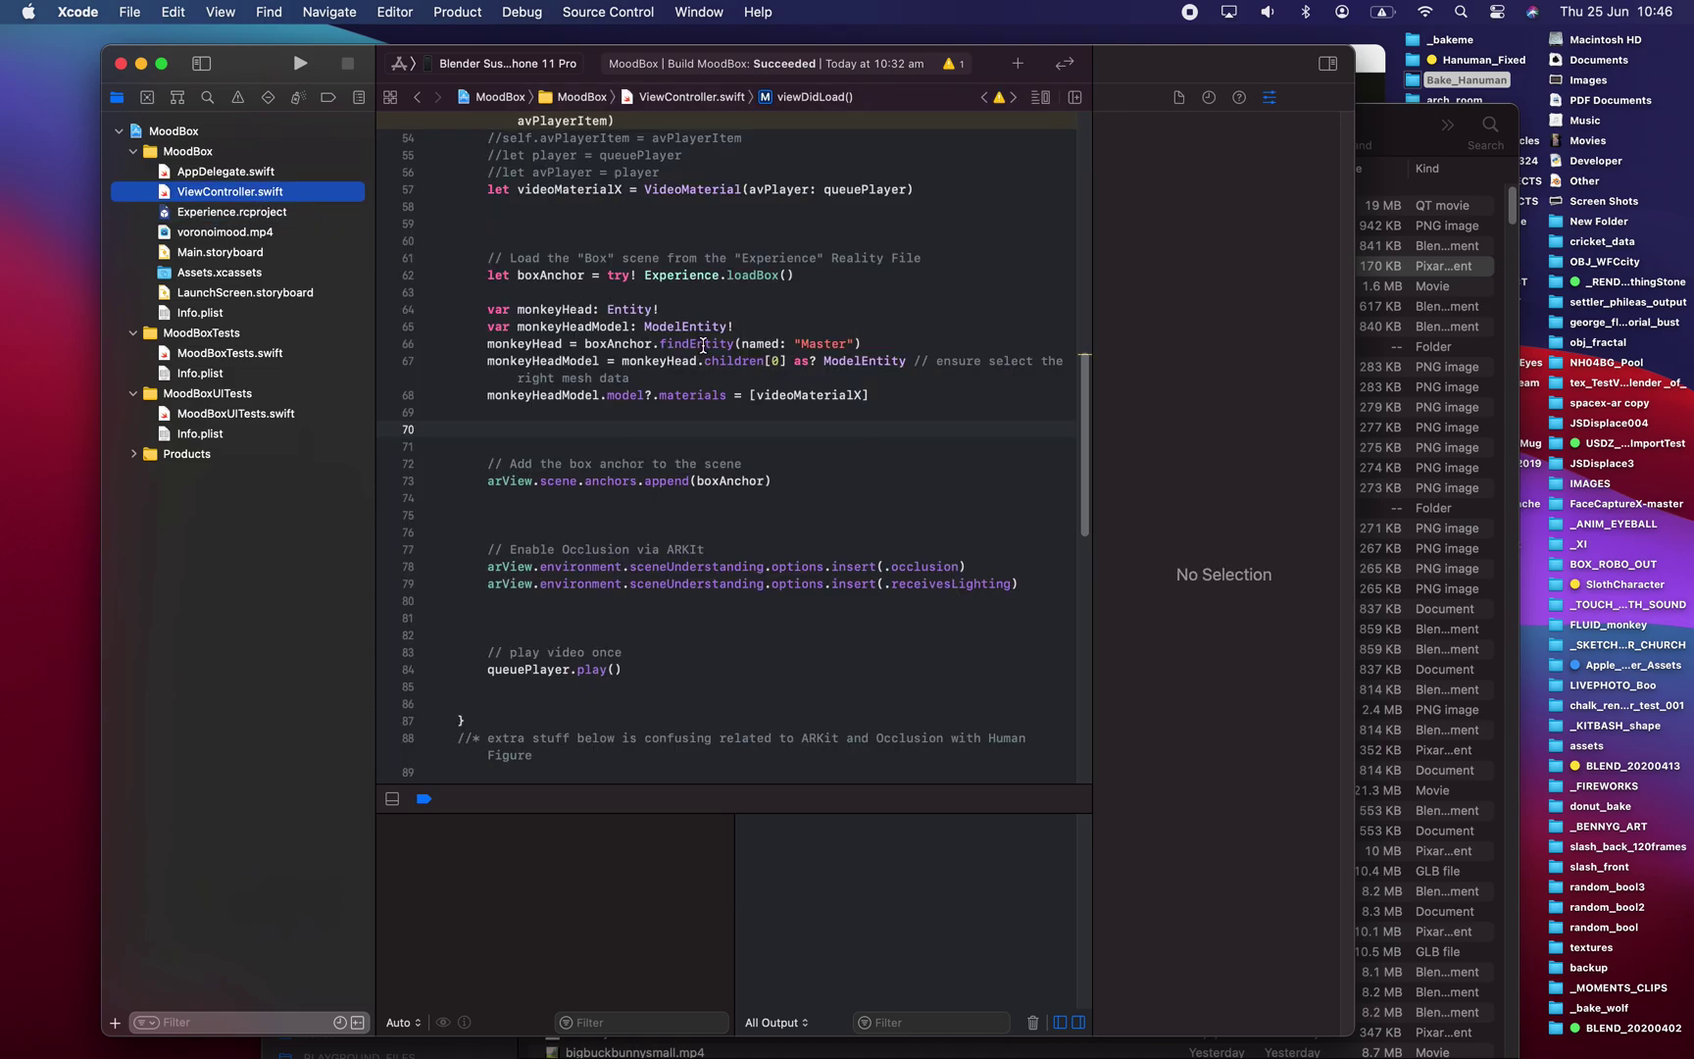
scroll(703, 345, "up", 3)
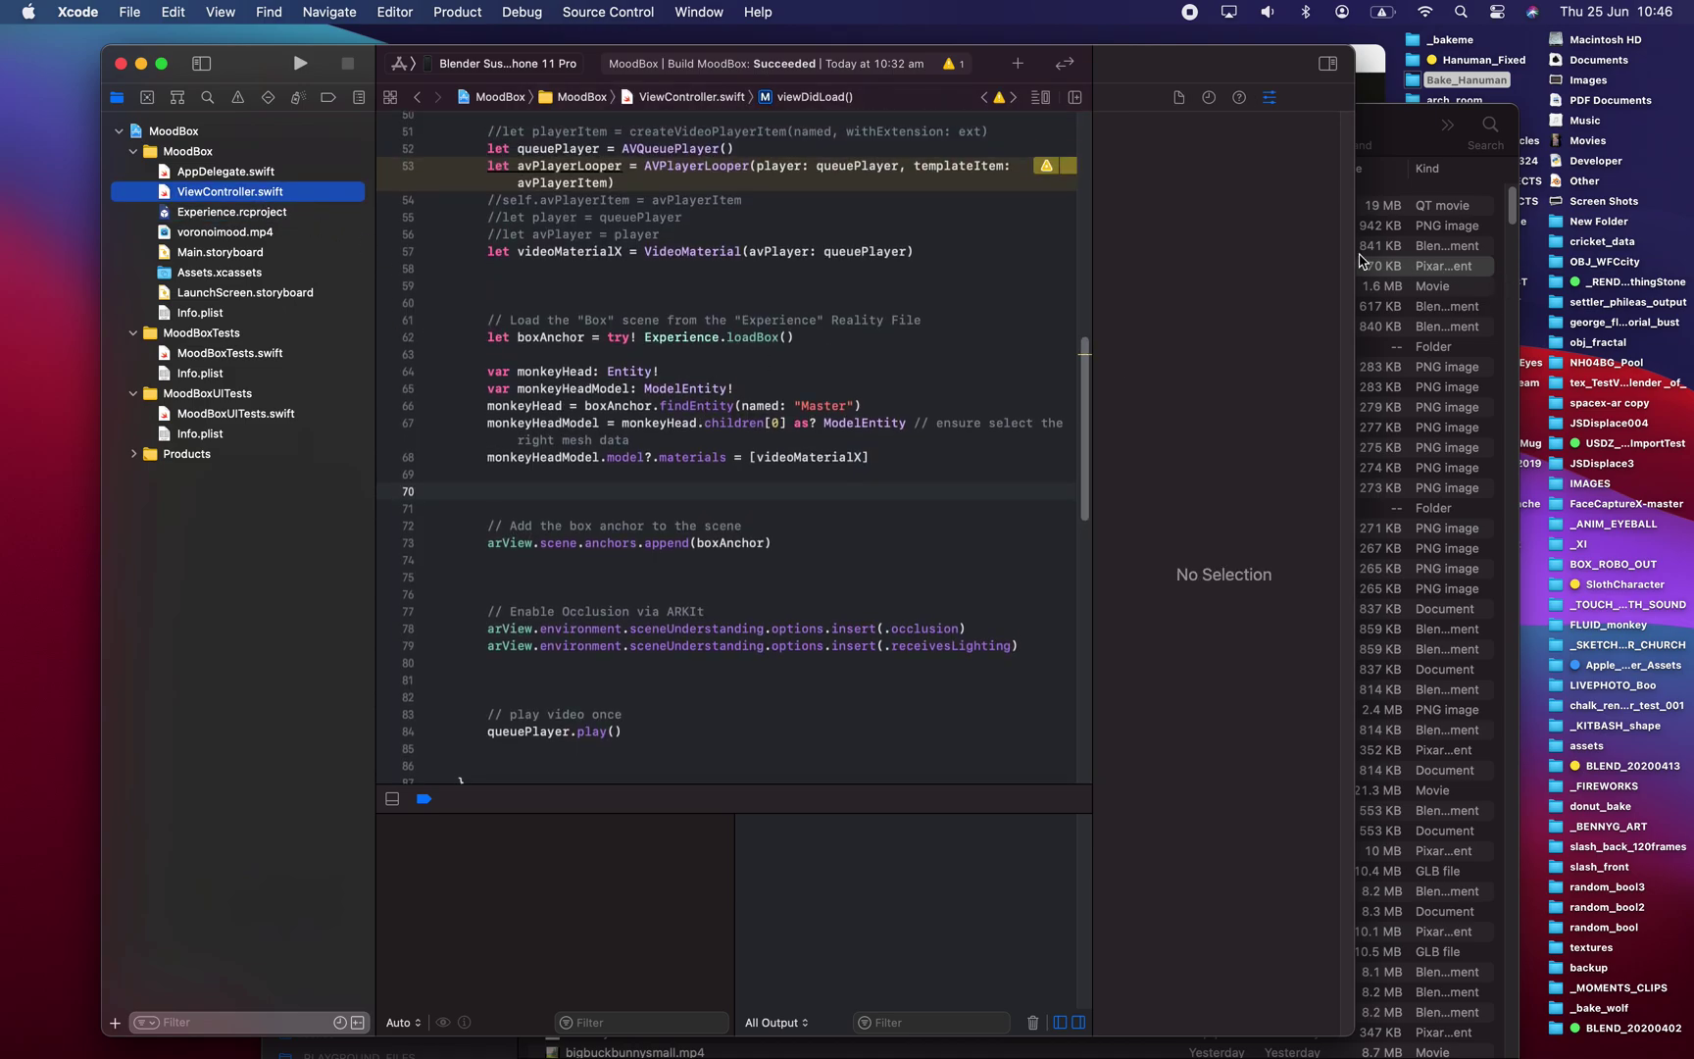
left_click_drag(1364, 255, 1518, 257)
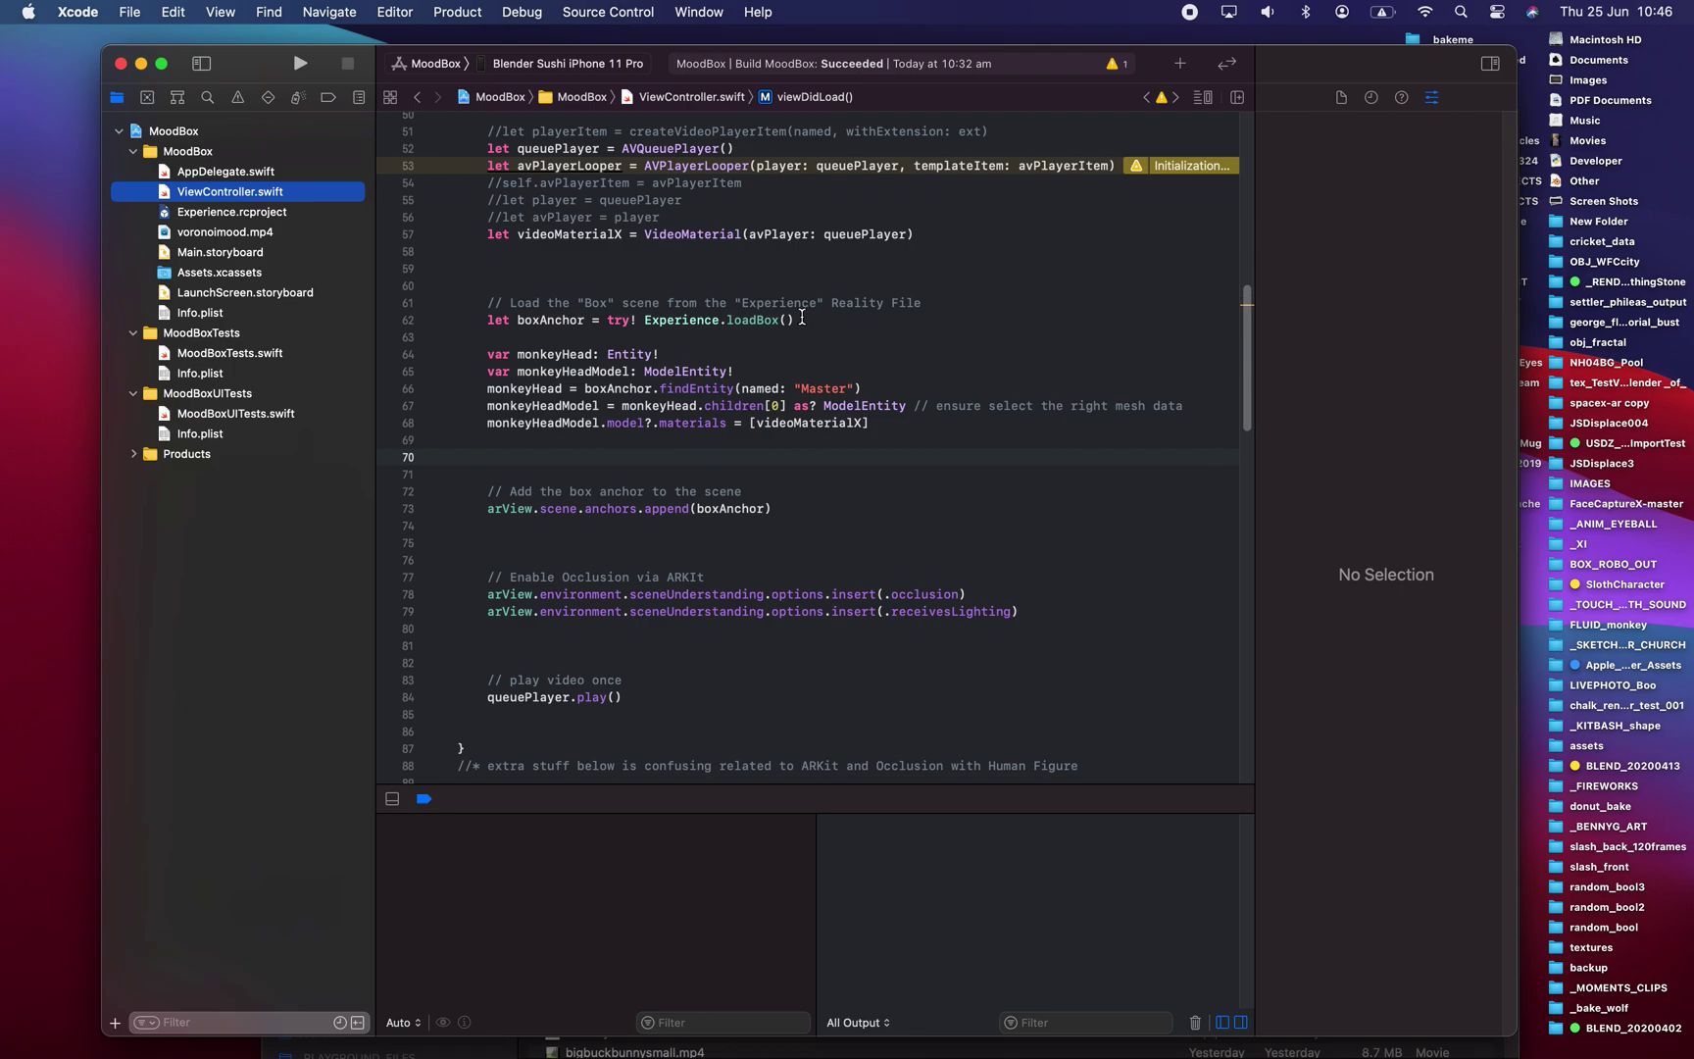
left_click(519, 327)
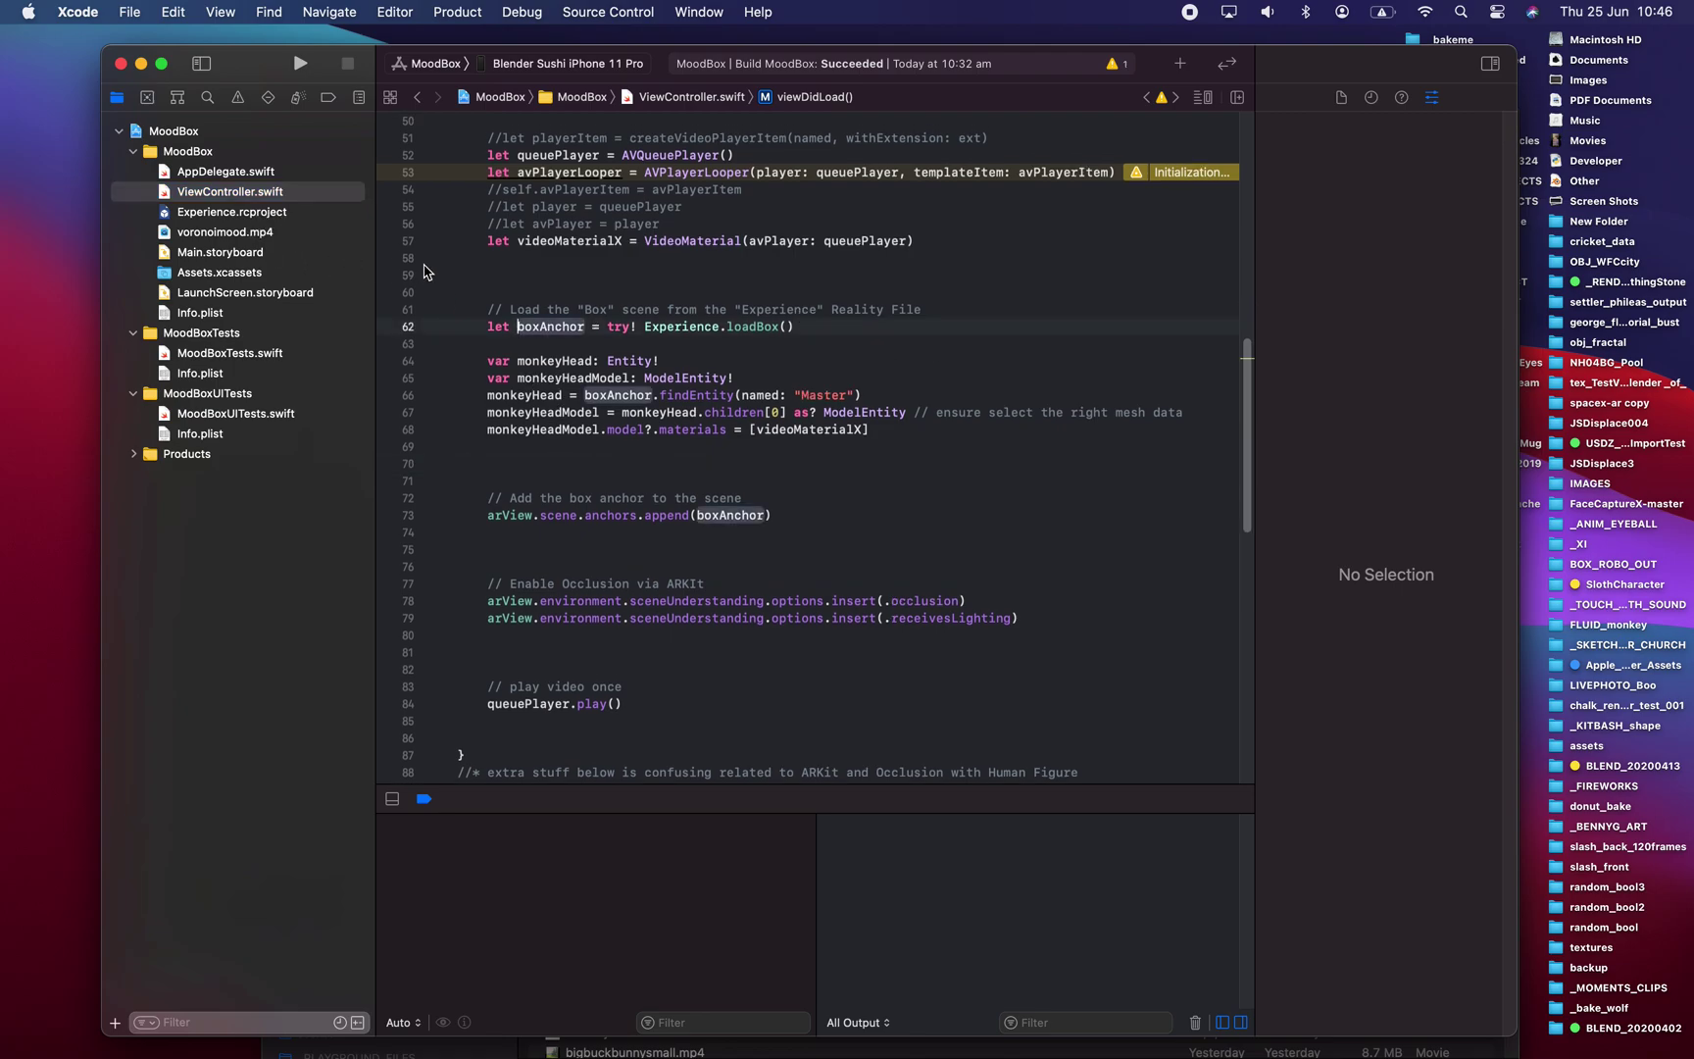
left_click(538, 339)
left_click(647, 326)
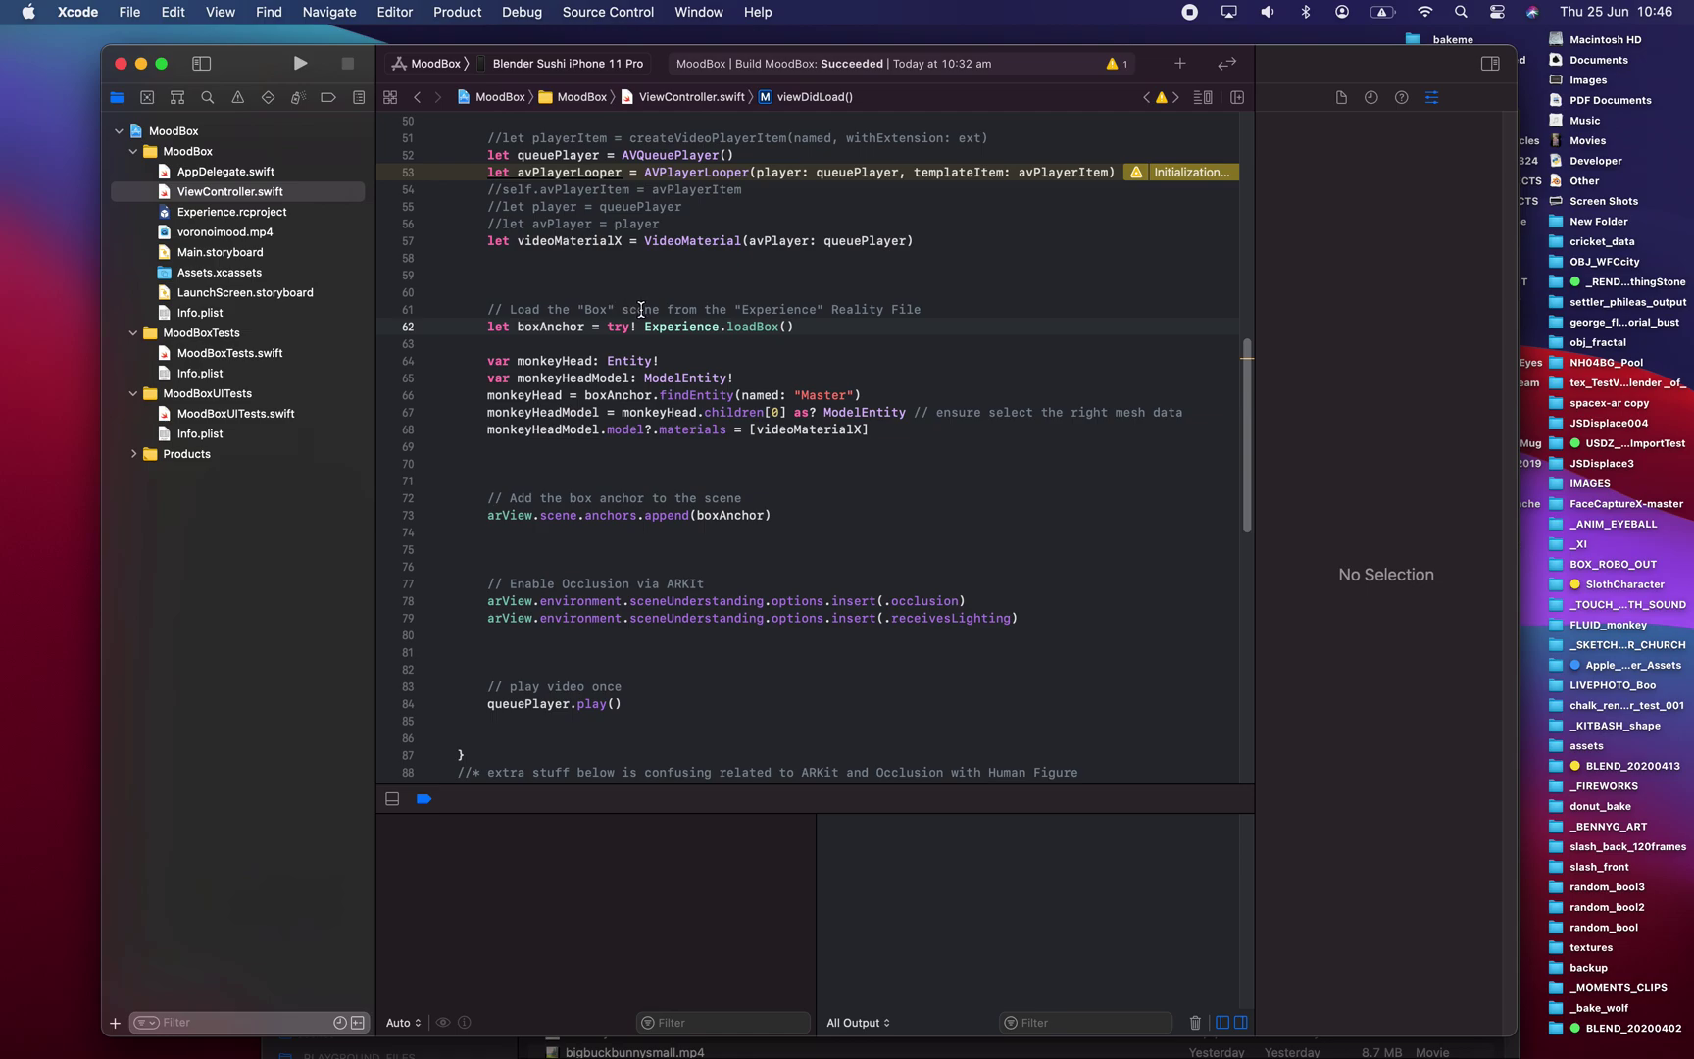
triple_click(605, 328)
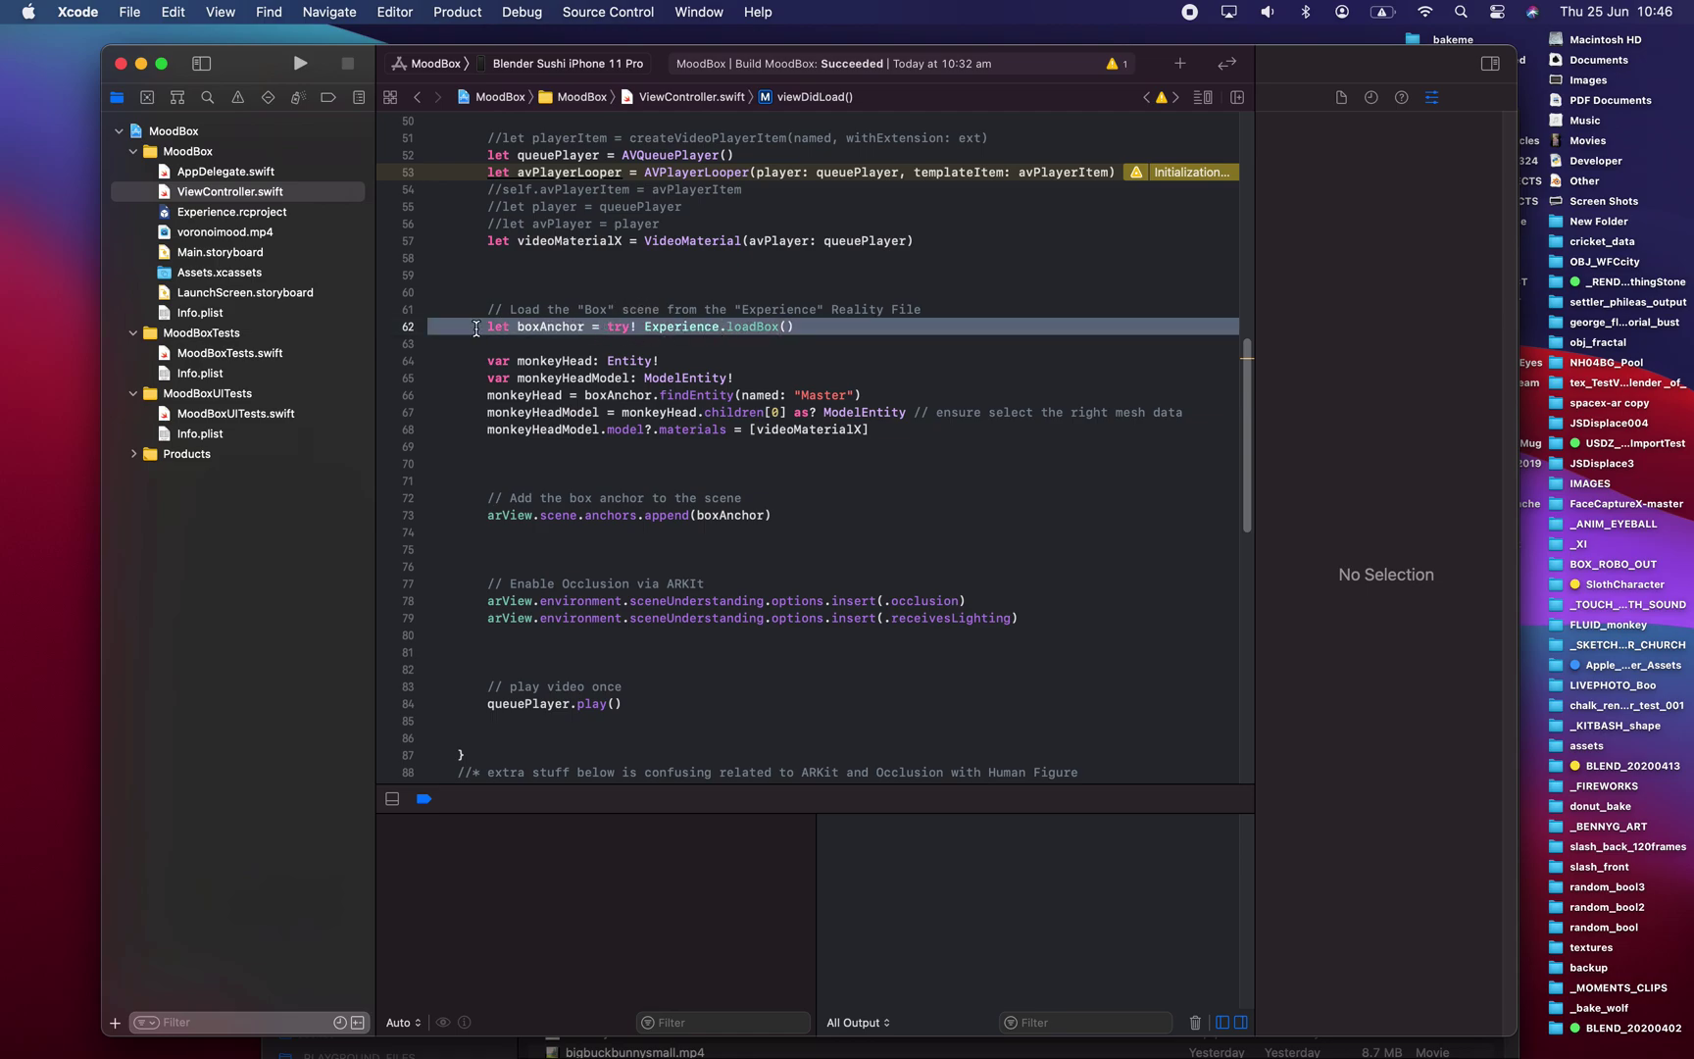
left_click(765, 330)
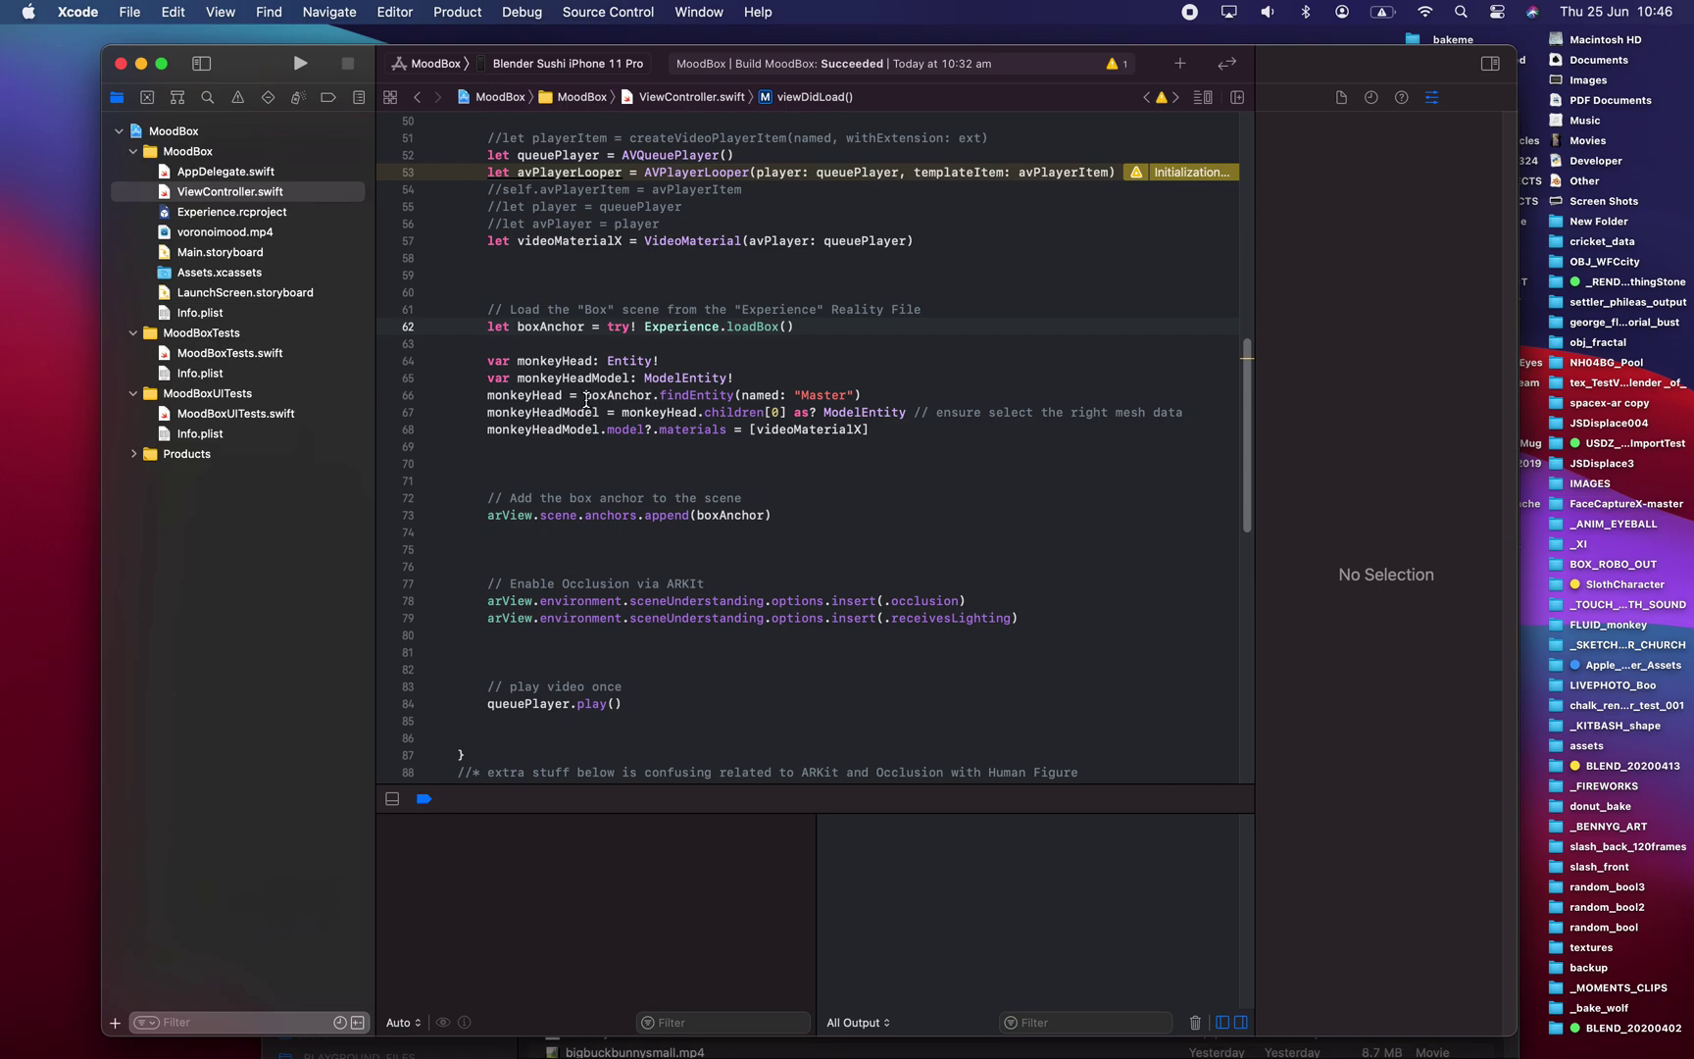
left_click_drag(665, 392, 775, 394)
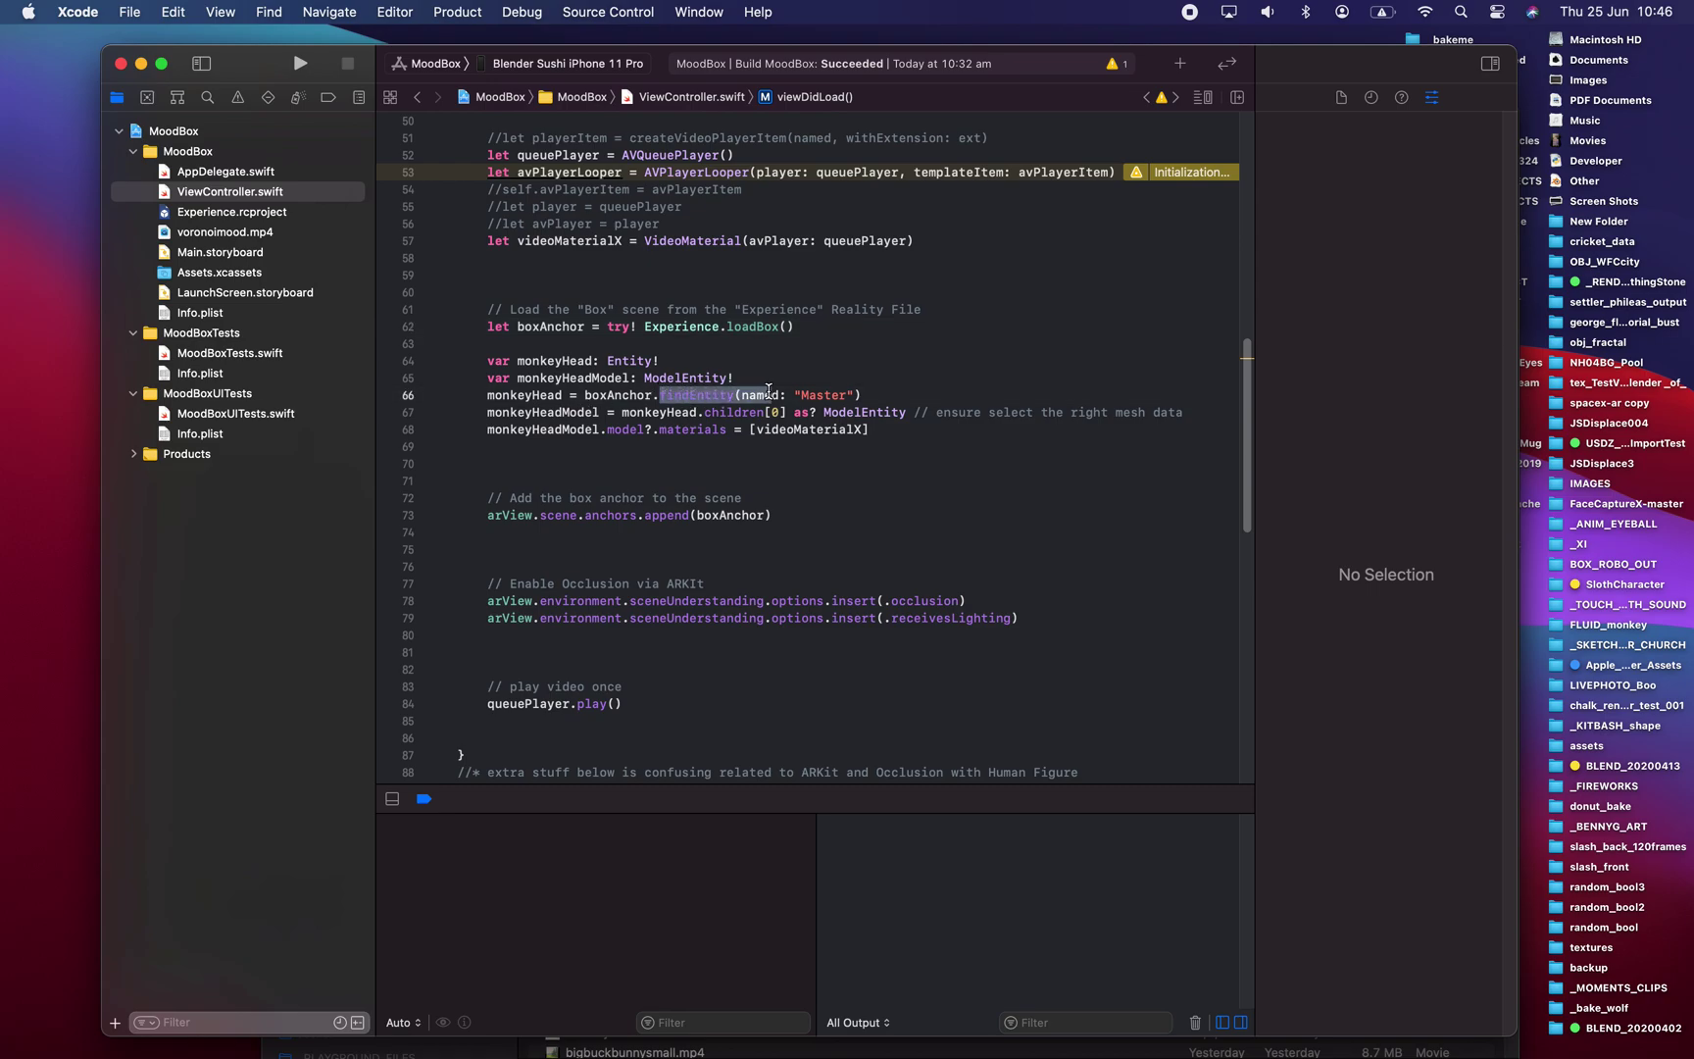
double_click(824, 395)
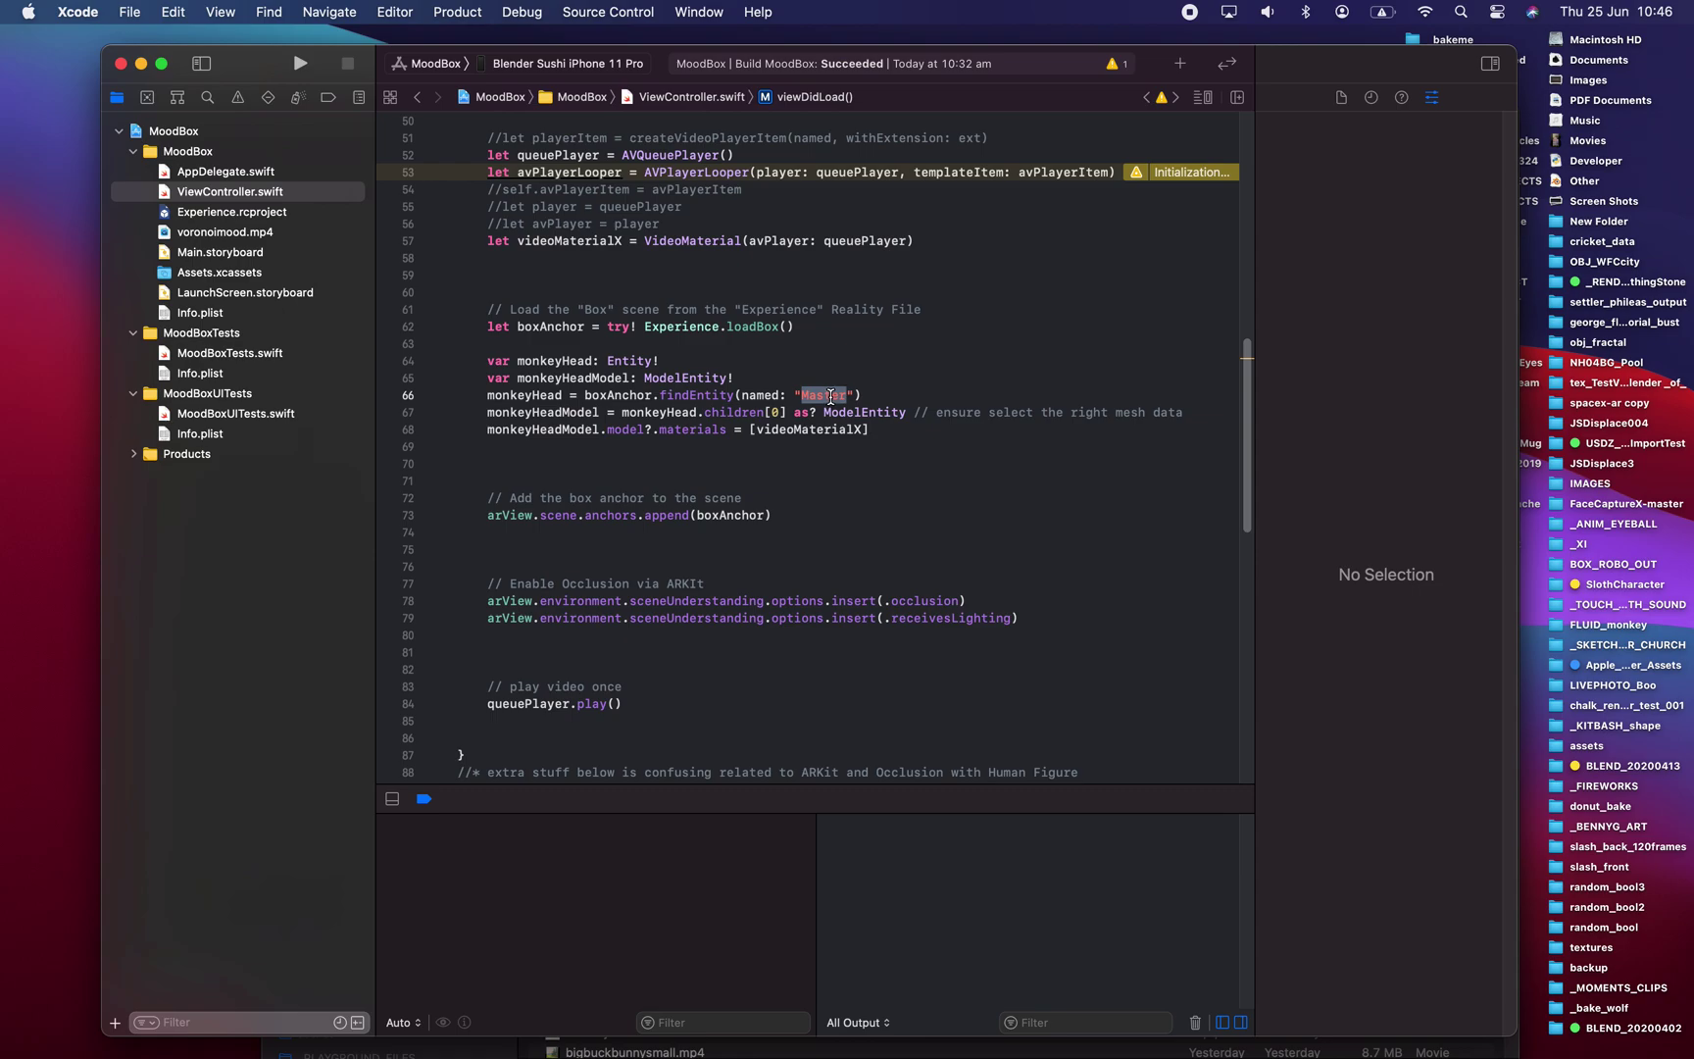
left_click_drag(492, 413, 899, 412)
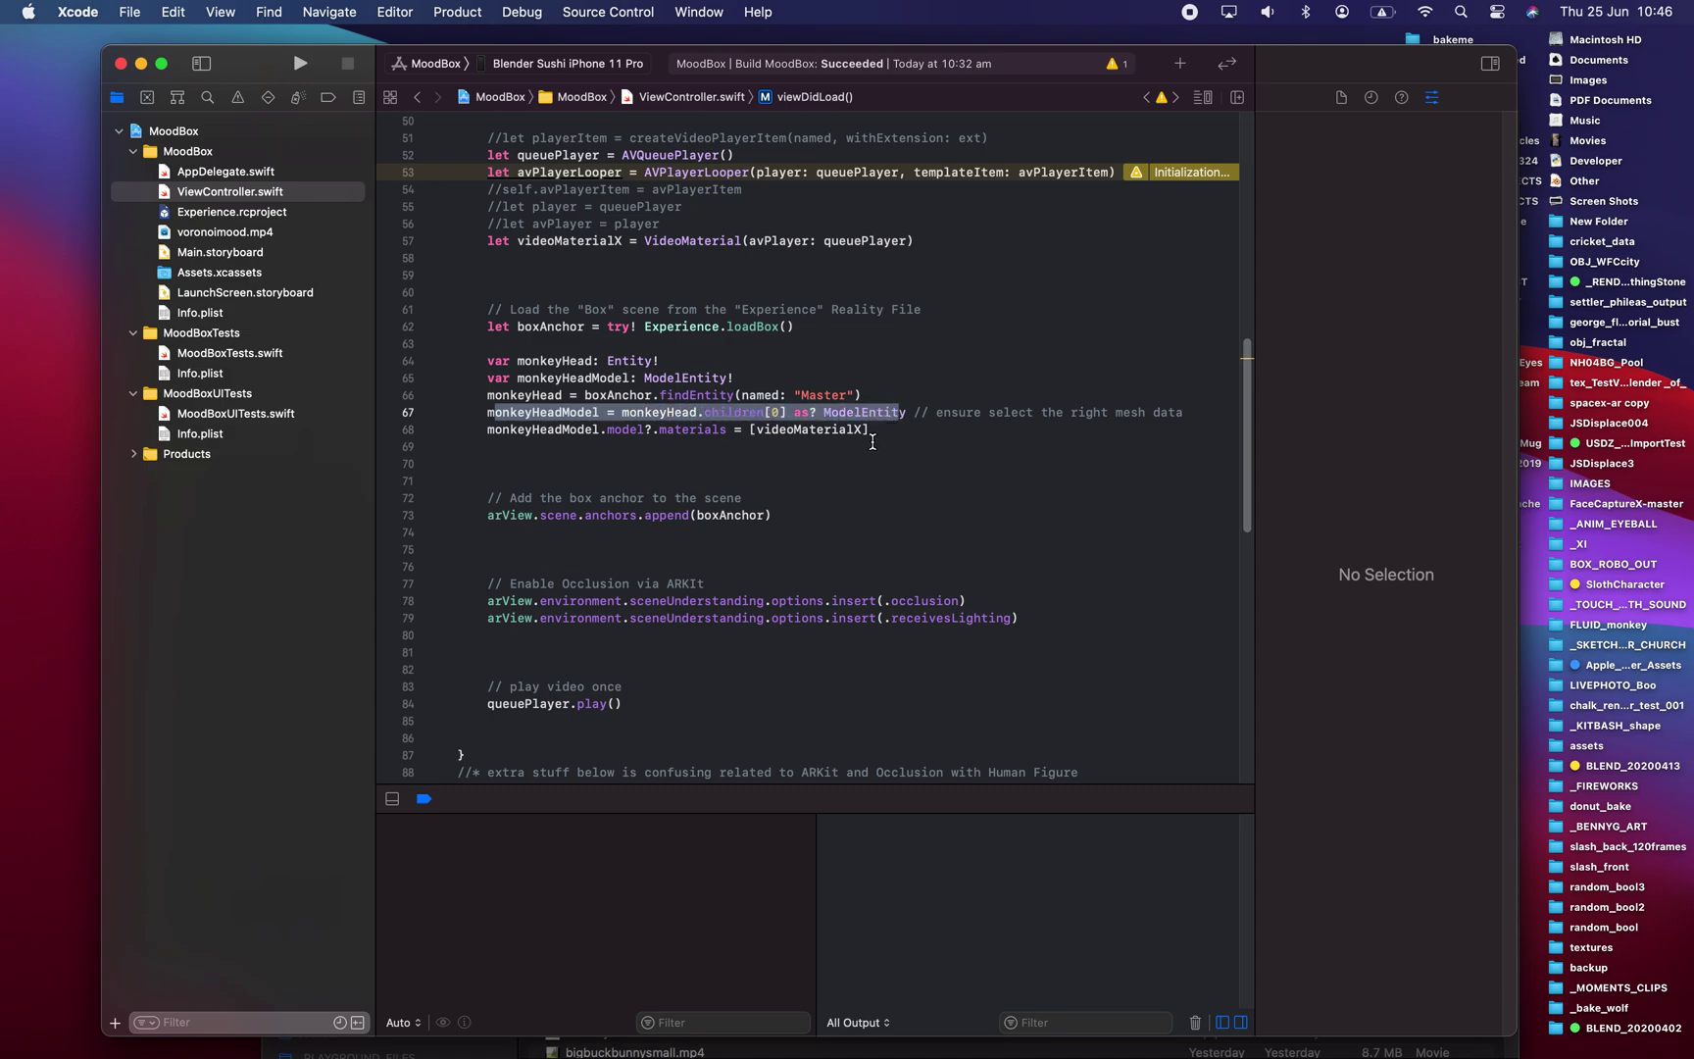
scroll(805, 444, "down", 1)
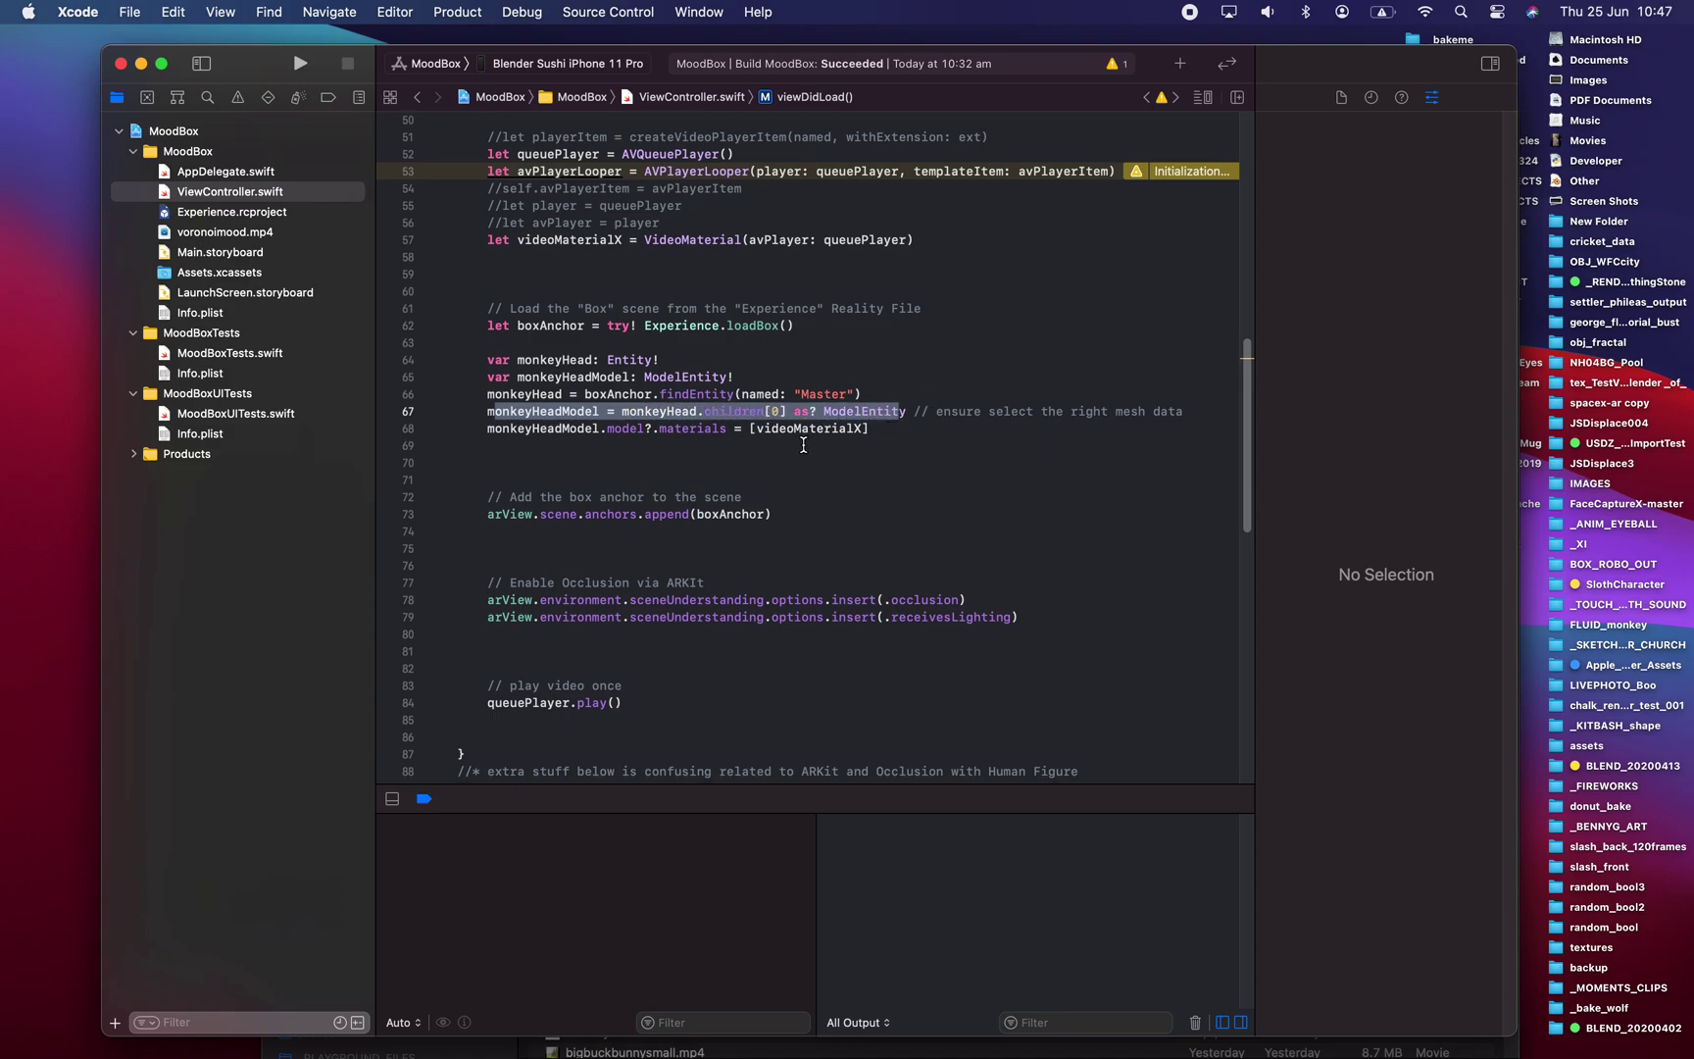
scroll(804, 445, "up", 3)
double_click(792, 493)
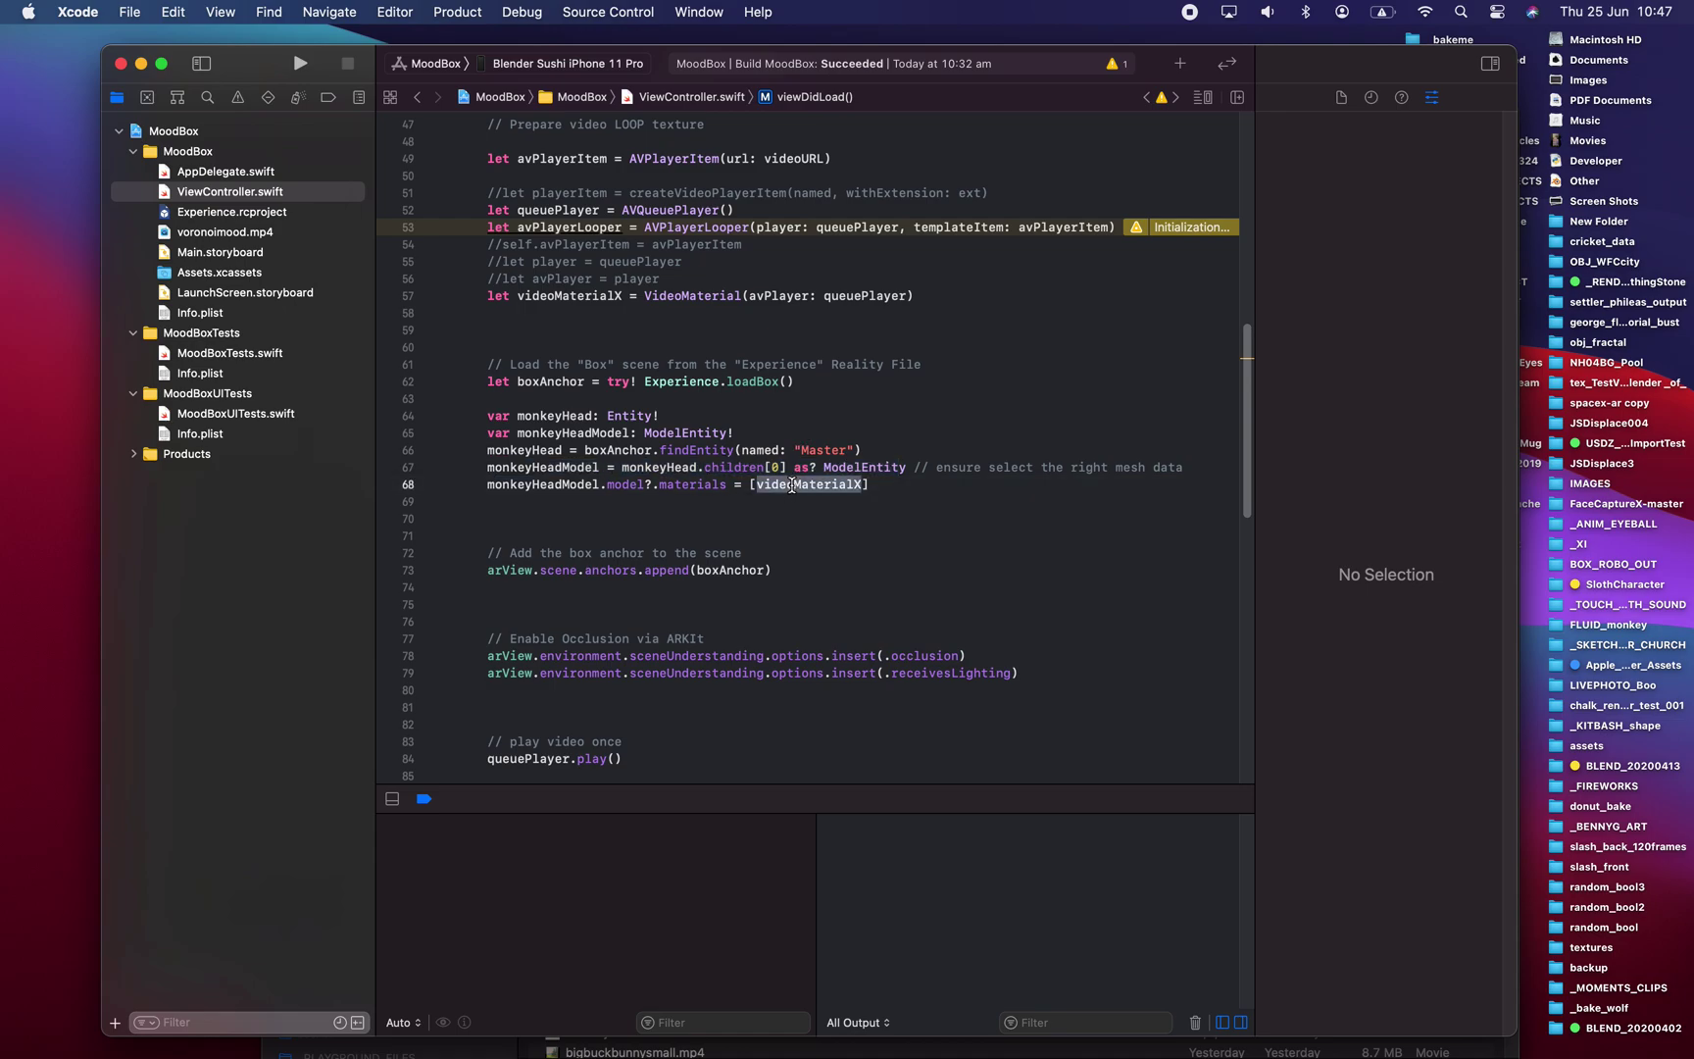
scroll(735, 395, "up", 6)
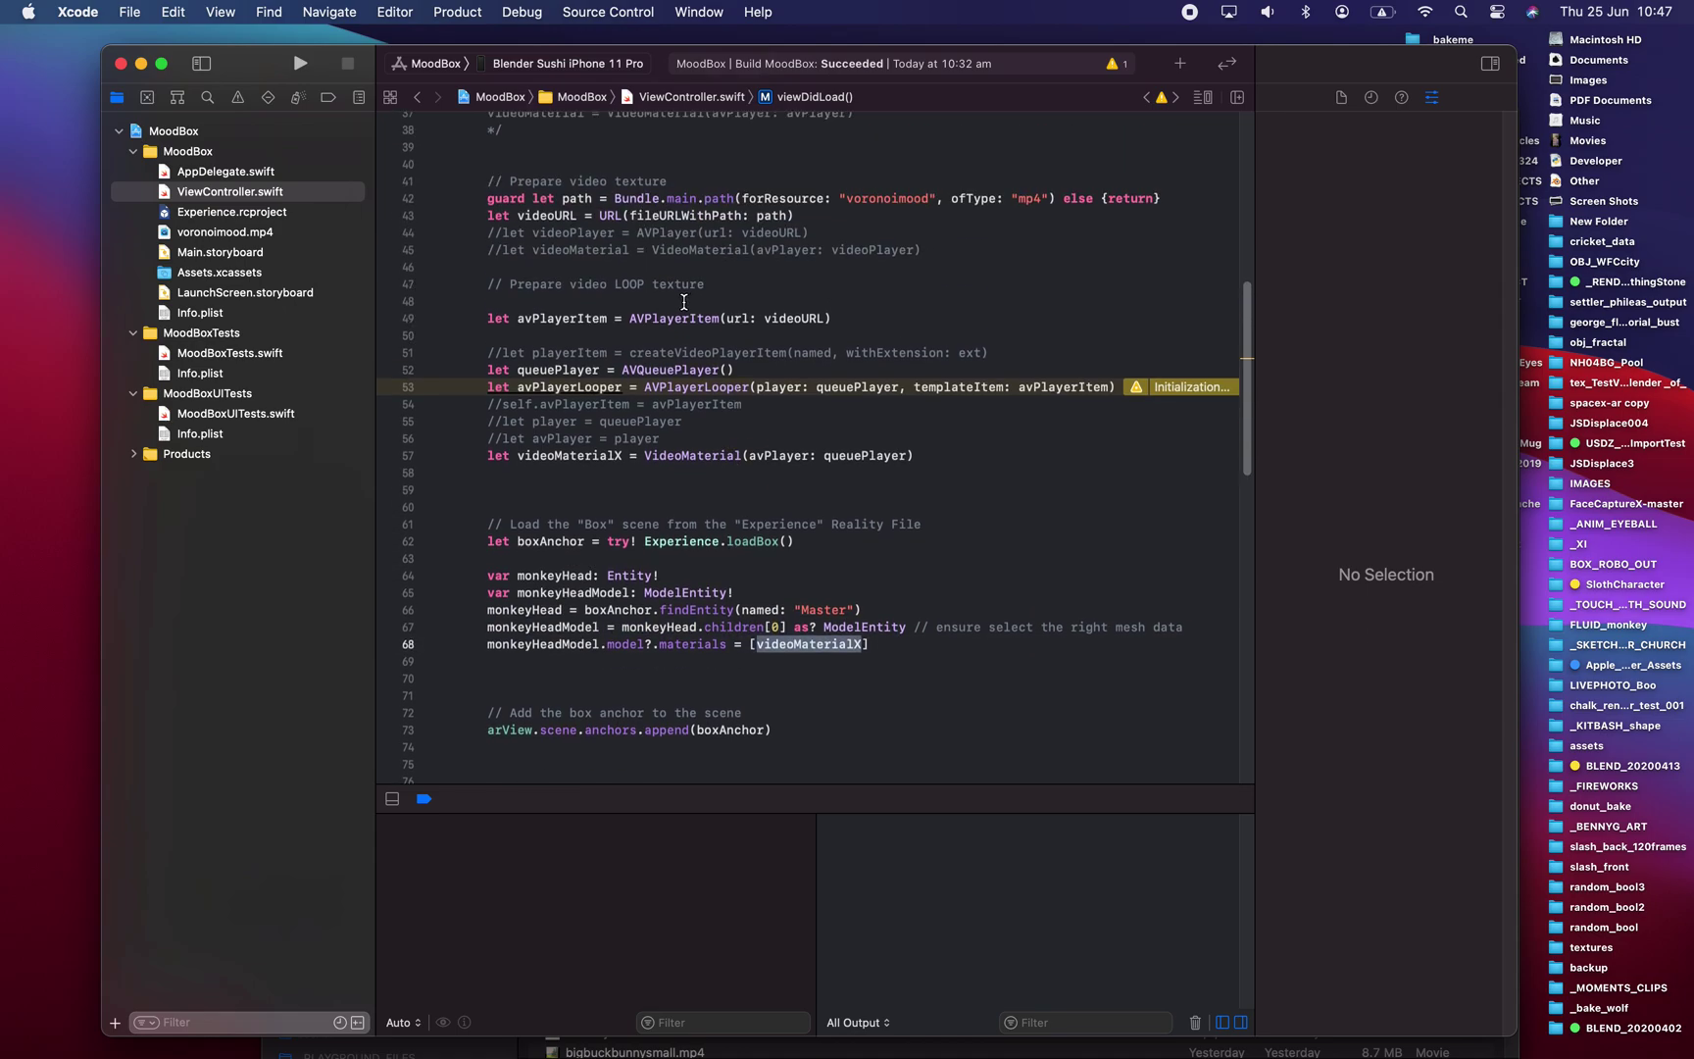
left_click_drag(921, 250, 521, 193)
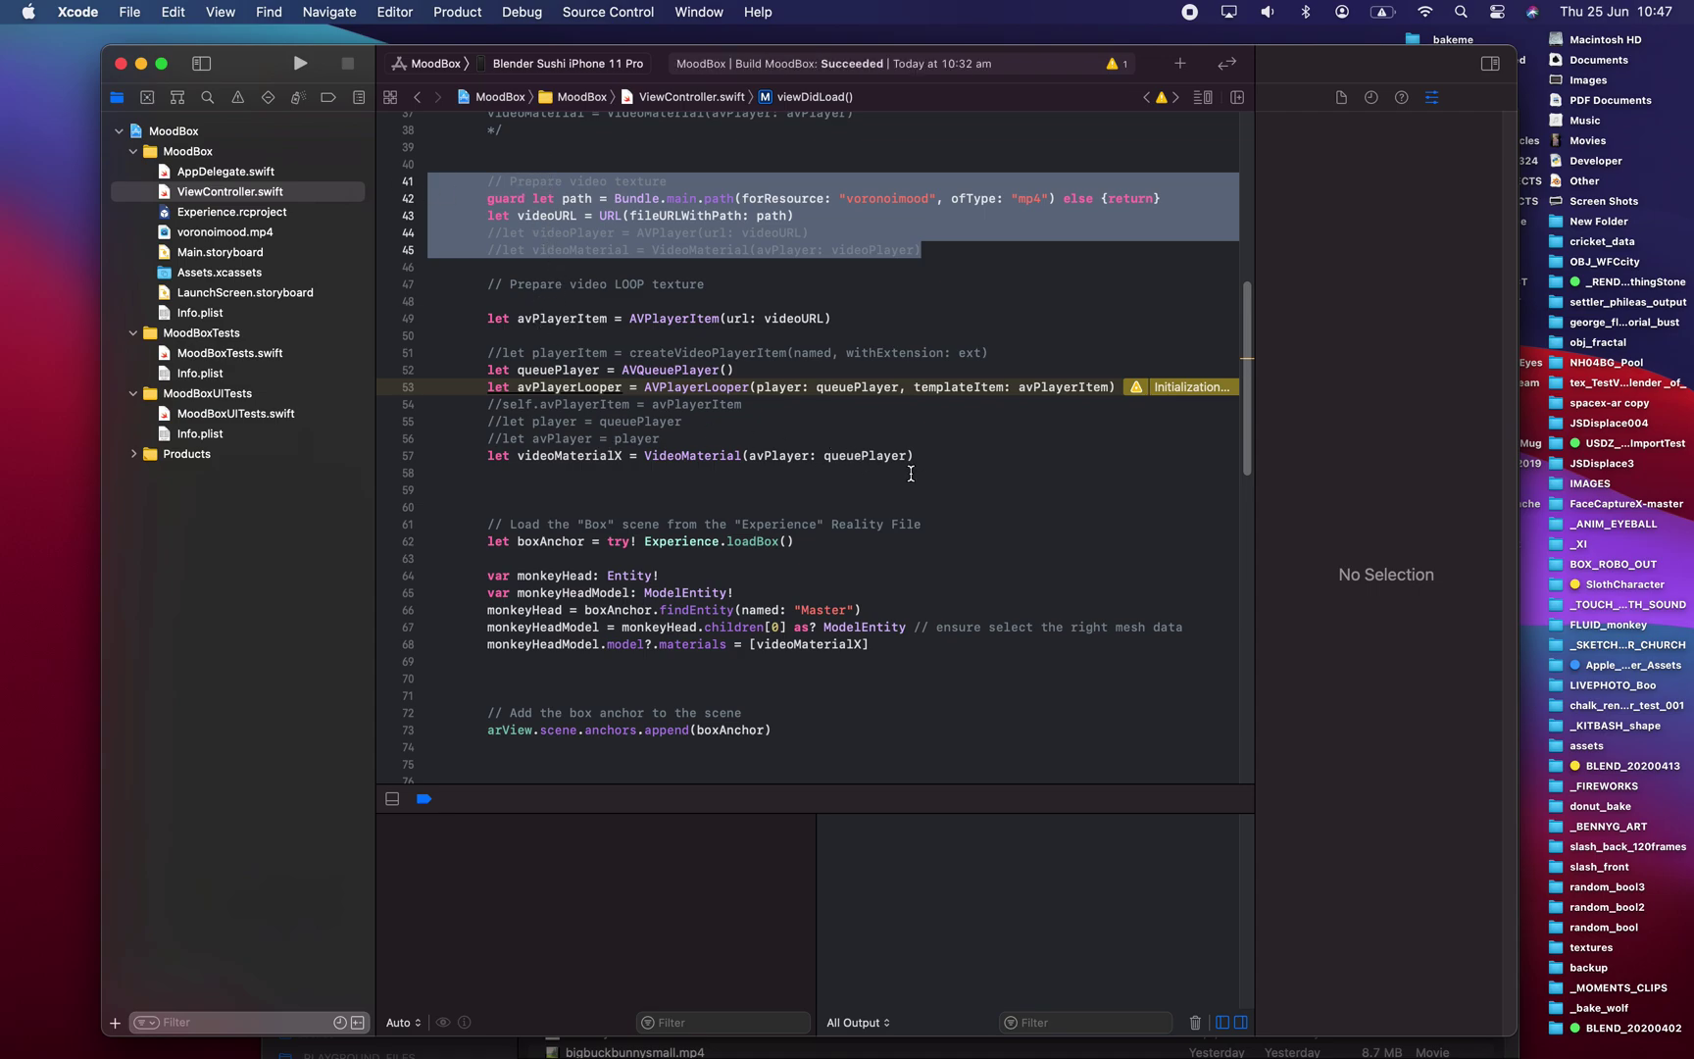
left_click_drag(911, 474, 430, 318)
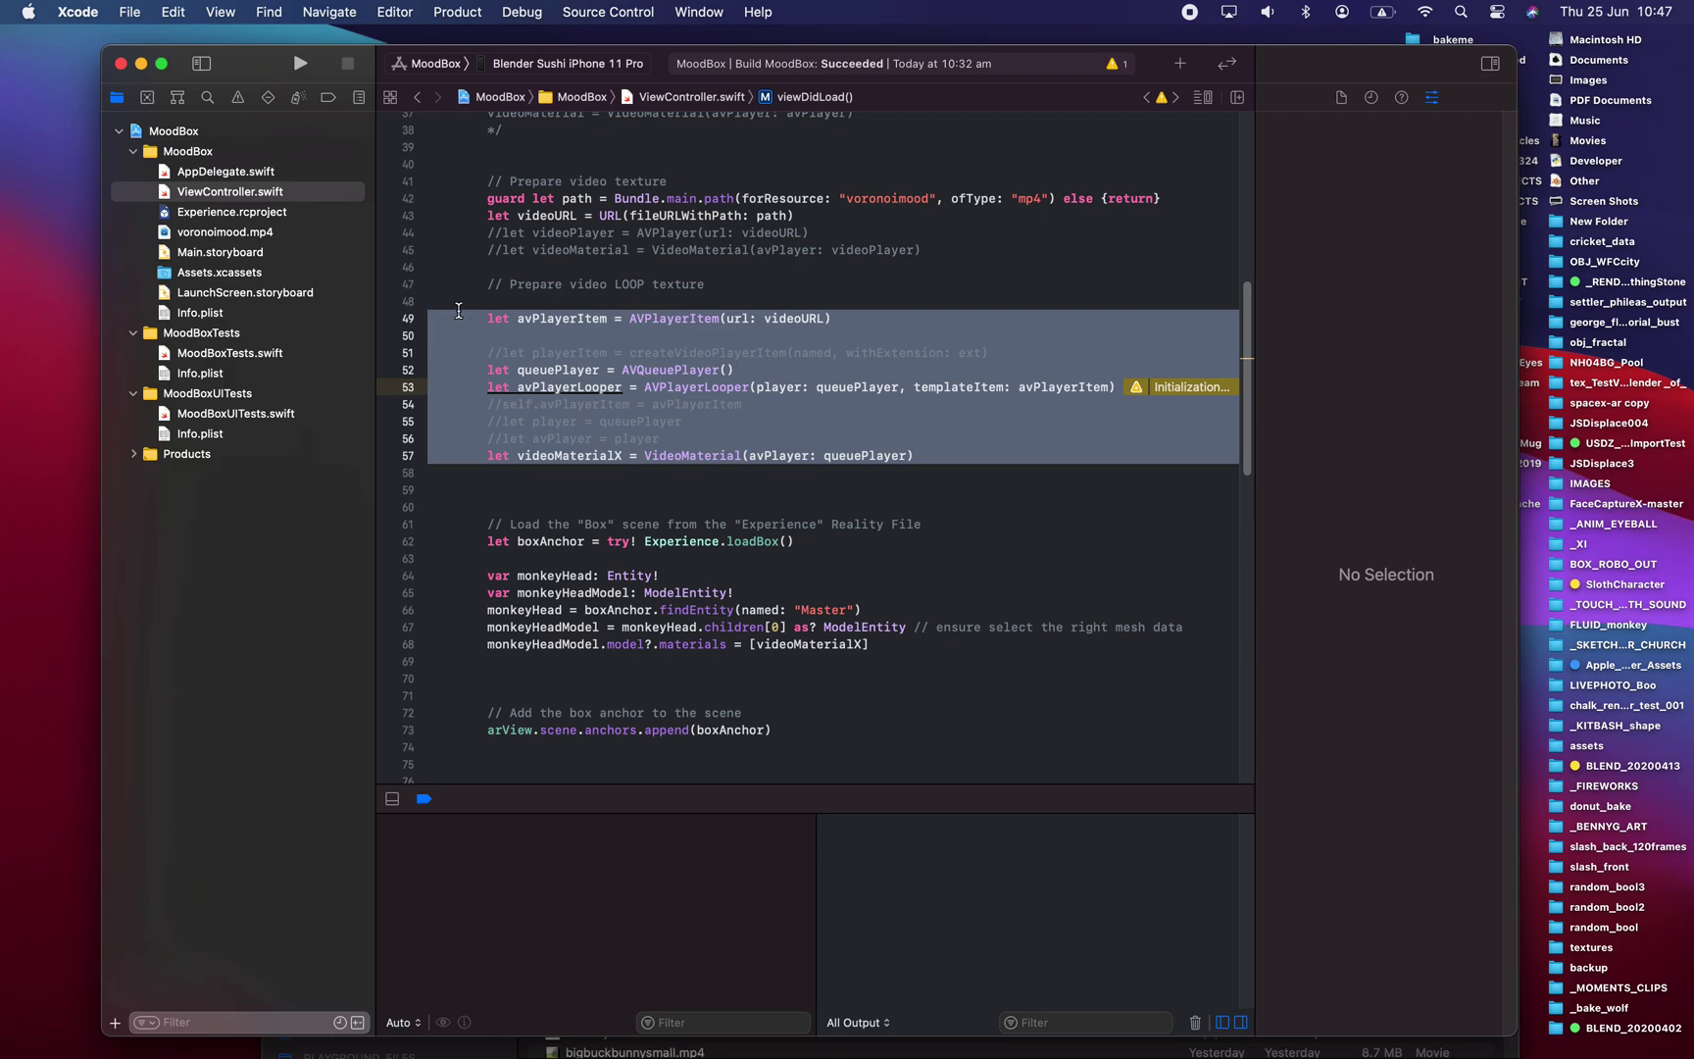
left_click(739, 262)
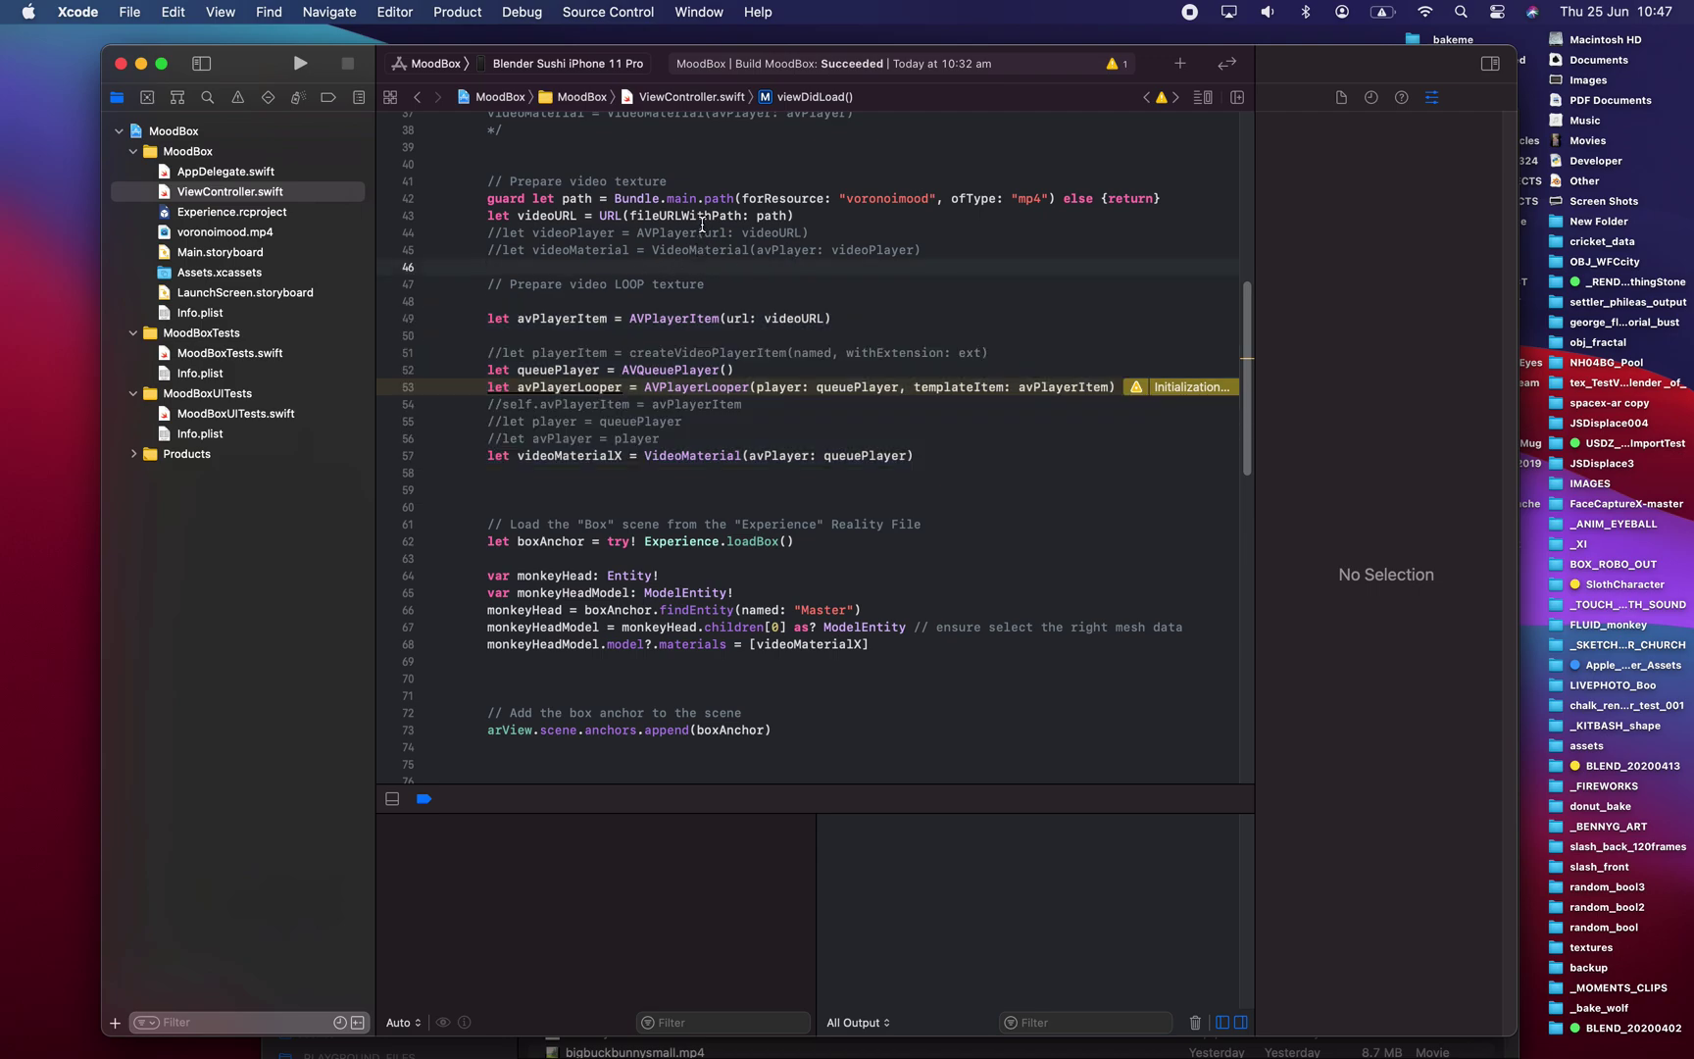
scroll(551, 202, "up", 1)
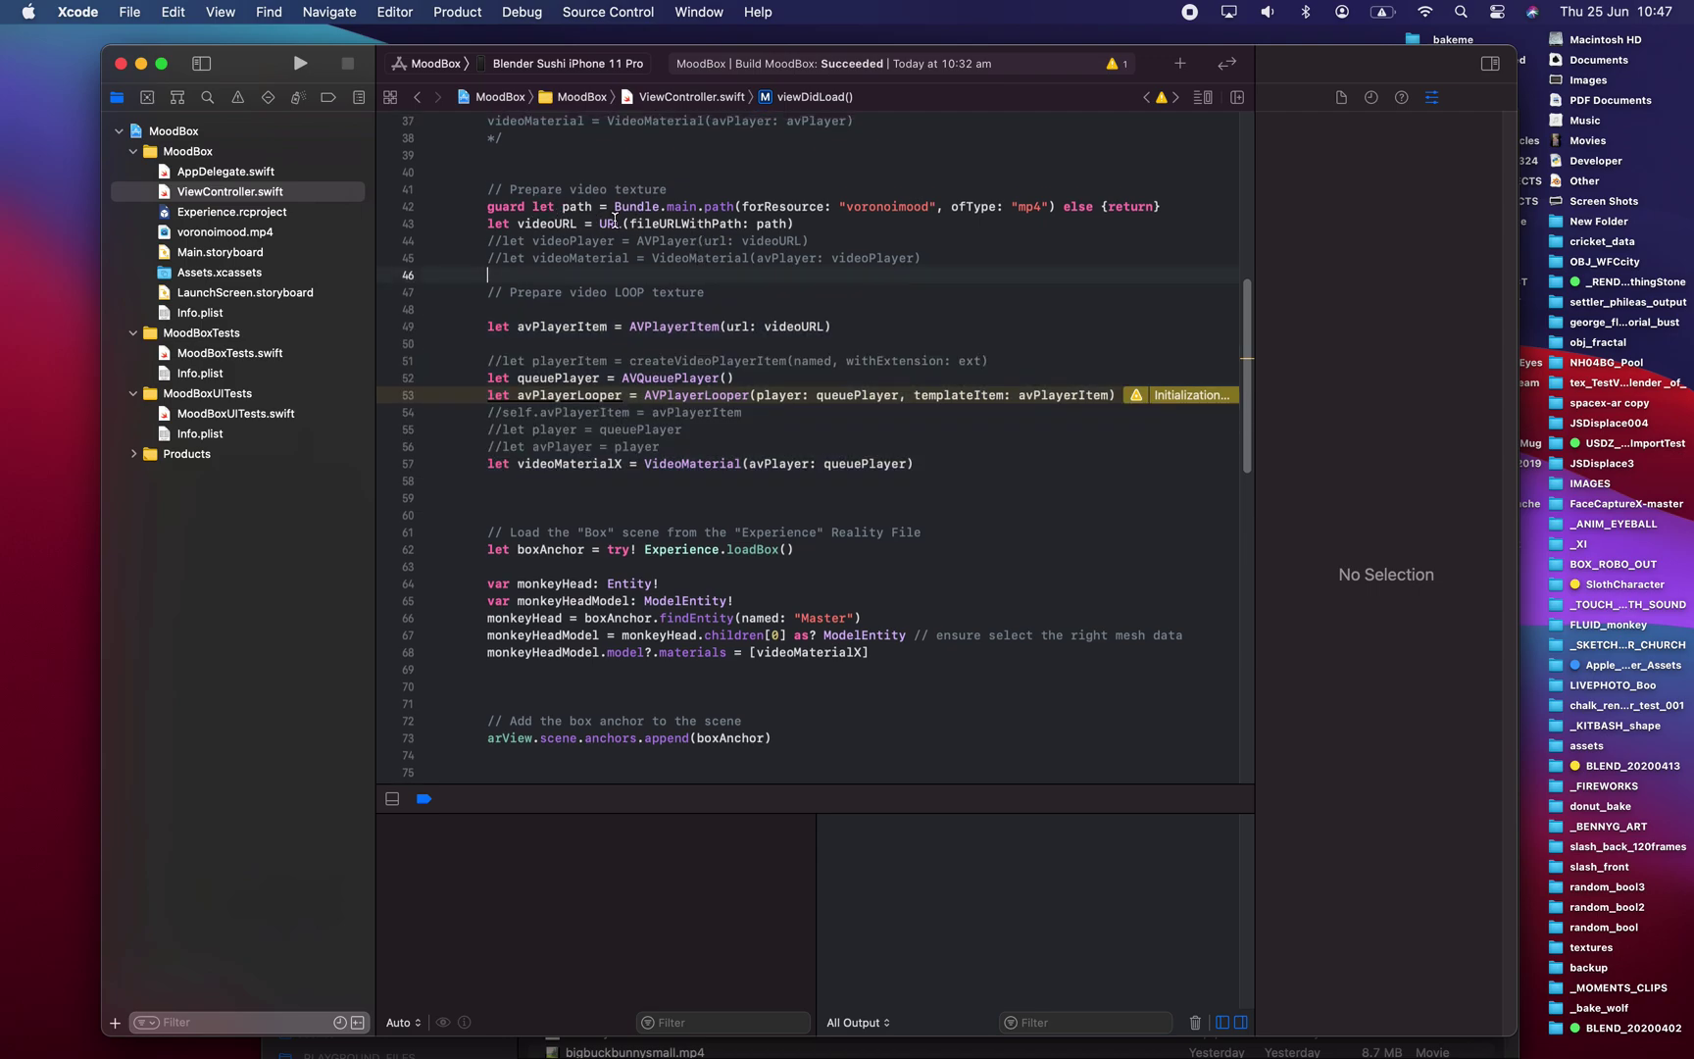
double_click(872, 206)
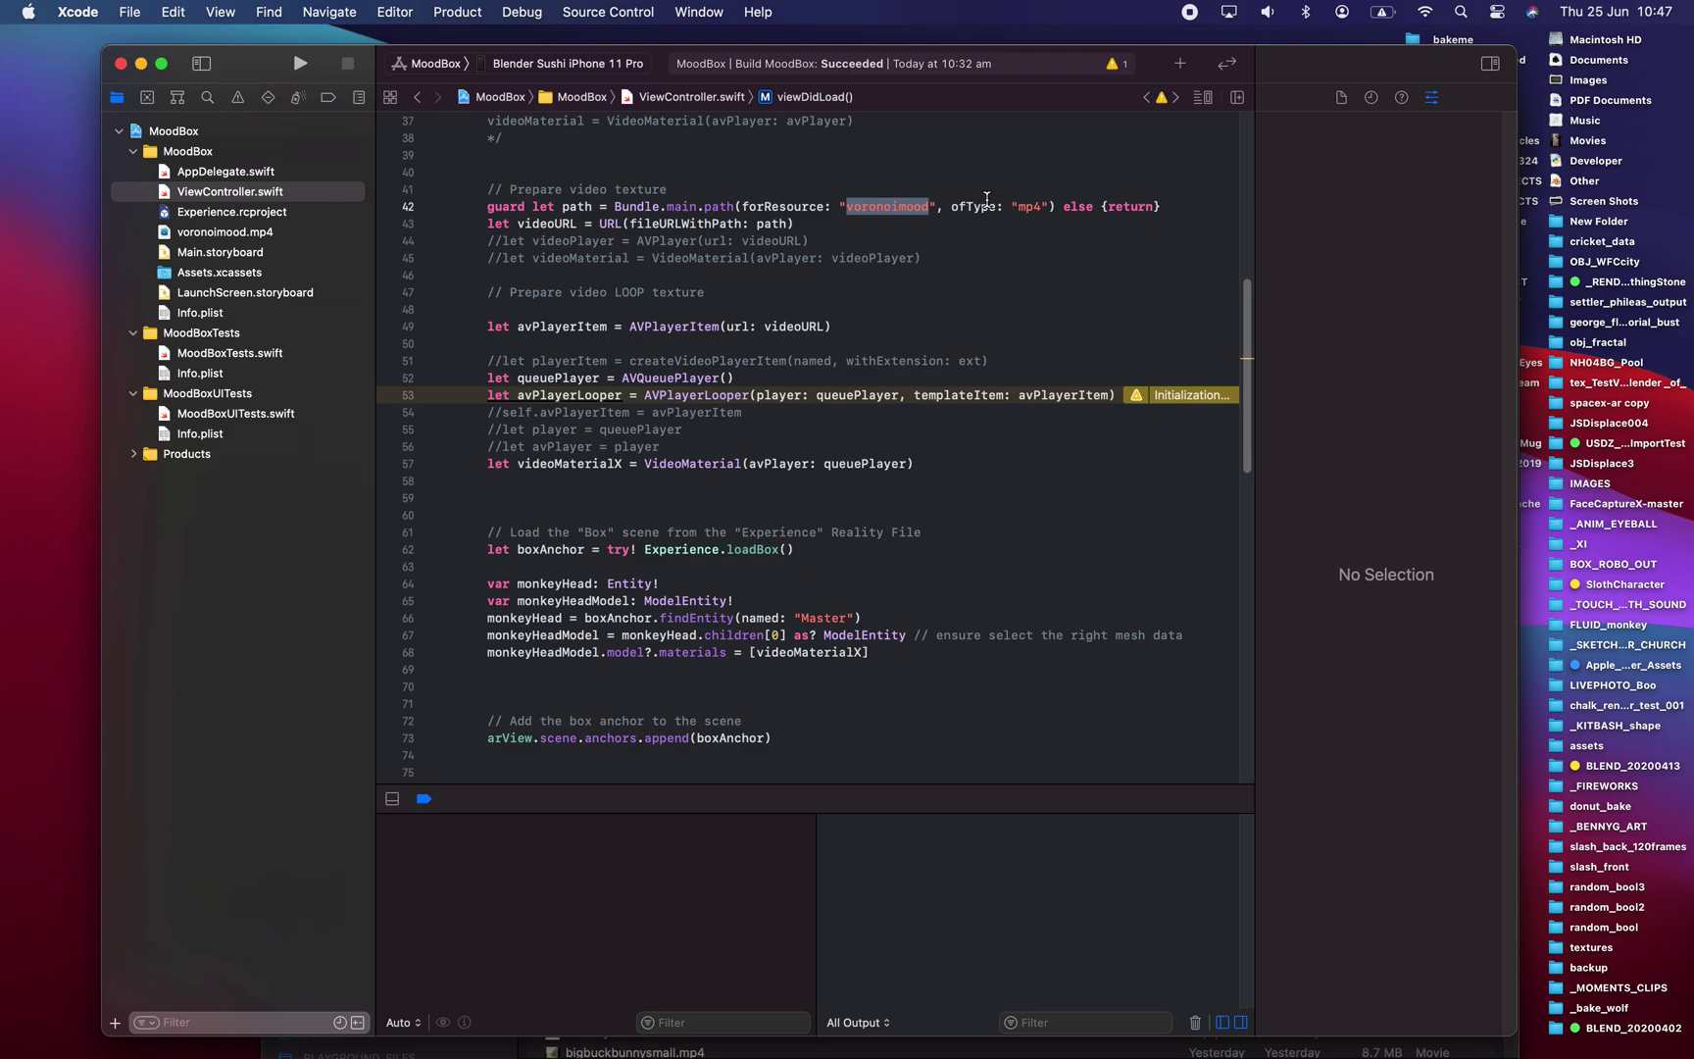
left_click(1026, 204)
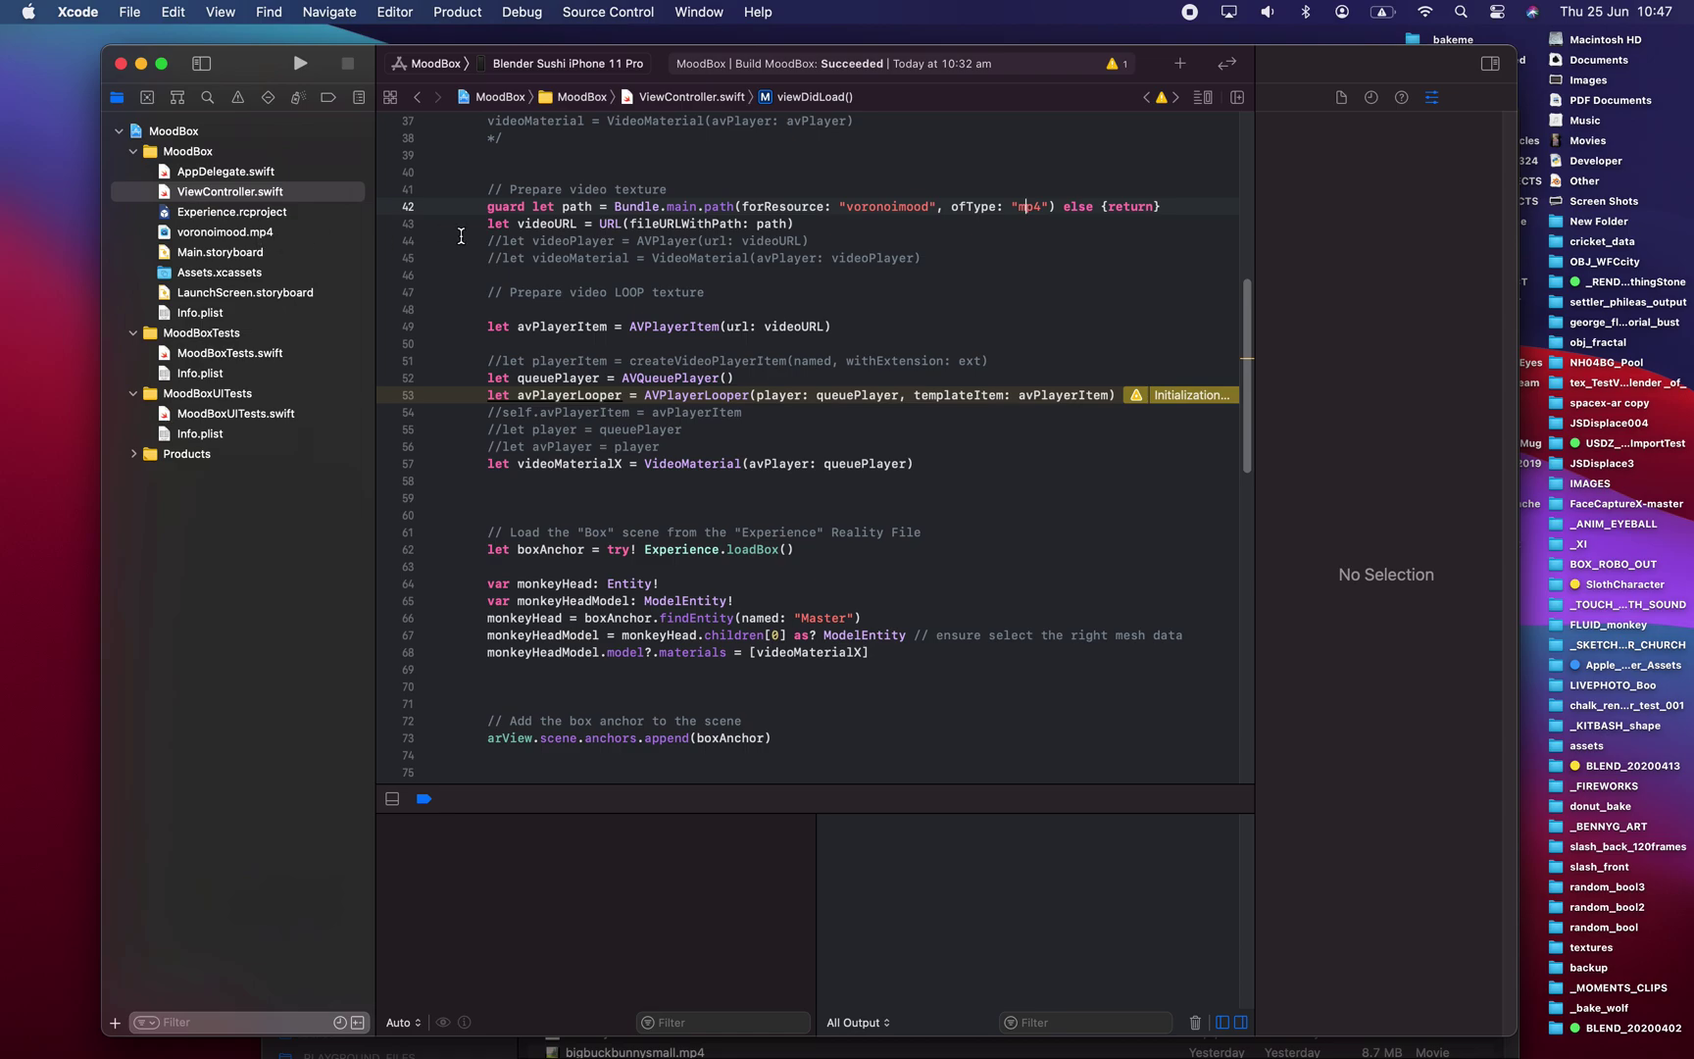
double_click(662, 220)
left_click_drag(483, 226, 660, 226)
left_click(660, 225)
left_click_drag(519, 224, 829, 221)
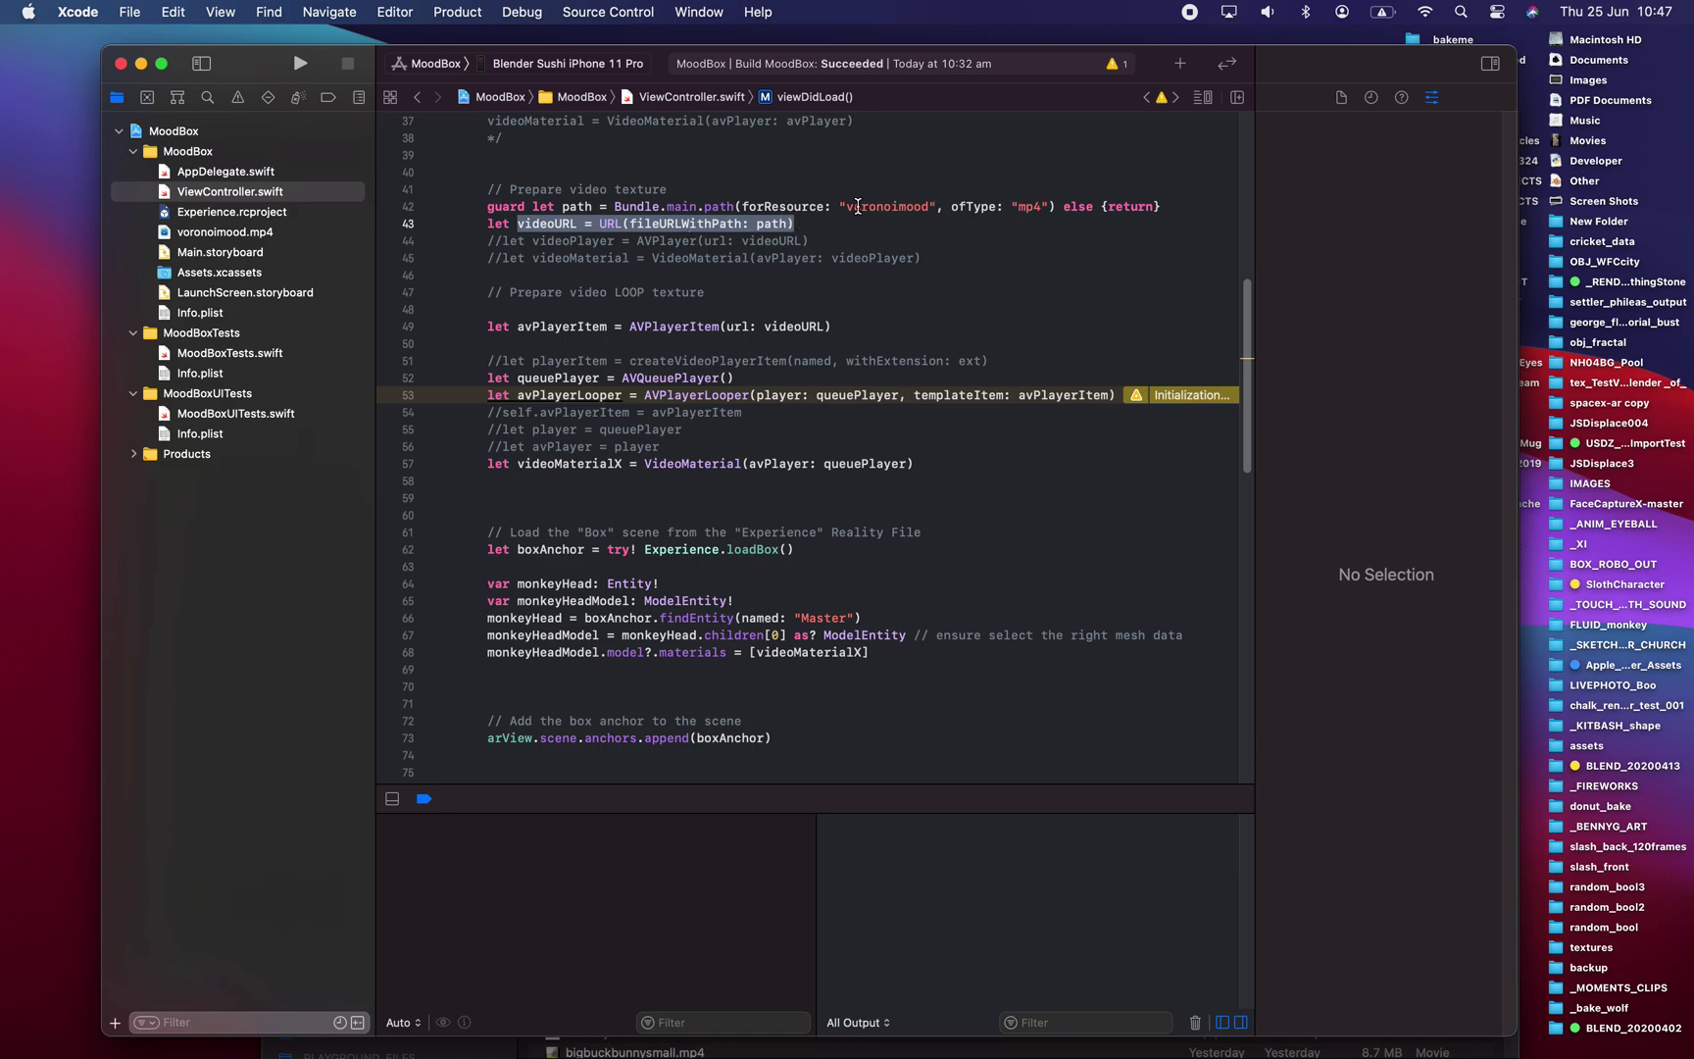
left_click(843, 207)
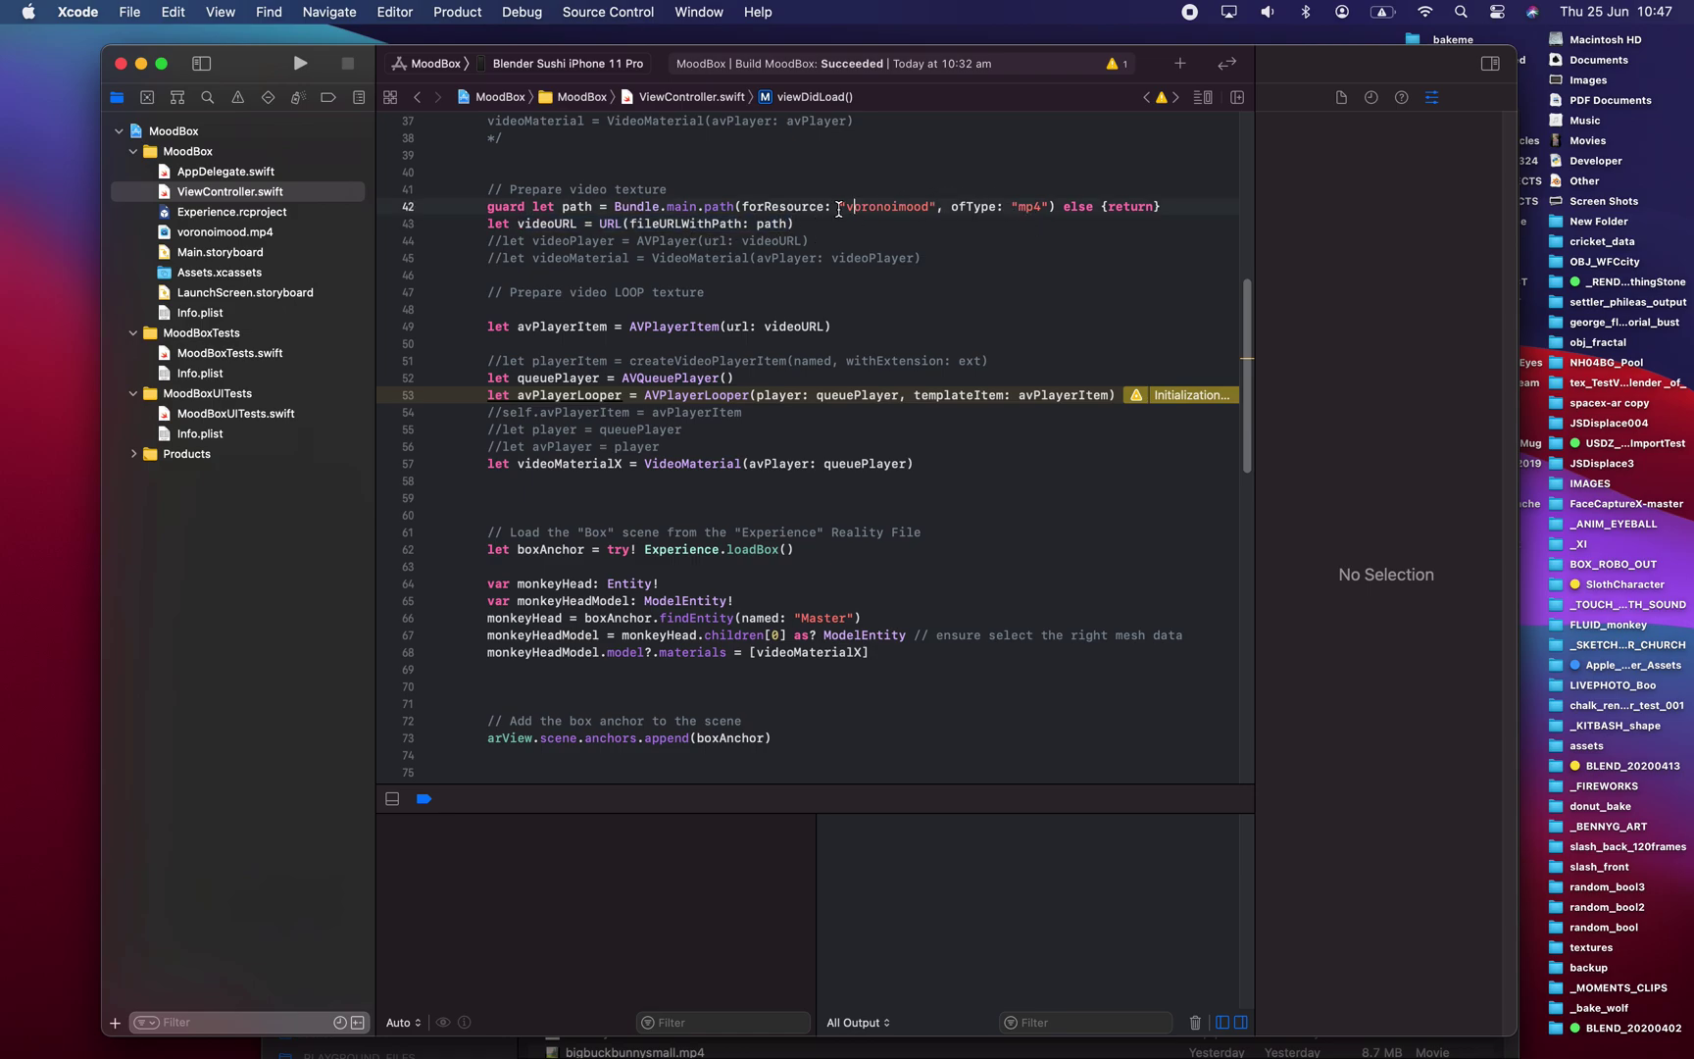
left_click(538, 241)
left_click_drag(561, 245, 771, 241)
left_click(770, 241)
left_click_drag(535, 257, 818, 258)
left_click(818, 258)
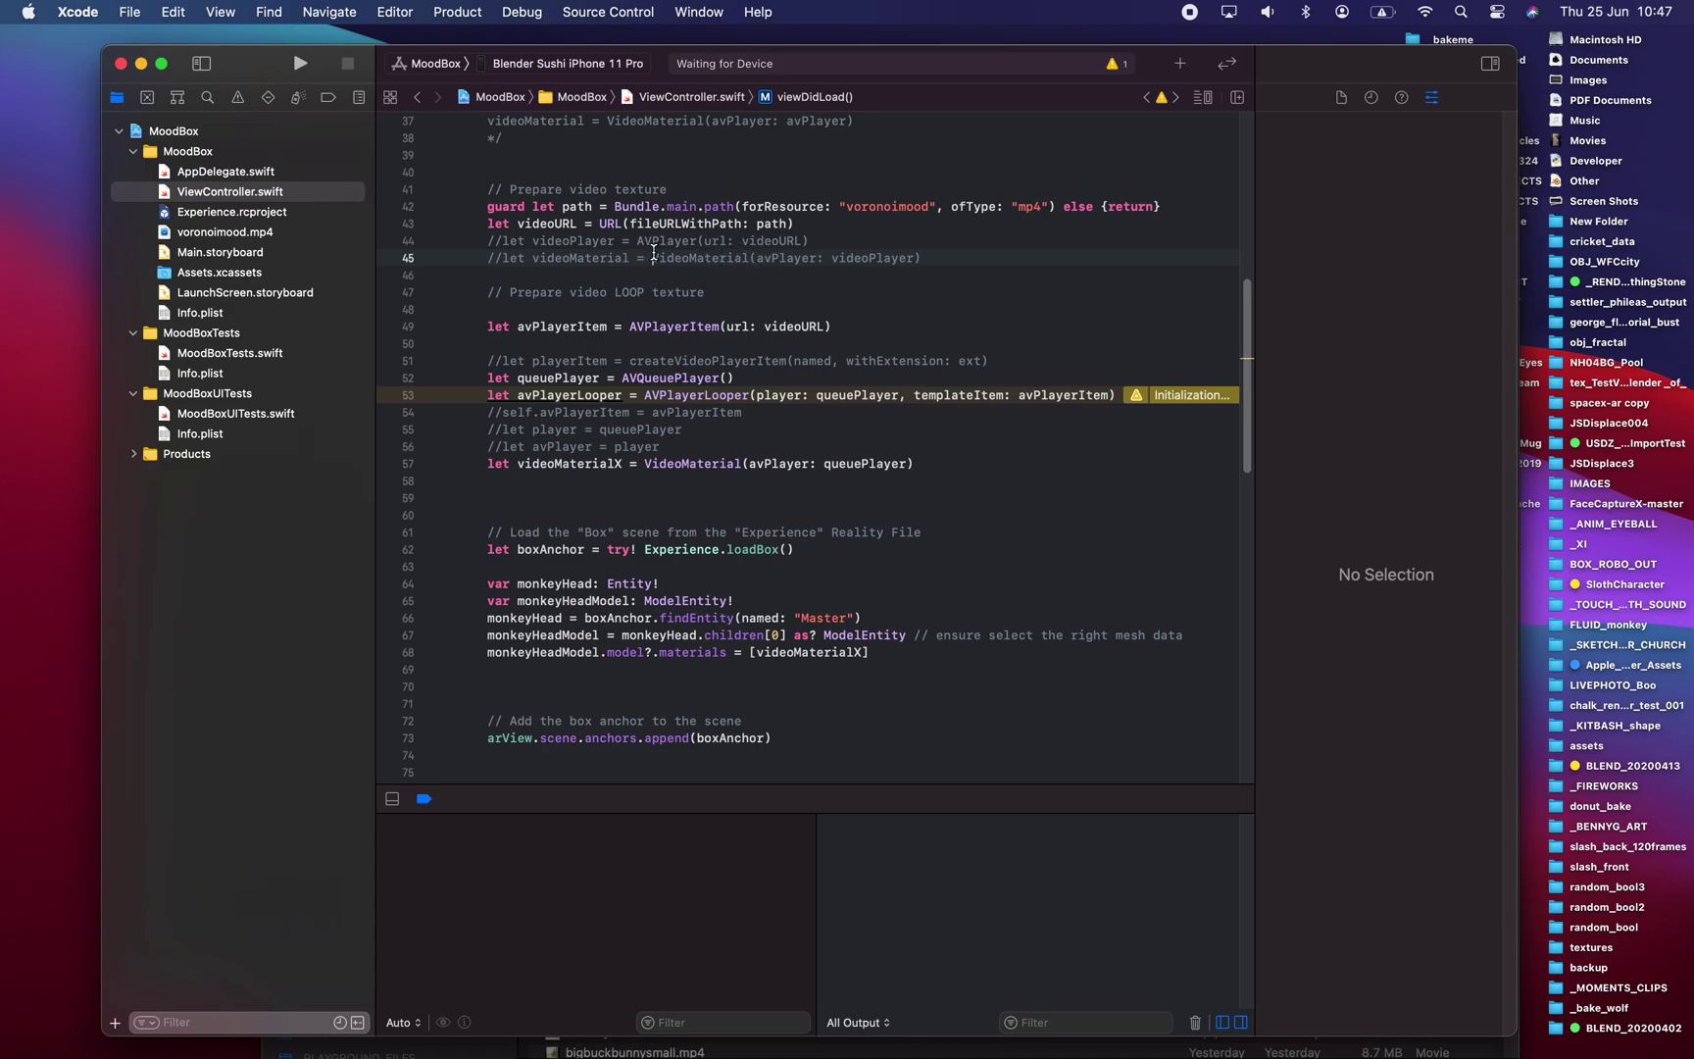
left_click_drag(652, 258, 937, 255)
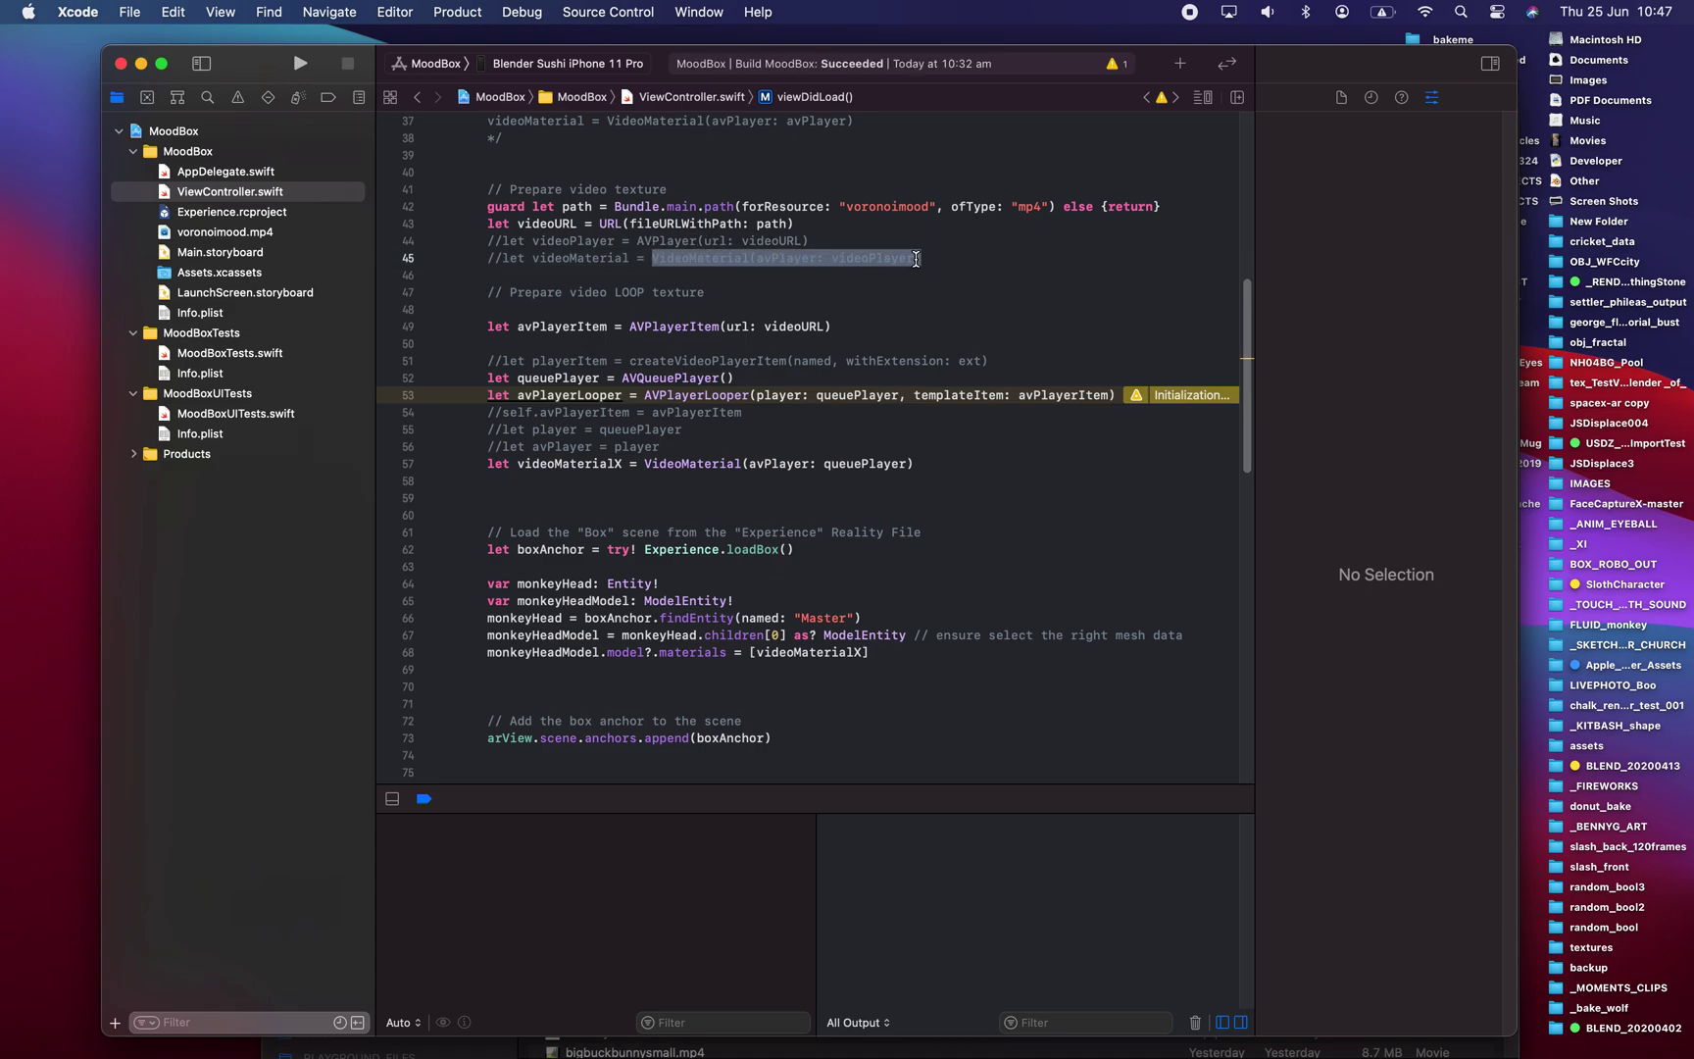
double_click(599, 254)
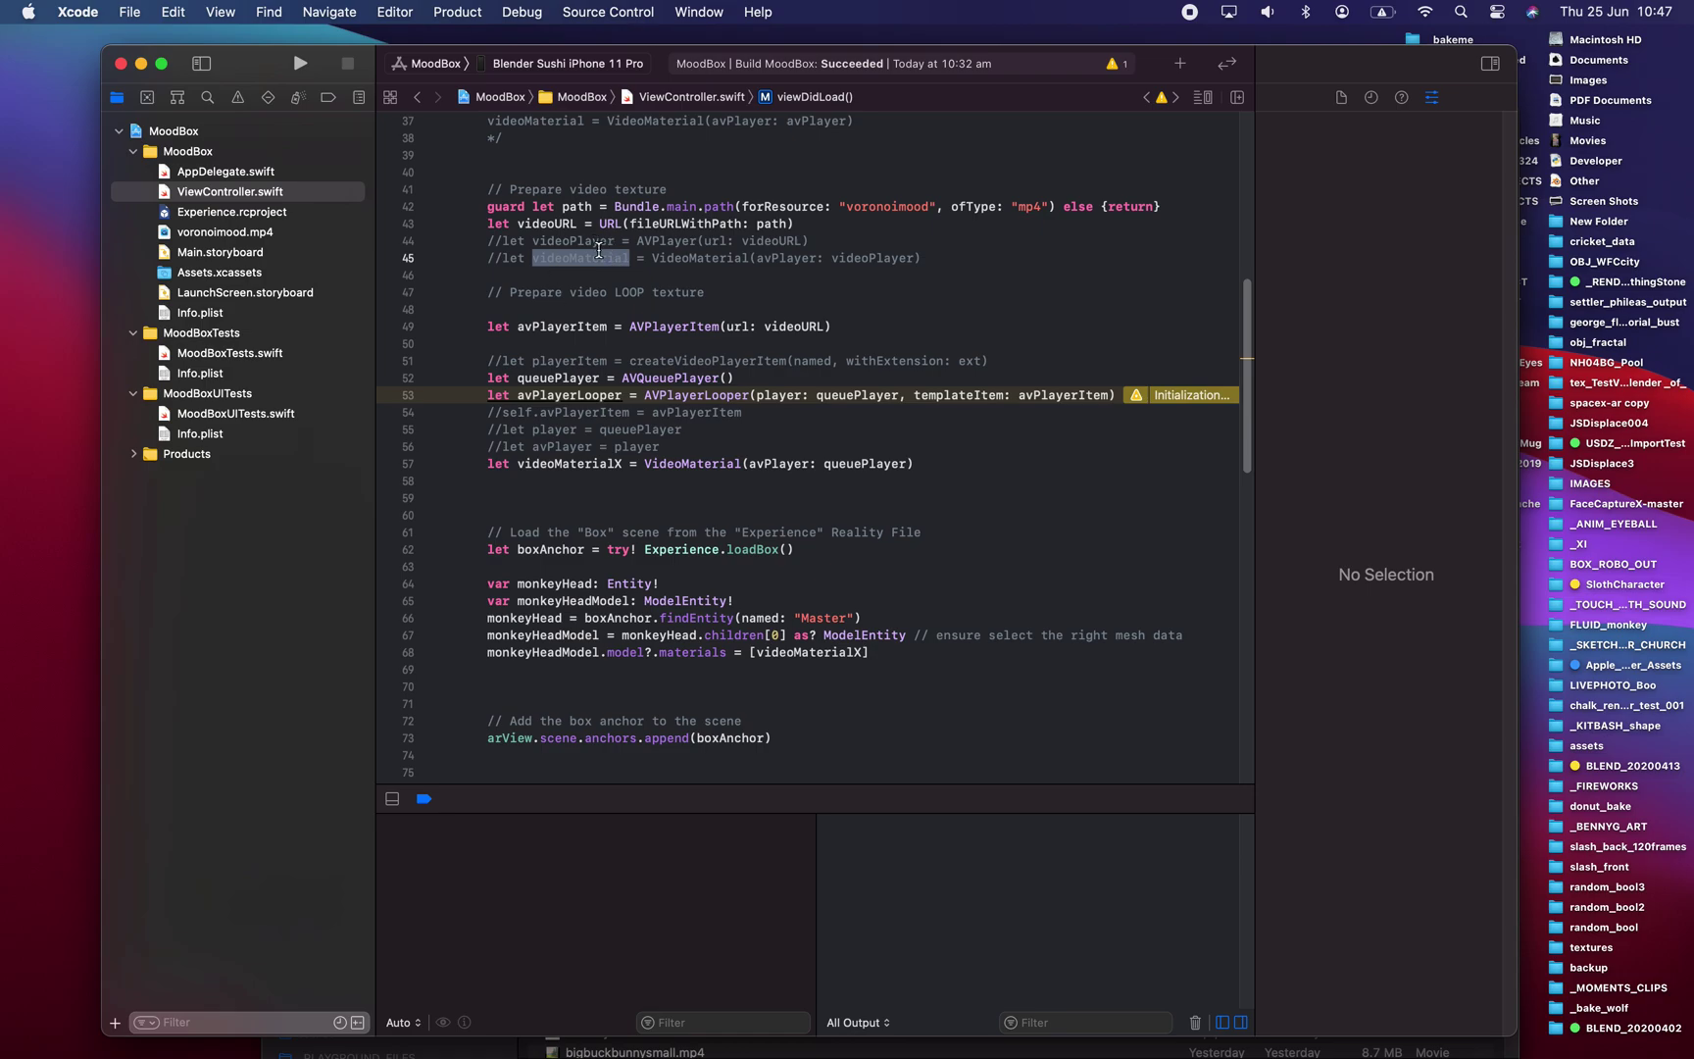
scroll(651, 458, "down", 3)
scroll(772, 490, "down", 3)
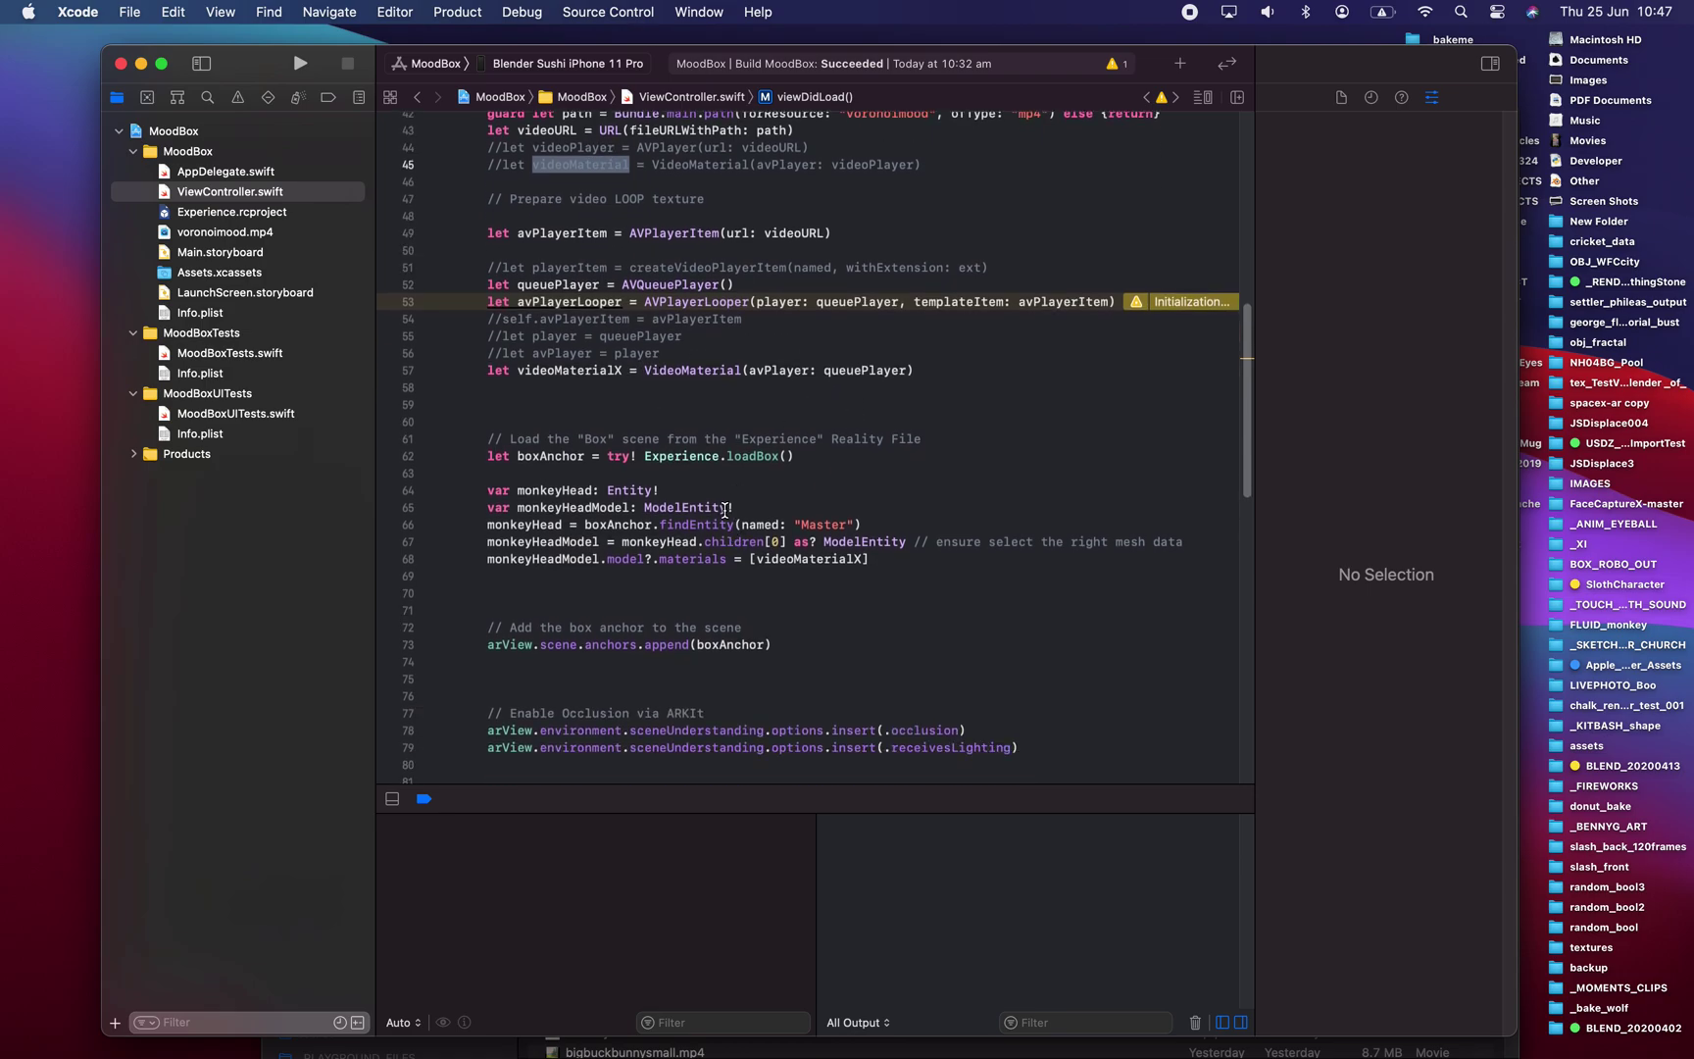
left_click(874, 566)
left_click(490, 569, "shift")
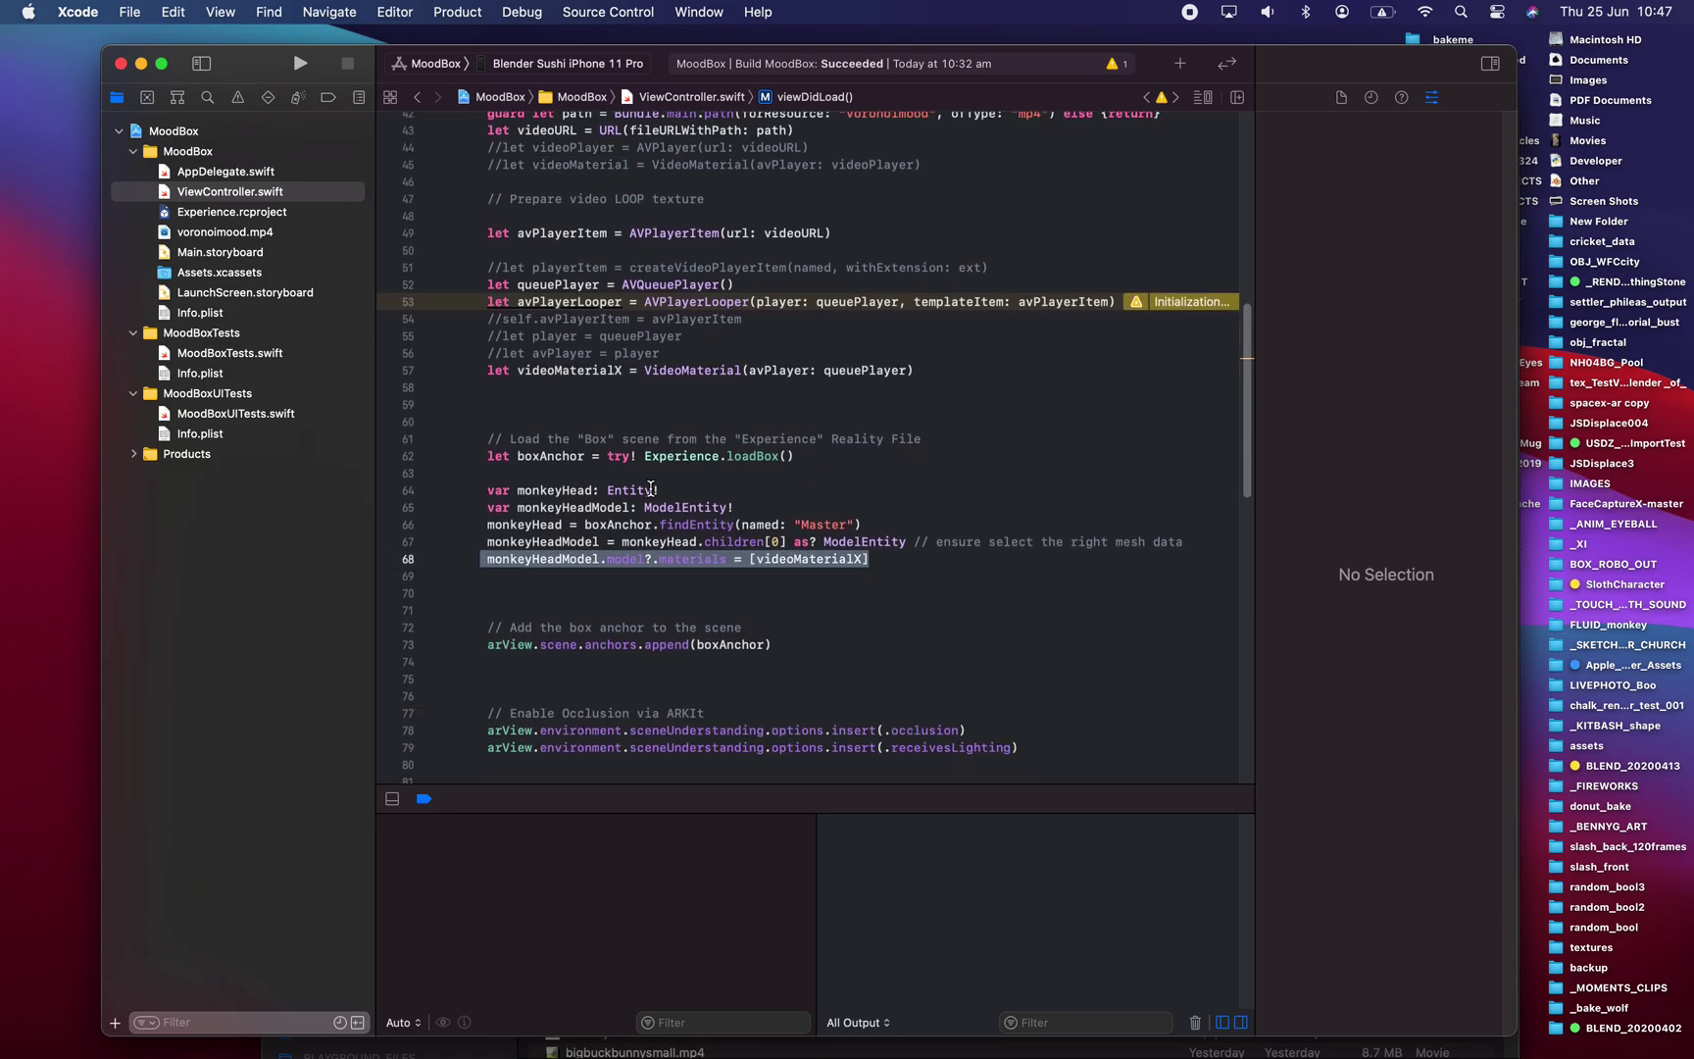
scroll(677, 490, "down", 5)
left_click(802, 361)
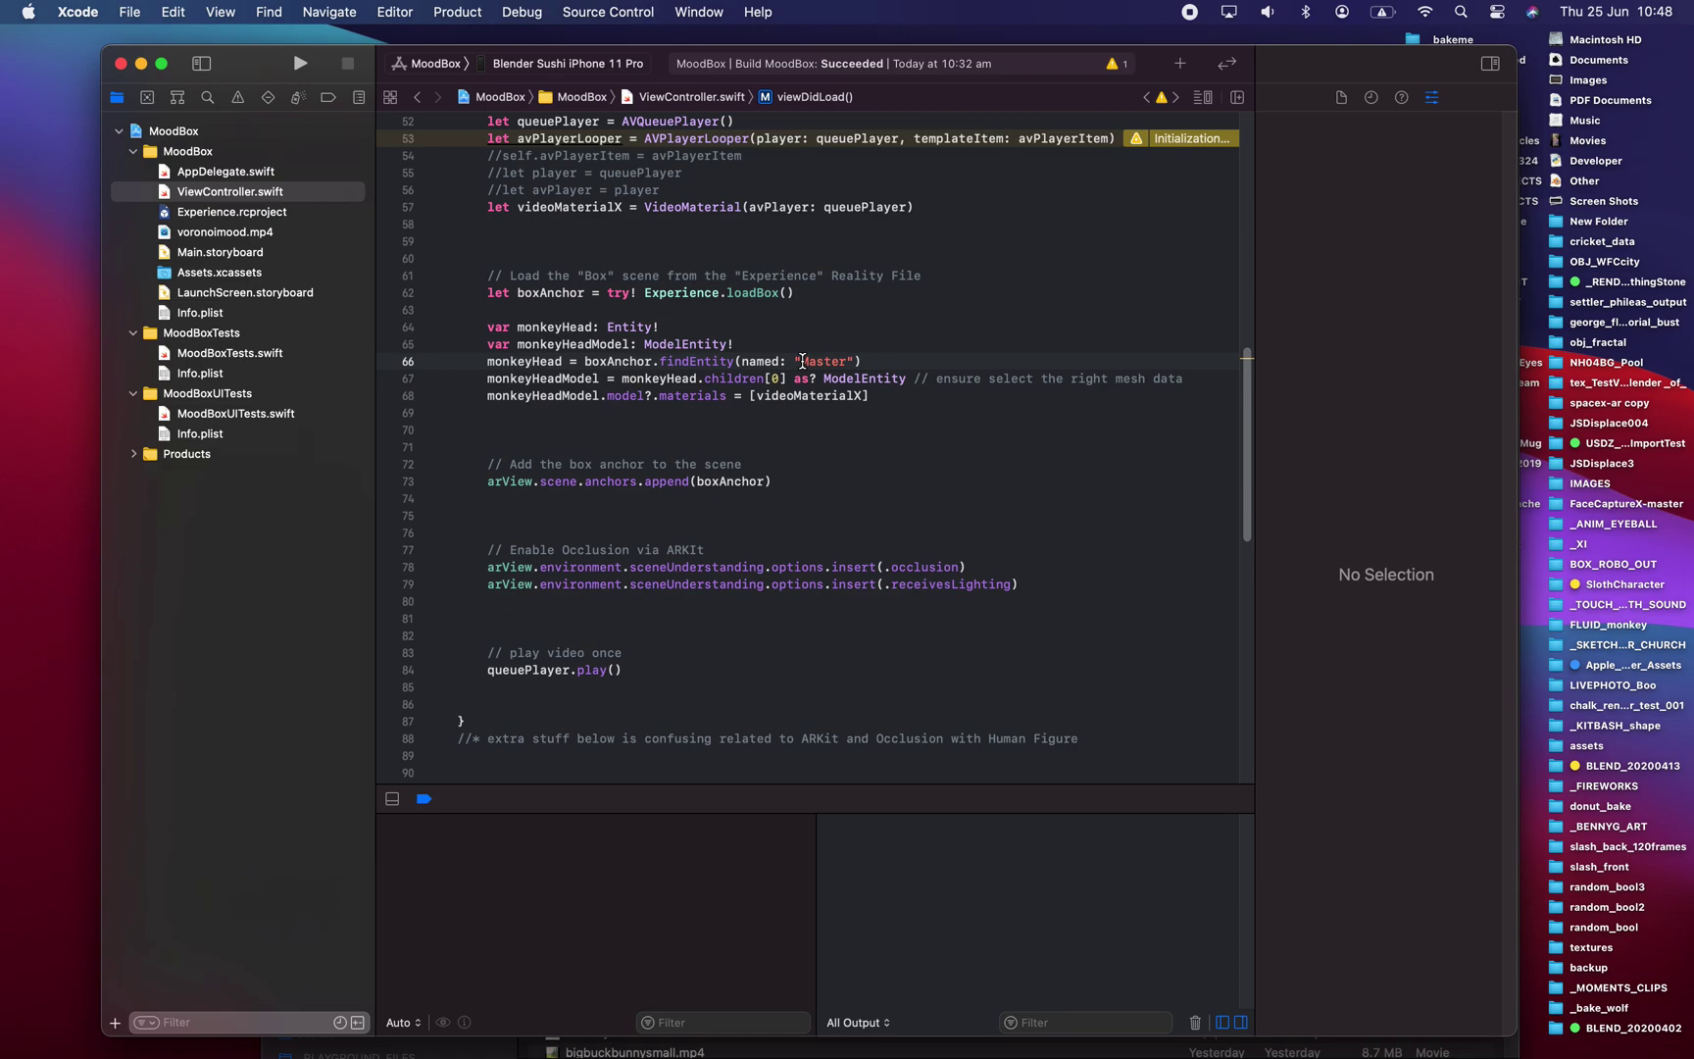
scroll(761, 416, "down", 1)
scroll(762, 431, "down", 5)
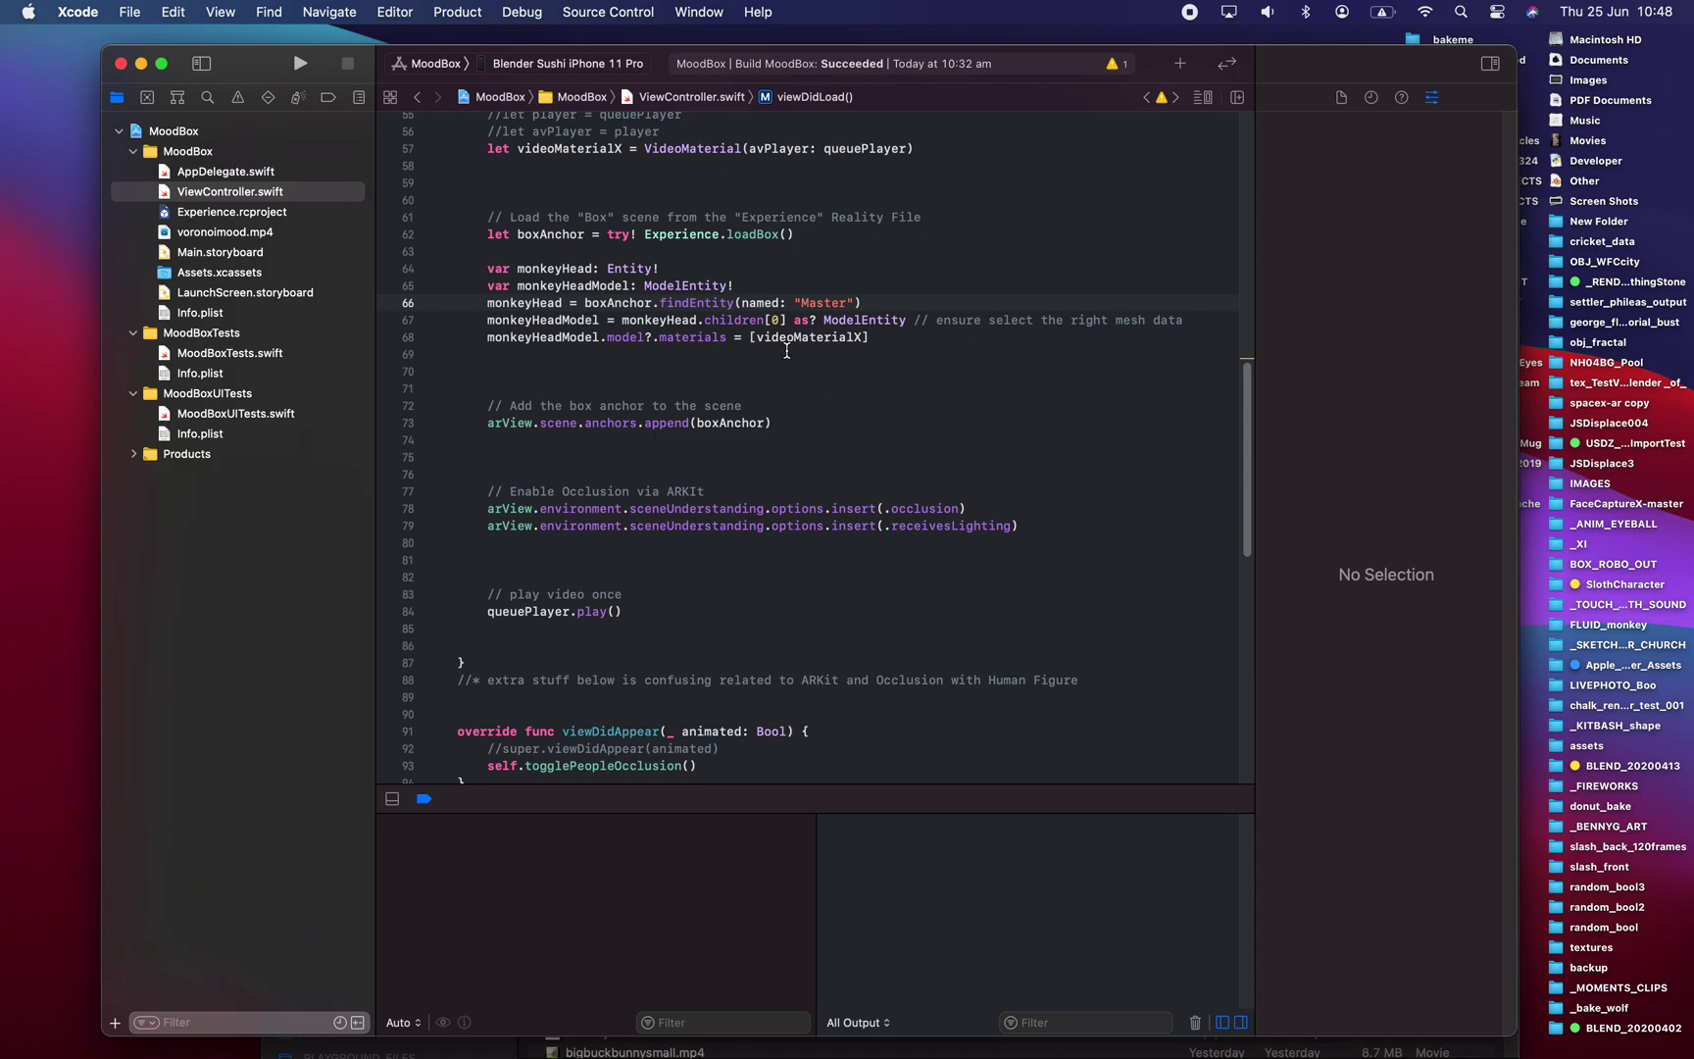
scroll(745, 367, "down", 1)
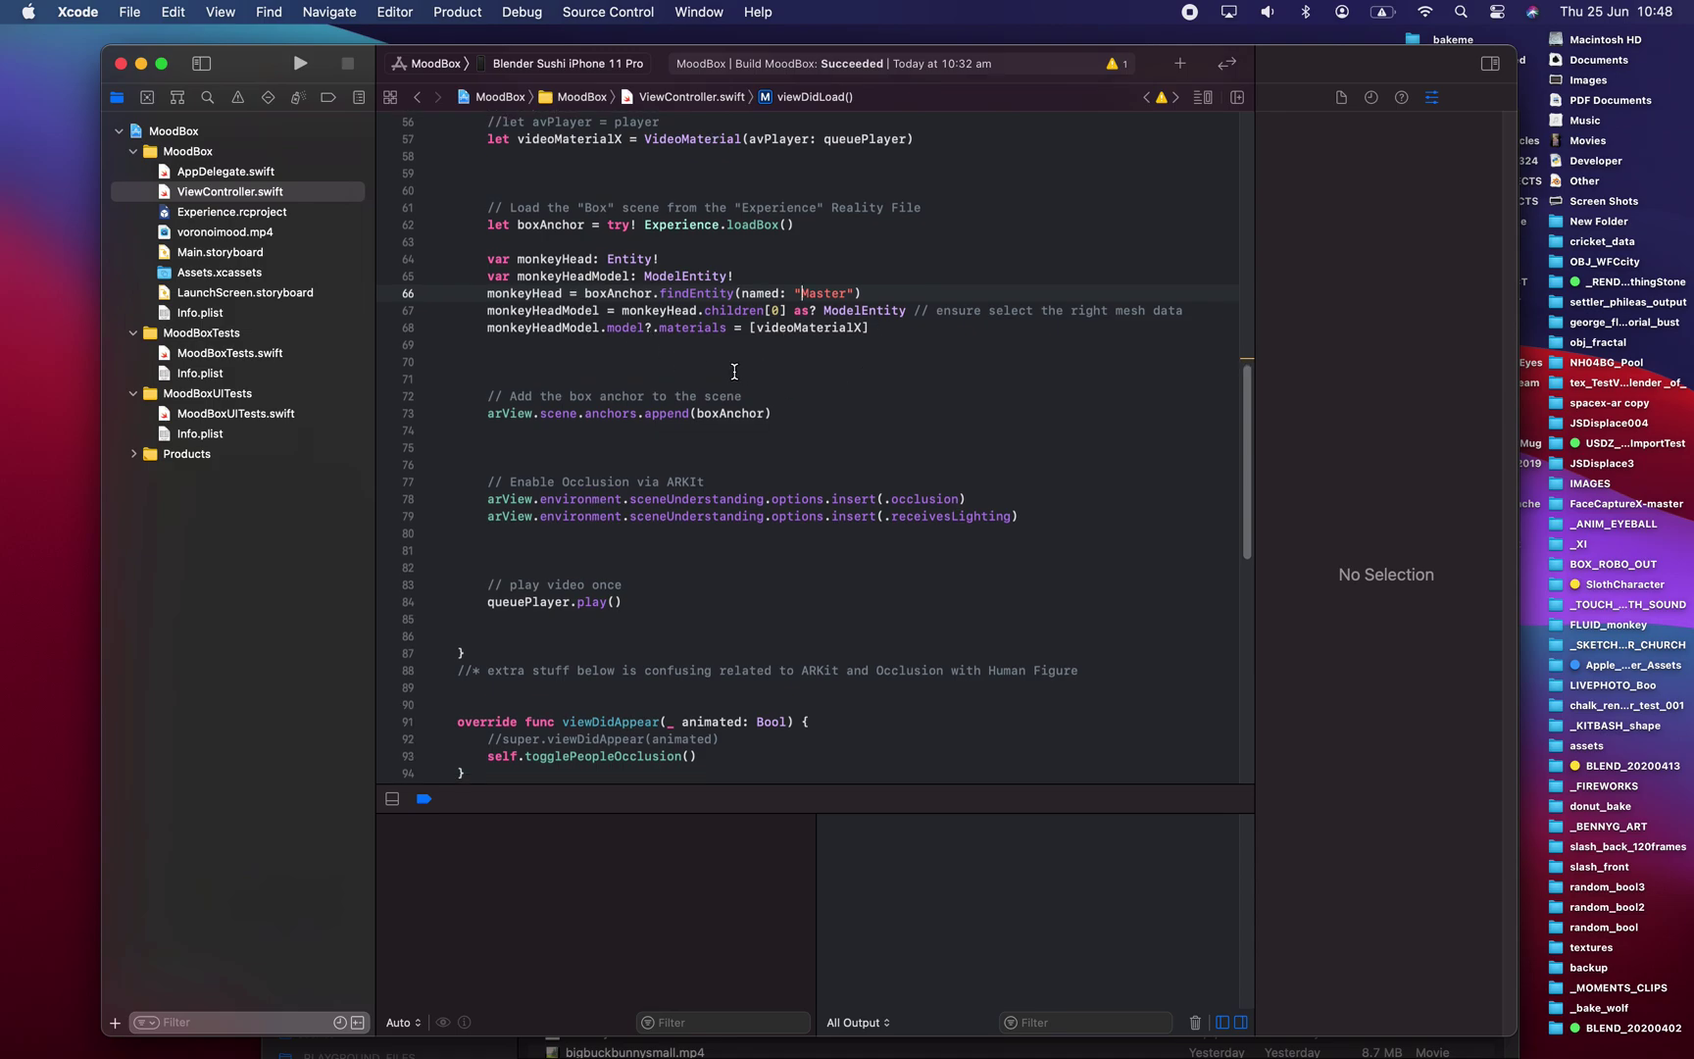
scroll(706, 433, "down", 1)
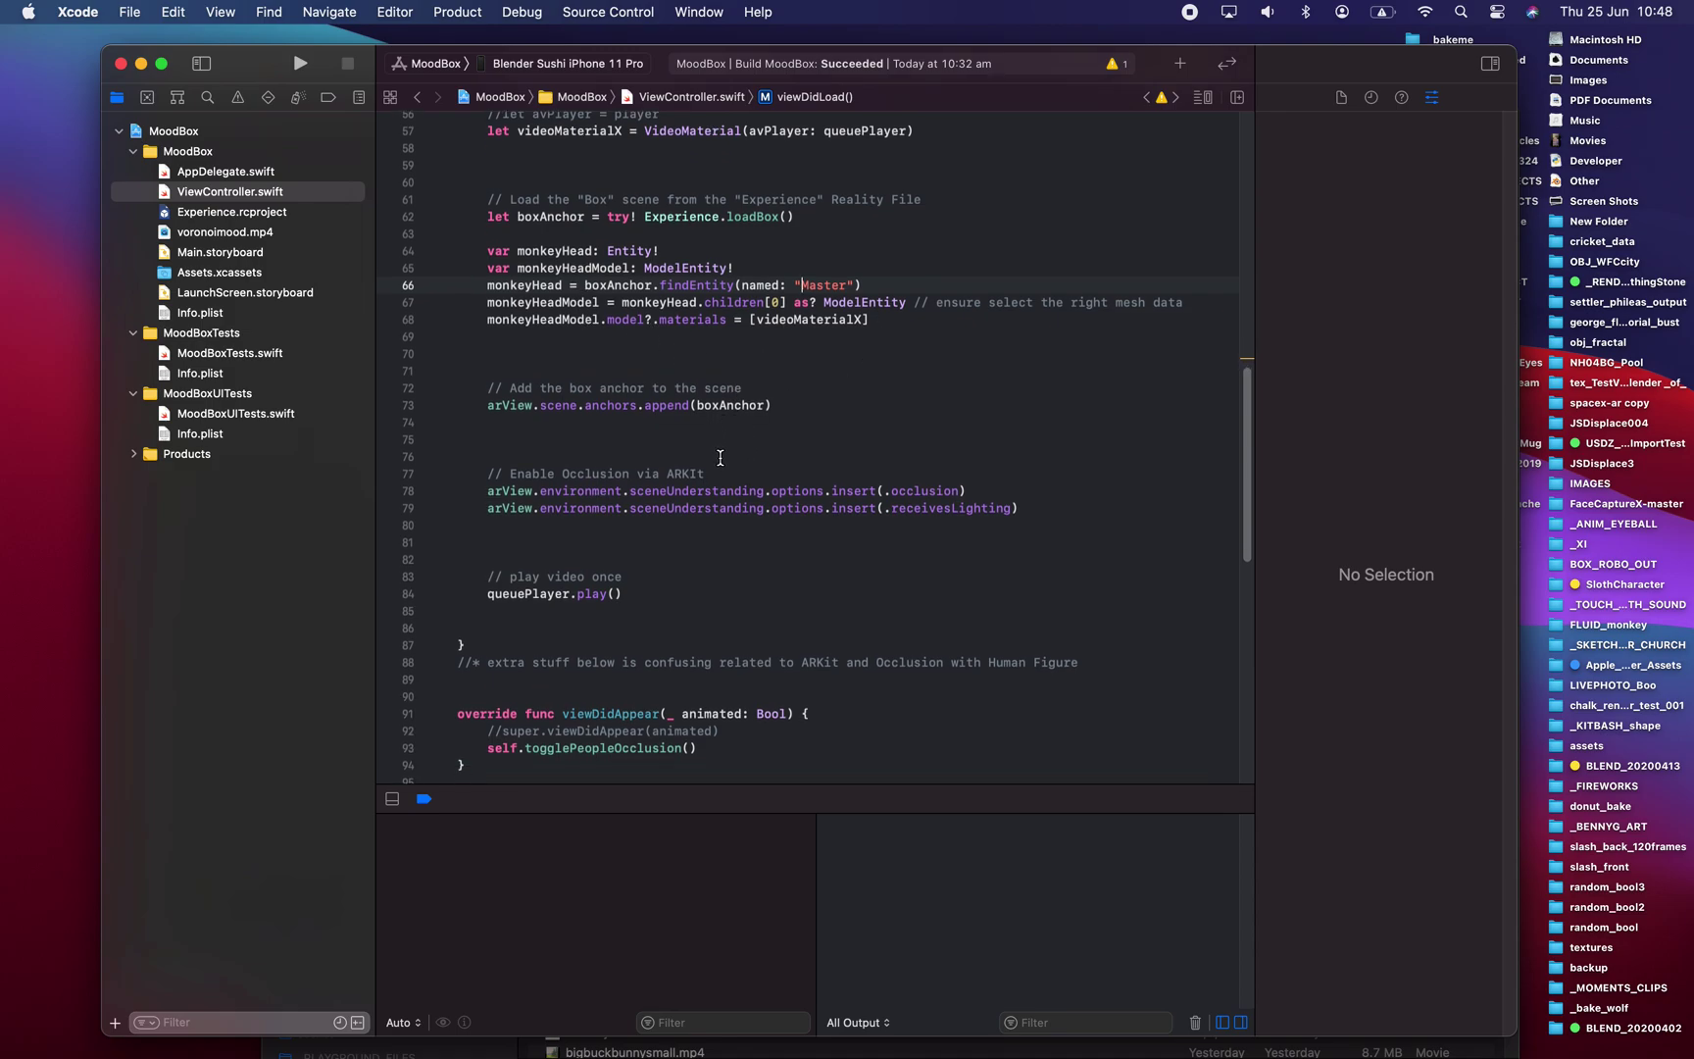
left_click_drag(492, 408, 735, 410)
Review the anchors, receivesLighting and occlusion options on lines 73–78 of the MoodBox code
scroll(686, 408, "down", 1)
left_click(620, 396)
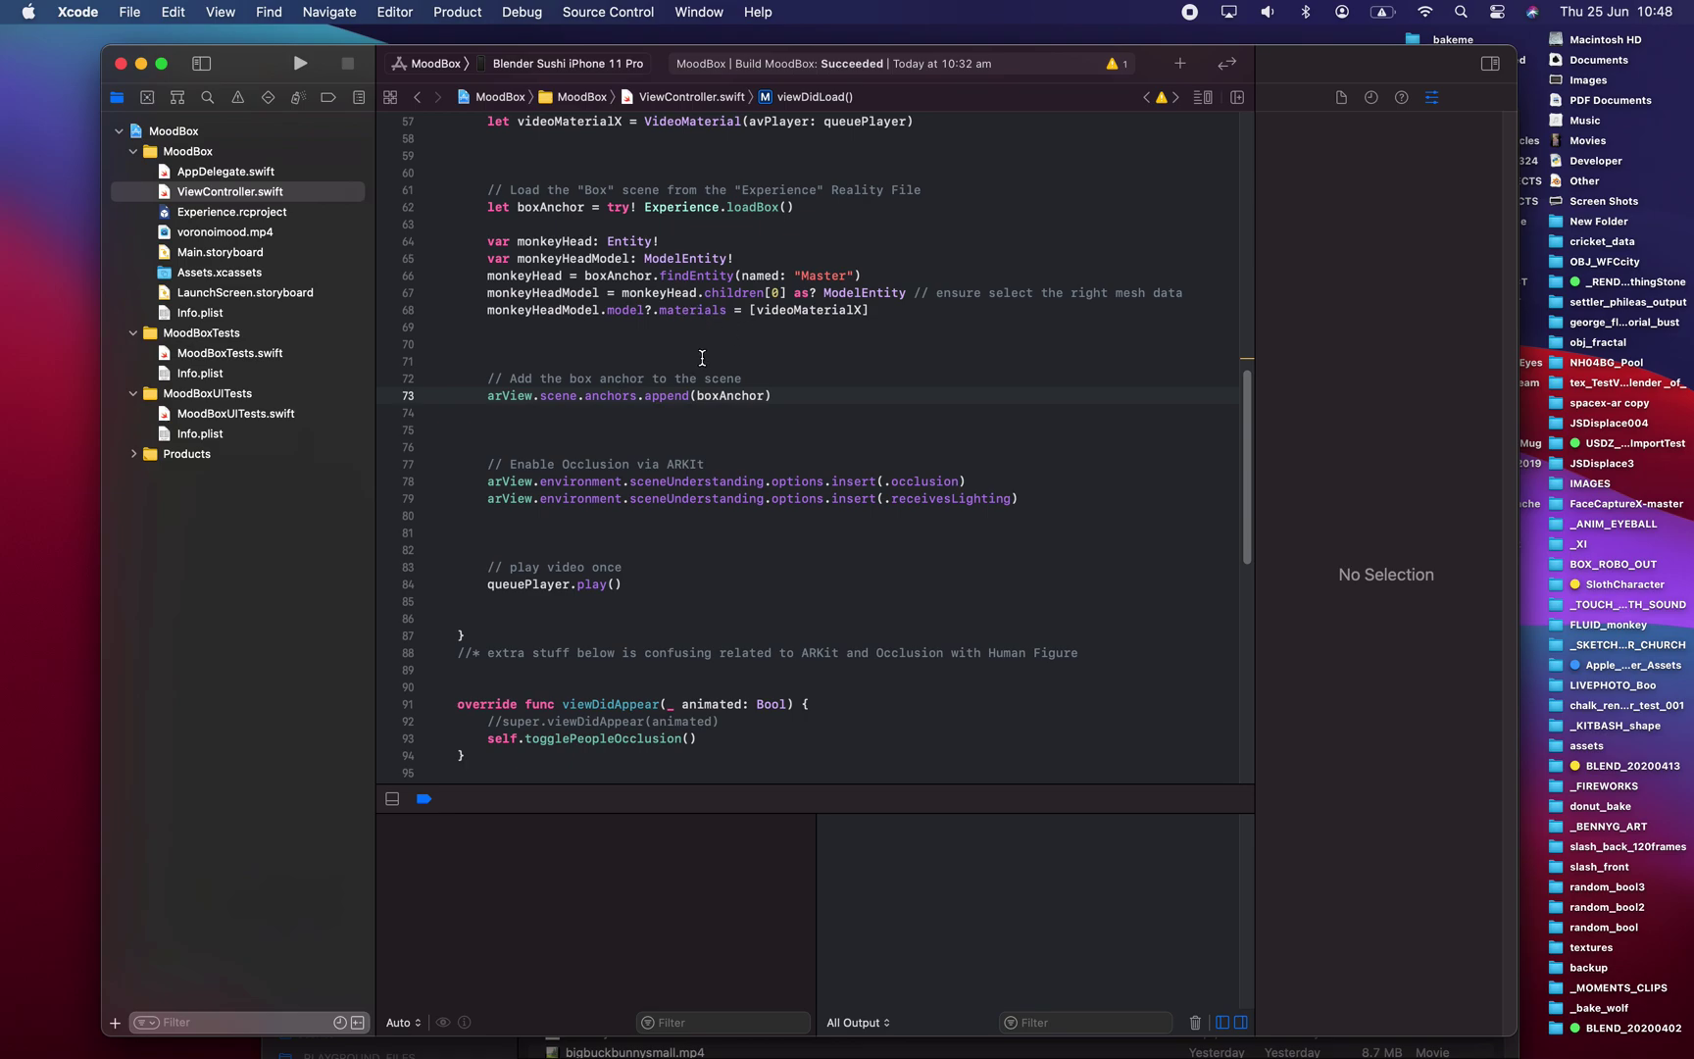
double_click(598, 394)
scroll(570, 409, "down", 2)
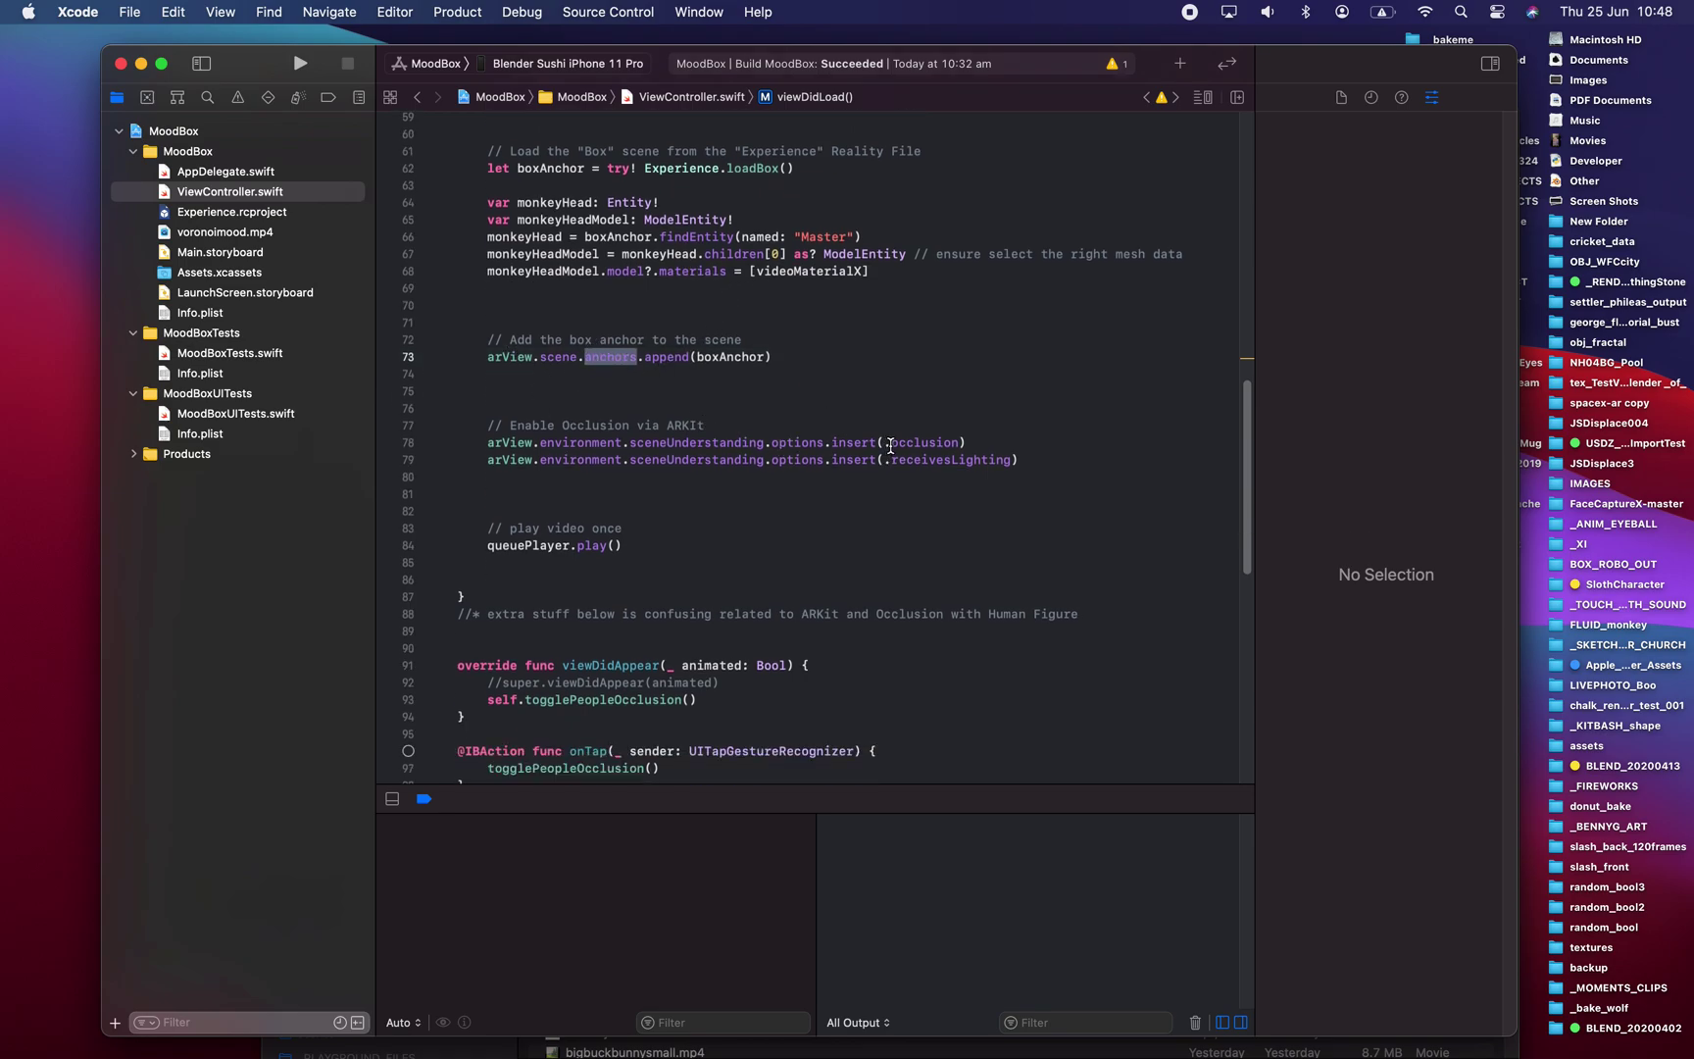
left_click_drag(914, 442, 959, 442)
scroll(924, 432, "down", 3)
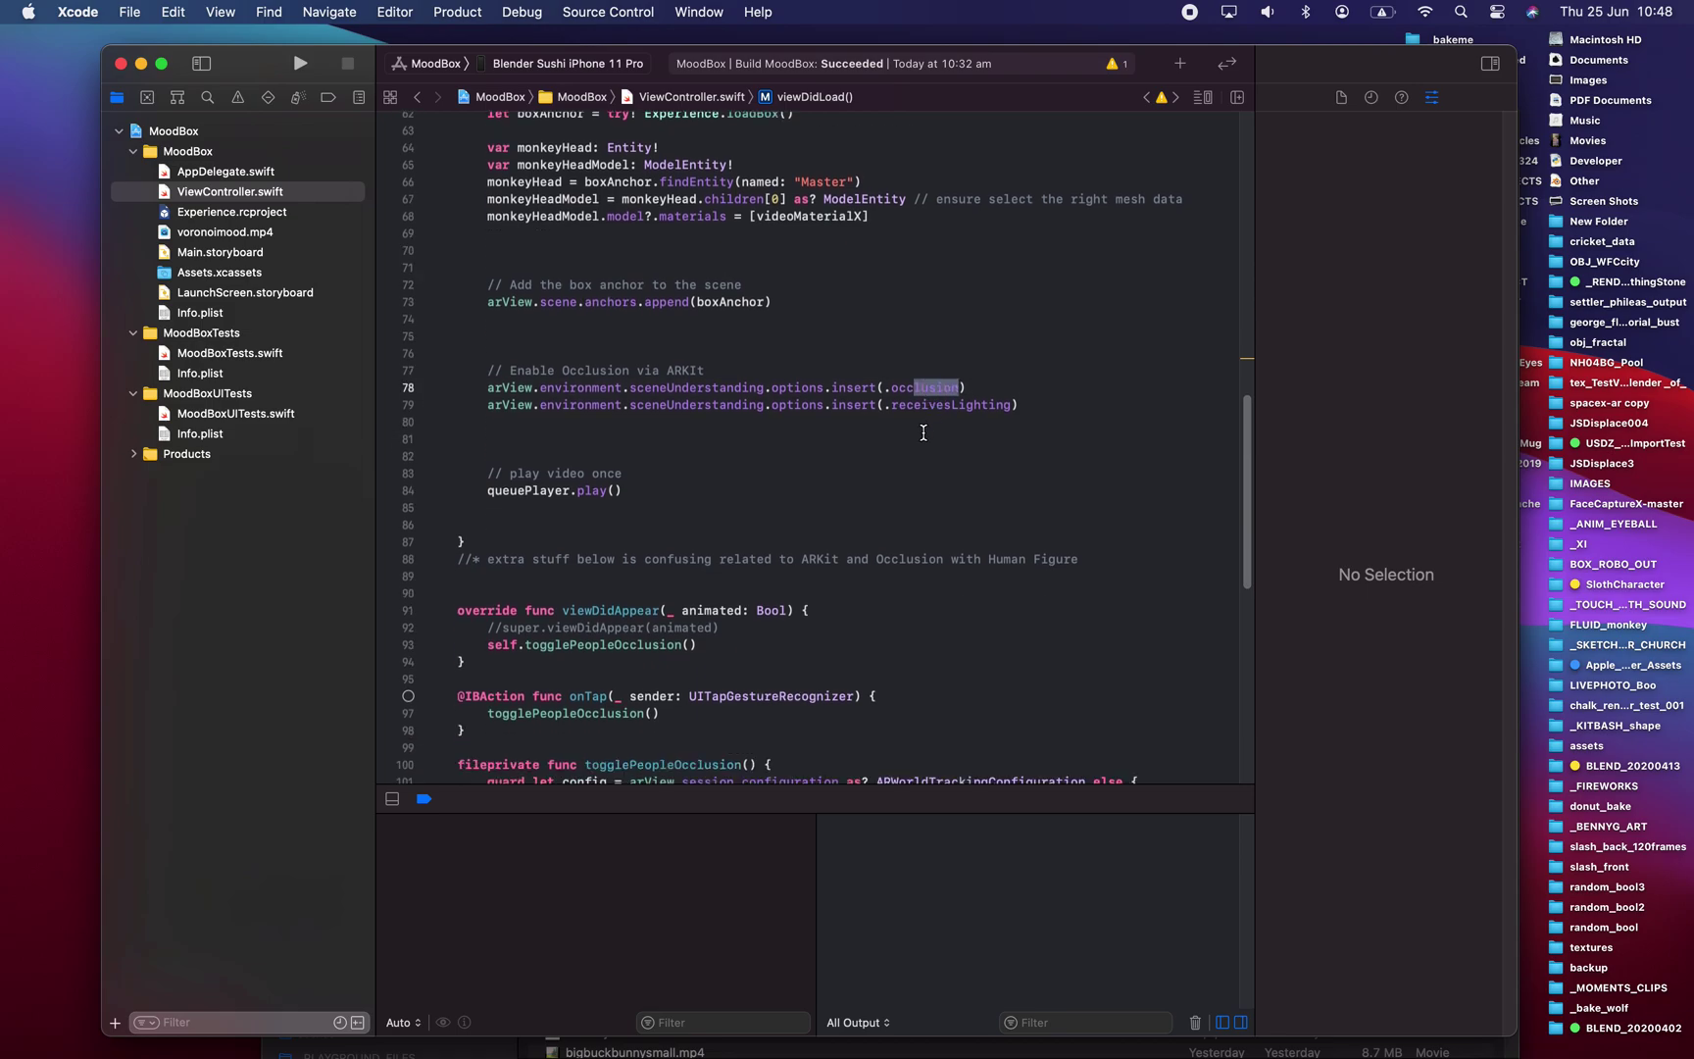
double_click(895, 405)
scroll(894, 409, "down", 2)
left_click_drag(898, 342, 921, 342)
scroll(906, 341, "down", 1)
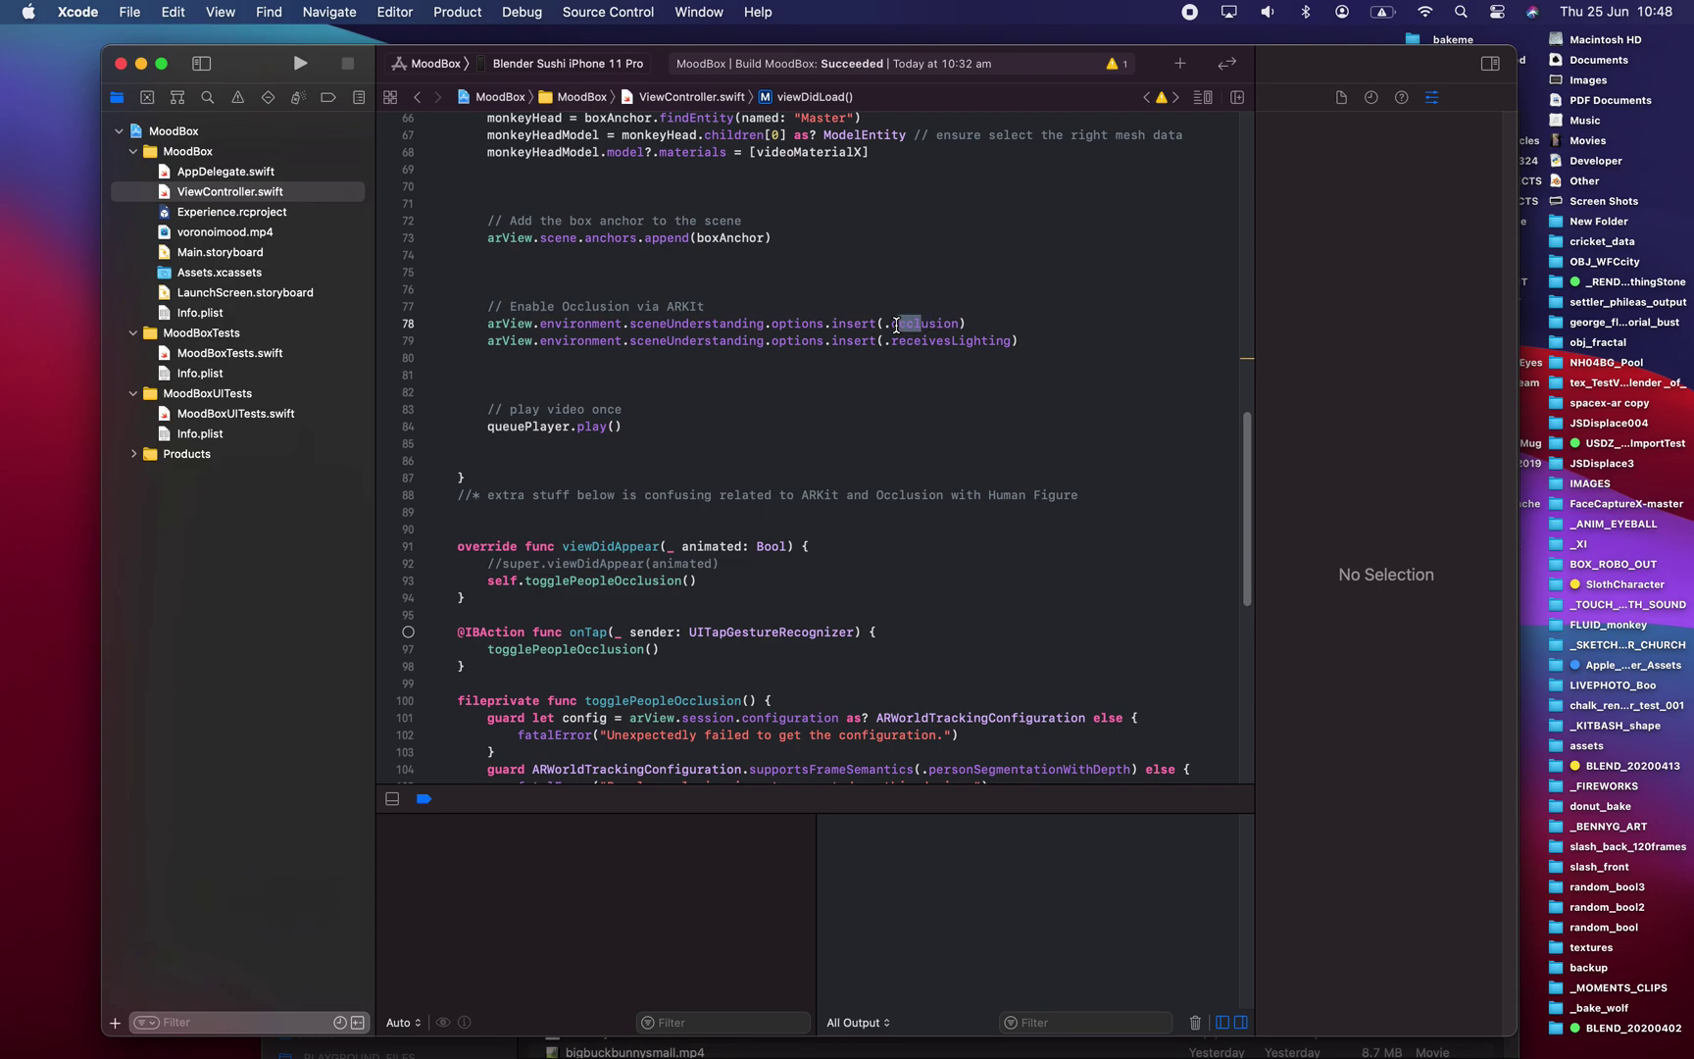
double_click(929, 321)
scroll(841, 344, "down", 1)
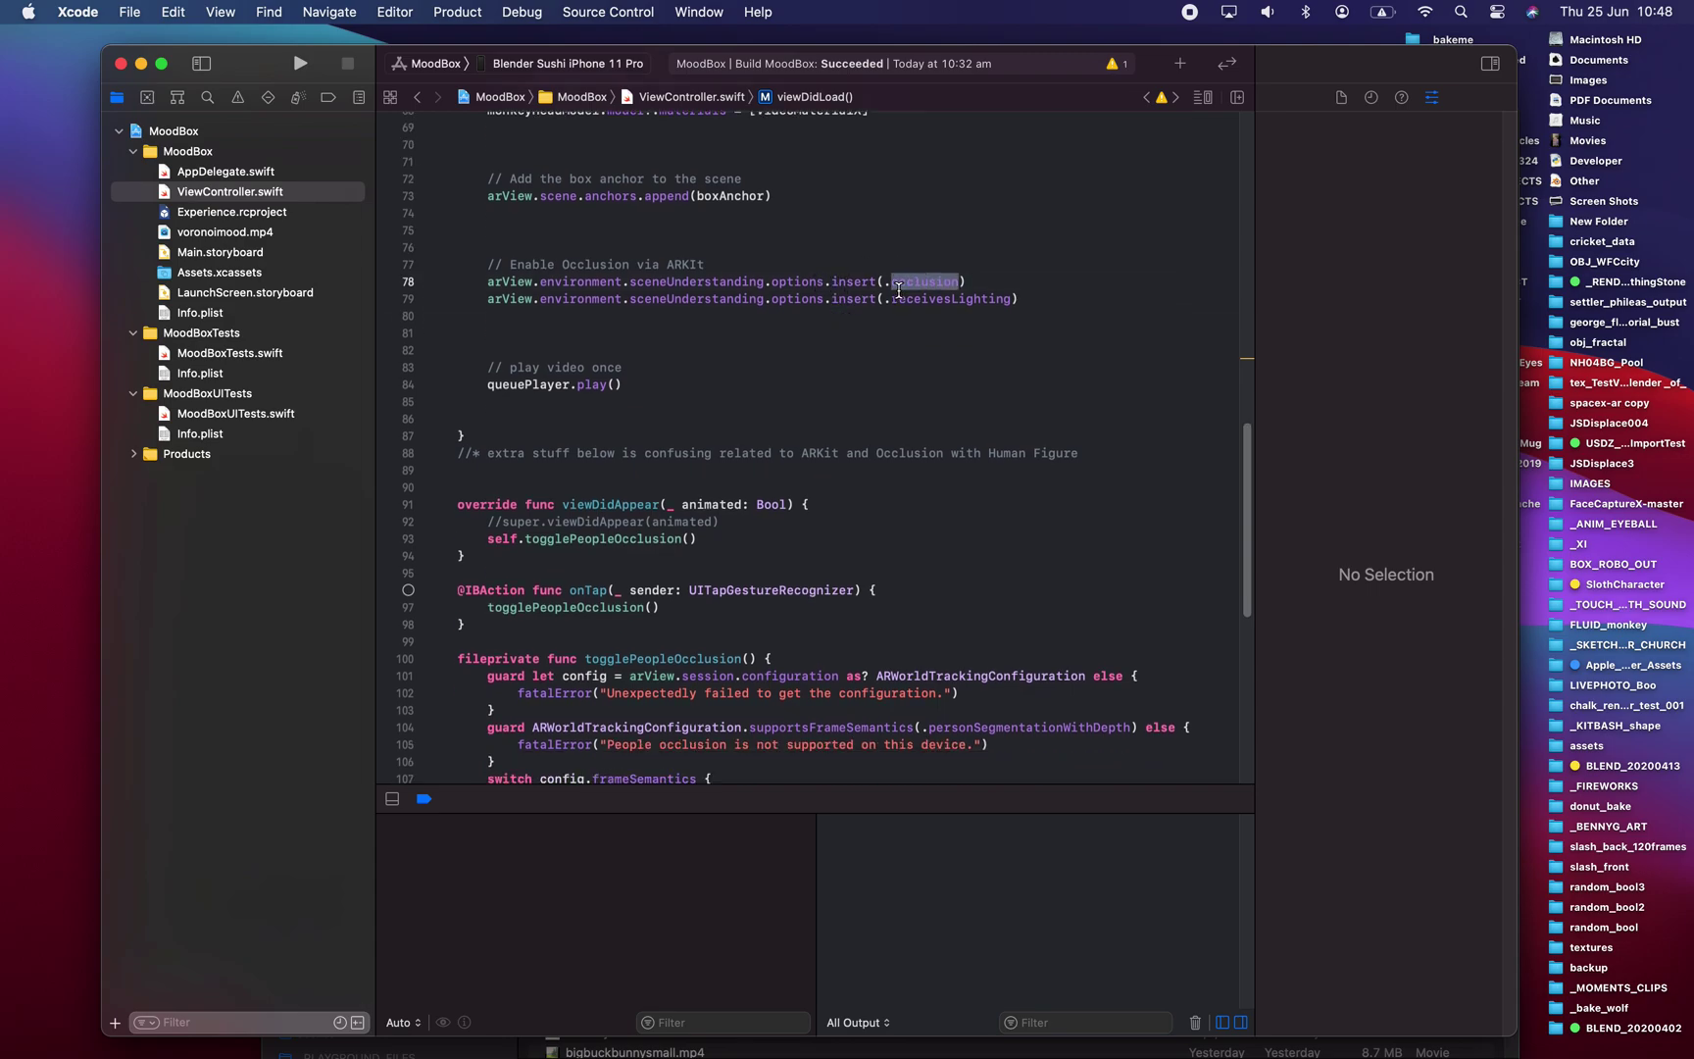
scroll(753, 495, "down", 5)
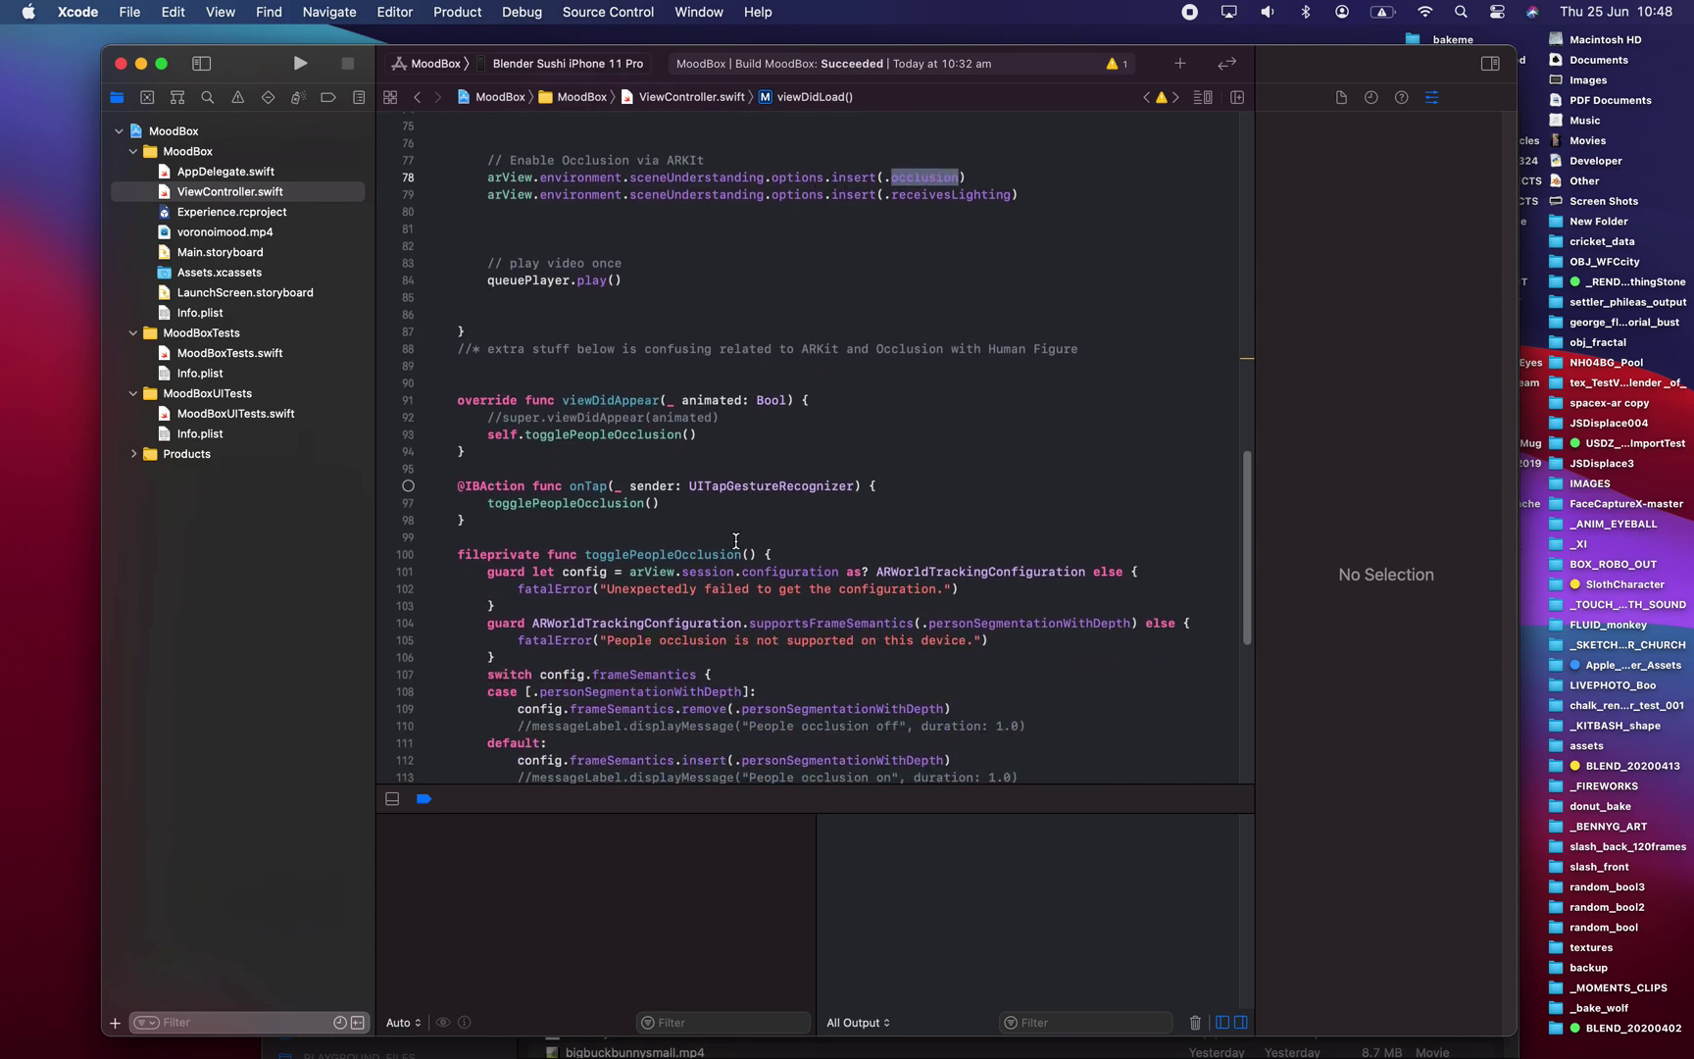
Review the occlusion helper code and the play-video-once block with its queuePlayer.play() call
scroll(656, 592, "up", 1)
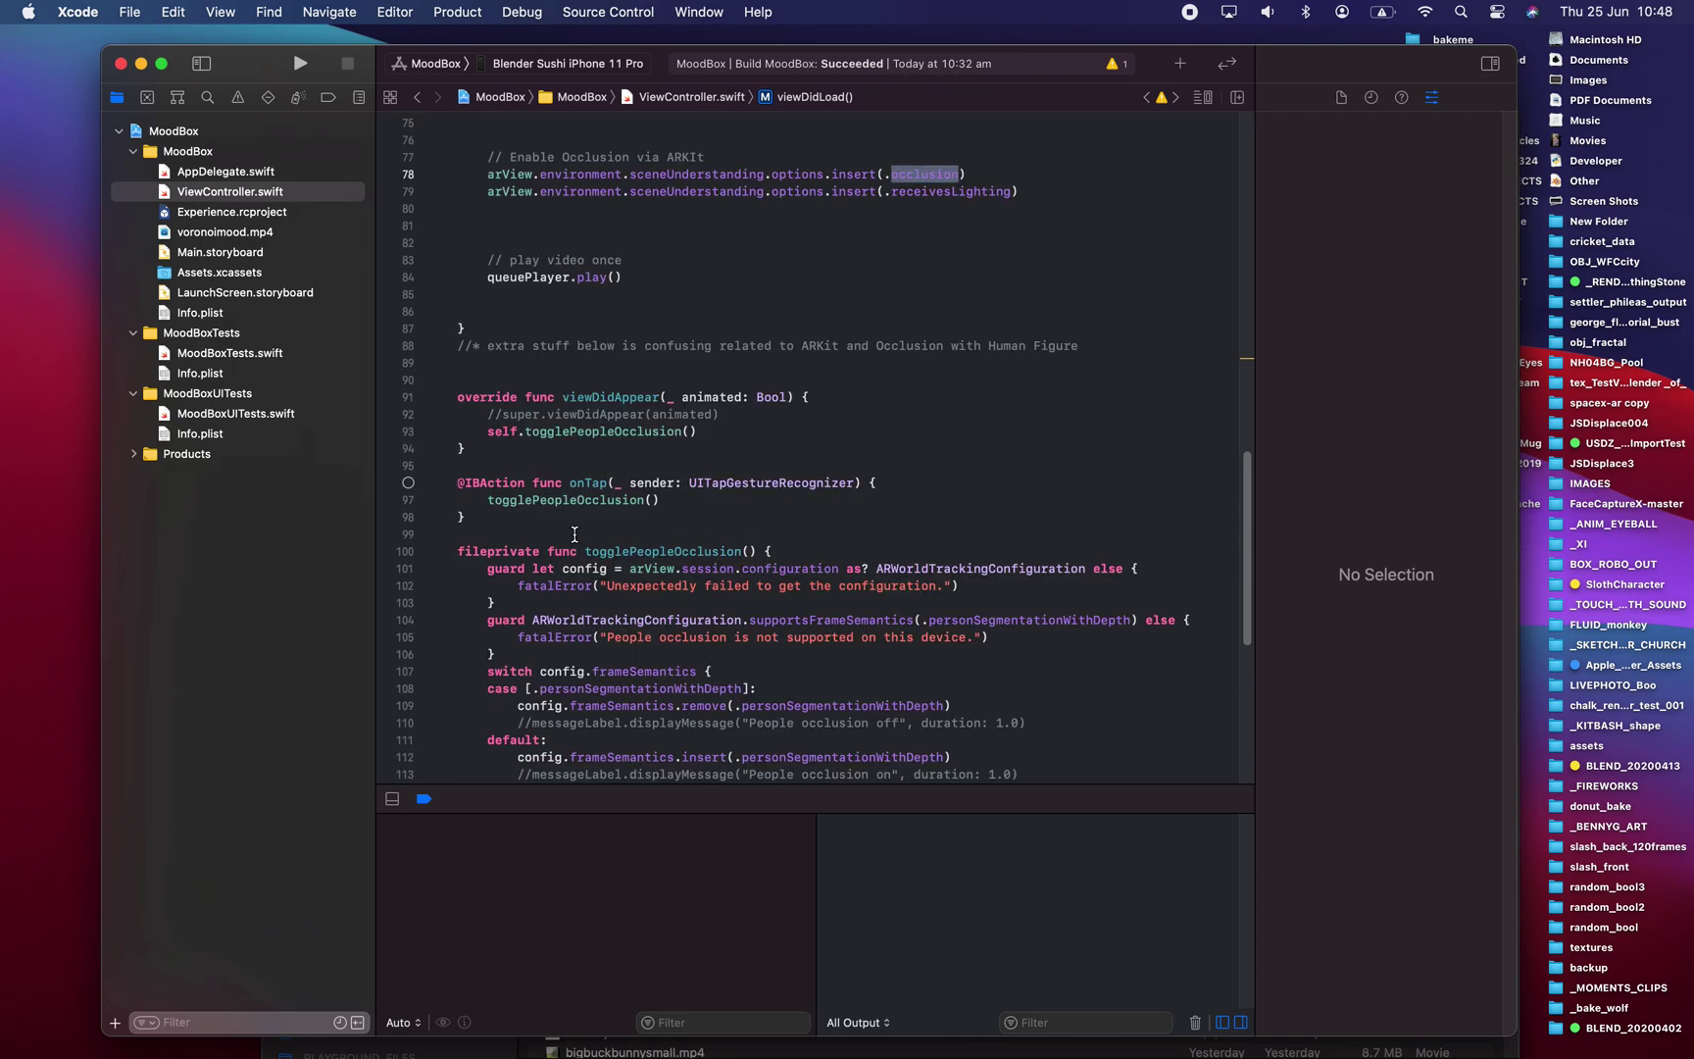
scroll(656, 592, "down", 3)
left_click_drag(560, 724, 428, 245)
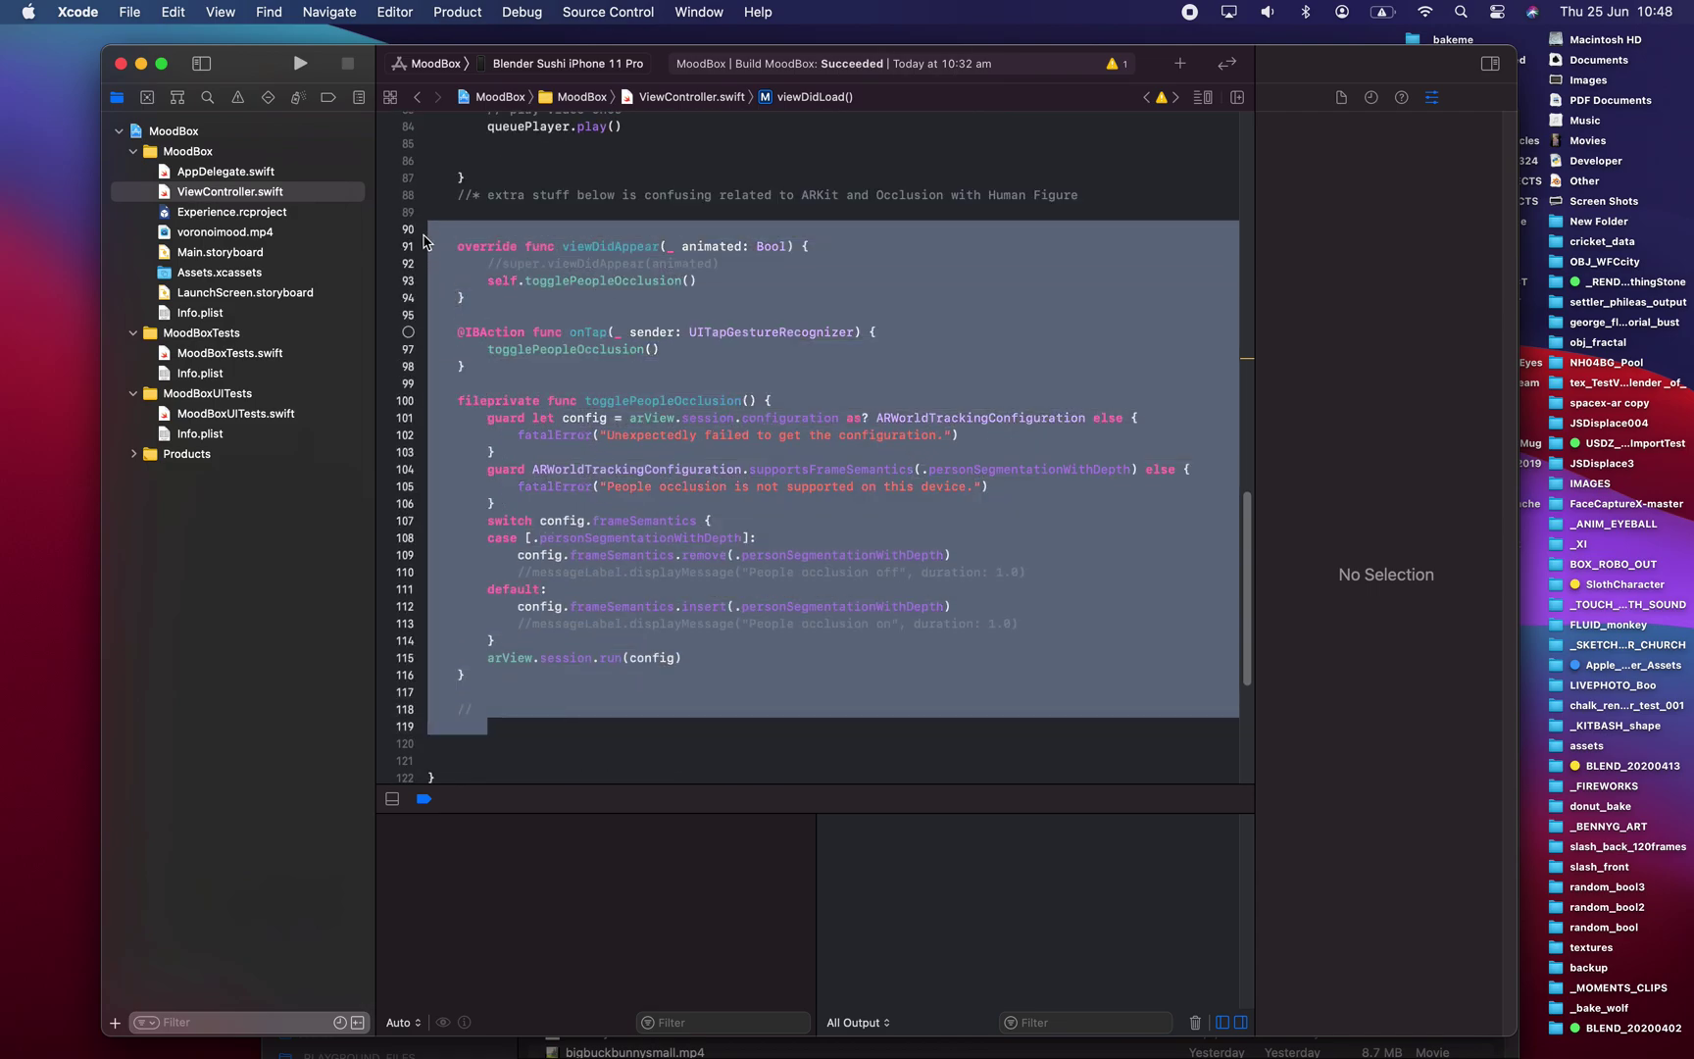
left_click(502, 247)
scroll(604, 601, "up", 1)
scroll(604, 601, "up", 5)
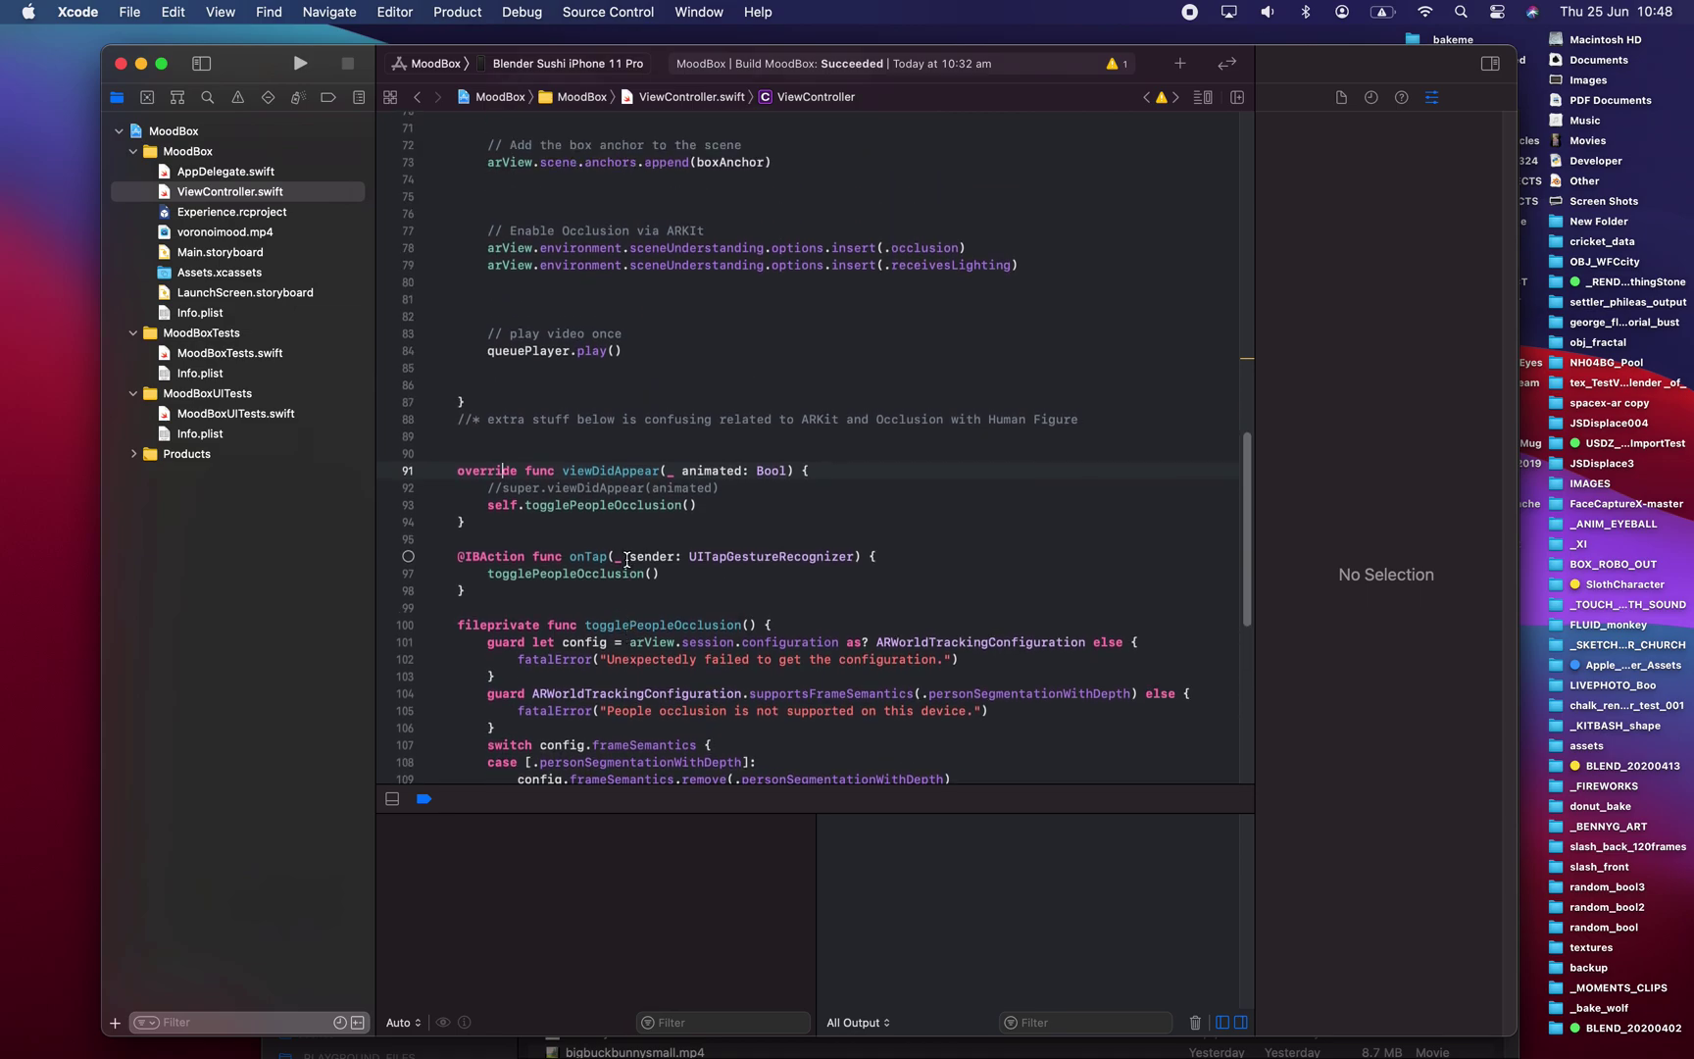
scroll(629, 563, "up", 1)
mouse_move(640, 395)
left_mouse_down()
mouse_move(431, 355)
mouse_move(654, 389)
left_mouse_up()
left_click(432, 358)
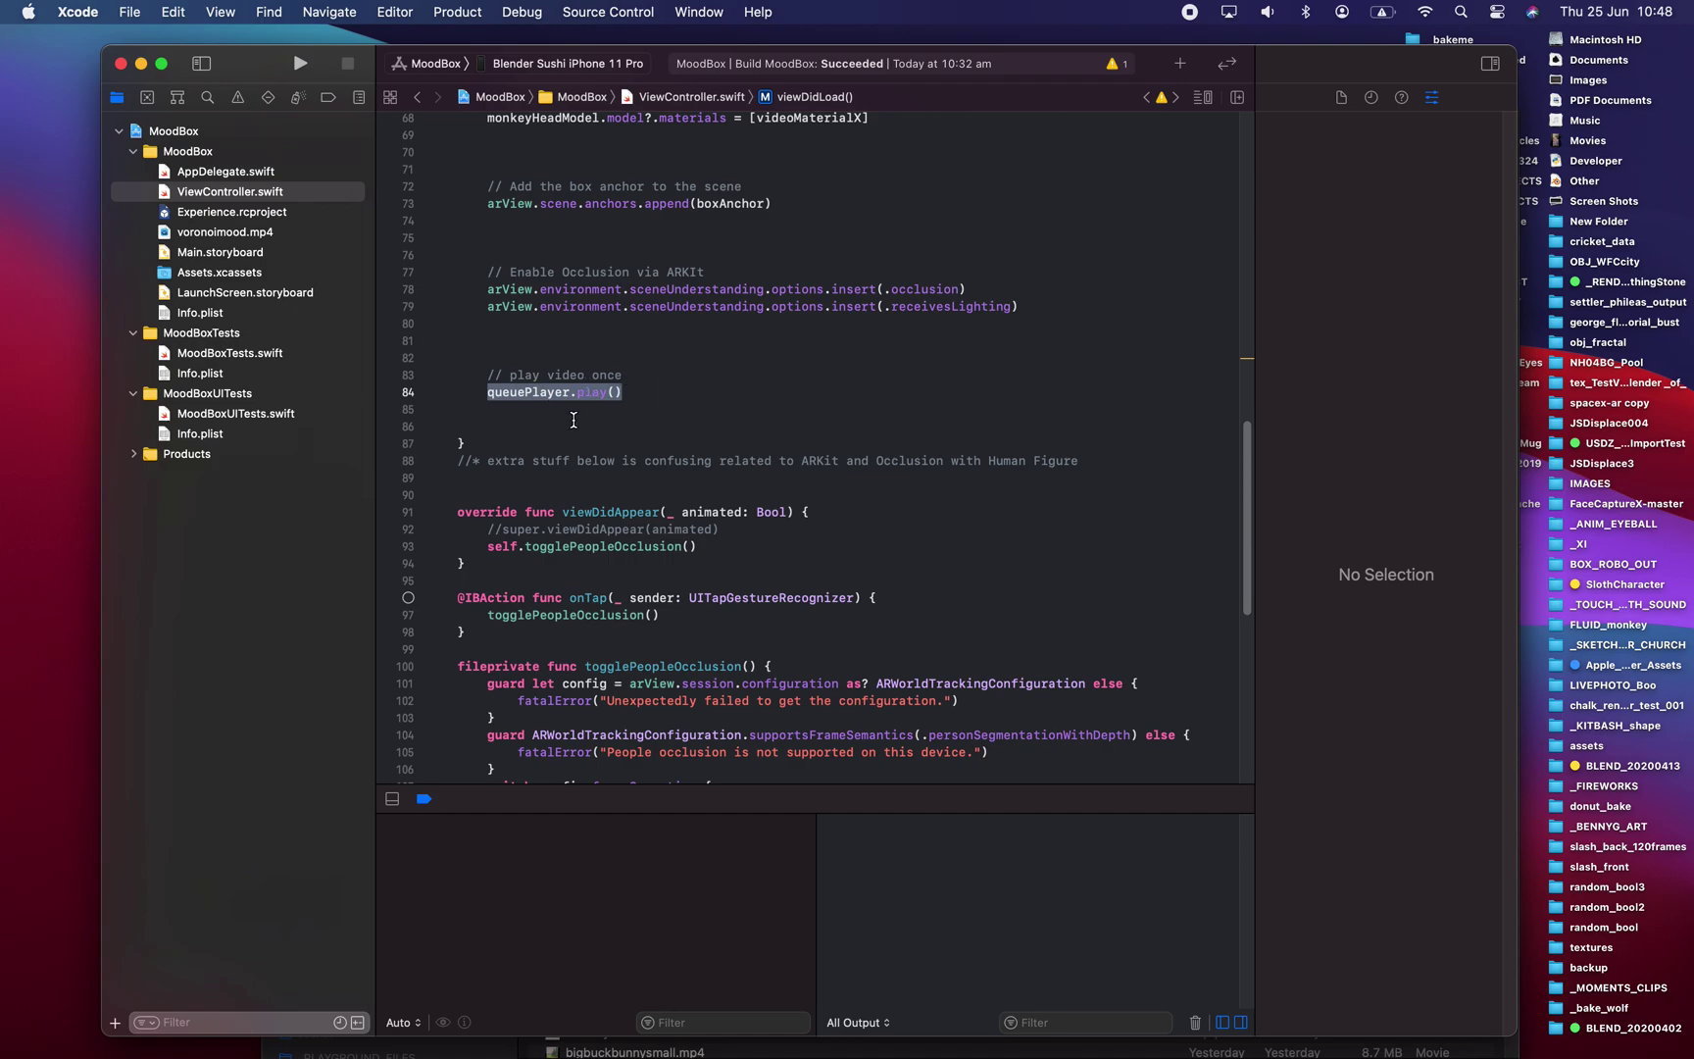
scroll(588, 423, "up", 2)
scroll(724, 223, "up", 8)
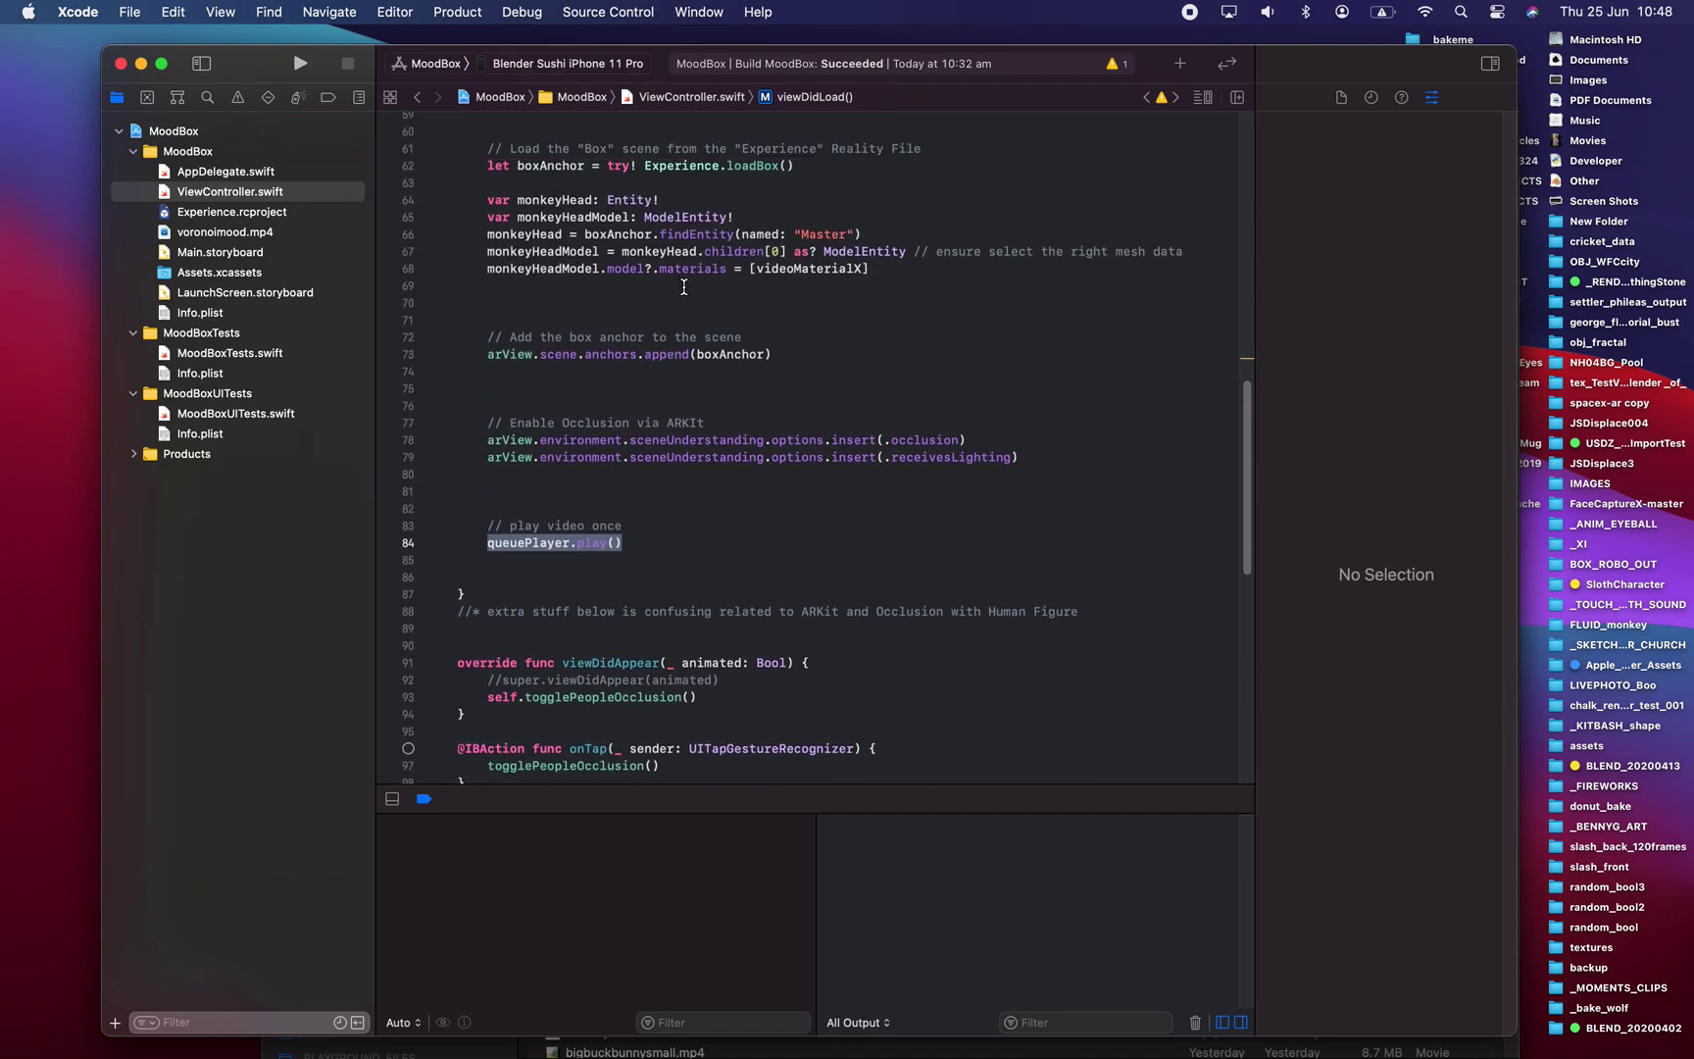
scroll(701, 291, "up", 12)
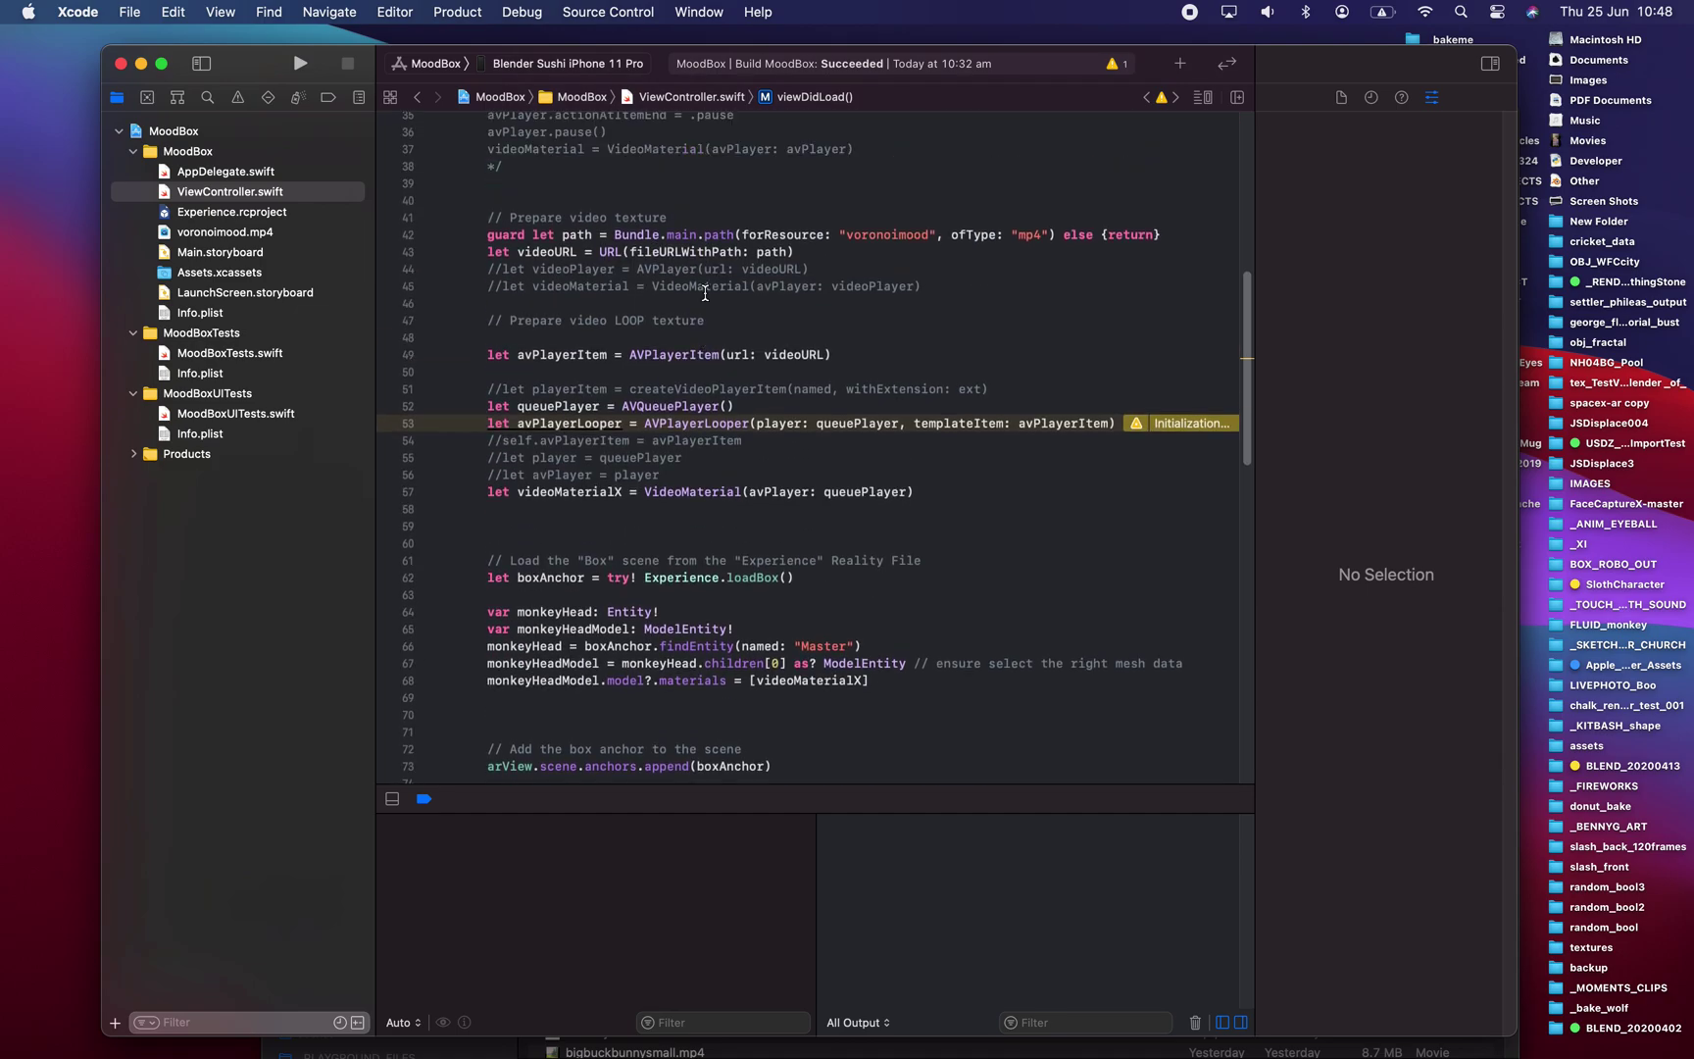
scroll(713, 292, "down", 1)
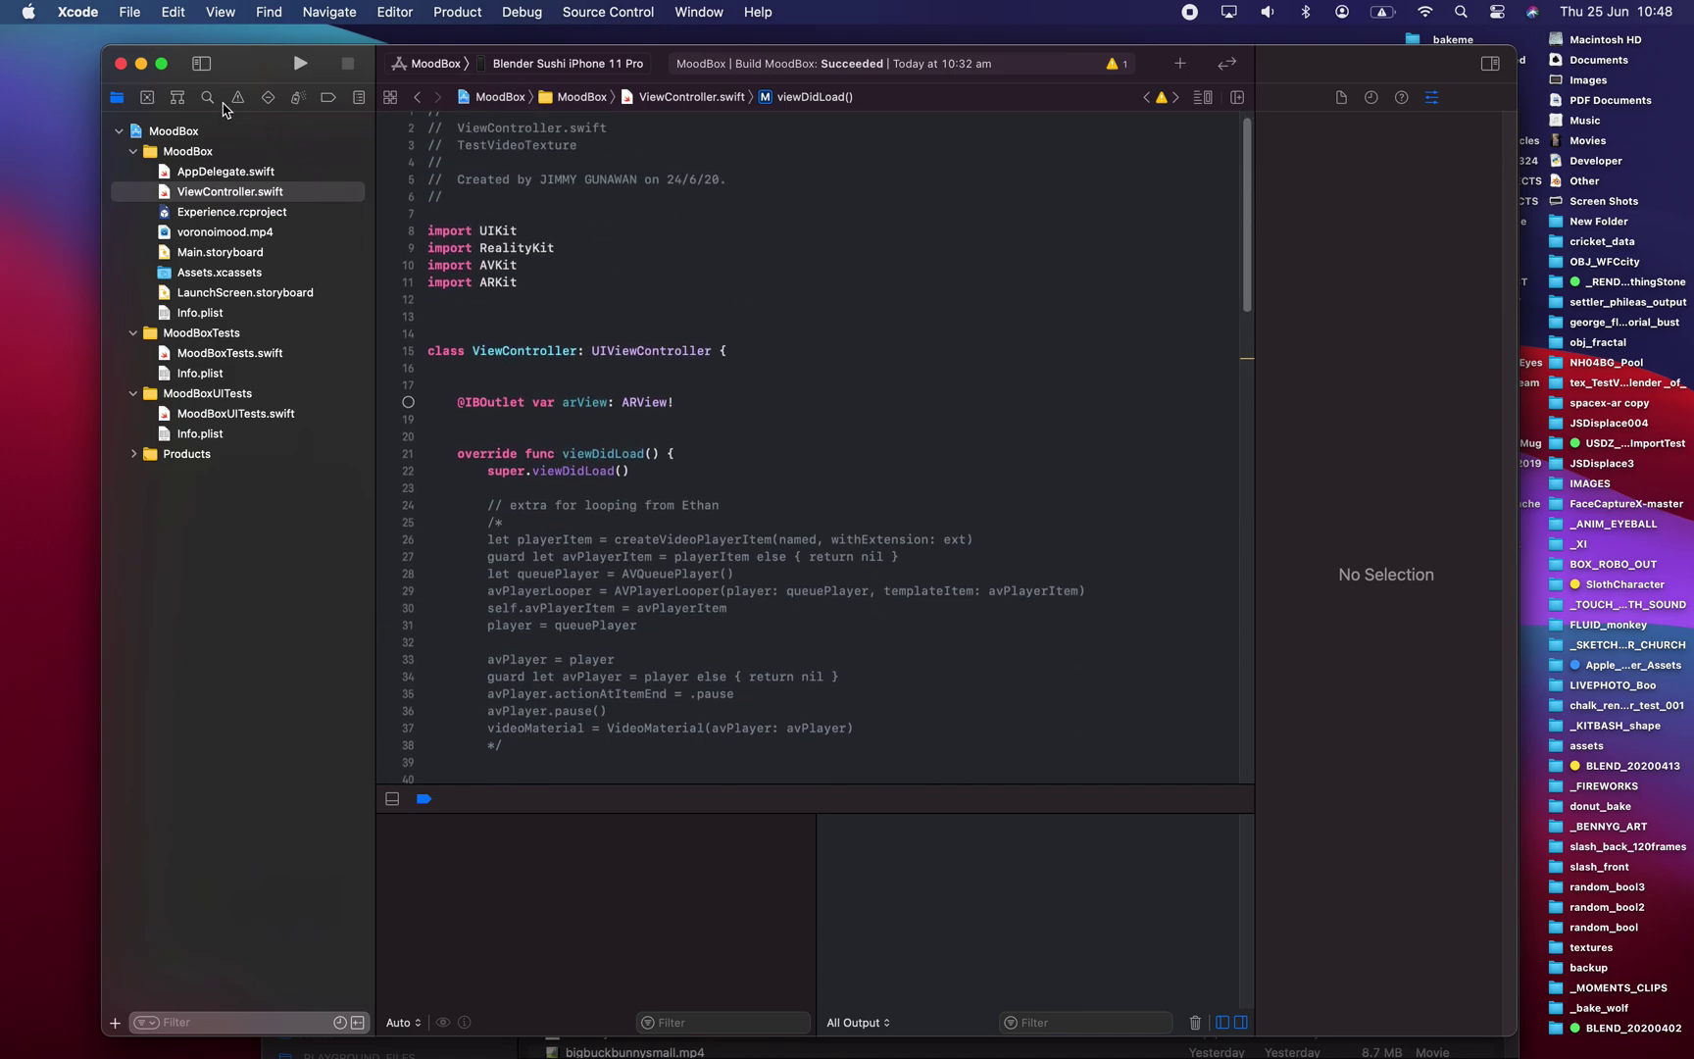
left_click(140, 63)
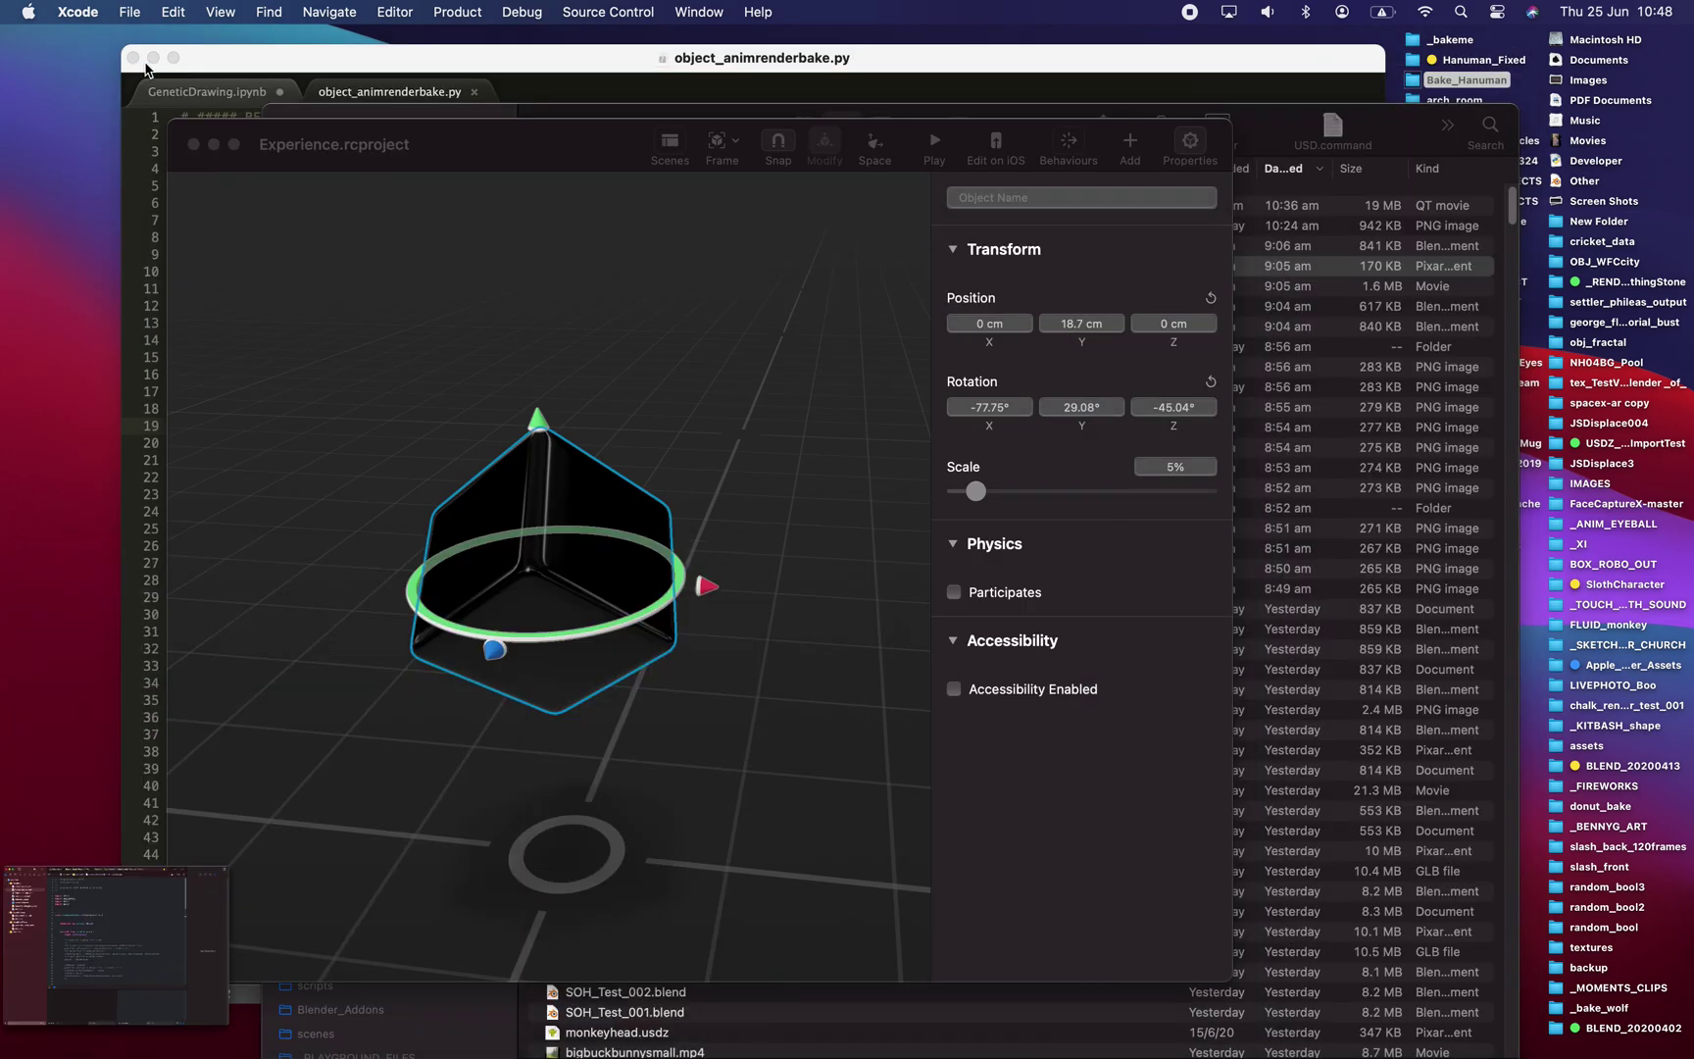
left_click(552, 377)
left_click_drag(561, 155, 637, 159)
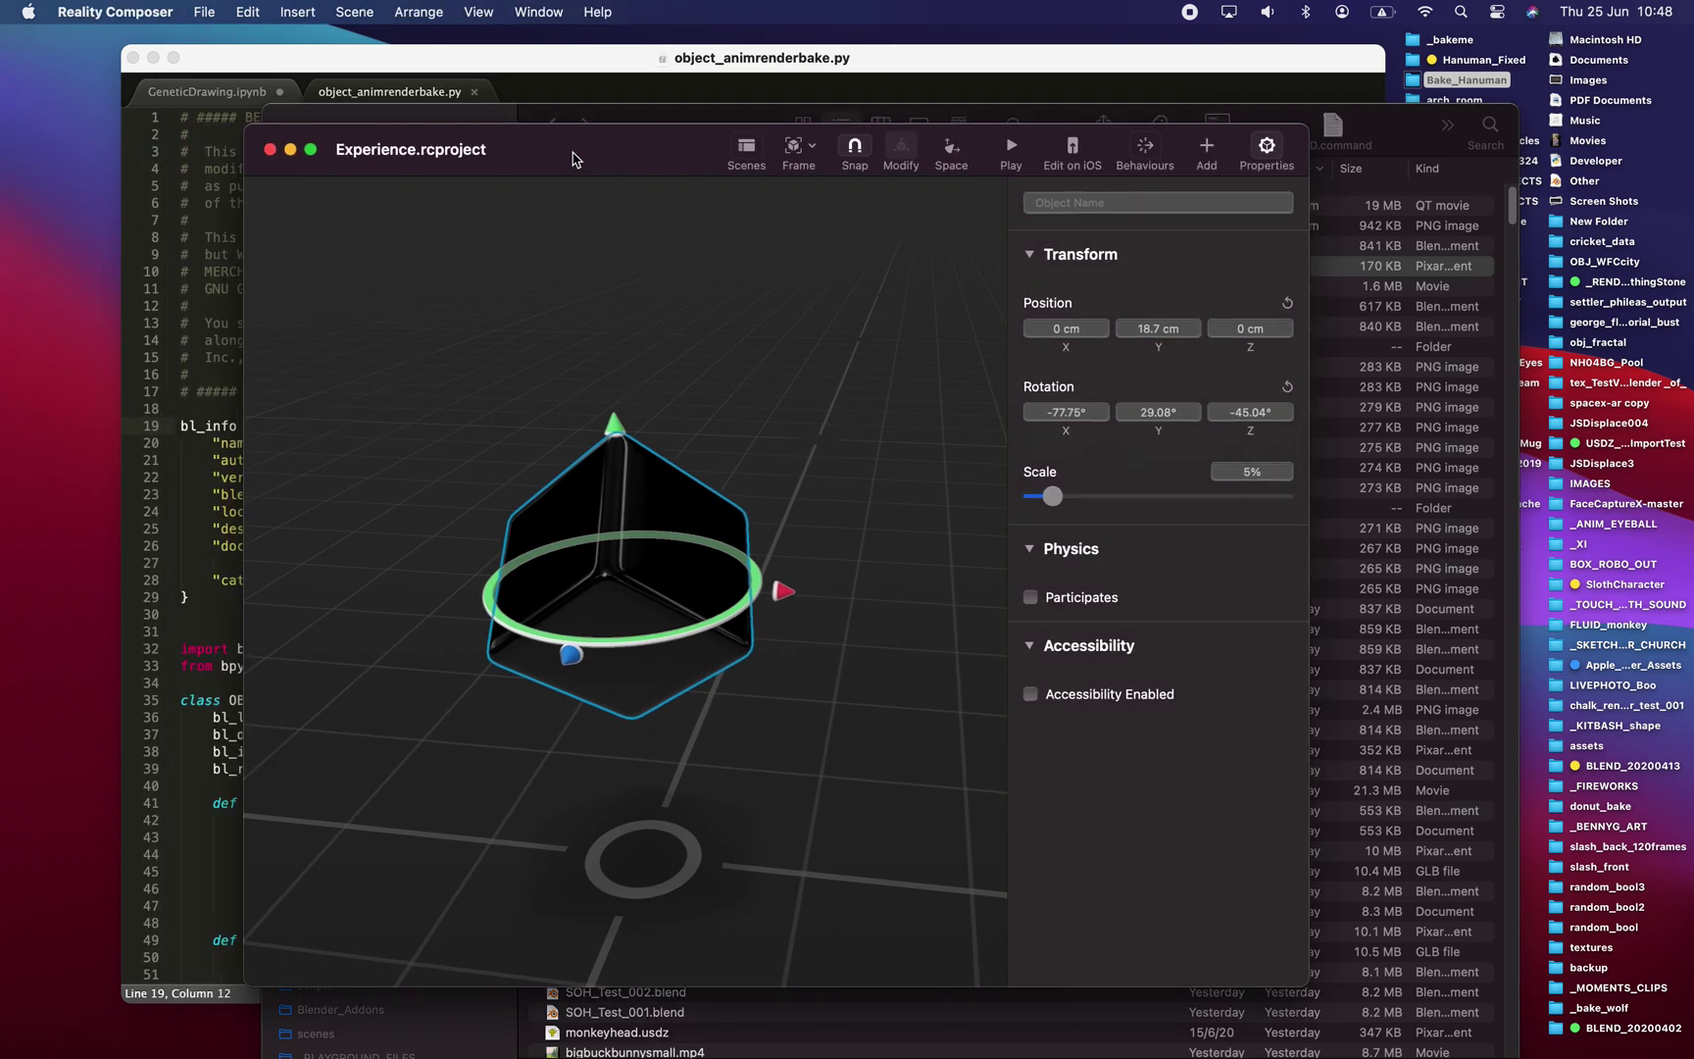
left_click(271, 151)
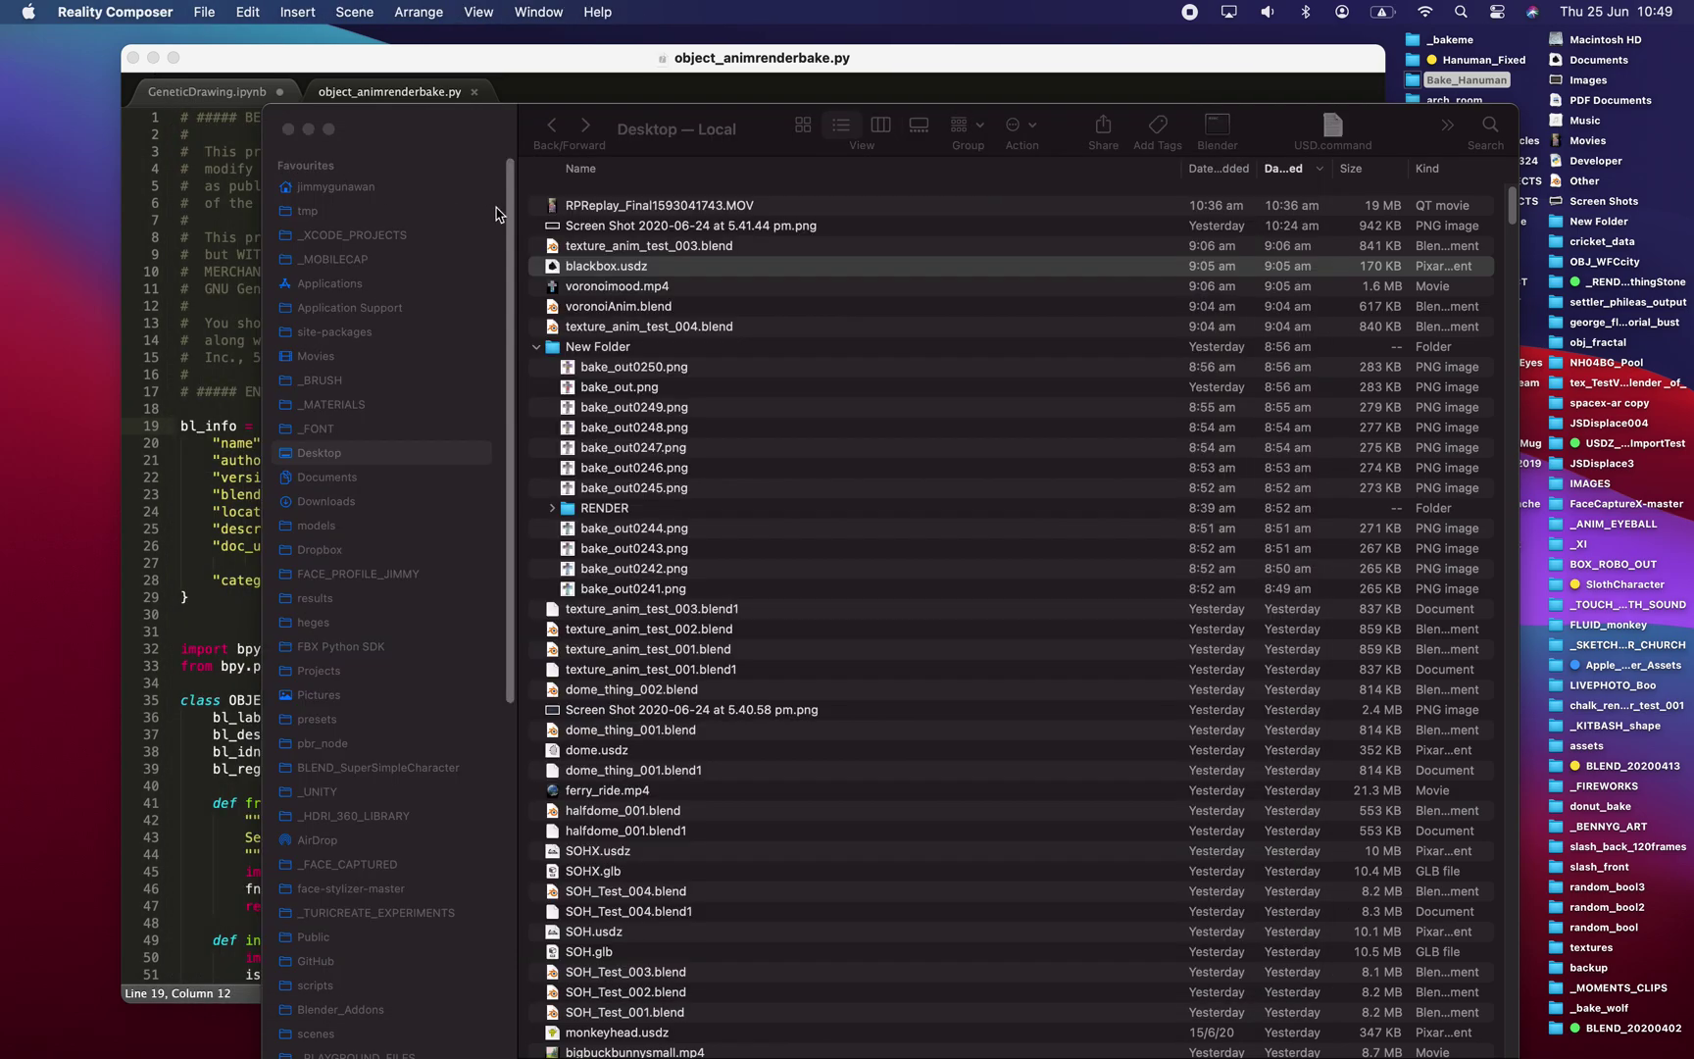
key("ctrl+Right")
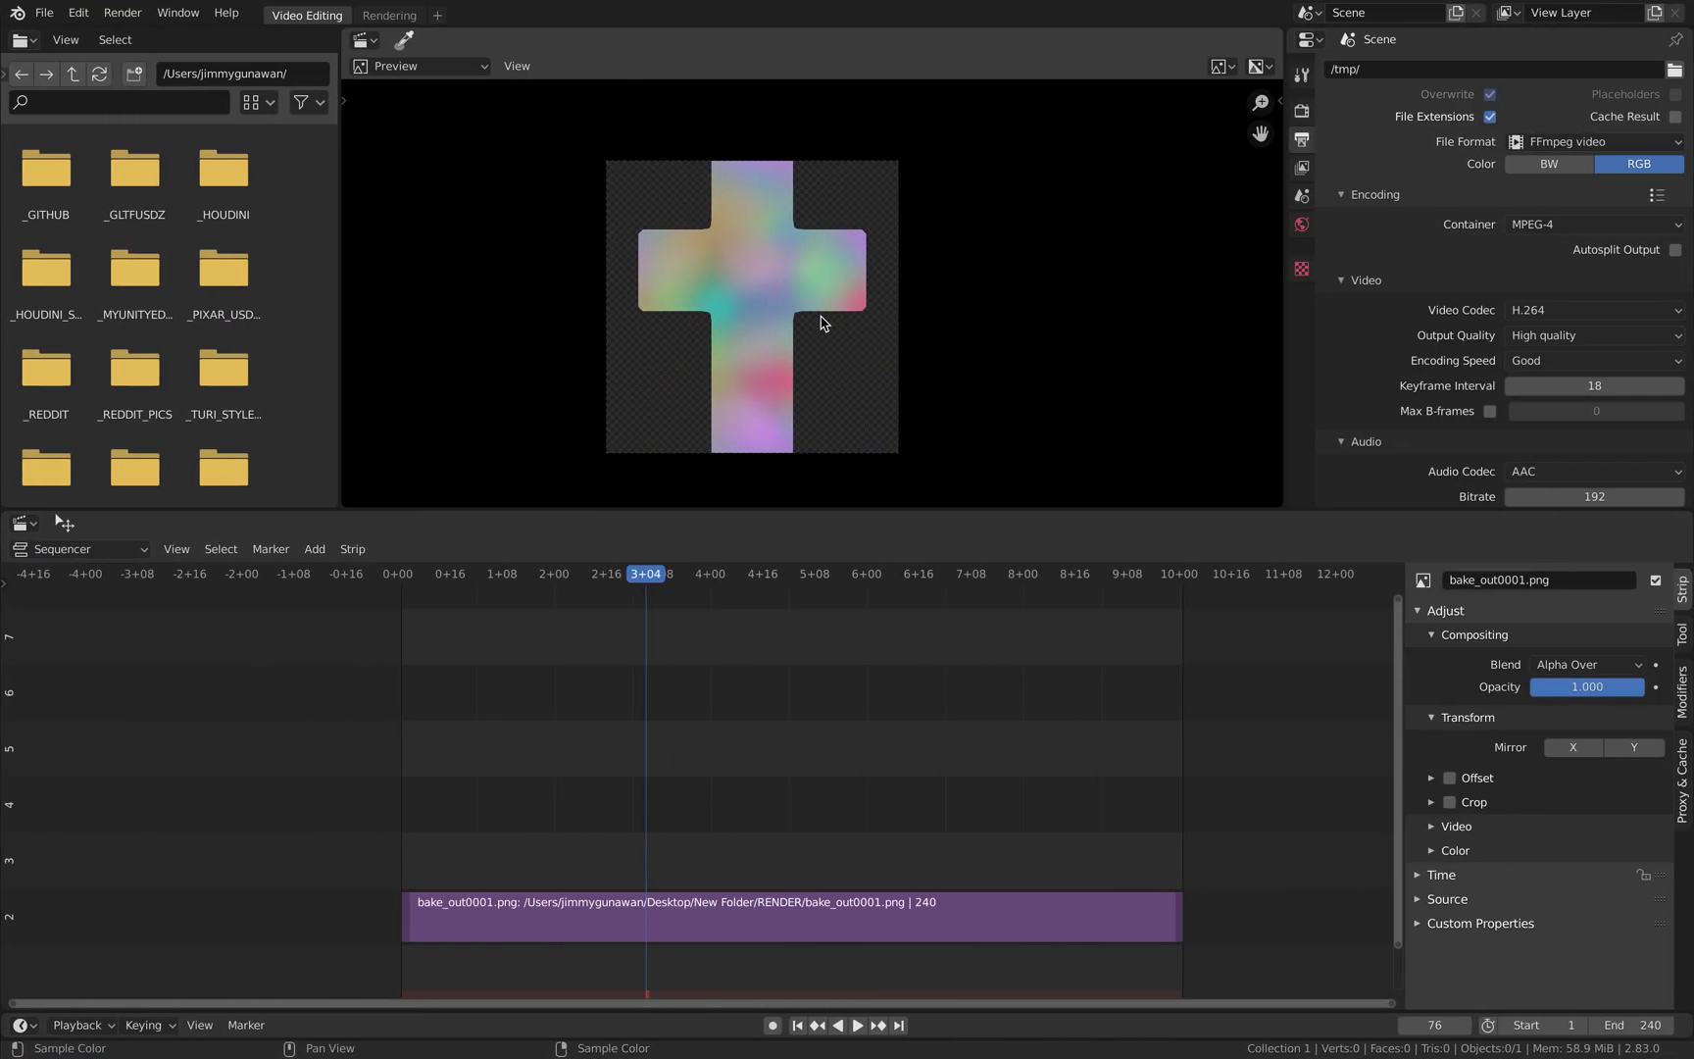
Open the recent file texture_anim_test_003.blend, discarding unsaved changes
key("ctrl+Right")
key("ctrl+Left")
scroll(828, 331, "up", 1)
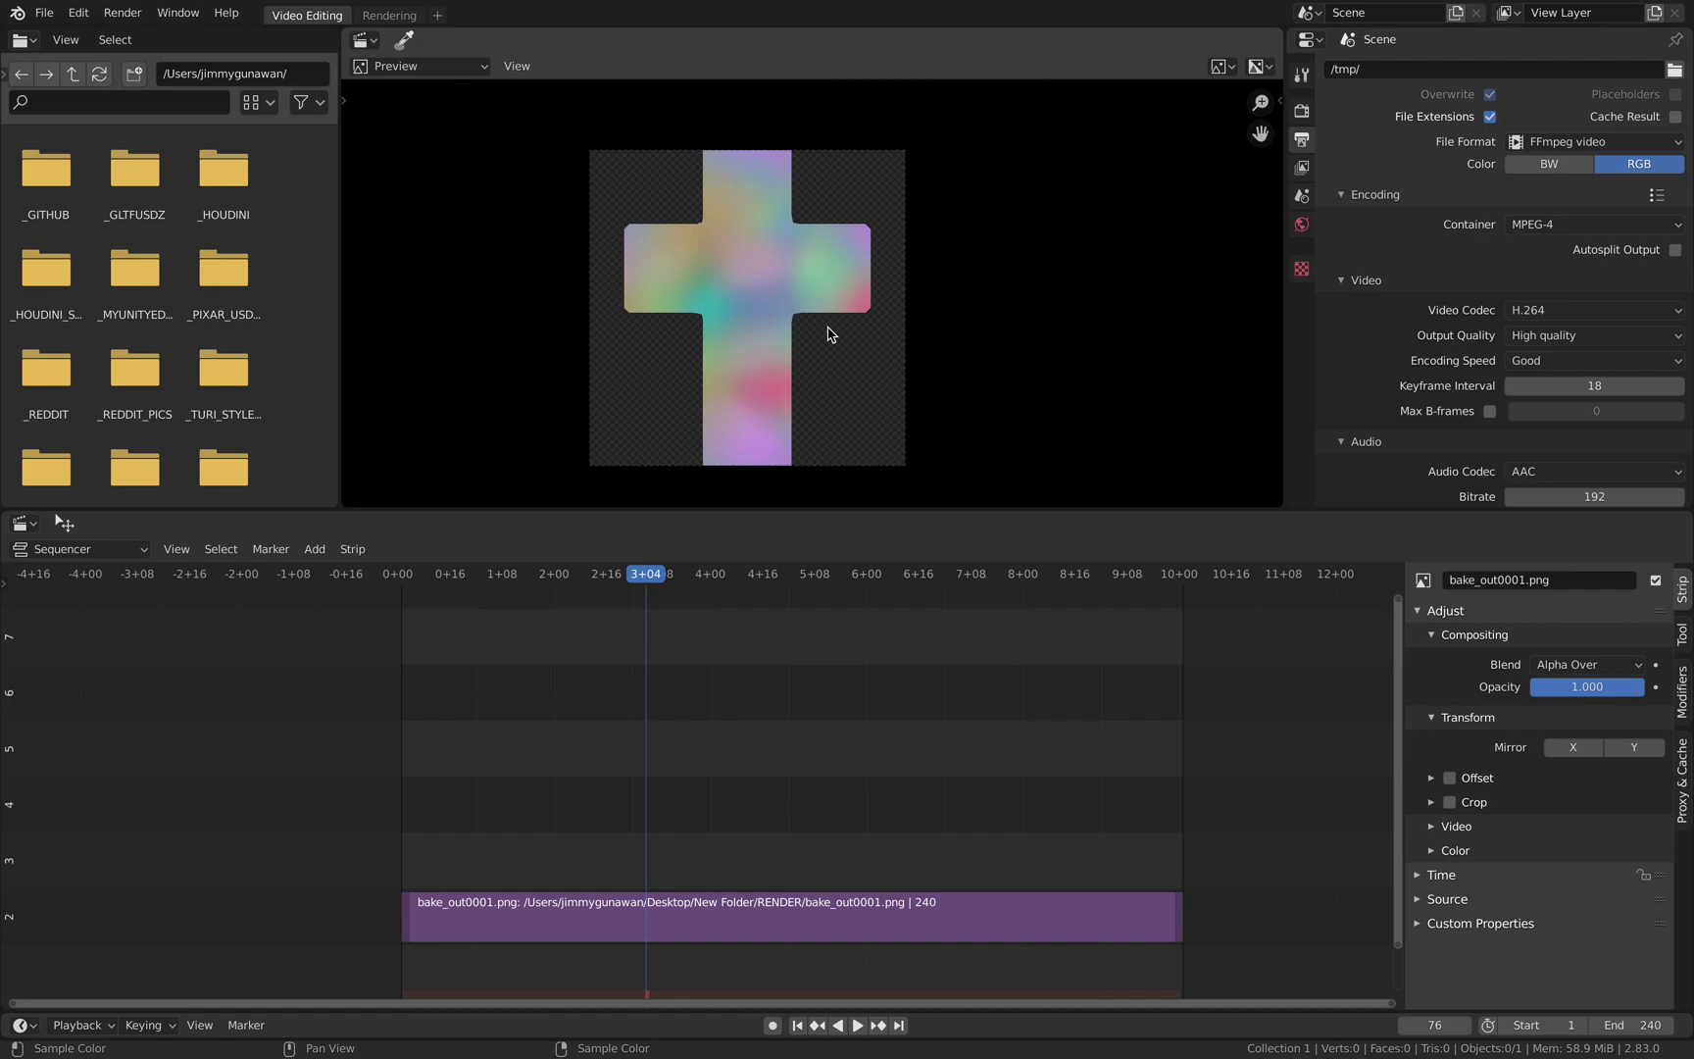
left_click(44, 12)
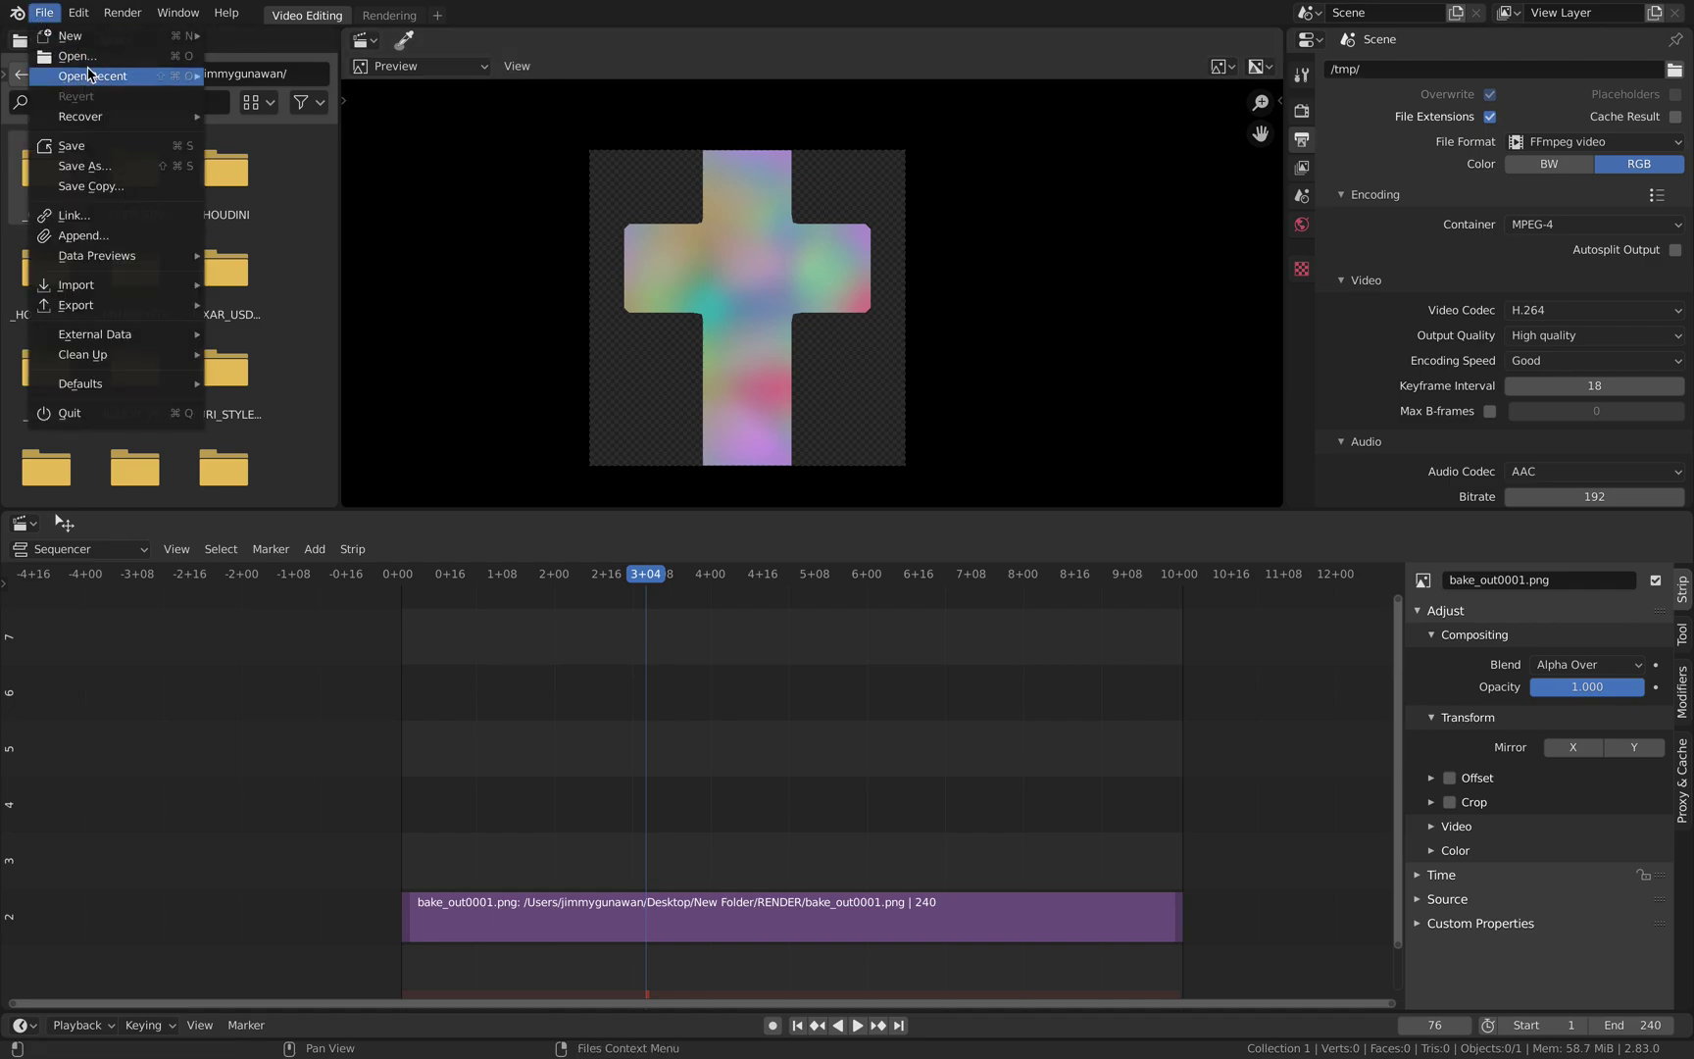
mouse_move(137, 76)
left_click(271, 79)
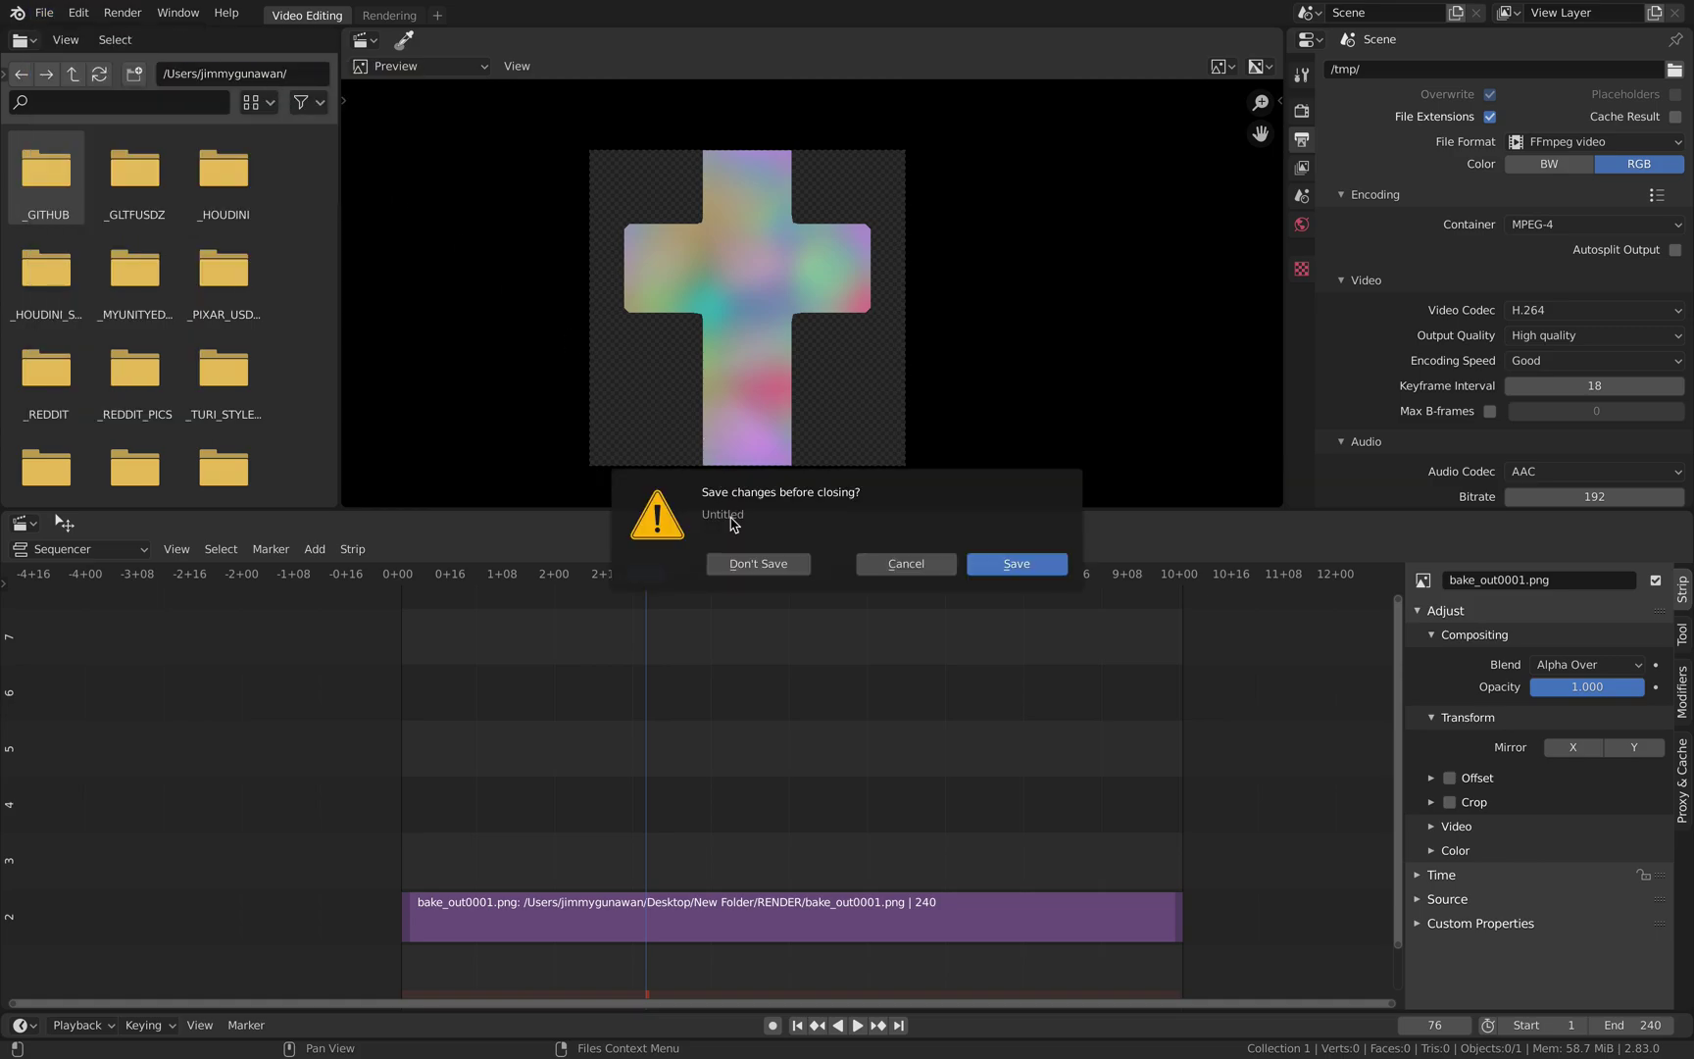
left_click(759, 576)
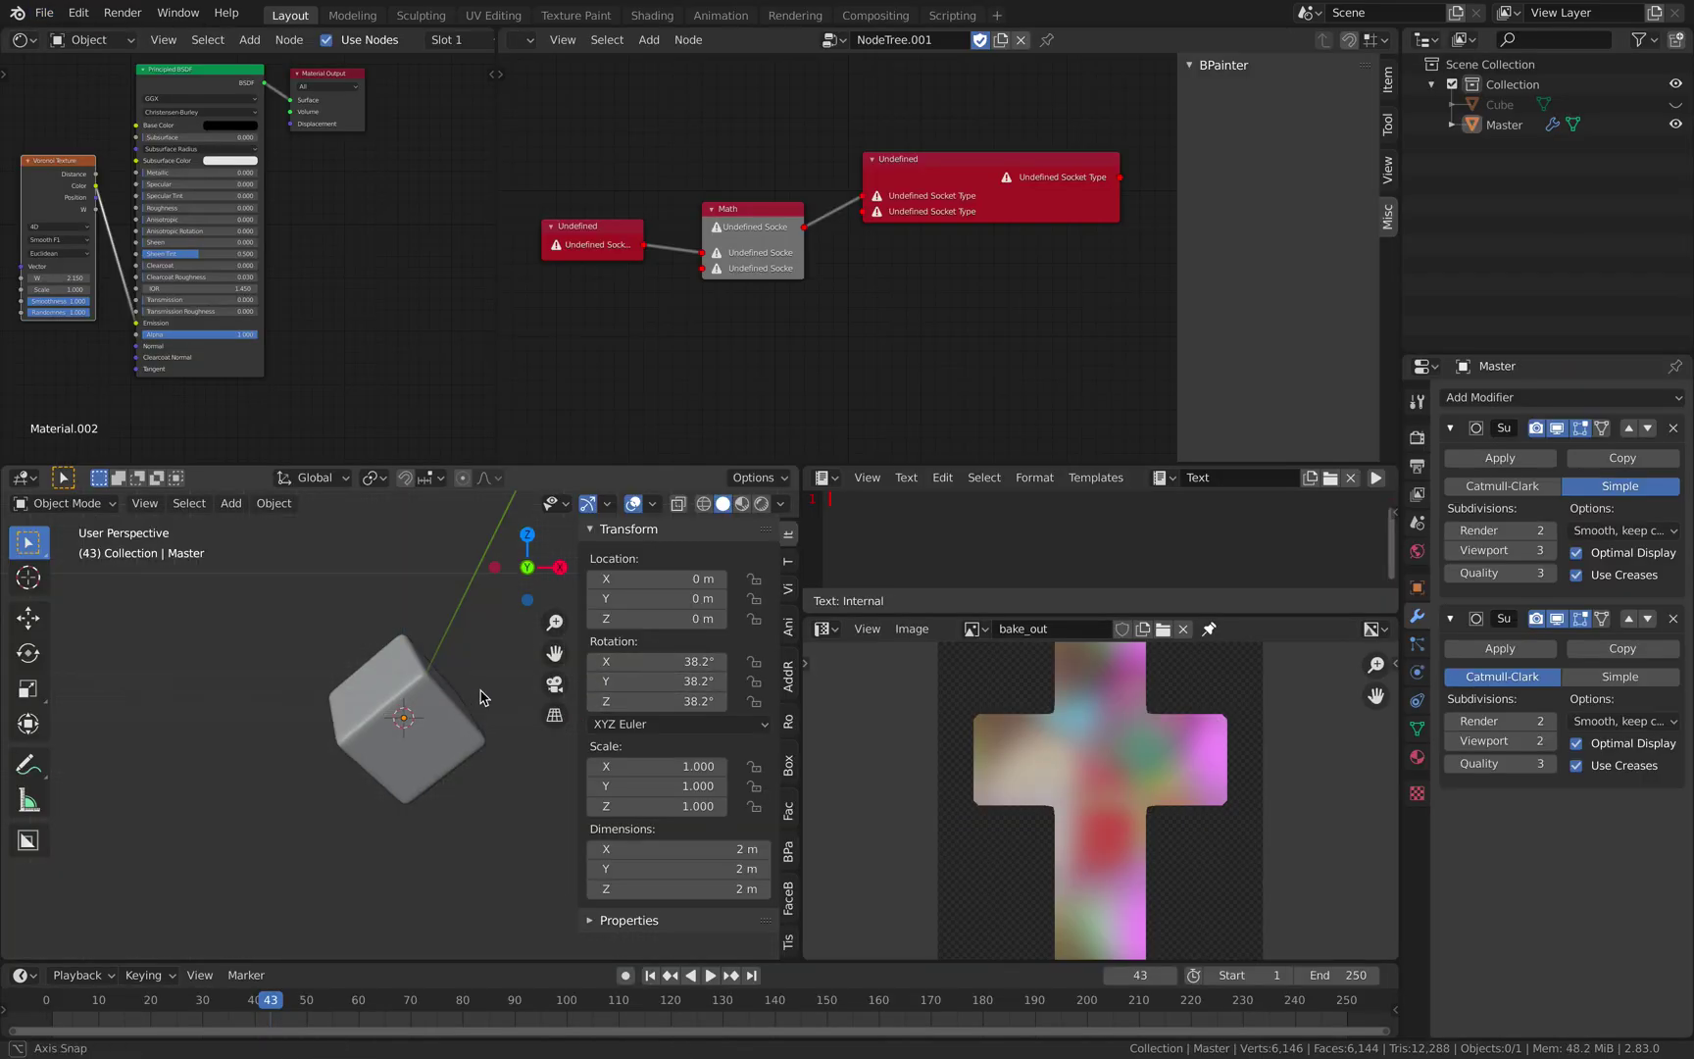
Select all of the cube's faces in Edit Mode to inspect its UVs, then return to Object Mode and Finder
middle_click_drag(480, 672, 441, 649)
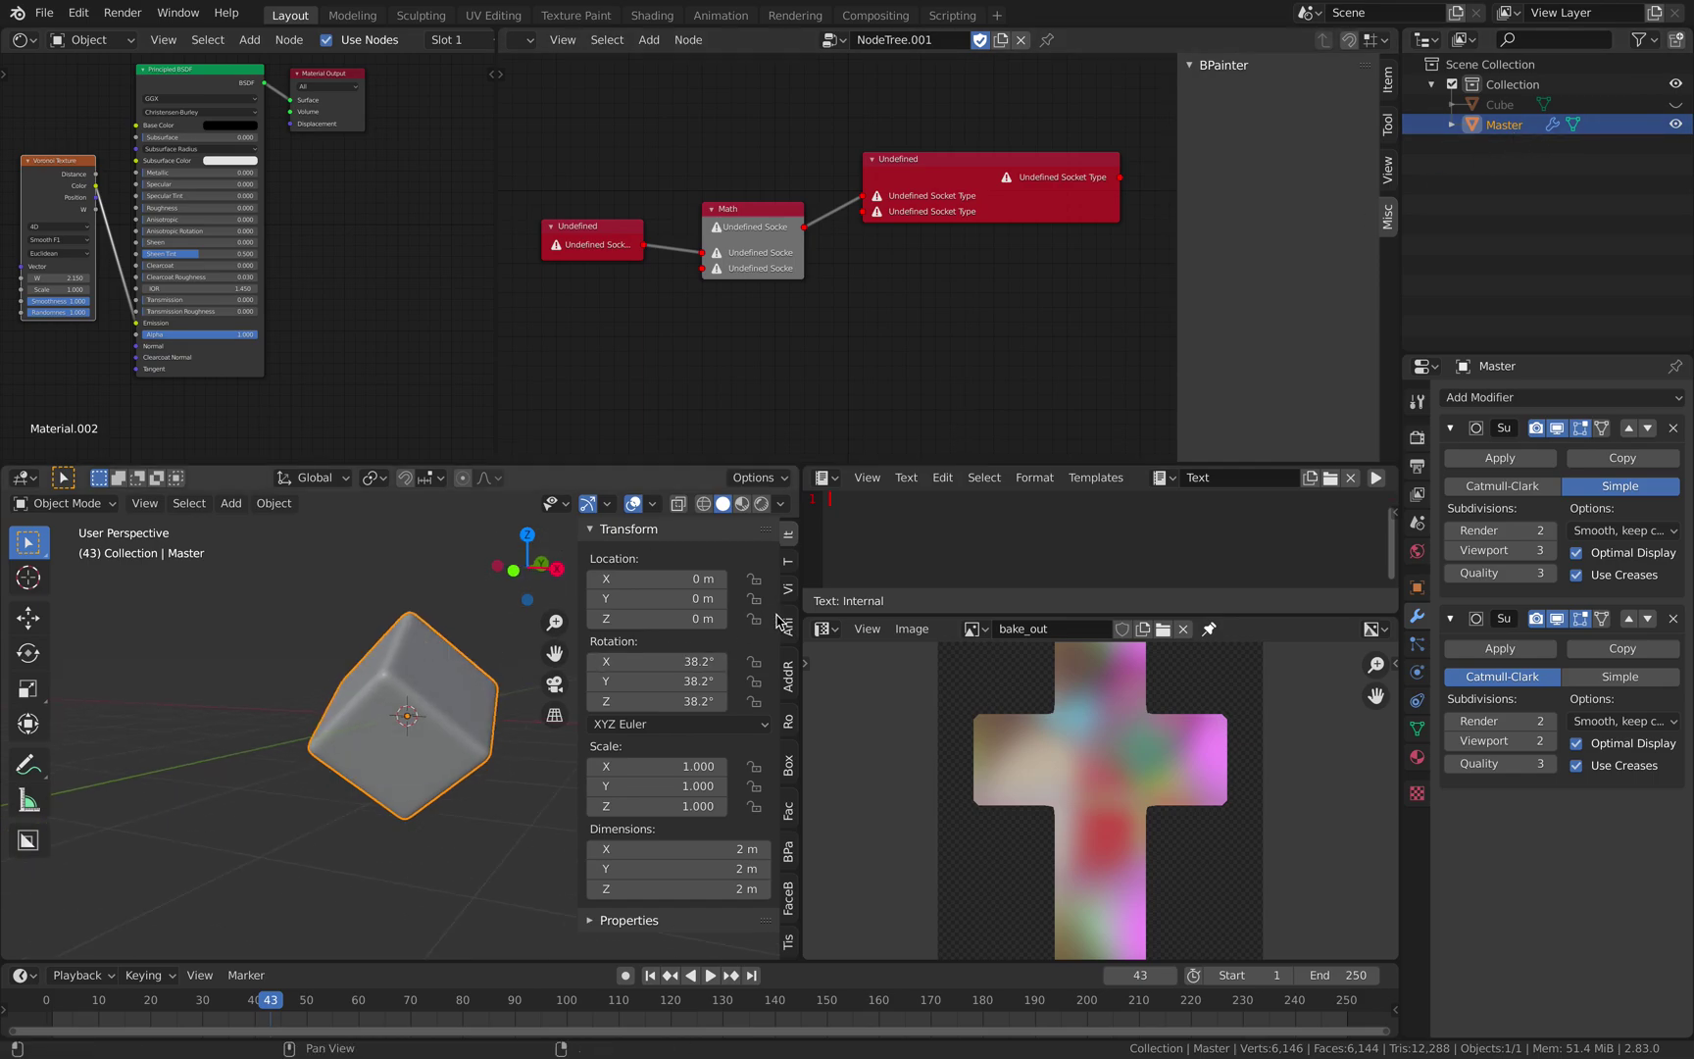
left_click(826, 629)
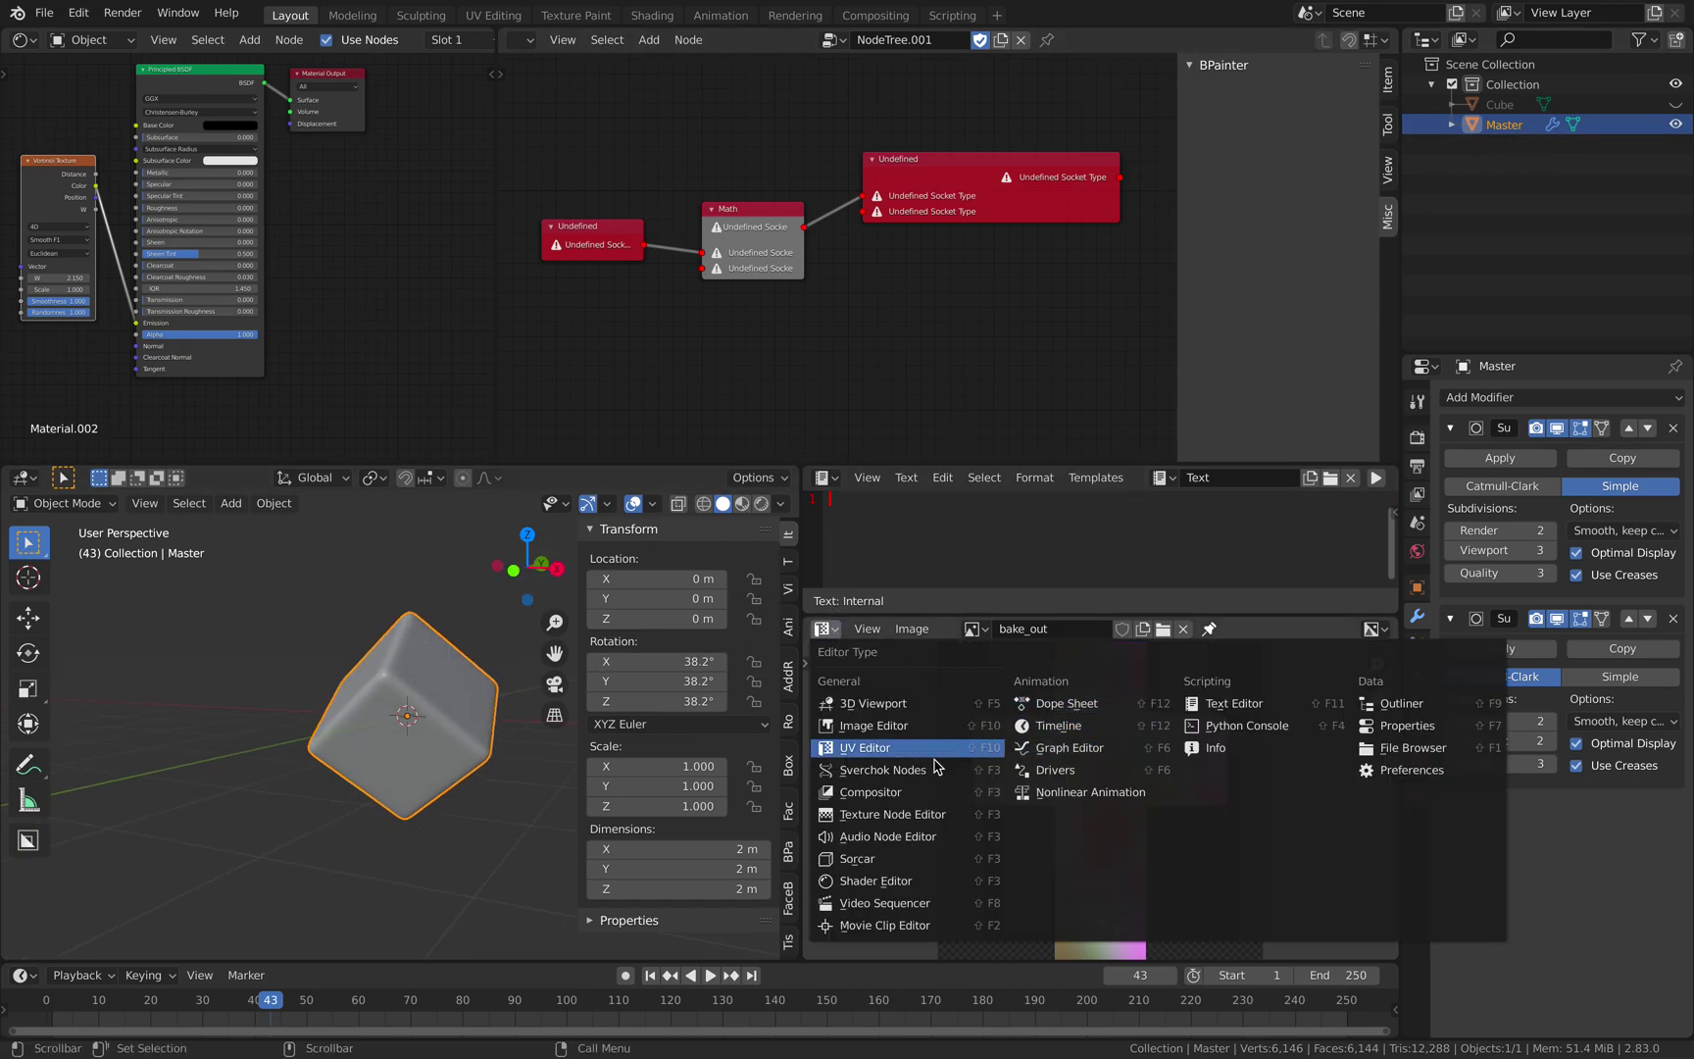
key("Escape")
key("Tab")
key("alt+a")
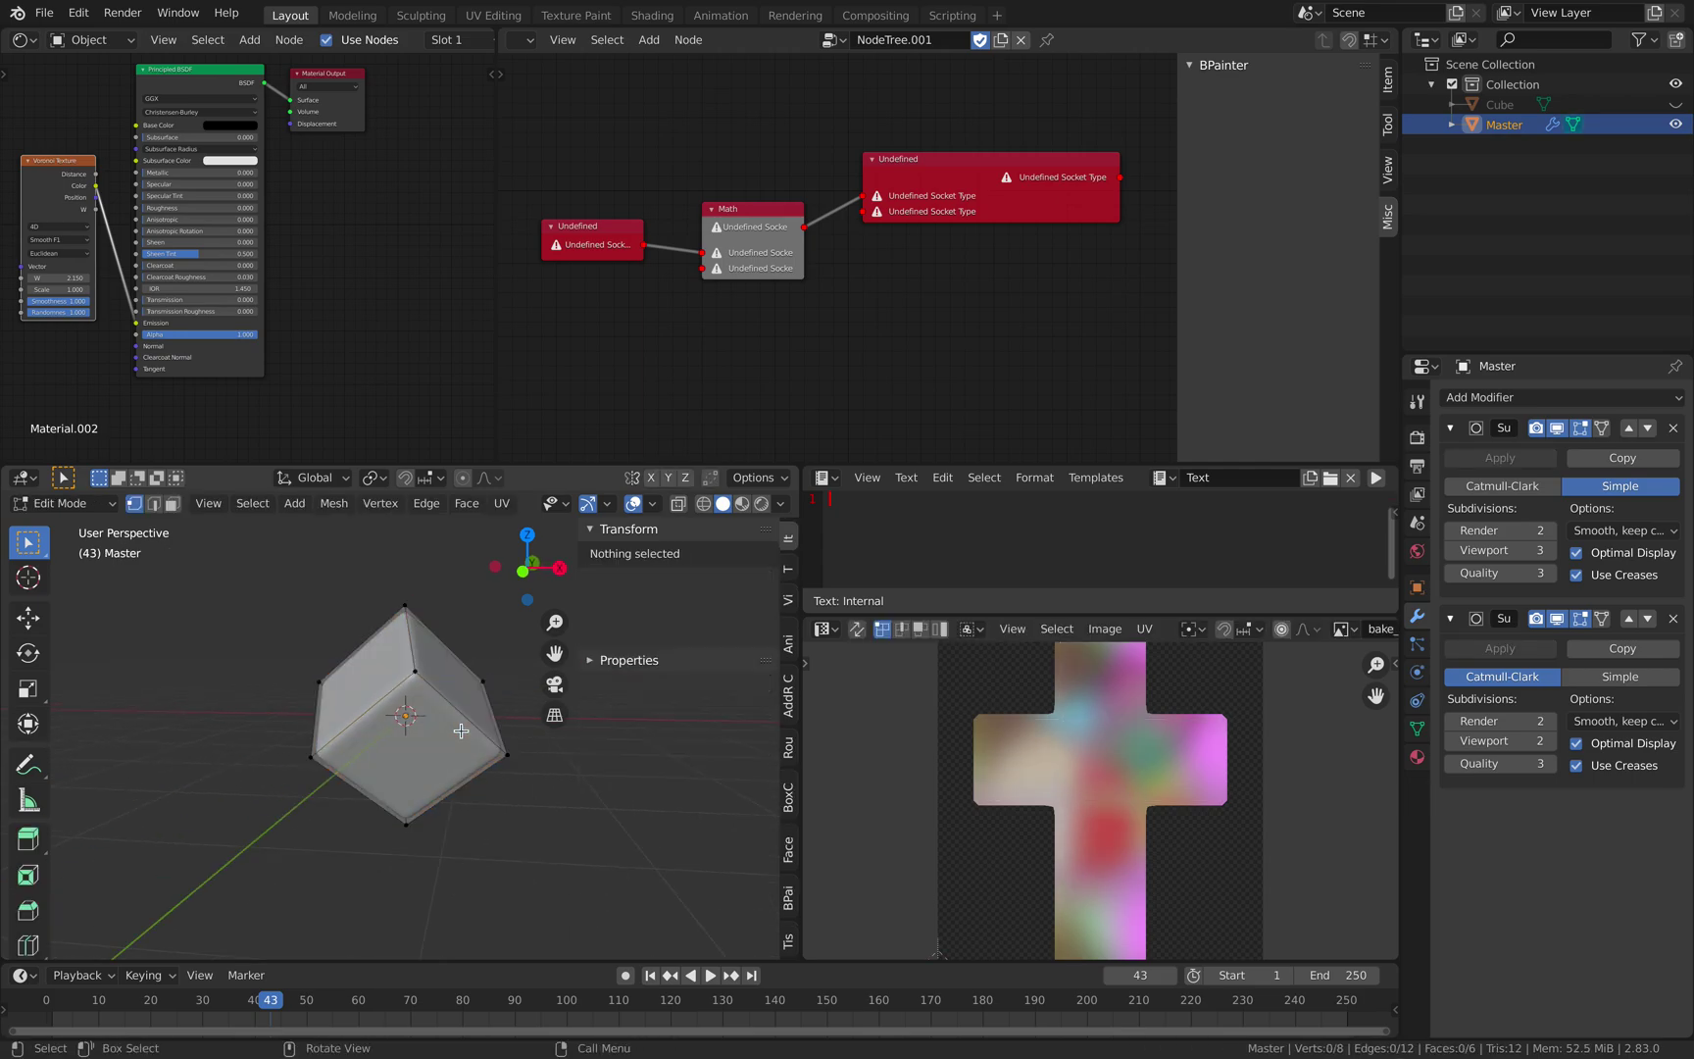
key("a")
scroll(984, 794, "up", 3)
scroll(1074, 703, "down", 3)
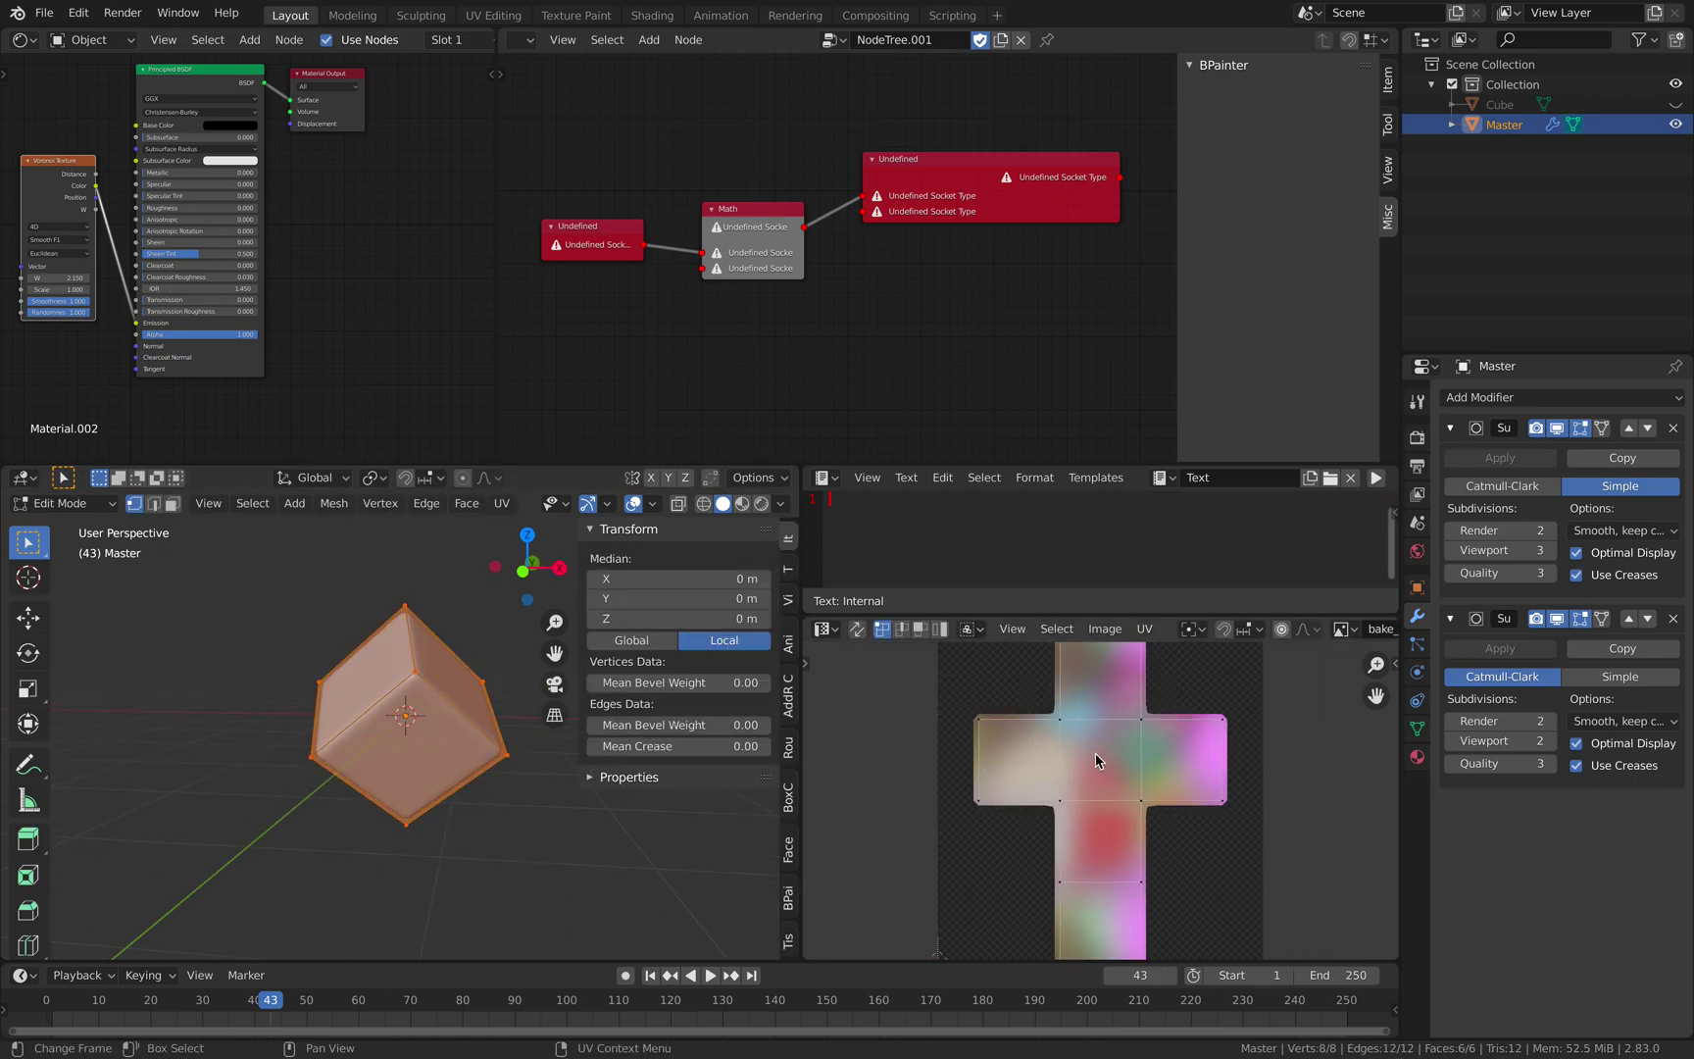
scroll(1041, 792, "down", 2)
scroll(1083, 750, "up", 1)
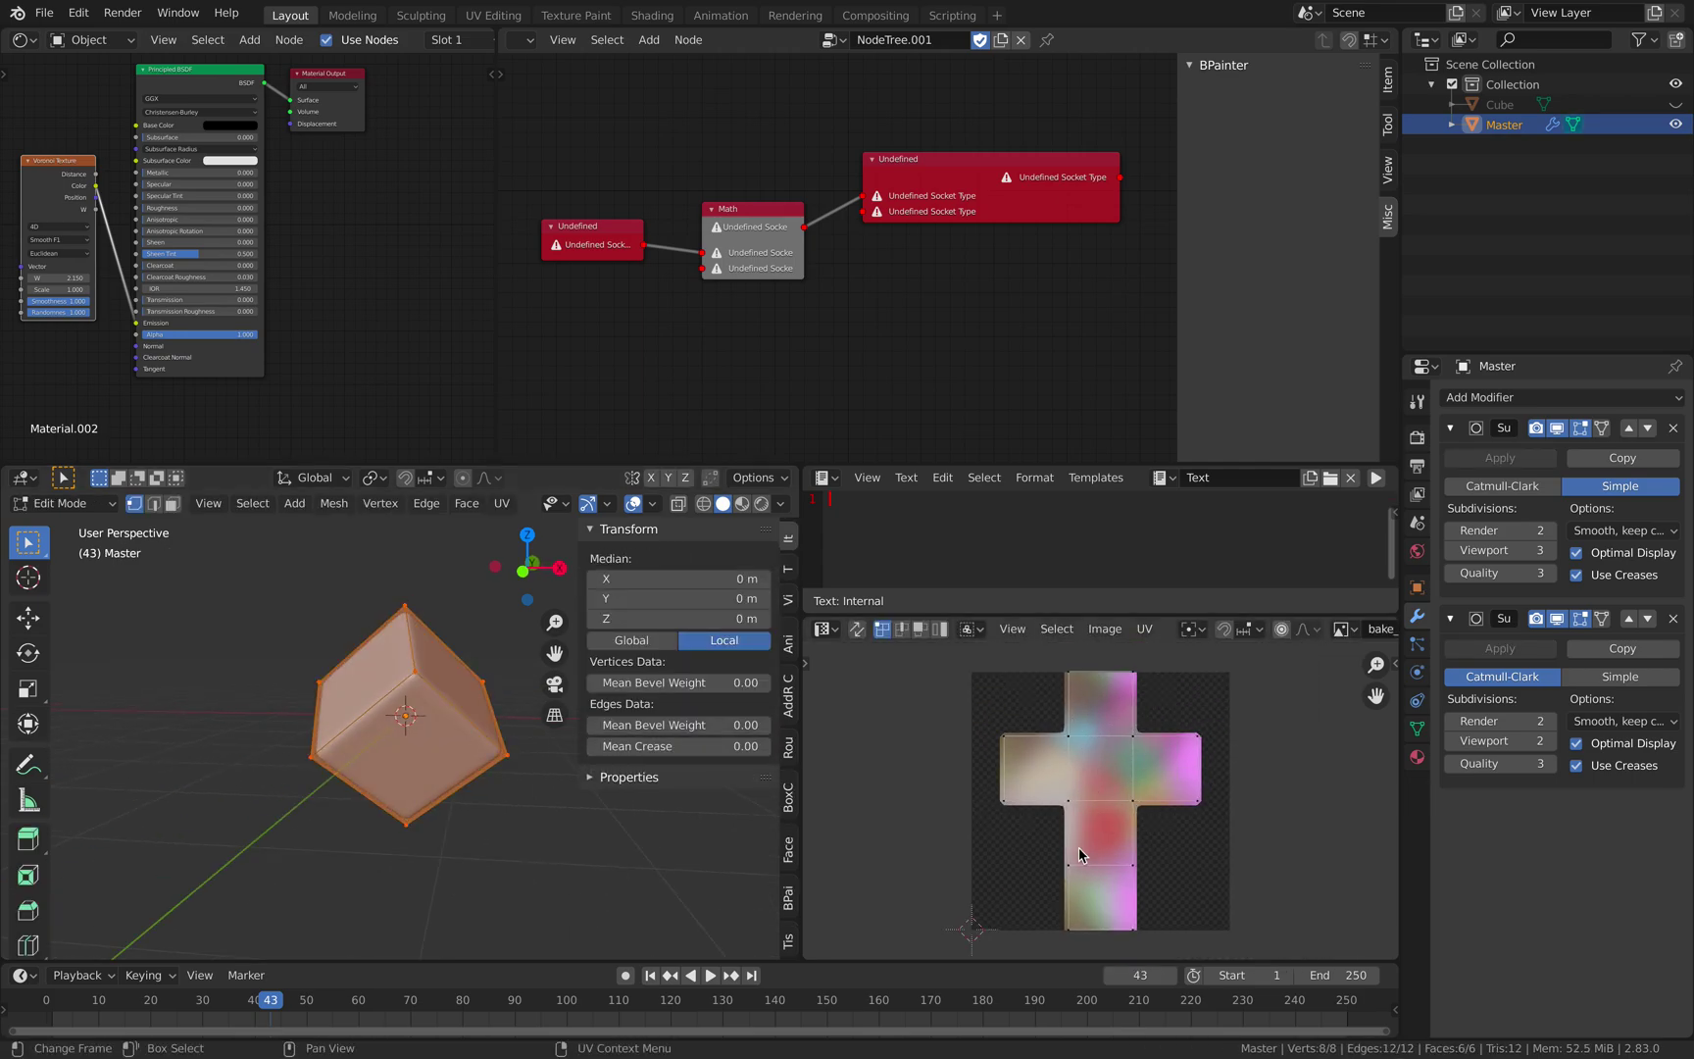
key("Tab")
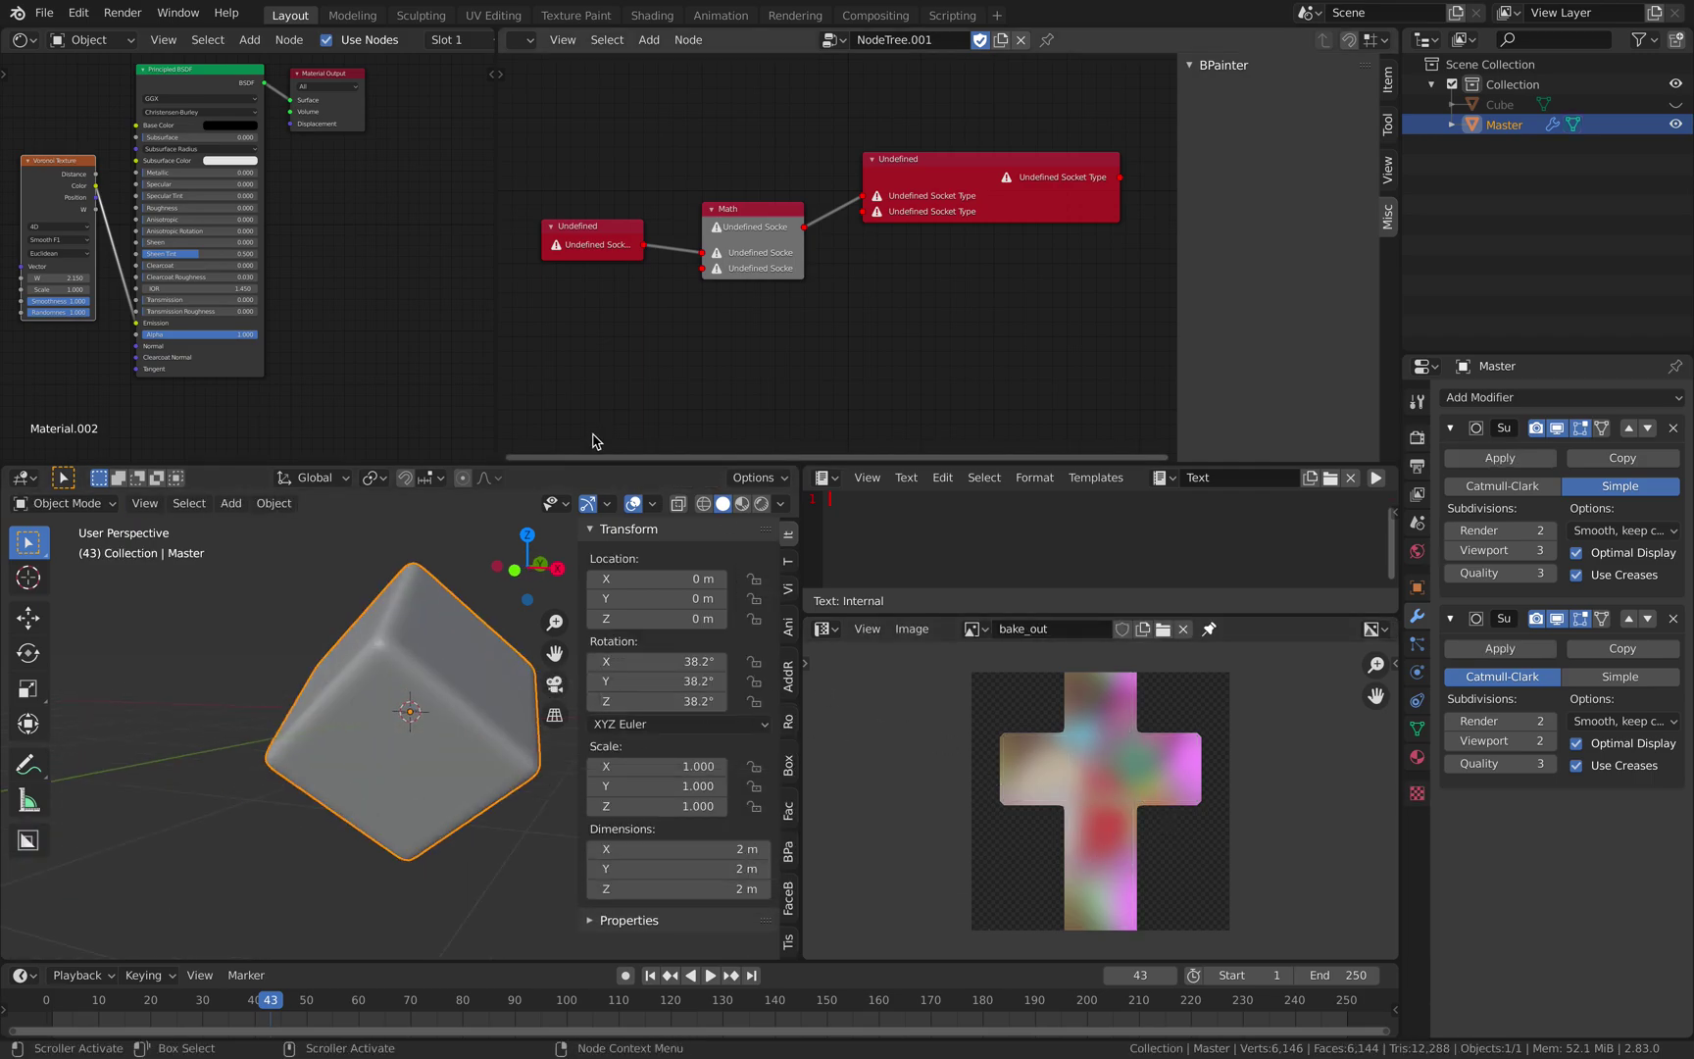
key("ctrl+Left")
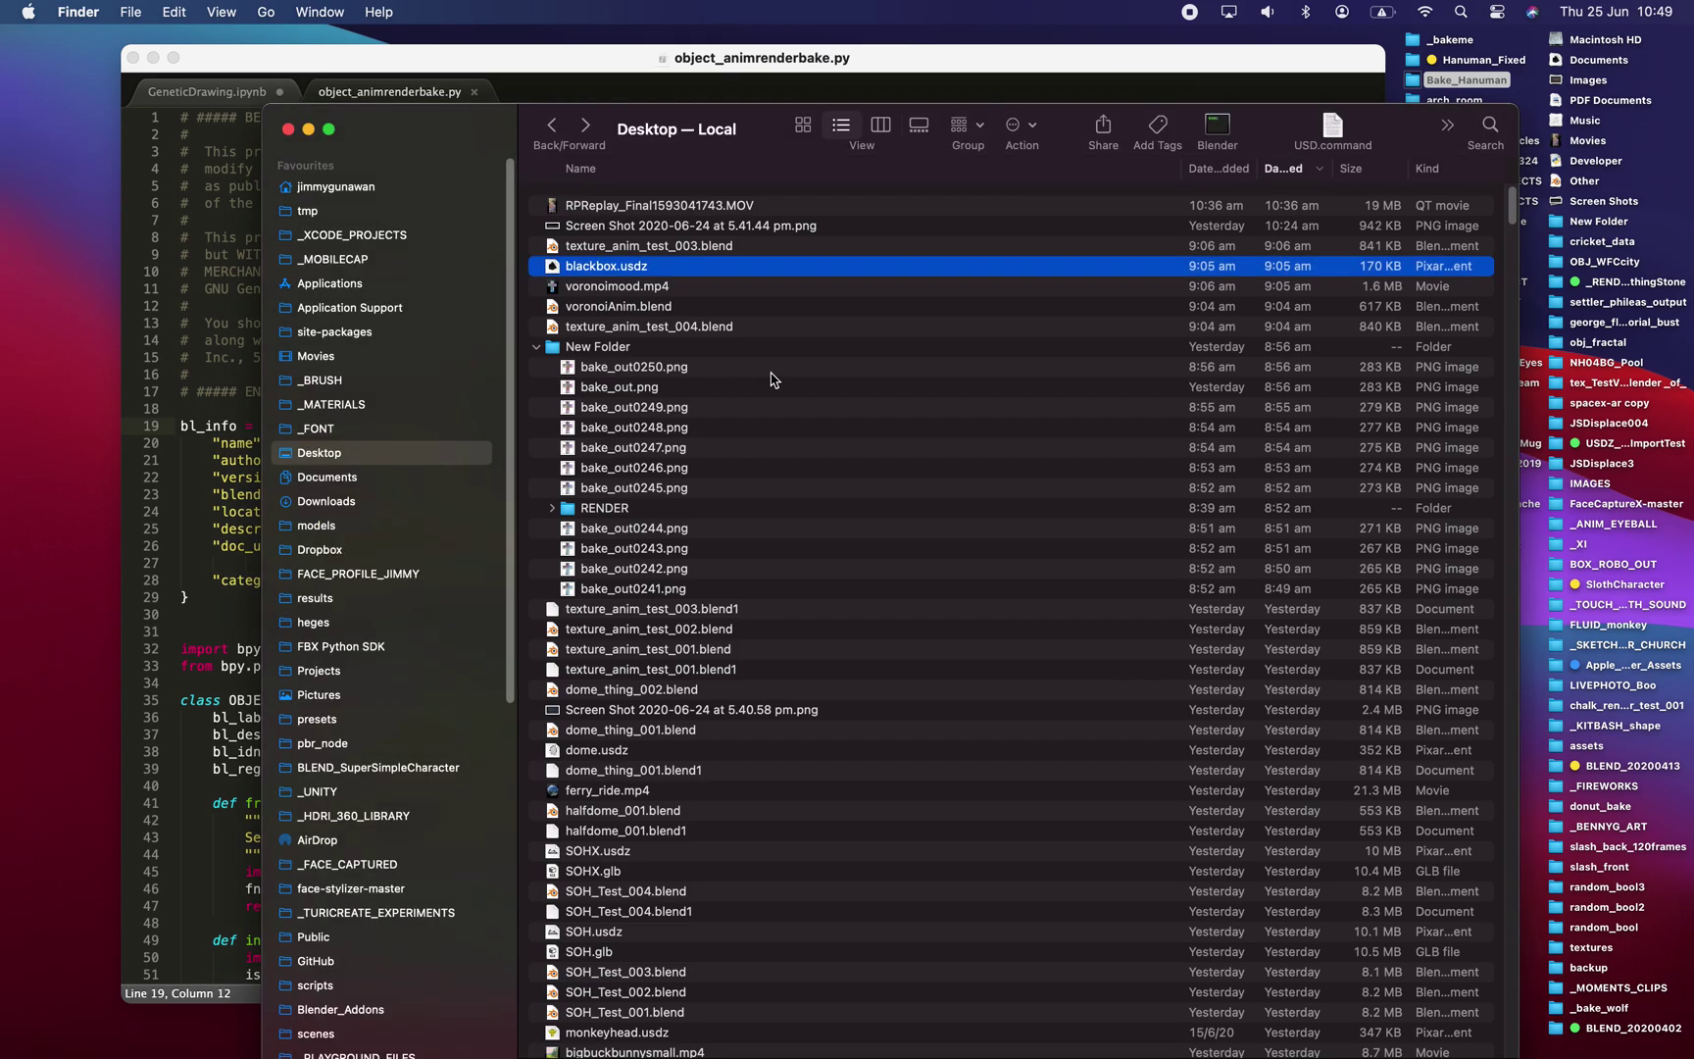
Replace texture_anim_test_003 with a new General scene without saving changes
key("ctrl+Right")
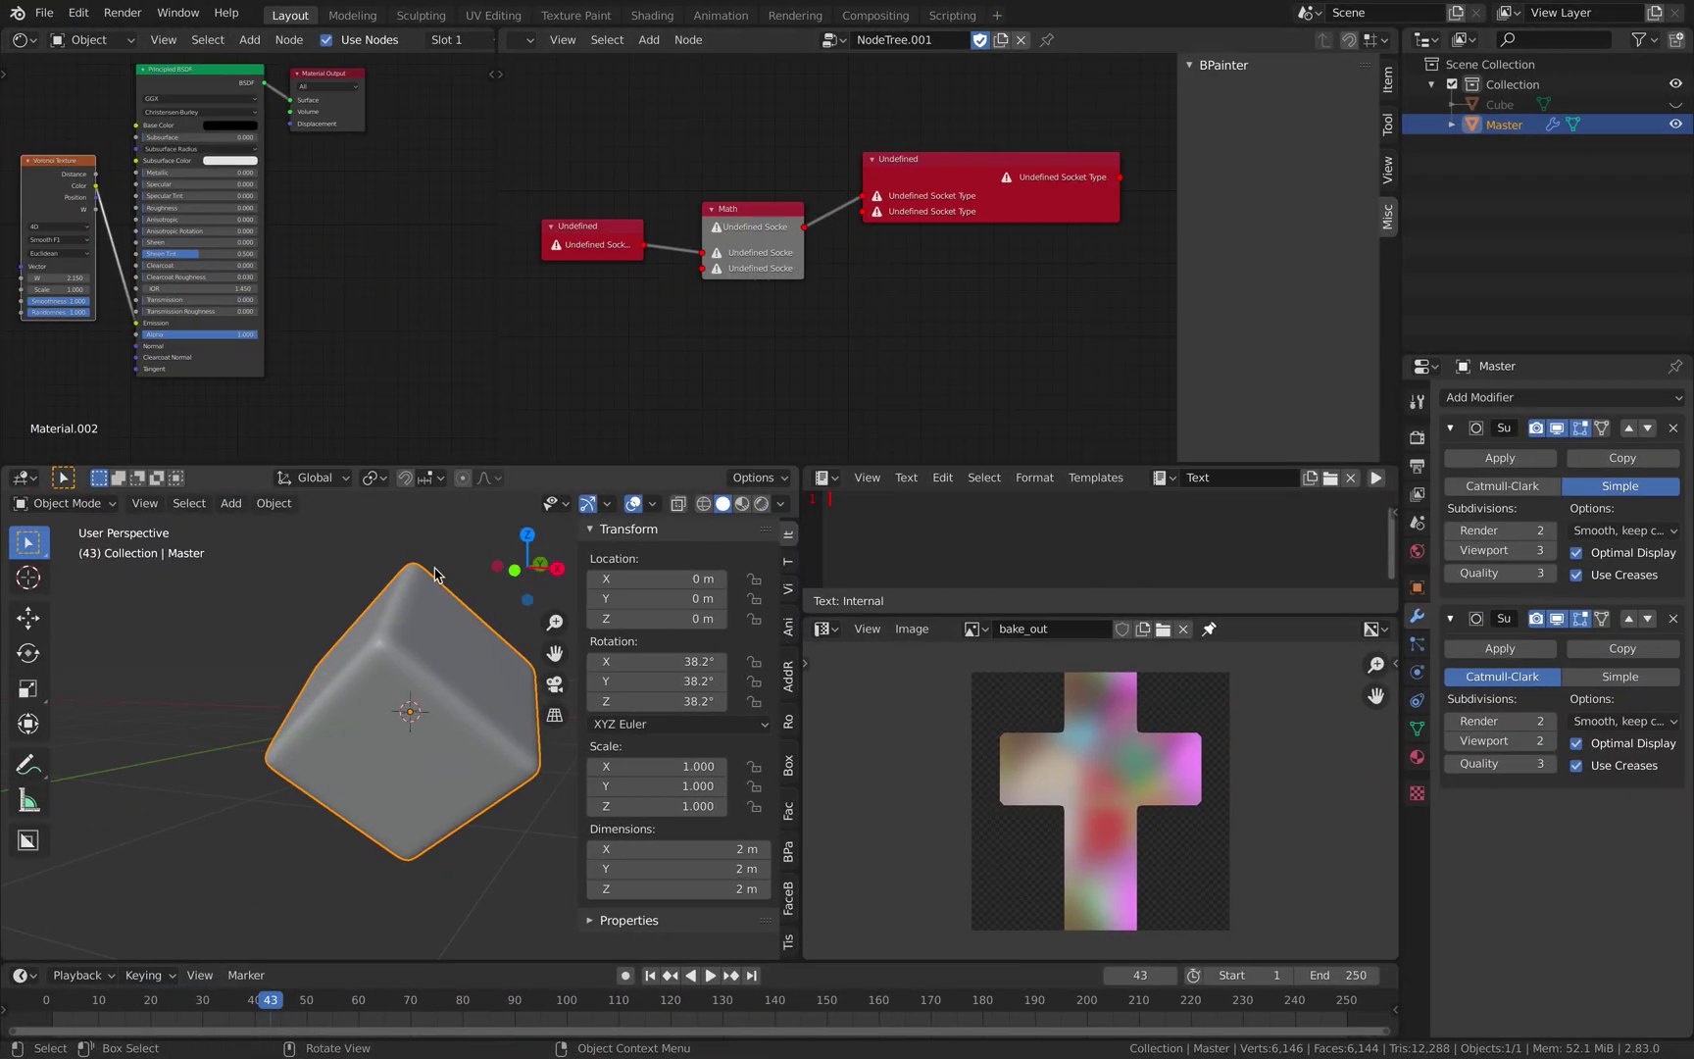
left_click(374, 559)
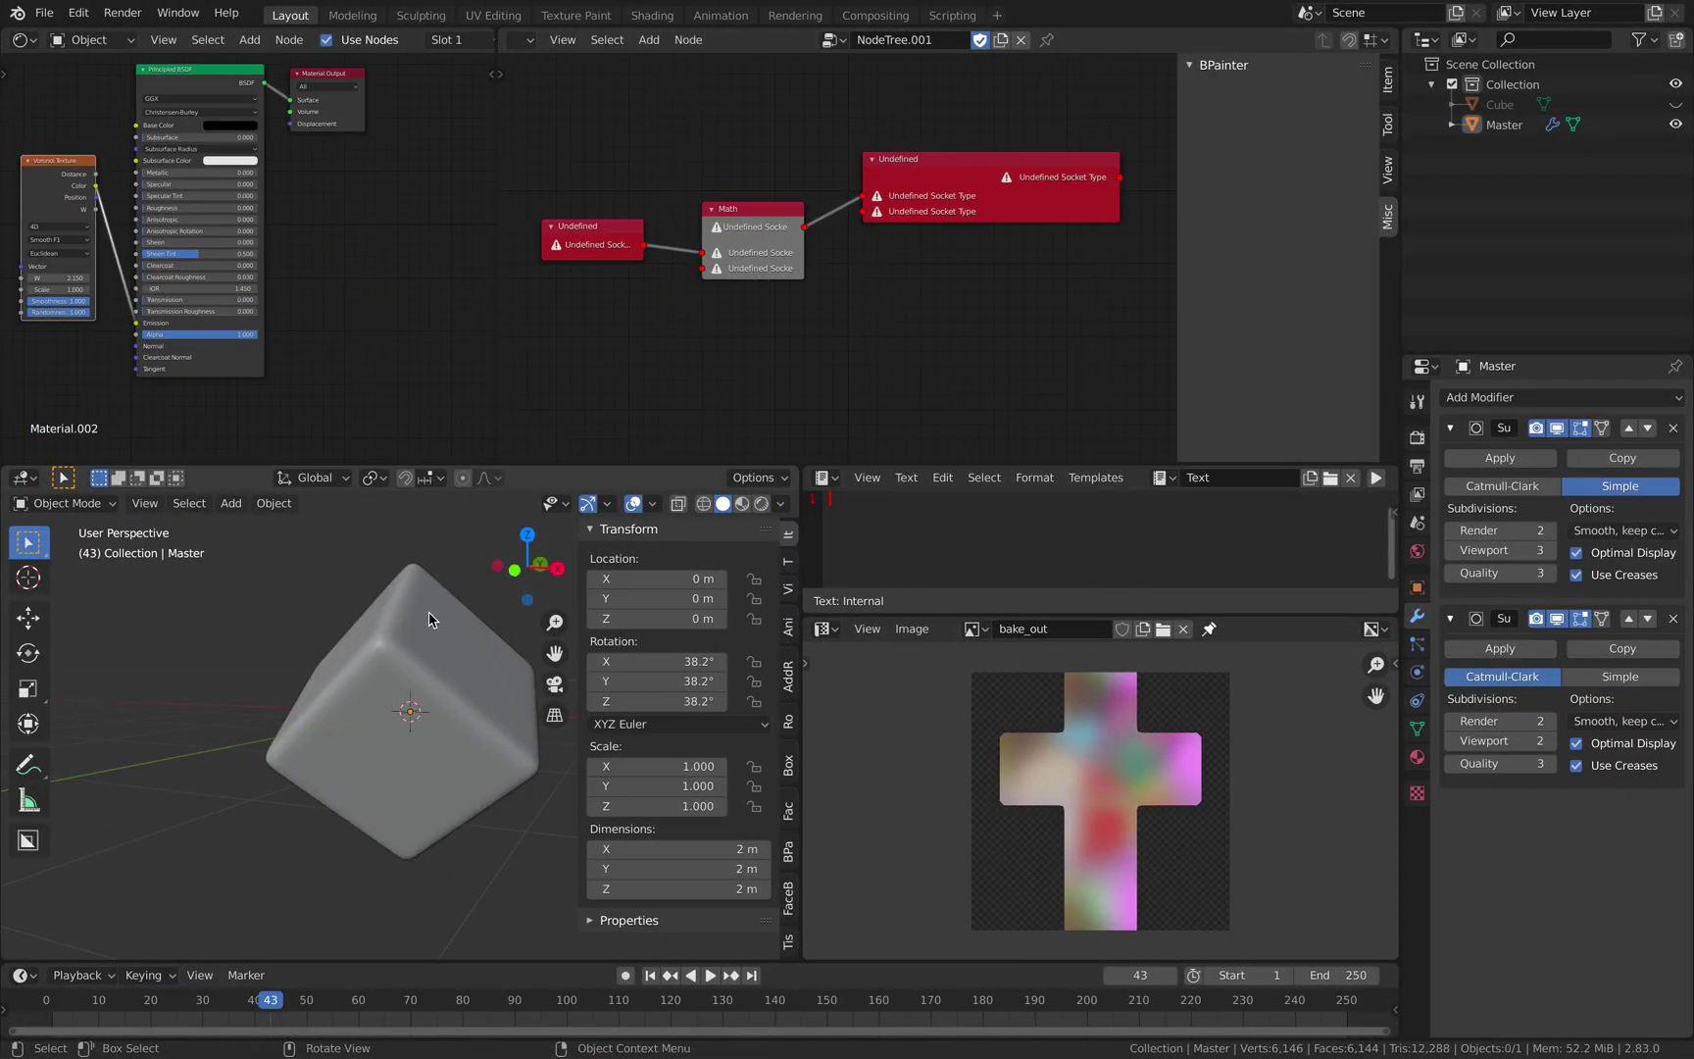
left_click(432, 618)
left_click(54, 22)
mouse_move(59, 39)
left_click(247, 41)
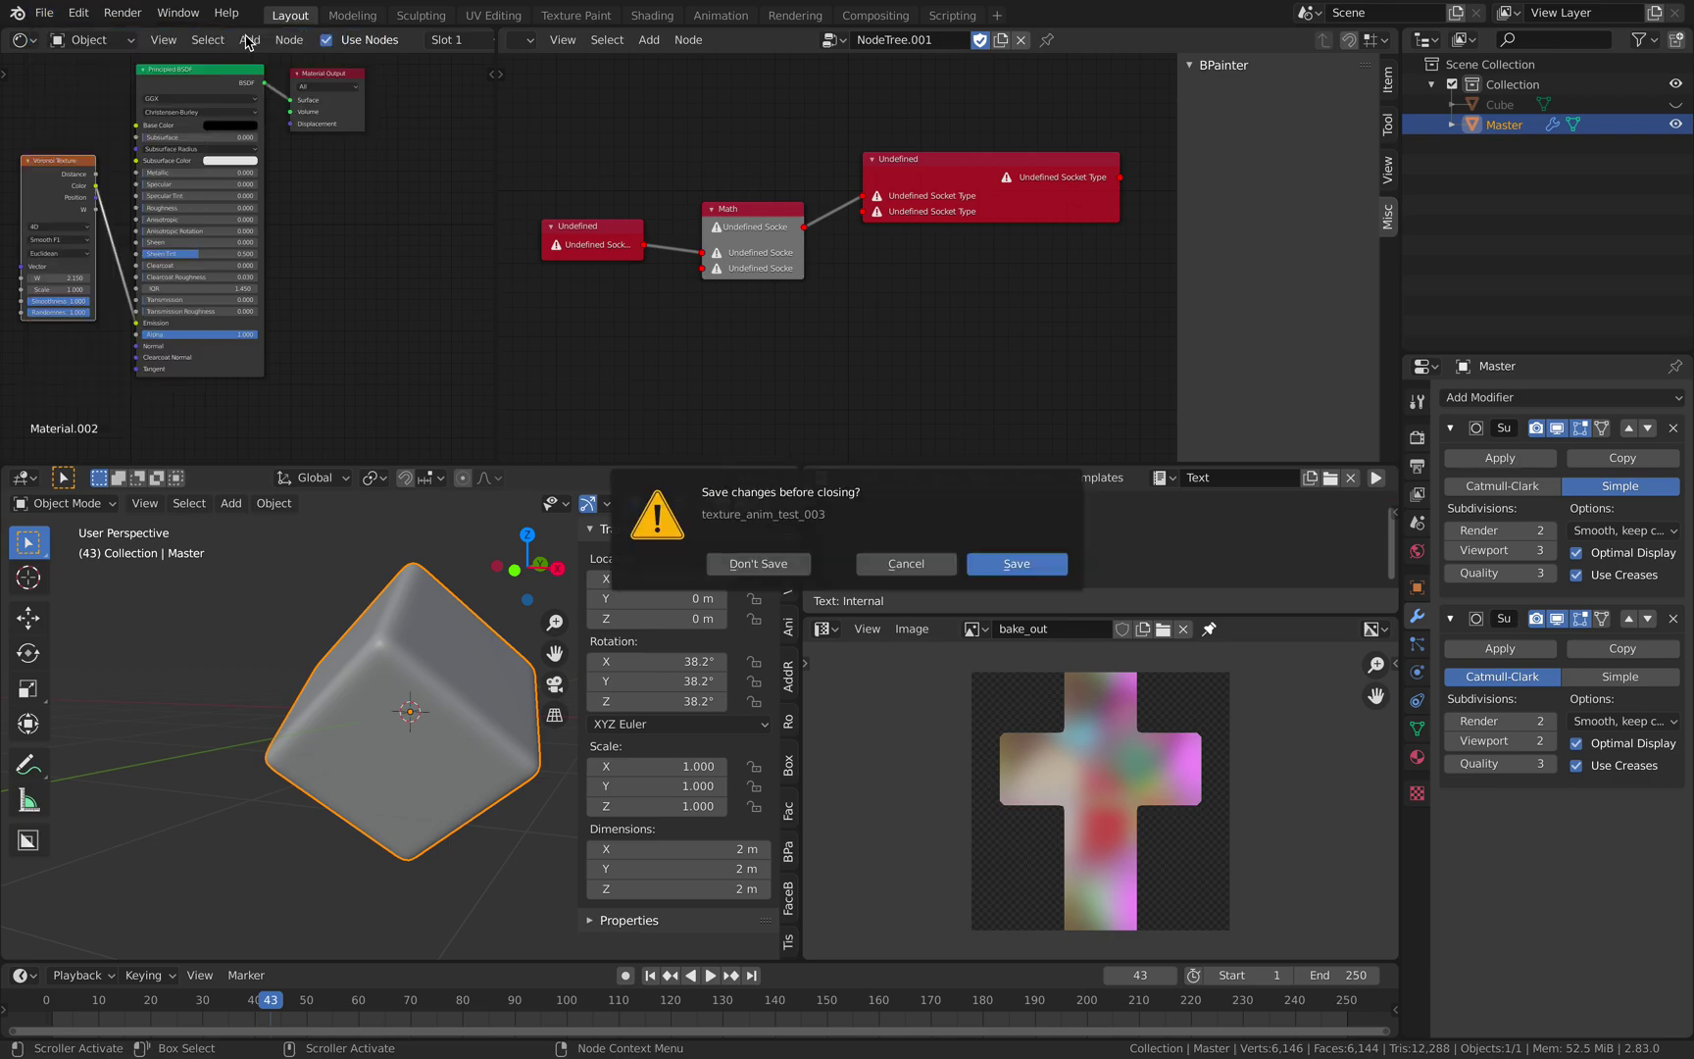
left_click(758, 564)
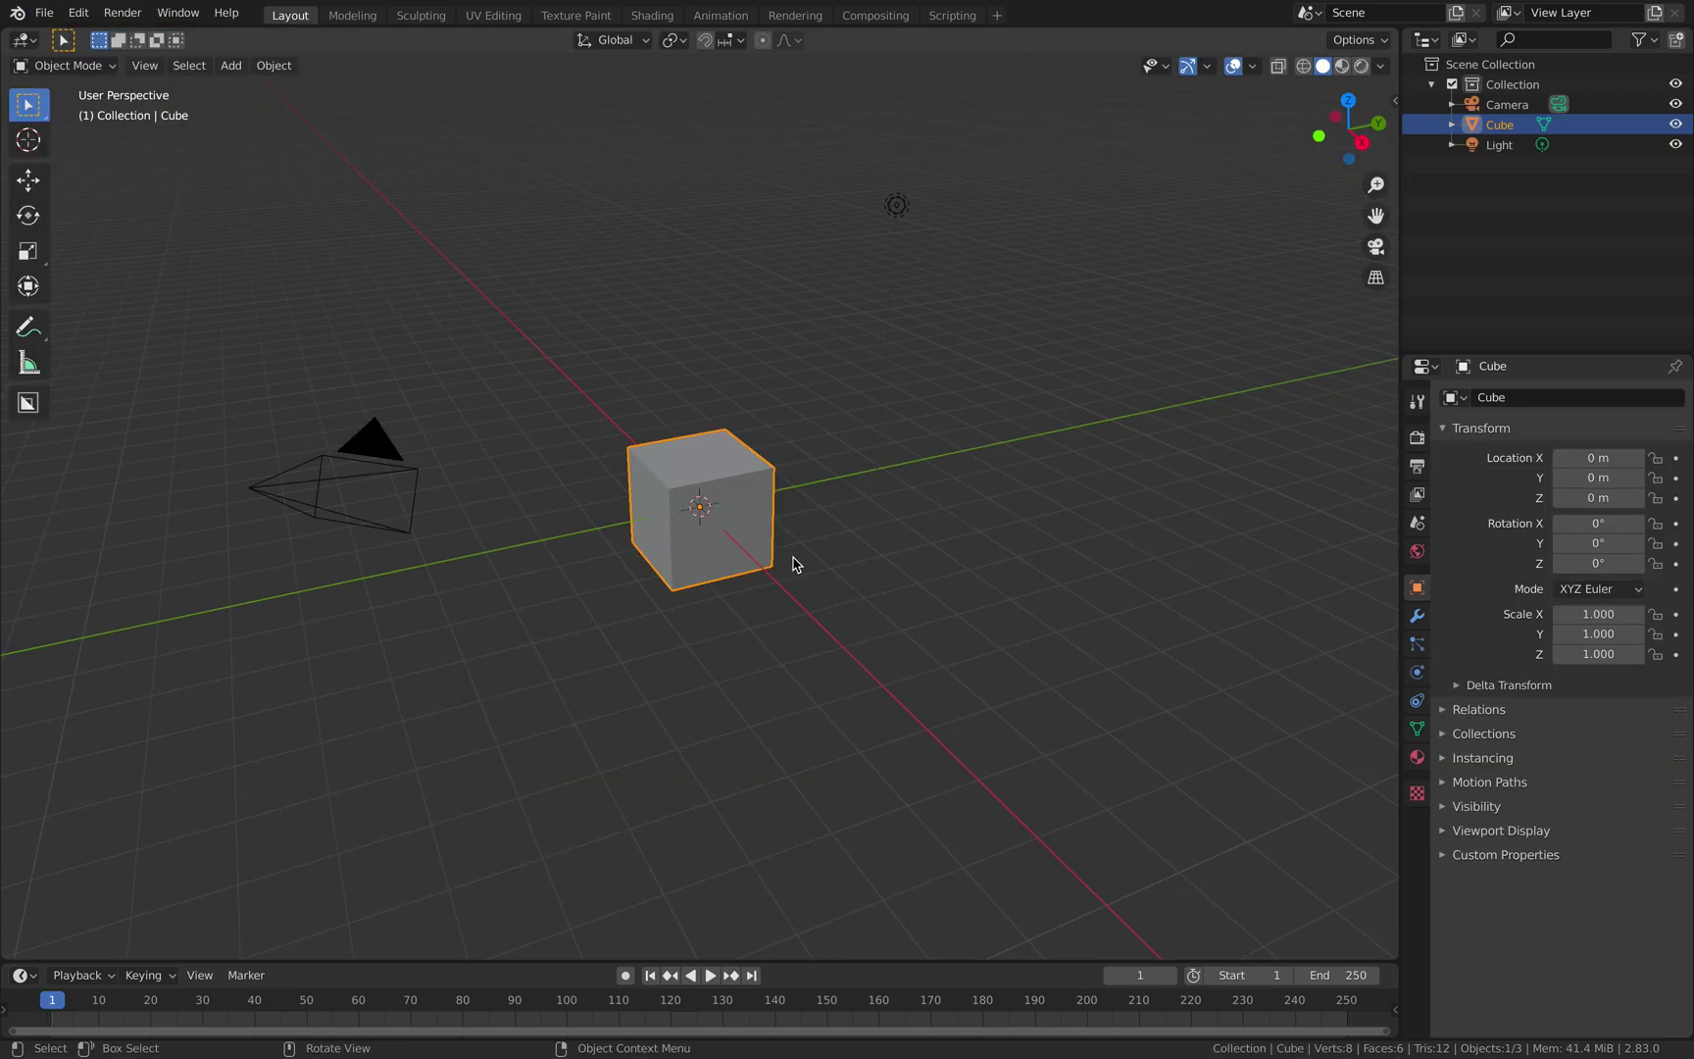
scroll(878, 535, "up", 4)
Glance at the Python script window on the Finder desktop, then return to Blender
key("ctrl+Left")
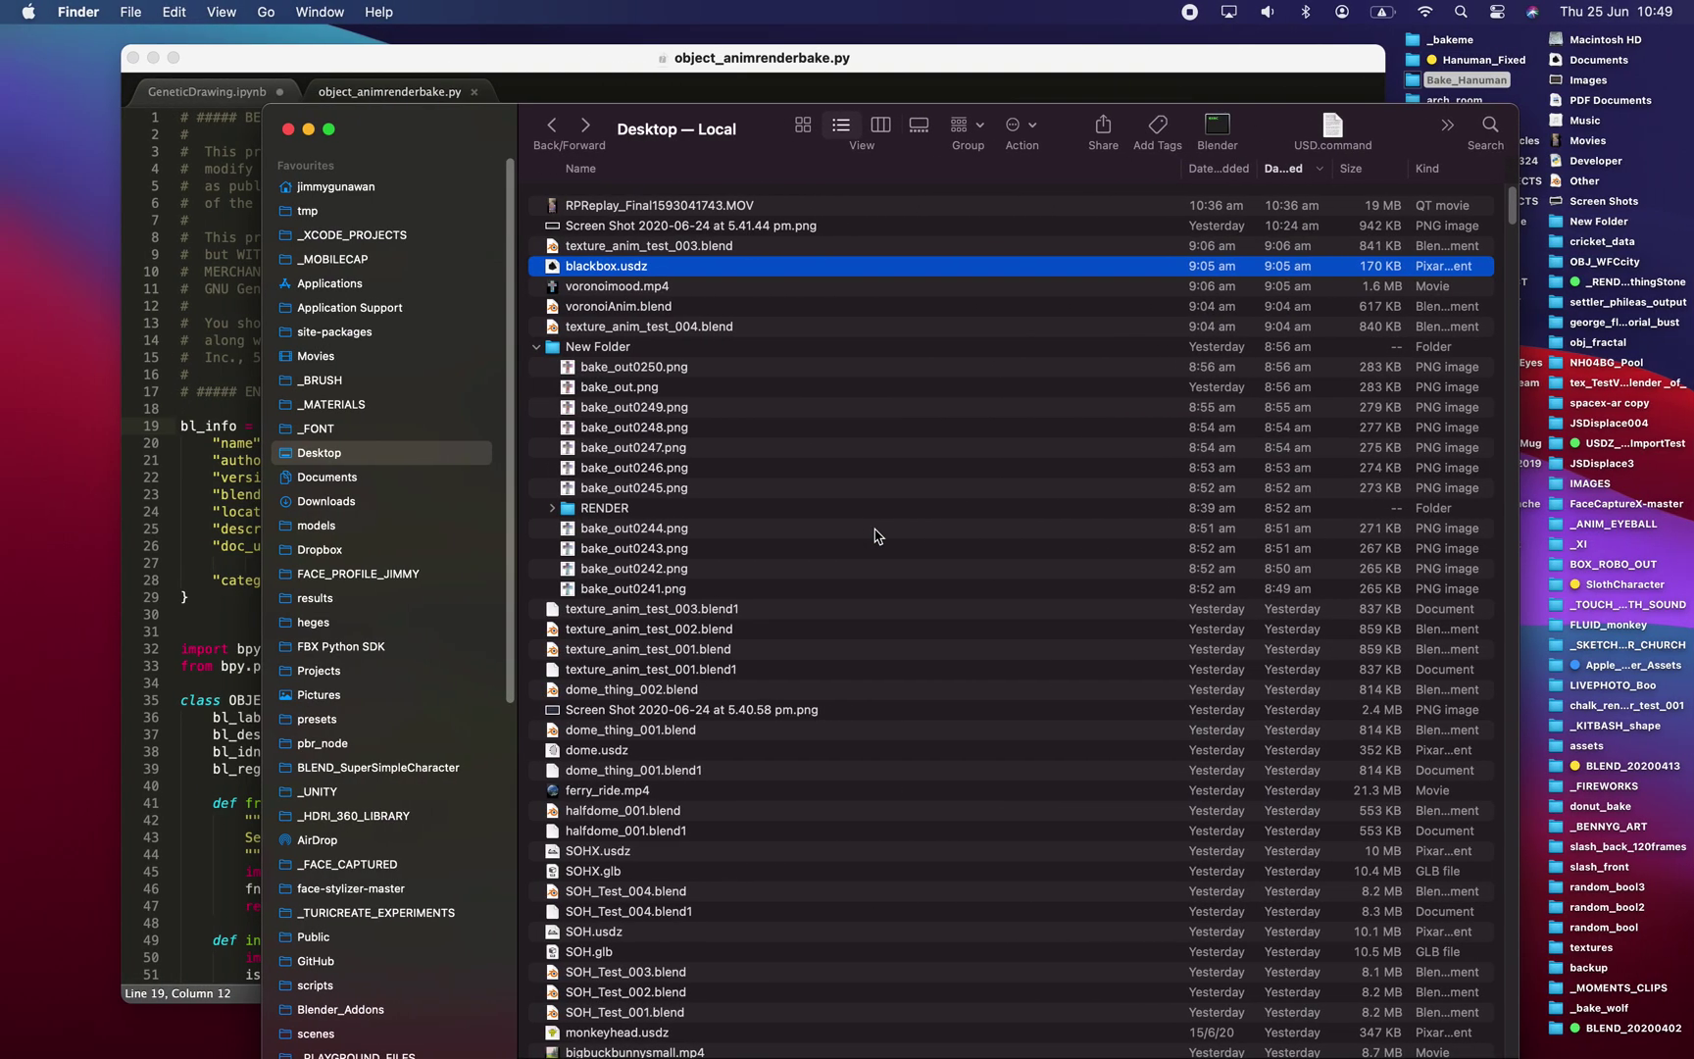
left_click_drag(369, 62, 353, 67)
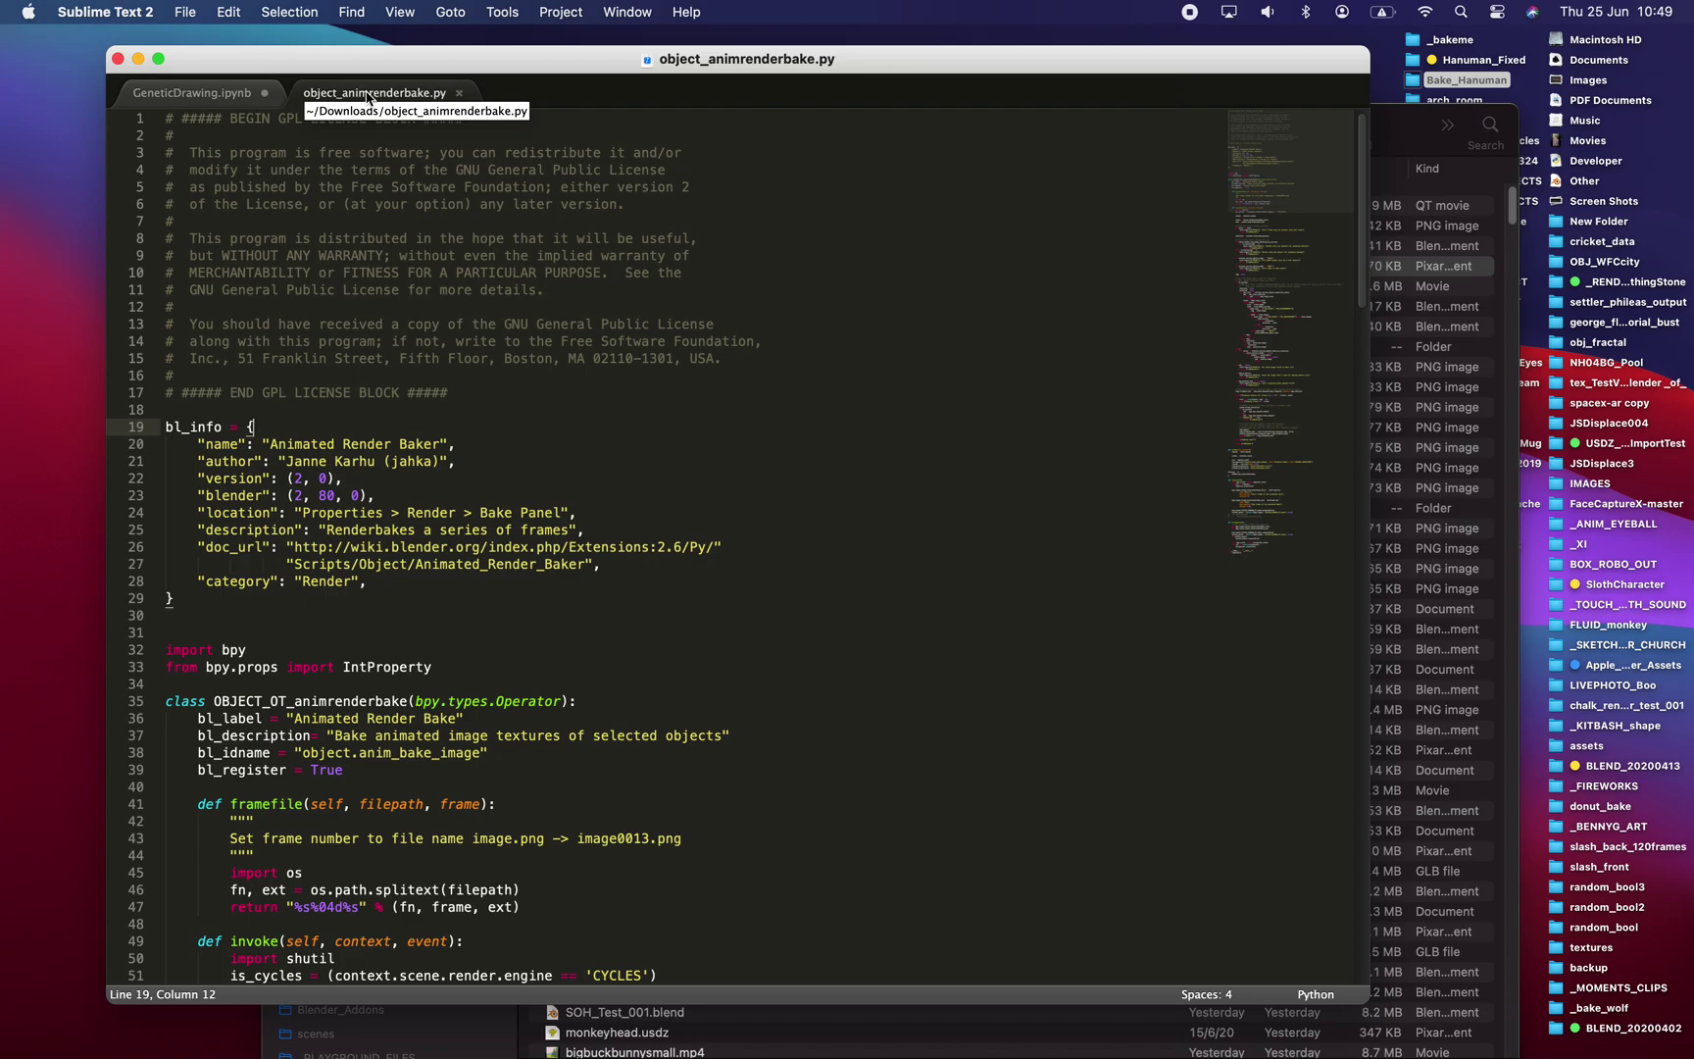
key("ctrl+Right")
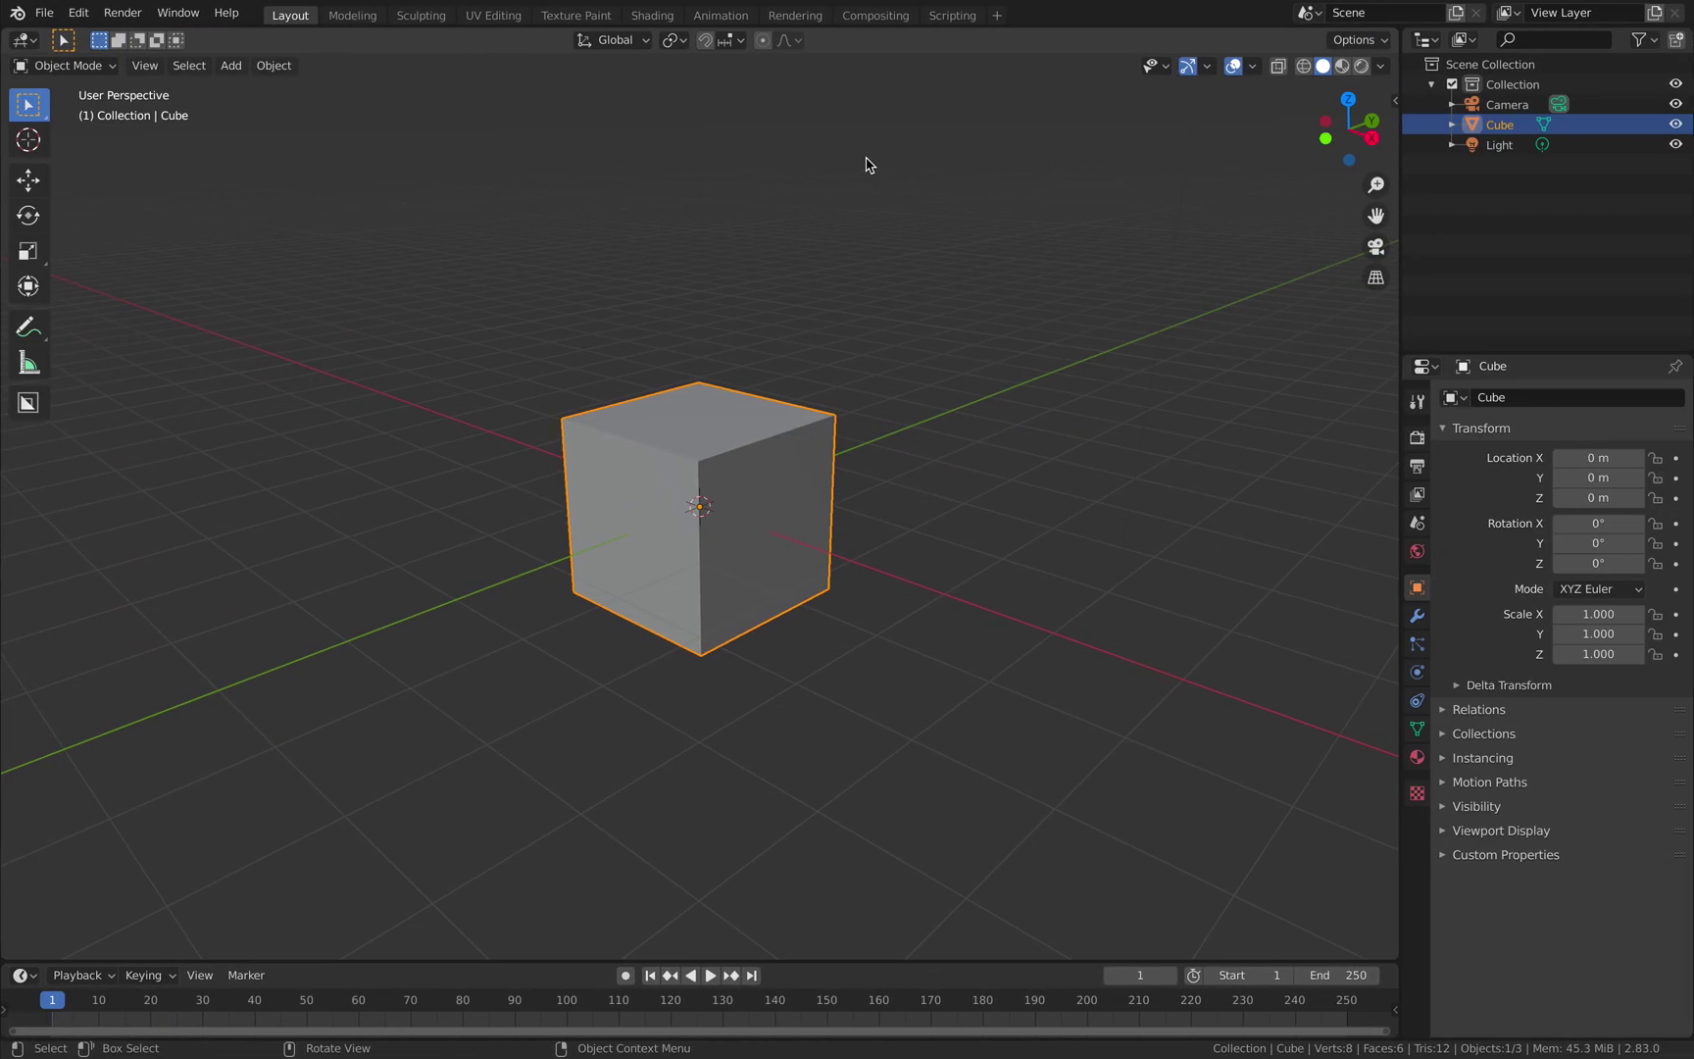
scroll(990, 283, "left", 3)
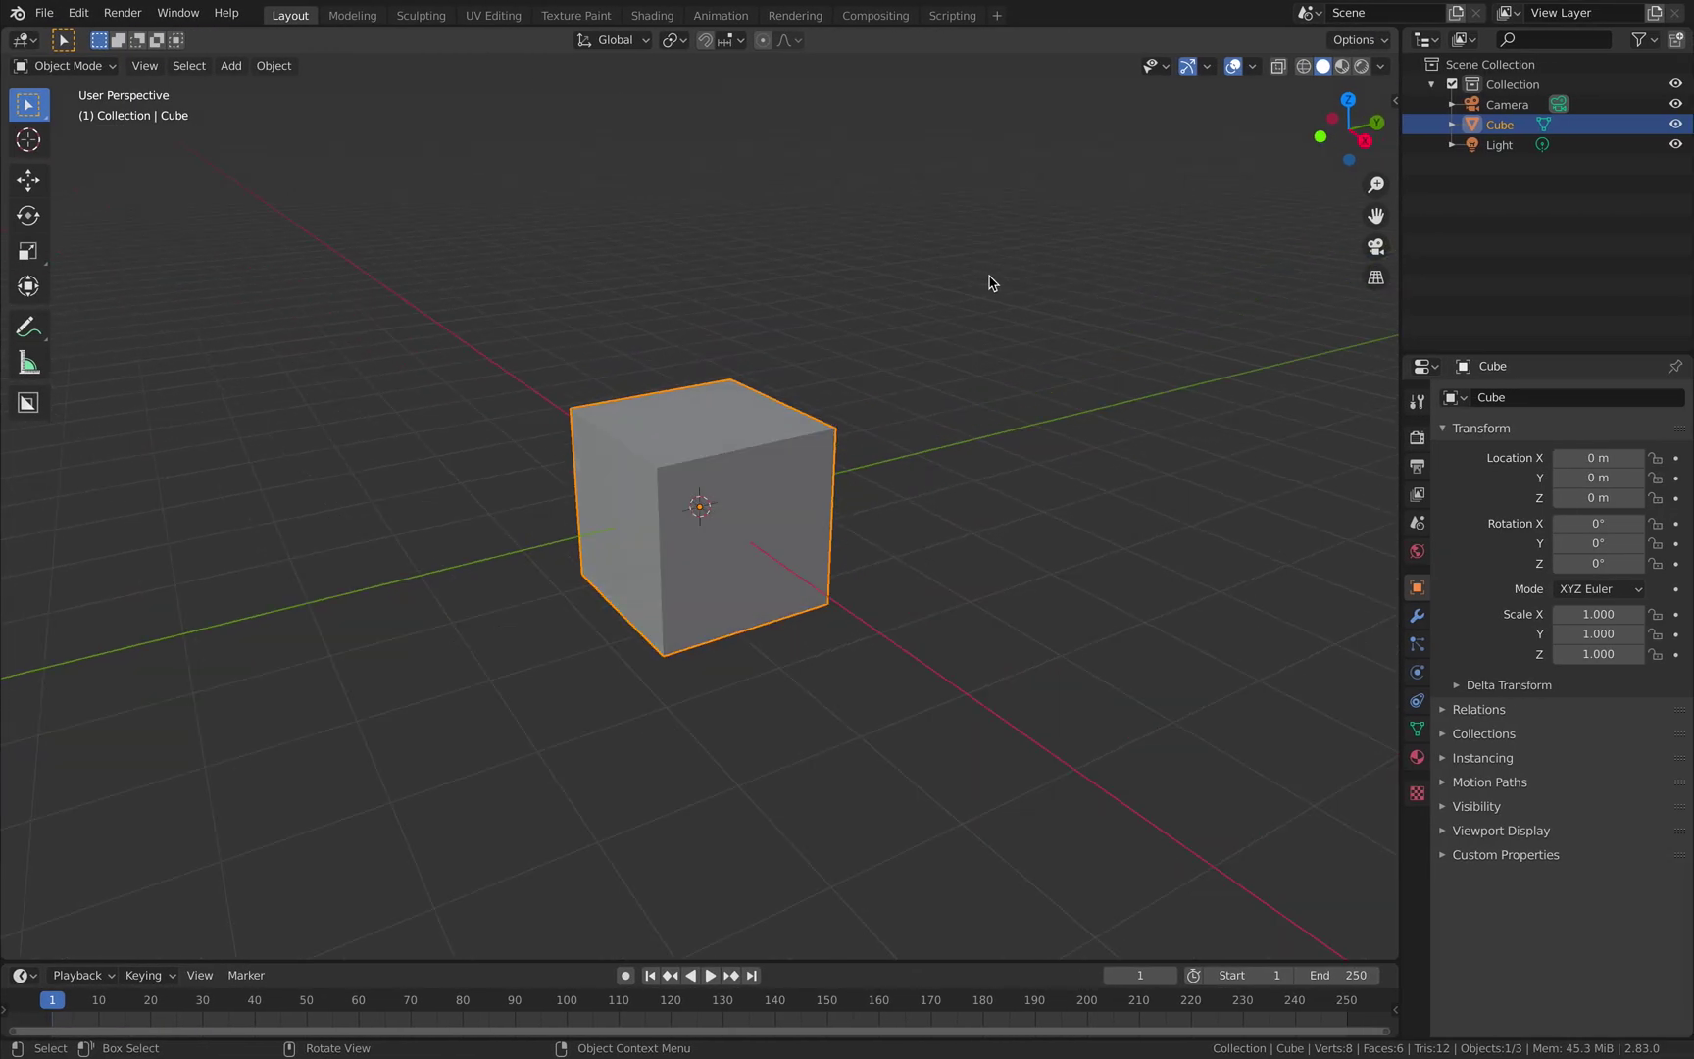